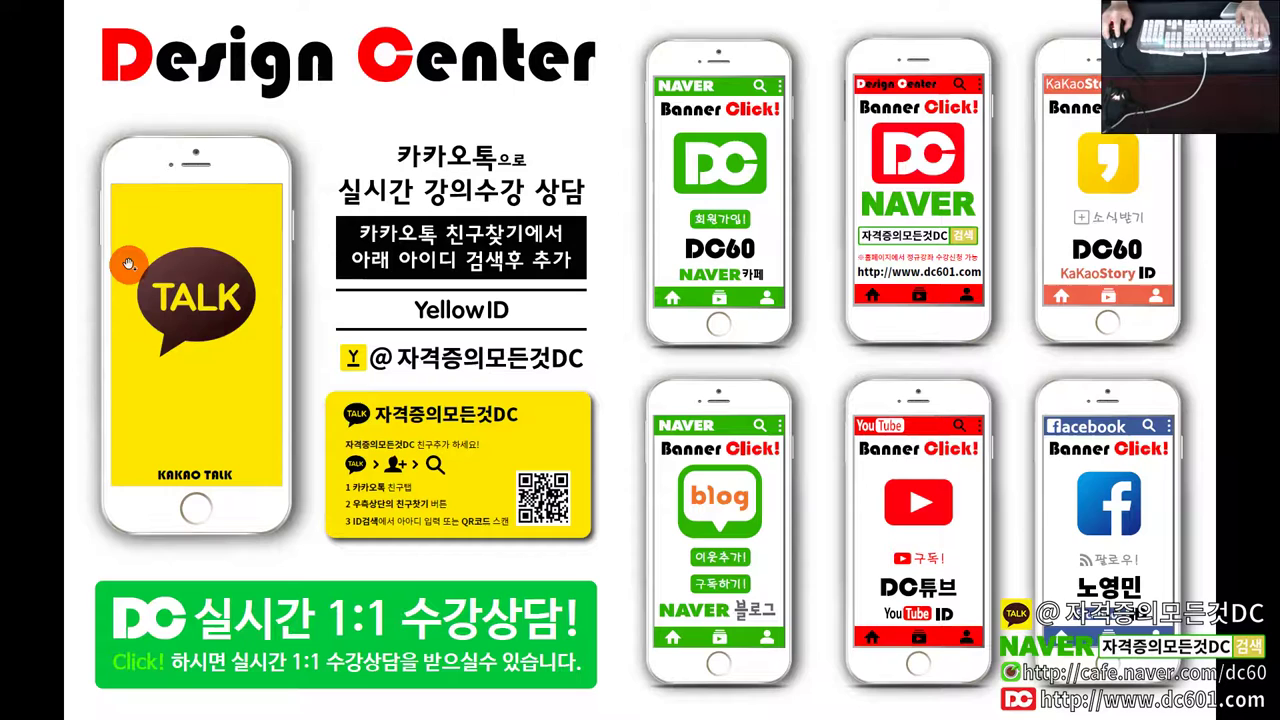
Advance past the two Design Center intro slides to reach the exam PDF.
{"action": "left_click", "coordinate": [270, 302]}
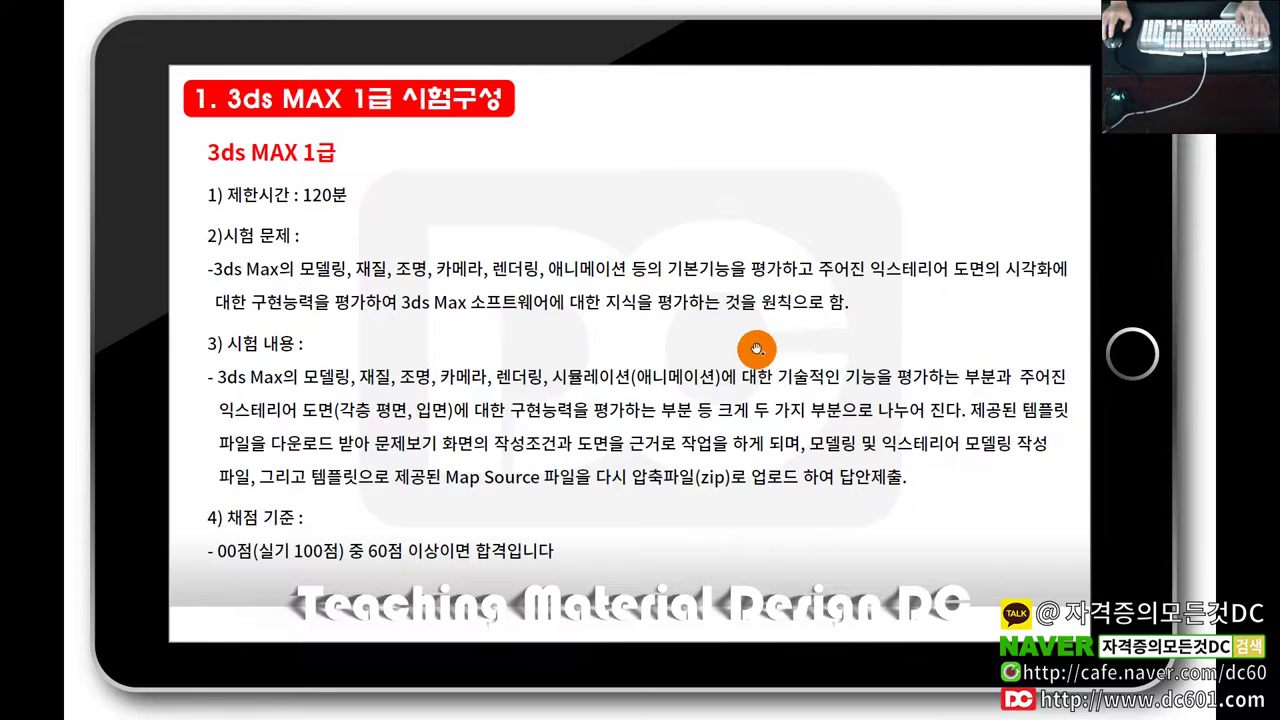
{"action": "left_click", "coordinate": [757, 348]}
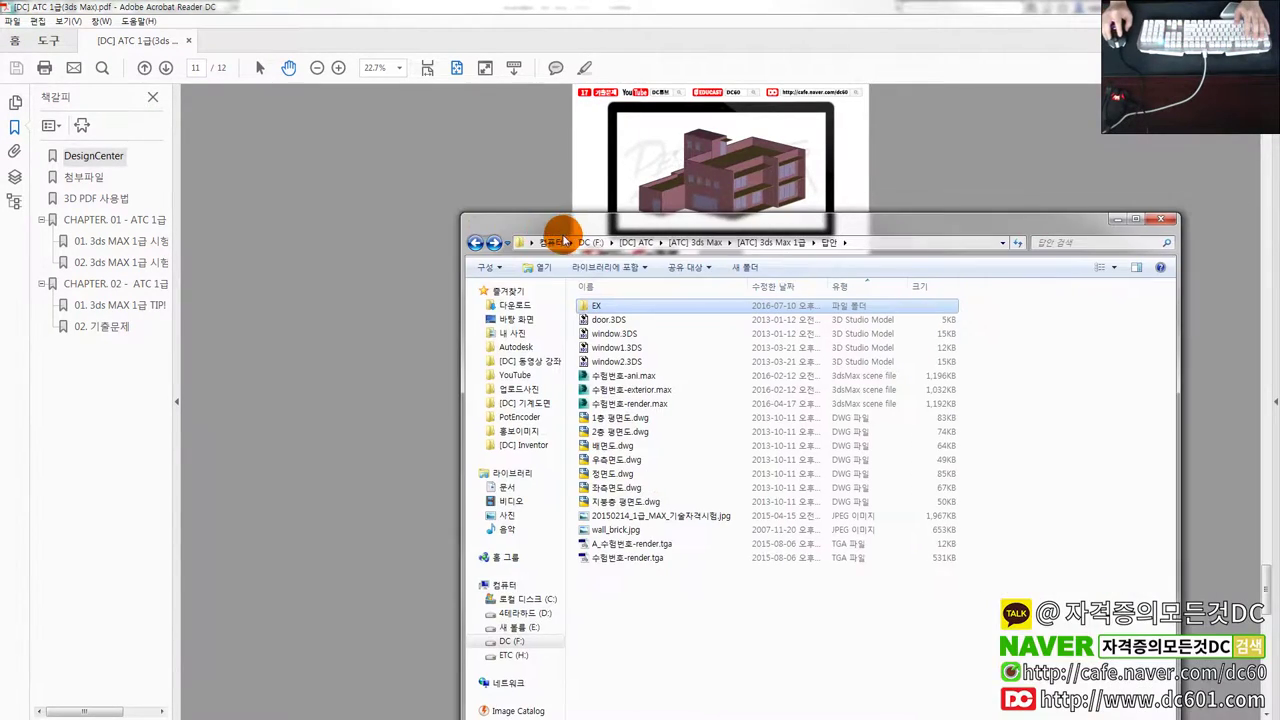
Browse the 3ds Max 1급 folder's 기출문제 folder, then return to the 답안 answer folder.
{"action": "left_click", "coordinate": [476, 243]}
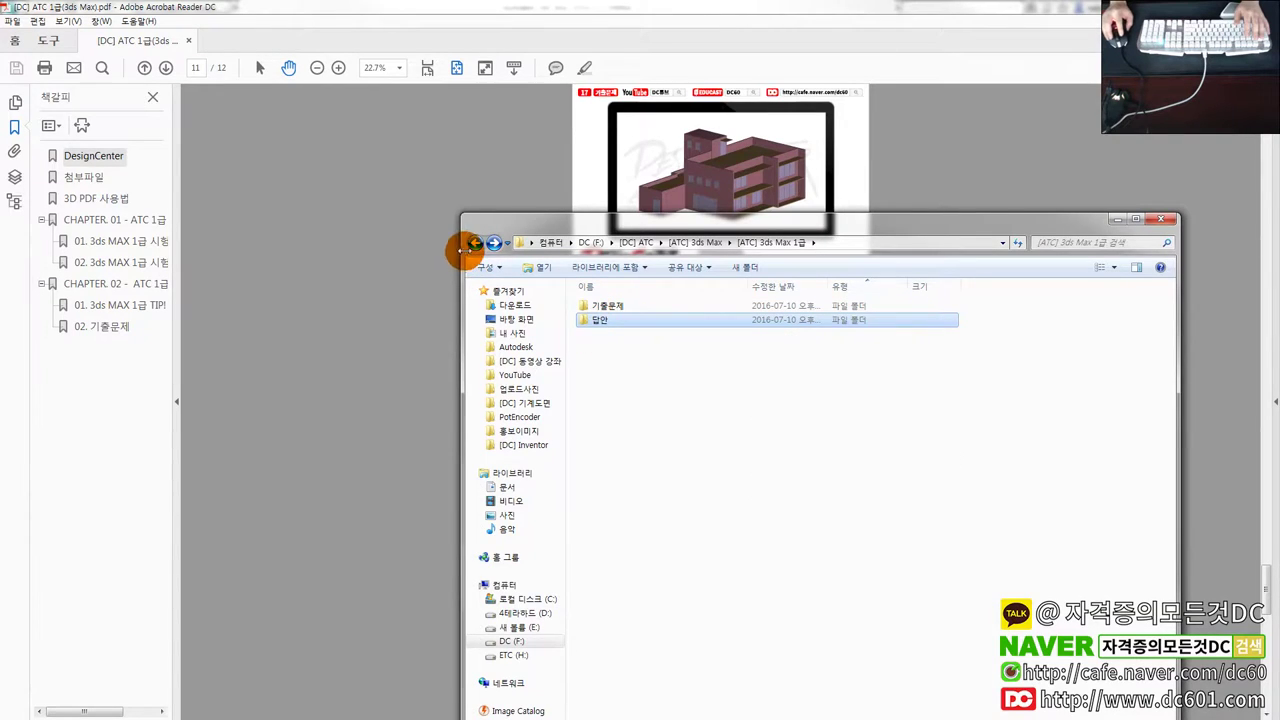
{"action": "left_click", "coordinate": [493, 243]}
{"action": "left_click", "coordinate": [477, 243]}
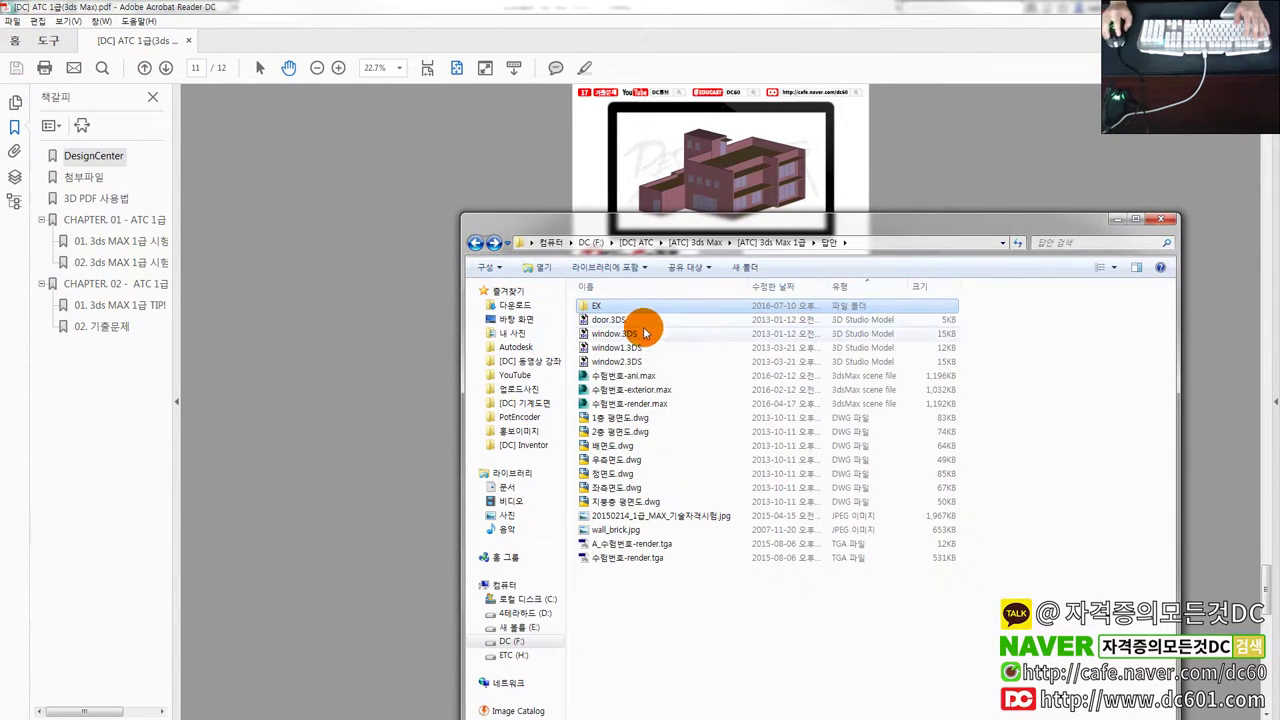
{"action": "left_click", "coordinate": [773, 245]}
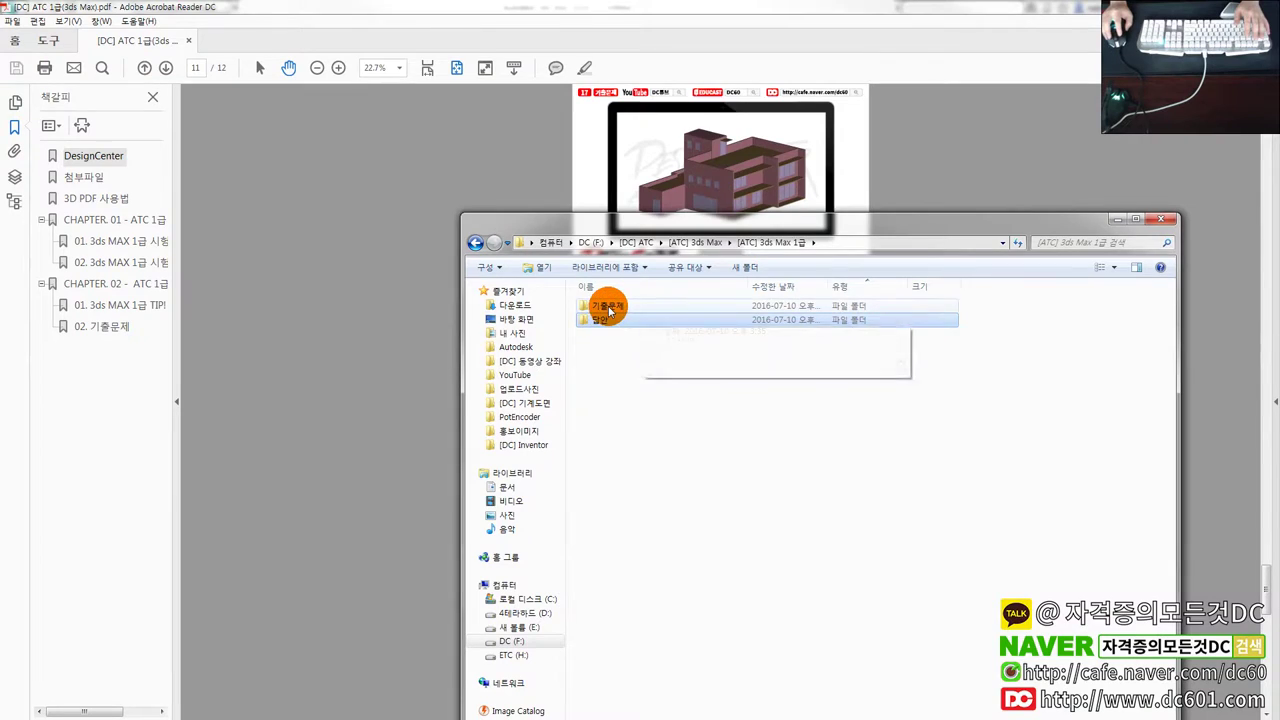
{"action": "double_click", "coordinate": [606, 305]}
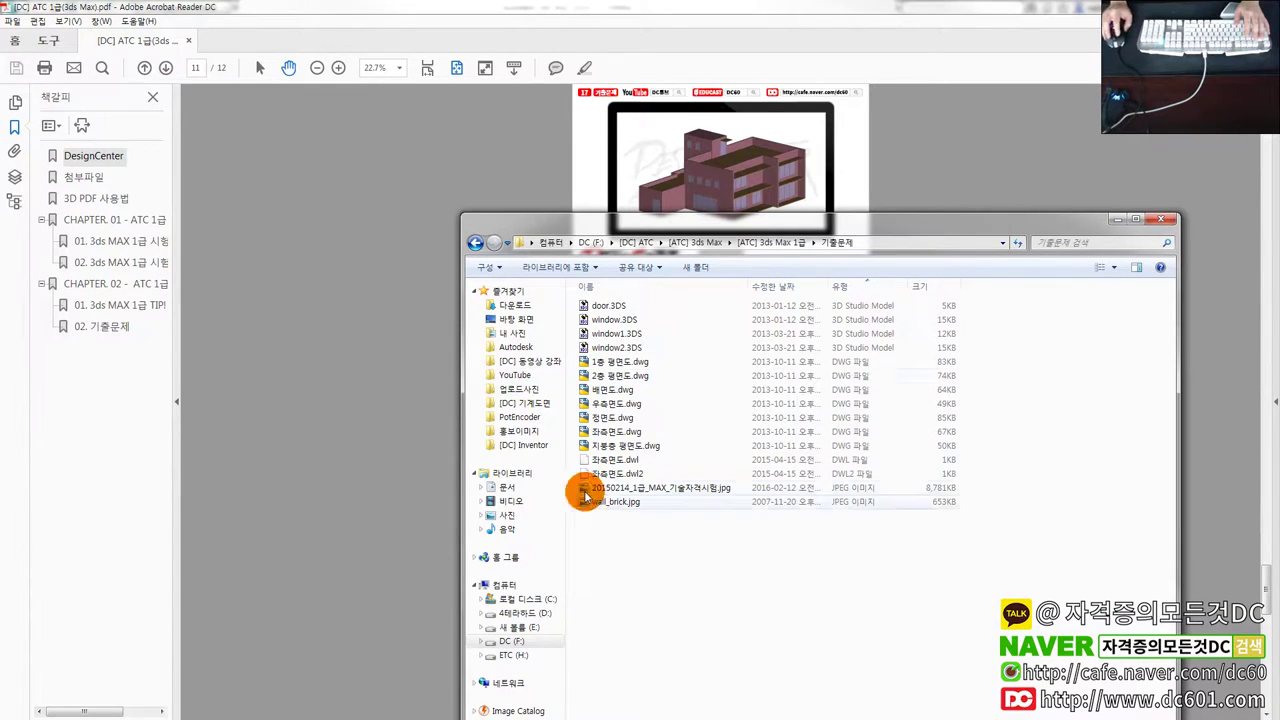
{"action": "left_click", "coordinate": [475, 242]}
{"action": "double_click", "coordinate": [610, 319]}
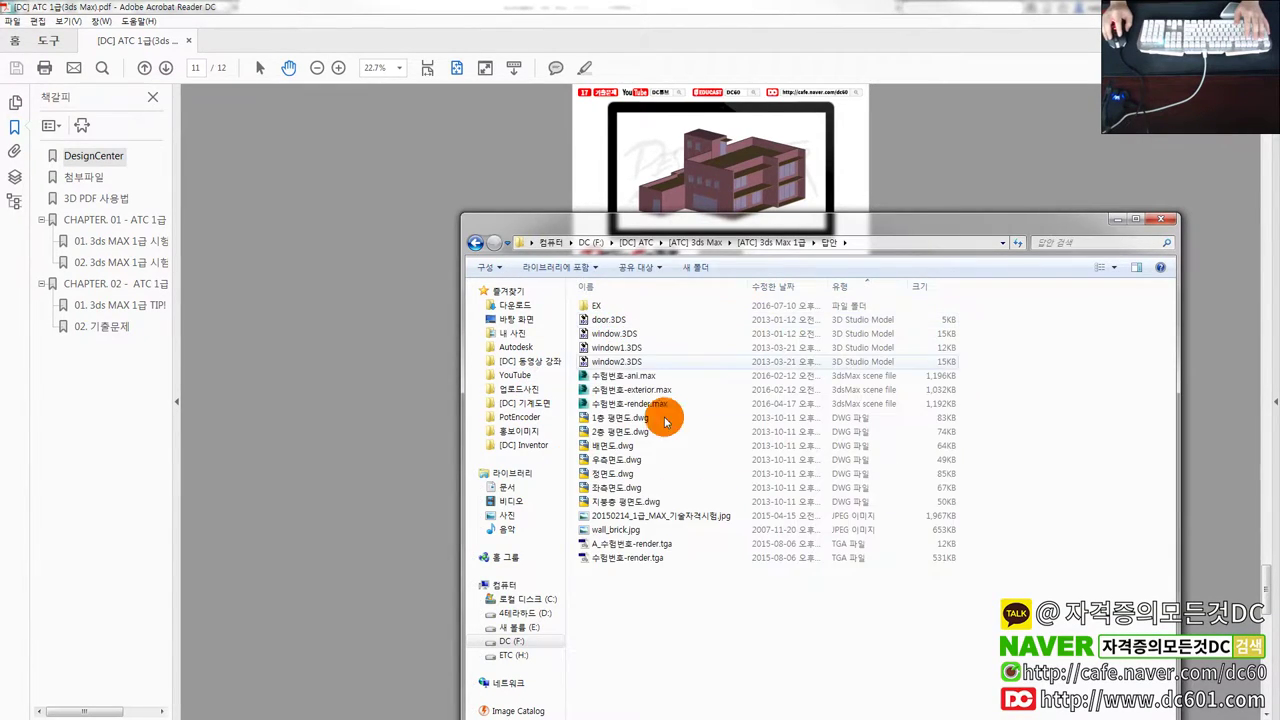
In the EX folder, step through the example .max scenes up to 2.max.
{"action": "double_click", "coordinate": [625, 306]}
{"action": "left_click", "coordinate": [618, 320]}
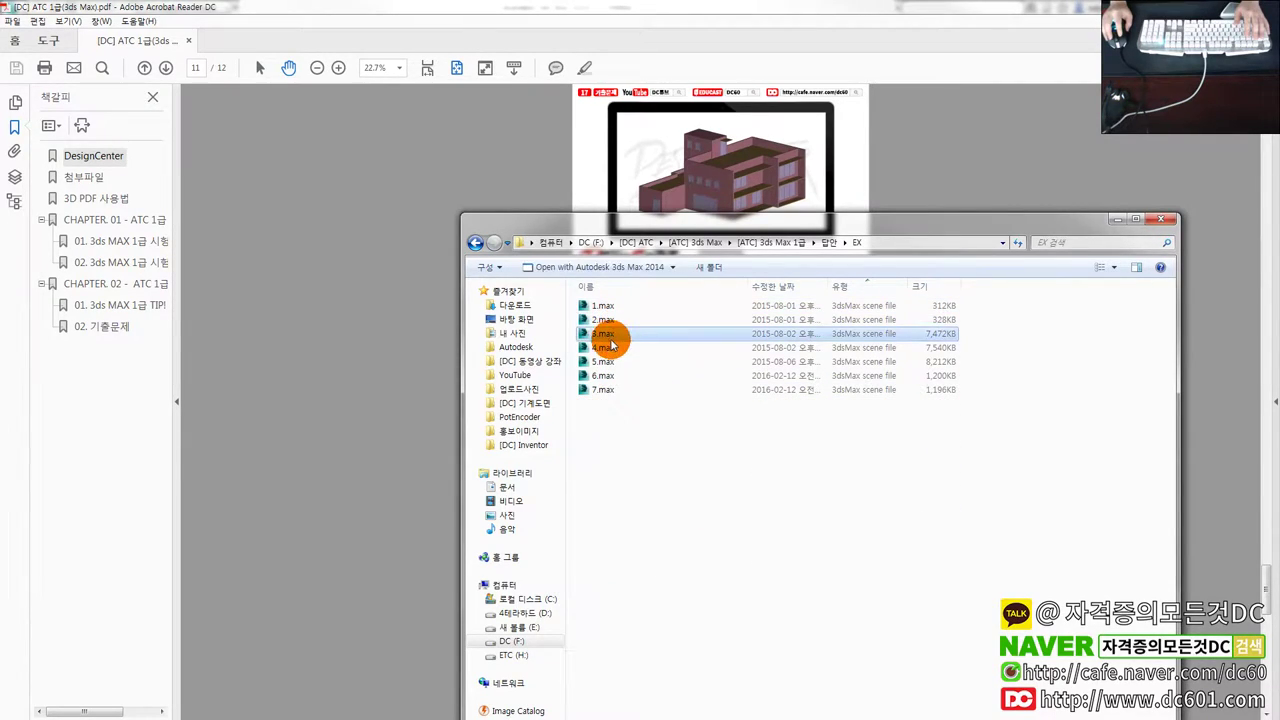
{"action": "left_click", "coordinate": [605, 364]}
{"action": "left_click", "coordinate": [606, 373]}
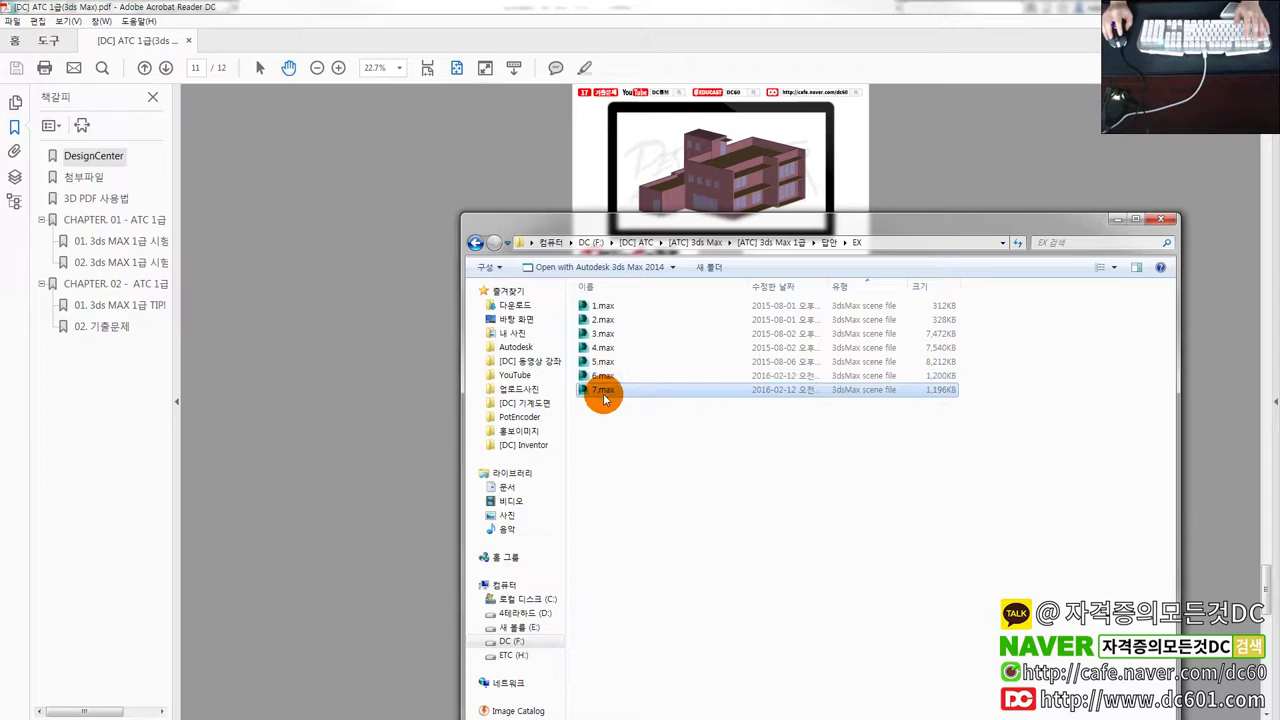
{"action": "left_click", "coordinate": [607, 362]}
{"action": "left_click", "coordinate": [610, 348]}
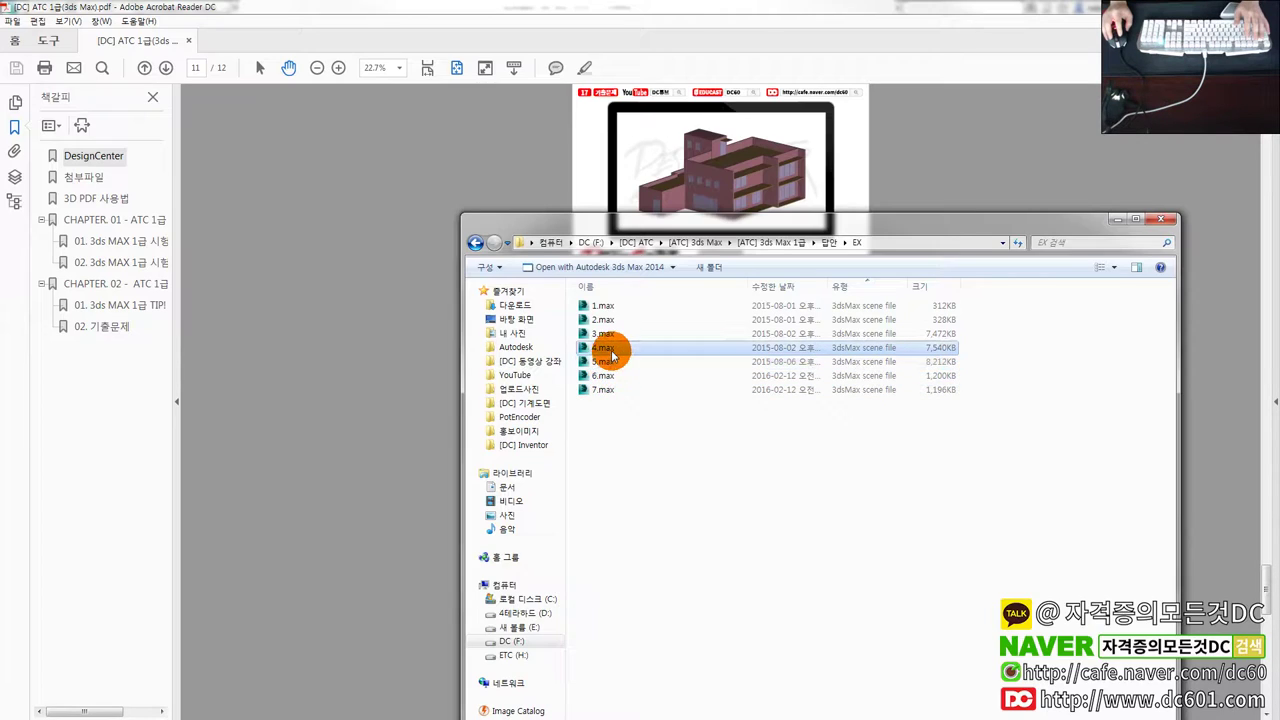
{"action": "left_click", "coordinate": [616, 335]}
{"action": "left_click", "coordinate": [606, 319]}
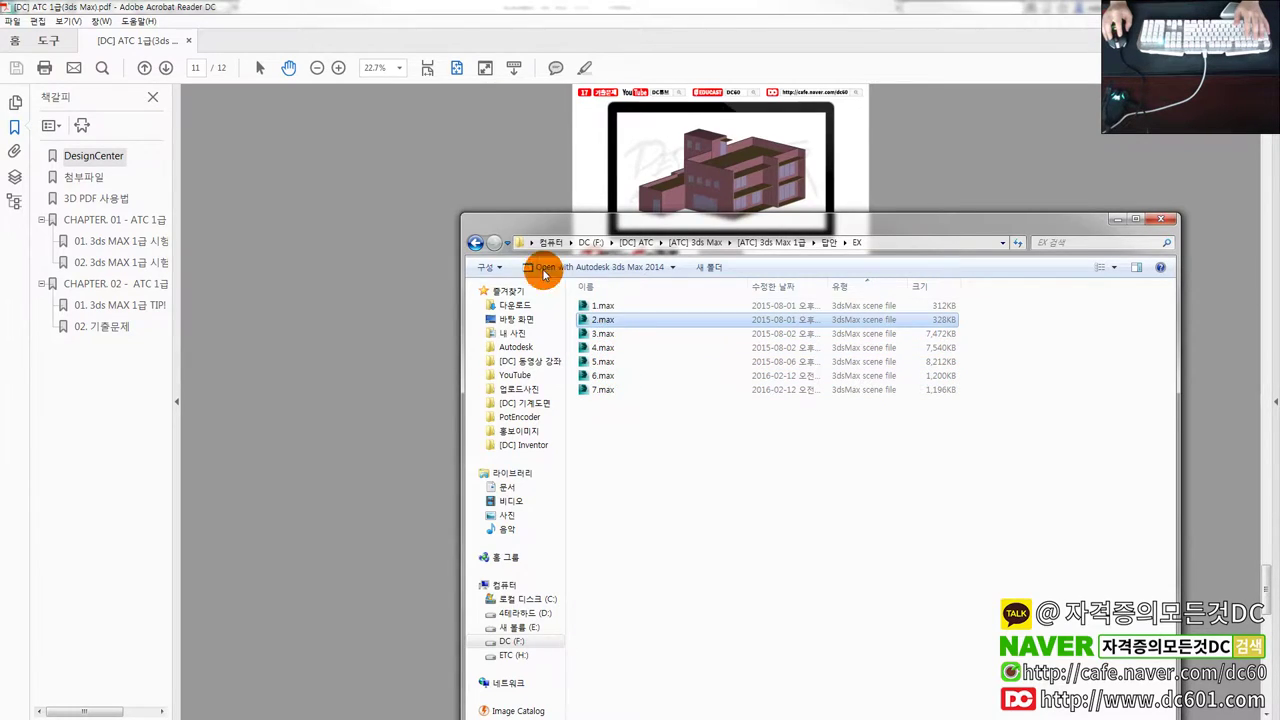
Go back up two folder levels and leave Explorer for the exam PDF.
{"action": "left_click", "coordinate": [476, 243]}
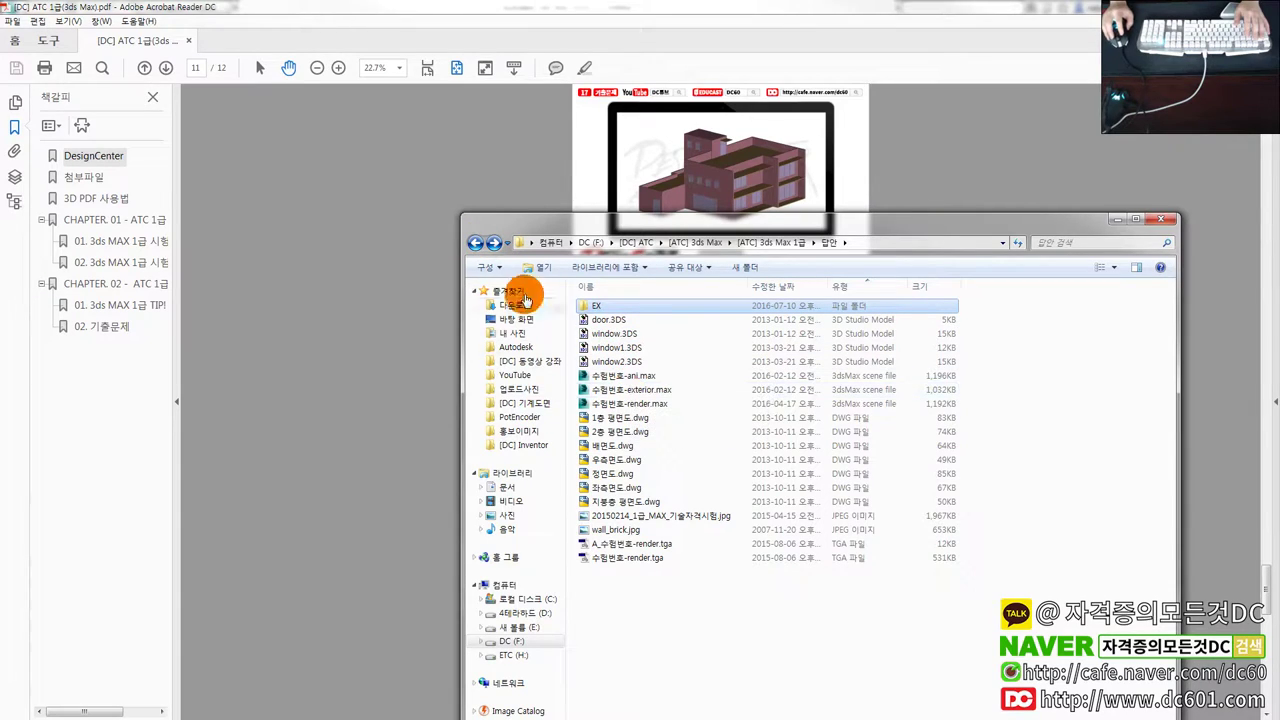
{"action": "left_click", "coordinate": [476, 243]}
{"action": "key", "text": "alt+Tab"}
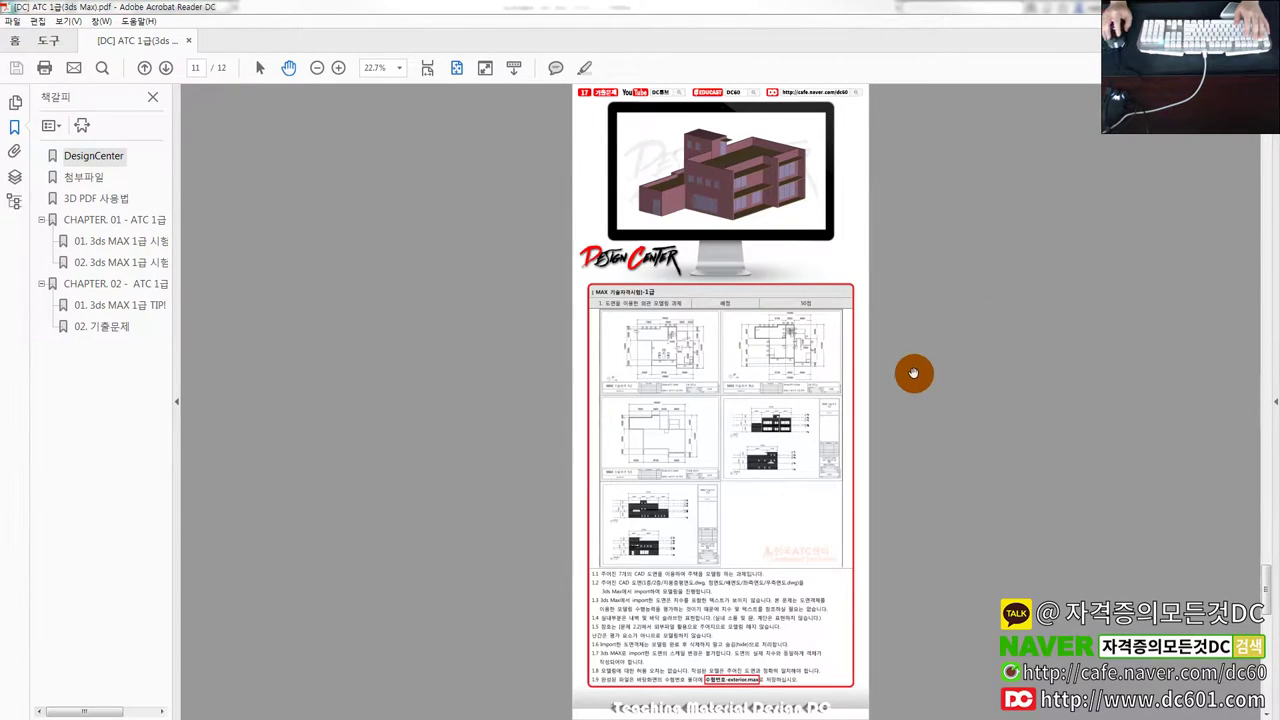
Scroll from page 11's instructions down to page 12's Figure 2.2 render and tasks 2.1–2.10.
{"action": "scroll", "coordinate": [898, 462], "scroll_direction": "up", "scroll_amount": 2, "text": "ctrl"}
{"action": "scroll", "coordinate": [898, 462], "scroll_direction": "up", "scroll_amount": 1, "text": "ctrl"}
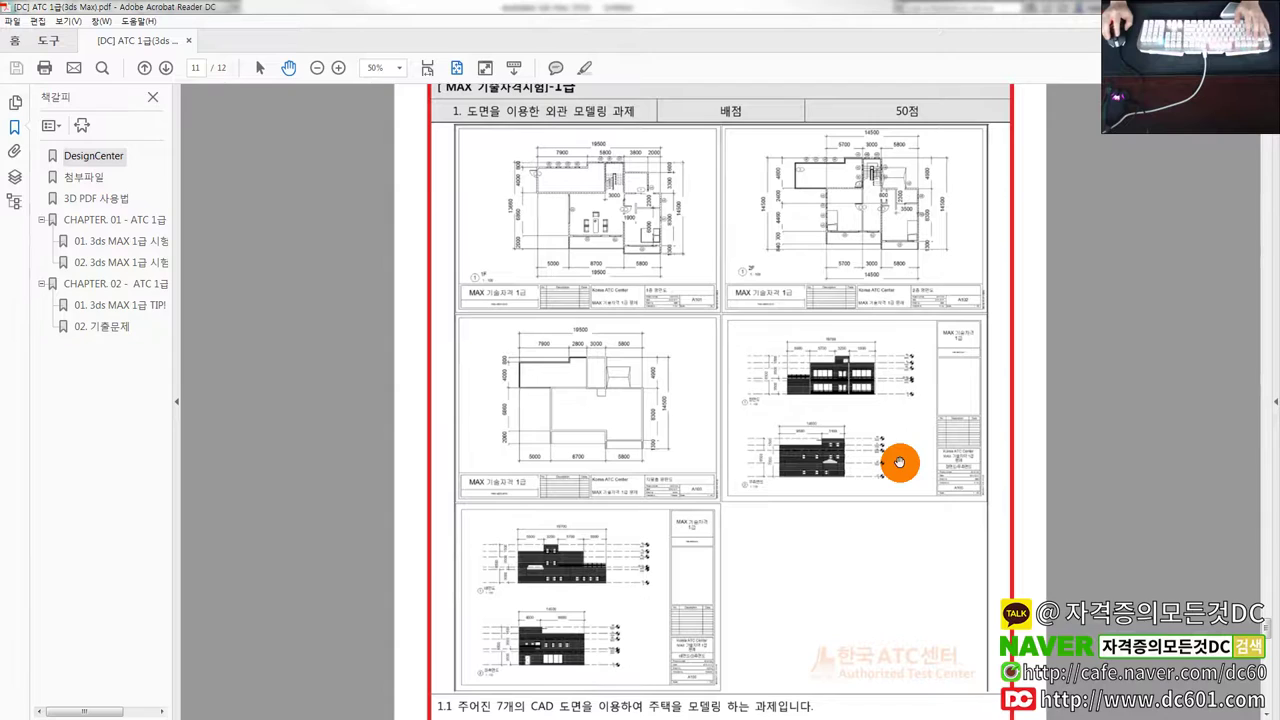
{"action": "scroll", "coordinate": [864, 417], "scroll_direction": "down", "scroll_amount": 2}
{"action": "scroll", "coordinate": [864, 417], "scroll_direction": "down", "scroll_amount": 2}
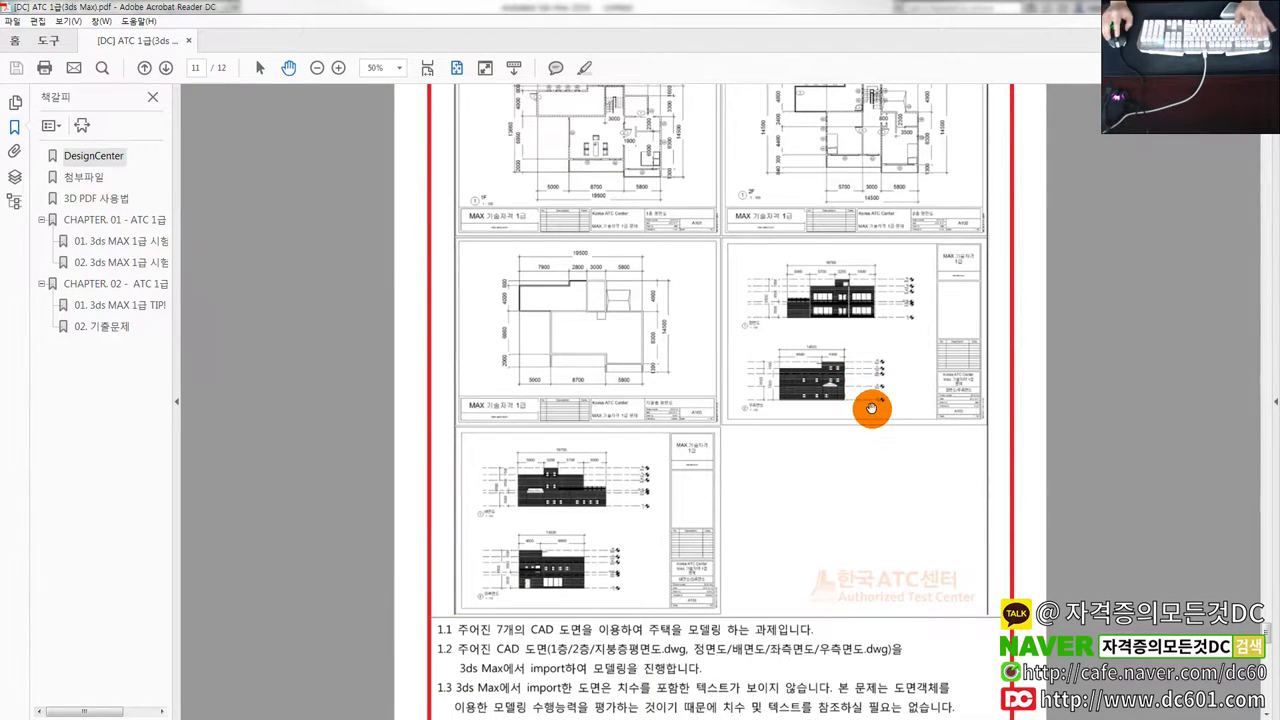
{"action": "scroll", "coordinate": [871, 410], "scroll_direction": "down", "scroll_amount": 1, "text": "ctrl"}
{"action": "scroll", "coordinate": [929, 449], "scroll_direction": "up", "scroll_amount": 1, "text": "ctrl"}
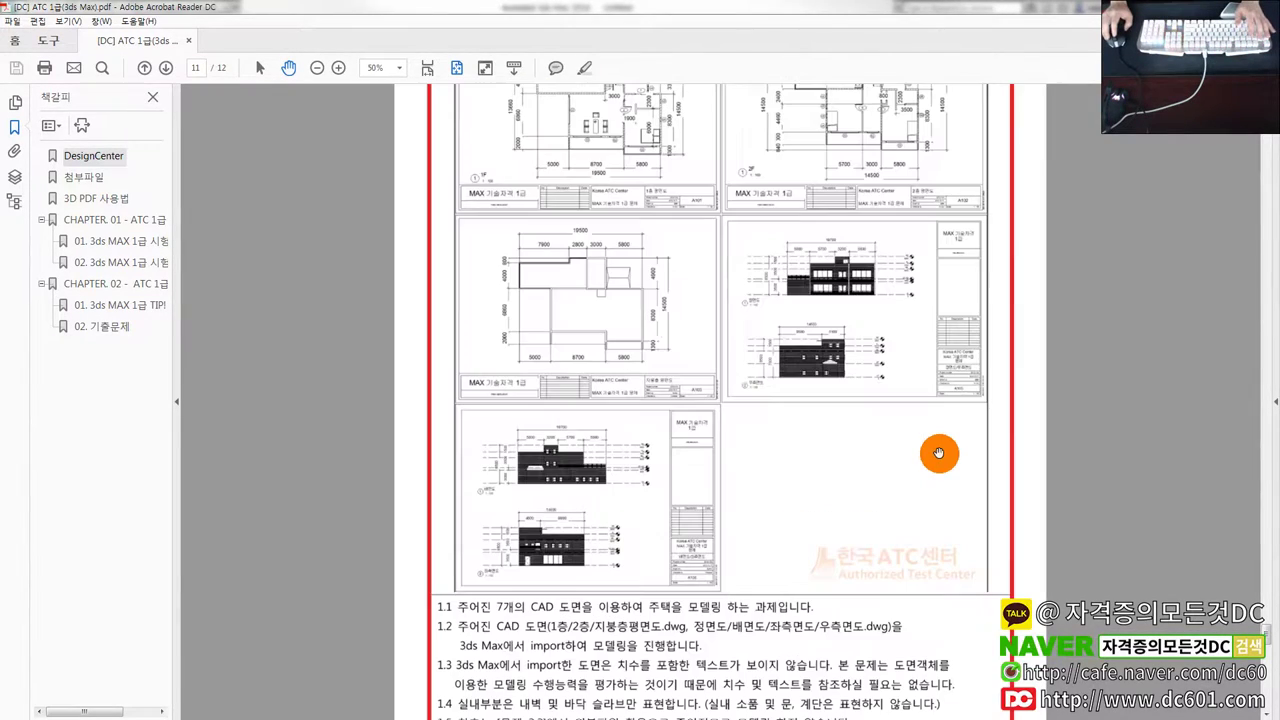
{"action": "scroll", "coordinate": [900, 415], "scroll_direction": "down", "scroll_amount": 2}
{"action": "scroll", "coordinate": [868, 376], "scroll_direction": "down", "scroll_amount": 2}
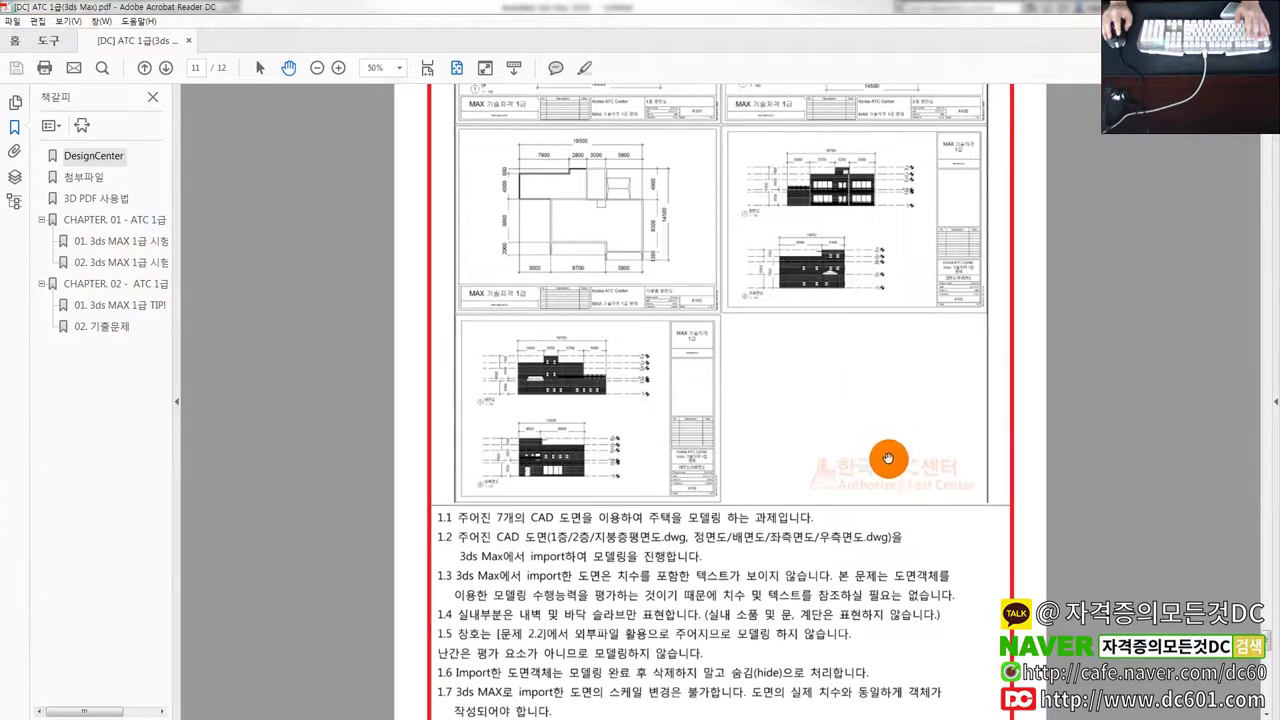
{"action": "scroll", "coordinate": [880, 410], "scroll_direction": "down", "scroll_amount": 1}
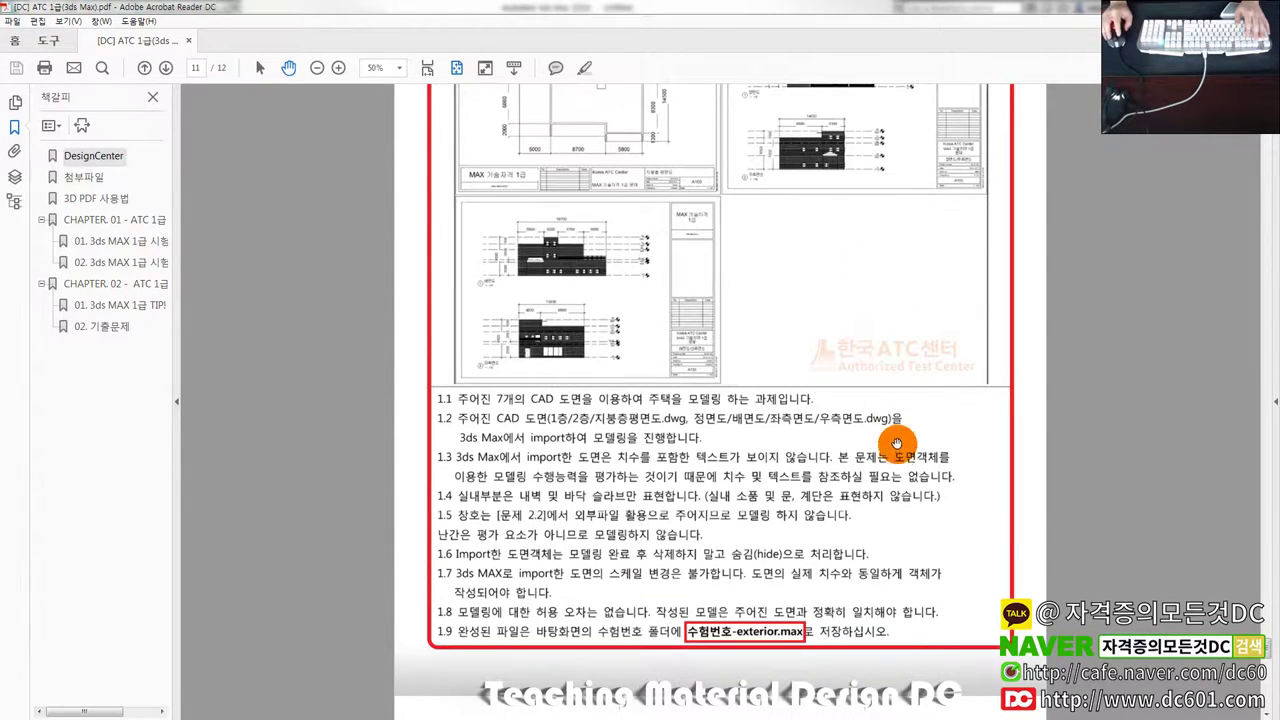
{"action": "scroll", "coordinate": [895, 430], "scroll_direction": "down", "scroll_amount": 1, "text": "ctrl"}
{"action": "scroll", "coordinate": [892, 436], "scroll_direction": "down", "scroll_amount": 2}
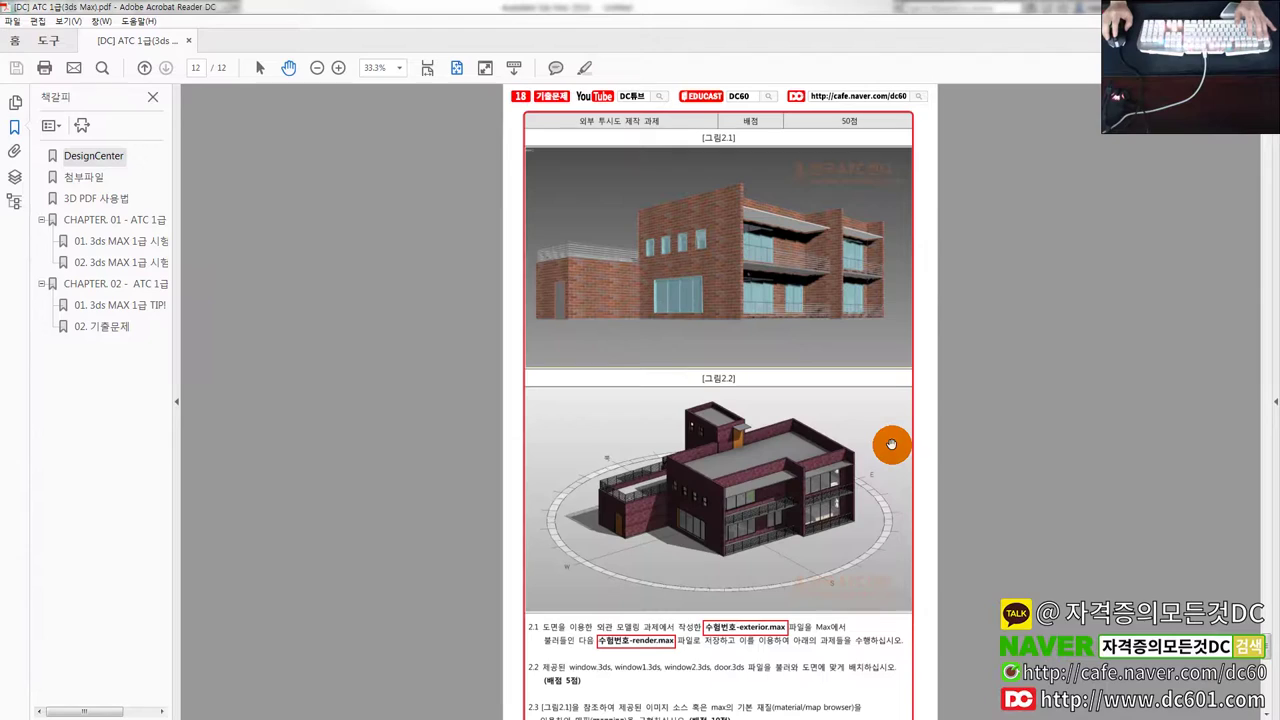
{"action": "scroll", "coordinate": [894, 489], "scroll_direction": "down", "scroll_amount": 2}
{"action": "scroll", "coordinate": [874, 477], "scroll_direction": "down", "scroll_amount": 3}
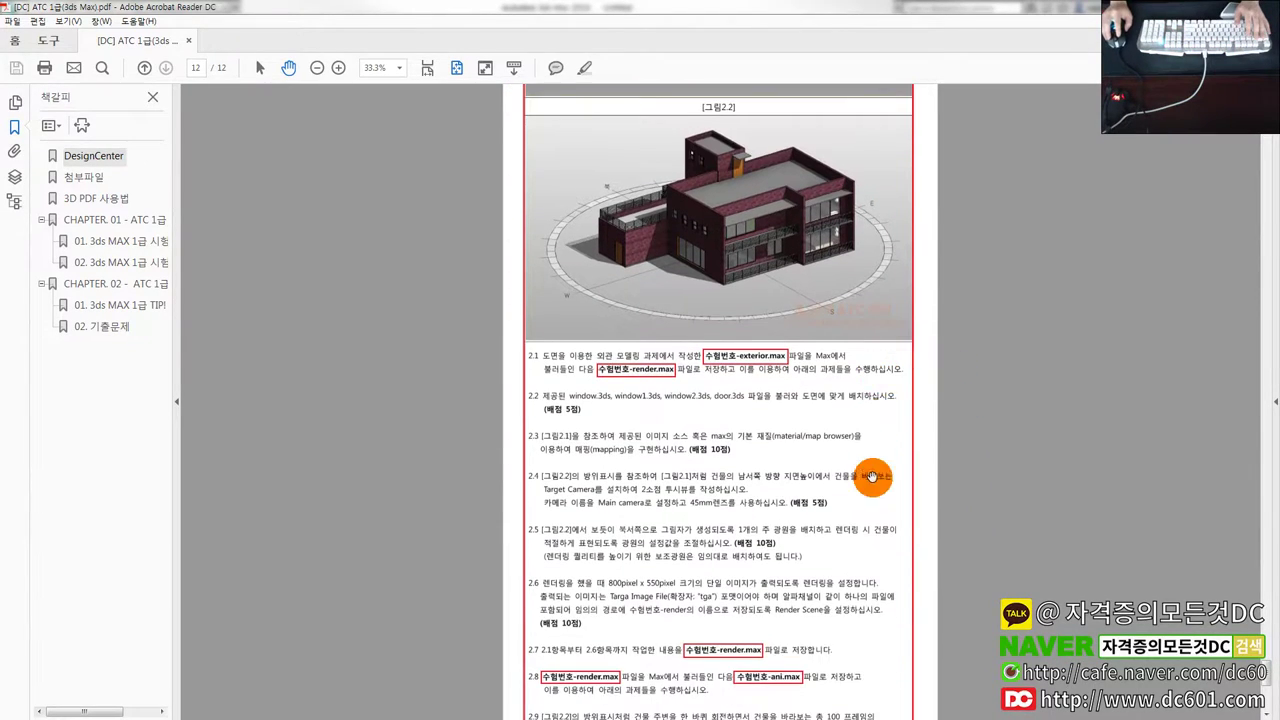
{"action": "scroll", "coordinate": [866, 400], "scroll_direction": "down", "scroll_amount": 2}
{"action": "scroll", "coordinate": [851, 441], "scroll_direction": "down", "scroll_amount": 1}
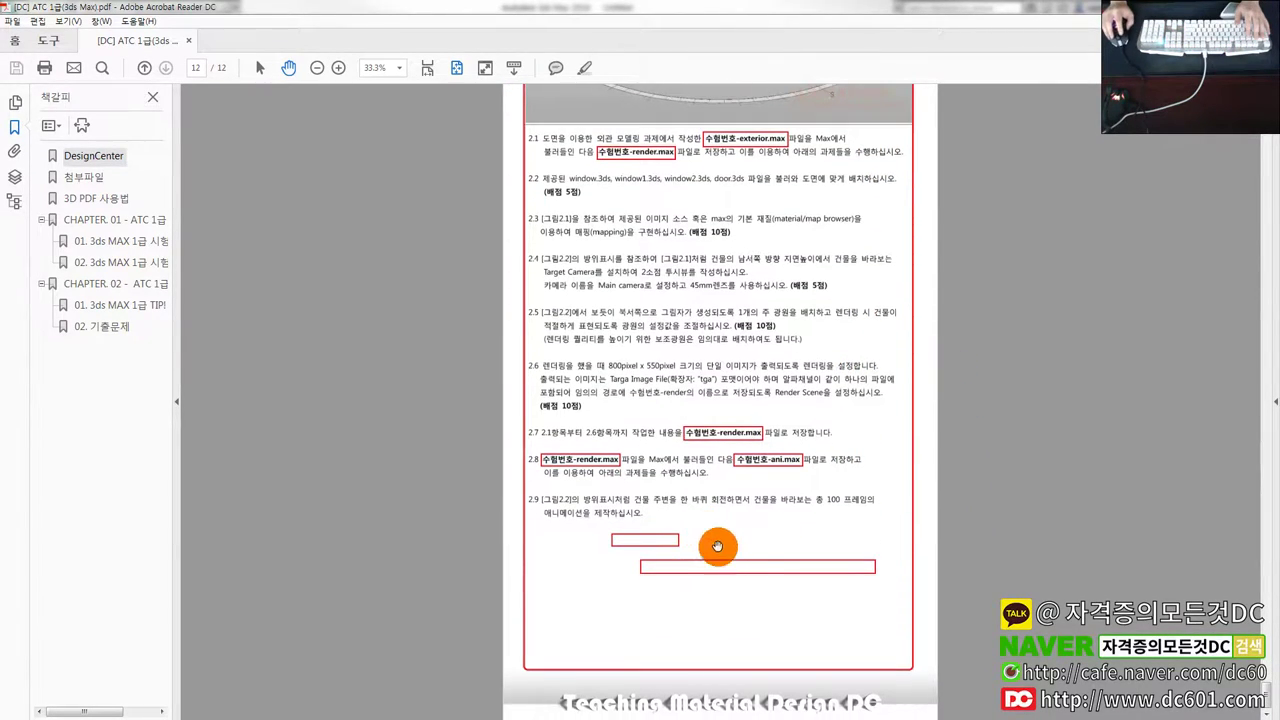
{"action": "scroll", "coordinate": [717, 546], "scroll_direction": "up", "scroll_amount": 1, "text": "ctrl"}
{"action": "scroll", "coordinate": [785, 567], "scroll_direction": "down", "scroll_amount": 1, "text": "ctrl"}
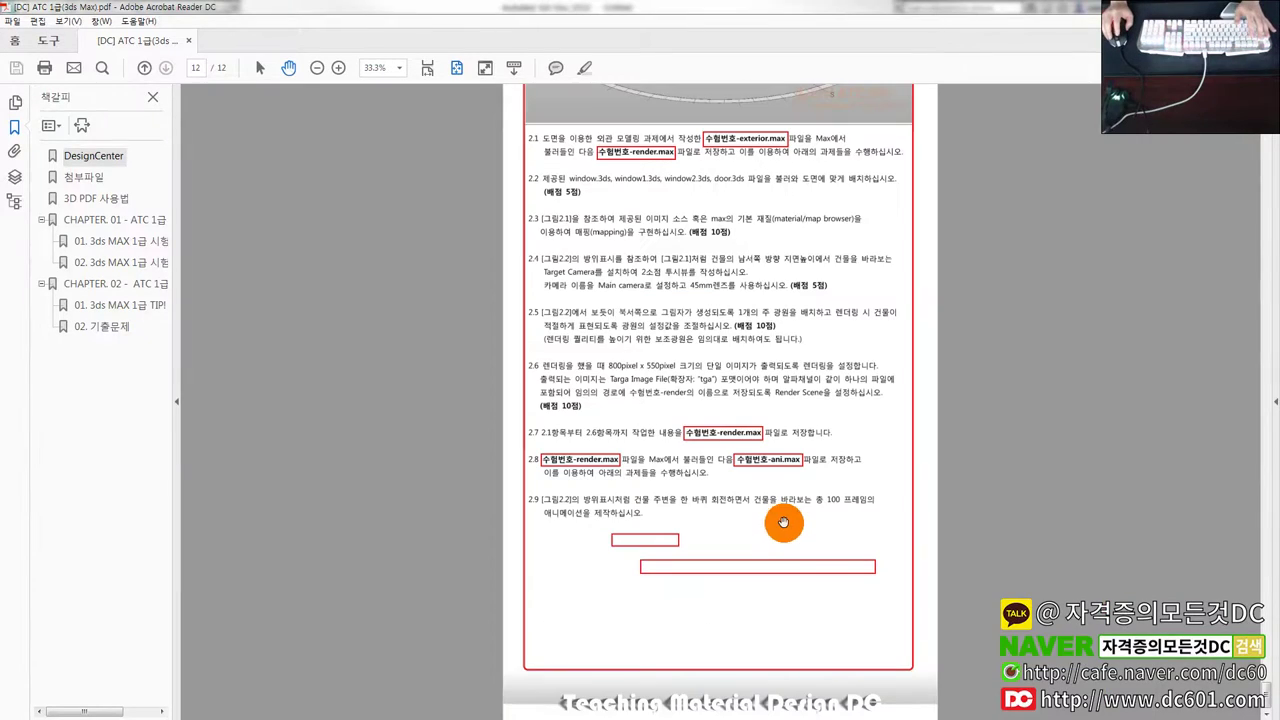
{"action": "scroll", "coordinate": [780, 523], "scroll_direction": "up", "scroll_amount": 1, "text": "ctrl"}
{"action": "scroll", "coordinate": [748, 557], "scroll_direction": "down", "scroll_amount": 1, "text": "ctrl"}
{"action": "scroll", "coordinate": [765, 540], "scroll_direction": "down", "scroll_amount": 1, "text": "ctrl"}
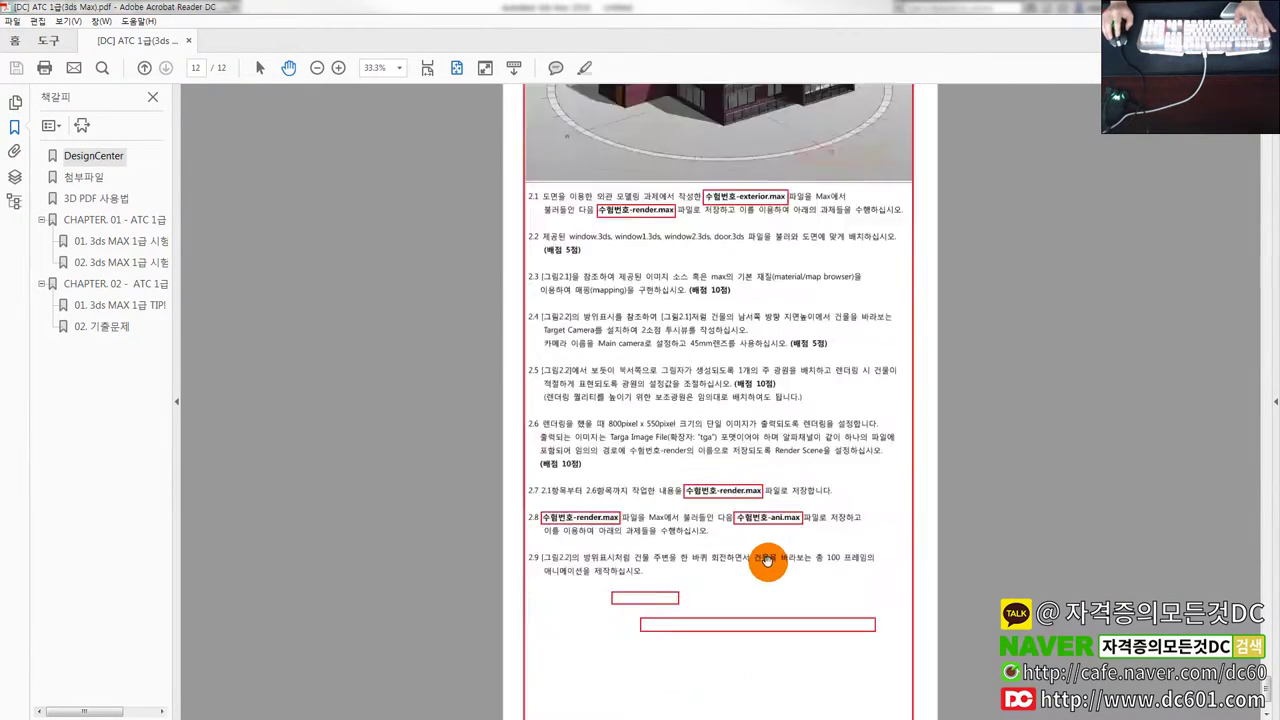
{"action": "scroll", "coordinate": [820, 490], "scroll_direction": "down", "scroll_amount": 1, "text": "ctrl"}
{"action": "scroll", "coordinate": [824, 490], "scroll_direction": "up", "scroll_amount": 1}
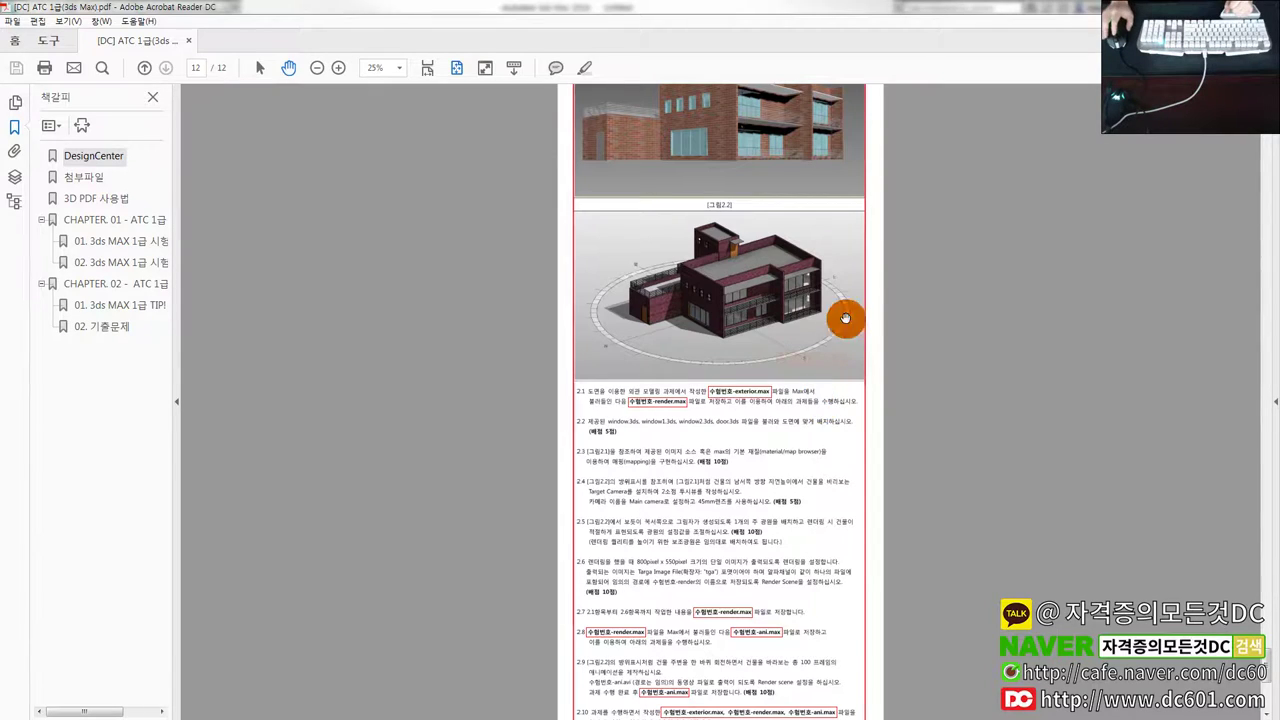
Pan to Figure 2.2, scroll back to page 11, and open the 3D building model link in A360.
{"action": "scroll", "coordinate": [980, 420], "scroll_direction": "up", "scroll_amount": 2}
{"action": "scroll", "coordinate": [920, 300], "scroll_direction": "down", "scroll_amount": 4}
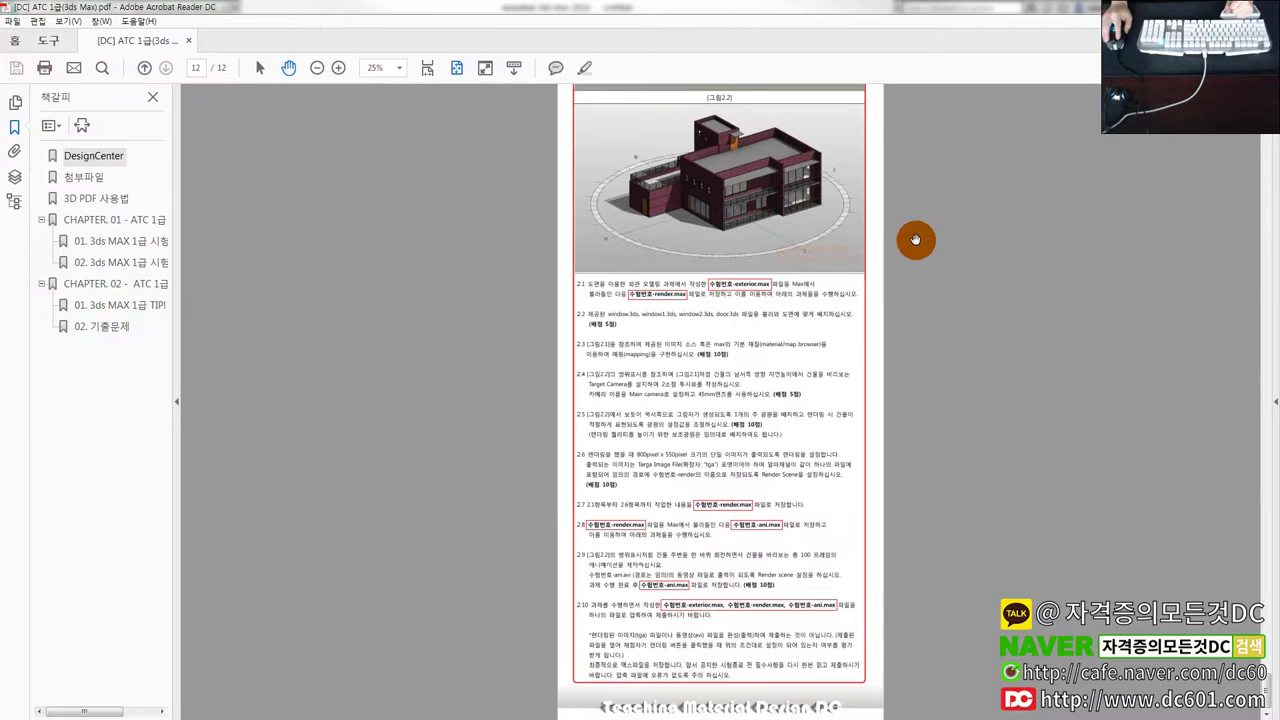
{"action": "scroll", "coordinate": [917, 300], "scroll_direction": "up", "scroll_amount": 4}
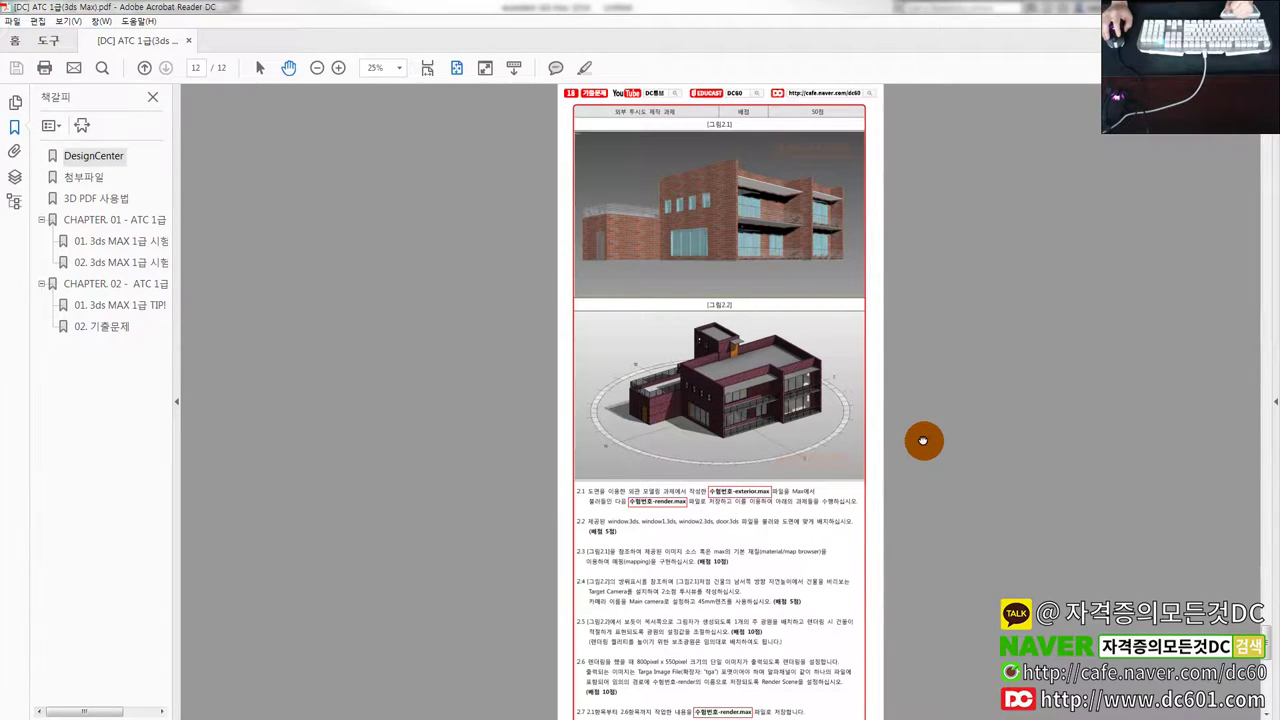
{"action": "mouse_move", "coordinate": [923, 483]}
{"action": "left_mouse_down"}
{"action": "mouse_move", "coordinate": [905, 243]}
{"action": "mouse_move", "coordinate": [905, 450]}
{"action": "mouse_move", "coordinate": [889, 331]}
{"action": "mouse_move", "coordinate": [876, 532]}
{"action": "left_mouse_up"}
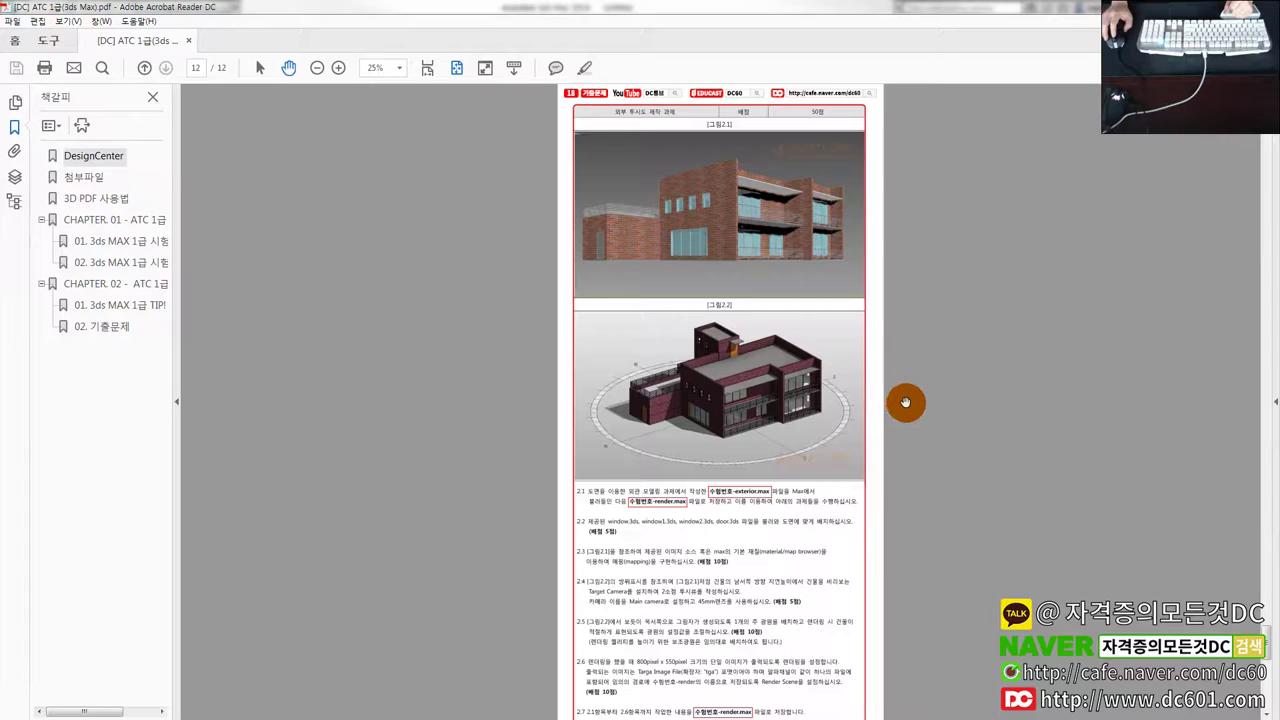
{"action": "scroll", "coordinate": [905, 402], "scroll_direction": "up", "scroll_amount": 5}
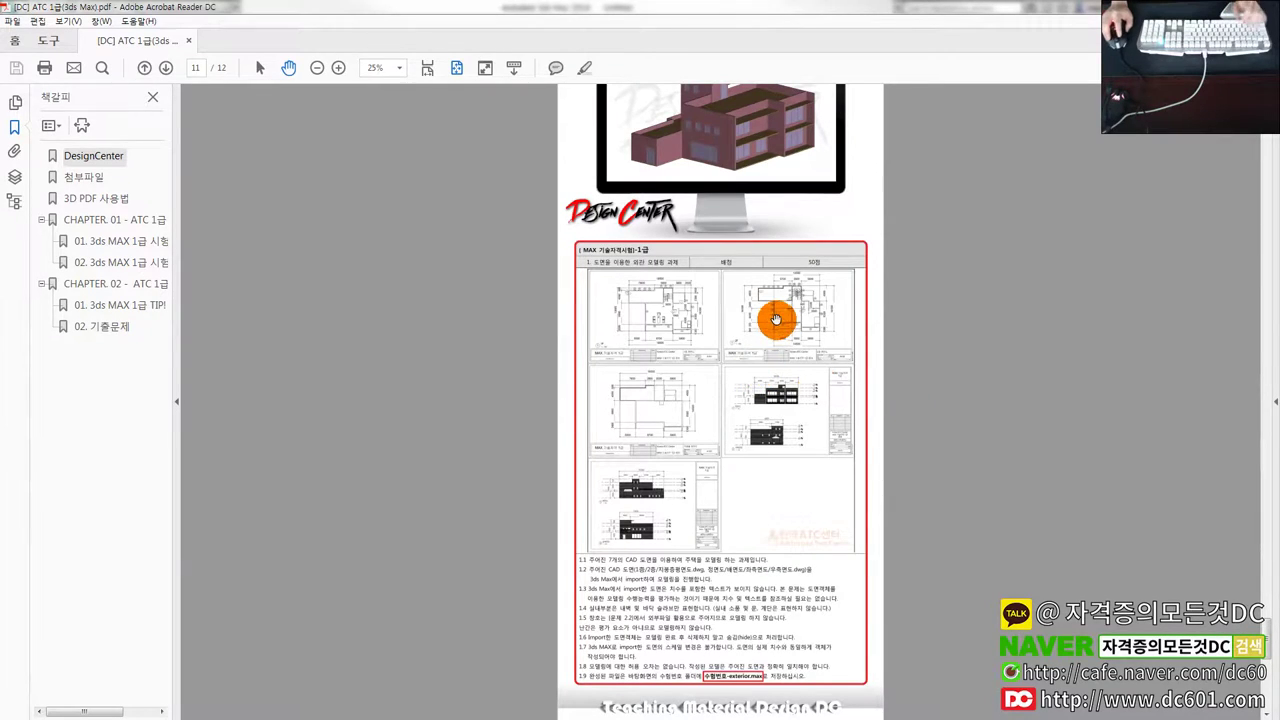
{"action": "scroll", "coordinate": [790, 275], "scroll_direction": "up", "scroll_amount": 2, "text": "ctrl"}
{"action": "scroll", "coordinate": [820, 376], "scroll_direction": "down", "scroll_amount": 1, "text": "ctrl"}
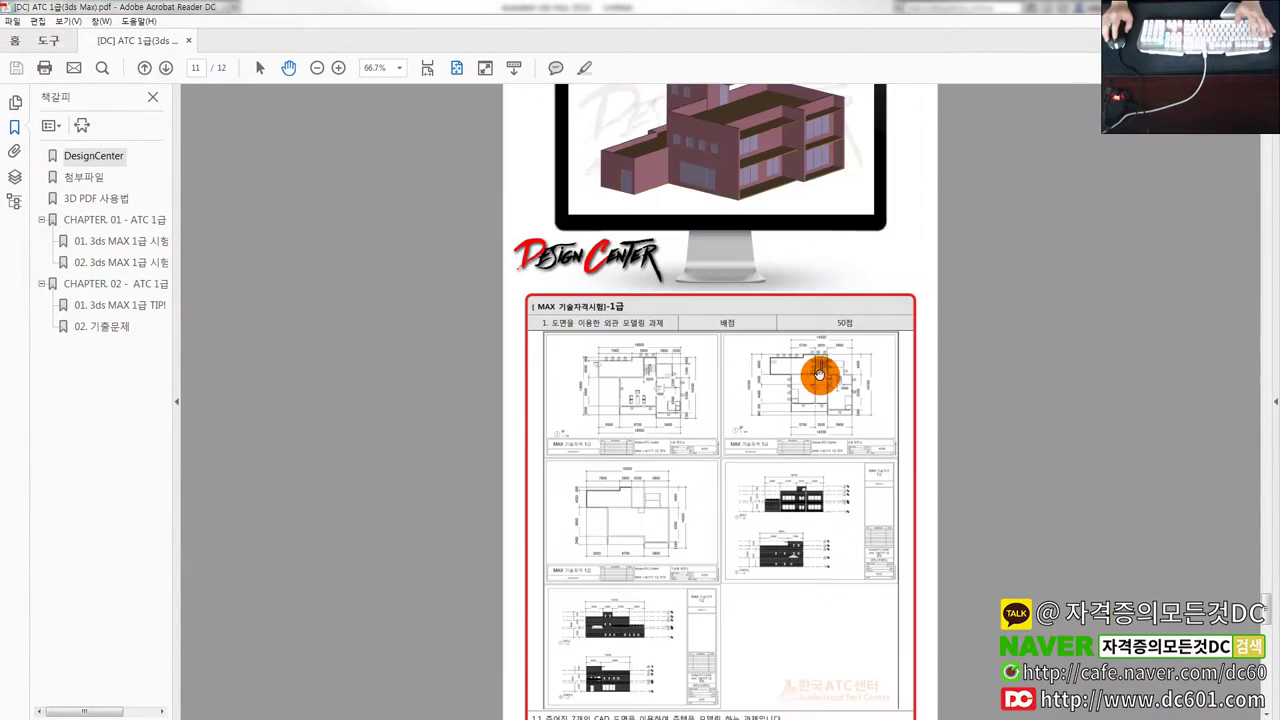
{"action": "scroll", "coordinate": [805, 390], "scroll_direction": "up", "scroll_amount": 1}
{"action": "left_click", "coordinate": [744, 252]}
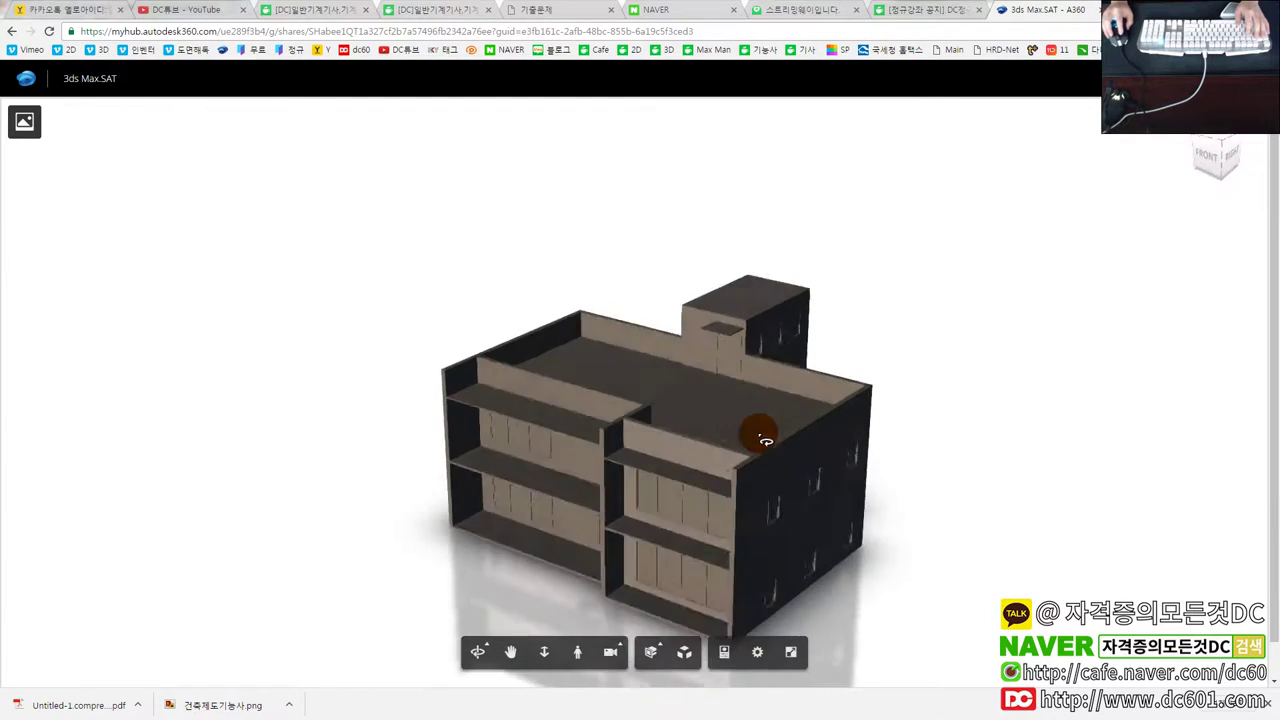
Orbit the building, explode it into walls and slabs, then collapse it again.
{"action": "mouse_move", "coordinate": [757, 434]}
{"action": "left_mouse_down"}
{"action": "mouse_move", "coordinate": [953, 441]}
{"action": "mouse_move", "coordinate": [1023, 480]}
{"action": "mouse_move", "coordinate": [923, 463]}
{"action": "mouse_move", "coordinate": [483, 456]}
{"action": "mouse_move", "coordinate": [854, 363]}
{"action": "mouse_move", "coordinate": [949, 466]}
{"action": "mouse_move", "coordinate": [849, 314]}
{"action": "mouse_move", "coordinate": [714, 628]}
{"action": "mouse_move", "coordinate": [932, 506]}
{"action": "left_mouse_up"}
{"action": "left_click", "coordinate": [655, 652]}
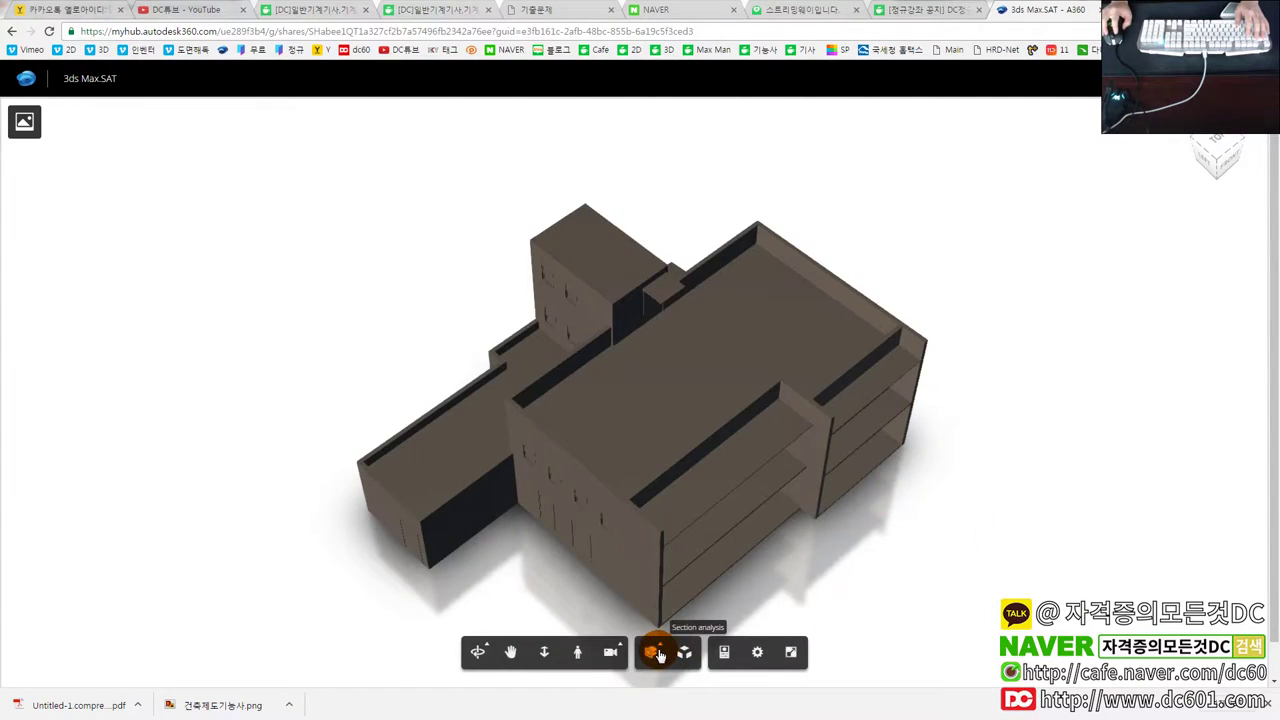
{"action": "left_click", "coordinate": [687, 652]}
{"action": "mouse_move", "coordinate": [647, 624]}
{"action": "left_mouse_down"}
{"action": "mouse_move", "coordinate": [735, 561]}
{"action": "mouse_move", "coordinate": [766, 509]}
{"action": "left_mouse_up"}
{"action": "mouse_move", "coordinate": [712, 620]}
{"action": "left_mouse_down"}
{"action": "mouse_move", "coordinate": [742, 626]}
{"action": "mouse_move", "coordinate": [645, 621]}
{"action": "left_mouse_up"}
{"action": "left_click", "coordinate": [652, 651]}
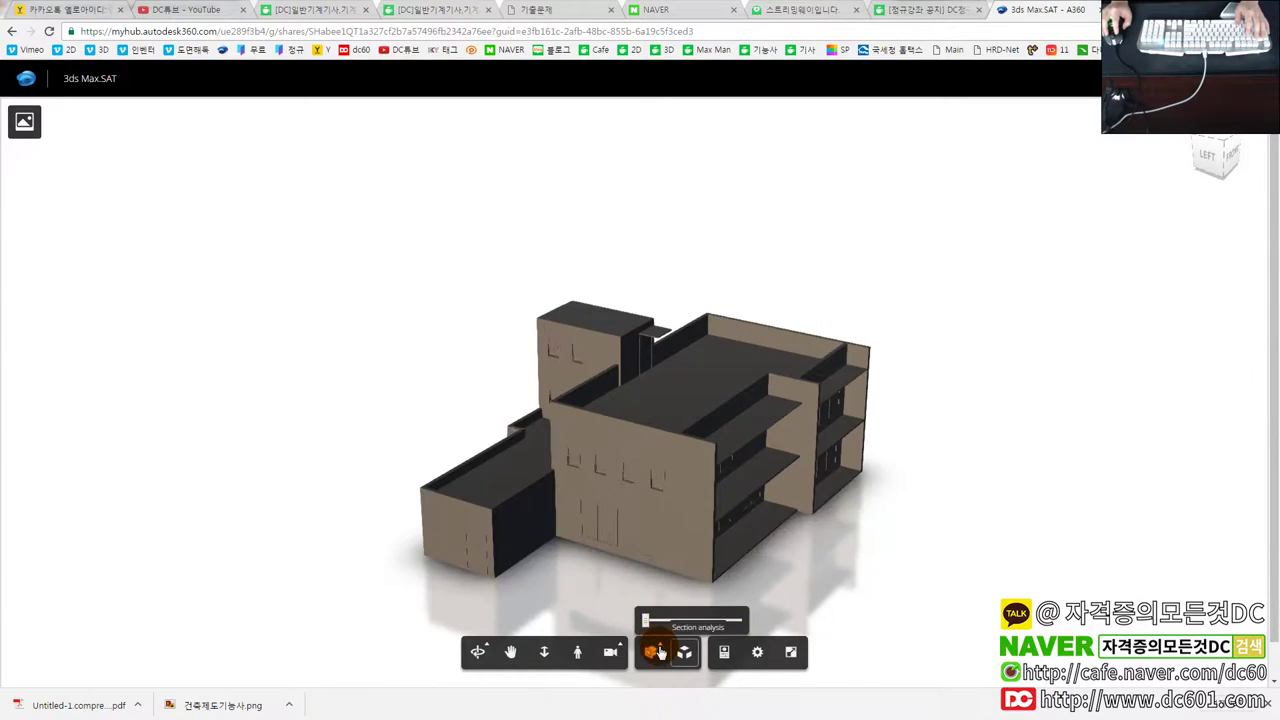
Cut the model with a Y section plane, then a section box, orbit it, and close the viewer.
{"action": "left_click_drag", "start_coordinate": [788, 522], "coordinate": [655, 645]}
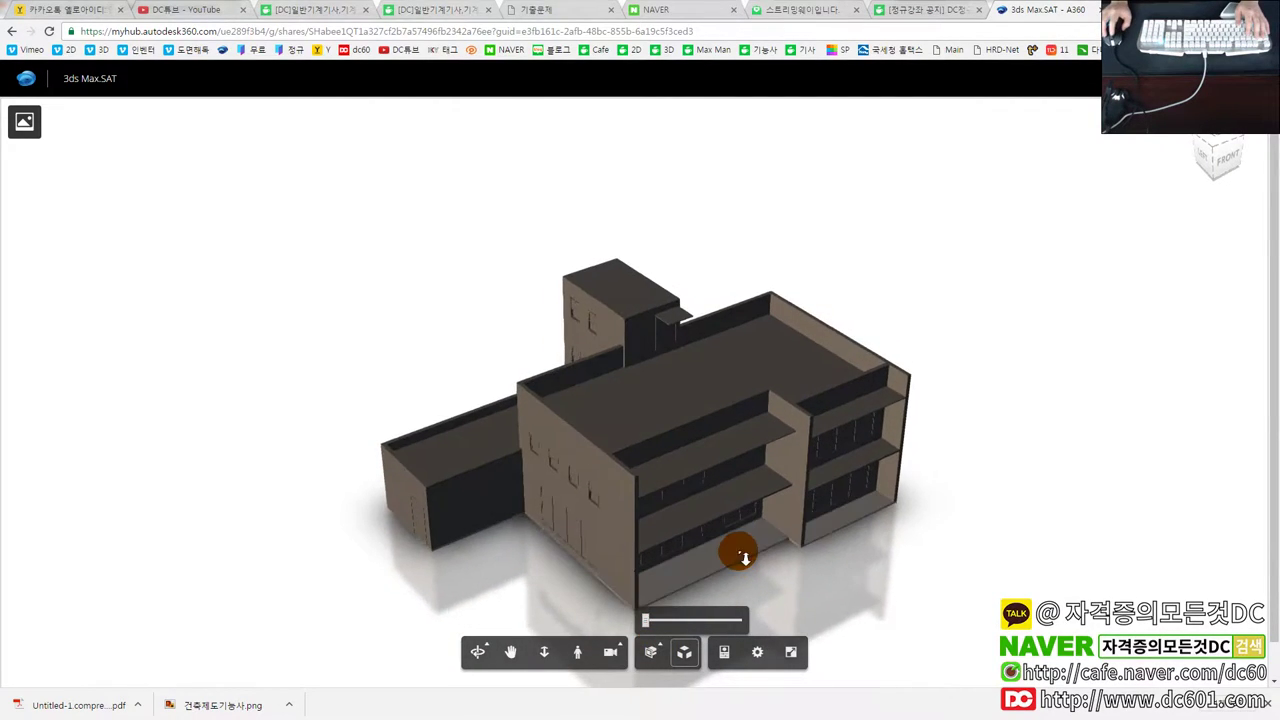
{"action": "left_click", "coordinate": [652, 651]}
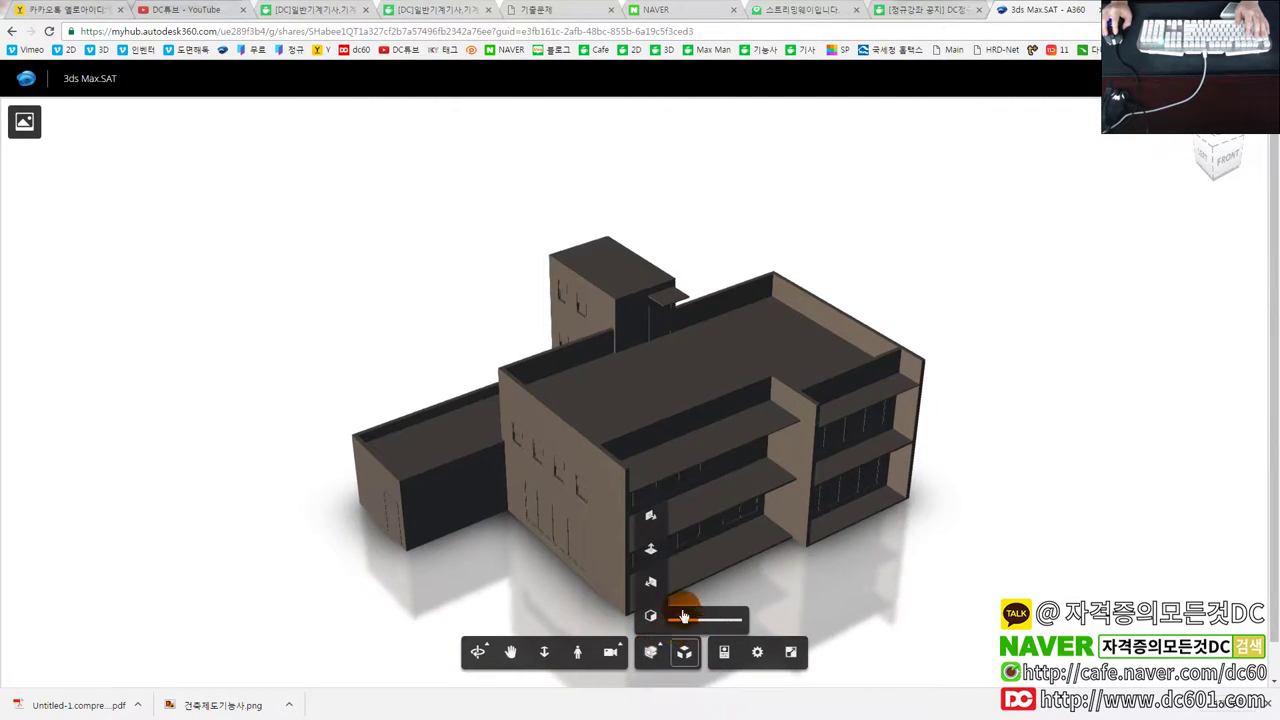
{"action": "left_click", "coordinate": [652, 551]}
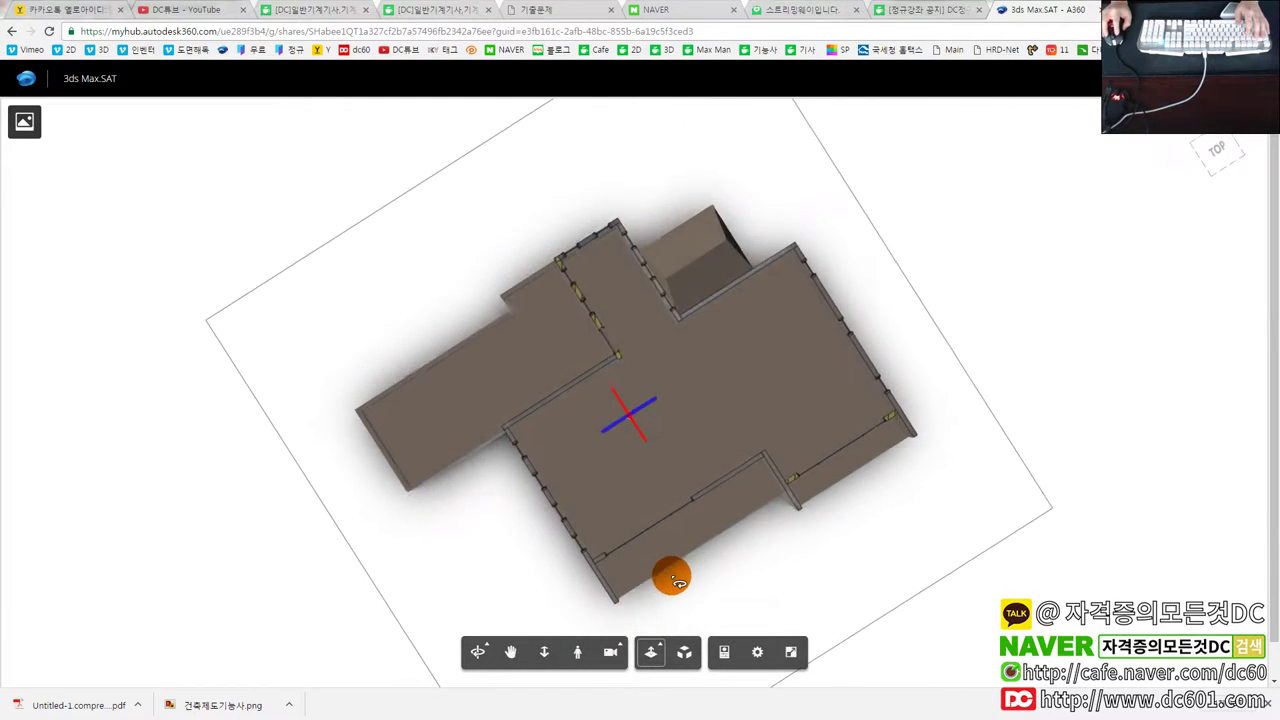
{"action": "left_click", "coordinate": [652, 651]}
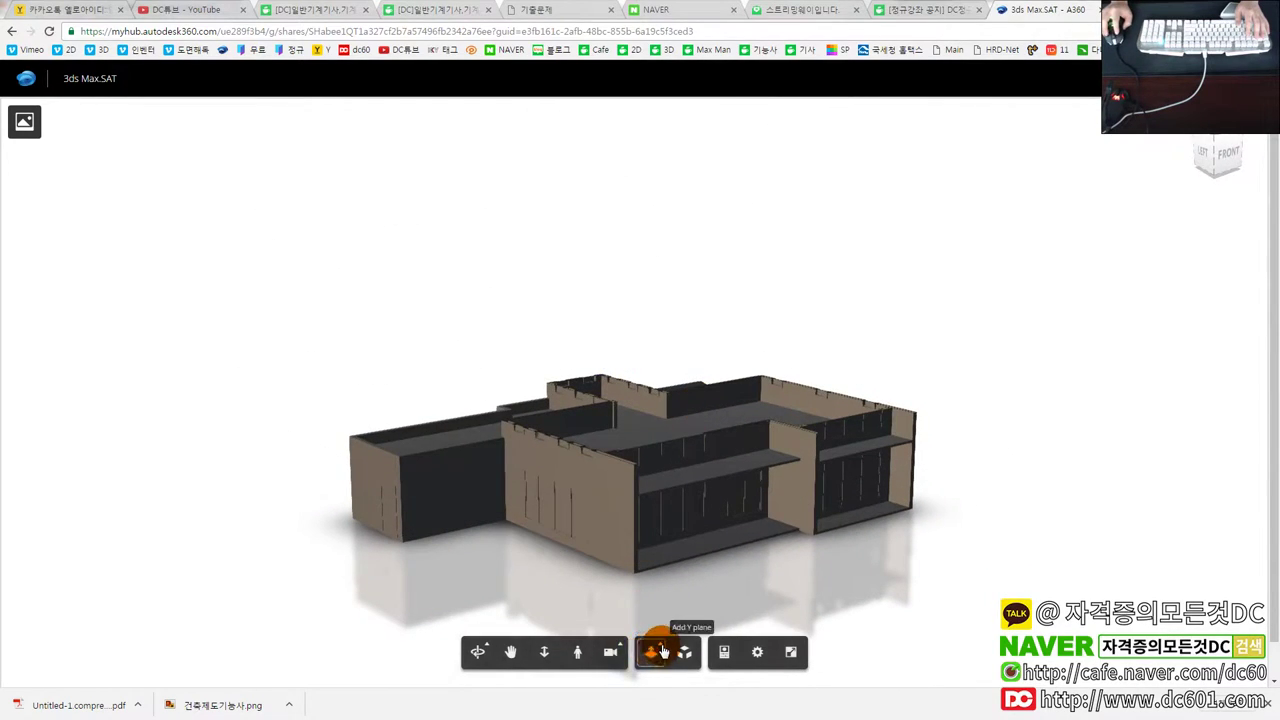
{"action": "left_click", "coordinate": [662, 651]}
{"action": "left_click", "coordinate": [654, 620]}
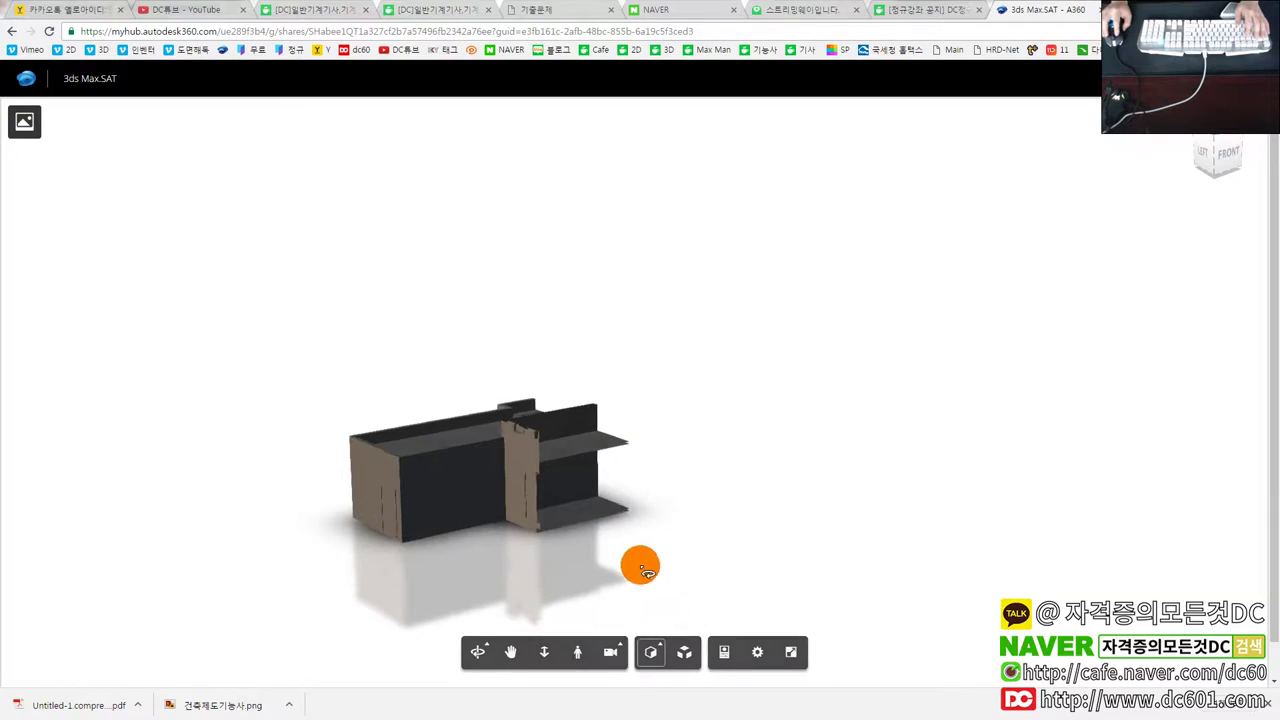
{"action": "left_click_drag", "start_coordinate": [640, 563], "coordinate": [660, 490]}
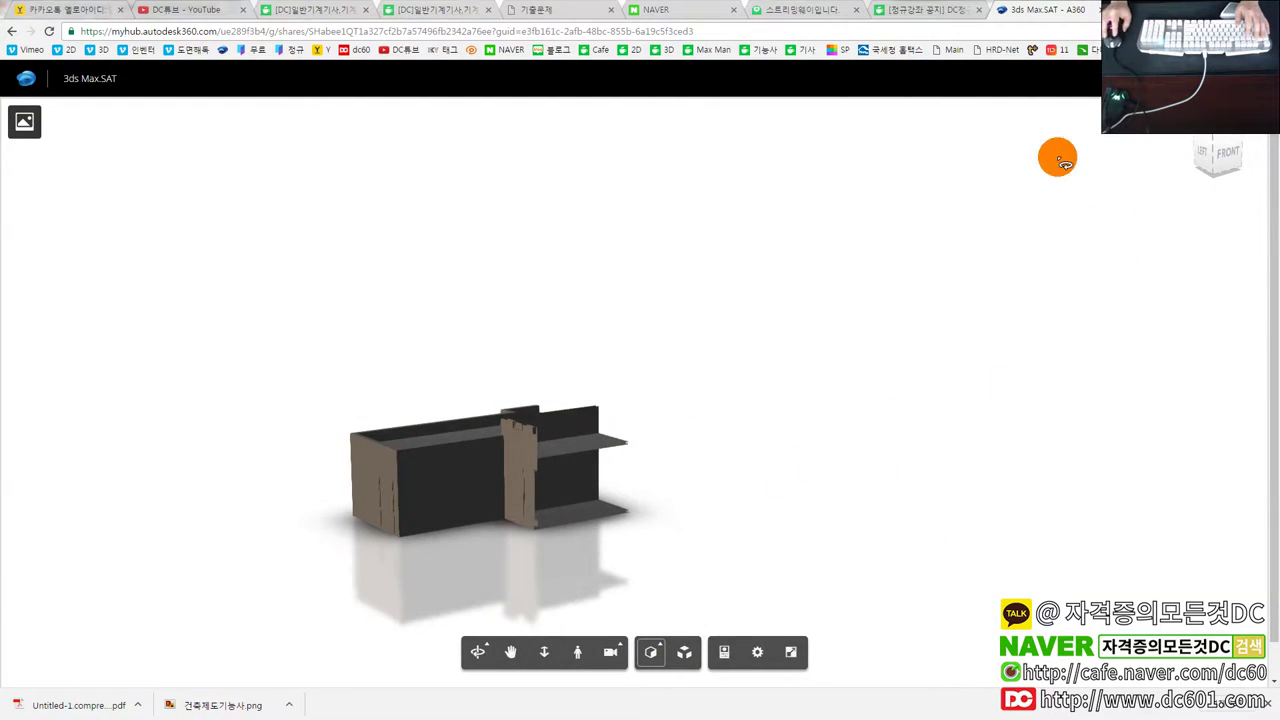
{"action": "key", "text": "ctrl+w"}
Fit page 11, pan to requirements 1.1–1.9 and drawings, then activate 3ds Max's top-left viewport.
{"action": "key", "text": "alt+Tab"}
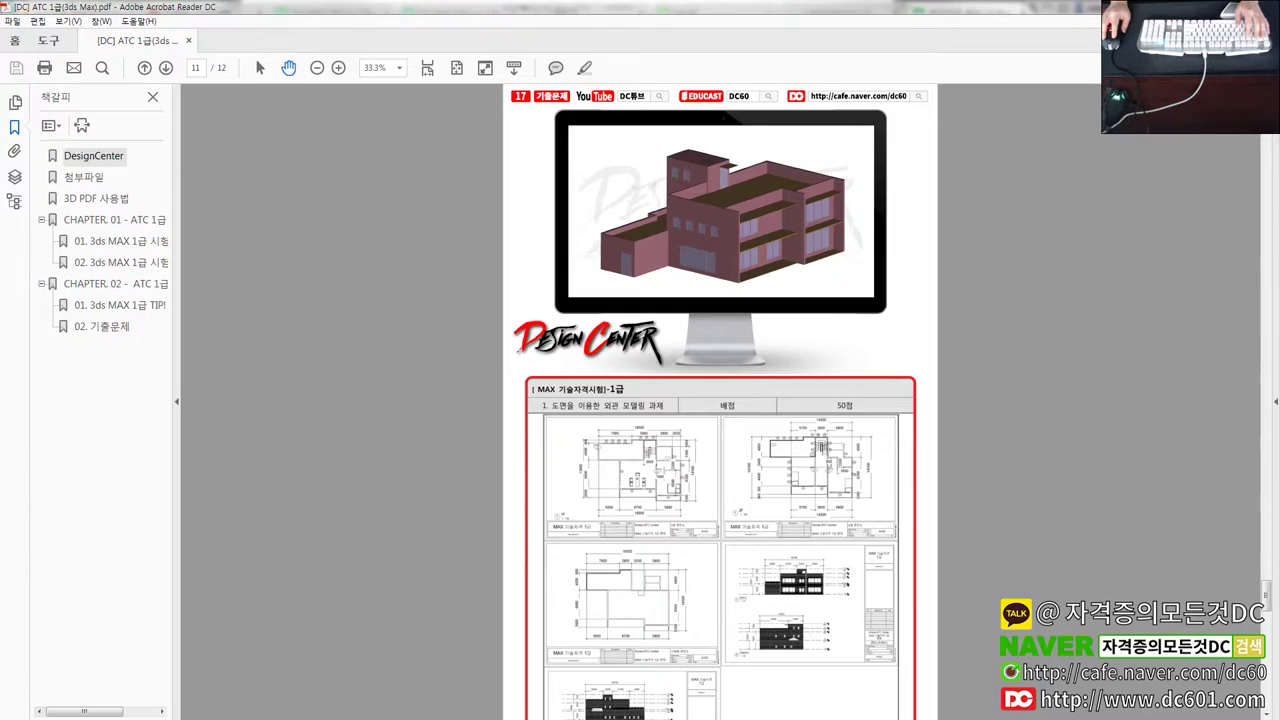
{"action": "scroll", "coordinate": [998, 371], "scroll_direction": "down", "scroll_amount": 1}
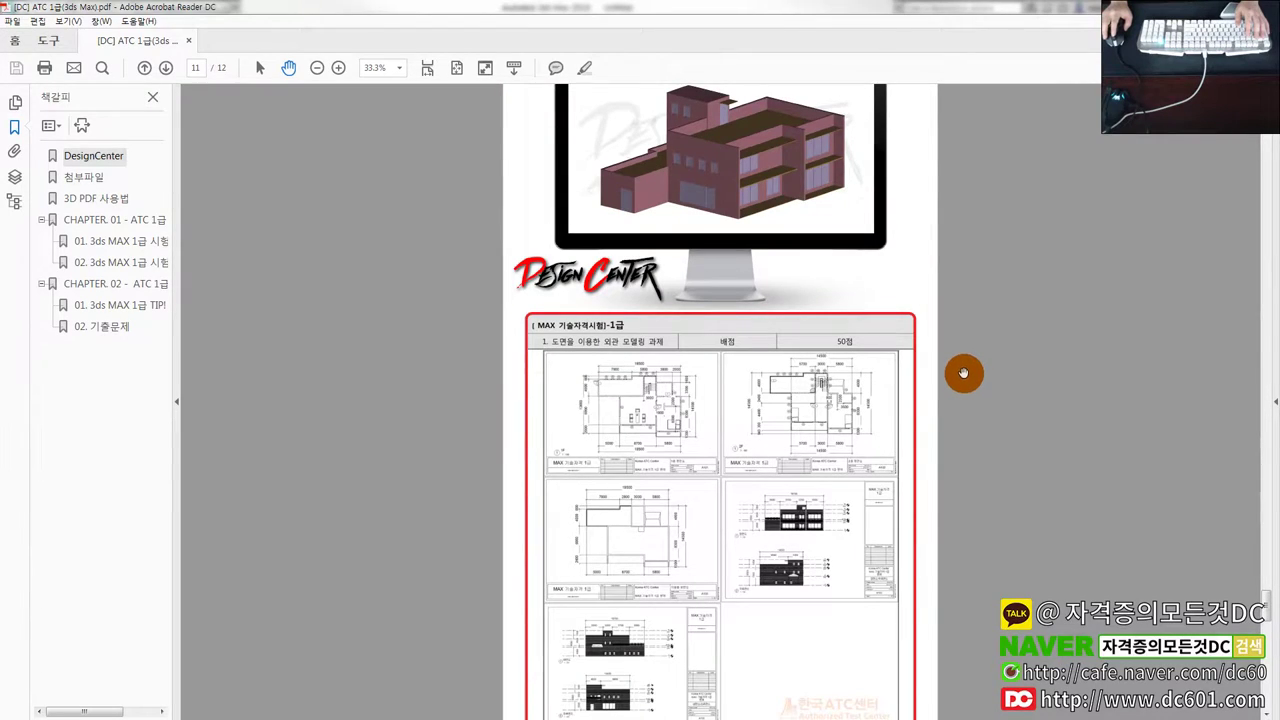
{"action": "key", "text": "ctrl+0"}
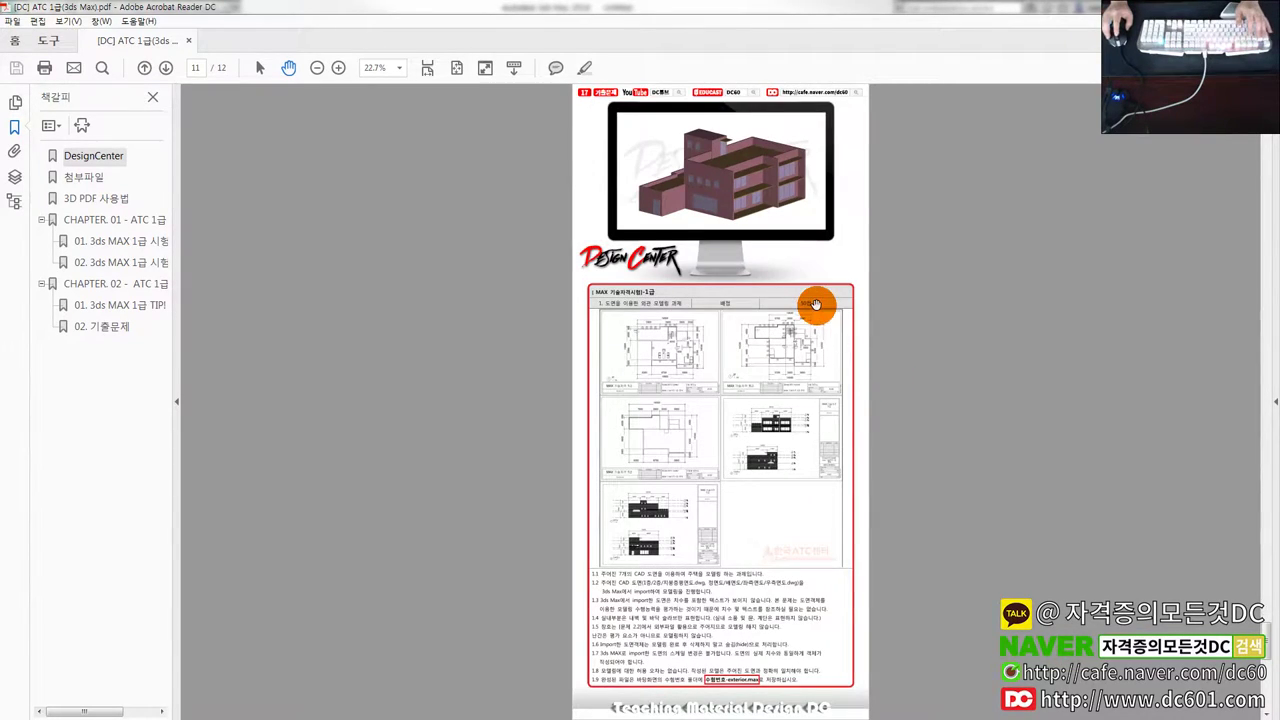
{"action": "scroll", "coordinate": [827, 320], "scroll_direction": "down", "scroll_amount": 3}
{"action": "scroll", "coordinate": [857, 329], "scroll_direction": "up", "scroll_amount": 3}
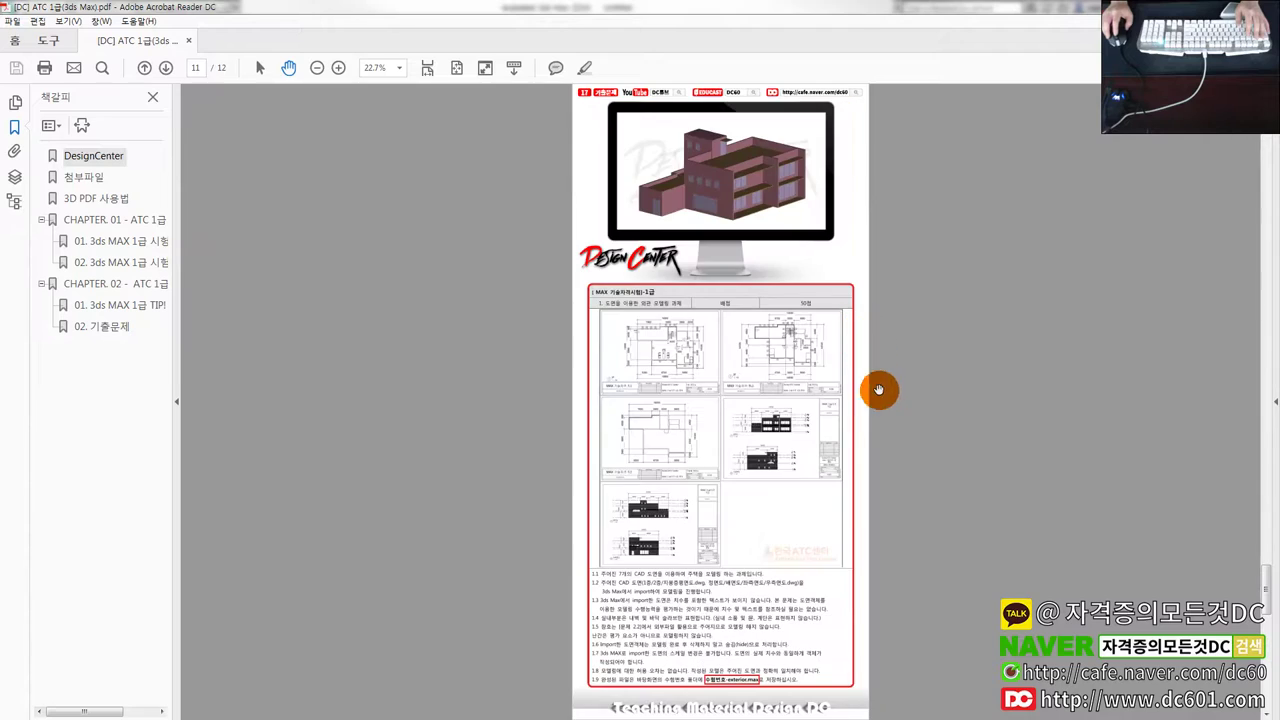
{"action": "scroll", "coordinate": [820, 600], "scroll_direction": "up", "scroll_amount": 3, "text": "ctrl"}
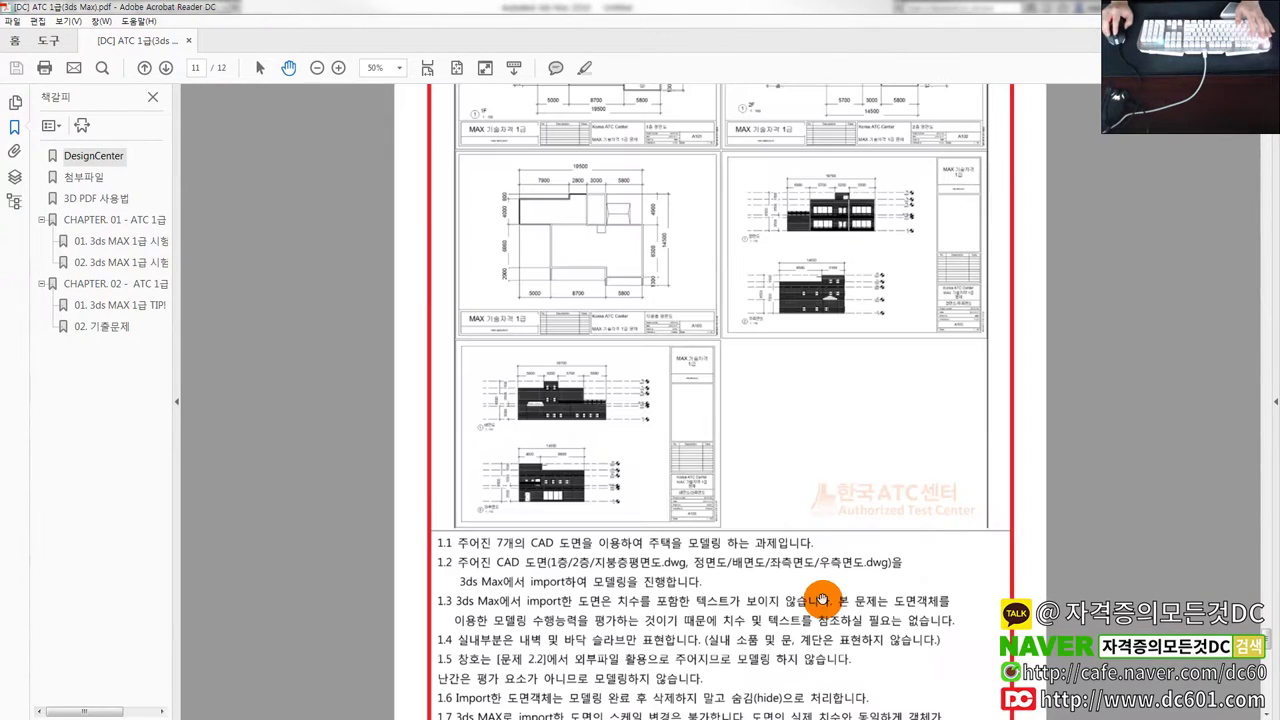
{"action": "left_click_drag", "start_coordinate": [860, 578], "coordinate": [761, 436]}
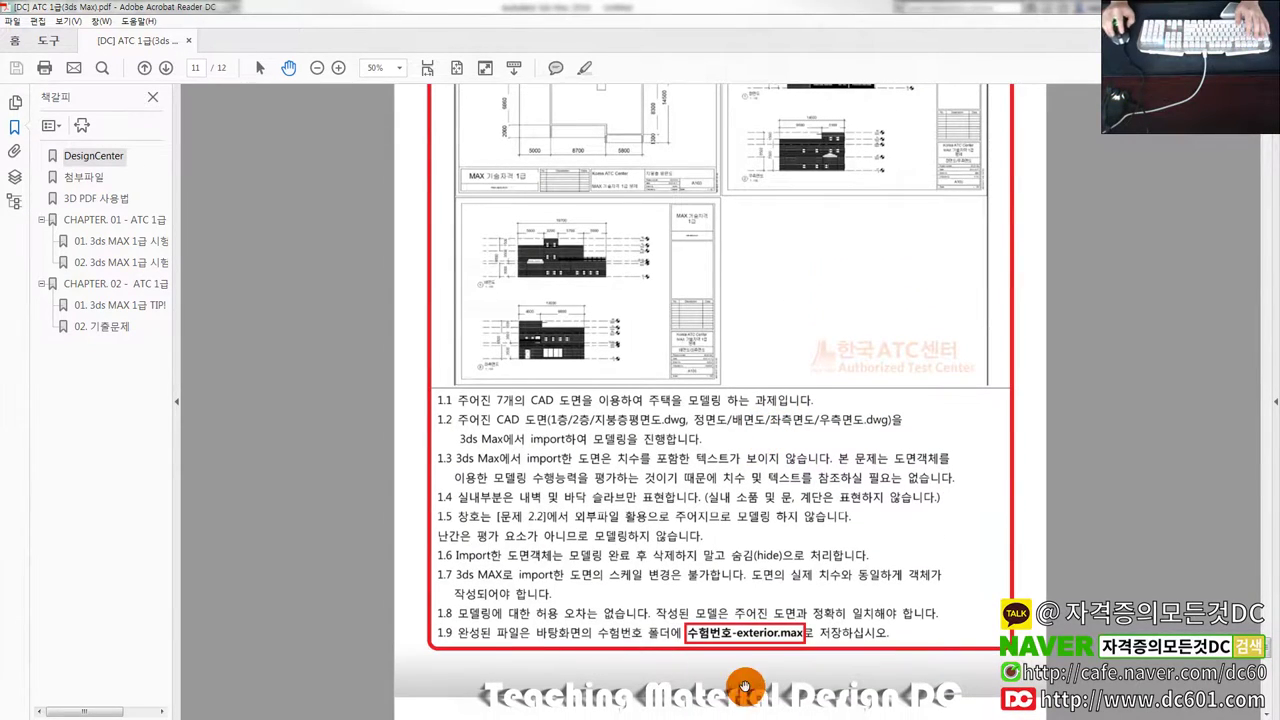
{"action": "mouse_move", "coordinate": [809, 650]}
{"action": "left_mouse_down"}
{"action": "mouse_move", "coordinate": [766, 571]}
{"action": "mouse_move", "coordinate": [766, 663]}
{"action": "mouse_move", "coordinate": [749, 320]}
{"action": "mouse_move", "coordinate": [752, 625]}
{"action": "left_mouse_up"}
{"action": "mouse_move", "coordinate": [763, 466]}
{"action": "left_mouse_down"}
{"action": "mouse_move", "coordinate": [763, 634]}
{"action": "mouse_move", "coordinate": [753, 422]}
{"action": "left_mouse_up"}
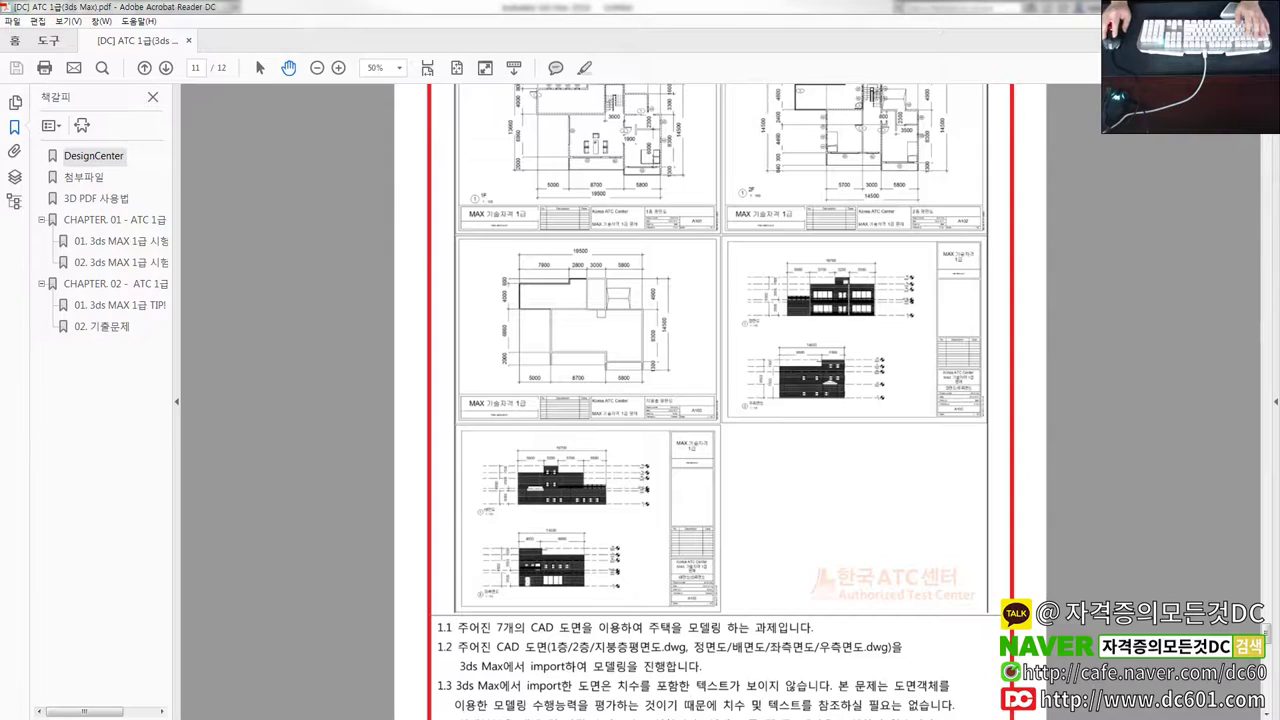
{"action": "key", "text": "alt+Tab"}
{"action": "left_click", "coordinate": [391, 306]}
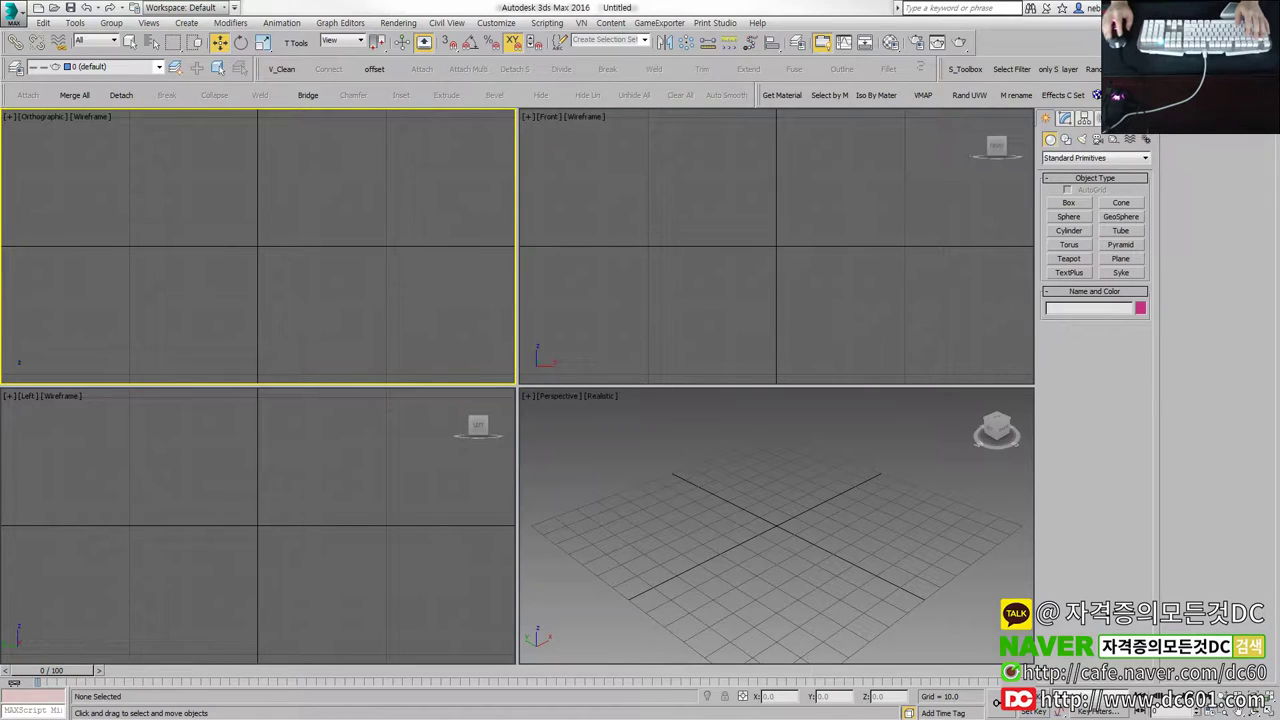
Try renaming the desktop 기출문제 folder to 20160906, dismiss the in-use warning, and move it left.
{"action": "left_click", "coordinate": [157, 363]}
{"action": "key", "text": "alt+w"}
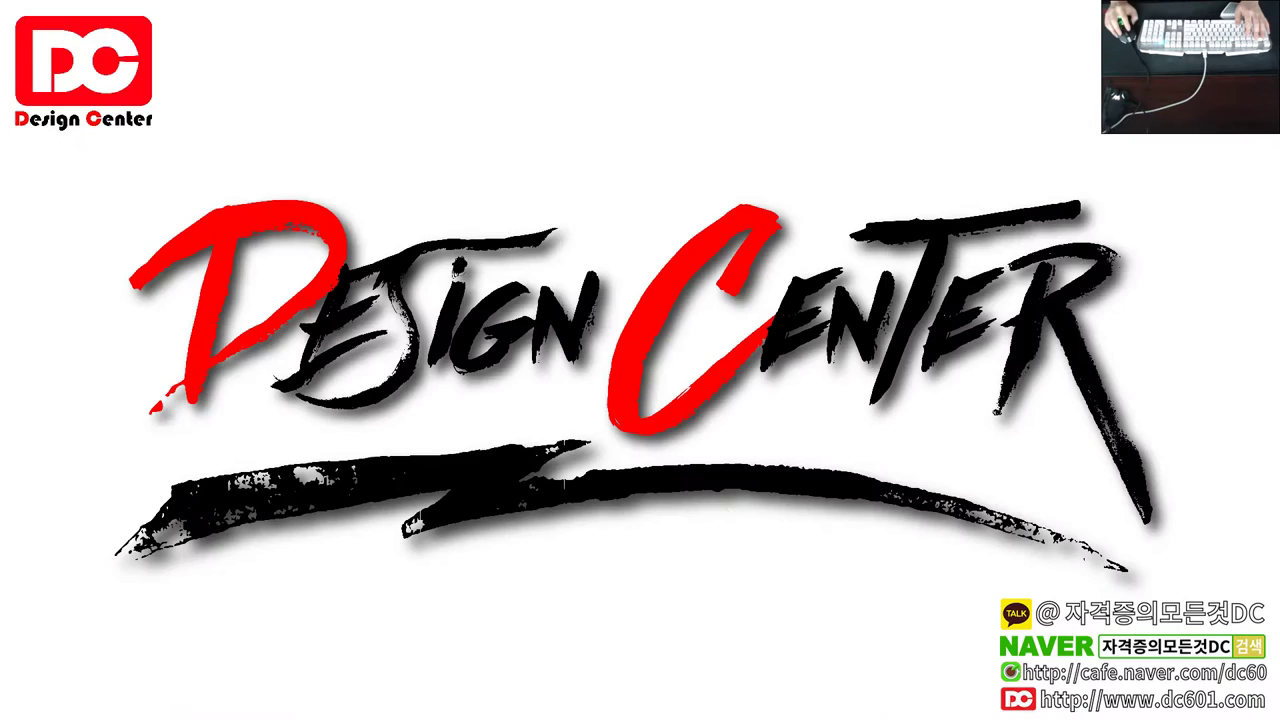
{"action": "left_click", "coordinate": [520, 148]}
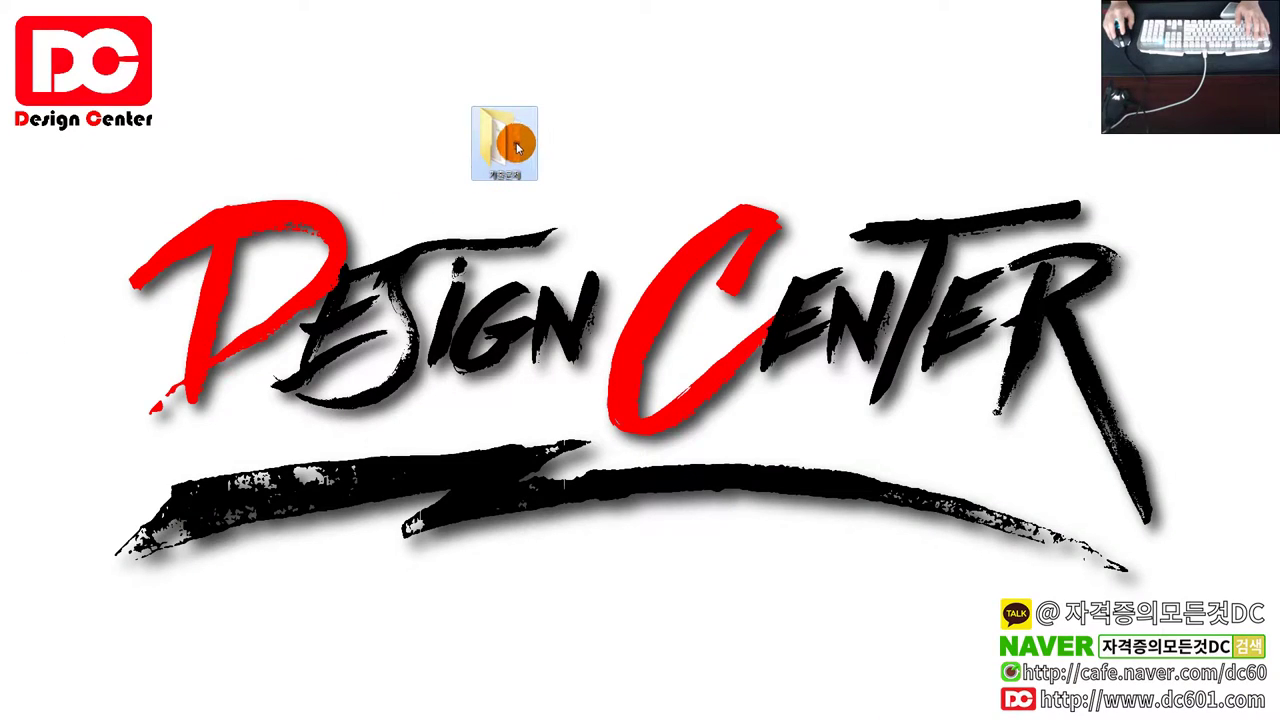
{"action": "right_click", "coordinate": [517, 148]}
{"action": "left_click", "coordinate": [580, 630]}
{"action": "type", "text": "20160906"}
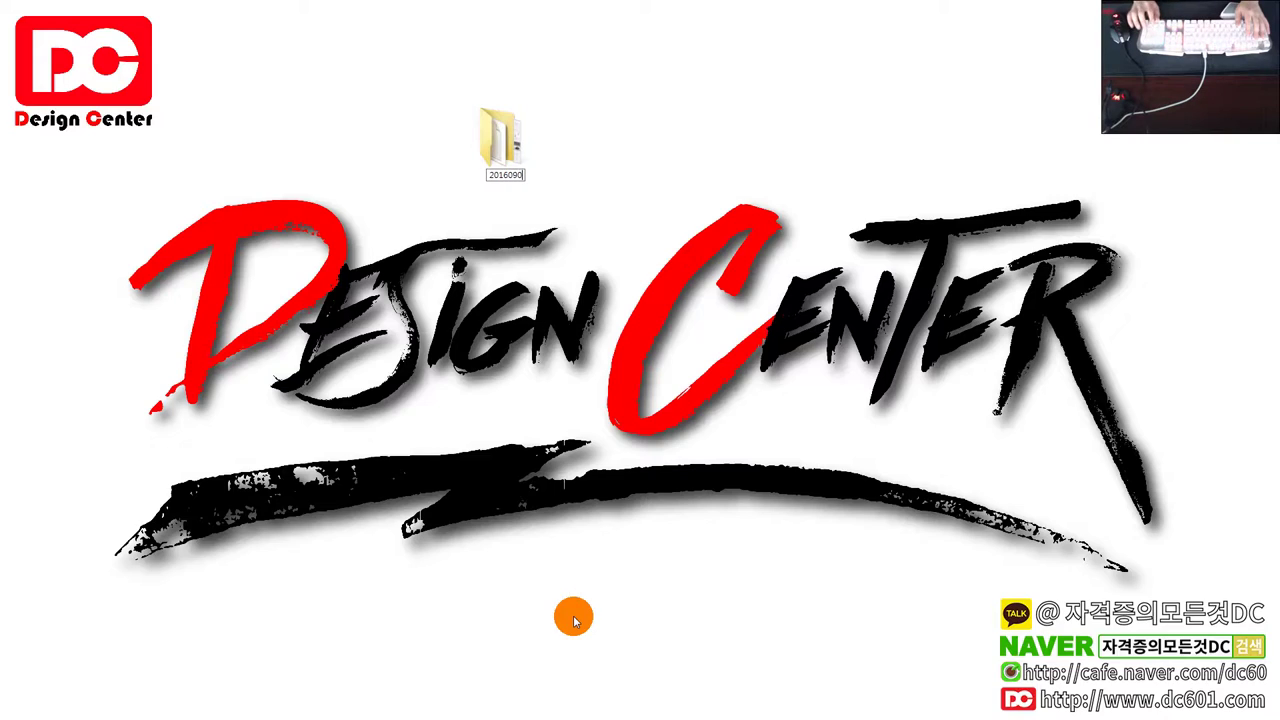
{"action": "left_click", "coordinate": [511, 147]}
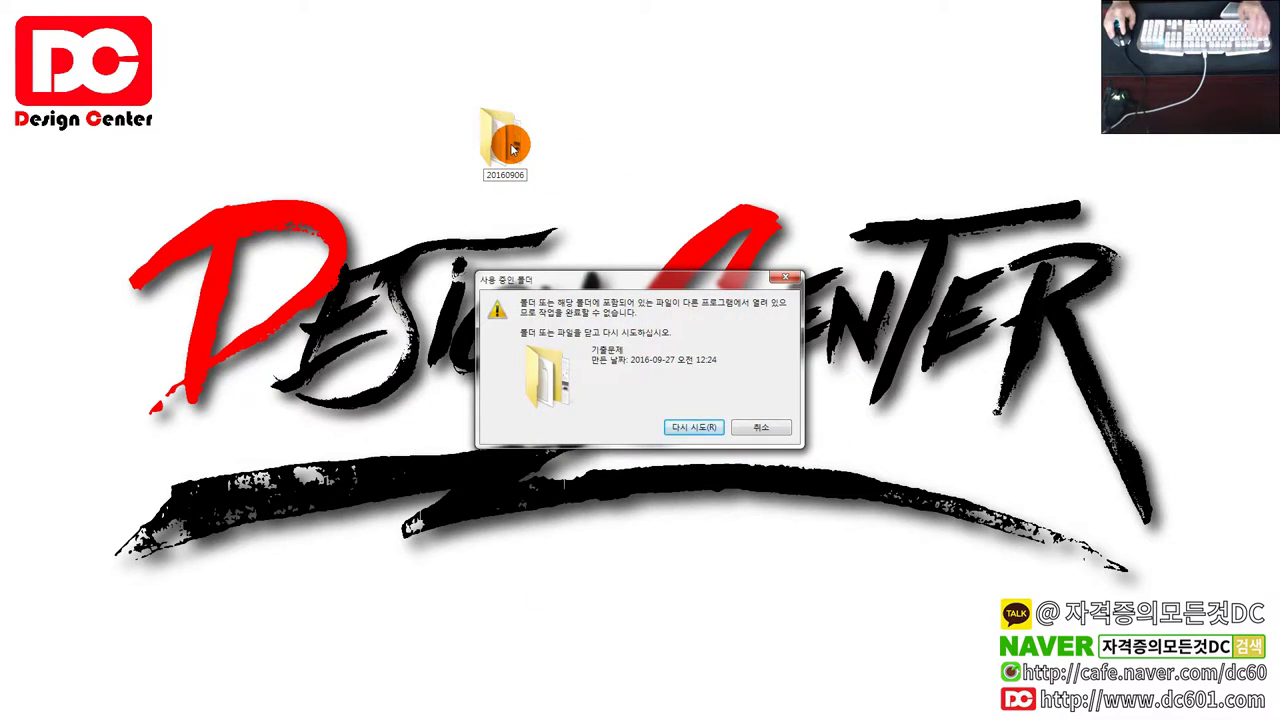
{"action": "key", "text": "Escape"}
{"action": "left_click_drag", "start_coordinate": [513, 148], "coordinate": [290, 142]}
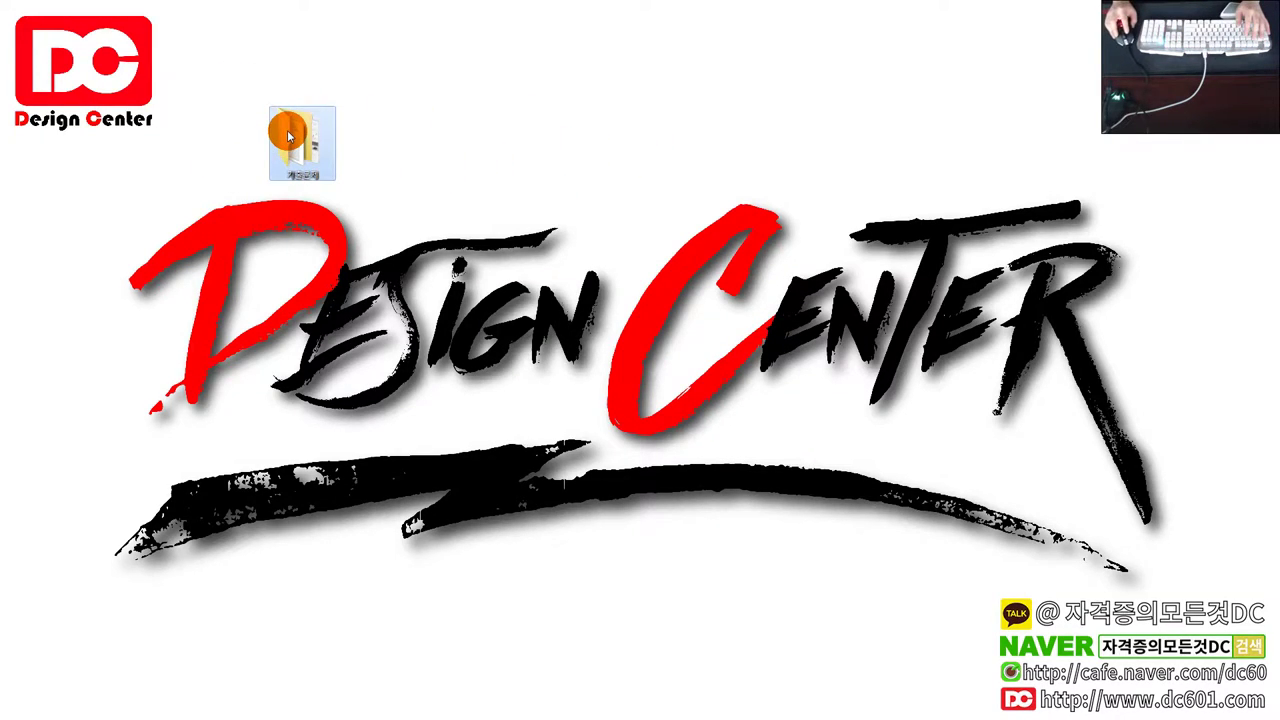
{"action": "left_click", "coordinate": [770, 182]}
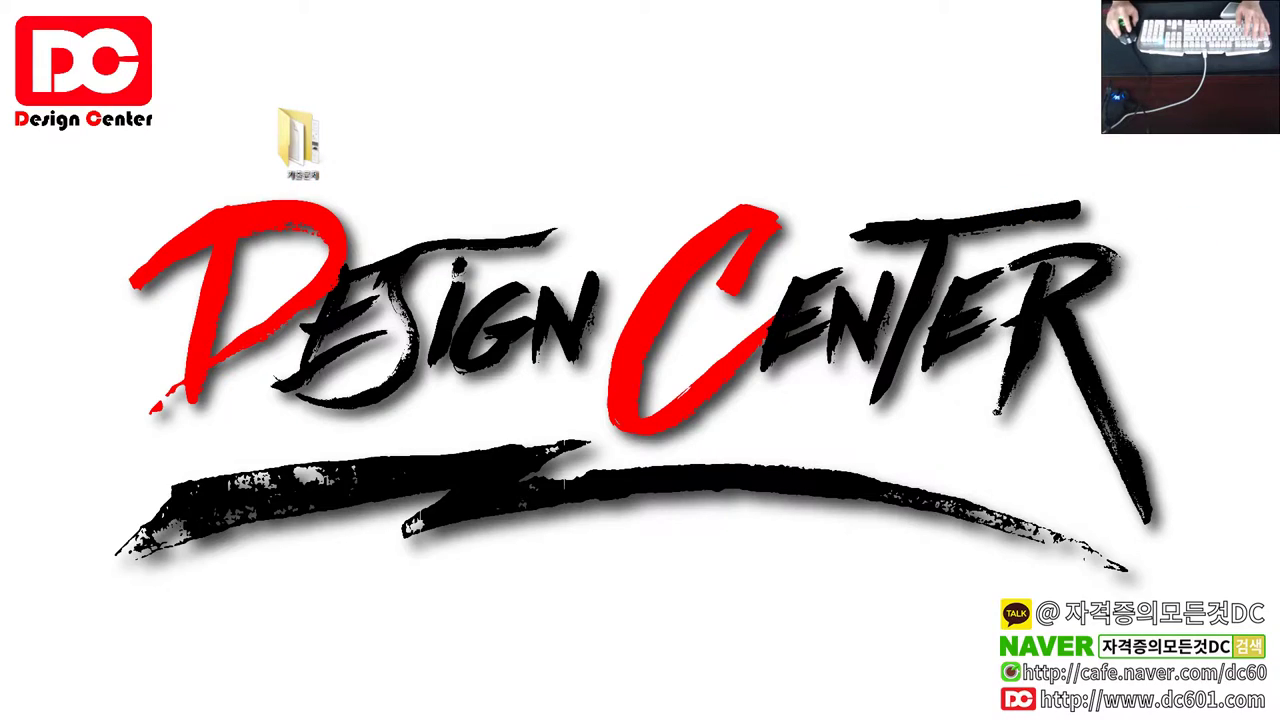
Open the 기출문제 folder and step through its DWG drawings starting at 1층 평면도.dwg.
{"action": "double_click", "coordinate": [300, 140]}
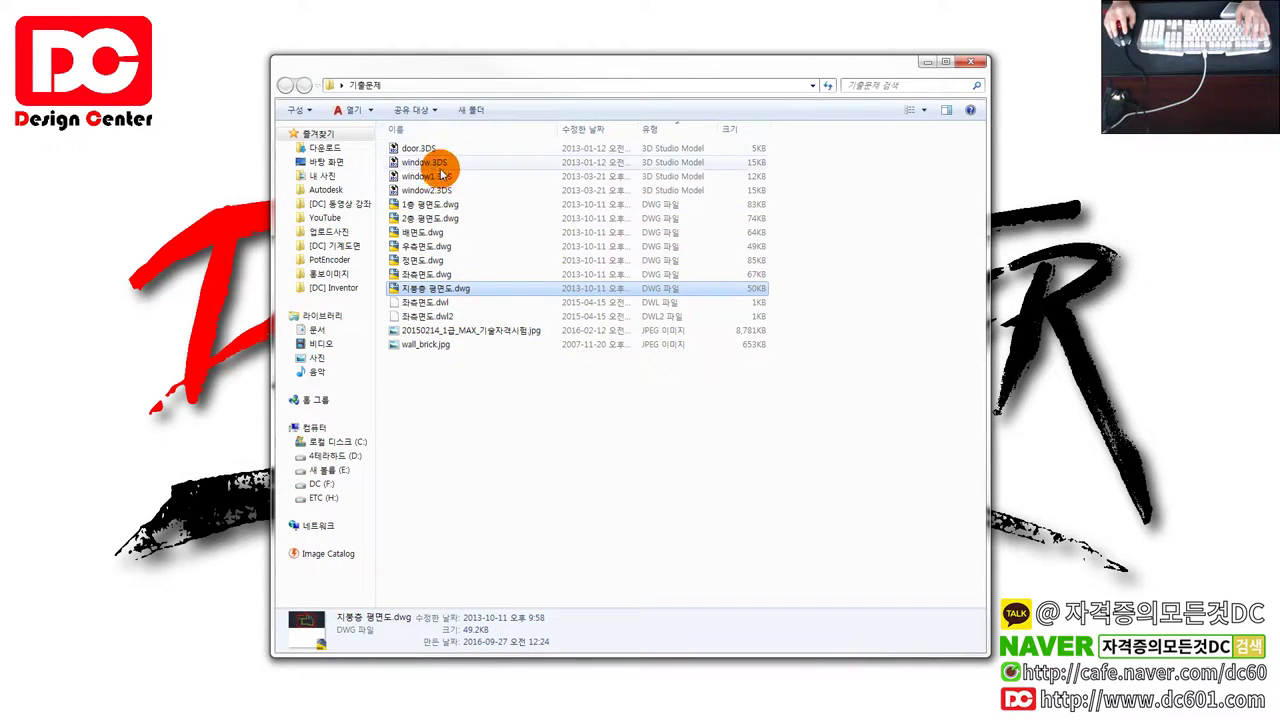
{"action": "left_click", "coordinate": [430, 205]}
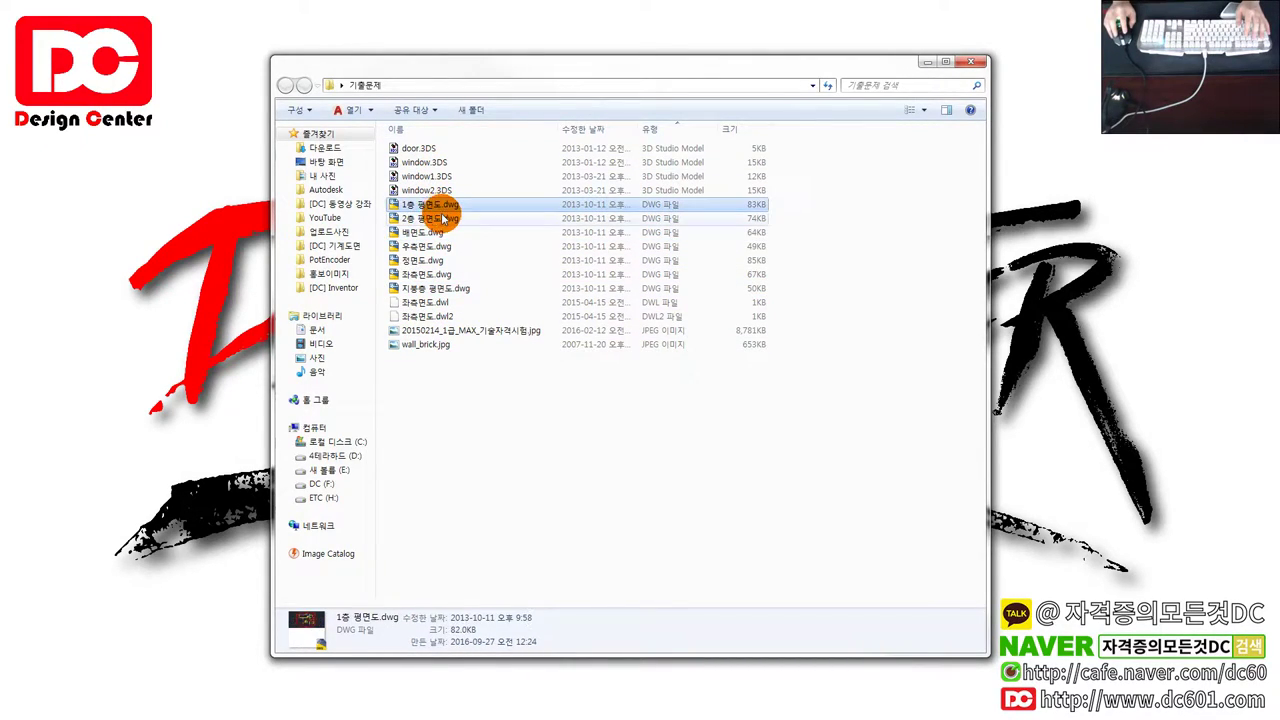
{"action": "key", "text": "Down"}
{"action": "key", "text": "Down"}
{"action": "key", "text": "Down"}
{"action": "key", "text": "Down"}
{"action": "key", "text": "Down"}
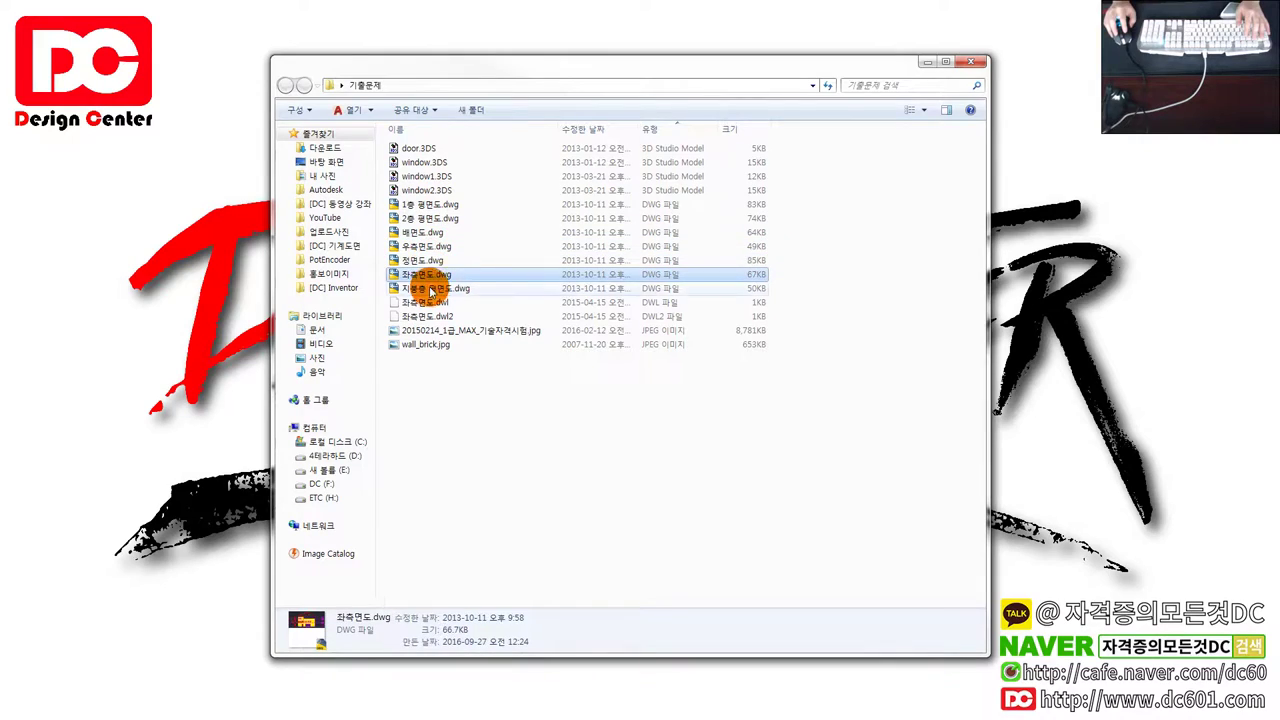
{"action": "key", "text": "Down"}
{"action": "left_click_drag", "start_coordinate": [515, 77], "coordinate": [259, 137]}
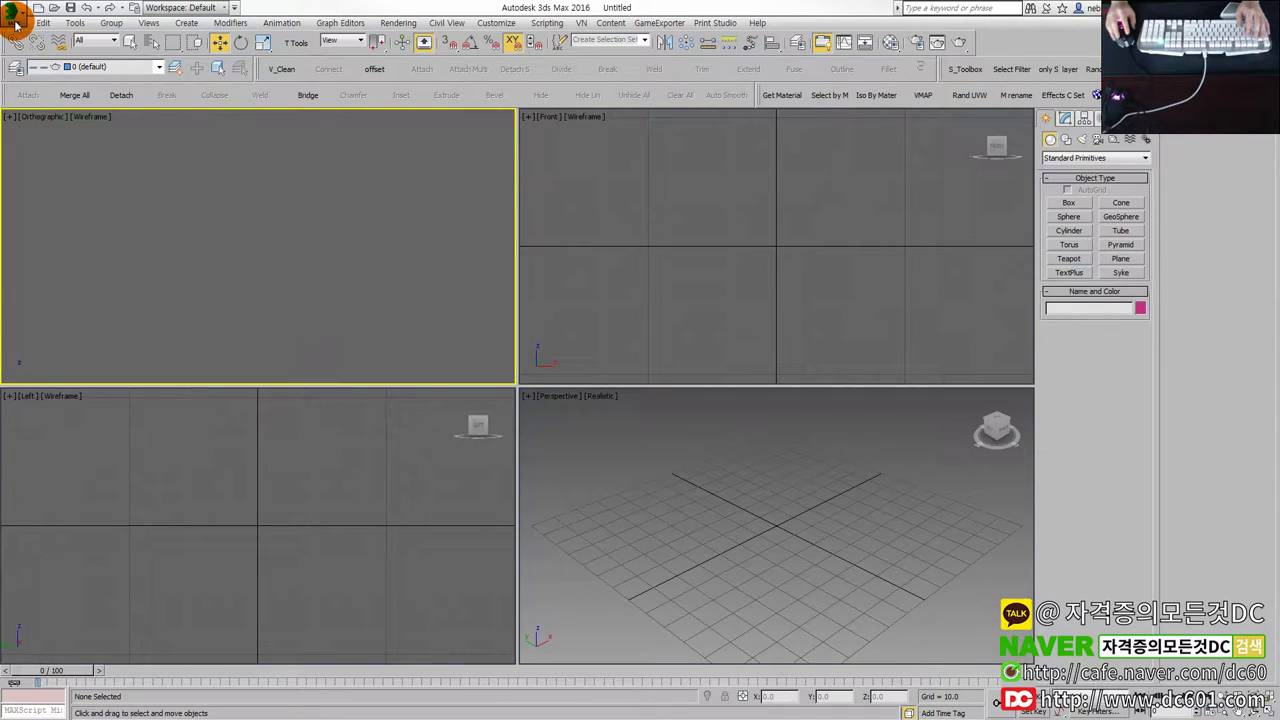
Import 1층 평면도.dwg from the desktop 기출문제 folder as One Object.
{"action": "left_click", "coordinate": [16, 22]}
{"action": "left_click", "coordinate": [43, 186]}
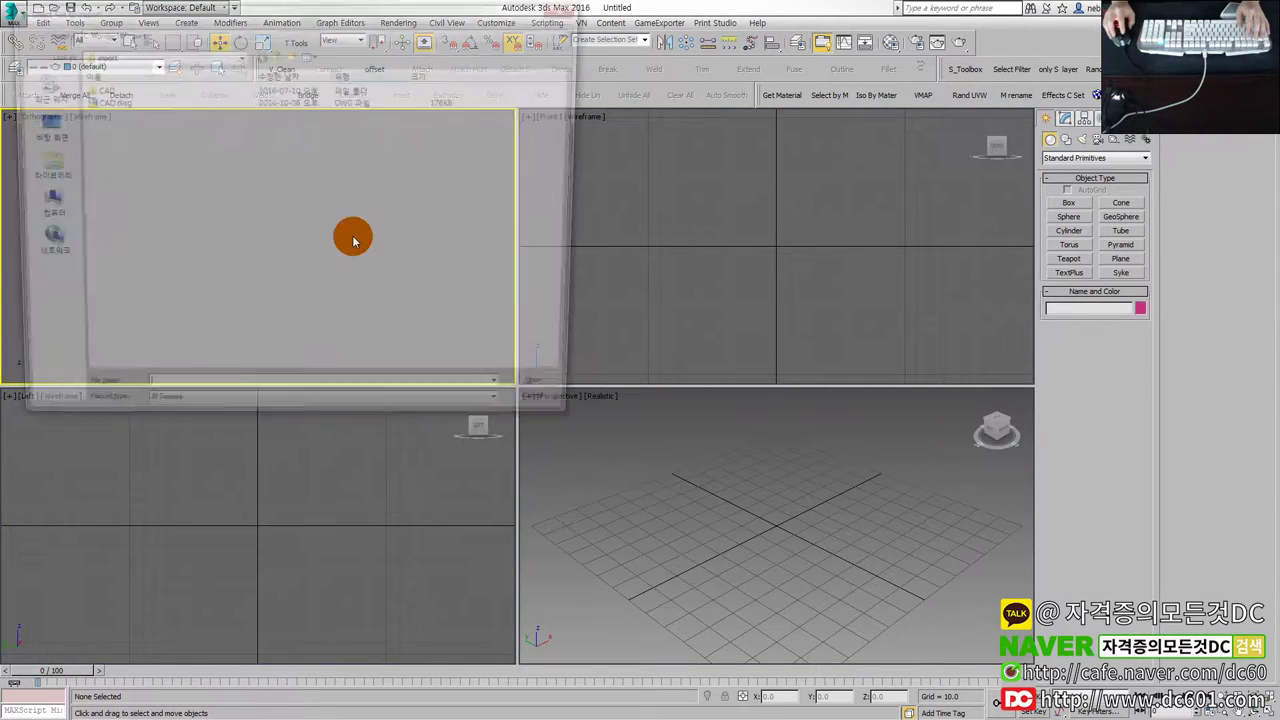
{"action": "left_click", "coordinate": [38, 124]}
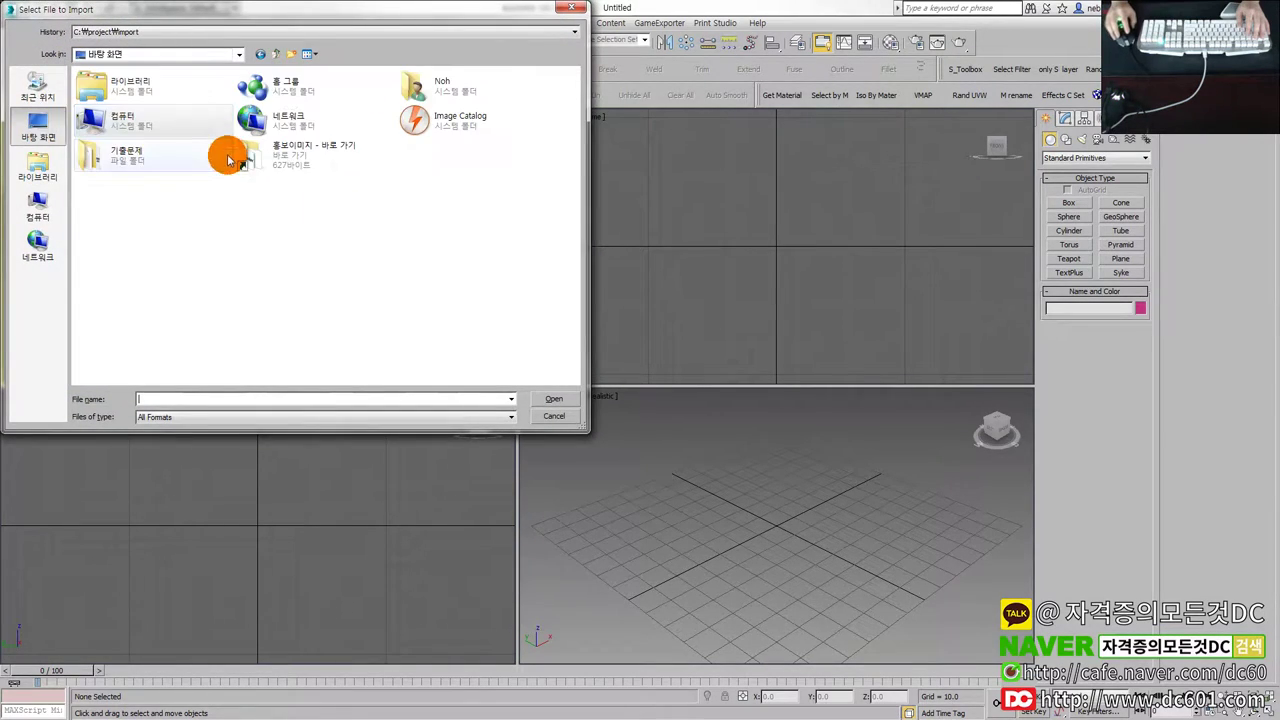
{"action": "double_click", "coordinate": [122, 155]}
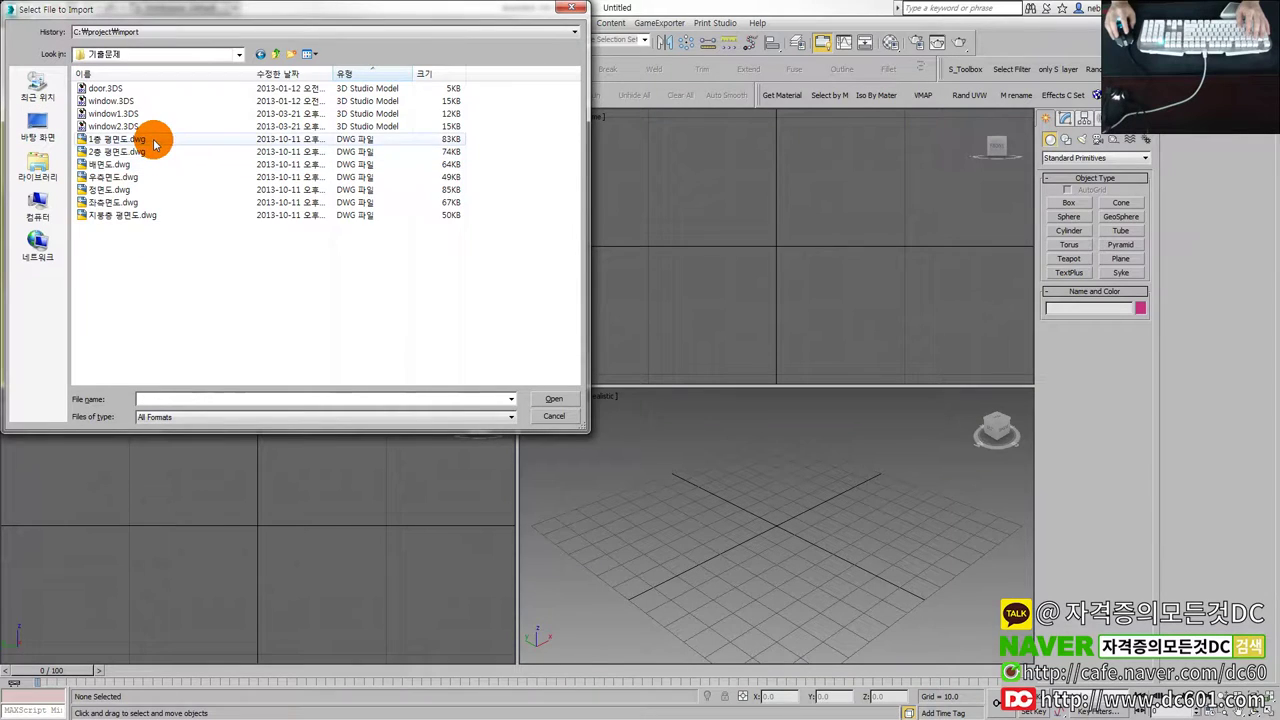
{"action": "double_click", "coordinate": [152, 140]}
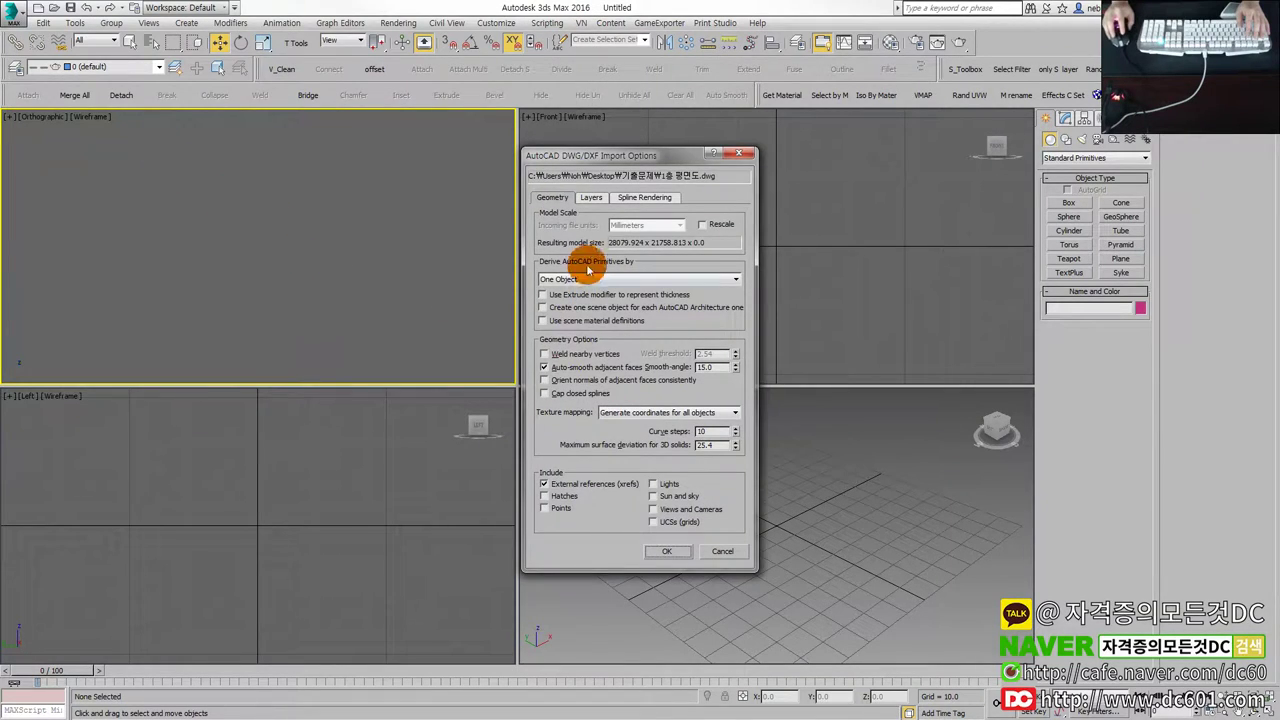
{"action": "left_click", "coordinate": [674, 551]}
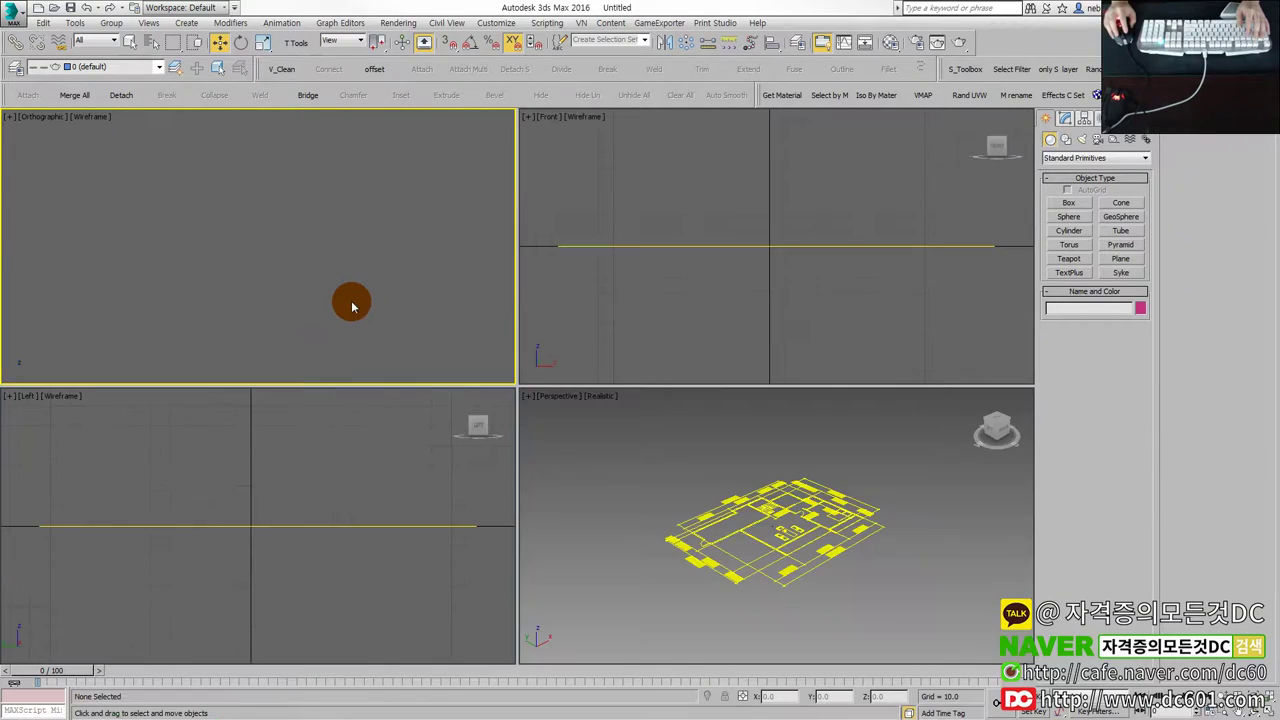
Switch to a maximized Top view zoomed to fit the whole floor plan.
{"action": "key", "text": "z"}
{"action": "key", "text": "t"}
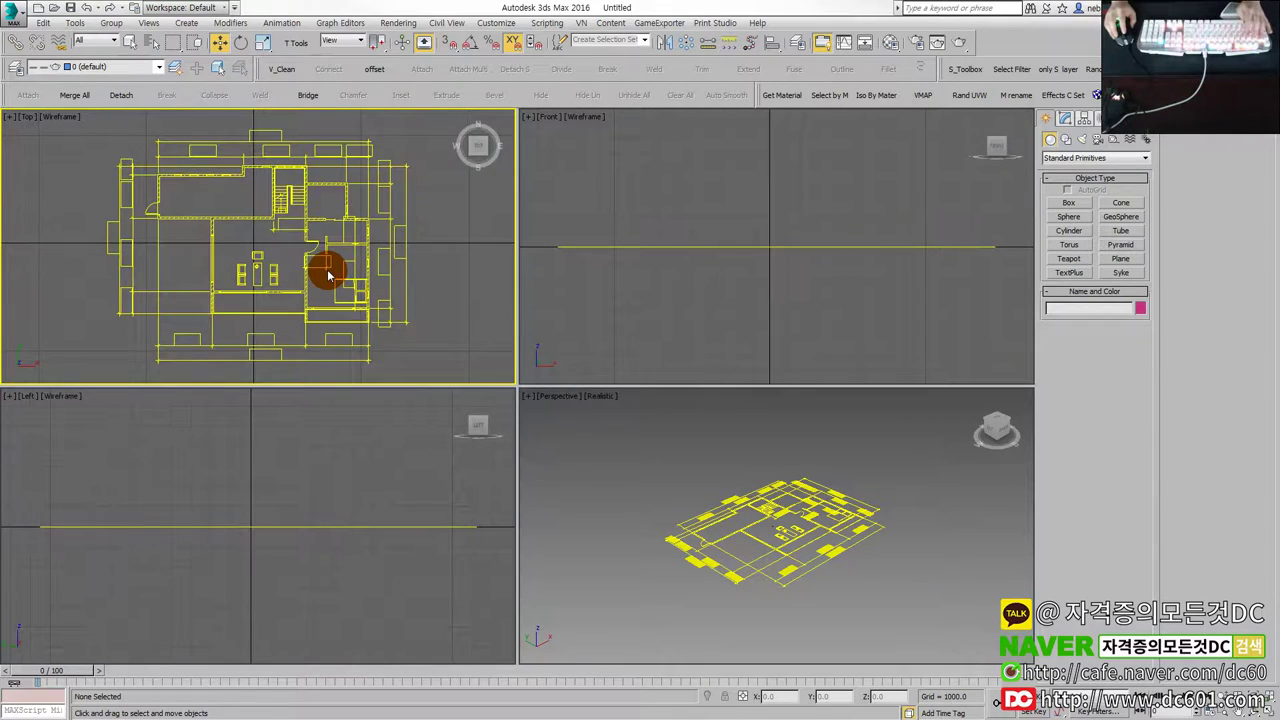
{"action": "key", "text": "alt+w"}
{"action": "middle_click_drag", "start_coordinate": [362, 294], "coordinate": [386, 294]}
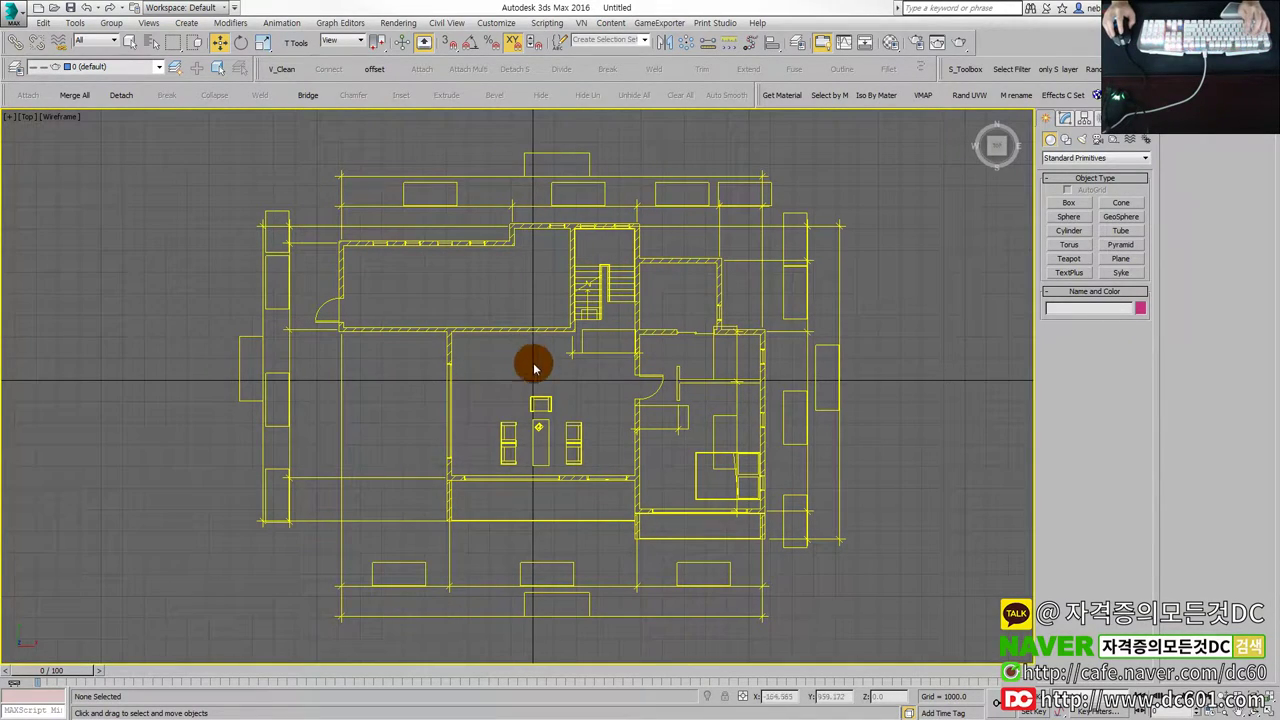
Select the whole imported floor plan and open it as an Editable Spline in the Modify panel.
{"action": "left_click", "coordinate": [541, 402]}
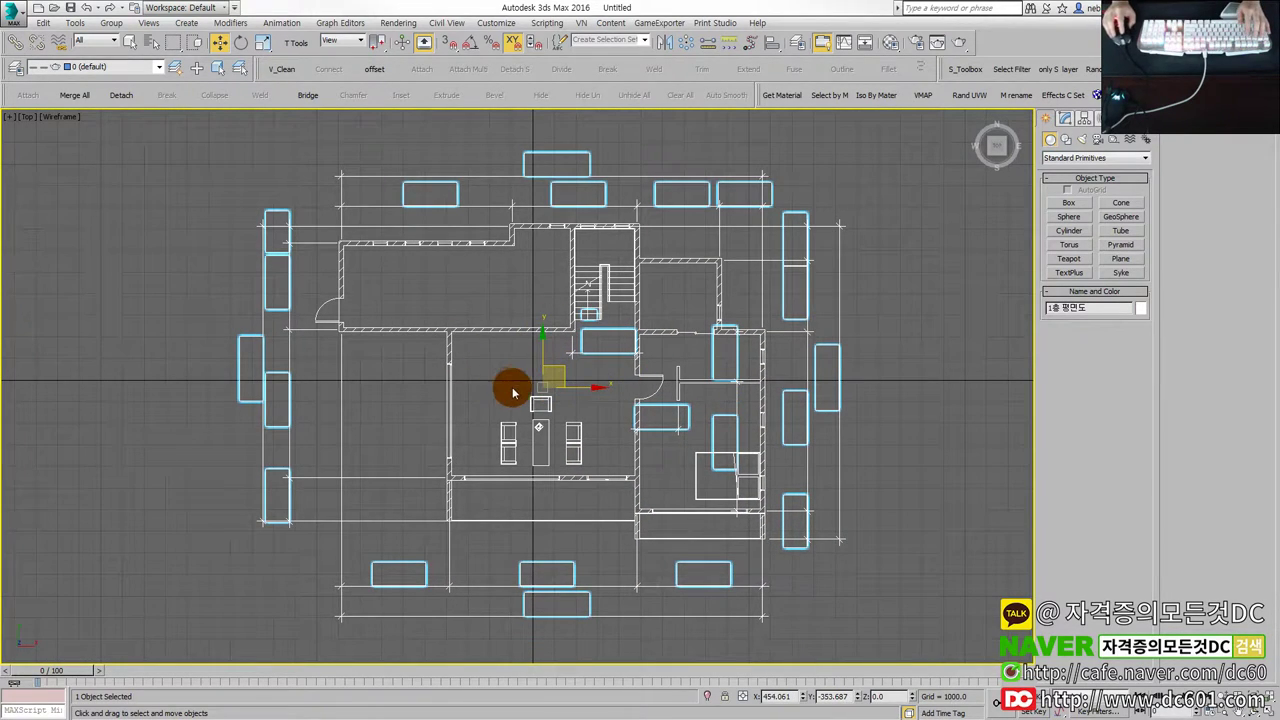
{"action": "middle_click_drag", "start_coordinate": [502, 384], "coordinate": [466, 409]}
{"action": "left_click", "coordinate": [823, 326]}
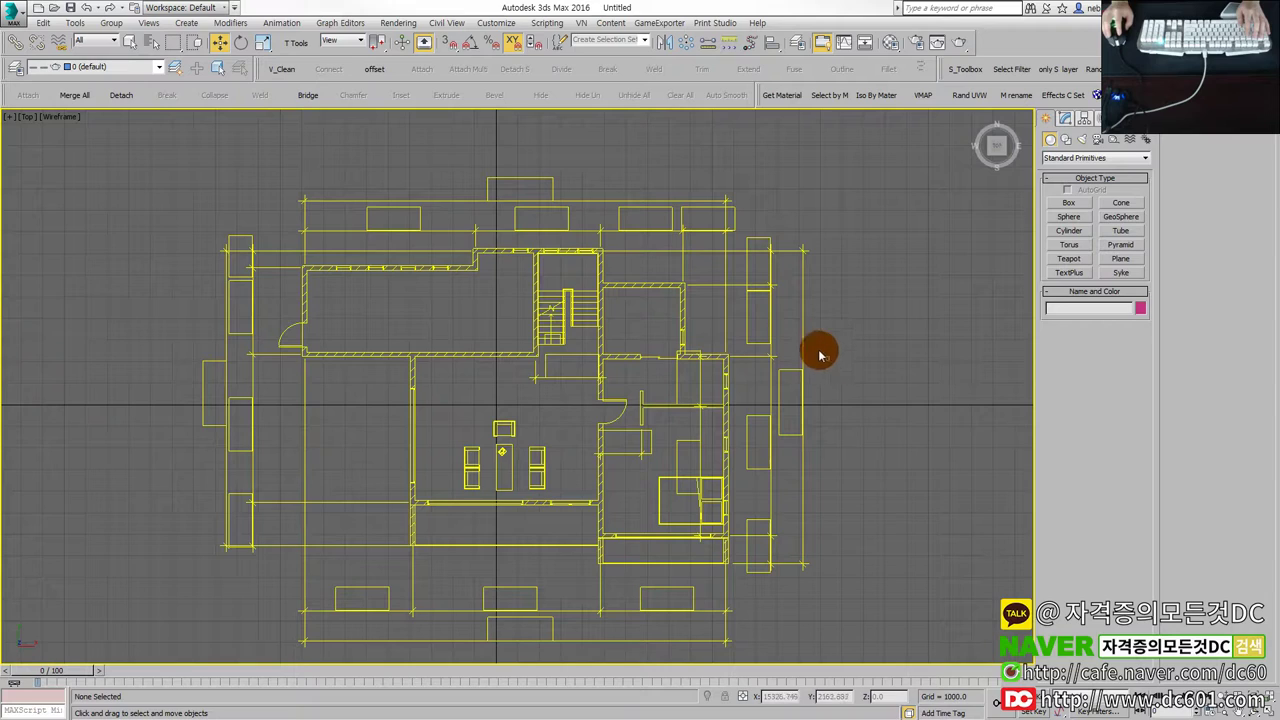
{"action": "left_click", "coordinate": [771, 322]}
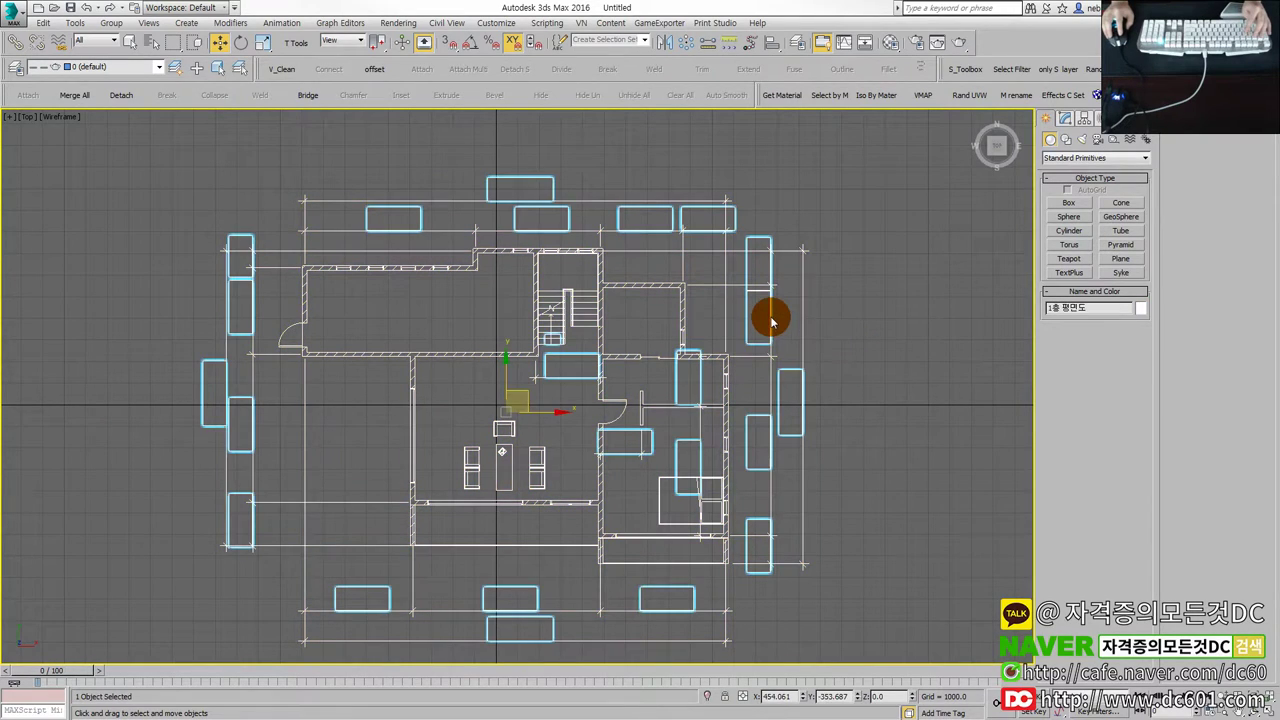
{"action": "left_click", "coordinate": [838, 334]}
{"action": "left_click_drag", "start_coordinate": [743, 307], "coordinate": [743, 307]}
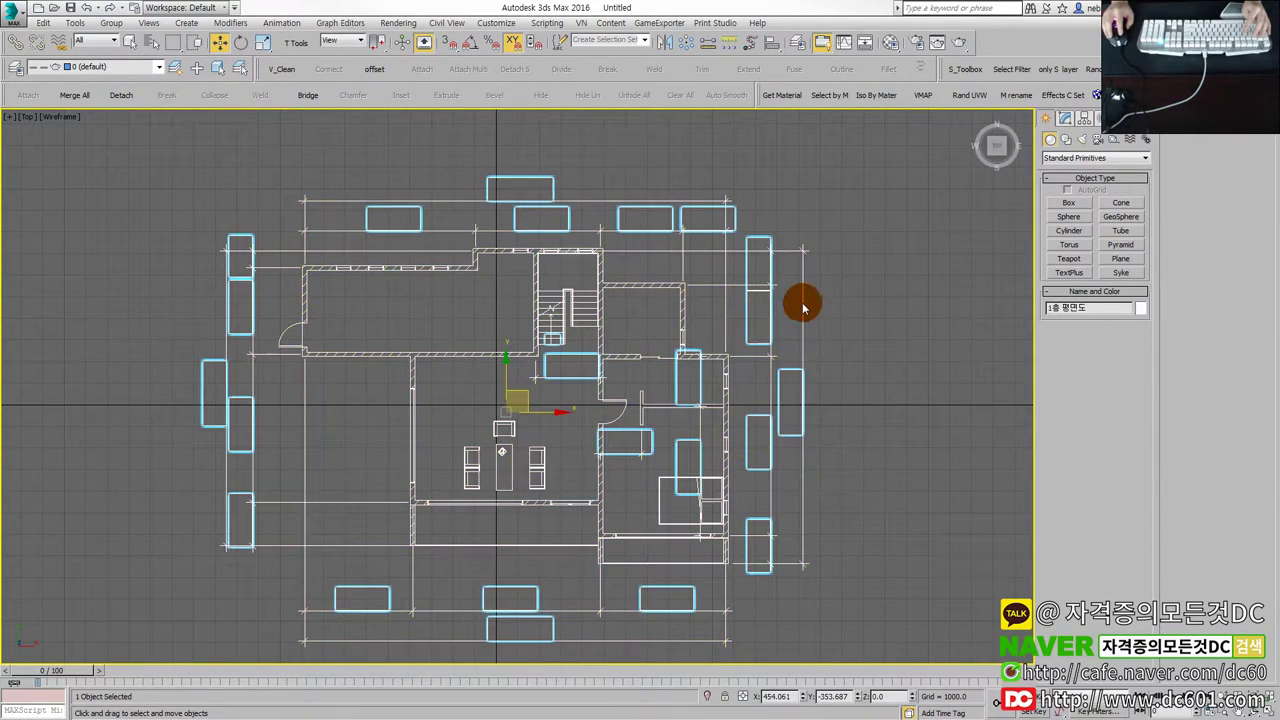
{"action": "left_click_drag", "start_coordinate": [837, 378], "coordinate": [712, 320]}
{"action": "left_click", "coordinate": [883, 343]}
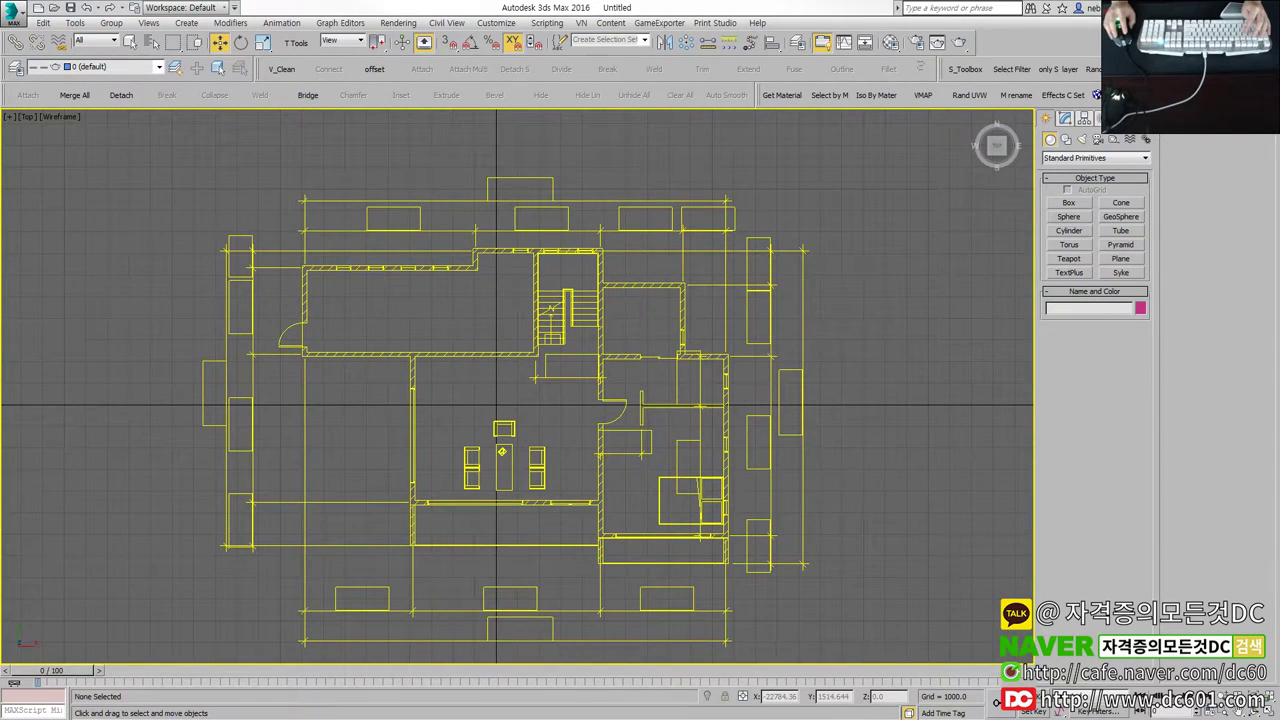
{"action": "left_click_drag", "start_coordinate": [528, 408], "coordinate": [460, 330]}
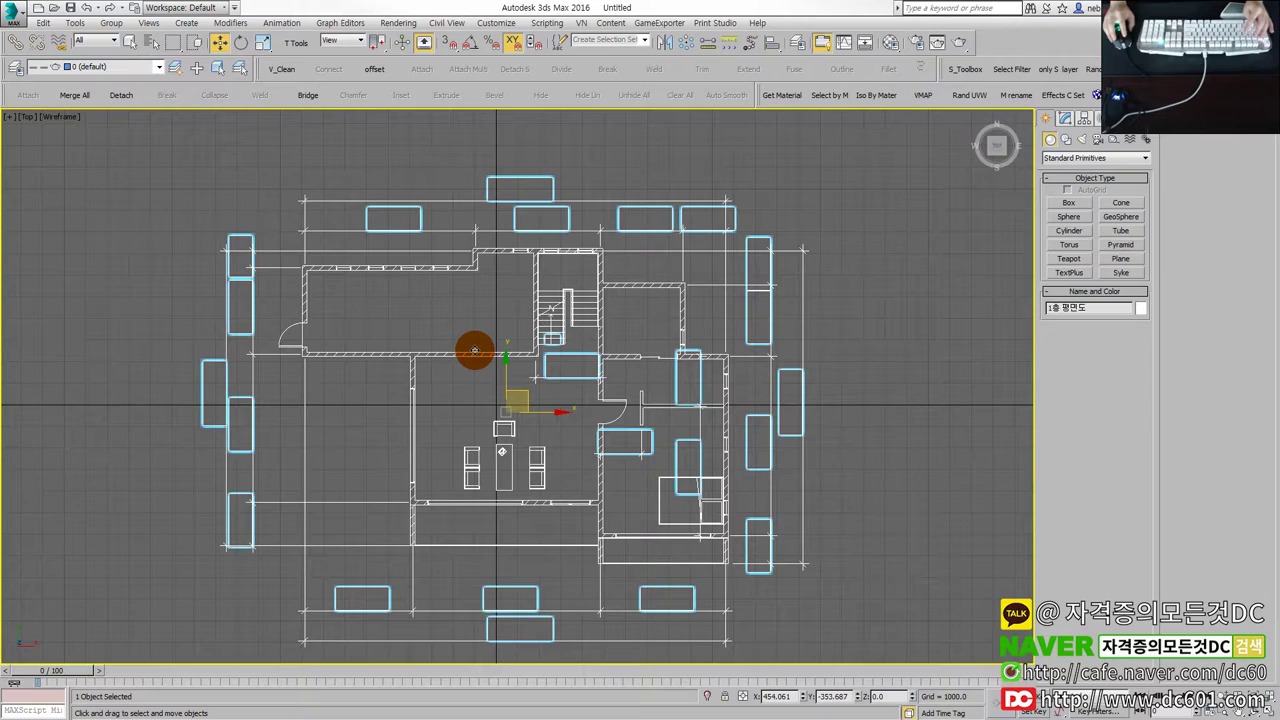
{"action": "left_click", "coordinate": [474, 350]}
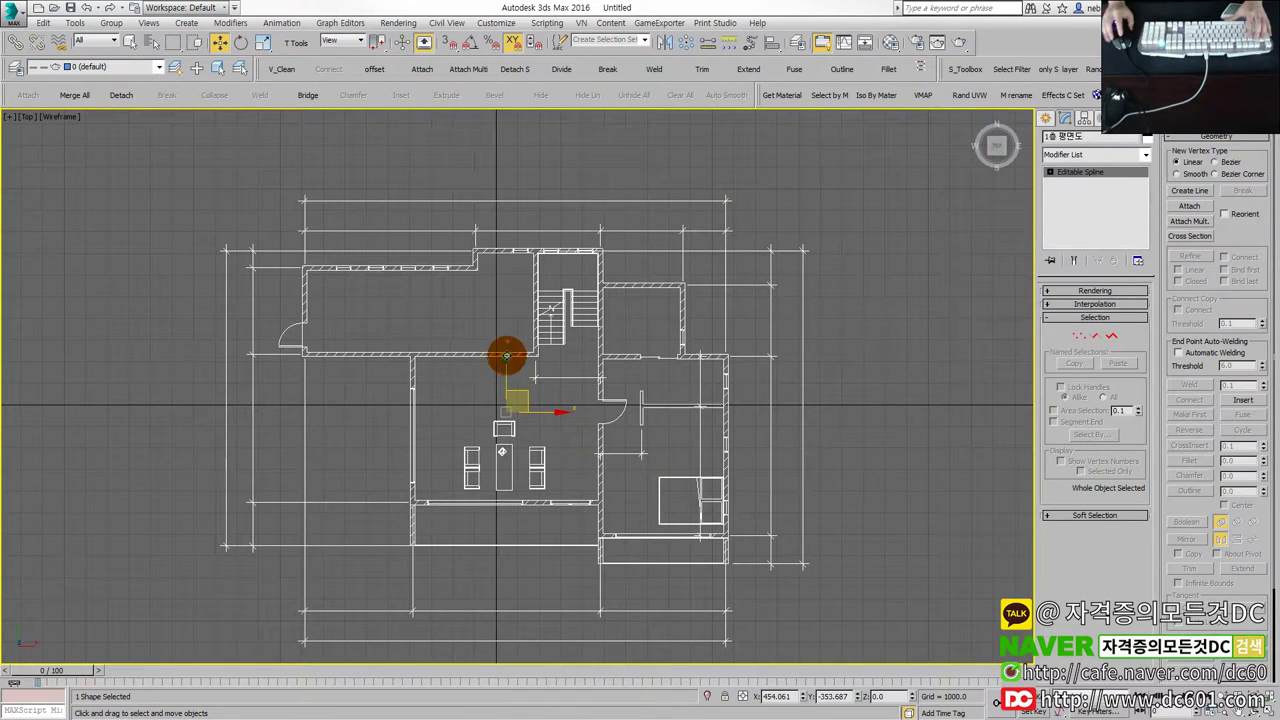
In Vertex mode, window-select and delete the top and right outer dimension lines.
{"action": "key", "text": "1"}
{"action": "mouse_move", "coordinate": [857, 285]}
{"action": "left_mouse_down"}
{"action": "mouse_move", "coordinate": [766, 223]}
{"action": "mouse_move", "coordinate": [220, 171]}
{"action": "left_mouse_up"}
{"action": "key", "text": "Delete"}
{"action": "key", "text": "Delete"}
{"action": "key", "text": "Delete"}
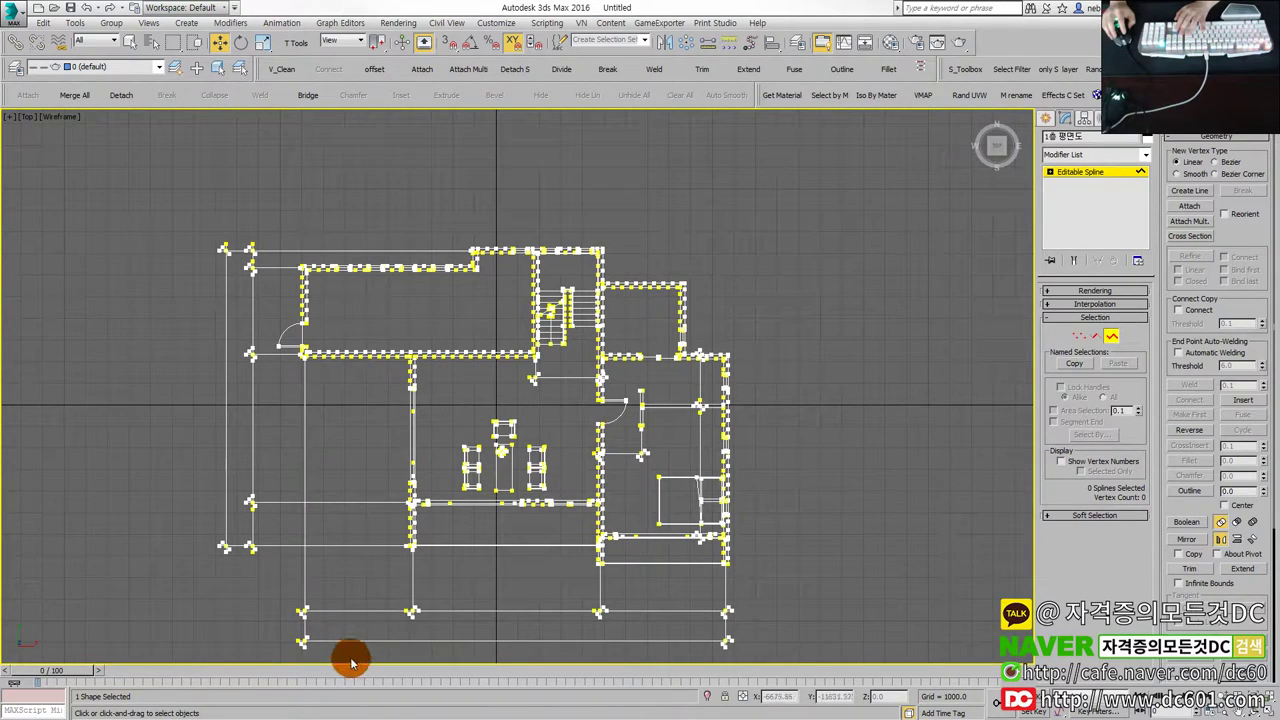
{"action": "key", "text": "Delete"}
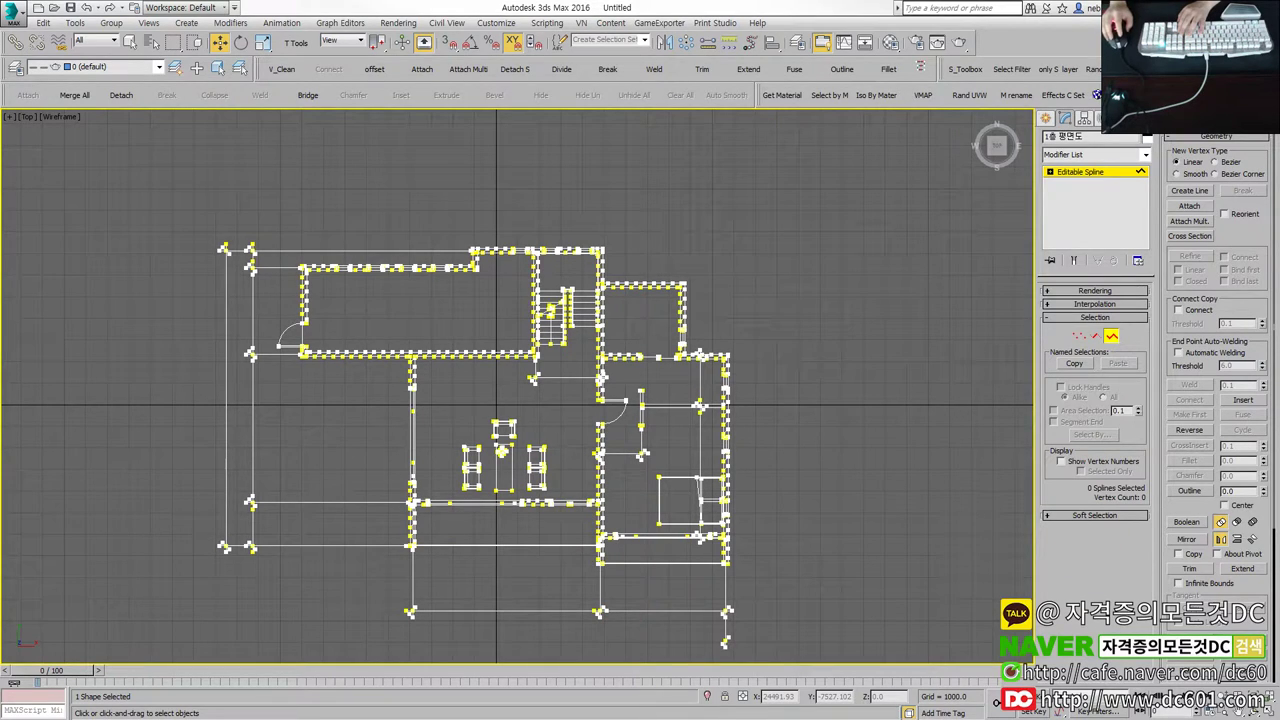
{"action": "key", "text": "alt+Tab"}
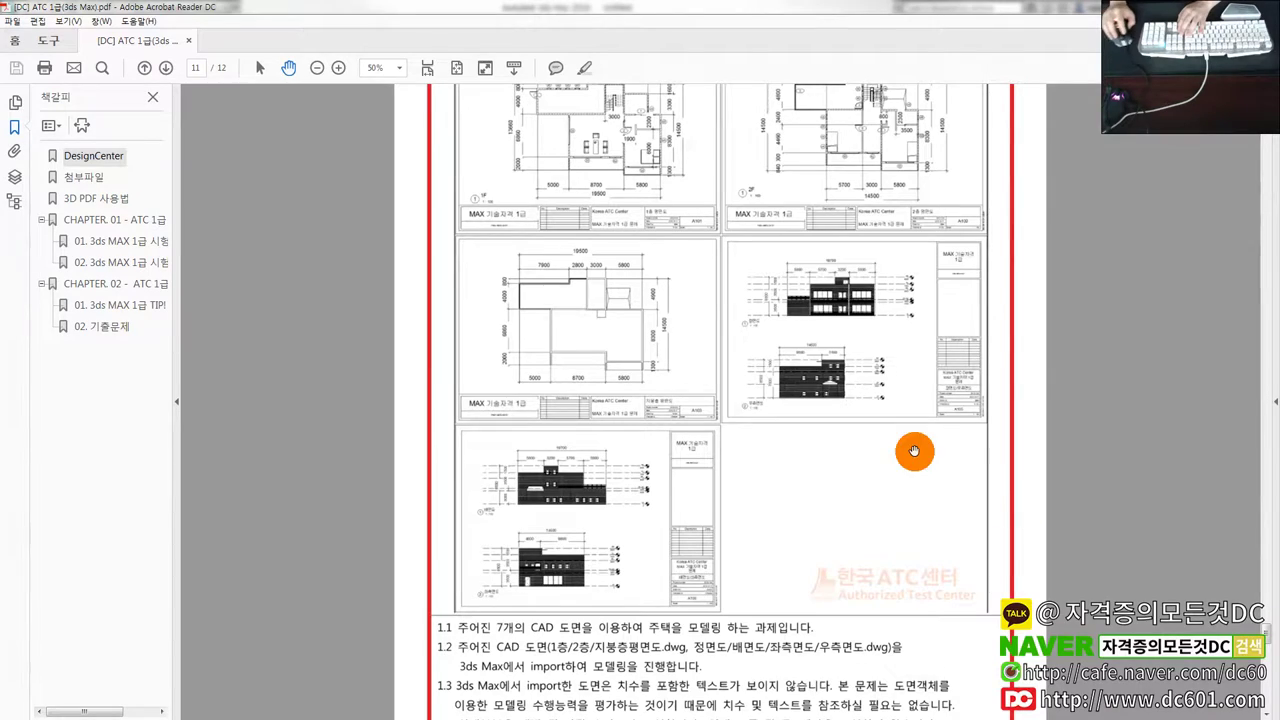
Pan the exam PDF to the top of page 11's first-floor drawing, then return to 3ds Max.
{"action": "left_click_drag", "start_coordinate": [615, 233], "coordinate": [602, 402]}
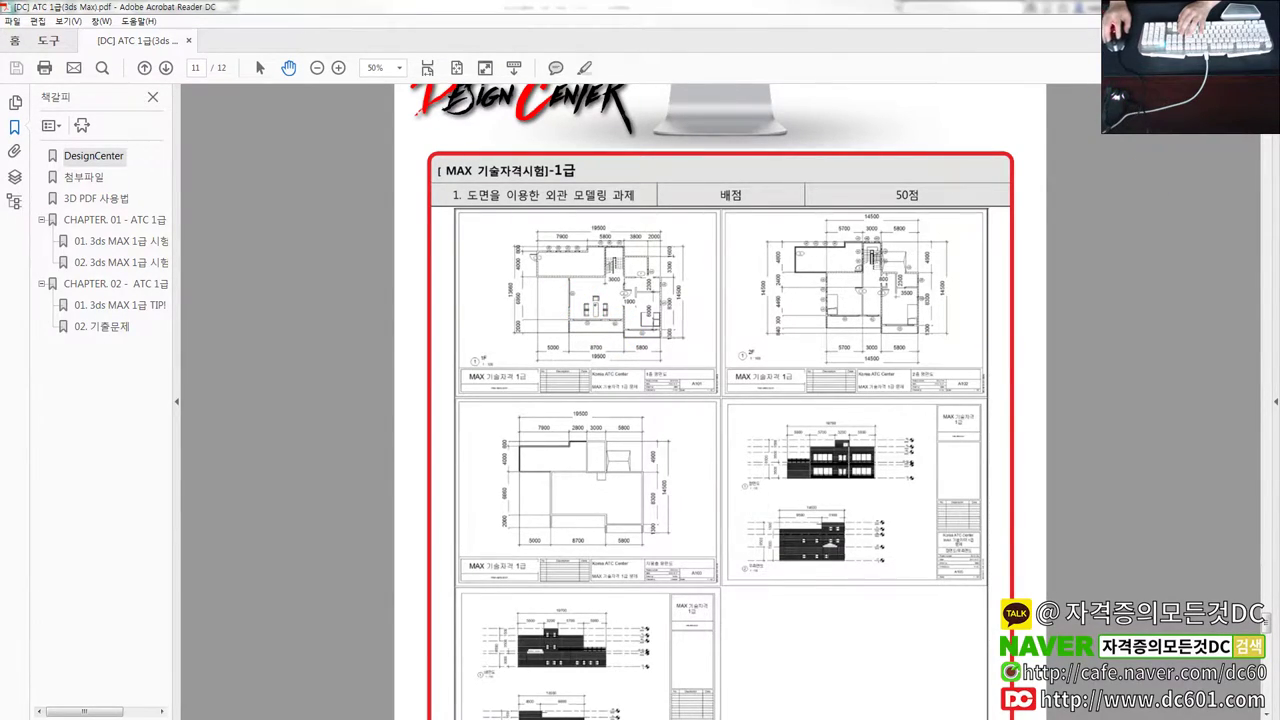
{"action": "key", "text": "alt+Tab"}
Delete the bottom and left dimension lines and the leftover top-left pieces of the floor plan.
{"action": "middle_click_drag", "start_coordinate": [740, 595], "coordinate": [740, 559]}
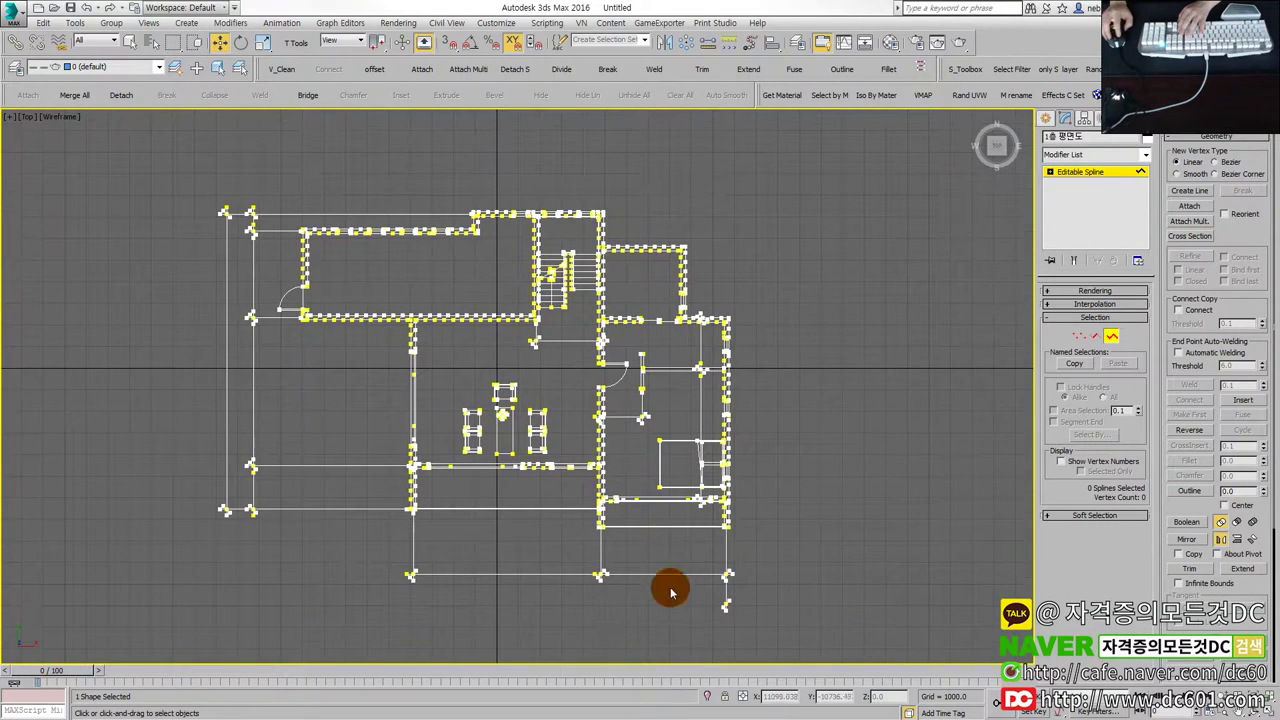
{"action": "key", "text": "Delete"}
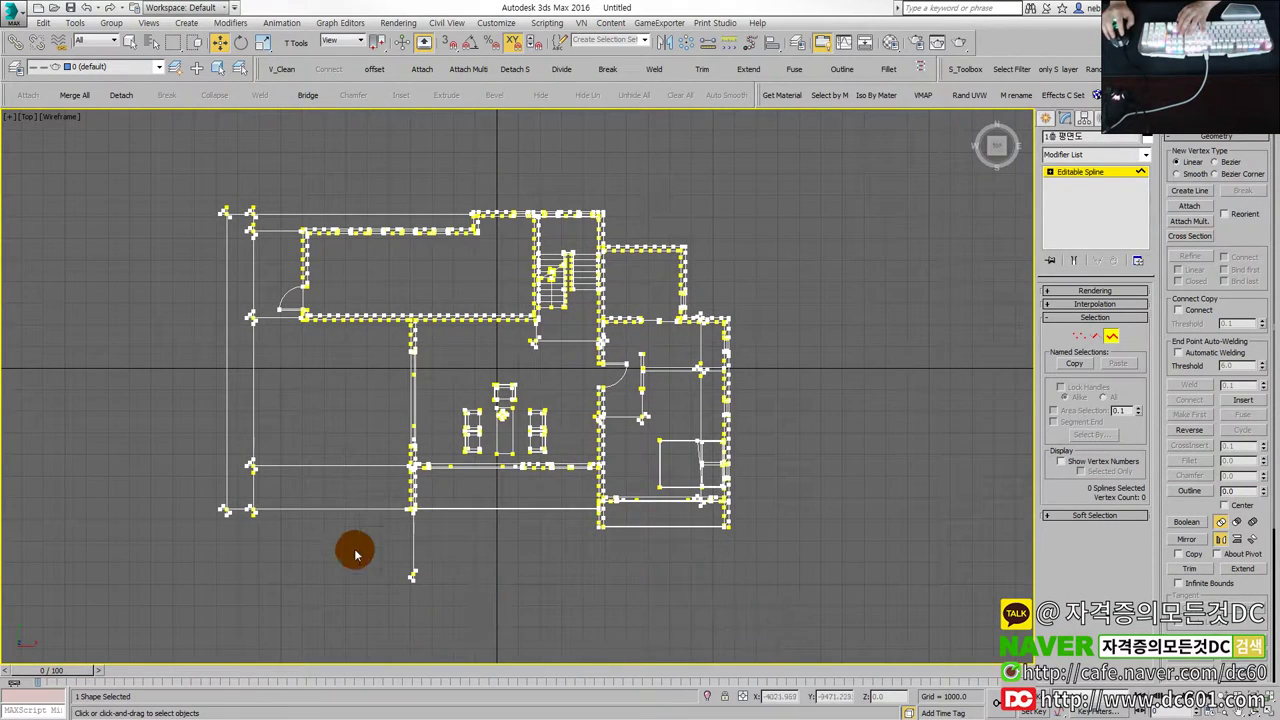
{"action": "left_click", "coordinate": [222, 414]}
{"action": "key", "text": "Delete"}
{"action": "left_click", "coordinate": [230, 214]}
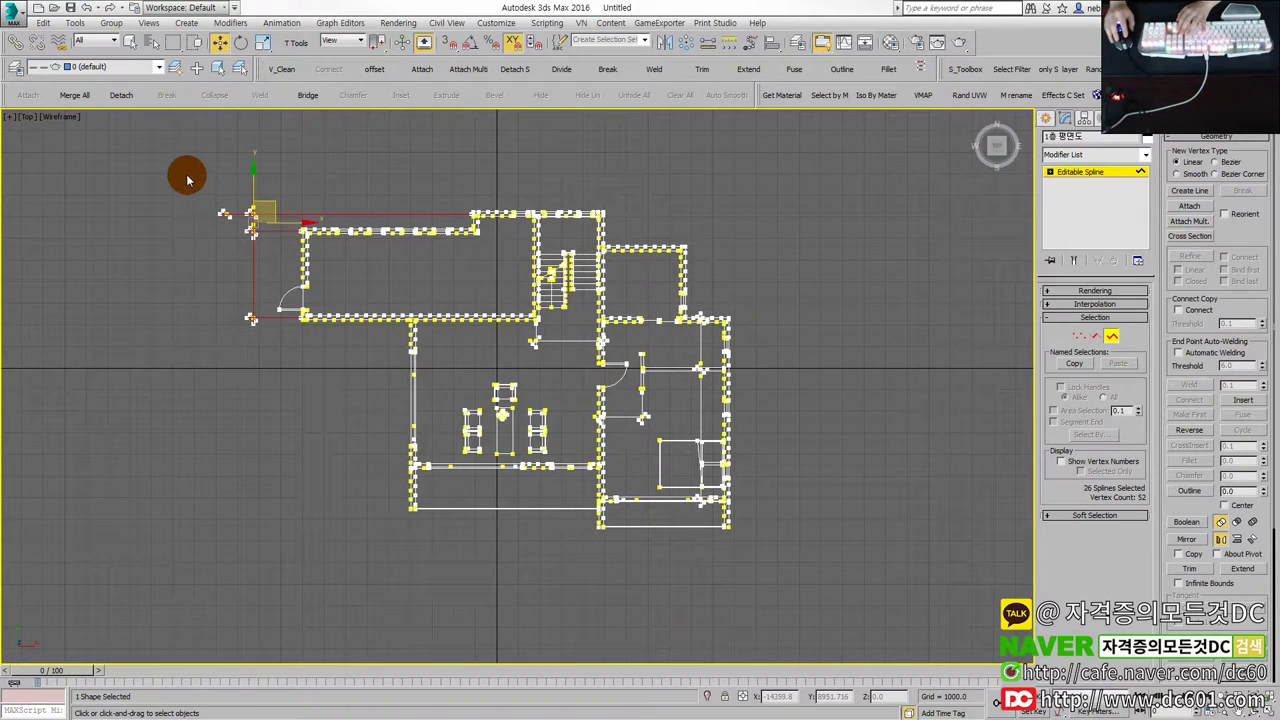
{"action": "key", "text": "Delete"}
Select the hatch strokes along the top wall, wall corner and stair, and delete them.
{"action": "scroll", "coordinate": [310, 302], "scroll_direction": "up", "scroll_amount": 2}
{"action": "scroll", "coordinate": [323, 318], "scroll_direction": "up", "scroll_amount": 2}
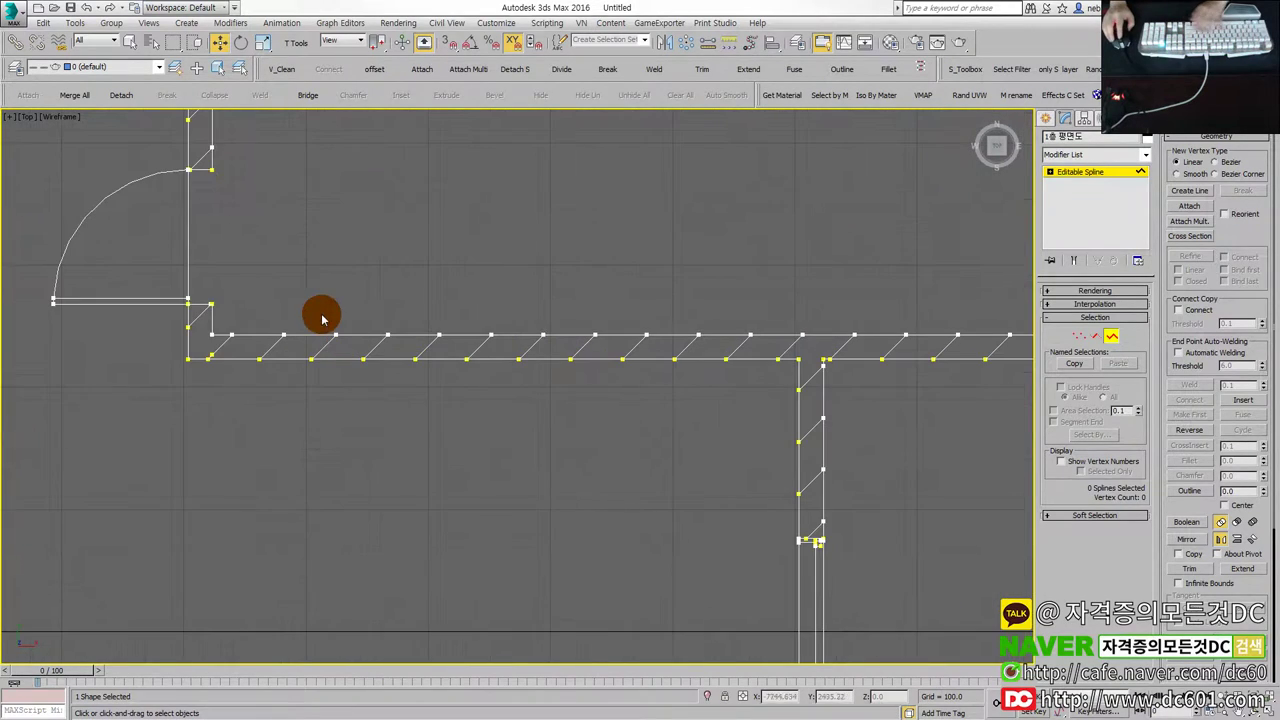
{"action": "middle_click_drag", "start_coordinate": [686, 434], "coordinate": [497, 431]}
{"action": "scroll", "coordinate": [497, 431], "scroll_direction": "down", "scroll_amount": 2}
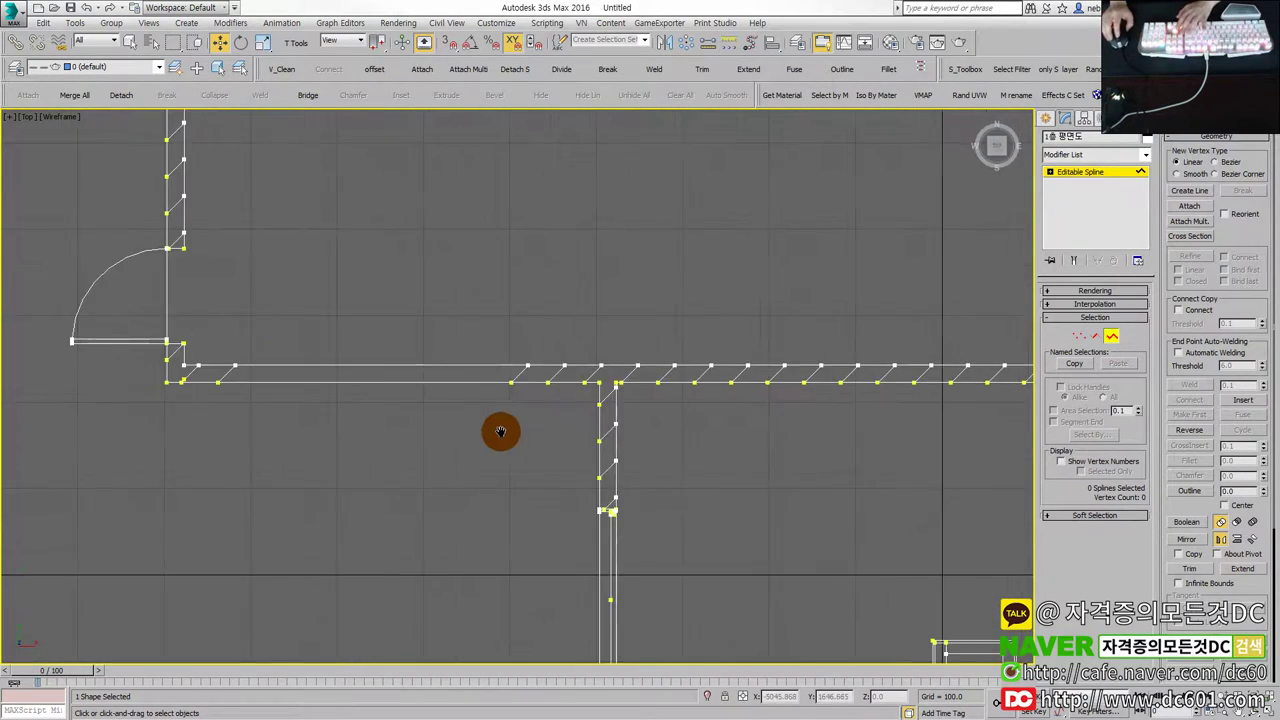
{"action": "left_click_drag", "start_coordinate": [451, 294], "coordinate": [675, 415]}
{"action": "middle_click_drag", "start_coordinate": [675, 415], "coordinate": [526, 420]}
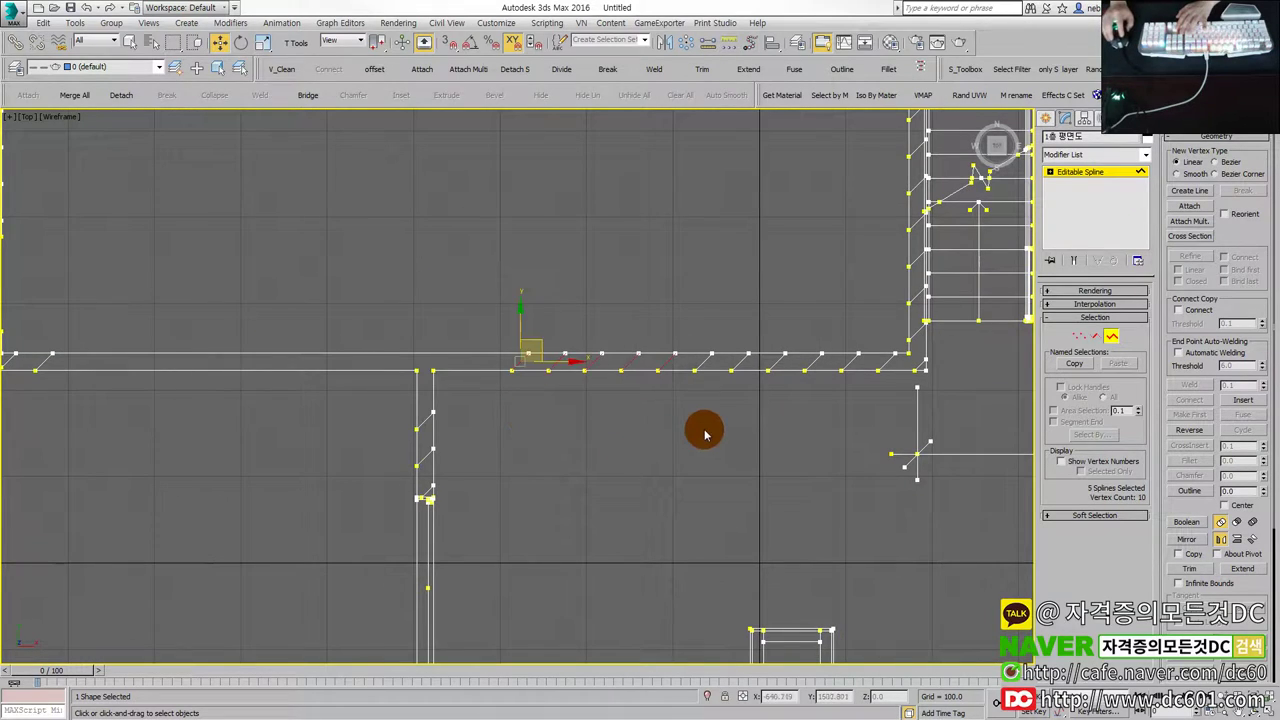
{"action": "left_click_drag", "start_coordinate": [628, 290], "coordinate": [882, 423]}
{"action": "middle_click_drag", "start_coordinate": [886, 421], "coordinate": [480, 440]}
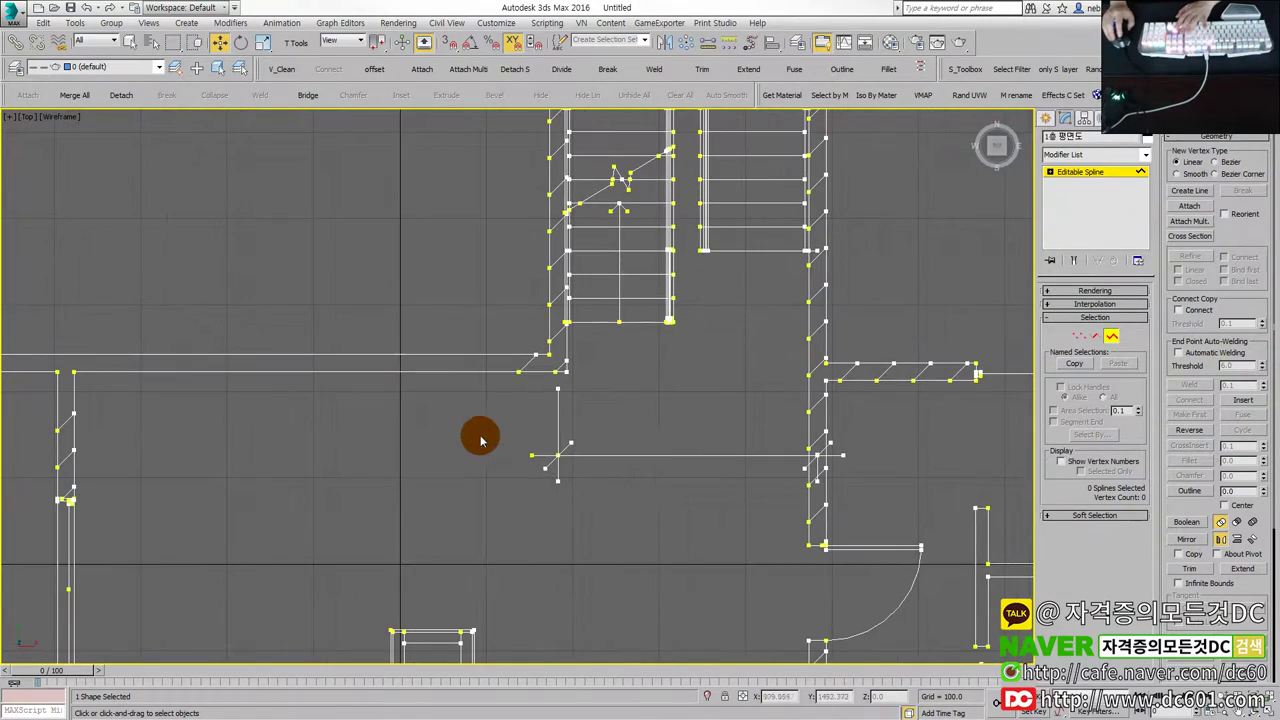
{"action": "left_click_drag", "start_coordinate": [482, 323], "coordinate": [561, 418]}
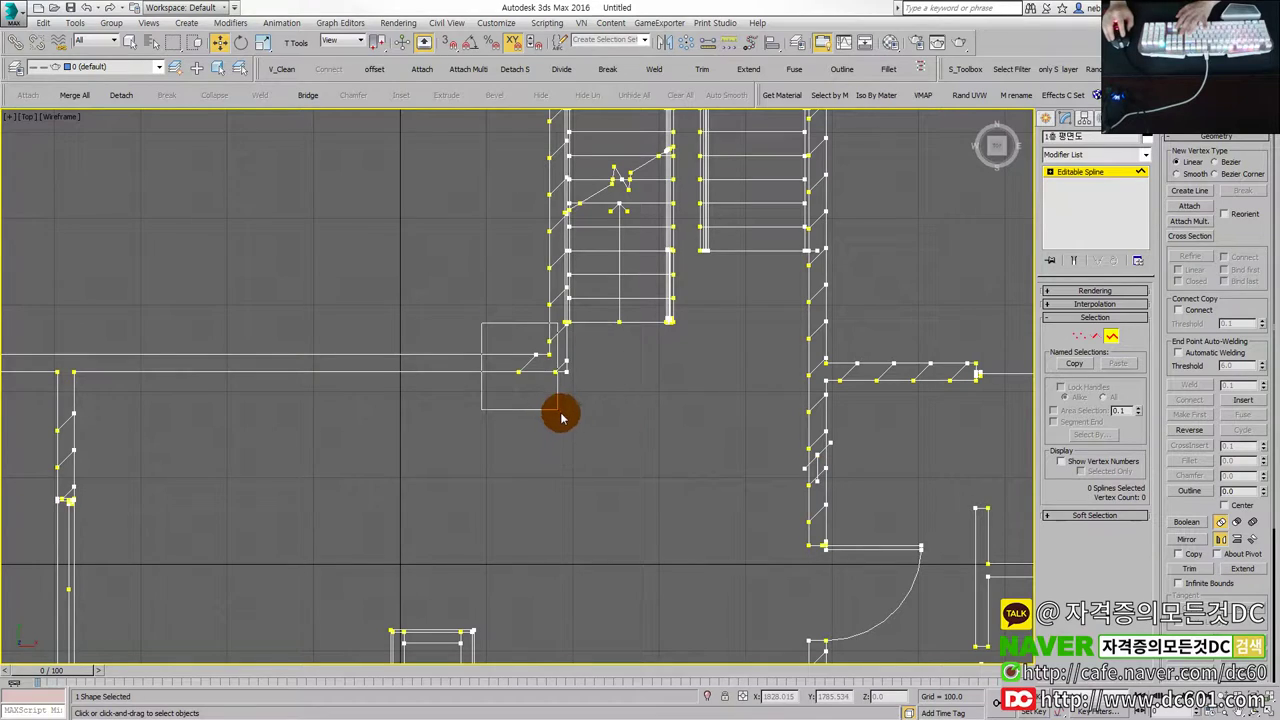
{"action": "middle_click_drag", "start_coordinate": [541, 367], "coordinate": [656, 428]}
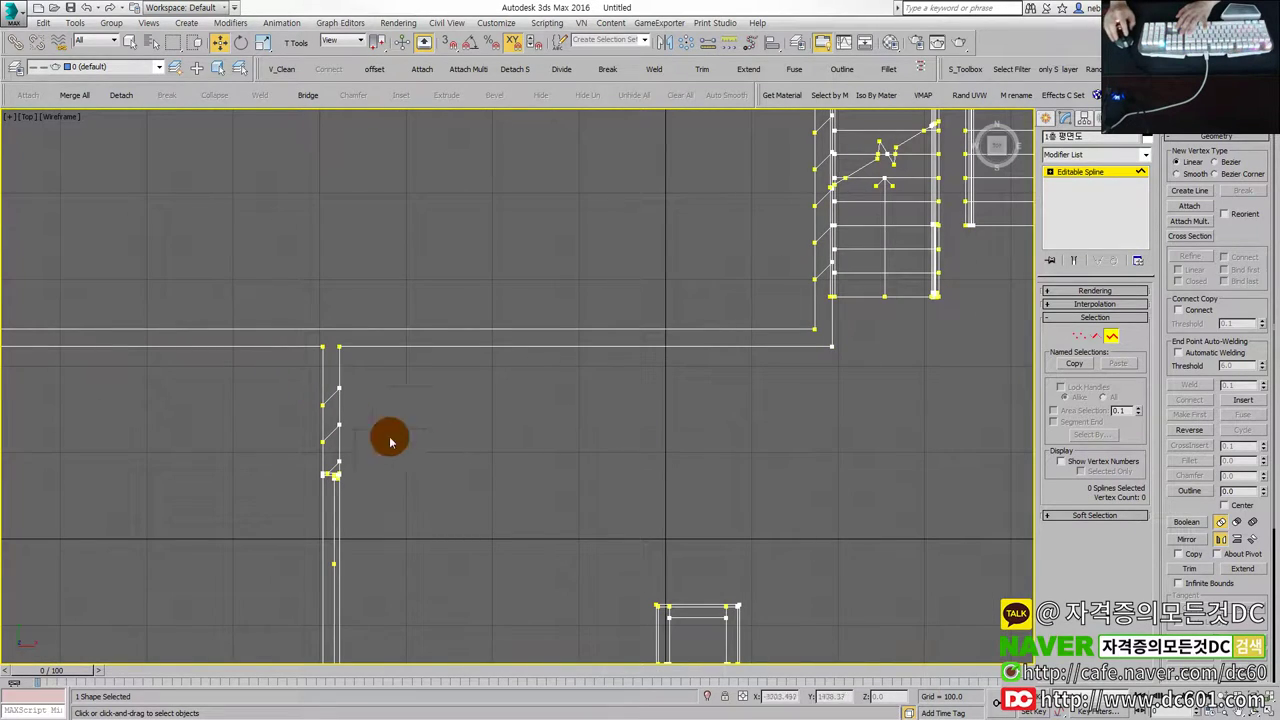
{"action": "key", "text": "Delete"}
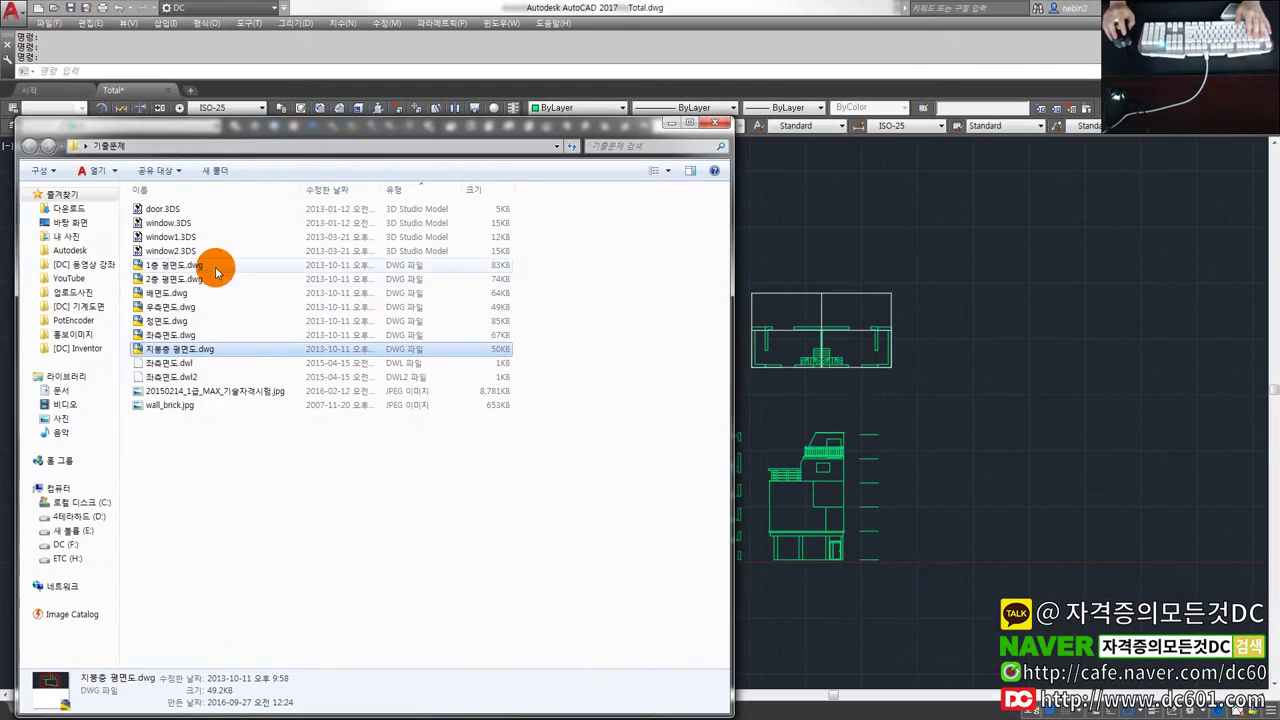
Check a wall line's layer and isolate the A-WALL layer with LAYISO.
{"action": "left_click_drag", "start_coordinate": [238, 136], "coordinate": [1201, 168]}
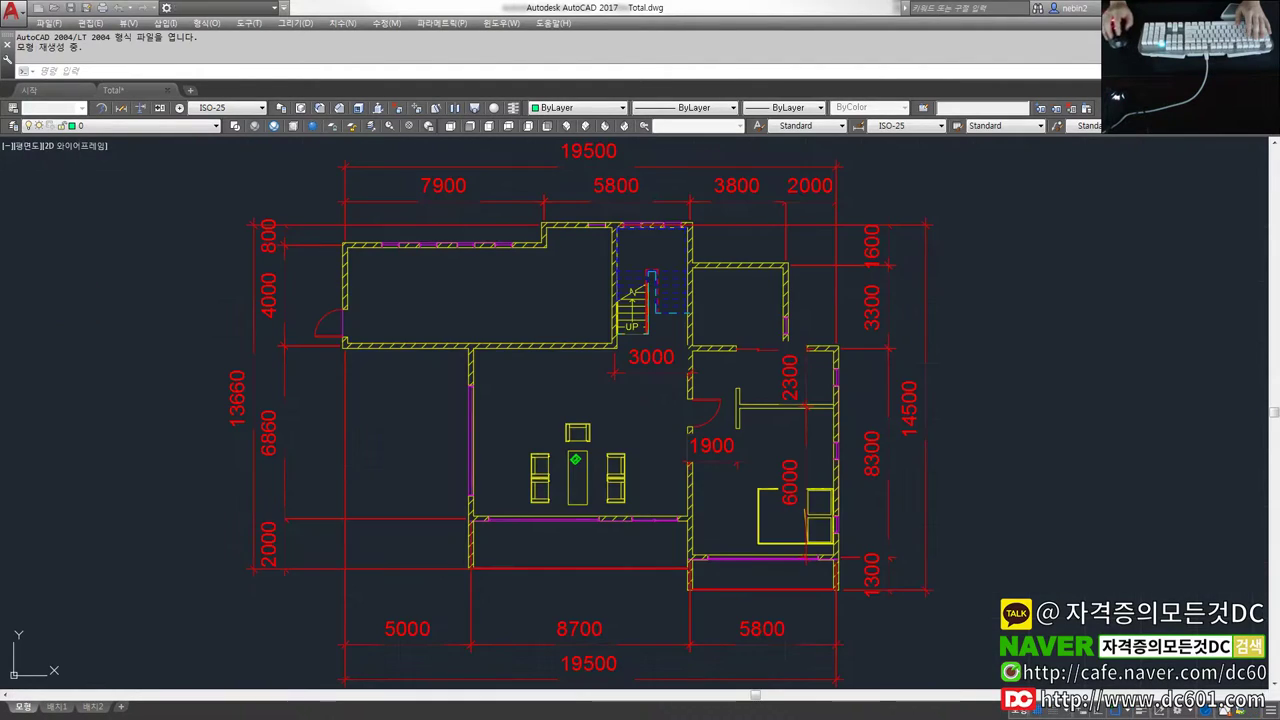
{"action": "scroll", "coordinate": [483, 349], "scroll_direction": "up", "scroll_amount": 5}
{"action": "left_click", "coordinate": [484, 338]}
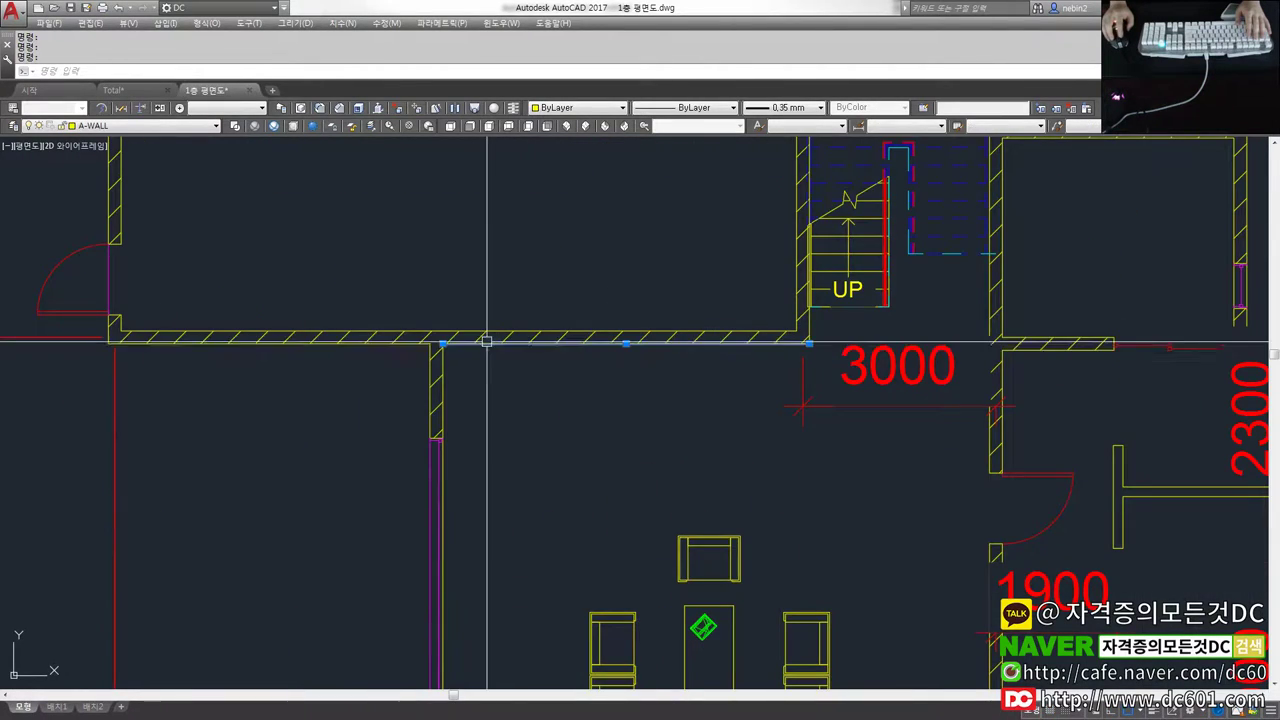
{"action": "key", "text": "Escape"}
{"action": "key", "text": "Escape"}
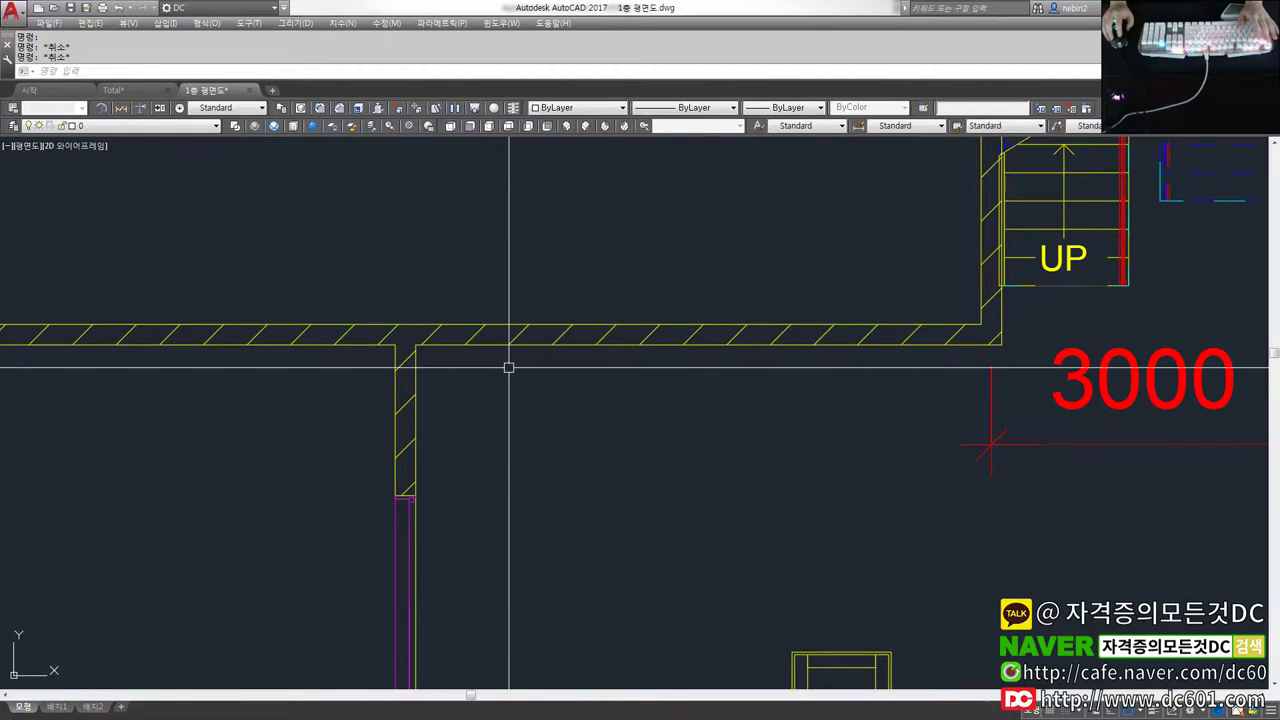
{"action": "type", "text": "layiso"}
{"action": "key", "text": "Return"}
{"action": "left_click", "coordinate": [500, 345]}
{"action": "key", "text": "Return"}
Start moving the wall plan with M, then cancel the move.
{"action": "scroll", "coordinate": [505, 360], "scroll_direction": "down", "scroll_amount": 5}
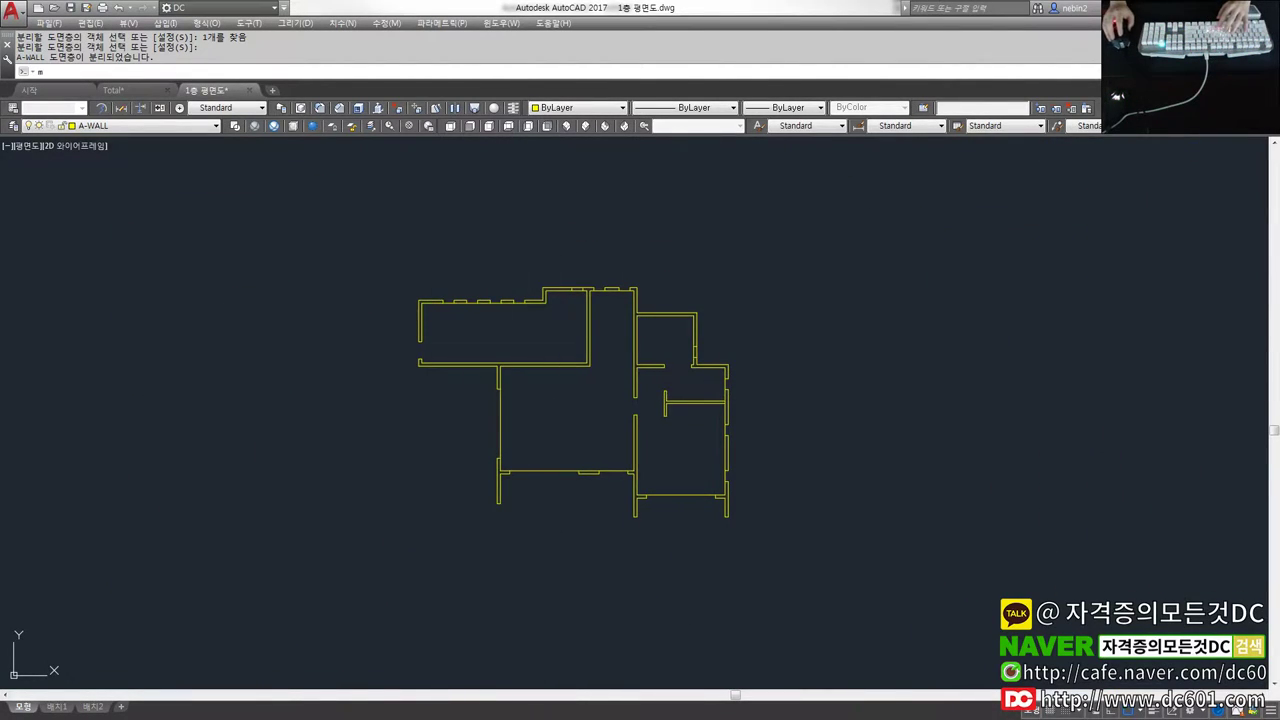
{"action": "type", "text": "m"}
{"action": "key", "text": "Return"}
{"action": "left_click", "coordinate": [855, 552]}
{"action": "left_click", "coordinate": [343, 223]}
{"action": "key", "text": "Return"}
{"action": "left_click", "coordinate": [434, 234]}
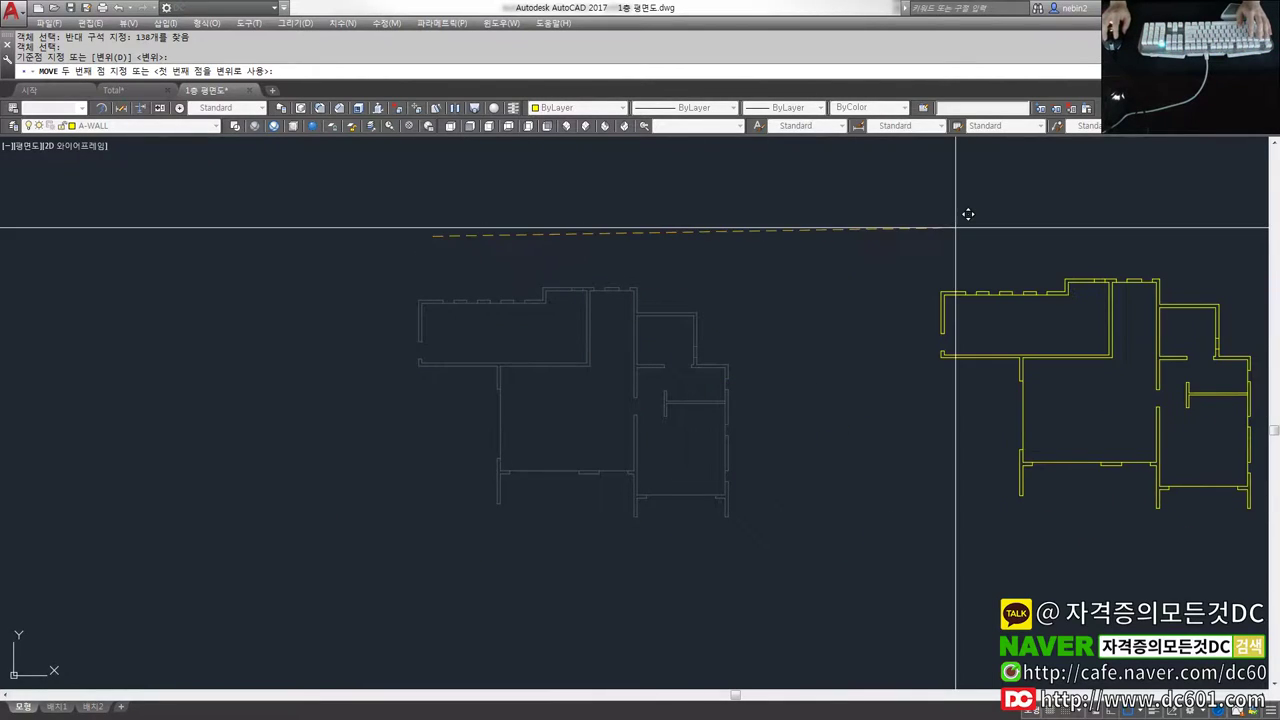
{"action": "key", "text": "Escape"}
Copy the whole plan with CO and place the copy to the right of the original.
{"action": "type", "text": "co"}
{"action": "left_click", "coordinate": [823, 560]}
{"action": "left_click", "coordinate": [372, 230]}
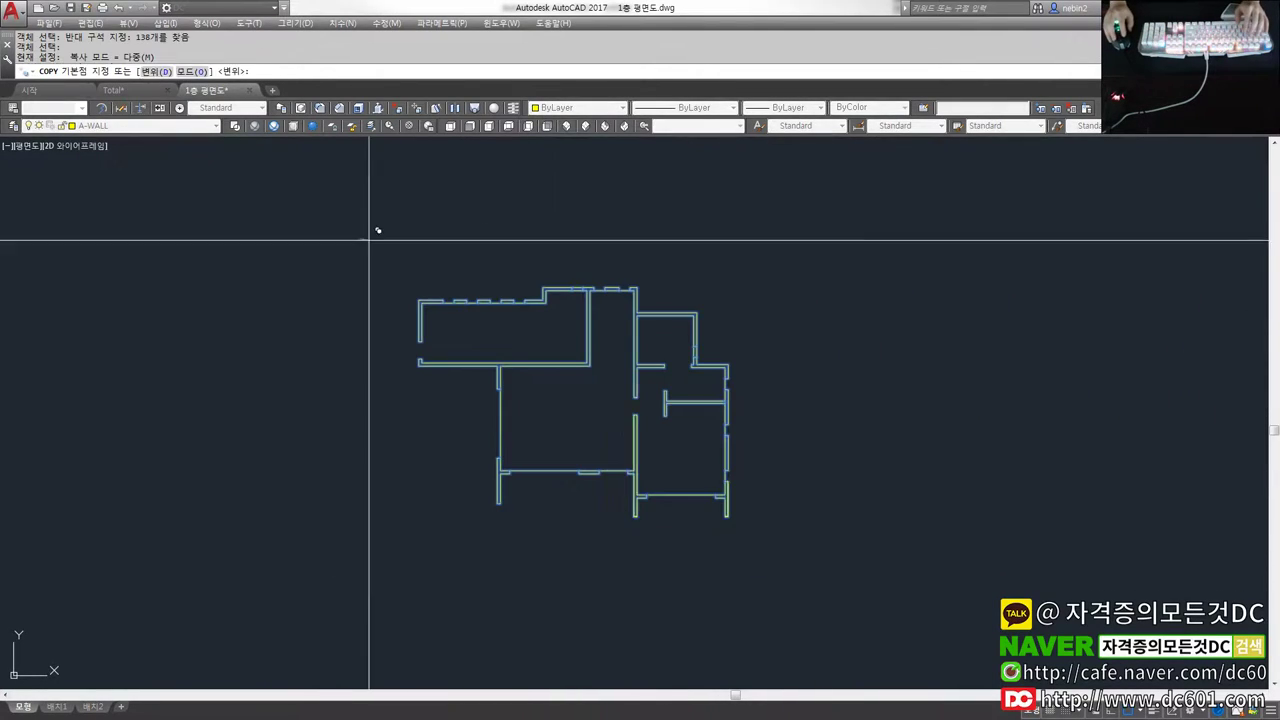
{"action": "key", "text": "Return"}
{"action": "left_click", "coordinate": [368, 231]}
{"action": "left_click", "coordinate": [805, 237]}
{"action": "key", "text": "Return"}
Turn layers back on with LAYON, erase the original plan, and pan to the copy.
{"action": "type", "text": "layon "}
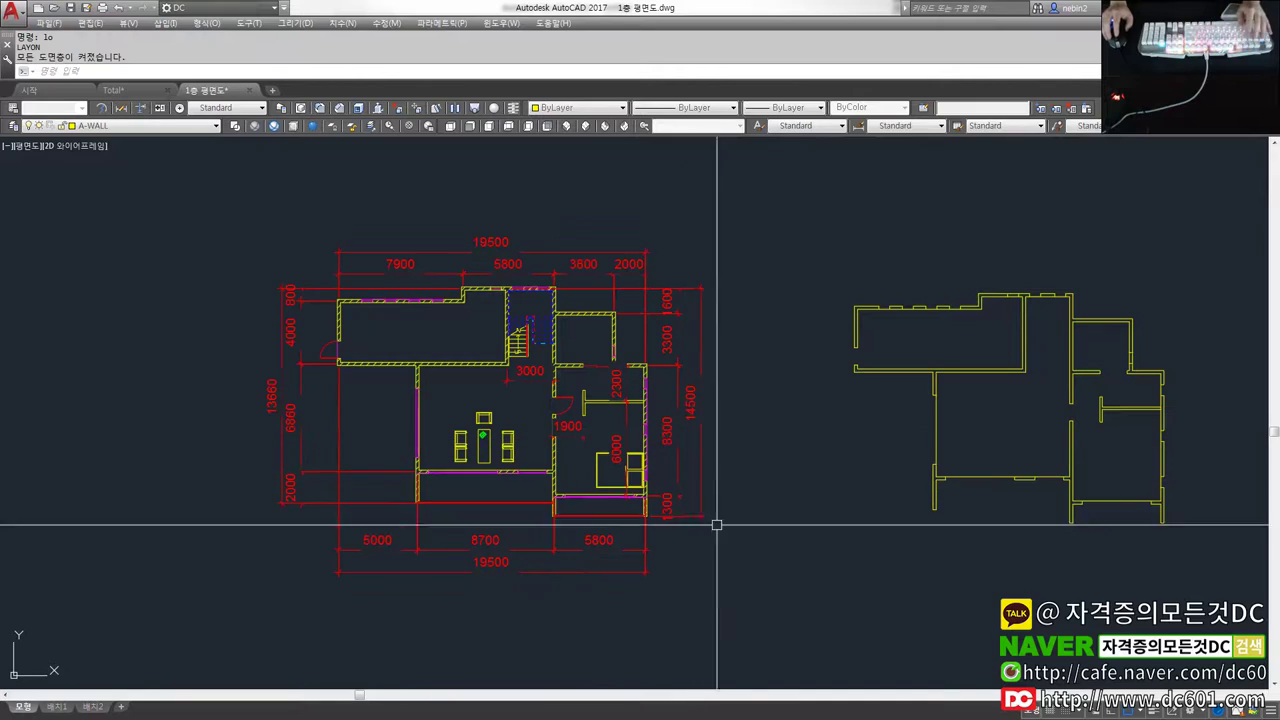
{"action": "type", "text": "e"}
{"action": "left_click", "coordinate": [749, 604]}
{"action": "left_click", "coordinate": [384, 297]}
{"action": "key", "text": "Return"}
{"action": "middle_click_drag", "start_coordinate": [893, 344], "coordinate": [463, 329]}
{"action": "scroll", "coordinate": [475, 336], "scroll_direction": "up", "scroll_amount": 2}
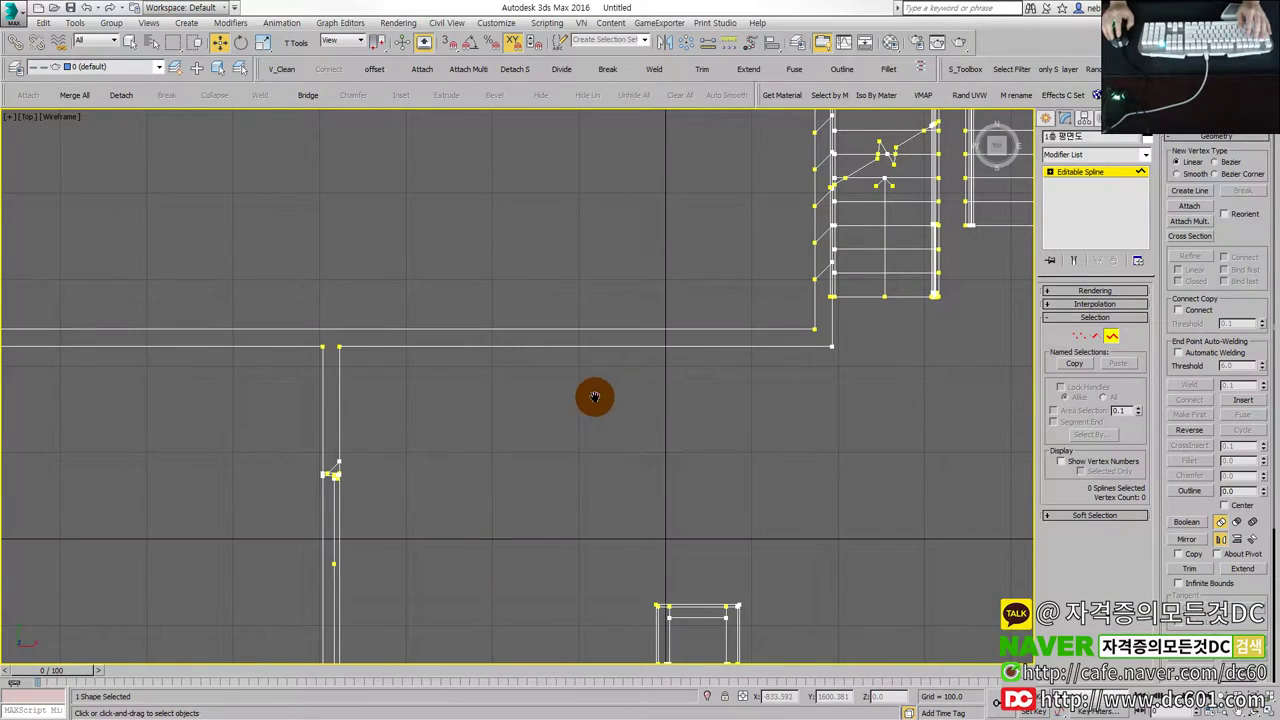
{"action": "scroll", "coordinate": [594, 394], "scroll_direction": "down", "scroll_amount": 2}
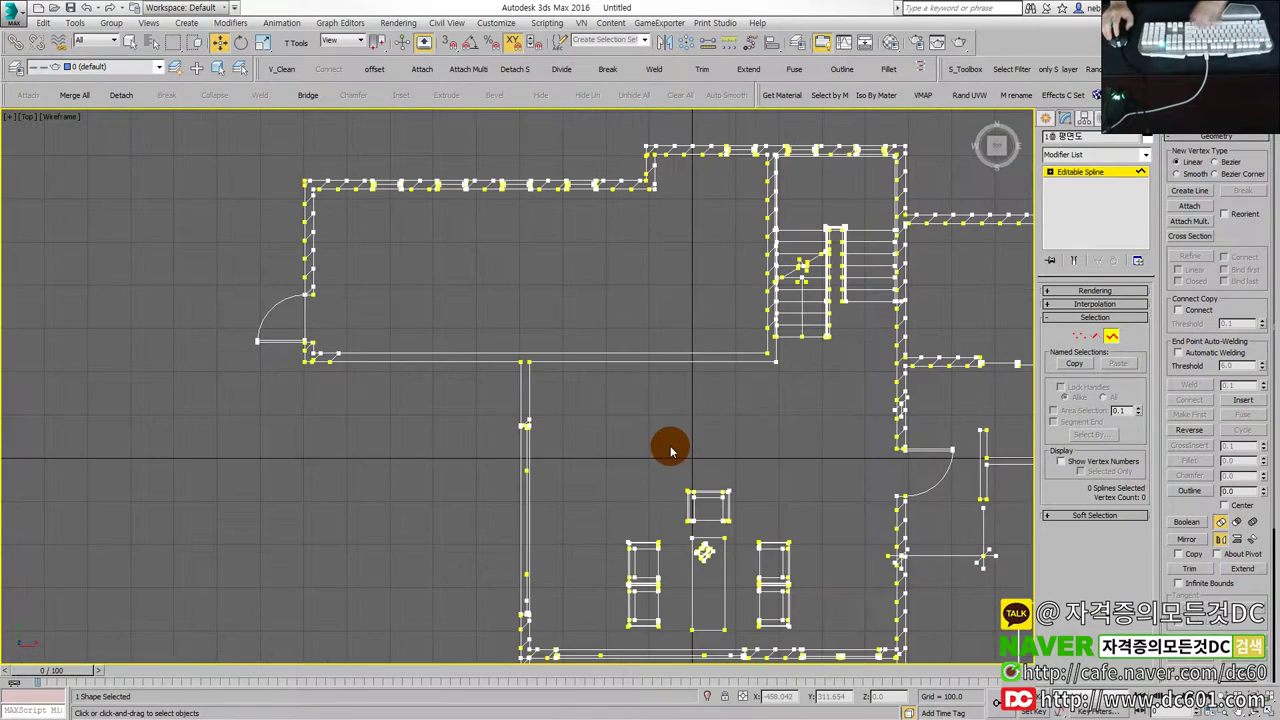
Box-select and delete the diagonal hatch lines at the top-left wall corner.
{"action": "middle_click_drag", "start_coordinate": [350, 326], "coordinate": [449, 366]}
{"action": "scroll", "coordinate": [449, 364], "scroll_direction": "up", "scroll_amount": 4}
{"action": "scroll", "coordinate": [400, 415], "scroll_direction": "up", "scroll_amount": 2}
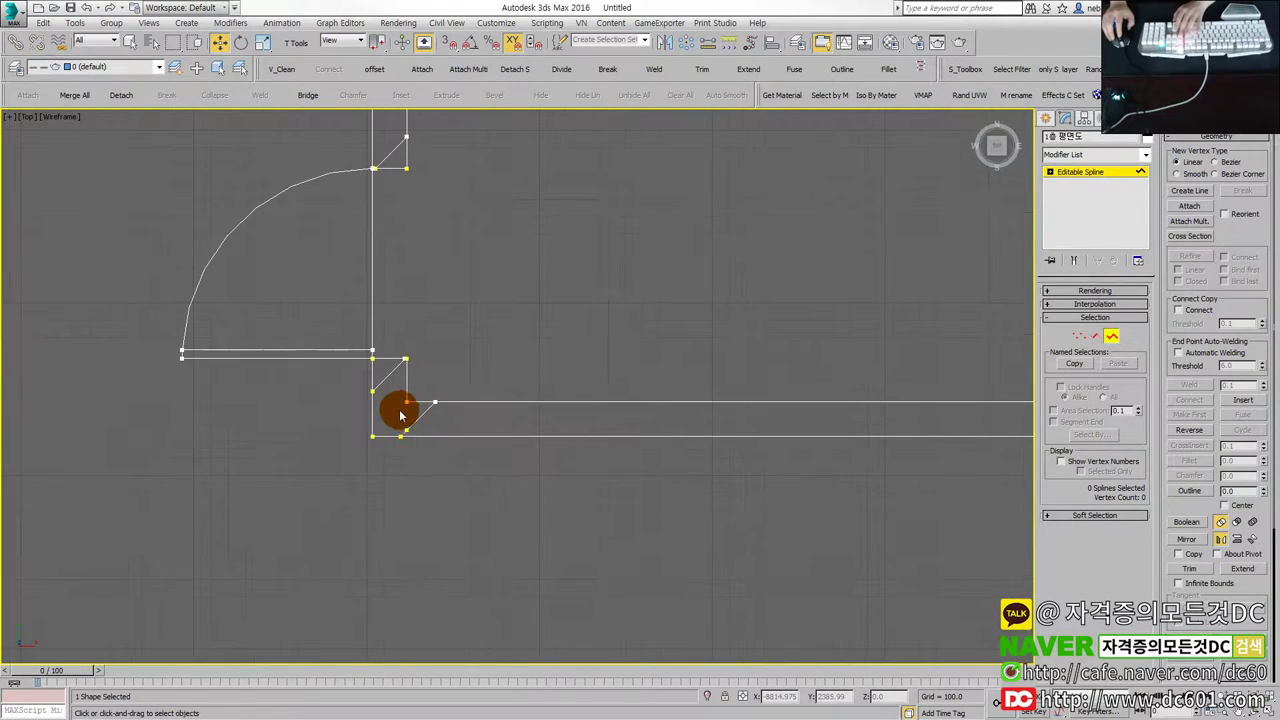
{"action": "scroll", "coordinate": [360, 412], "scroll_direction": "up", "scroll_amount": 2}
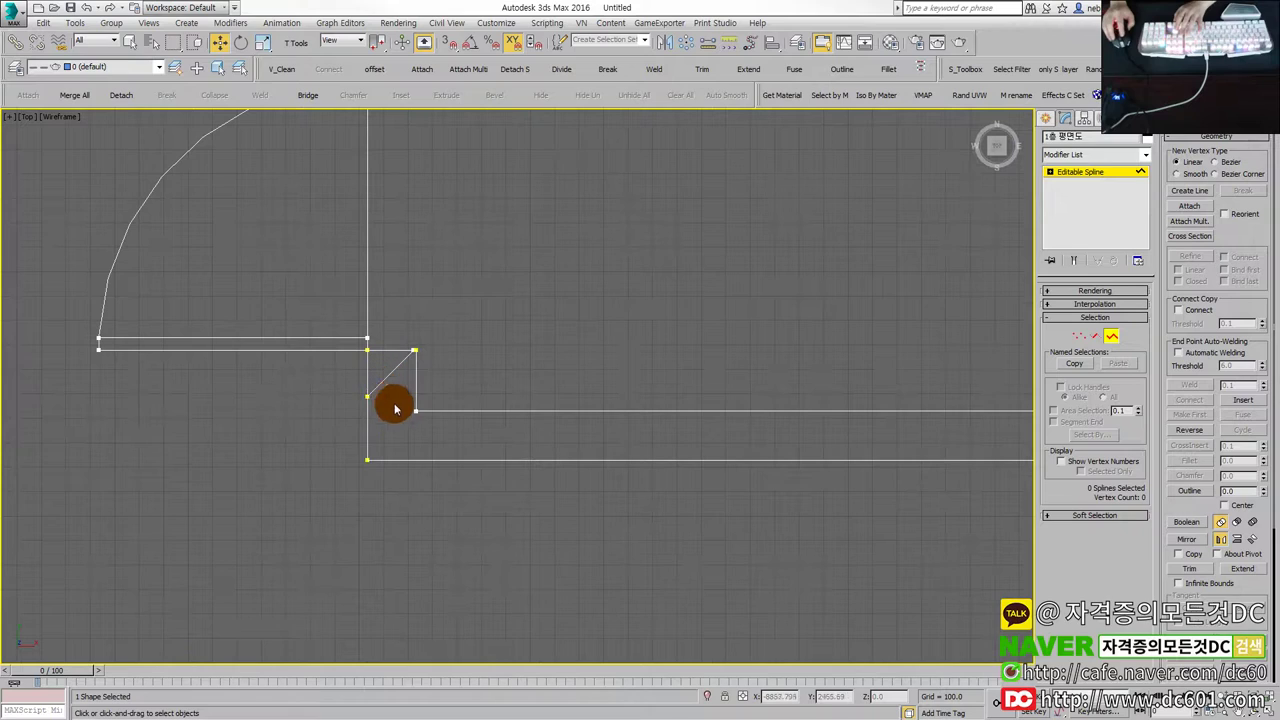
{"action": "left_click", "coordinate": [414, 380]}
{"action": "scroll", "coordinate": [414, 380], "scroll_direction": "down", "scroll_amount": 2}
{"action": "mouse_move", "coordinate": [429, 363]}
{"action": "middle_mouse_down"}
{"action": "mouse_move", "coordinate": [448, 370]}
{"action": "mouse_move", "coordinate": [420, 423]}
{"action": "middle_mouse_up"}
{"action": "scroll", "coordinate": [537, 431], "scroll_direction": "down", "scroll_amount": 2}
{"action": "left_click", "coordinate": [423, 330]}
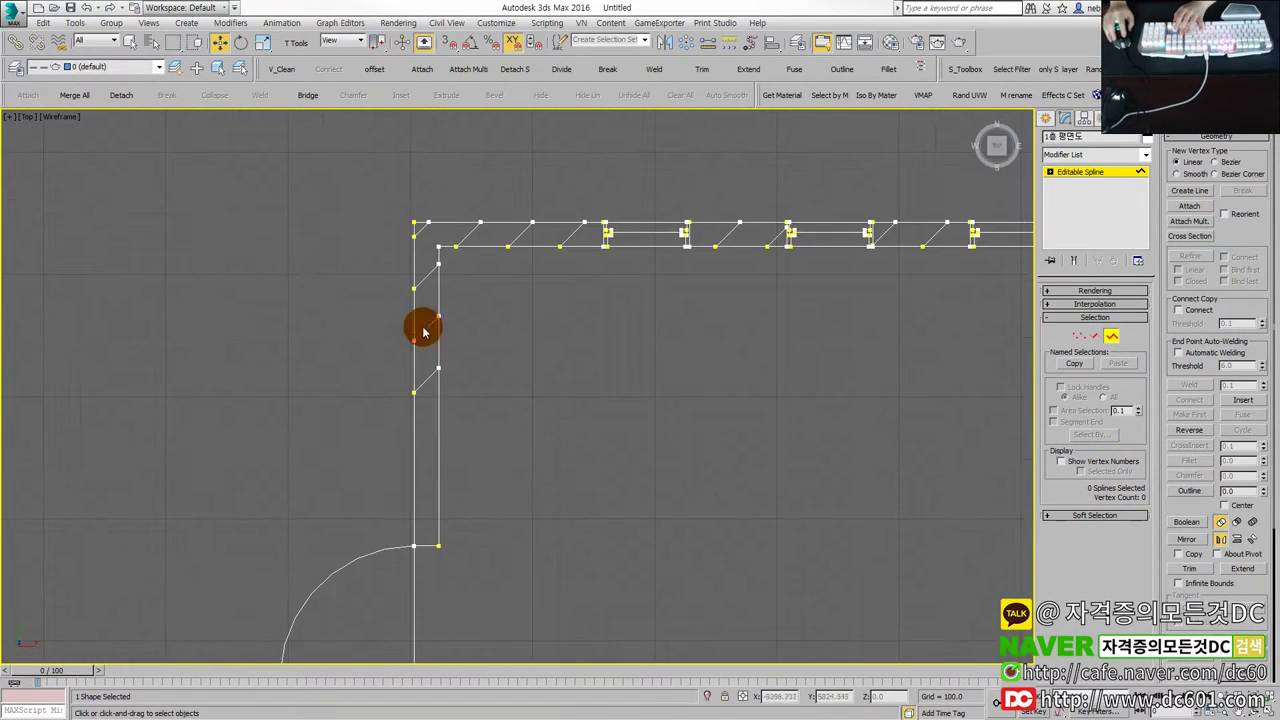
{"action": "middle_click_drag", "start_coordinate": [500, 394], "coordinate": [483, 431]}
{"action": "left_click_drag", "start_coordinate": [331, 211], "coordinate": [451, 471]}
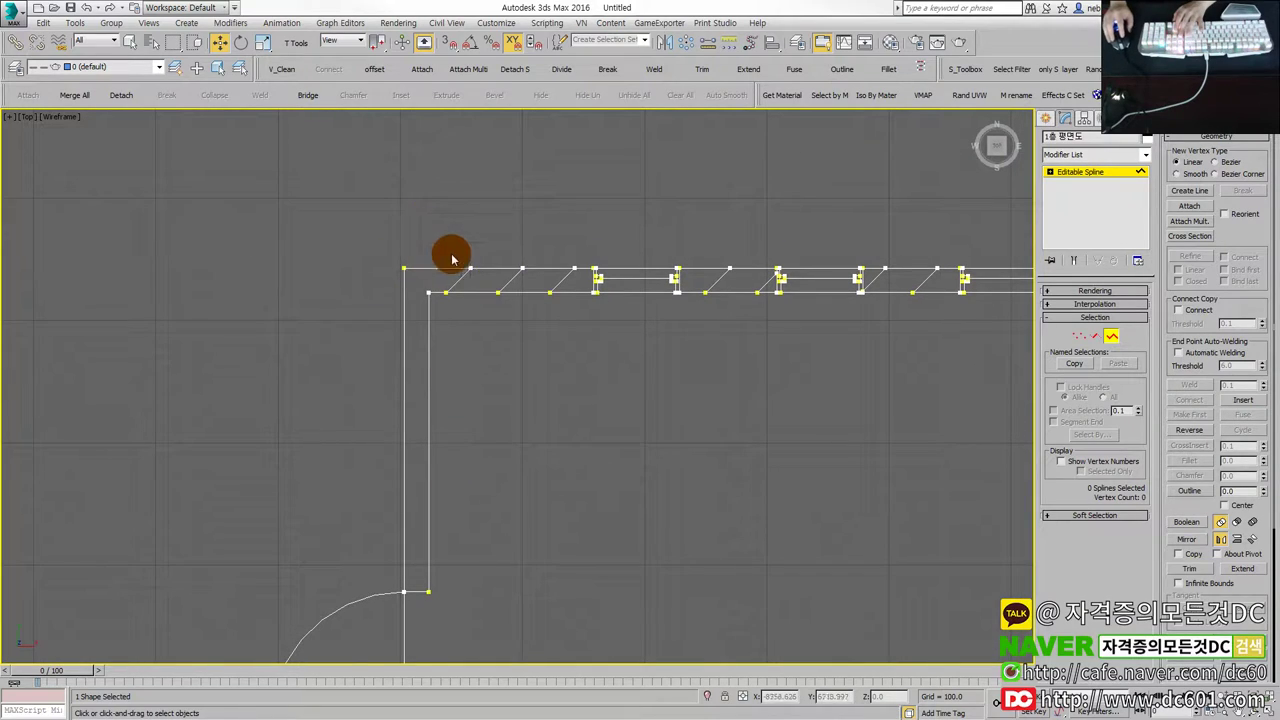
{"action": "left_click_drag", "start_coordinate": [430, 237], "coordinate": [566, 330]}
{"action": "middle_click_drag", "start_coordinate": [557, 391], "coordinate": [420, 410]}
{"action": "left_click_drag", "start_coordinate": [433, 256], "coordinate": [506, 368]}
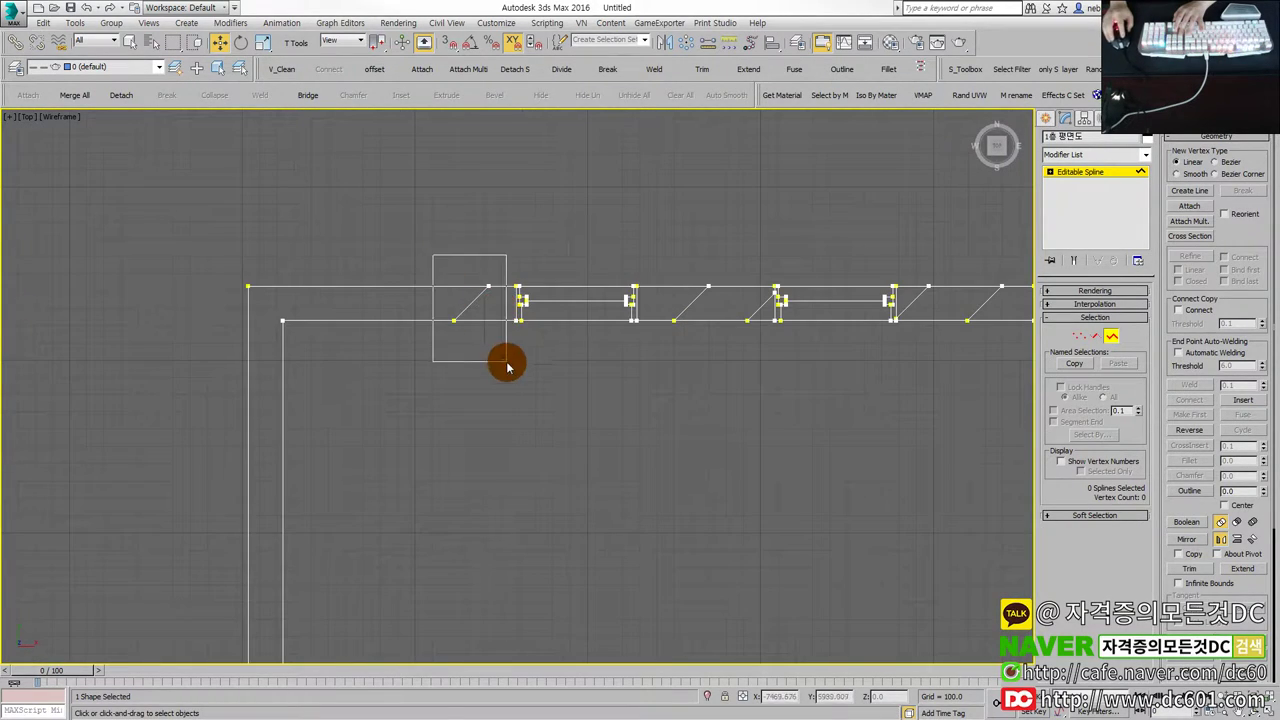
{"action": "key", "text": "Delete"}
Delete the diagonal hatch lines along the top wall up to its stepped corner.
{"action": "middle_click_drag", "start_coordinate": [519, 433], "coordinate": [322, 462]}
{"action": "left_click_drag", "start_coordinate": [471, 298], "coordinate": [560, 362]}
{"action": "key", "text": "Delete"}
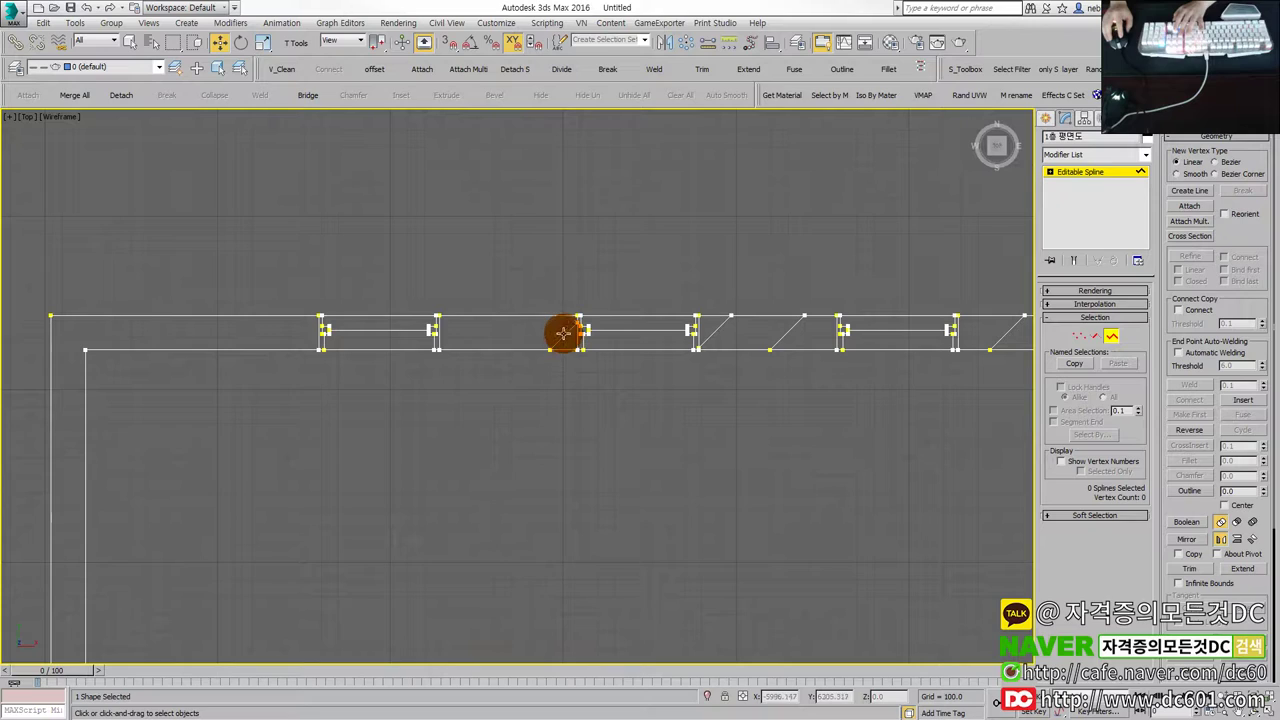
{"action": "left_click", "coordinate": [571, 408]}
{"action": "middle_click_drag", "start_coordinate": [571, 408], "coordinate": [618, 347]}
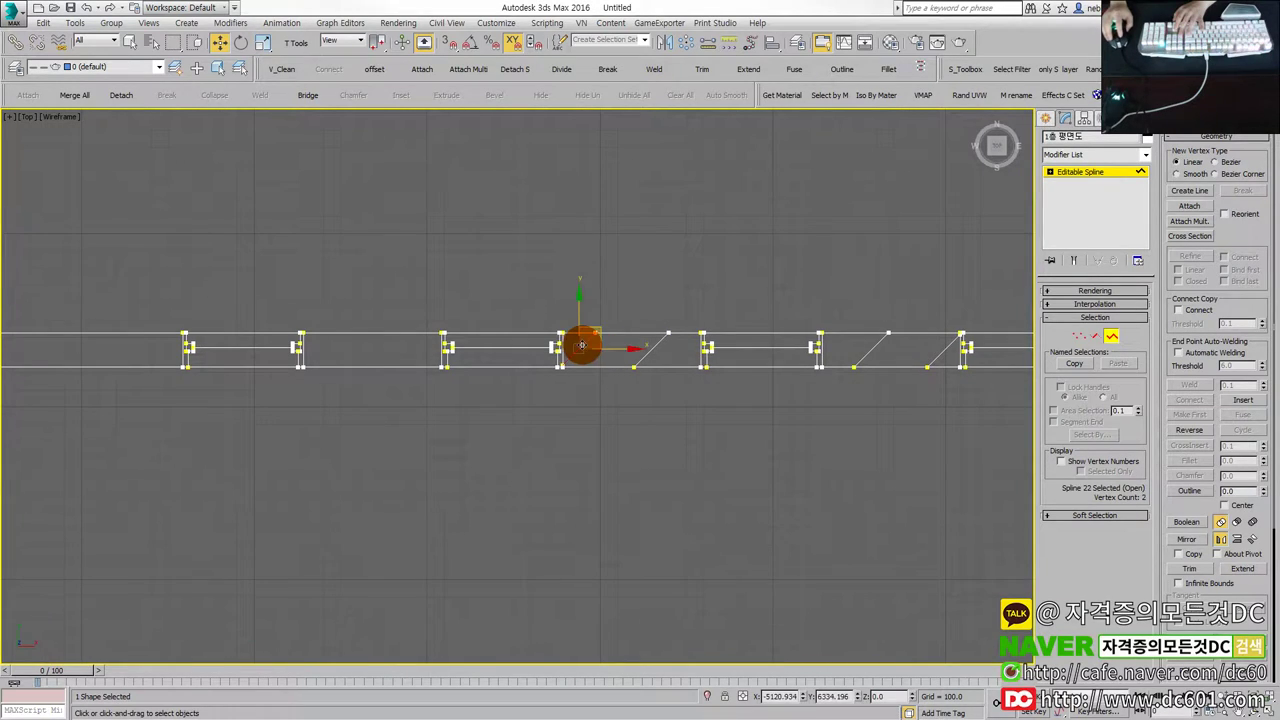
{"action": "left_click_drag", "start_coordinate": [581, 345], "coordinate": [651, 349]}
{"action": "left_click", "coordinate": [720, 377]}
{"action": "mouse_move", "coordinate": [546, 391]}
{"action": "middle_mouse_down"}
{"action": "mouse_move", "coordinate": [669, 370]}
{"action": "mouse_move", "coordinate": [494, 300]}
{"action": "middle_mouse_up"}
{"action": "left_click", "coordinate": [698, 398]}
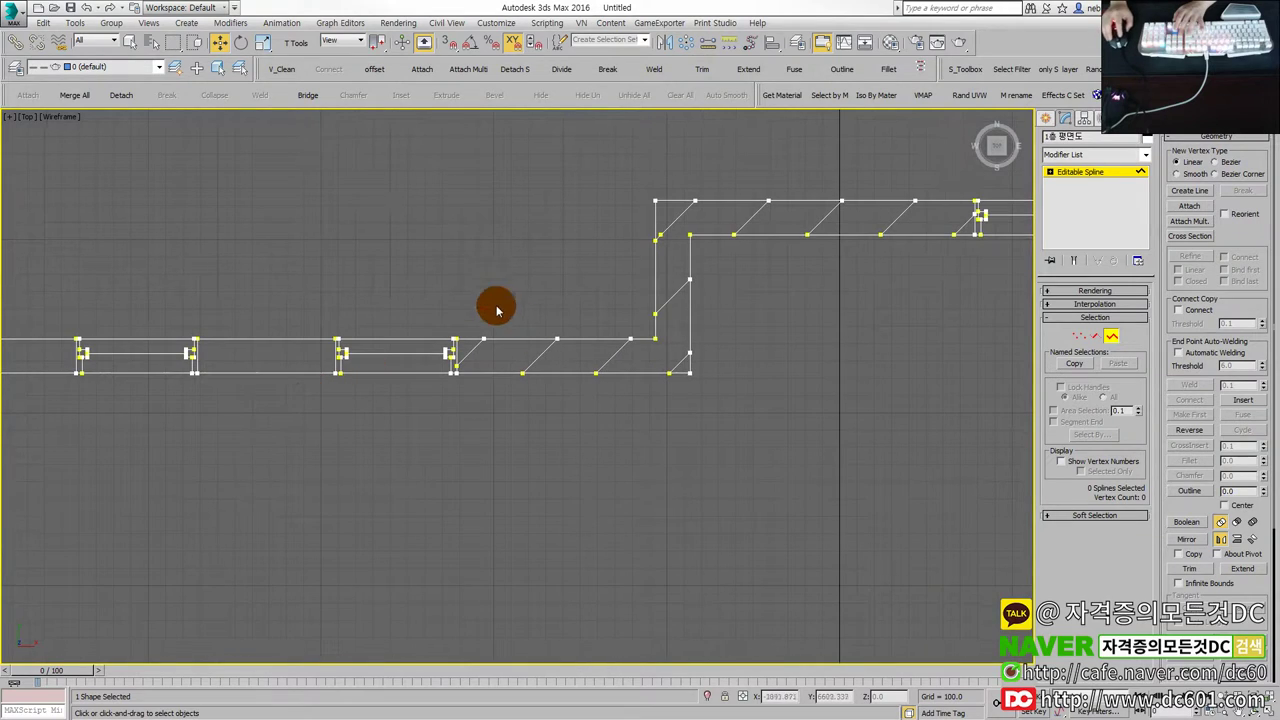
{"action": "left_click_drag", "start_coordinate": [478, 350], "coordinate": [563, 326]}
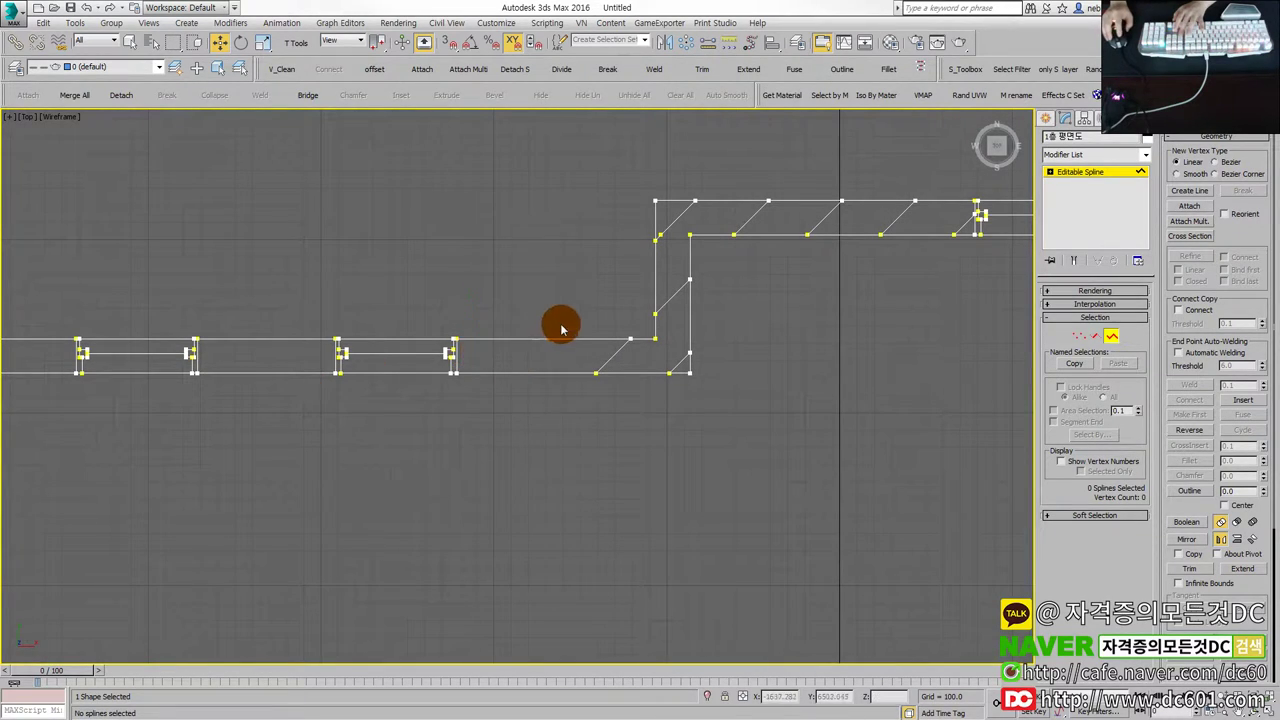
{"action": "middle_click_drag", "start_coordinate": [563, 326], "coordinate": [557, 357]}
{"action": "left_click", "coordinate": [591, 429]}
{"action": "middle_click_drag", "start_coordinate": [591, 429], "coordinate": [521, 425]}
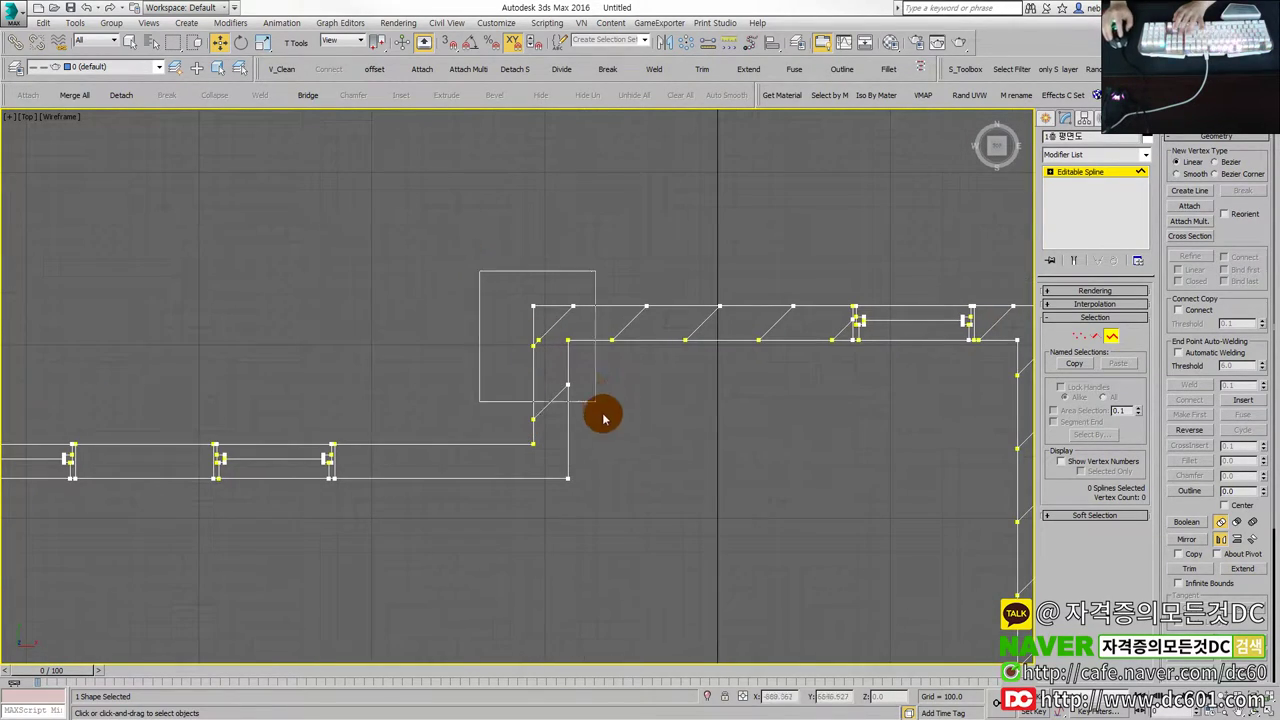
{"action": "left_click_drag", "start_coordinate": [480, 271], "coordinate": [614, 429]}
{"action": "key", "text": "Delete"}
Delete the diagonal hatch line at the junction of the walls.
{"action": "middle_click_drag", "start_coordinate": [627, 375], "coordinate": [492, 400]}
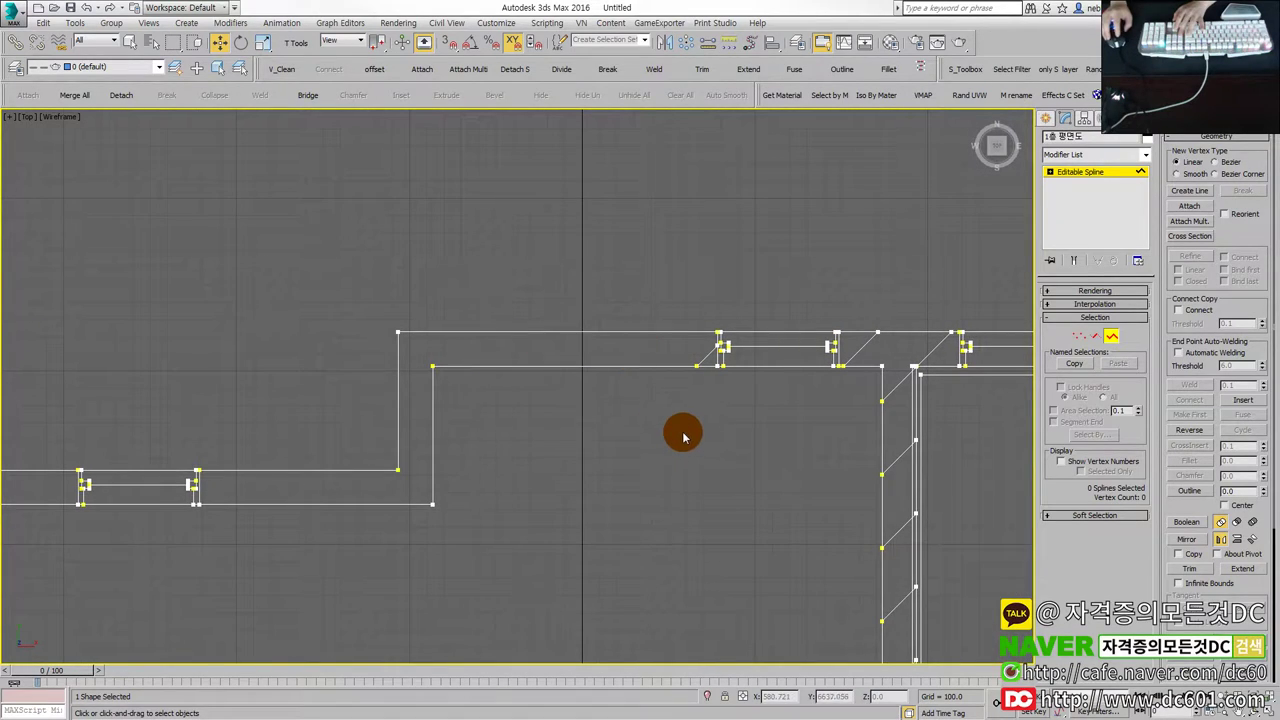
{"action": "middle_click_drag", "start_coordinate": [680, 431], "coordinate": [582, 380]}
{"action": "middle_click_drag", "start_coordinate": [689, 434], "coordinate": [657, 375]}
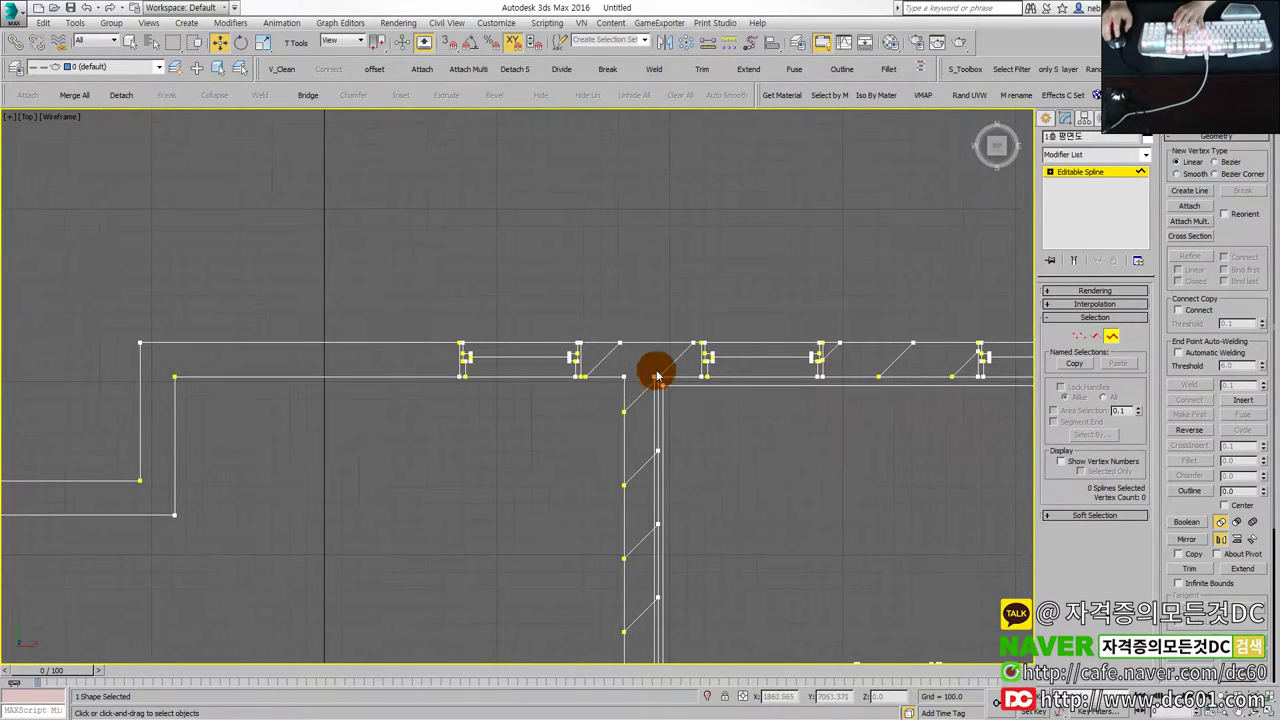
{"action": "left_click", "coordinate": [631, 361]}
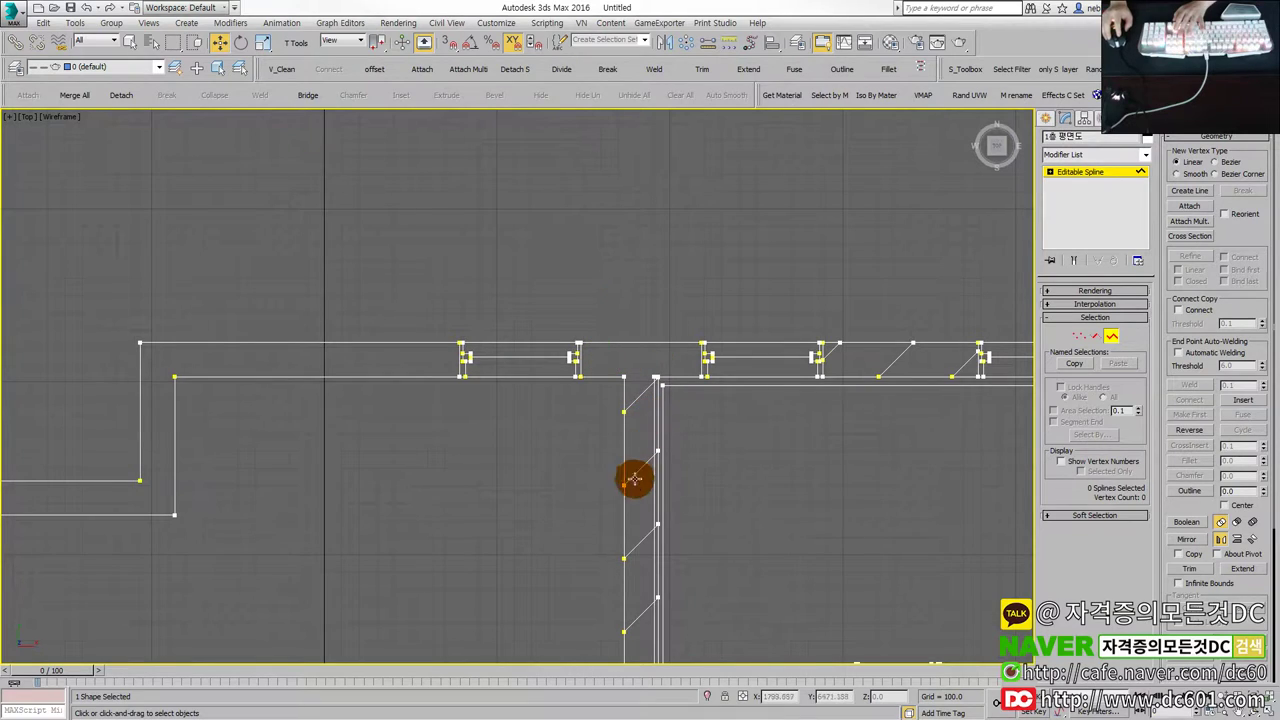
{"action": "scroll", "coordinate": [634, 437], "scroll_direction": "down", "scroll_amount": 2}
{"action": "scroll", "coordinate": [631, 449], "scroll_direction": "down", "scroll_amount": 1}
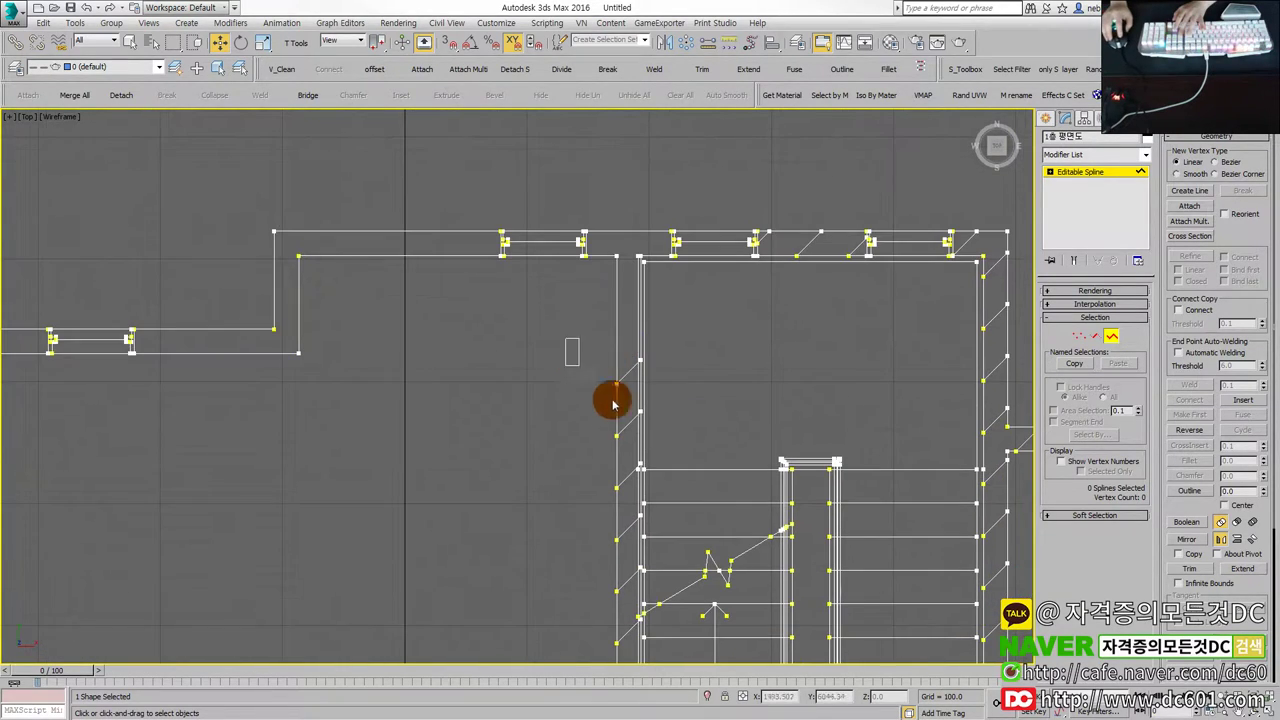
{"action": "scroll", "coordinate": [700, 423], "scroll_direction": "up", "scroll_amount": 1}
{"action": "scroll", "coordinate": [592, 330], "scroll_direction": "up", "scroll_amount": 2}
{"action": "scroll", "coordinate": [645, 295], "scroll_direction": "up", "scroll_amount": 1}
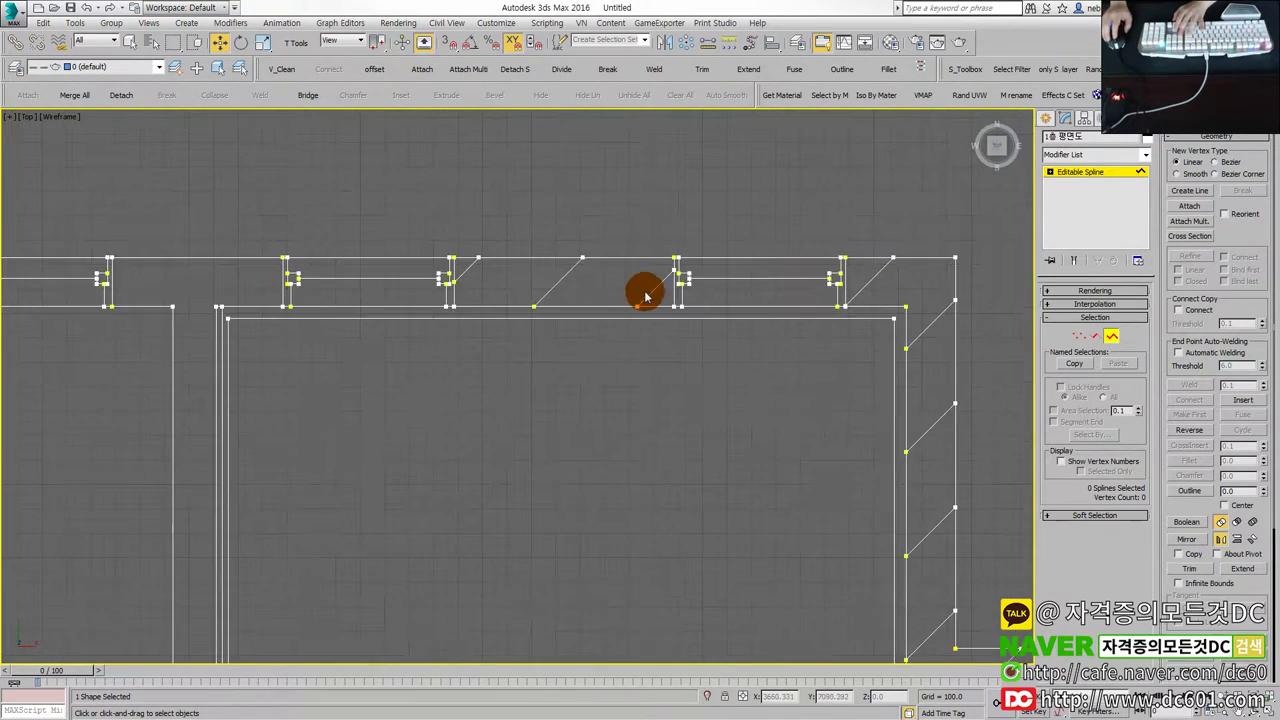
{"action": "key", "text": "Delete"}
Delete the remaining individual diagonal hatch lines along the top wall.
{"action": "left_click", "coordinate": [559, 282]}
{"action": "key", "text": "Delete"}
{"action": "left_click", "coordinate": [473, 272]}
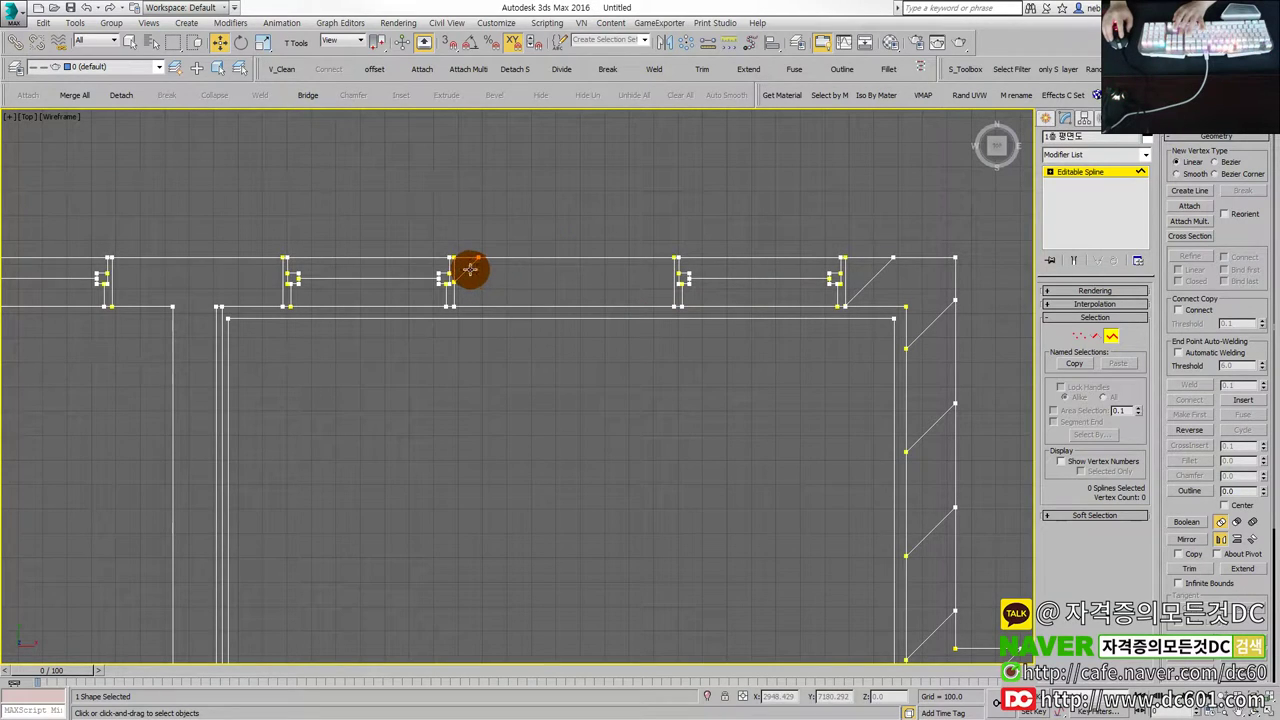
{"action": "key", "text": "Delete"}
{"action": "middle_click_drag", "start_coordinate": [952, 333], "coordinate": [708, 340]}
{"action": "key", "text": "Delete"}
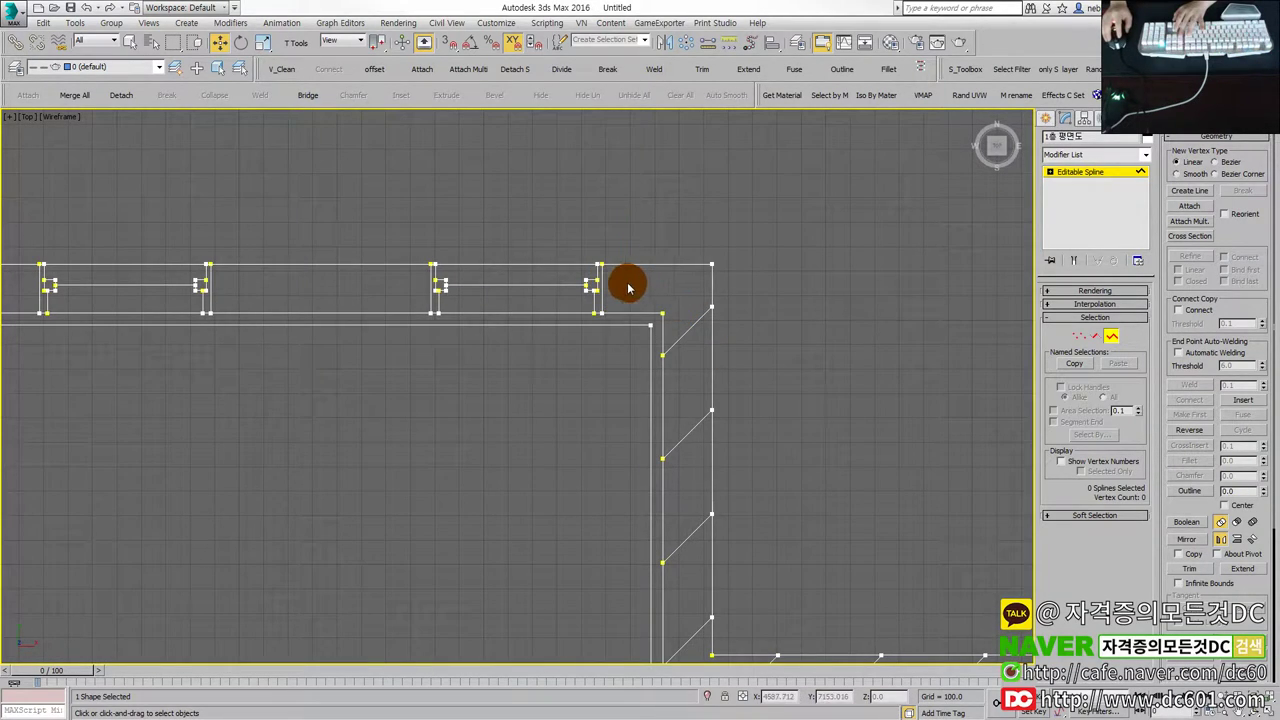
{"action": "middle_click_drag", "start_coordinate": [604, 402], "coordinate": [592, 352]}
{"action": "scroll", "coordinate": [789, 517], "scroll_direction": "down", "scroll_amount": 3}
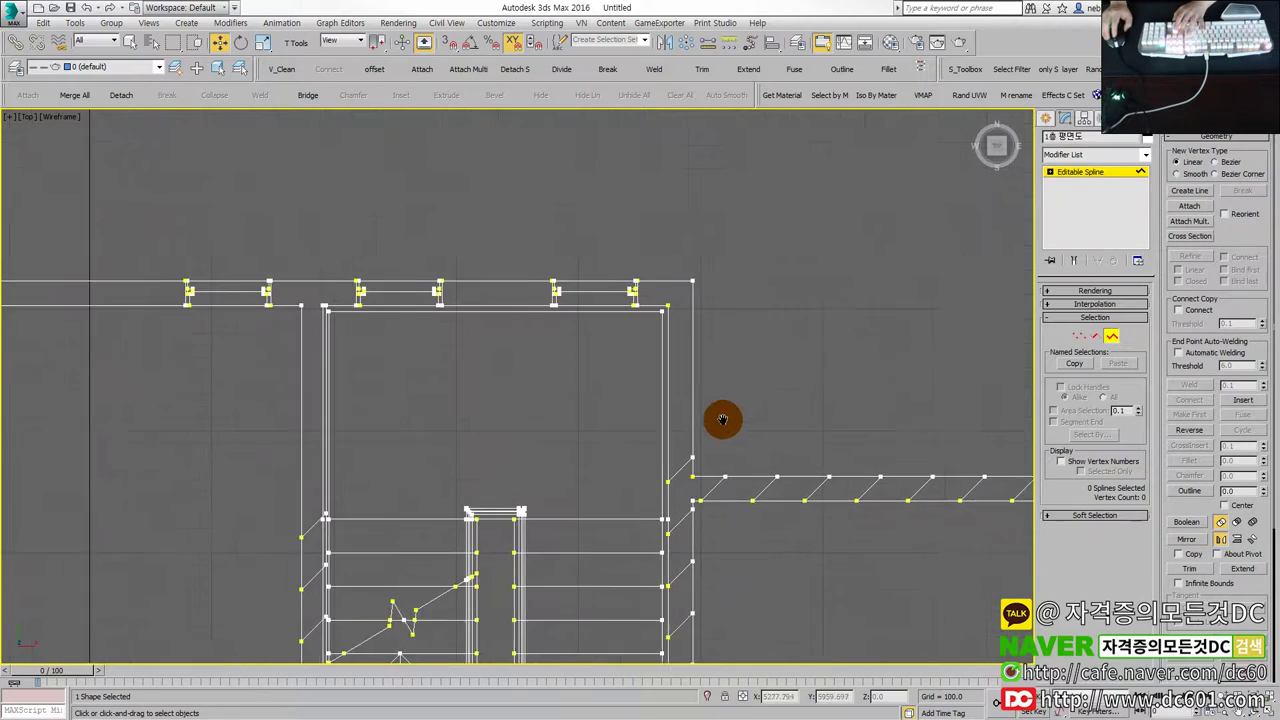
{"action": "scroll", "coordinate": [597, 423], "scroll_direction": "up", "scroll_amount": 1}
Delete the diagonal hatch lines at the right-hand vertical wall corner.
{"action": "left_click", "coordinate": [746, 494]}
{"action": "middle_click_drag", "start_coordinate": [746, 494], "coordinate": [626, 405]}
{"action": "left_click", "coordinate": [626, 407]}
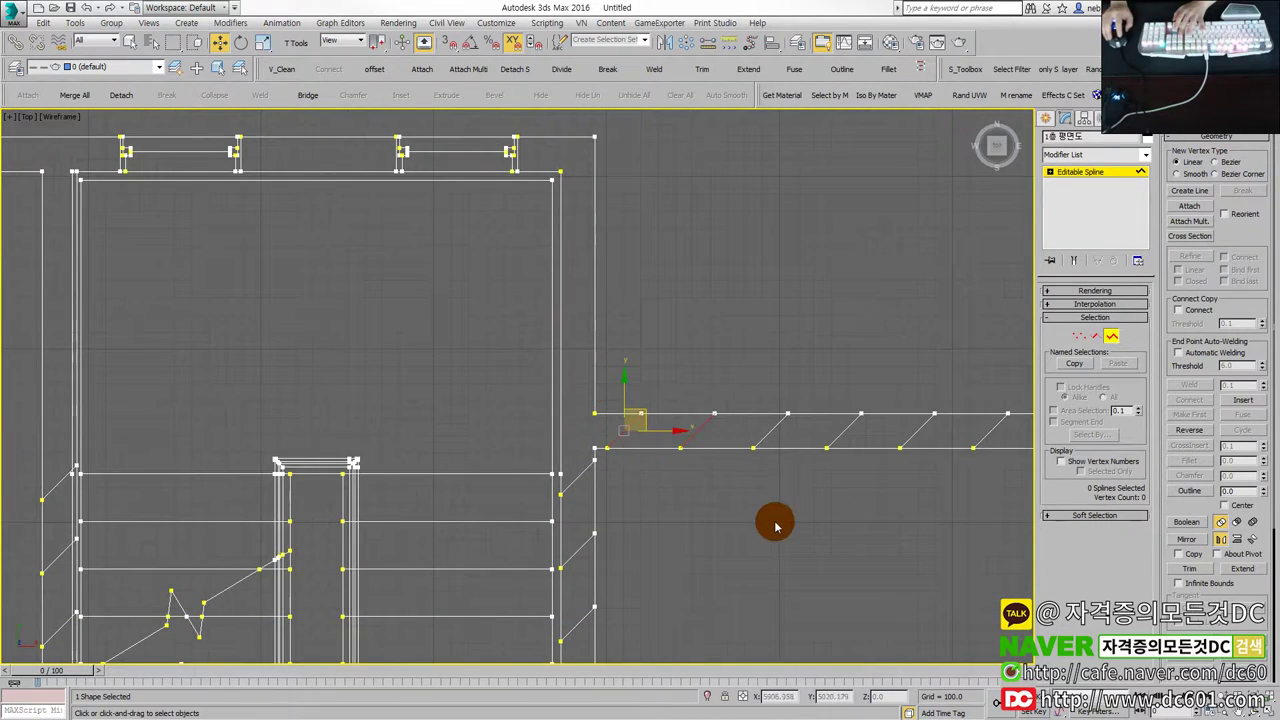
{"action": "middle_click_drag", "start_coordinate": [797, 533], "coordinate": [500, 420]}
{"action": "left_click_drag", "start_coordinate": [435, 350], "coordinate": [668, 490]}
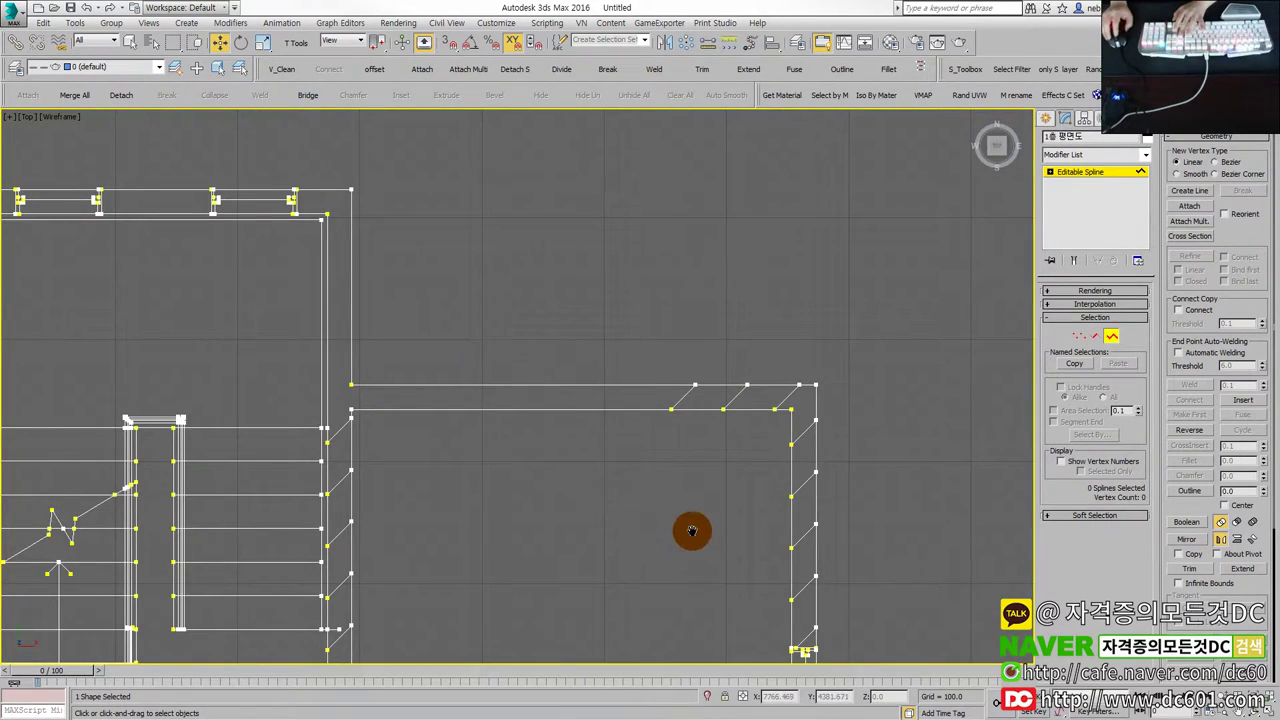
{"action": "scroll", "coordinate": [690, 531], "scroll_direction": "up", "scroll_amount": 3}
{"action": "scroll", "coordinate": [623, 343], "scroll_direction": "down", "scroll_amount": 1}
{"action": "left_click_drag", "start_coordinate": [623, 343], "coordinate": [794, 474]}
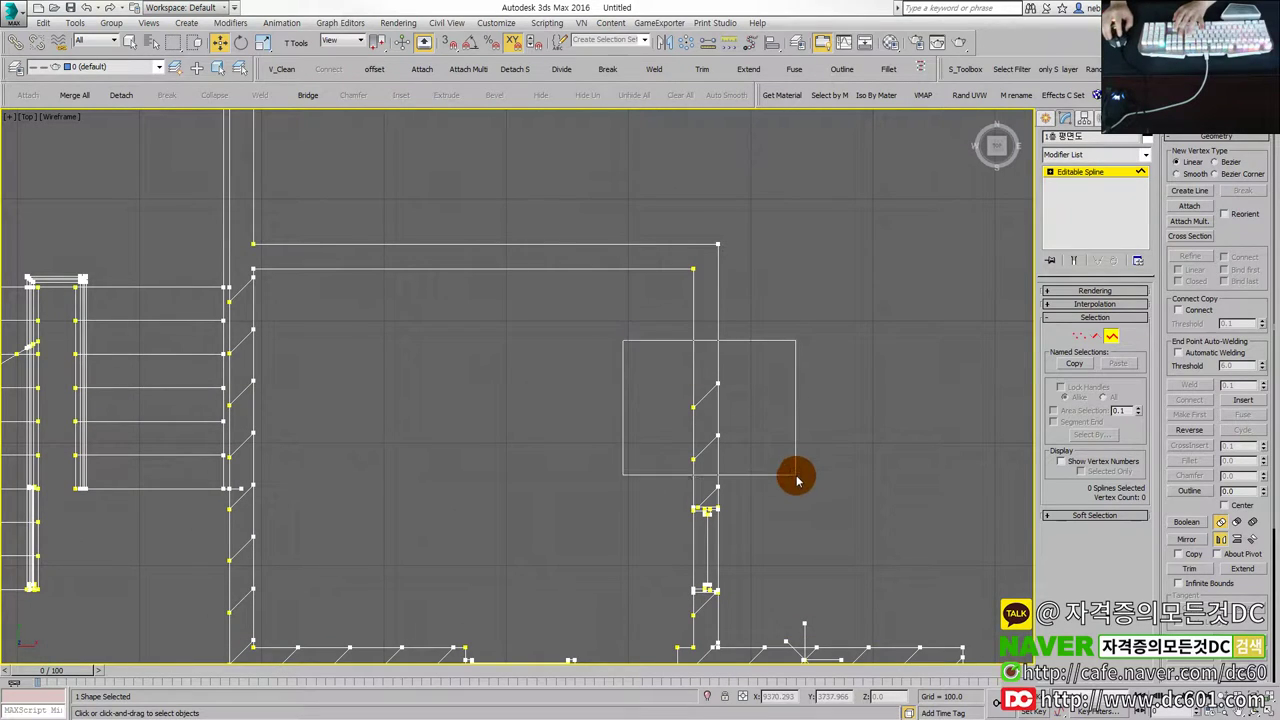
{"action": "scroll", "coordinate": [762, 417], "scroll_direction": "up", "scroll_amount": 1}
{"action": "scroll", "coordinate": [748, 467], "scroll_direction": "up", "scroll_amount": 1}
{"action": "mouse_move", "coordinate": [748, 584]}
{"action": "middle_mouse_down"}
{"action": "mouse_move", "coordinate": [748, 467]}
{"action": "mouse_move", "coordinate": [717, 360]}
{"action": "middle_mouse_up"}
{"action": "scroll", "coordinate": [770, 508], "scroll_direction": "down", "scroll_amount": 1}
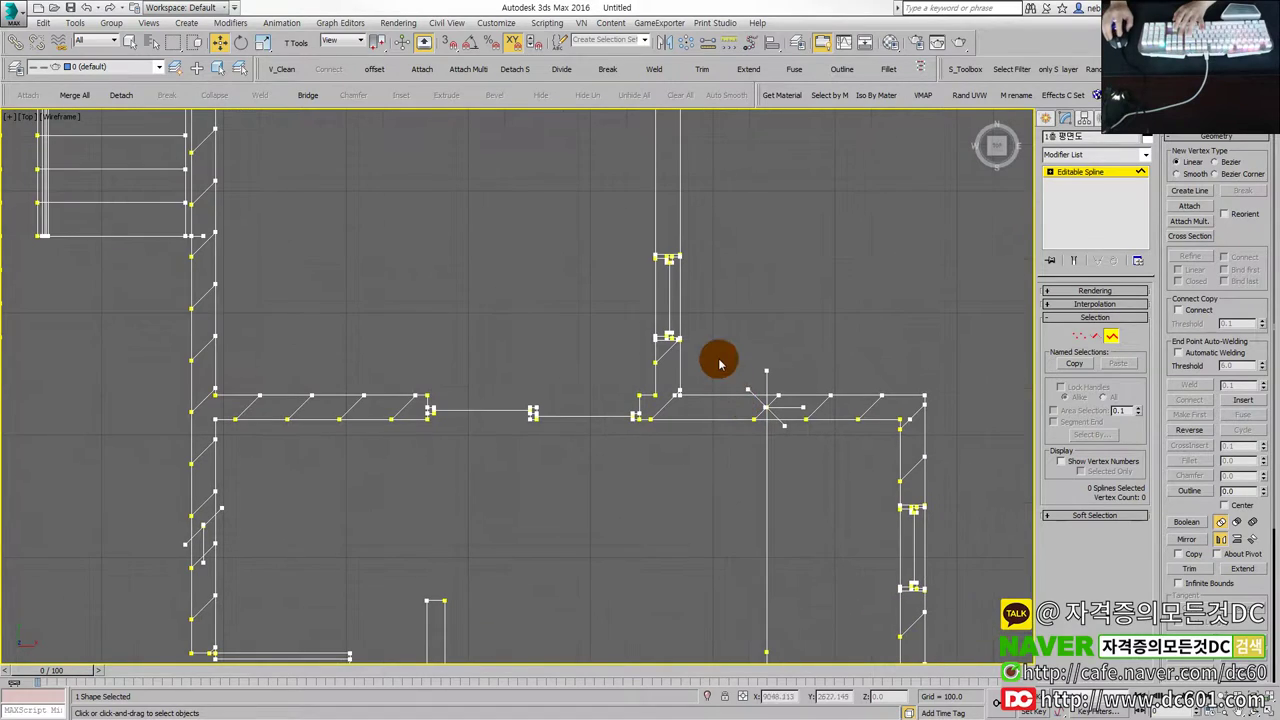
{"action": "middle_click_drag", "start_coordinate": [828, 502], "coordinate": [706, 488]}
{"action": "left_click_drag", "start_coordinate": [675, 343], "coordinate": [864, 458]}
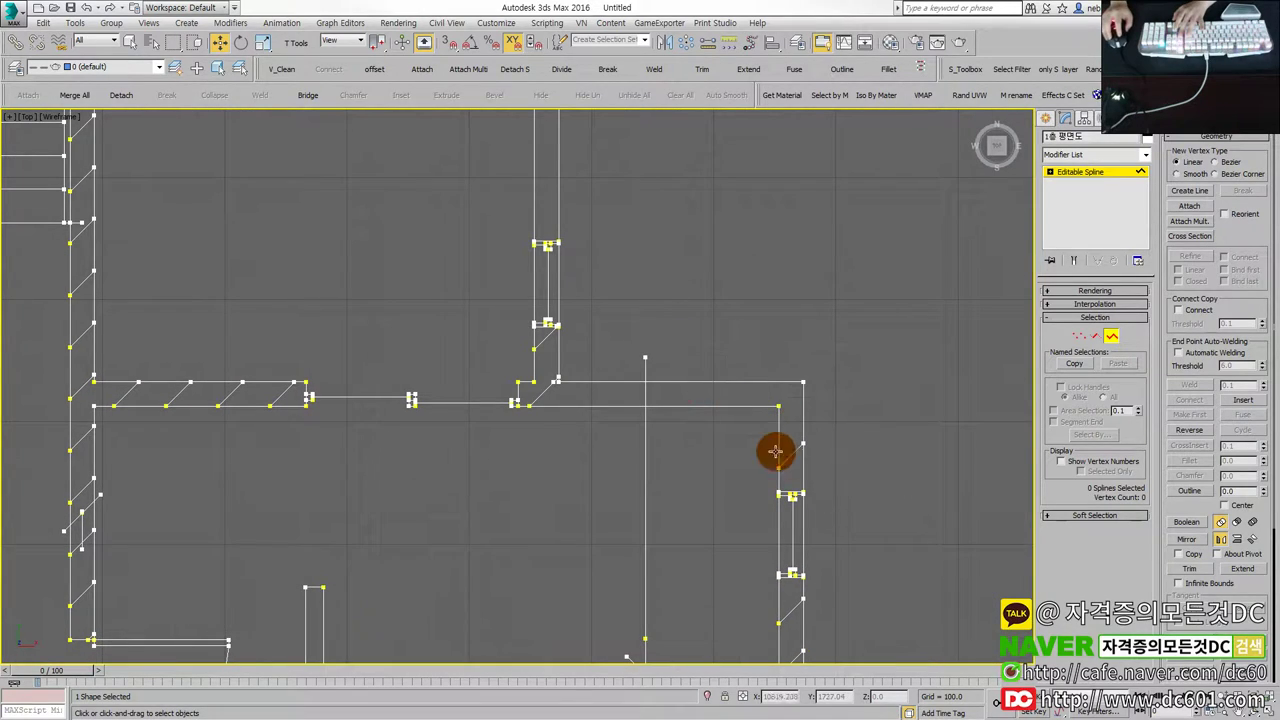
{"action": "key", "text": "Delete"}
Delete a stray vertical line and the small zigzag splines inside the wall.
{"action": "left_click", "coordinate": [645, 445]}
{"action": "key", "text": "Delete"}
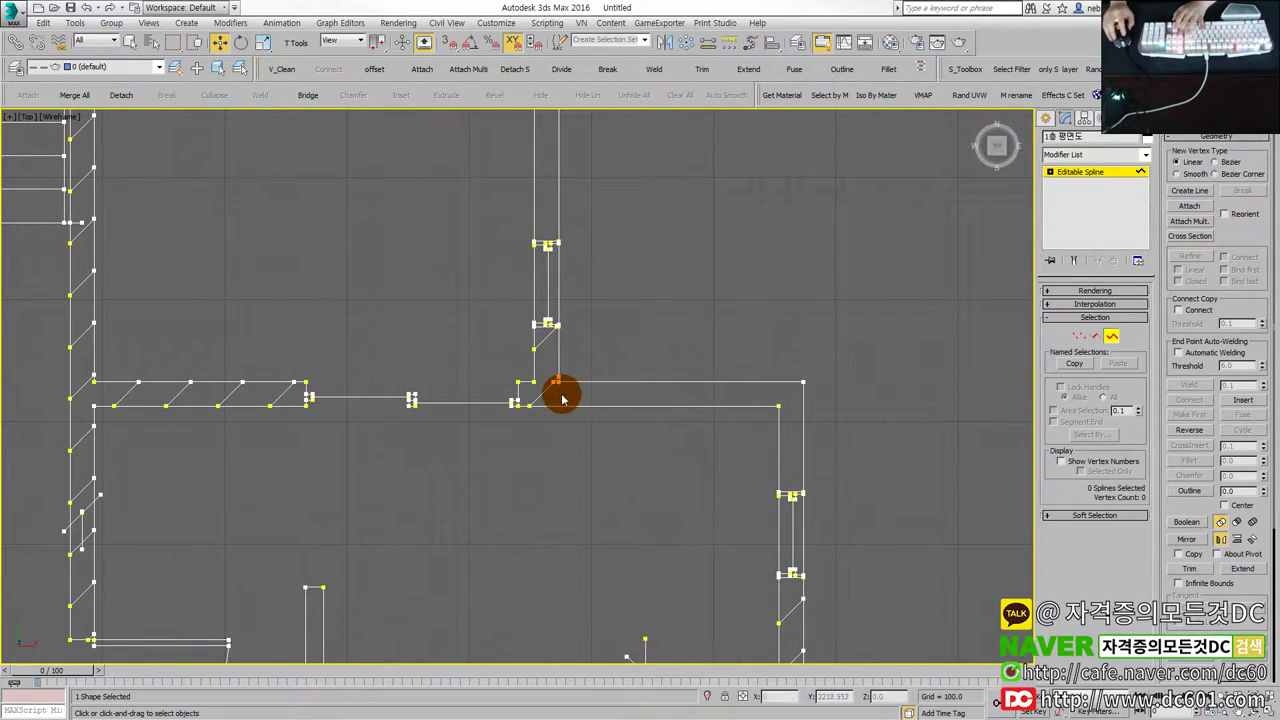
{"action": "scroll", "coordinate": [540, 360], "scroll_direction": "up", "scroll_amount": 2}
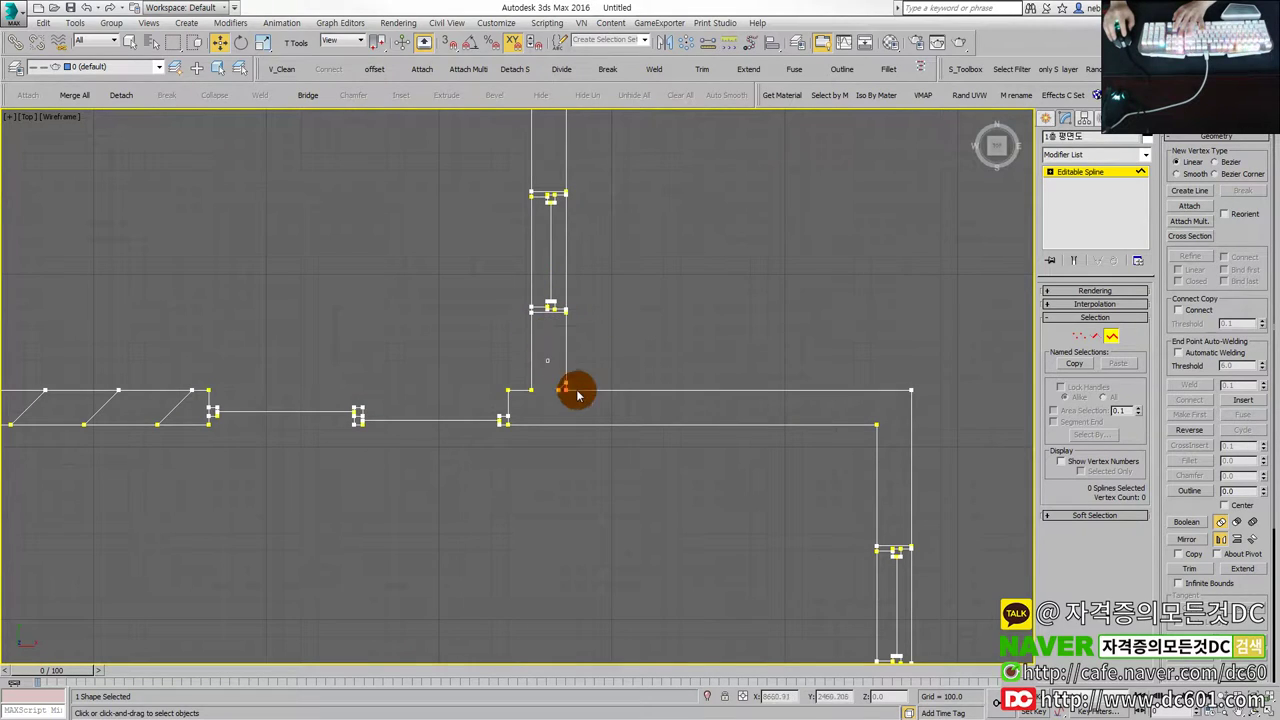
{"action": "scroll", "coordinate": [577, 396], "scroll_direction": "down", "scroll_amount": 3}
{"action": "scroll", "coordinate": [797, 477], "scroll_direction": "down", "scroll_amount": 2}
{"action": "scroll", "coordinate": [586, 406], "scroll_direction": "up", "scroll_amount": 2}
{"action": "scroll", "coordinate": [589, 400], "scroll_direction": "down", "scroll_amount": 1}
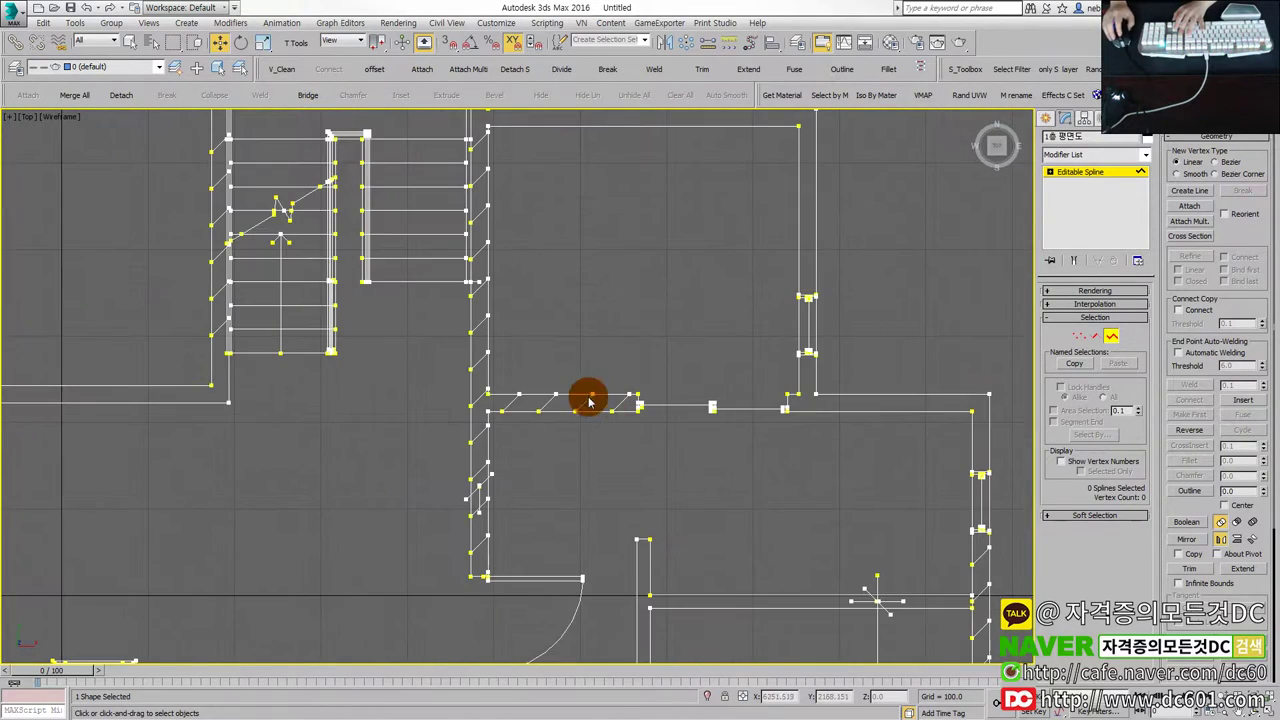
{"action": "left_click_drag", "start_coordinate": [514, 343], "coordinate": [640, 437]}
{"action": "key", "text": "Delete"}
Check the zigzag splines further left and around the stairs, leaving them unchanged.
{"action": "left_click_drag", "start_coordinate": [414, 371], "coordinate": [563, 451]}
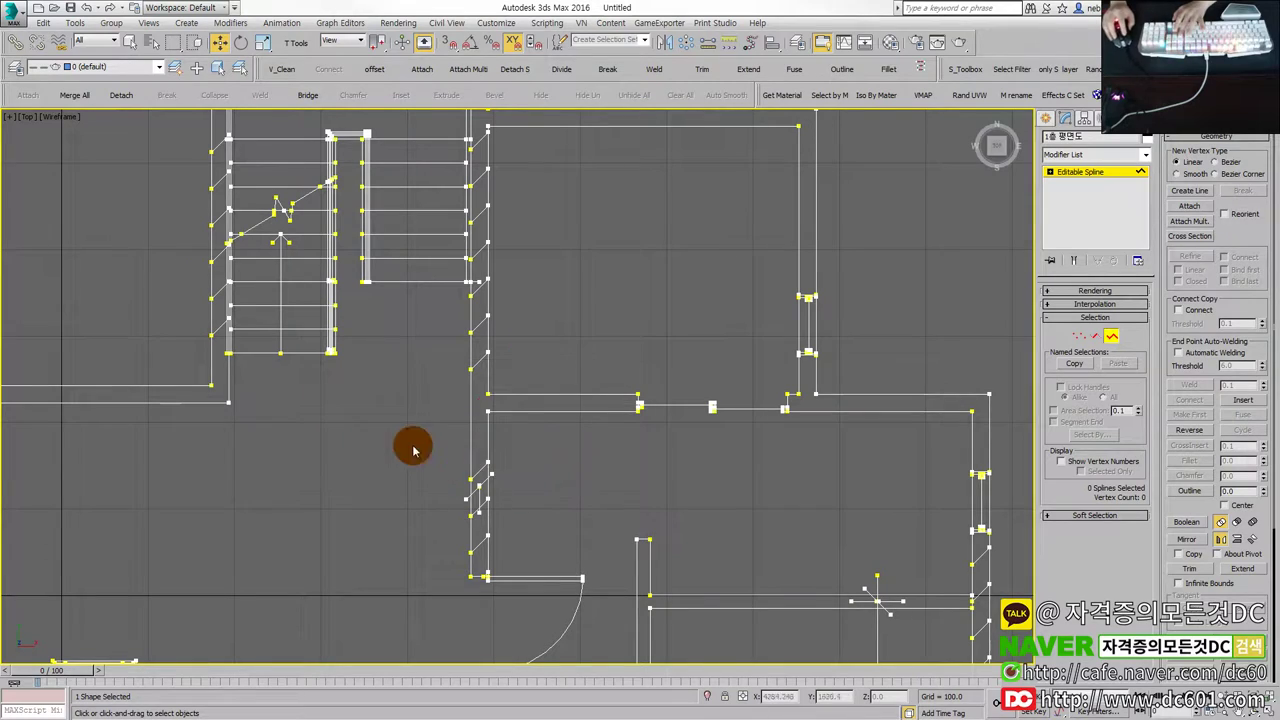
{"action": "left_click_drag", "start_coordinate": [414, 450], "coordinate": [540, 530]}
{"action": "middle_click_drag", "start_coordinate": [545, 528], "coordinate": [610, 487]}
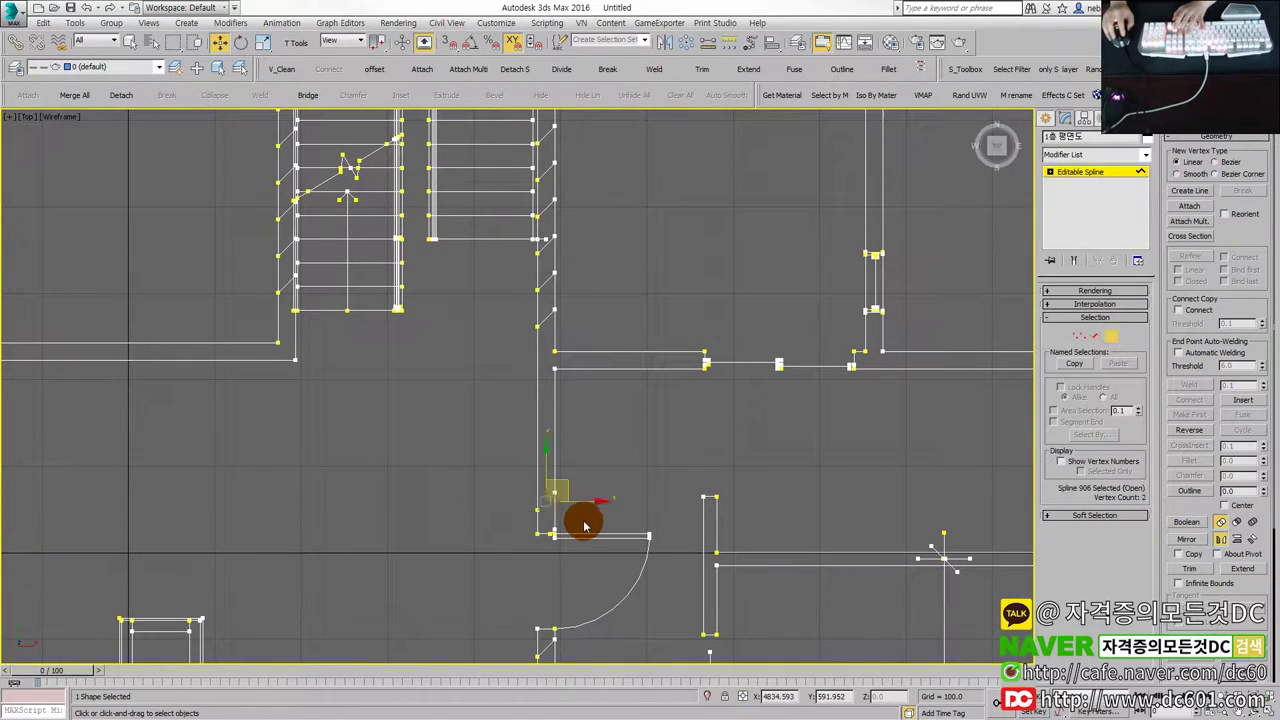
{"action": "middle_click_drag", "start_coordinate": [537, 434], "coordinate": [581, 569]}
{"action": "left_click_drag", "start_coordinate": [566, 420], "coordinate": [654, 483]}
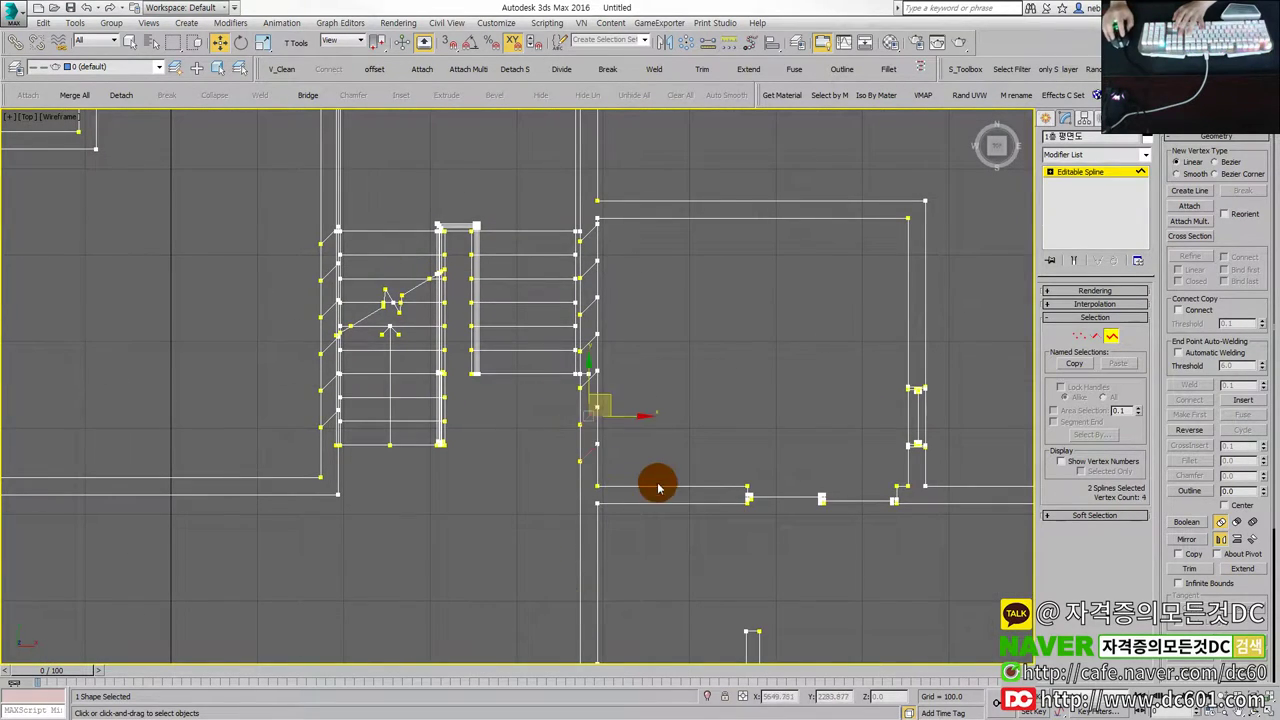
{"action": "left_click", "coordinate": [530, 436]}
{"action": "scroll", "coordinate": [491, 437], "scroll_direction": "down", "scroll_amount": 2}
{"action": "scroll", "coordinate": [437, 314], "scroll_direction": "up", "scroll_amount": 3}
{"action": "scroll", "coordinate": [514, 534], "scroll_direction": "down", "scroll_amount": 3}
{"action": "scroll", "coordinate": [518, 596], "scroll_direction": "up", "scroll_amount": 2}
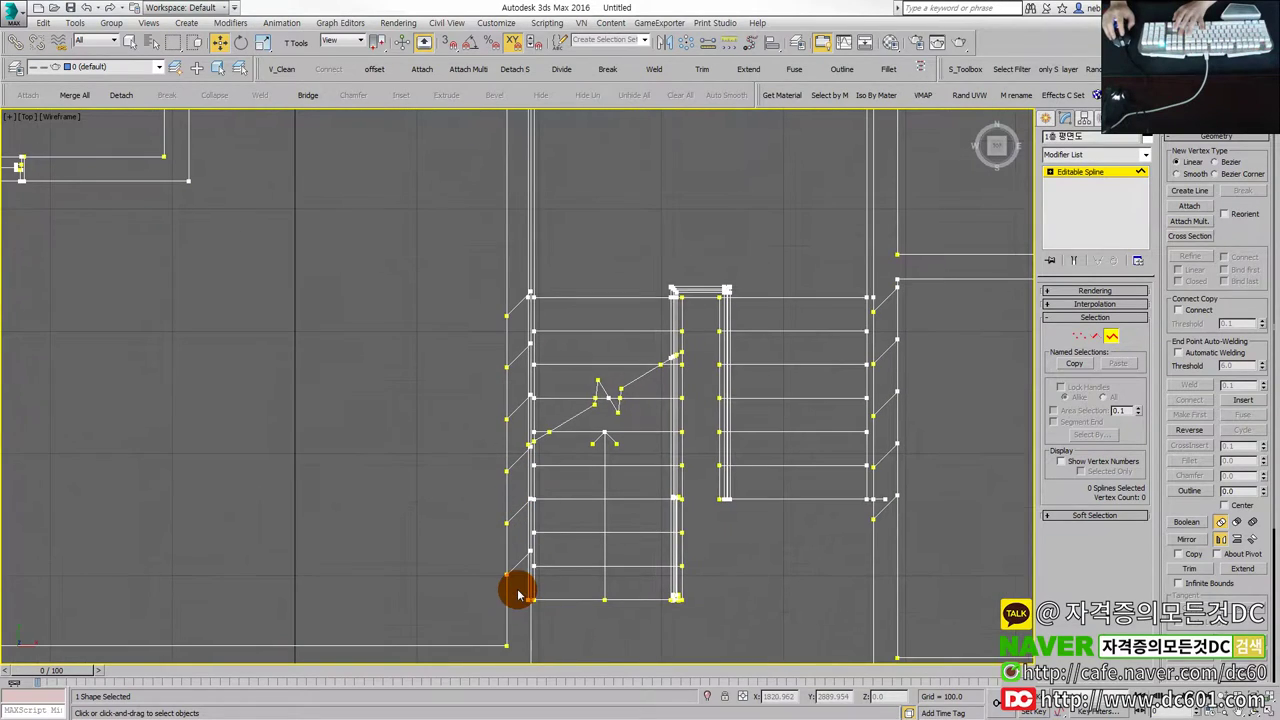
{"action": "middle_click_drag", "start_coordinate": [683, 455], "coordinate": [576, 455]}
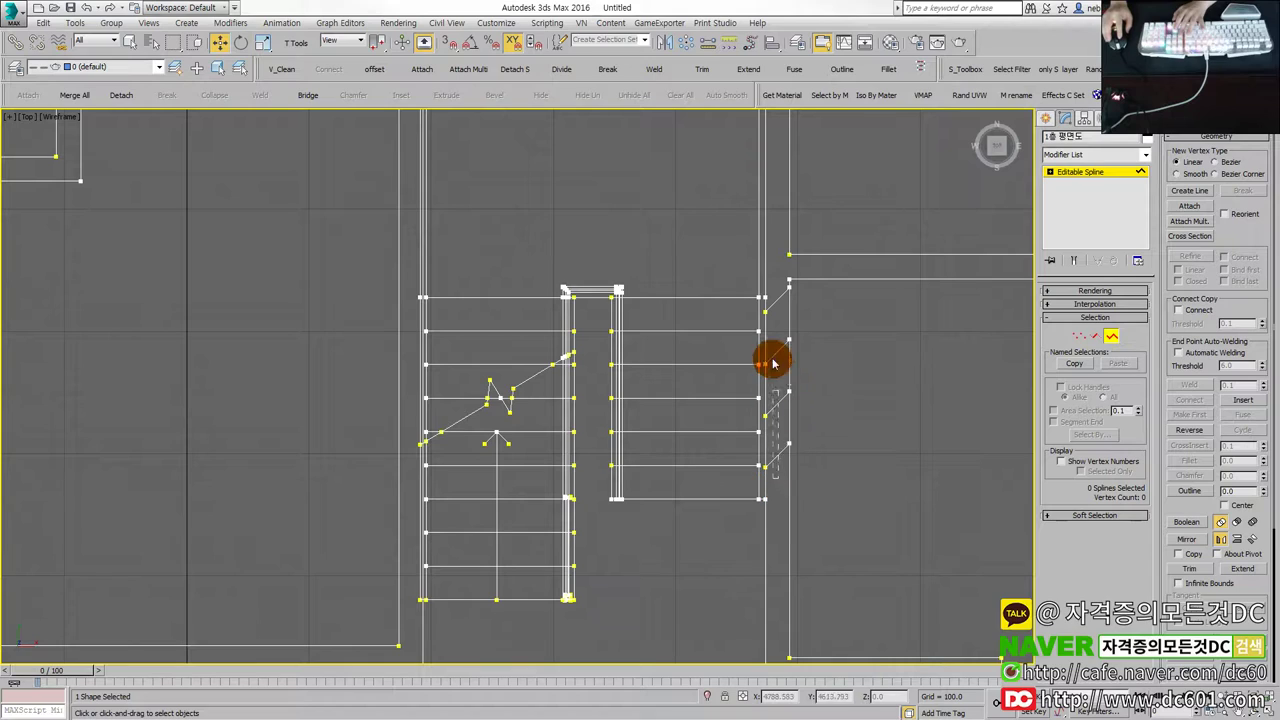
{"action": "scroll", "coordinate": [820, 430], "scroll_direction": "down", "scroll_amount": 4}
{"action": "scroll", "coordinate": [845, 480], "scroll_direction": "up", "scroll_amount": 2}
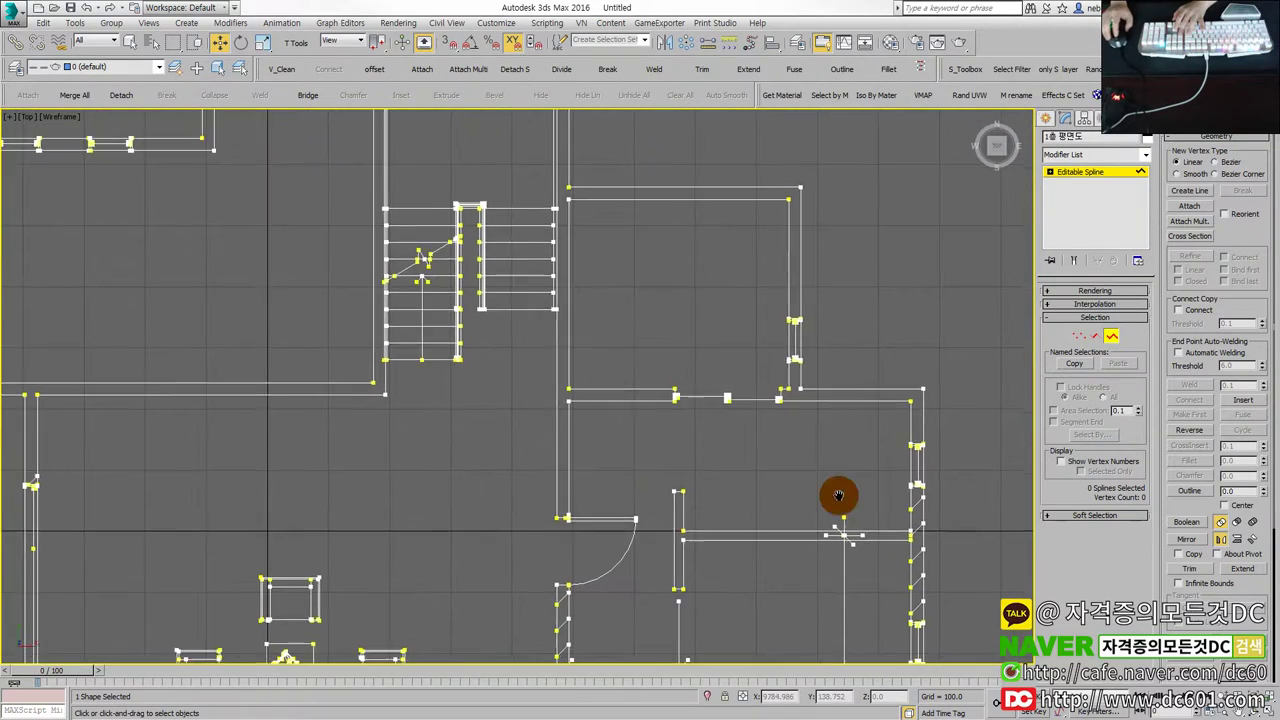
Delete the small cross spline and its vertical line near the door on the right wall.
{"action": "middle_click_drag", "start_coordinate": [838, 495], "coordinate": [783, 328]}
{"action": "scroll", "coordinate": [783, 328], "scroll_direction": "up", "scroll_amount": 2}
{"action": "scroll", "coordinate": [777, 489], "scroll_direction": "down", "scroll_amount": 2}
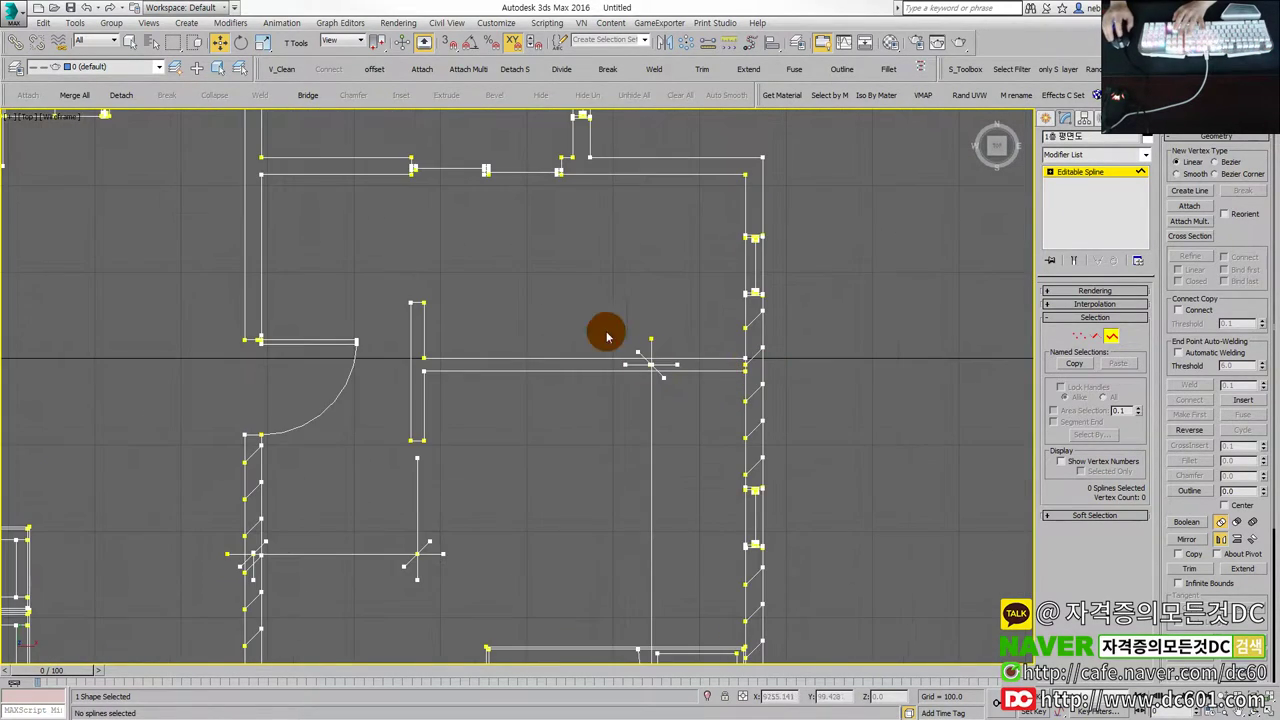
{"action": "left_click", "coordinate": [651, 360]}
{"action": "key", "text": "Delete"}
{"action": "left_click", "coordinate": [651, 433]}
{"action": "key", "text": "Delete"}
Delete the inner rectangle splines in the lower part of the plan.
{"action": "left_click_drag", "start_coordinate": [720, 314], "coordinate": [823, 366]}
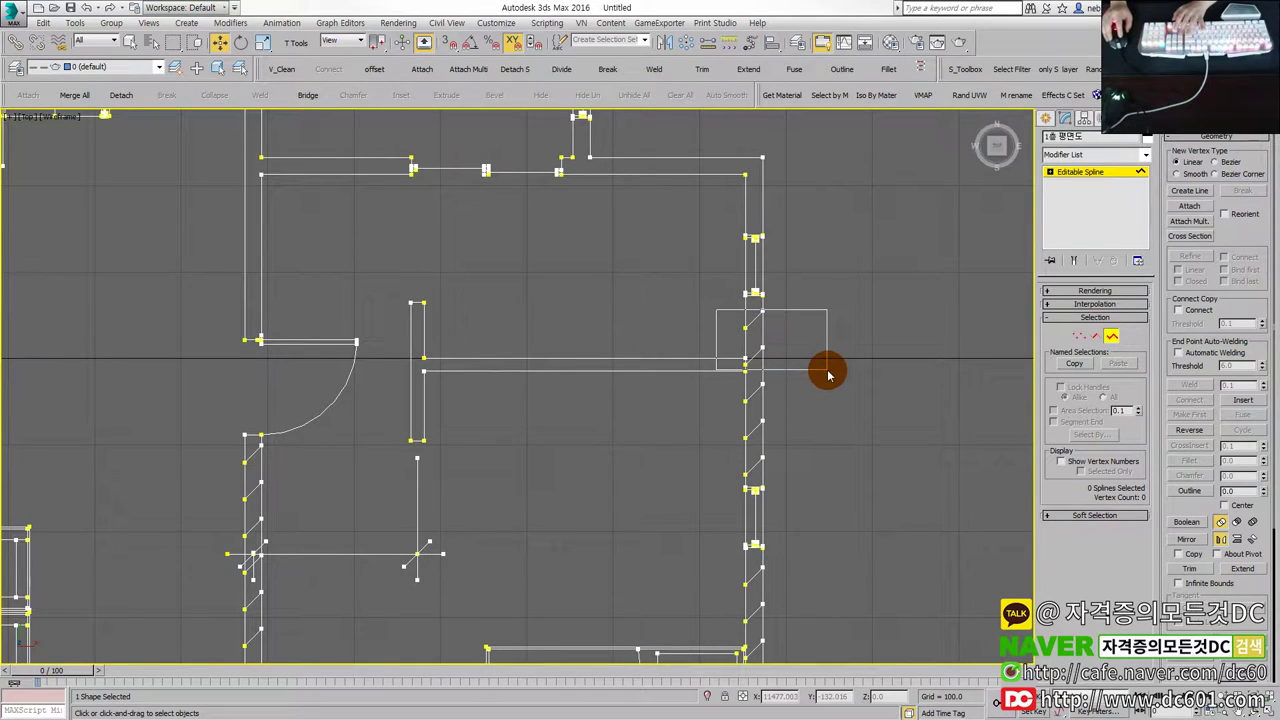
{"action": "scroll", "coordinate": [800, 355], "scroll_direction": "up", "scroll_amount": 1}
{"action": "middle_click_drag", "start_coordinate": [749, 512], "coordinate": [741, 443]}
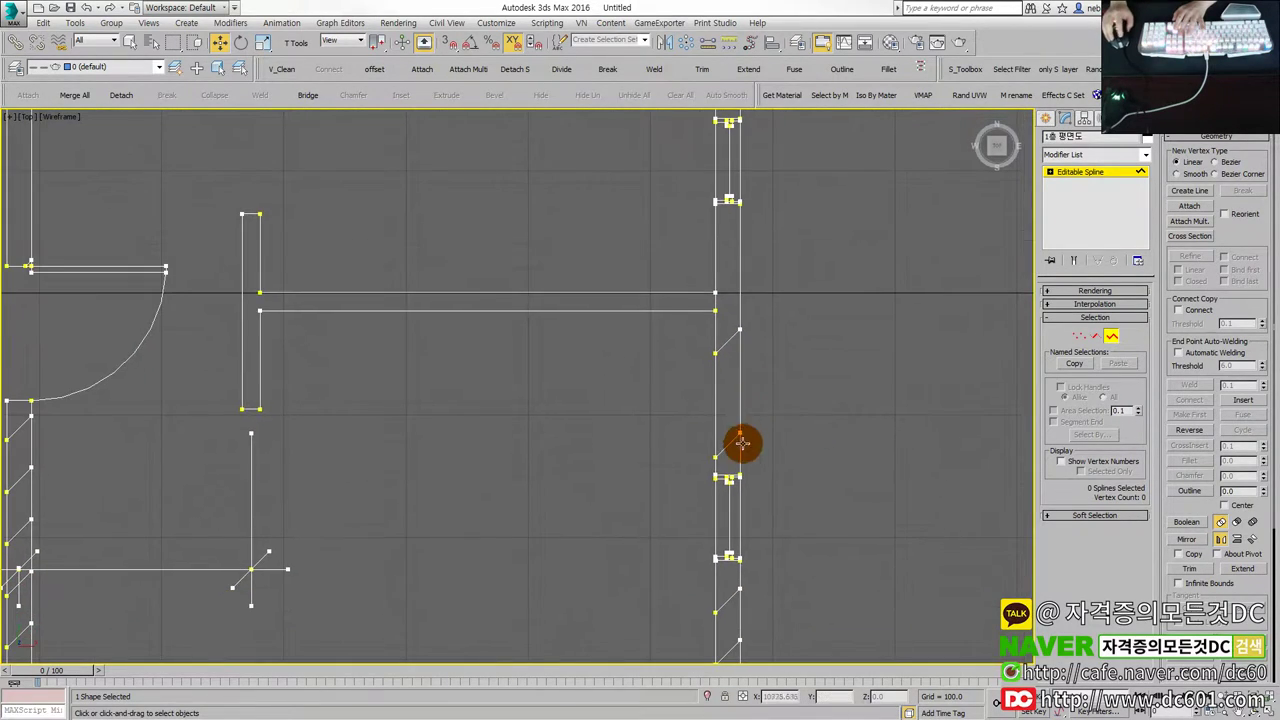
{"action": "middle_click_drag", "start_coordinate": [802, 588], "coordinate": [766, 420]}
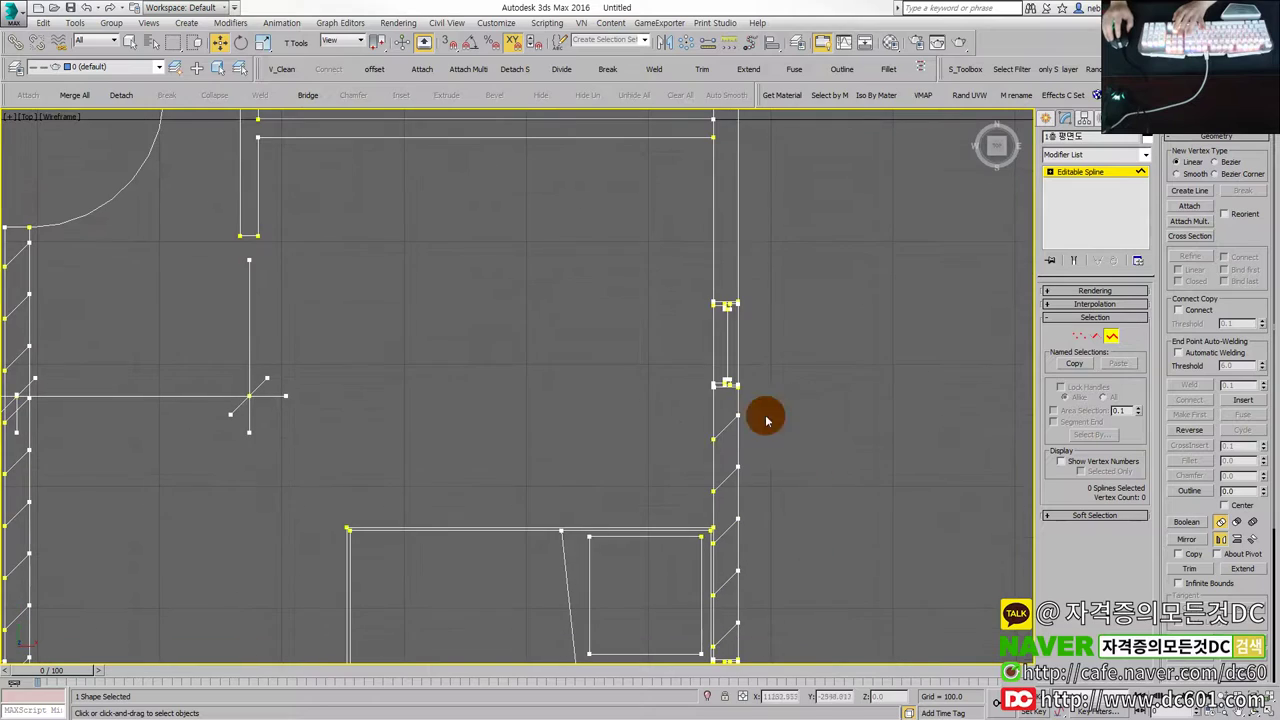
{"action": "scroll", "coordinate": [829, 557], "scroll_direction": "down", "scroll_amount": 2}
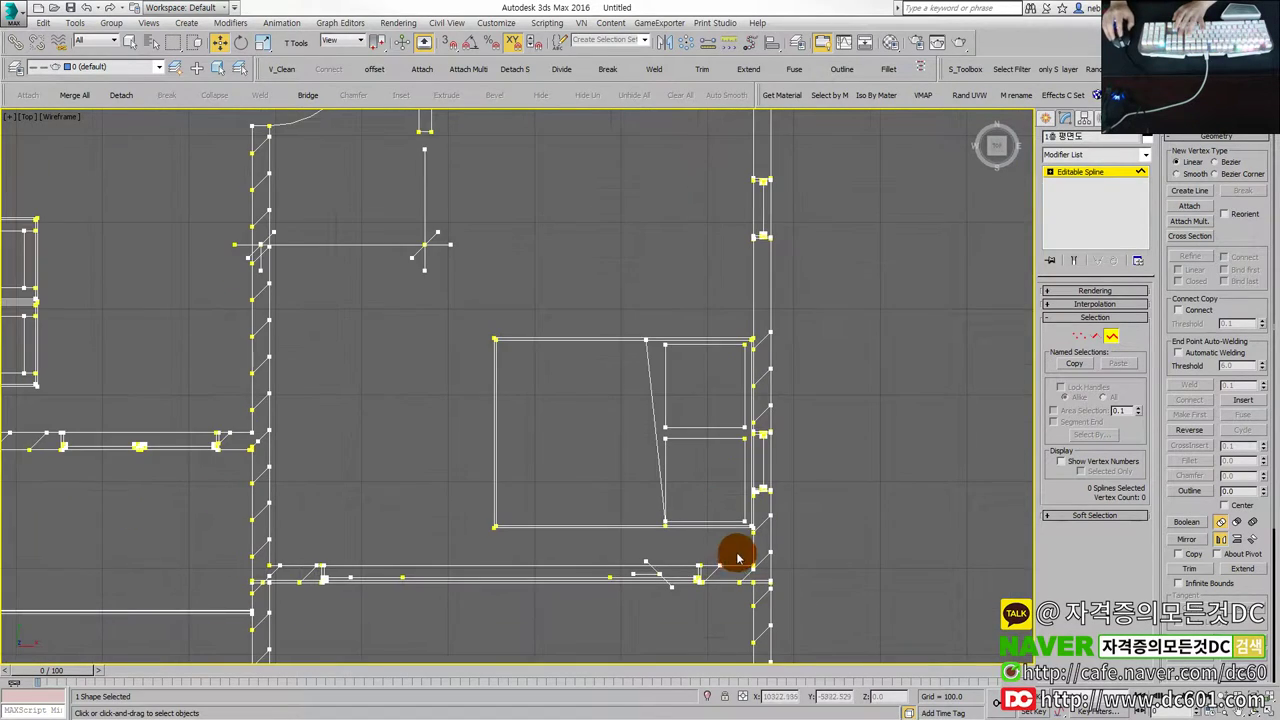
{"action": "left_click_drag", "start_coordinate": [412, 330], "coordinate": [412, 330]}
{"action": "key", "text": "Delete"}
Inspect the splines along the right wall segment, clearing each trial selection.
{"action": "left_click_drag", "start_coordinate": [636, 350], "coordinate": [848, 490]}
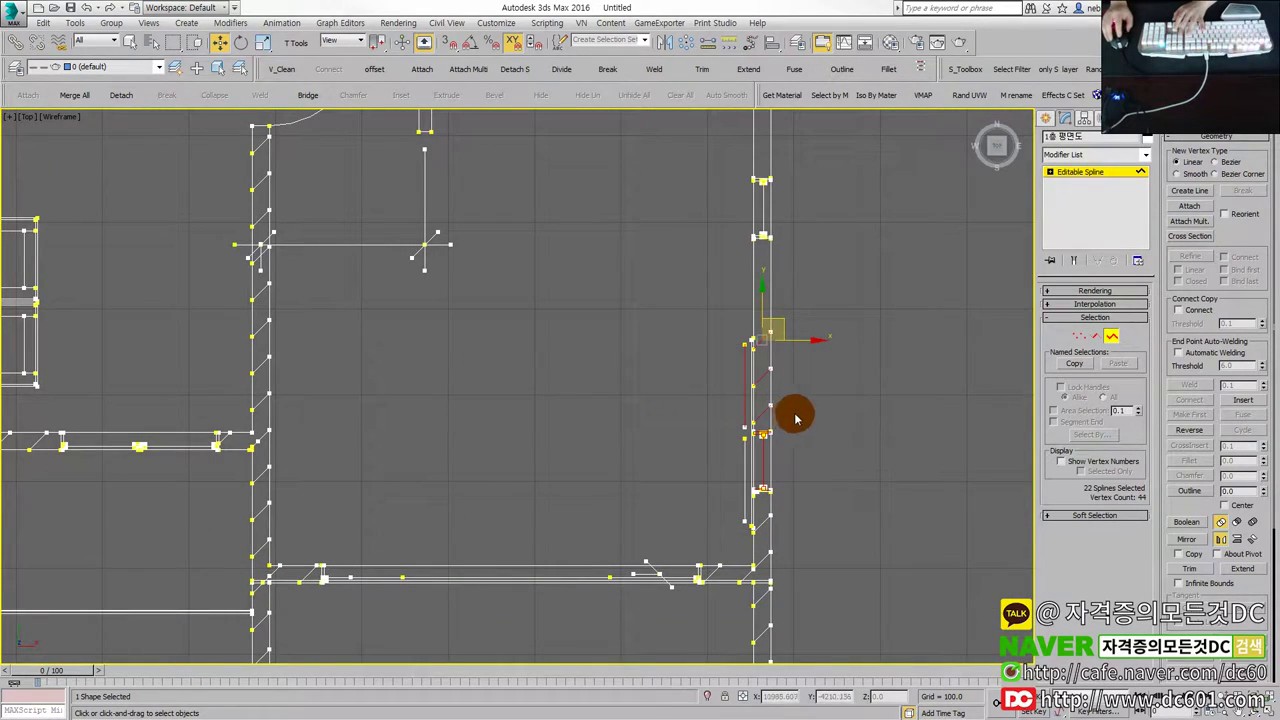
{"action": "scroll", "coordinate": [710, 350], "scroll_direction": "up", "scroll_amount": 2}
{"action": "left_click_drag", "start_coordinate": [695, 303], "coordinate": [886, 436]}
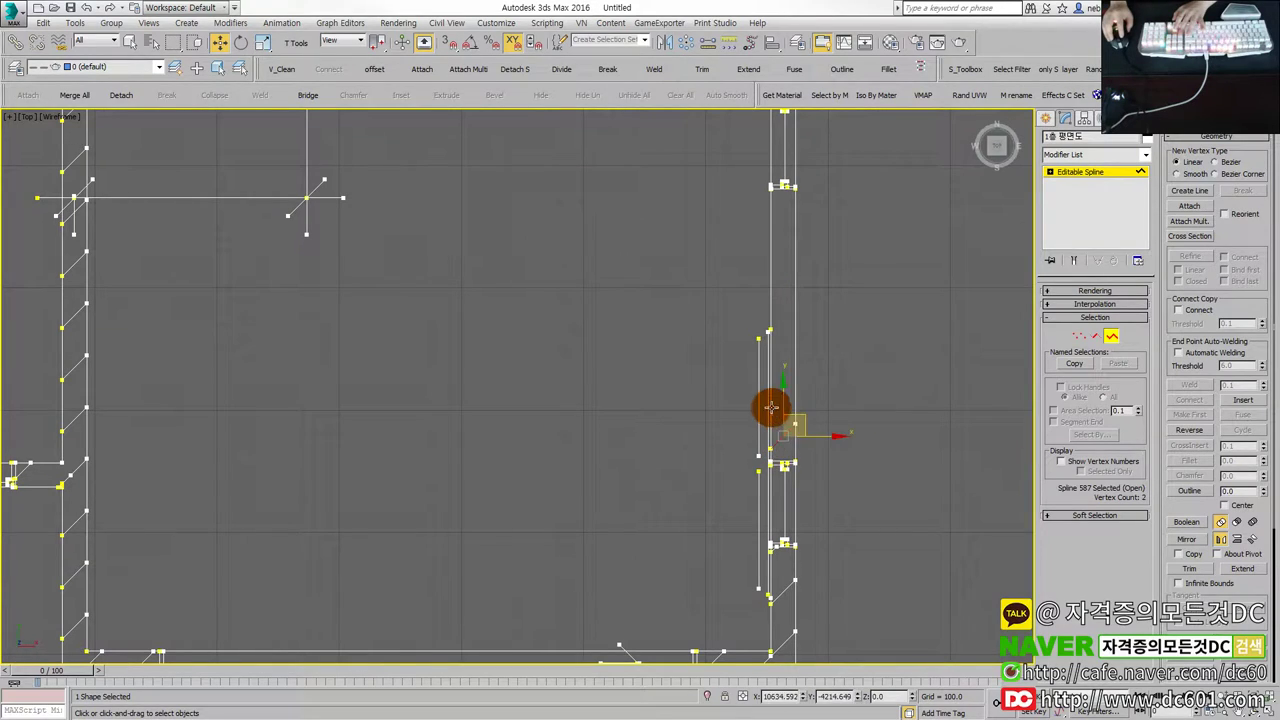
{"action": "left_click", "coordinate": [742, 414]}
{"action": "scroll", "coordinate": [742, 414], "scroll_direction": "up", "scroll_amount": 2}
{"action": "left_click", "coordinate": [764, 322]}
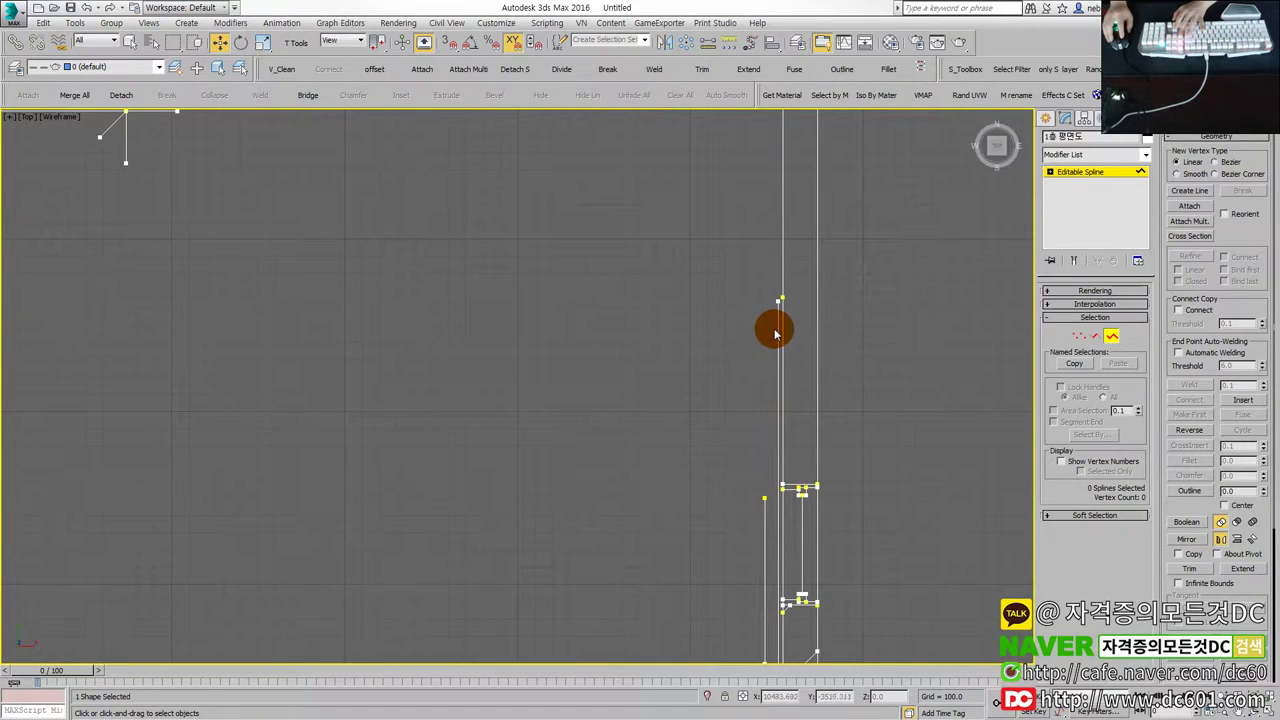
{"action": "scroll", "coordinate": [760, 460], "scroll_direction": "down", "scroll_amount": 2}
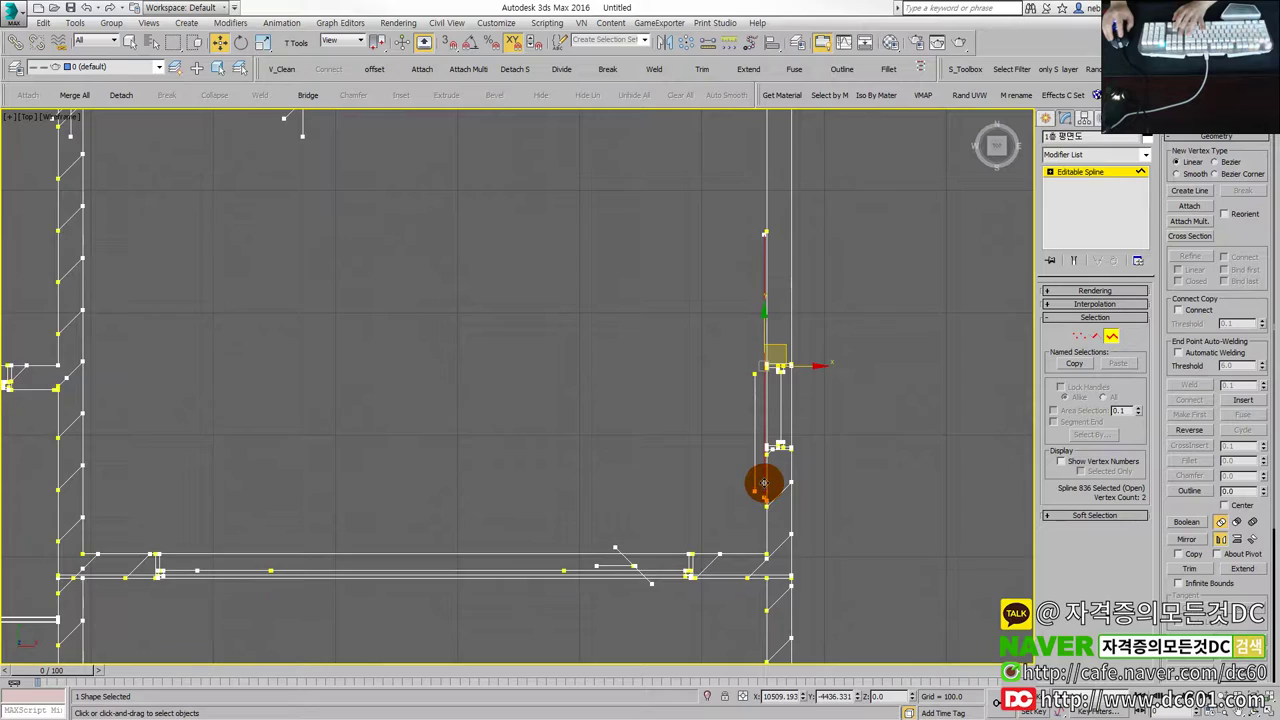
{"action": "left_click", "coordinate": [763, 484]}
{"action": "scroll", "coordinate": [755, 505], "scroll_direction": "up", "scroll_amount": 1}
{"action": "scroll", "coordinate": [765, 510], "scroll_direction": "up", "scroll_amount": 1}
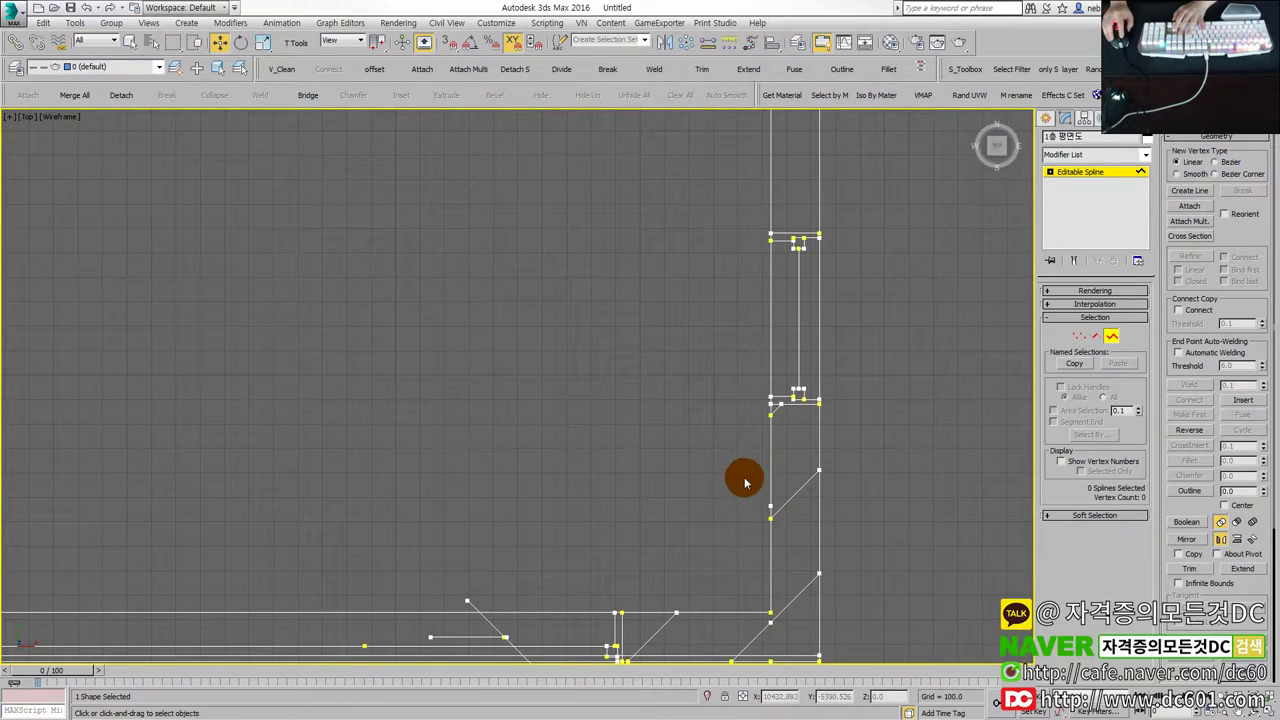
{"action": "scroll", "coordinate": [744, 482], "scroll_direction": "down", "scroll_amount": 1}
{"action": "scroll", "coordinate": [745, 435], "scroll_direction": "down", "scroll_amount": 1}
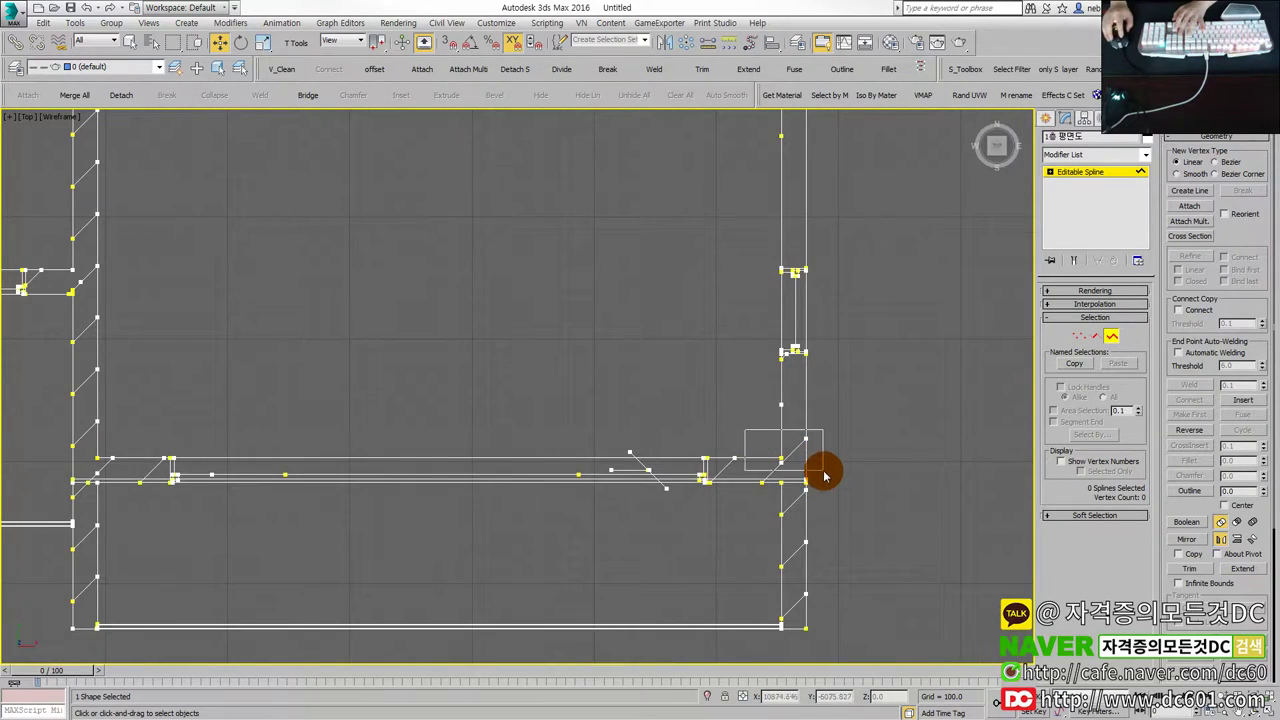
{"action": "left_click", "coordinate": [790, 503]}
{"action": "scroll", "coordinate": [796, 490], "scroll_direction": "up", "scroll_amount": 1}
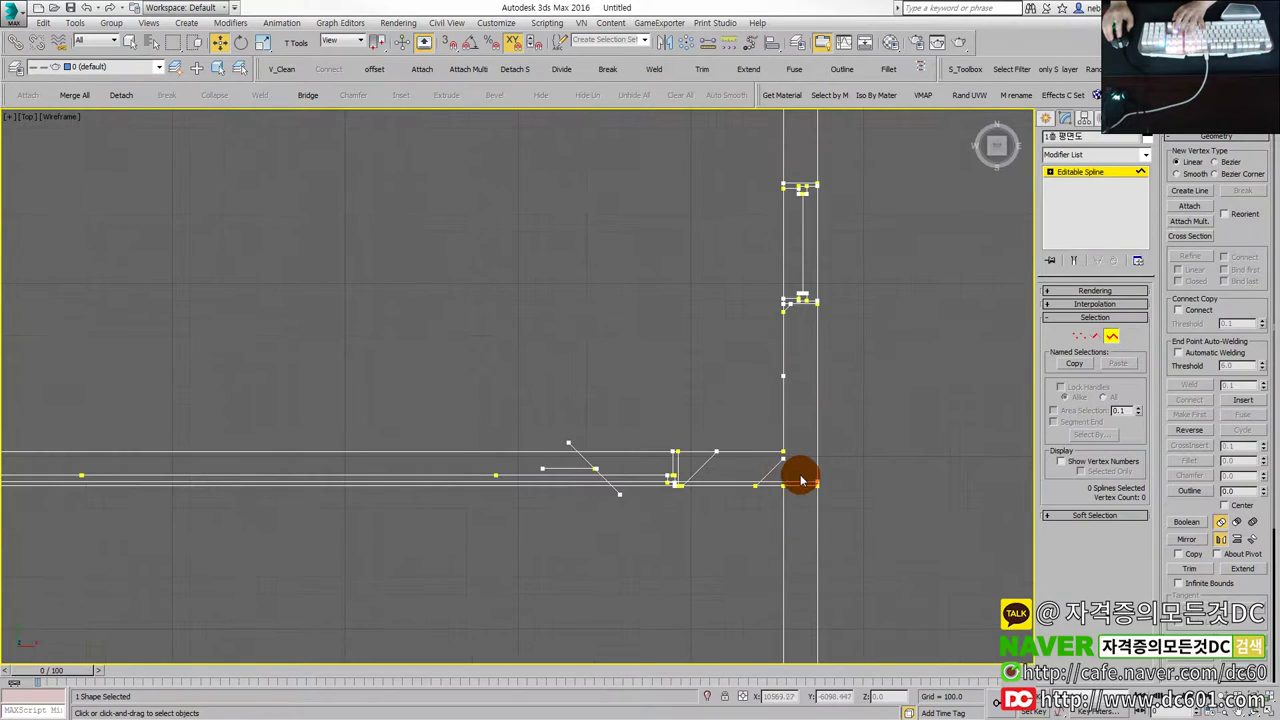
Check the vertices at the lower wall corner junction, clearing each selection.
{"action": "left_click_drag", "start_coordinate": [482, 408], "coordinate": [625, 536]}
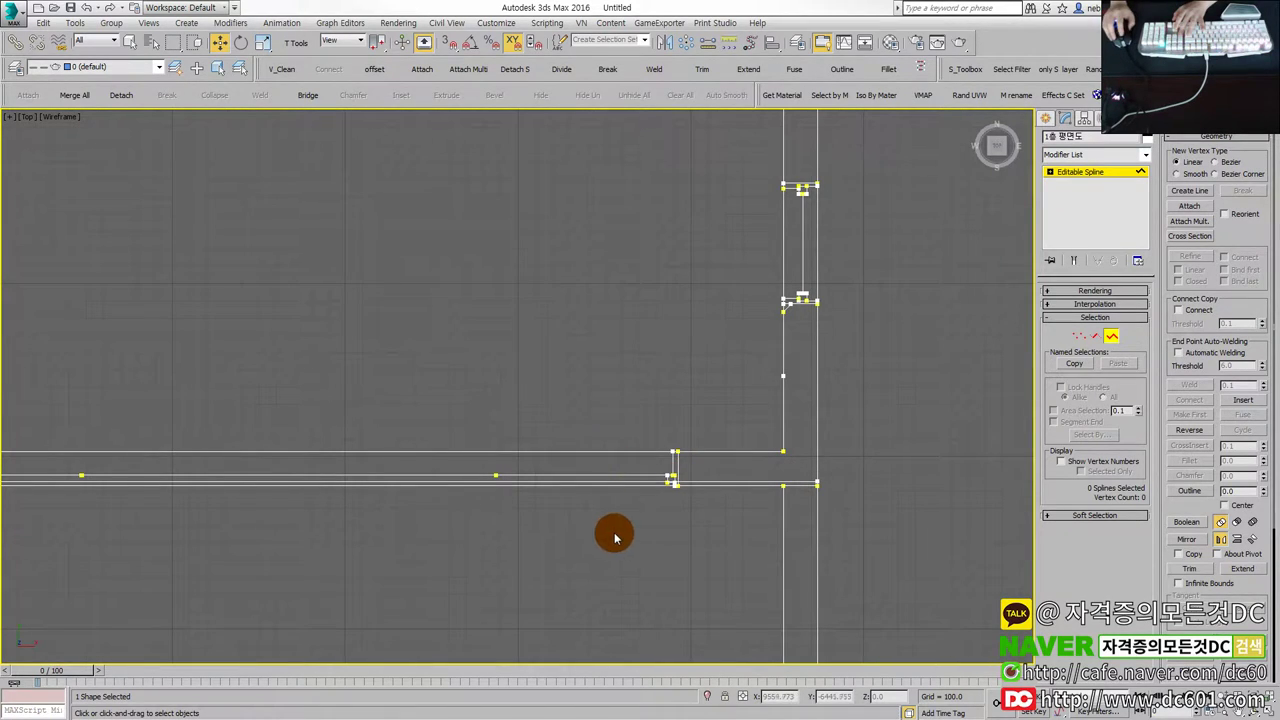
{"action": "scroll", "coordinate": [609, 531], "scroll_direction": "down", "scroll_amount": 1}
{"action": "mouse_move", "coordinate": [609, 531]}
{"action": "middle_mouse_down"}
{"action": "mouse_move", "coordinate": [793, 505]}
{"action": "mouse_move", "coordinate": [523, 491]}
{"action": "mouse_move", "coordinate": [523, 508]}
{"action": "middle_mouse_up"}
{"action": "scroll", "coordinate": [481, 487], "scroll_direction": "up", "scroll_amount": 1}
{"action": "left_click_drag", "start_coordinate": [528, 512], "coordinate": [631, 548]}
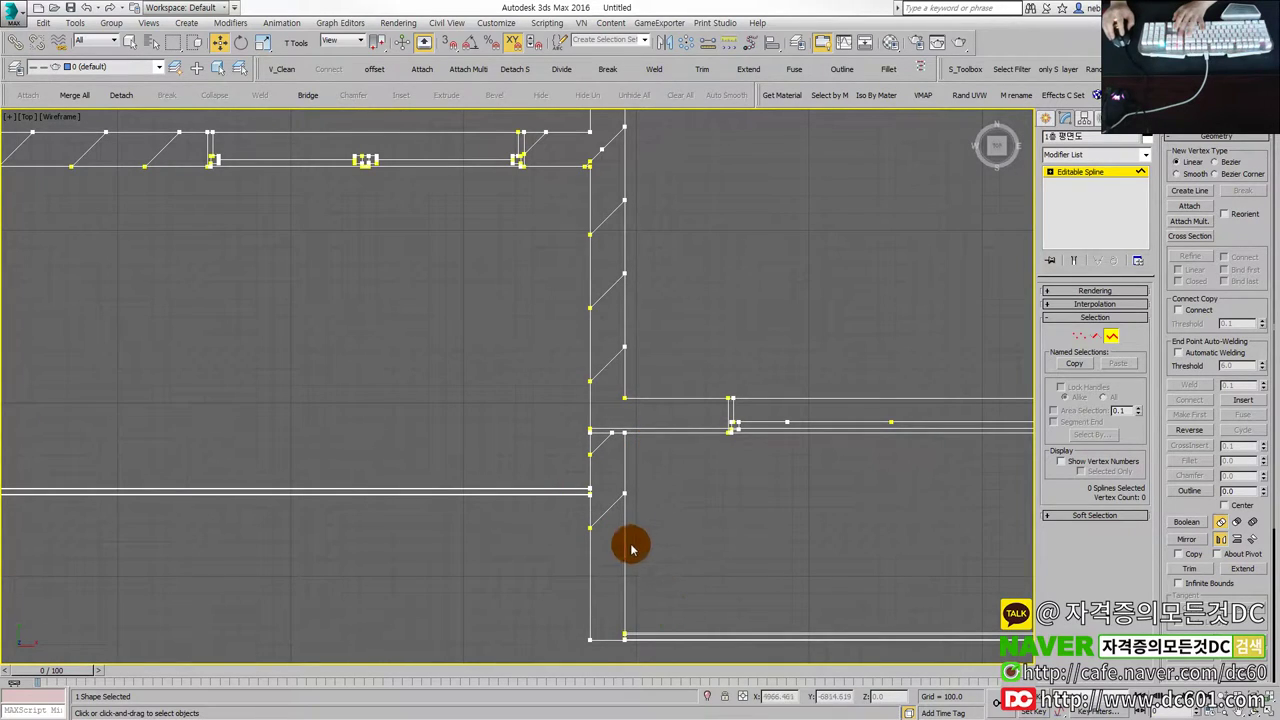
{"action": "left_click", "coordinate": [598, 447]}
{"action": "middle_click_drag", "start_coordinate": [624, 438], "coordinate": [633, 552]}
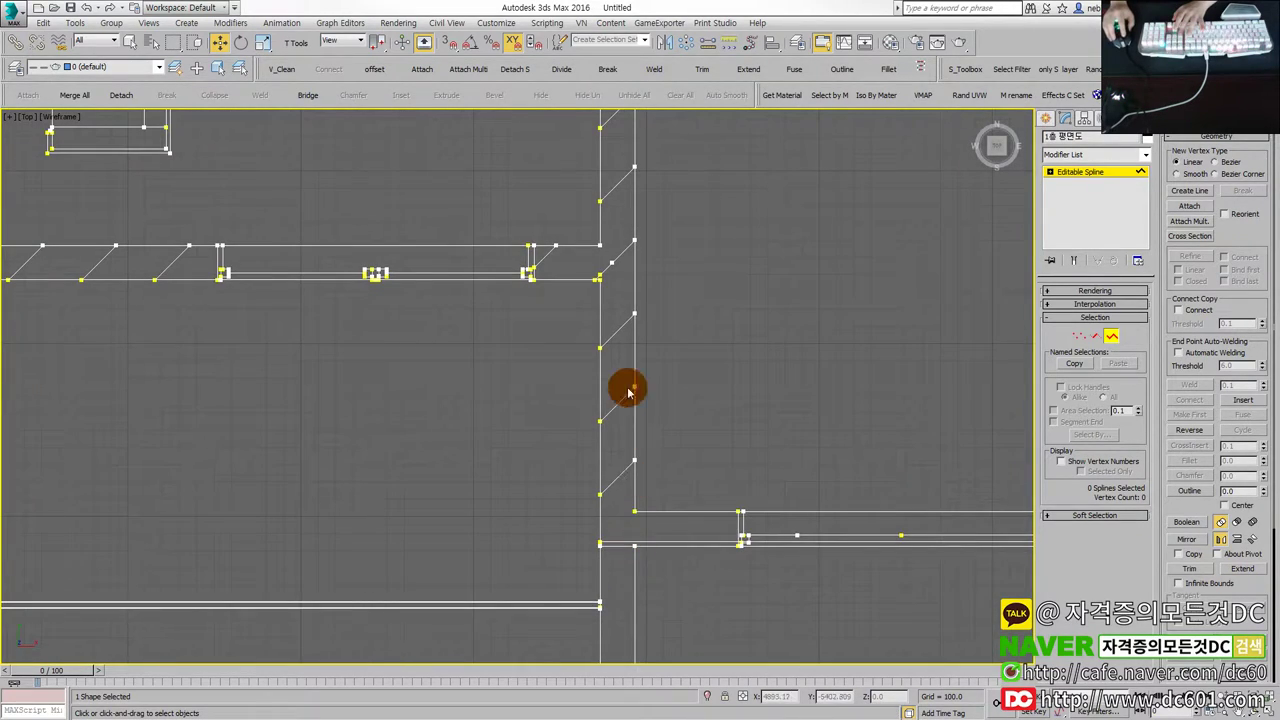
{"action": "middle_click_drag", "start_coordinate": [618, 312], "coordinate": [623, 528]}
{"action": "left_click_drag", "start_coordinate": [571, 400], "coordinate": [737, 486]}
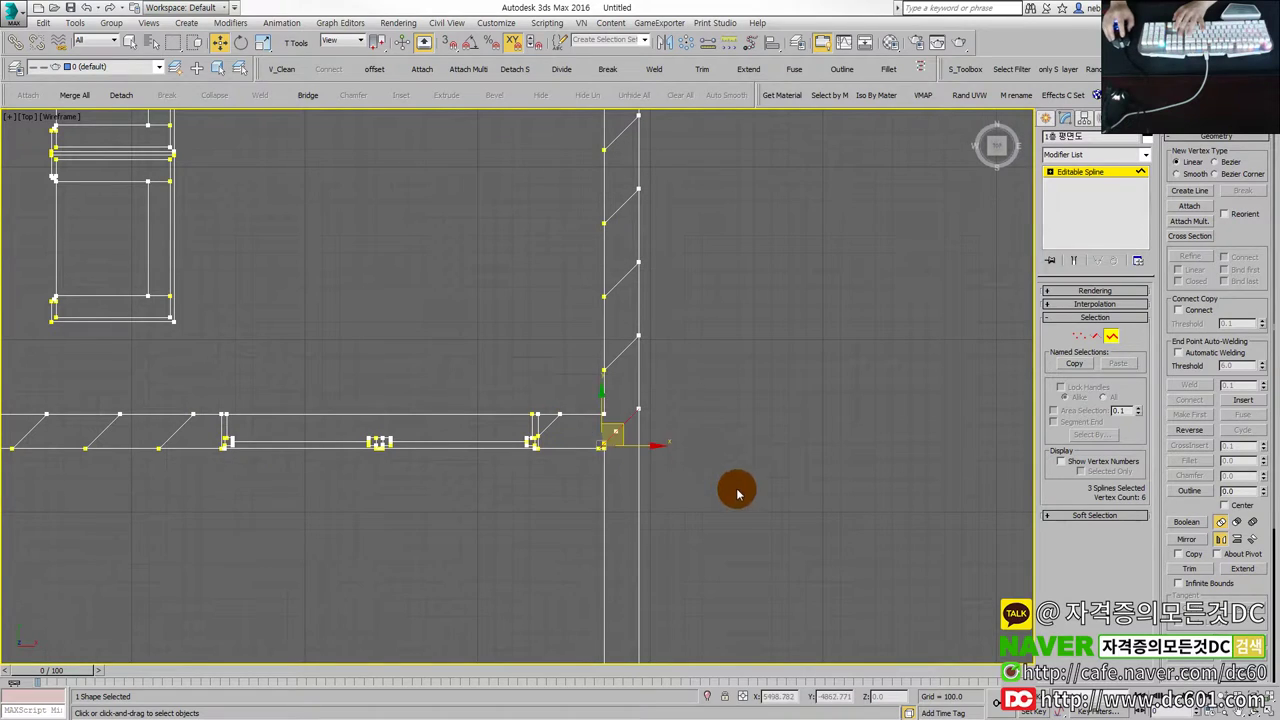
{"action": "left_click", "coordinate": [668, 422]}
Follow the wall down to the door, checking the vertices beside it.
{"action": "middle_click_drag", "start_coordinate": [668, 422], "coordinate": [661, 552]}
{"action": "left_click_drag", "start_coordinate": [566, 450], "coordinate": [731, 529]}
{"action": "left_click", "coordinate": [649, 459]}
{"action": "middle_click_drag", "start_coordinate": [649, 459], "coordinate": [636, 548]}
{"action": "left_click_drag", "start_coordinate": [517, 400], "coordinate": [734, 543]}
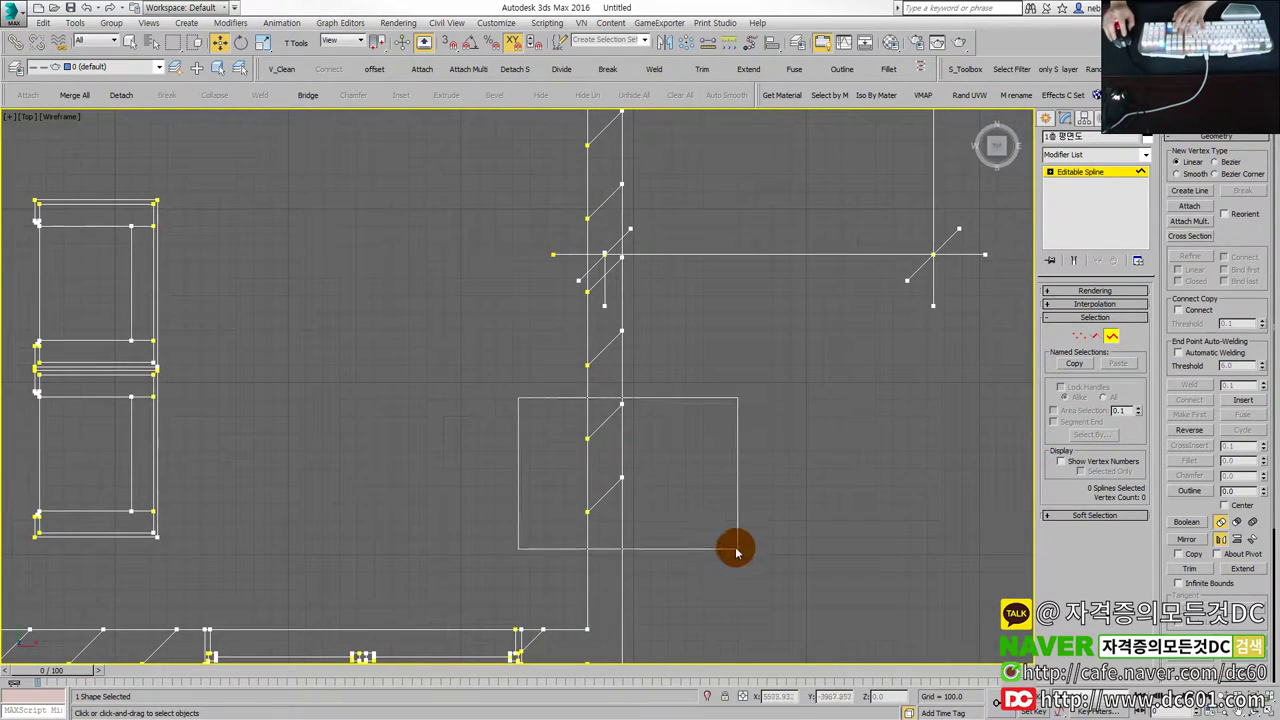
{"action": "middle_click_drag", "start_coordinate": [508, 246], "coordinate": [508, 374]}
{"action": "left_click_drag", "start_coordinate": [508, 374], "coordinate": [700, 543]}
{"action": "scroll", "coordinate": [700, 543], "scroll_direction": "down", "scroll_amount": 3}
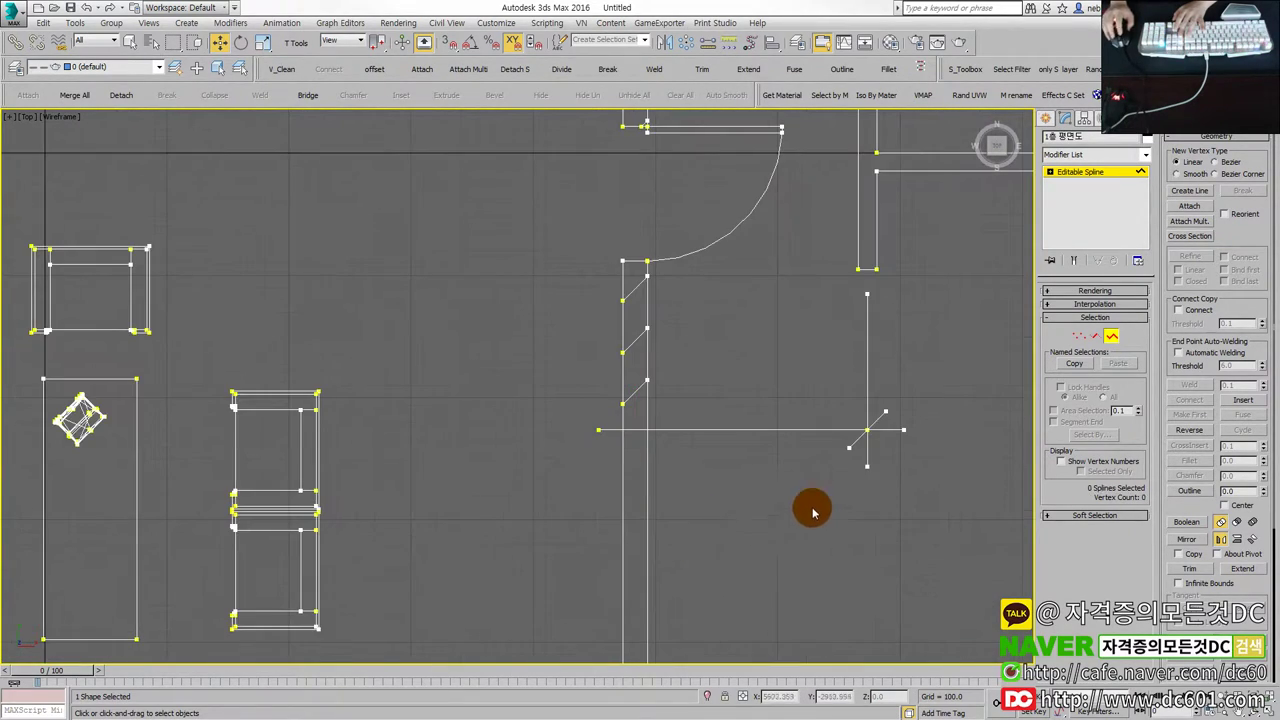
Delete the door-intersection lines and the zigzag wall segments by the door.
{"action": "left_click_drag", "start_coordinate": [880, 456], "coordinate": [798, 368]}
{"action": "key", "text": "Delete"}
{"action": "left_click_drag", "start_coordinate": [571, 337], "coordinate": [743, 429]}
{"action": "key", "text": "Delete"}
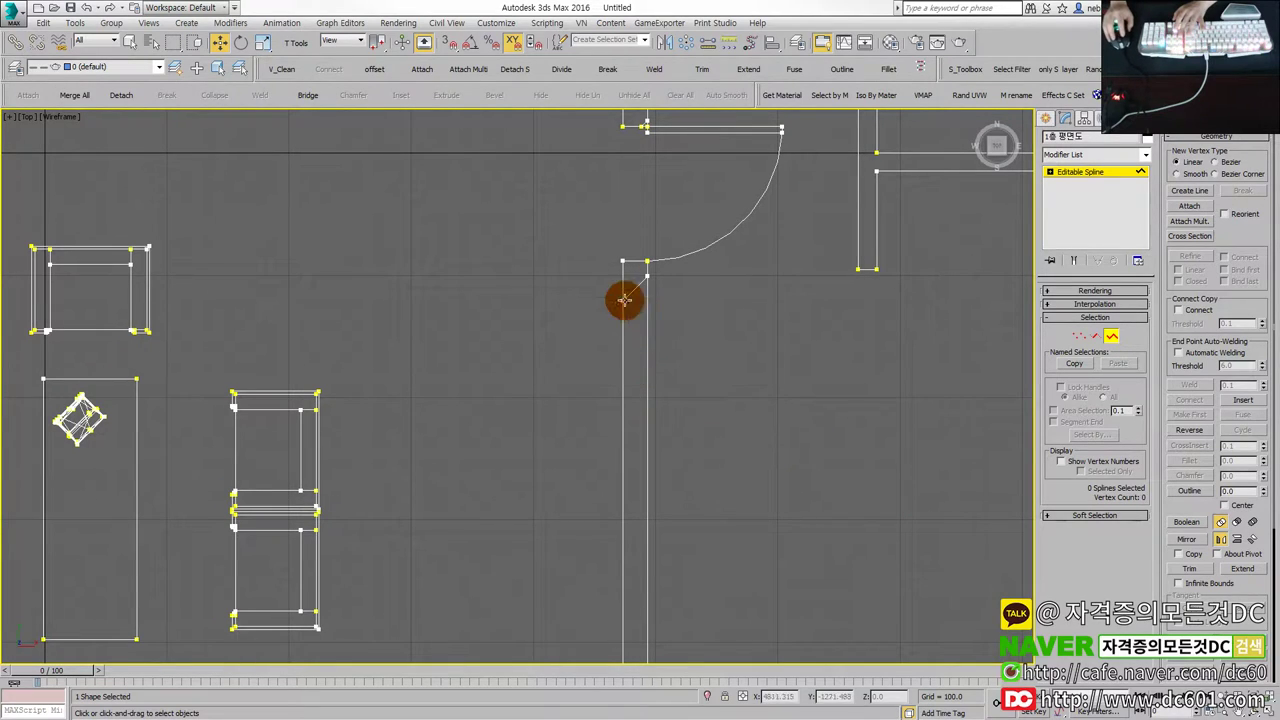
{"action": "left_click", "coordinate": [623, 297]}
{"action": "left_click", "coordinate": [779, 367]}
Select the stray diagonals at the lower-left wall corner, undo the last change, and zoom out.
{"action": "scroll", "coordinate": [700, 480], "scroll_direction": "down", "scroll_amount": 2}
{"action": "scroll", "coordinate": [663, 502], "scroll_direction": "up", "scroll_amount": 3}
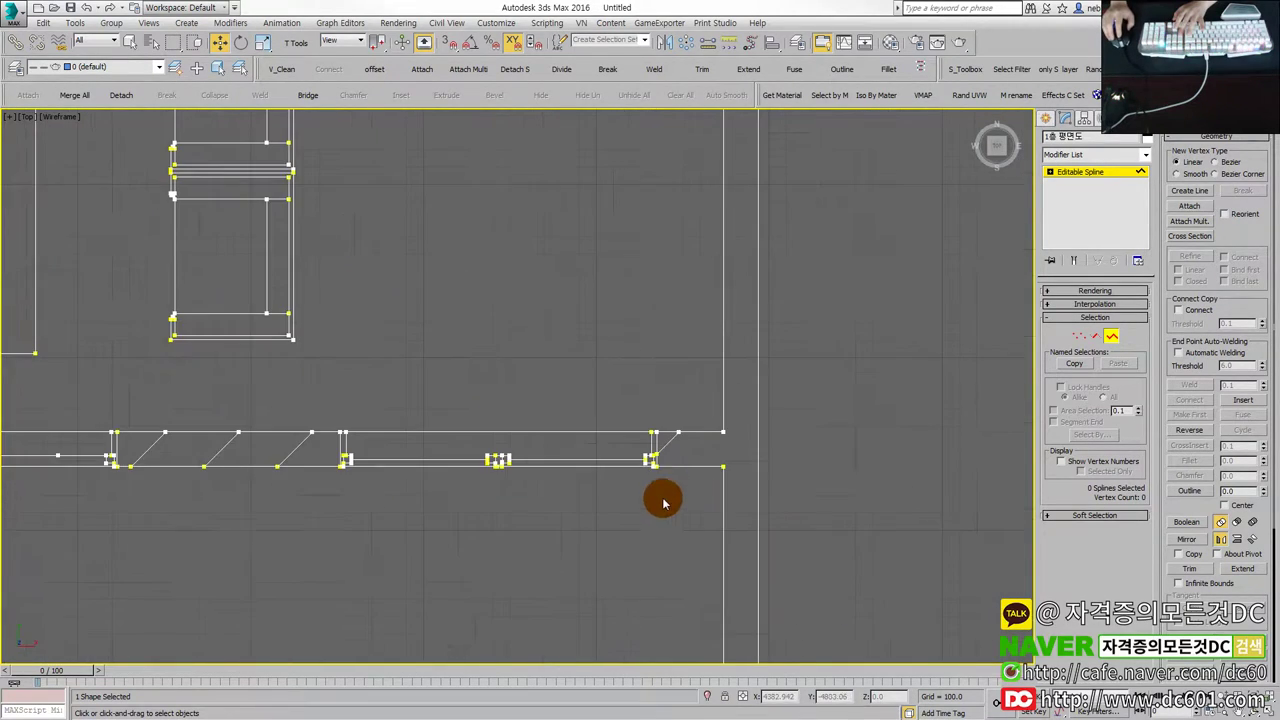
{"action": "scroll", "coordinate": [686, 463], "scroll_direction": "up", "scroll_amount": 2}
{"action": "scroll", "coordinate": [672, 460], "scroll_direction": "down", "scroll_amount": 2}
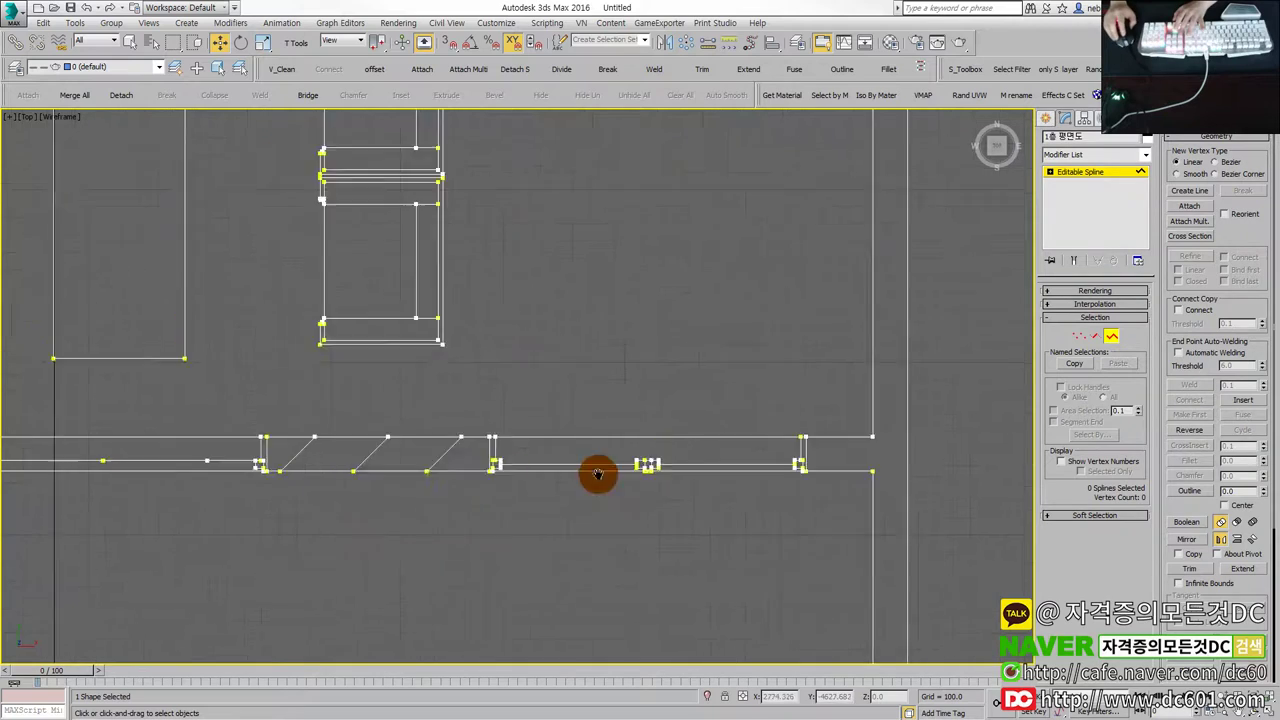
{"action": "scroll", "coordinate": [597, 474], "scroll_direction": "up", "scroll_amount": 2}
{"action": "scroll", "coordinate": [683, 486], "scroll_direction": "down", "scroll_amount": 2}
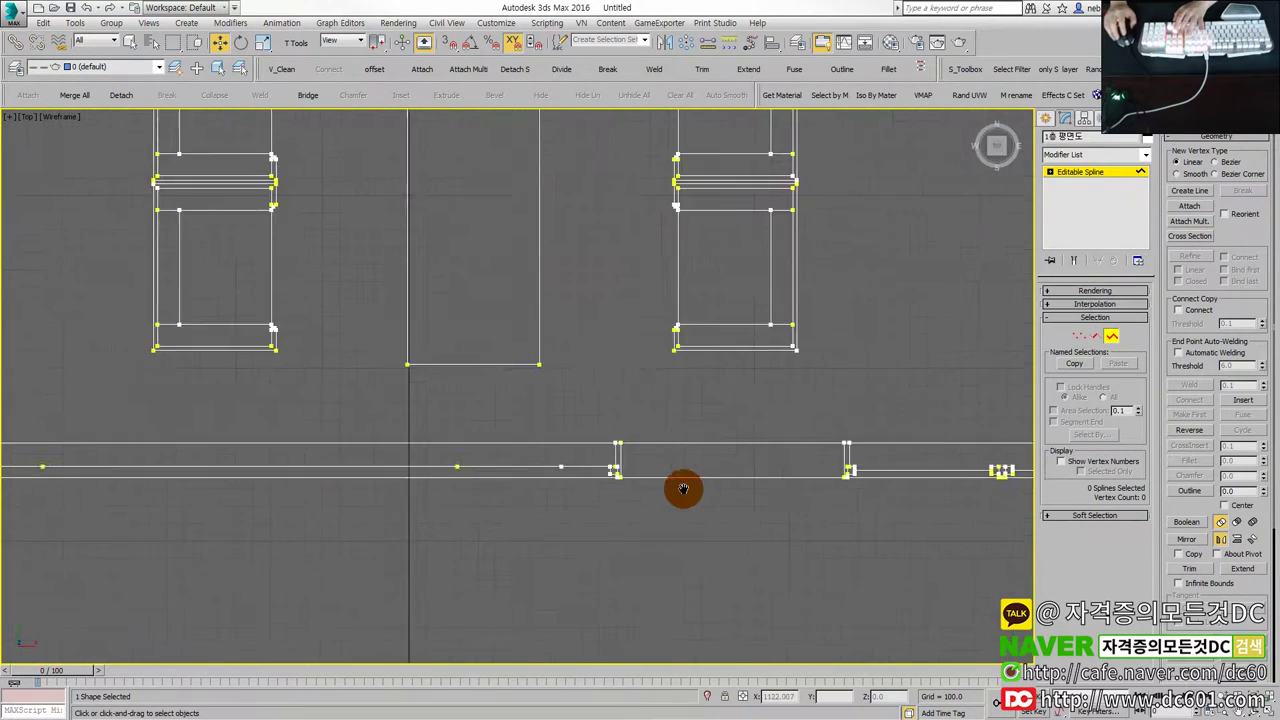
{"action": "scroll", "coordinate": [580, 489], "scroll_direction": "up", "scroll_amount": 1}
{"action": "scroll", "coordinate": [586, 486], "scroll_direction": "down", "scroll_amount": 2}
{"action": "scroll", "coordinate": [647, 460], "scroll_direction": "up", "scroll_amount": 2}
{"action": "scroll", "coordinate": [591, 531], "scroll_direction": "up", "scroll_amount": 2}
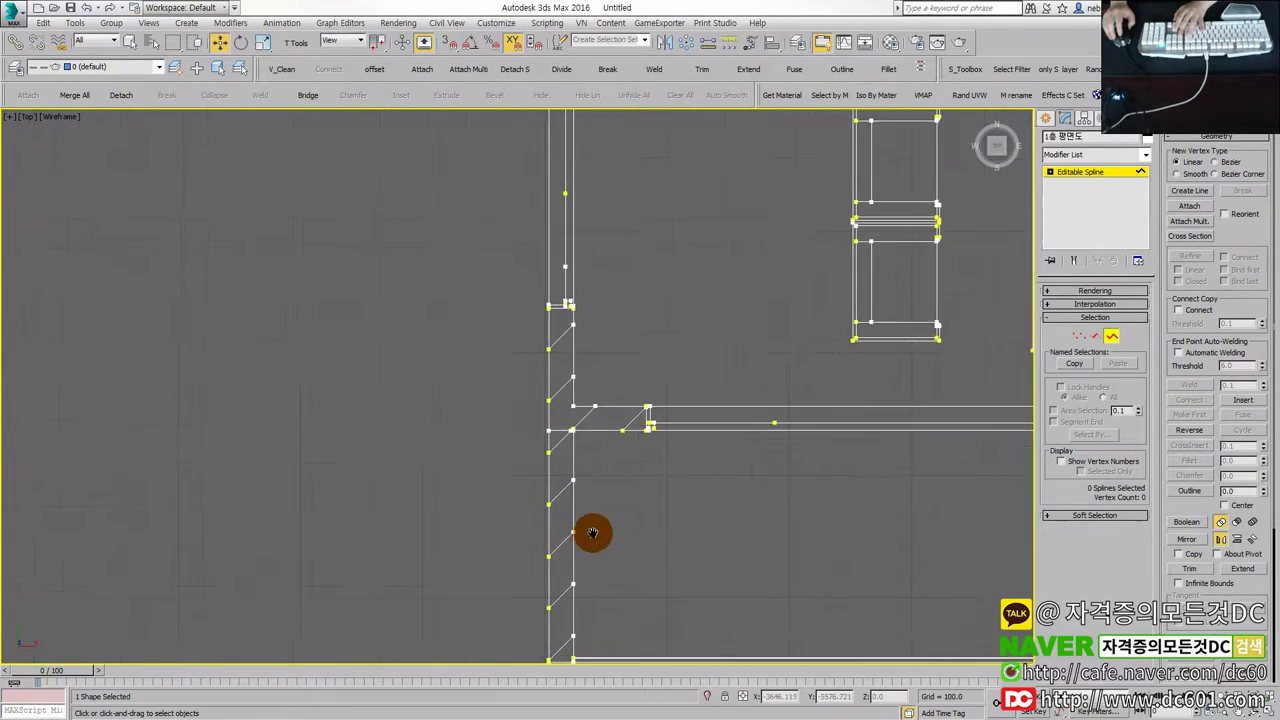
{"action": "scroll", "coordinate": [575, 572], "scroll_direction": "up", "scroll_amount": 2}
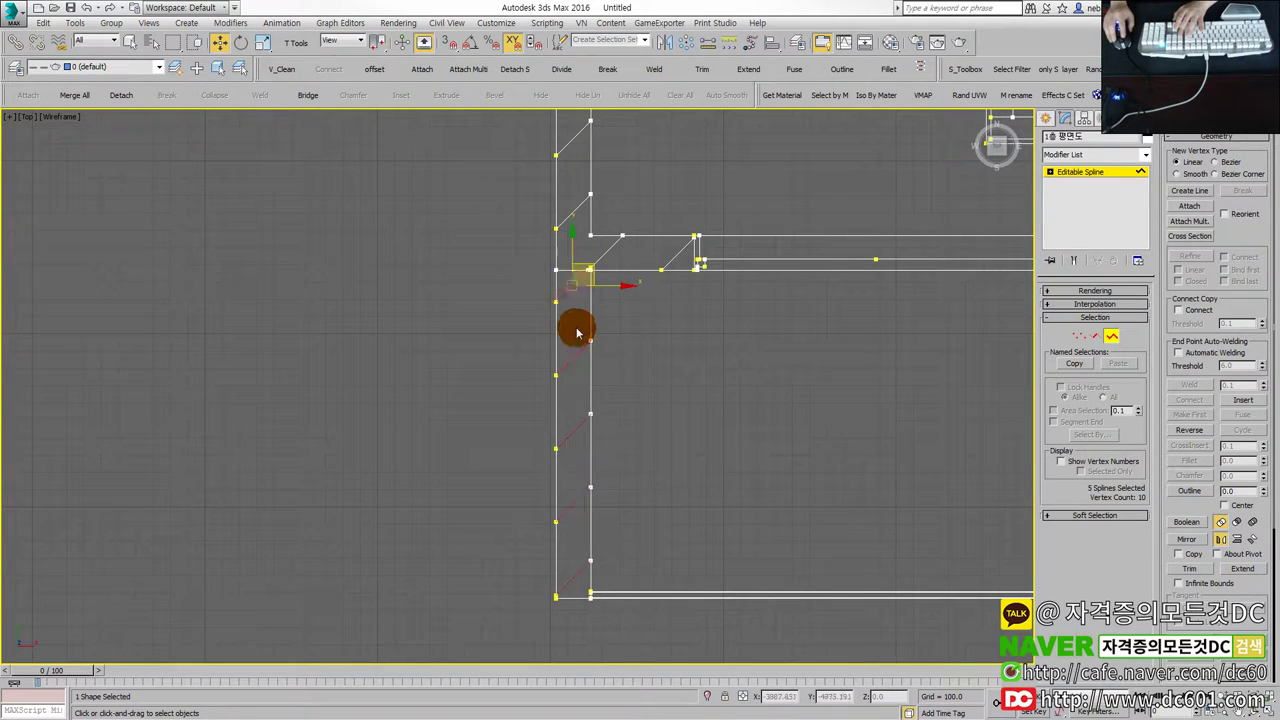
{"action": "middle_click_drag", "start_coordinate": [571, 329], "coordinate": [634, 486]}
{"action": "scroll", "coordinate": [680, 445], "scroll_direction": "up", "scroll_amount": 1}
{"action": "middle_click_drag", "start_coordinate": [538, 428], "coordinate": [591, 520]}
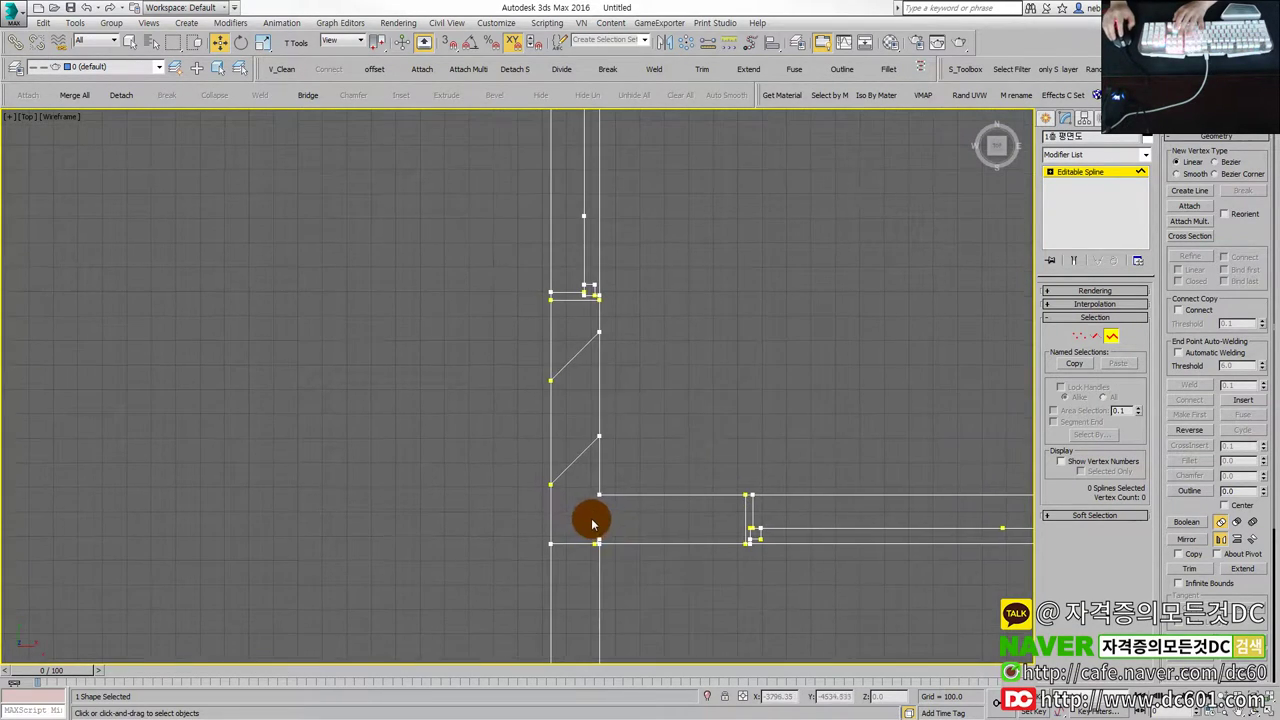
{"action": "key", "text": "ctrl+z"}
{"action": "key", "text": "ctrl+z"}
{"action": "left_click", "coordinate": [630, 585]}
{"action": "scroll", "coordinate": [625, 570], "scroll_direction": "down", "scroll_amount": 3}
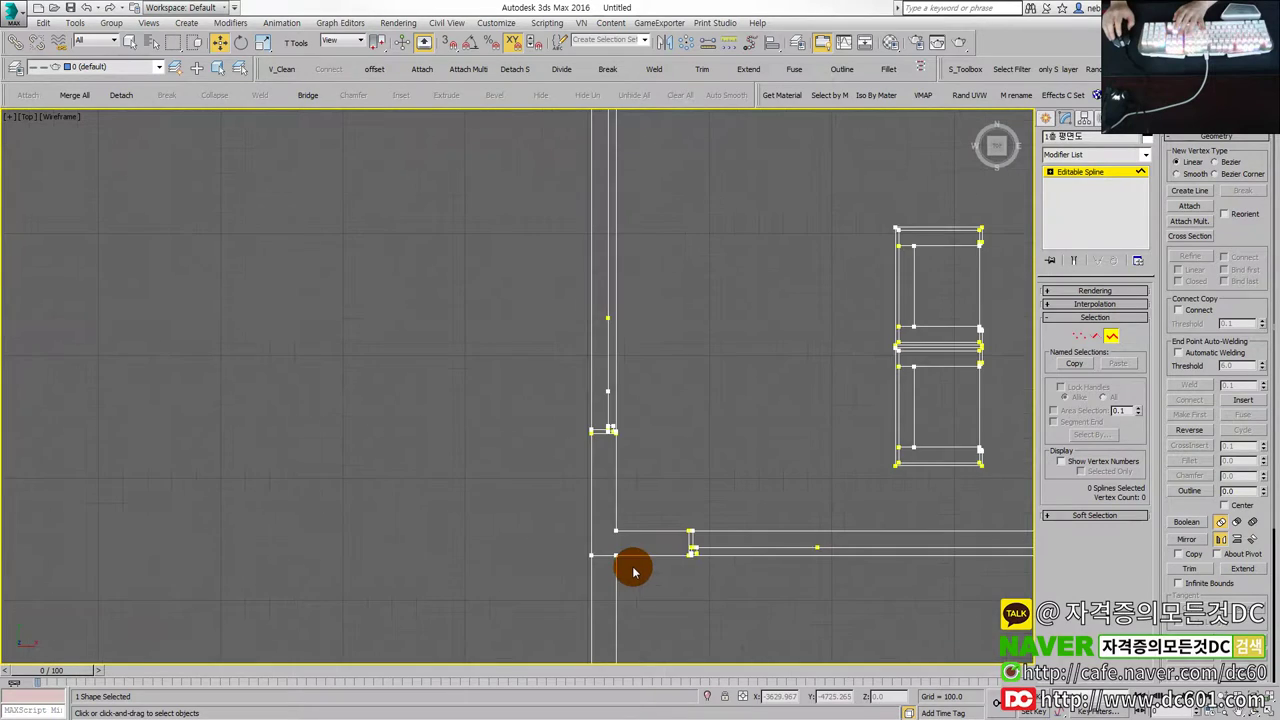
{"action": "scroll", "coordinate": [650, 562], "scroll_direction": "down", "scroll_amount": 3}
{"action": "scroll", "coordinate": [700, 555], "scroll_direction": "down", "scroll_amount": 3}
{"action": "scroll", "coordinate": [724, 558], "scroll_direction": "down", "scroll_amount": 1}
Turn off the Vertex and Spline sub-object levels and reselect the floor plan spline.
{"action": "middle_click_drag", "start_coordinate": [724, 558], "coordinate": [505, 557]}
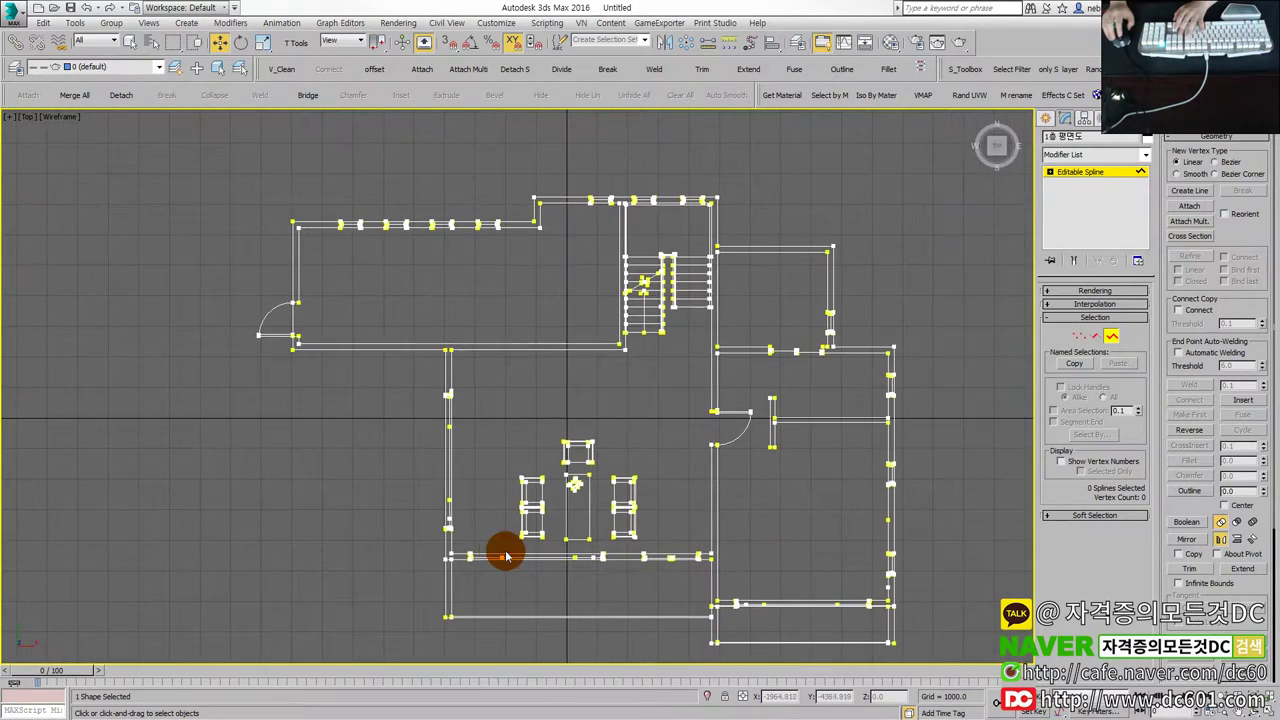
{"action": "left_click", "coordinate": [1110, 336]}
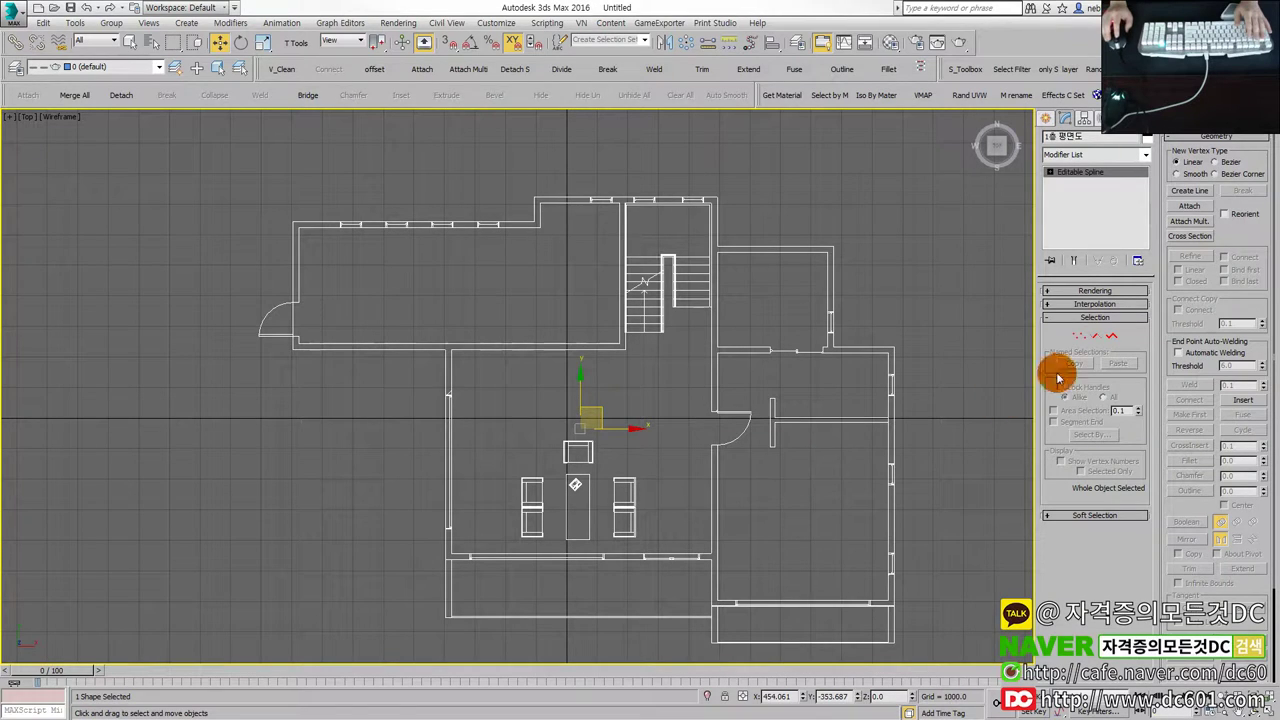
{"action": "left_click", "coordinate": [1112, 336]}
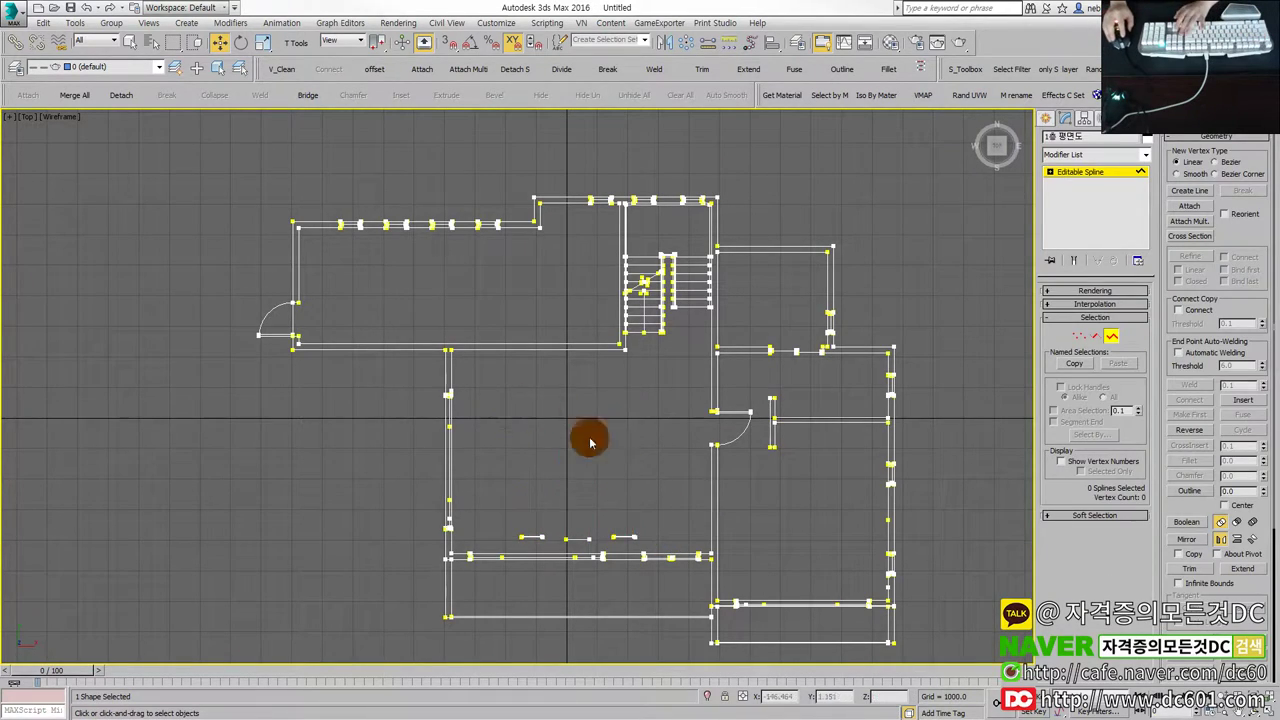
{"action": "left_click", "coordinate": [1111, 336]}
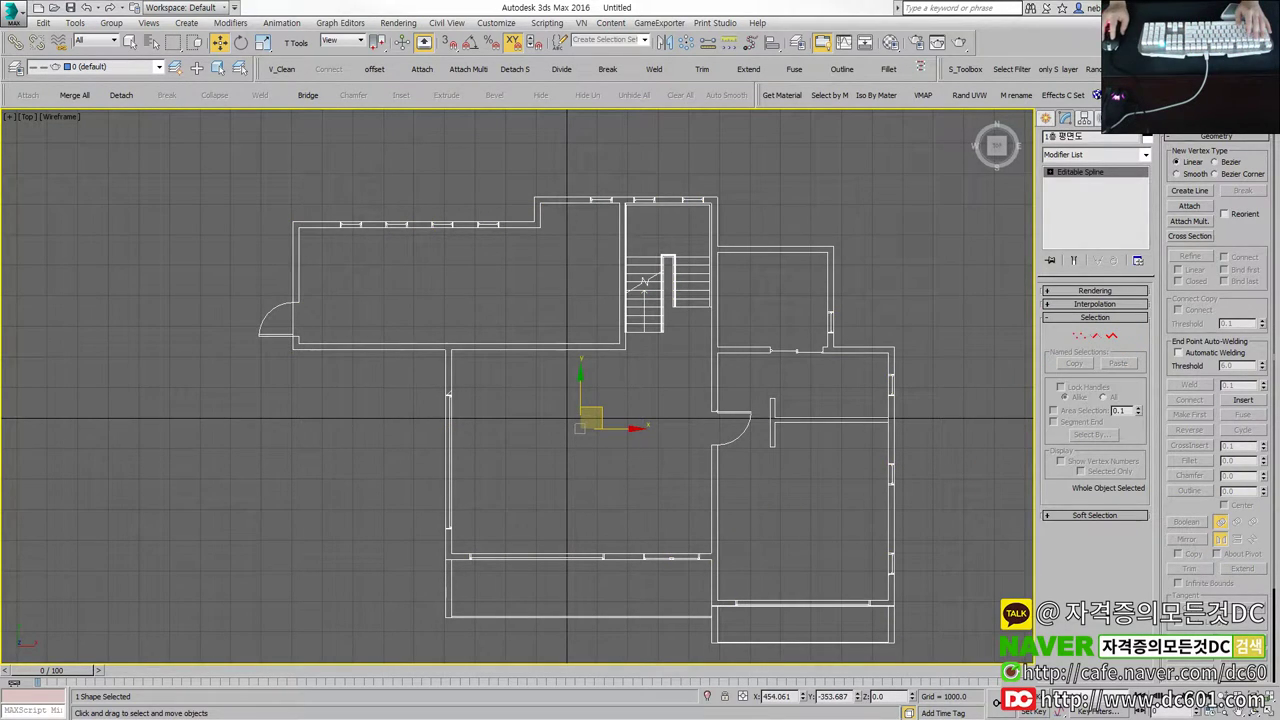
{"action": "left_click", "coordinate": [160, 229]}
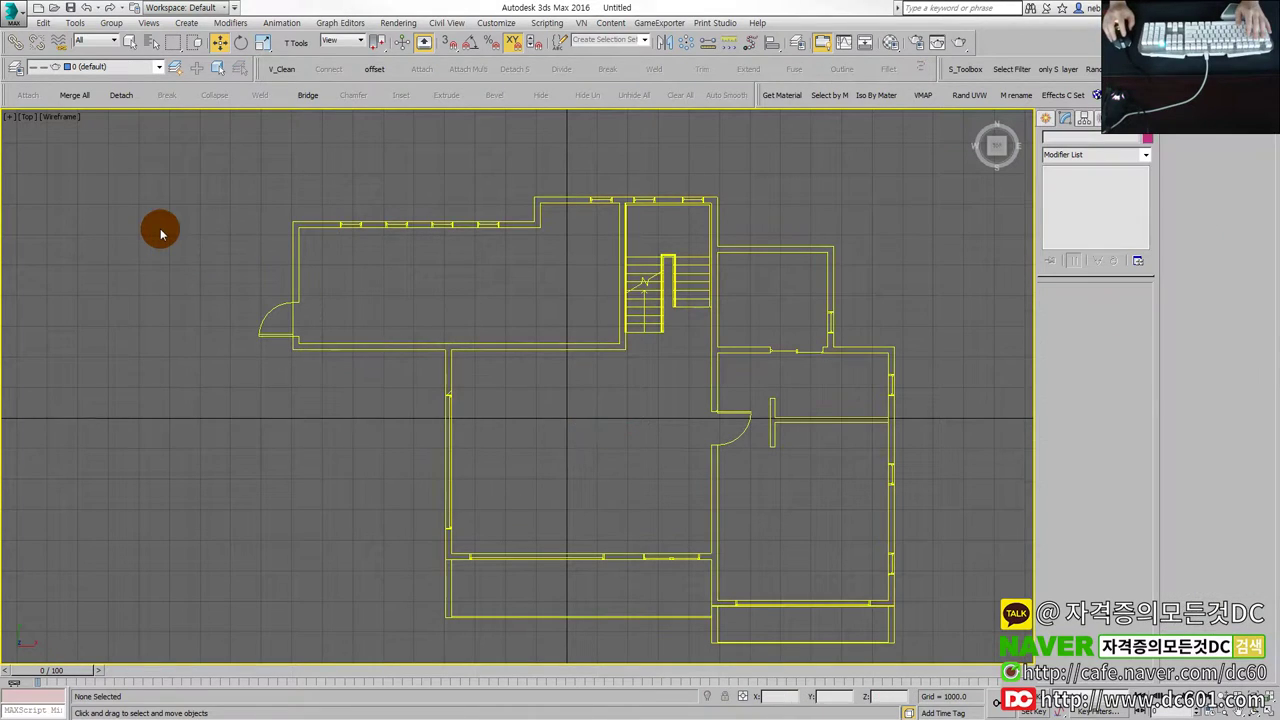
{"action": "left_click", "coordinate": [448, 371]}
Check the short wall line at the junction in Spline mode, then return to object level.
{"action": "scroll", "coordinate": [448, 371], "scroll_direction": "up", "scroll_amount": 3}
{"action": "scroll", "coordinate": [455, 400], "scroll_direction": "up", "scroll_amount": 2}
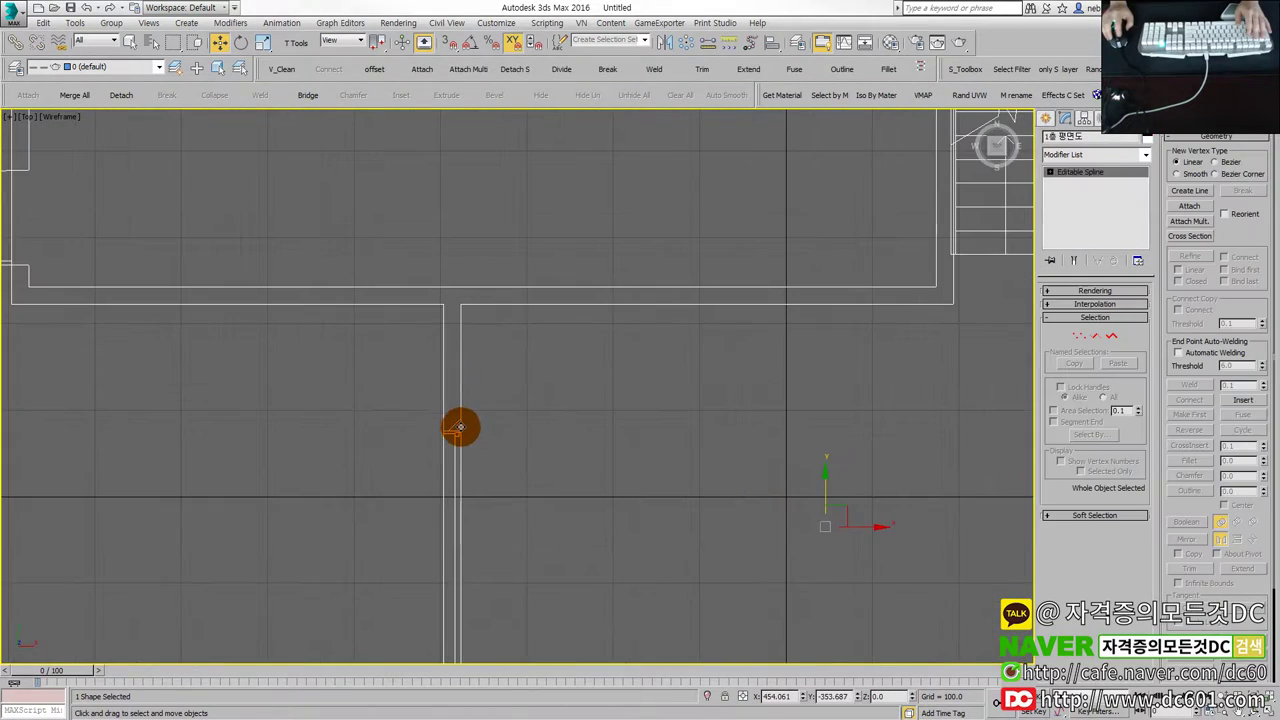
{"action": "scroll", "coordinate": [455, 429], "scroll_direction": "up", "scroll_amount": 2}
{"action": "key", "text": "1"}
{"action": "left_click", "coordinate": [449, 429]}
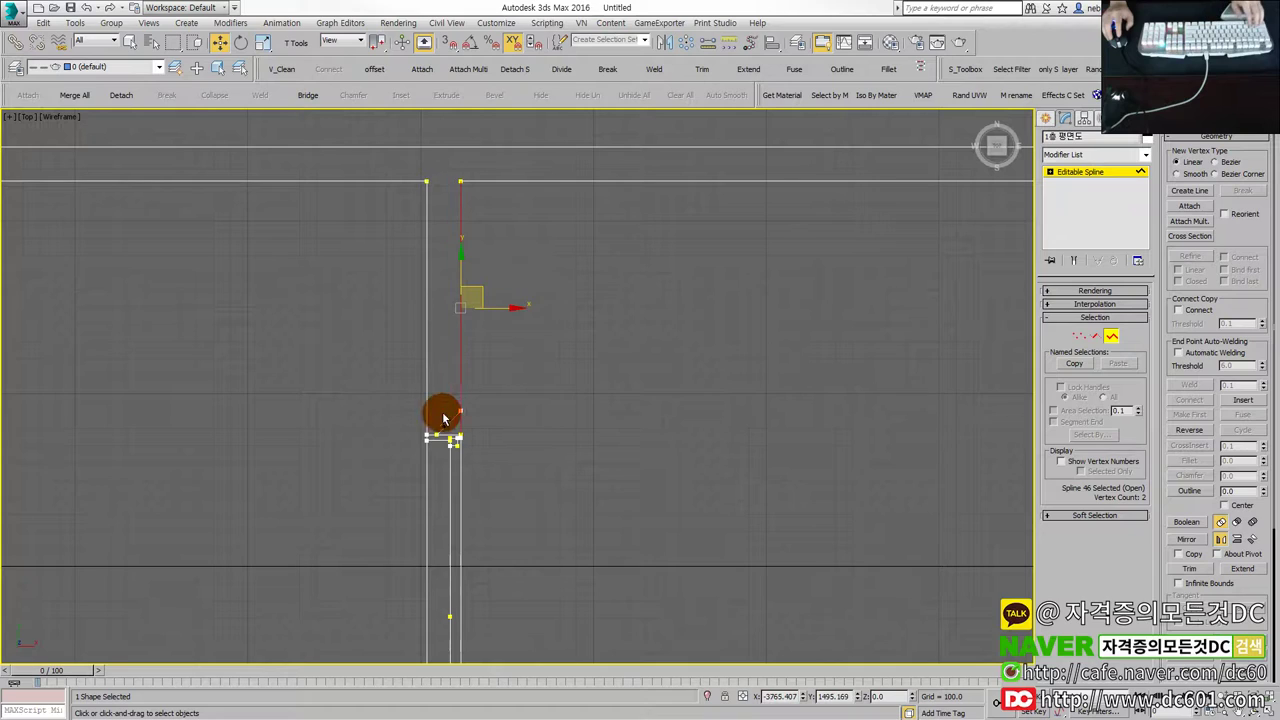
{"action": "left_click", "coordinate": [507, 430]}
{"action": "scroll", "coordinate": [507, 430], "scroll_direction": "down", "scroll_amount": 5}
{"action": "key", "text": "3"}
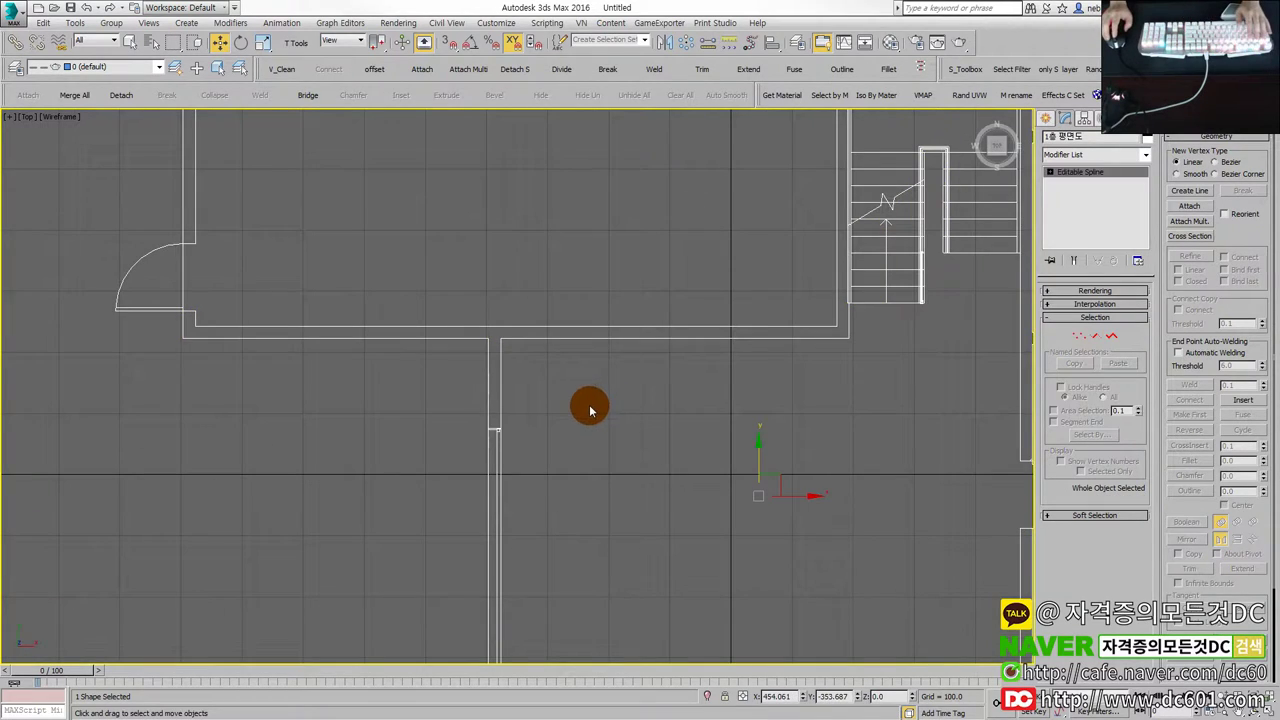
{"action": "scroll", "coordinate": [590, 410], "scroll_direction": "down", "scroll_amount": 4}
{"action": "scroll", "coordinate": [586, 400], "scroll_direction": "down", "scroll_amount": 2}
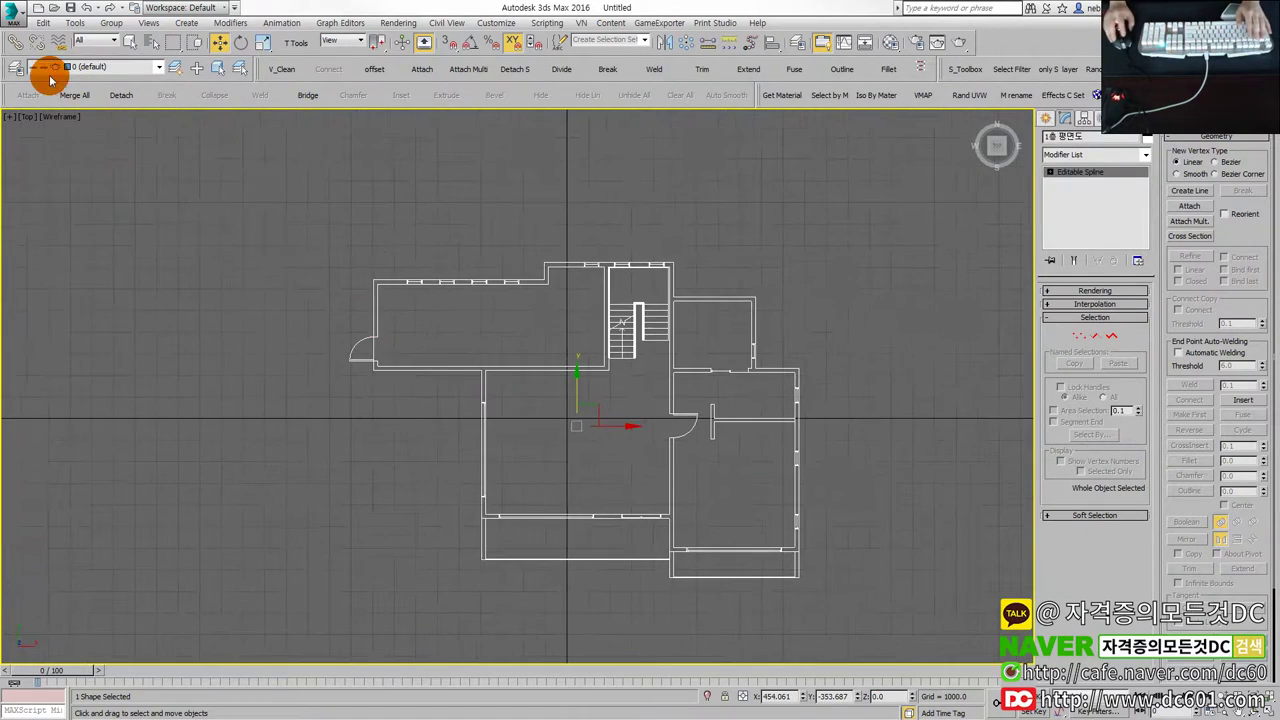
Import 2층 평면도.dwg, accepting the default AutoCAD DWG/DXF import options.
{"action": "left_click", "coordinate": [20, 12]}
{"action": "left_click", "coordinate": [51, 185]}
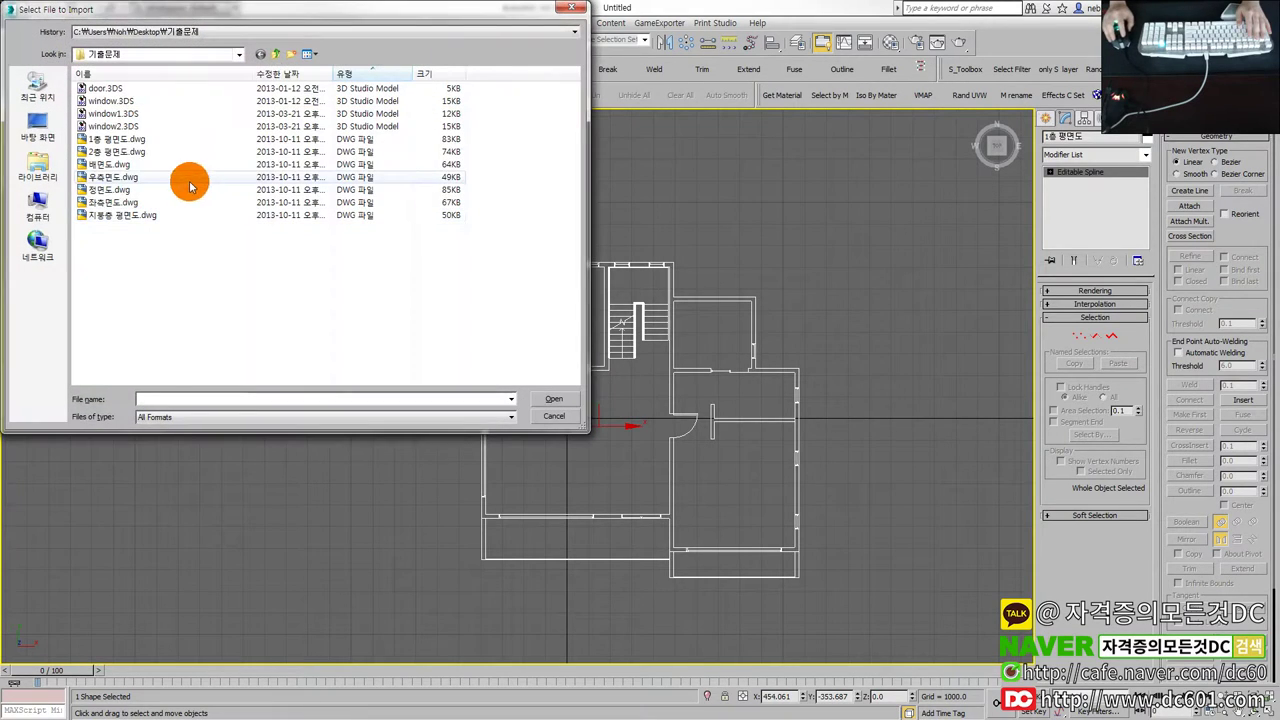
{"action": "double_click", "coordinate": [160, 151]}
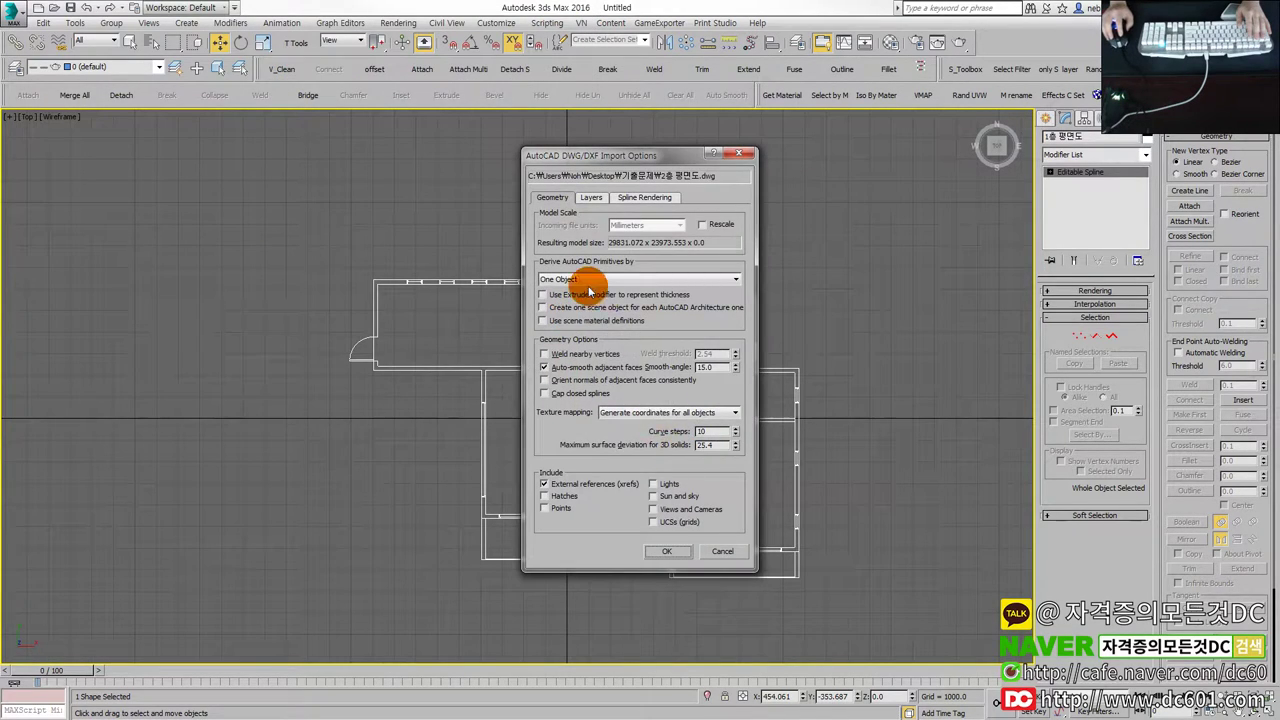
{"action": "left_click", "coordinate": [669, 551]}
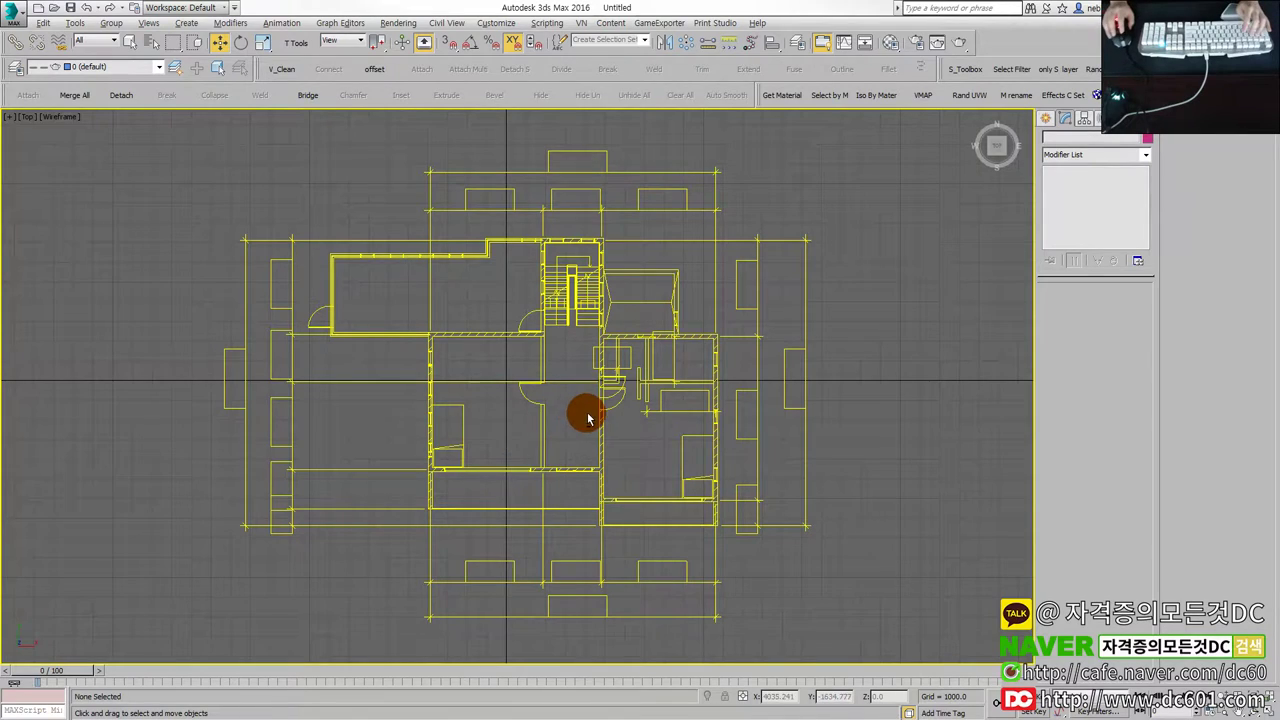
In the Front view, lift the second-floor plan above the first floor and check the stack in perspective.
{"action": "key", "text": "alt+w"}
{"action": "key", "text": "f"}
{"action": "key", "text": "alt+w"}
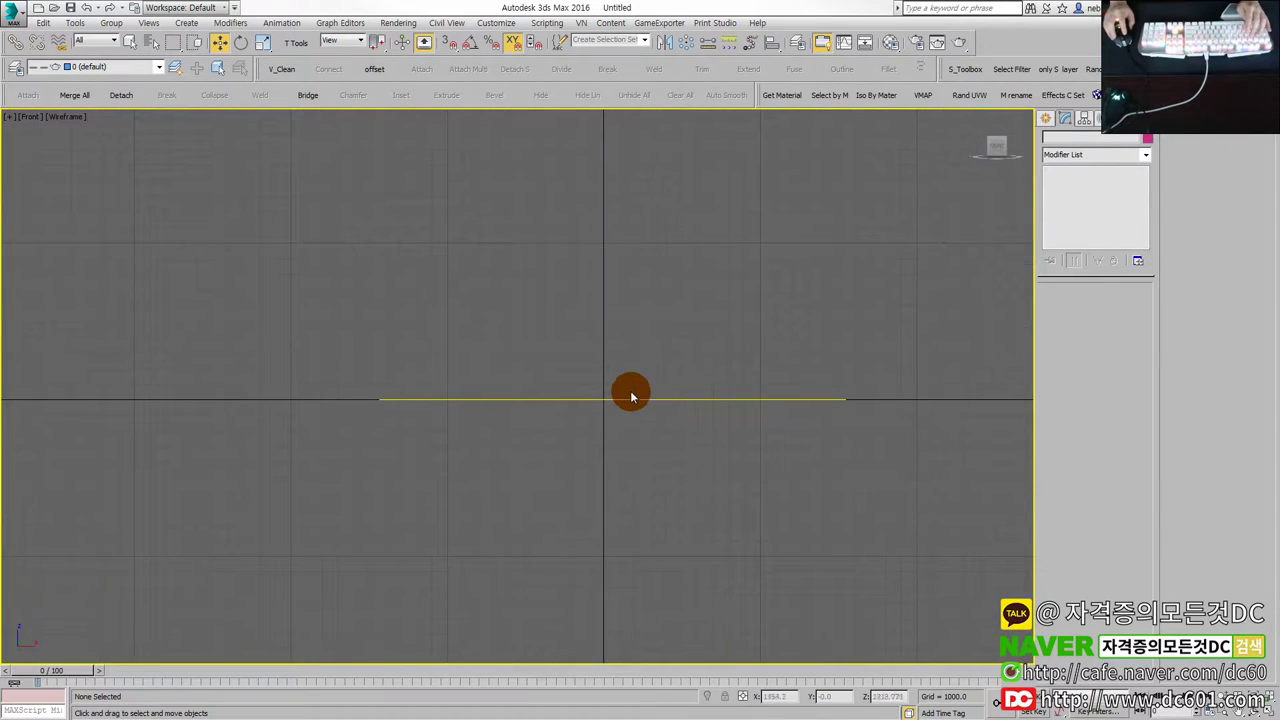
{"action": "left_click", "coordinate": [631, 399]}
{"action": "left_click_drag", "start_coordinate": [611, 363], "coordinate": [617, 291]}
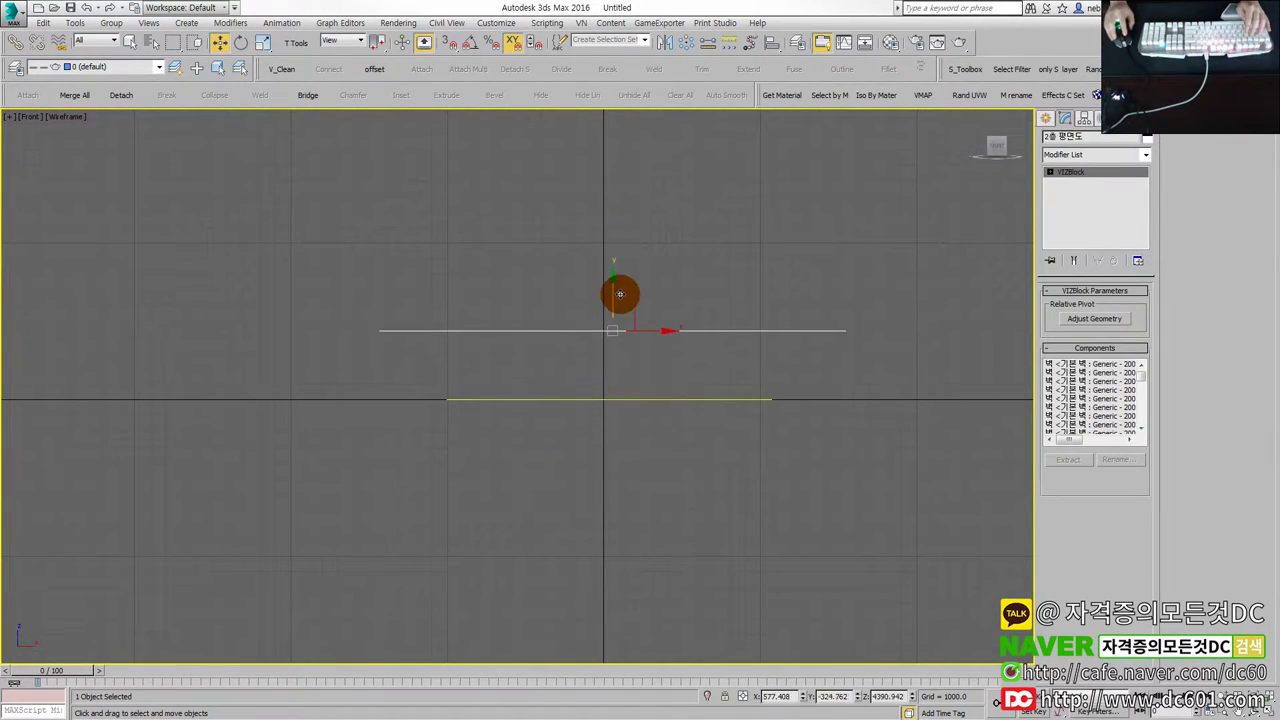
{"action": "key", "text": "alt+w"}
{"action": "key", "text": "alt+w"}
{"action": "middle_click_drag", "start_coordinate": [642, 446], "coordinate": [631, 456], "text": "alt"}
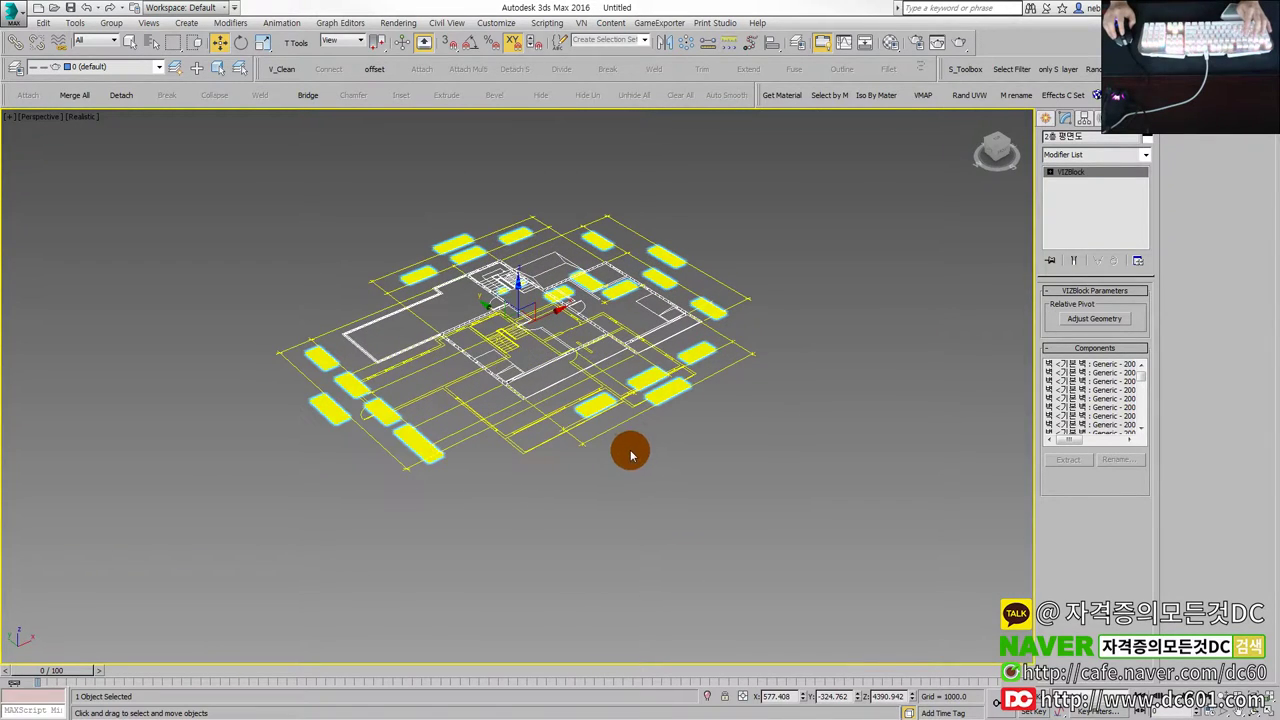
{"action": "scroll", "coordinate": [620, 447], "scroll_direction": "down", "scroll_amount": 3}
{"action": "scroll", "coordinate": [595, 410], "scroll_direction": "up", "scroll_amount": 3}
{"action": "key", "text": "alt+w"}
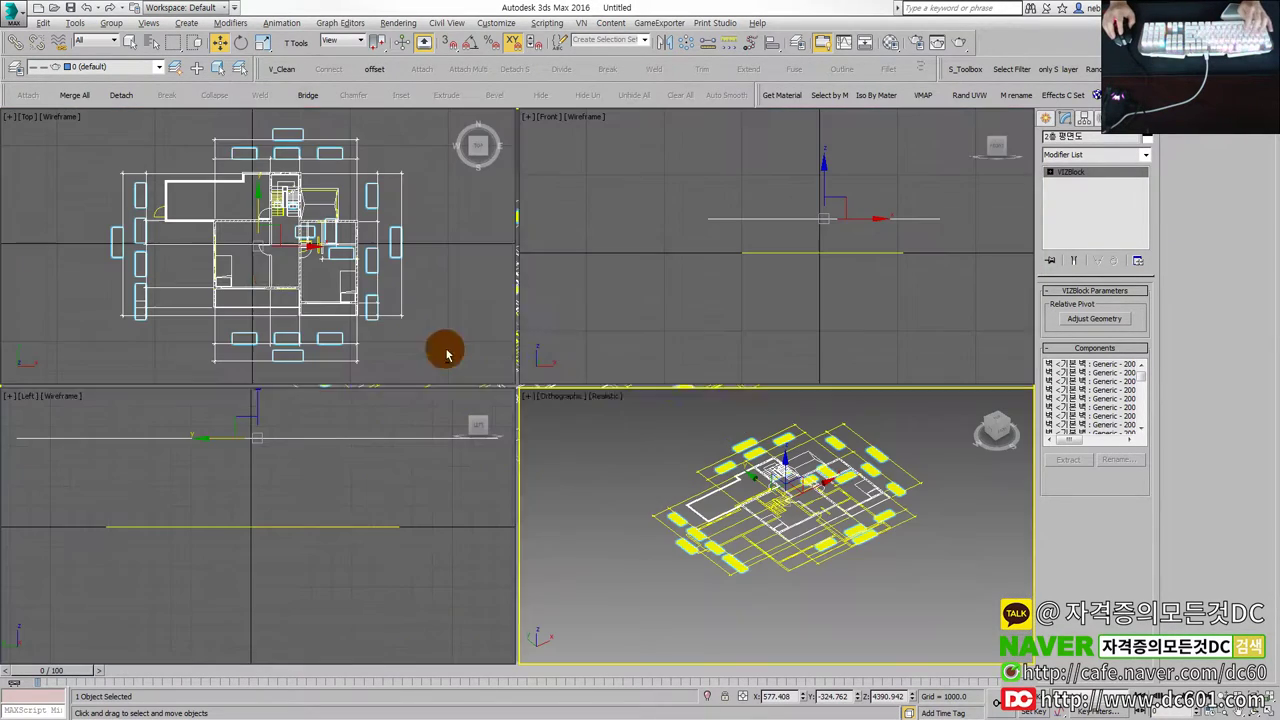
{"action": "key", "text": "alt+w"}
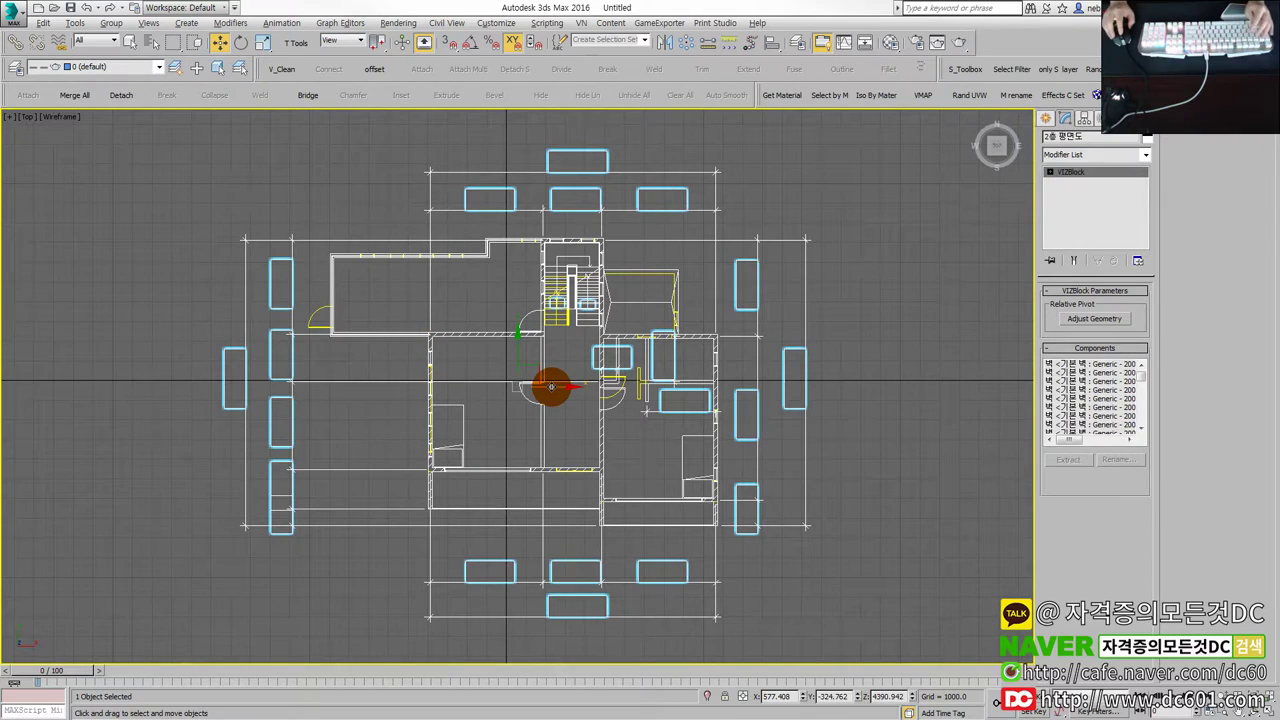
Convert the second-floor plan to an Editable Spline and isolate it to check it.
{"action": "right_click", "coordinate": [662, 370]}
{"action": "mouse_move", "coordinate": [686, 485]}
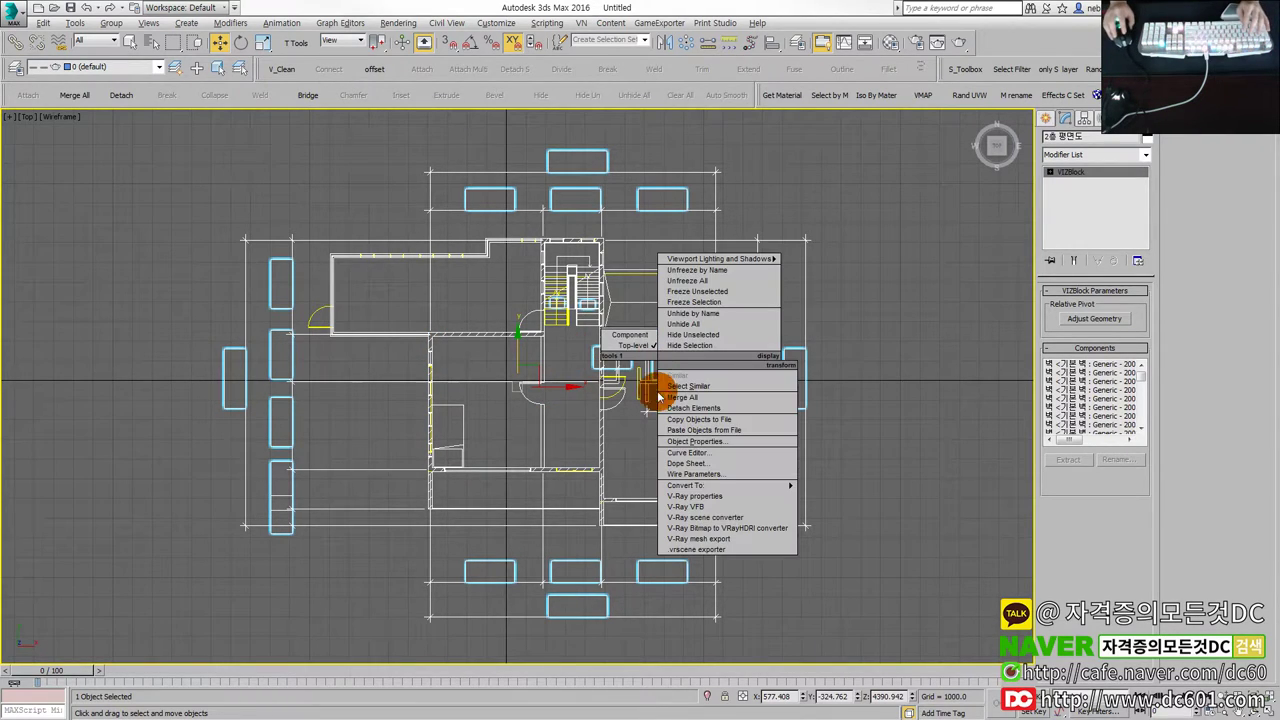
{"action": "left_click", "coordinate": [852, 486]}
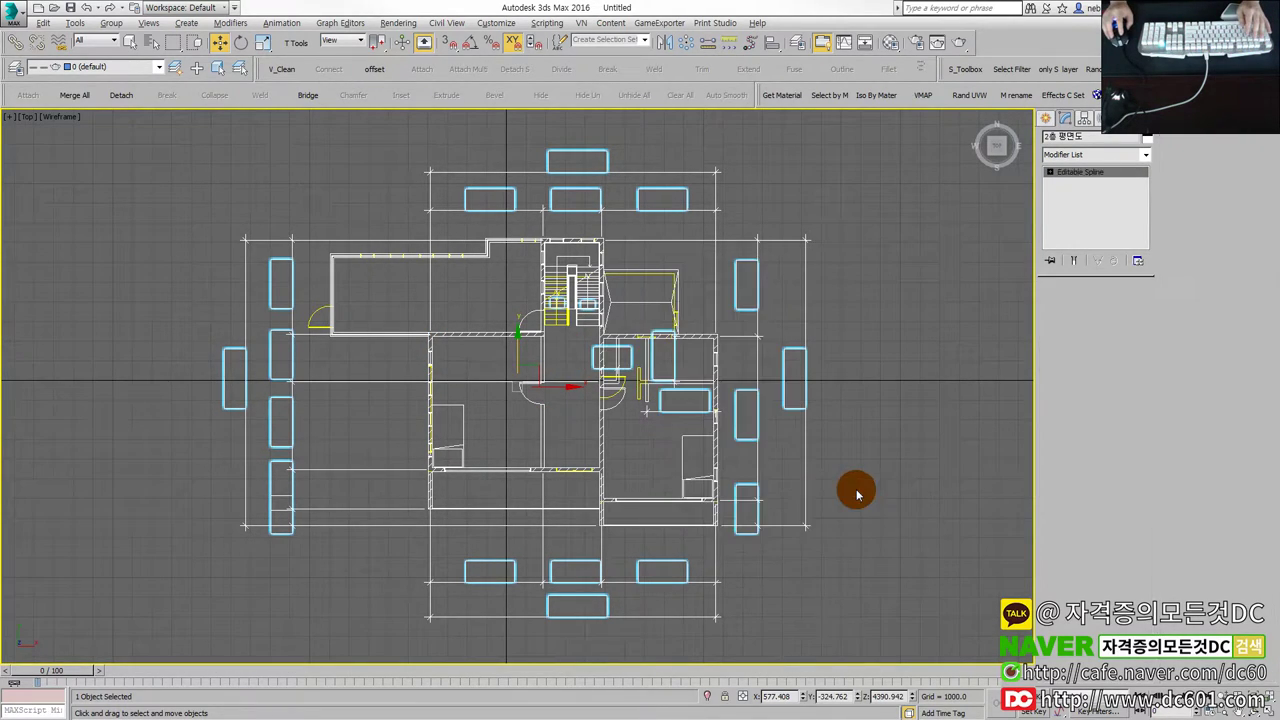
{"action": "middle_click_drag", "start_coordinate": [829, 514], "coordinate": [779, 522]}
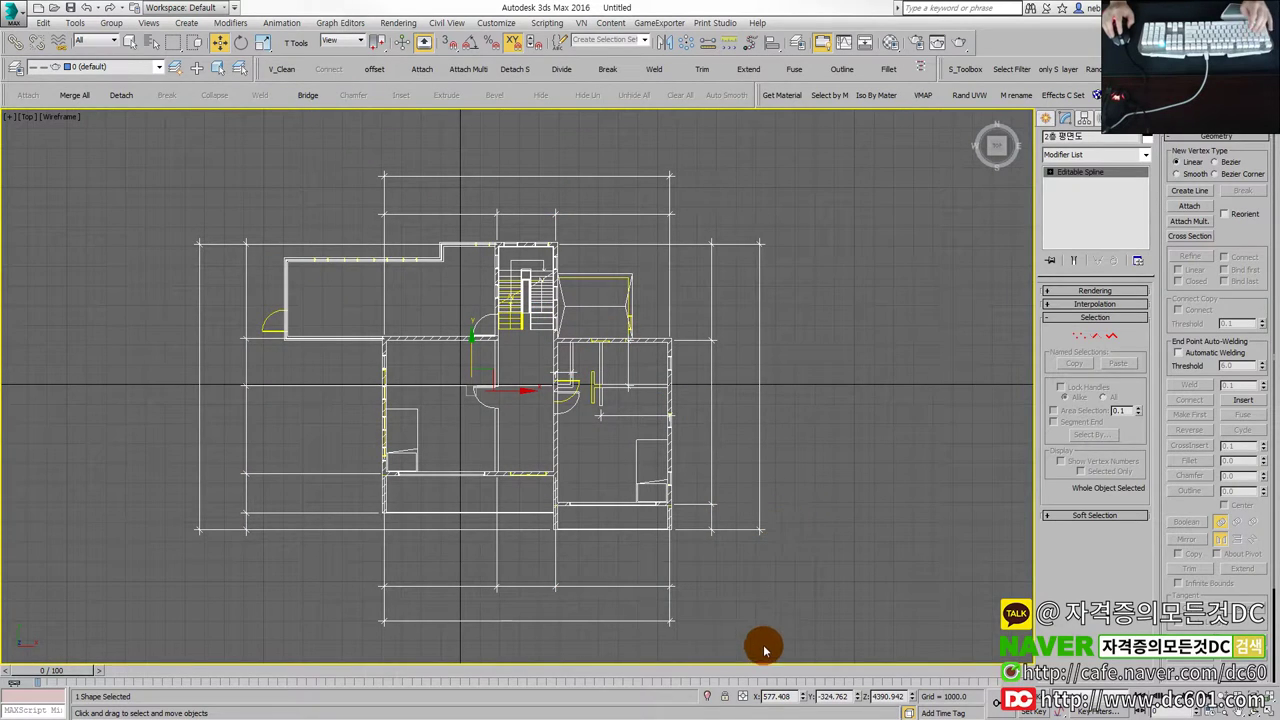
{"action": "left_click", "coordinate": [709, 697]}
{"action": "key", "text": "alt+w"}
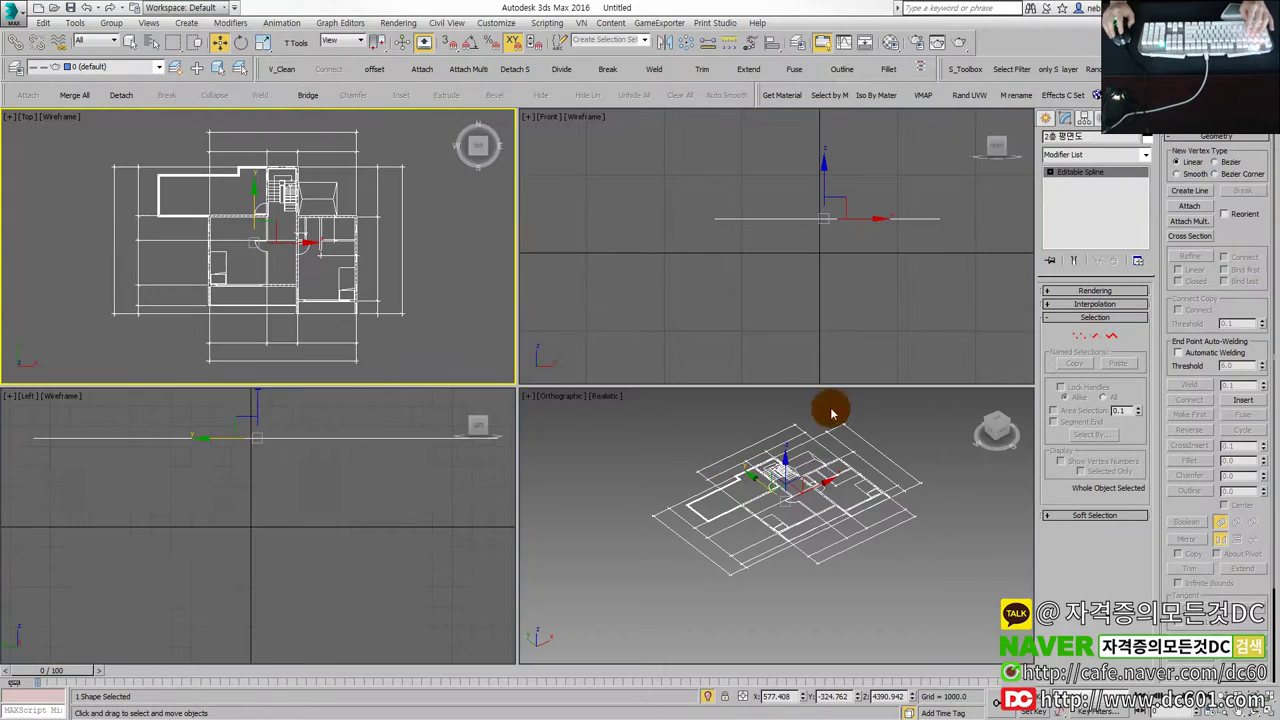
{"action": "left_click", "coordinate": [785, 251]}
{"action": "left_click", "coordinate": [418, 262]}
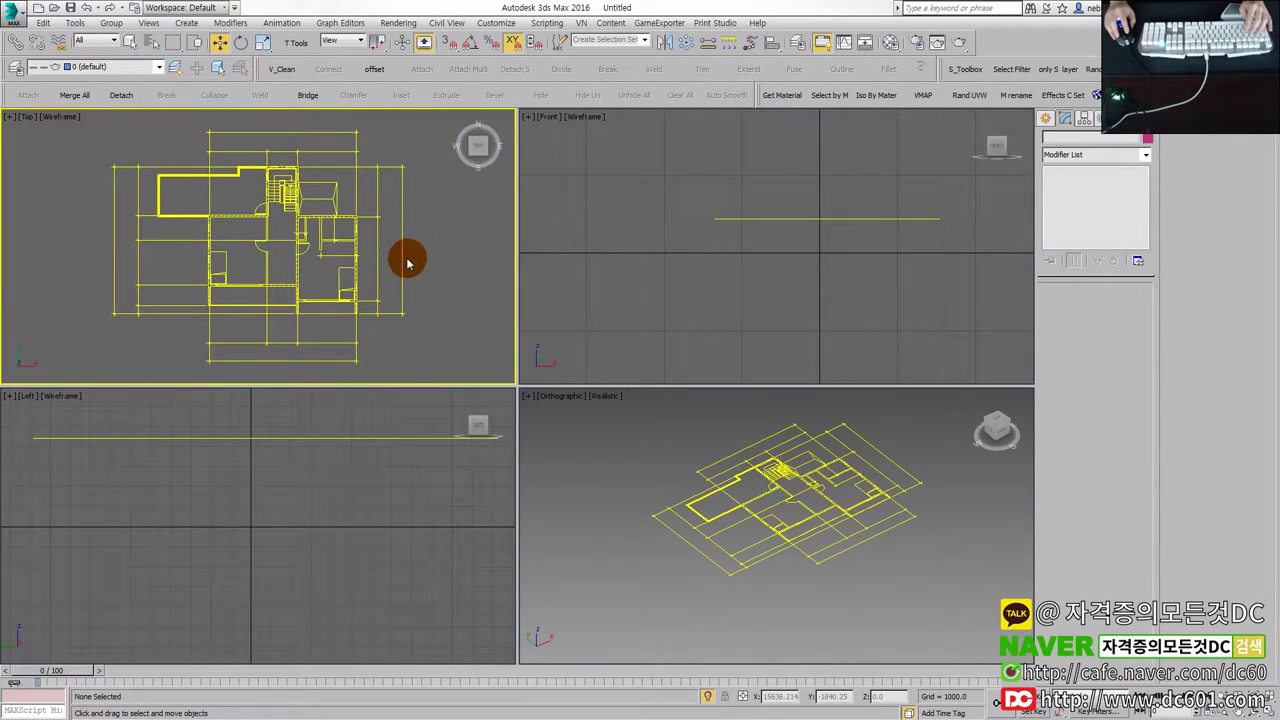
{"action": "left_click", "coordinate": [407, 263]}
{"action": "key", "text": "alt+w"}
{"action": "key", "text": "1"}
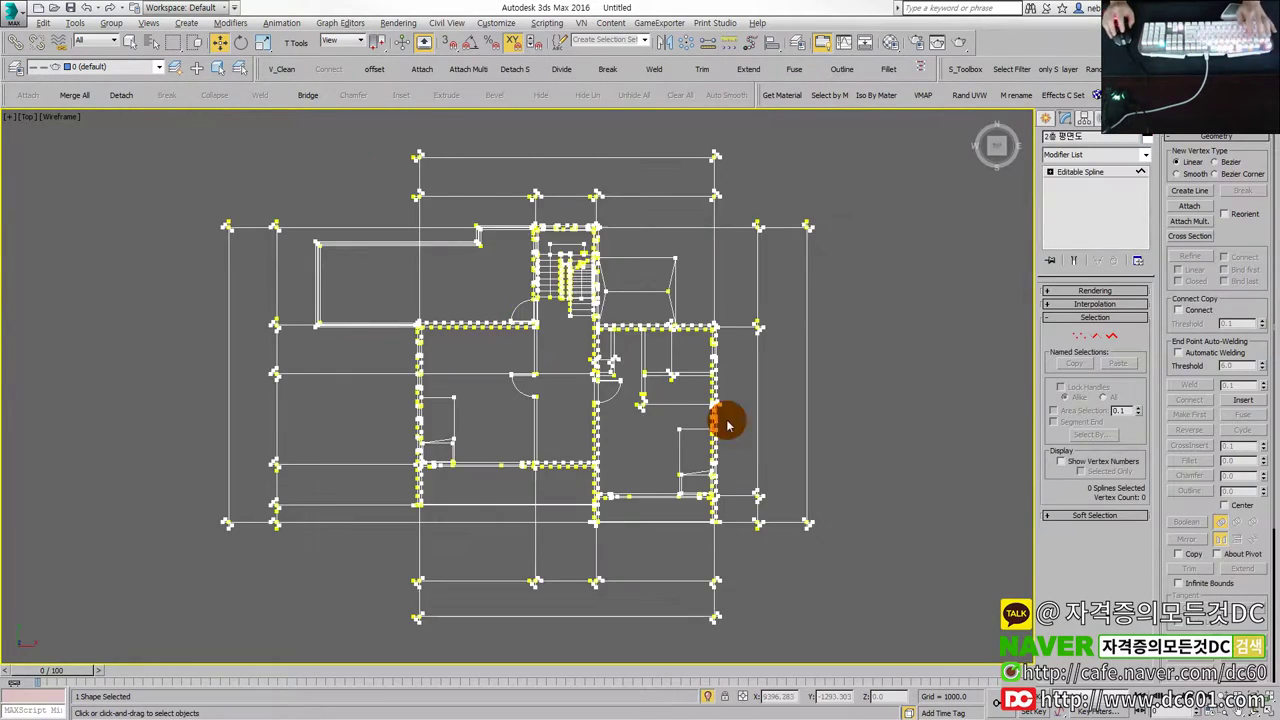
{"action": "key", "text": "3"}
{"action": "left_click_drag", "start_coordinate": [872, 545], "coordinate": [749, 194]}
{"action": "key", "text": "Delete"}
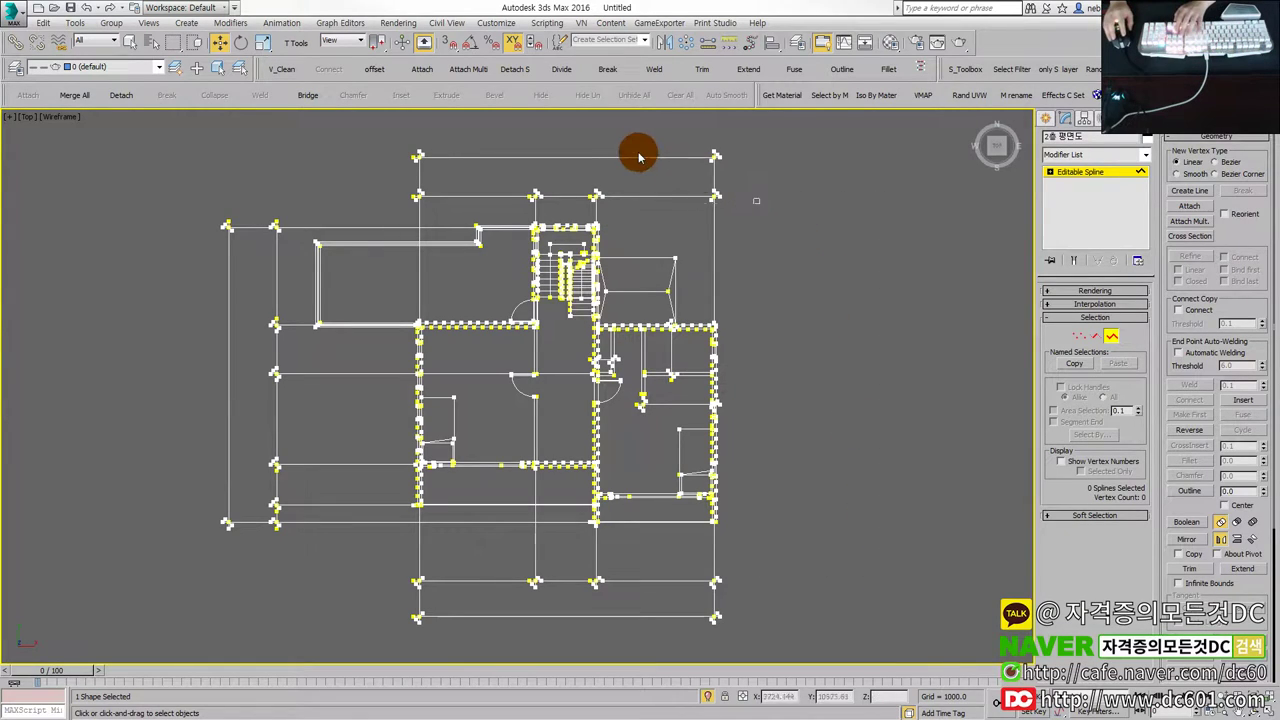
{"action": "left_click", "coordinate": [639, 157]}
{"action": "key", "text": "Delete"}
{"action": "left_click_drag", "start_coordinate": [298, 365], "coordinate": [203, 191]}
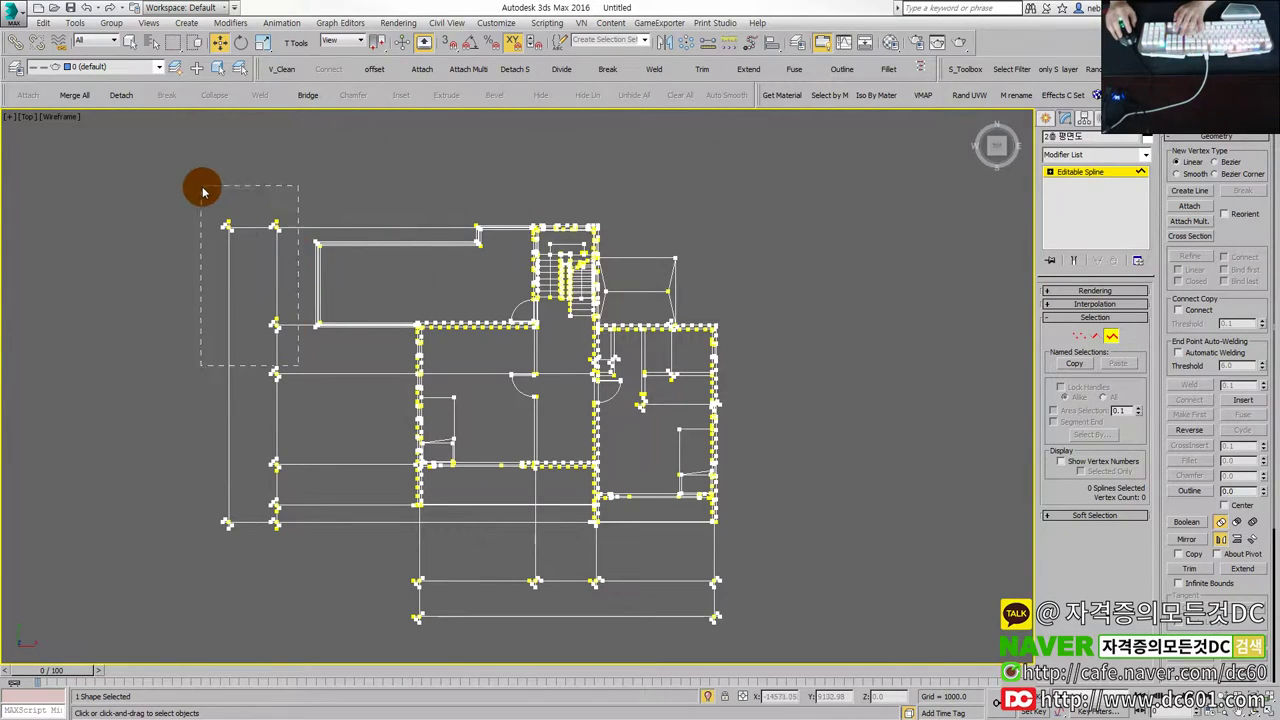
{"action": "key", "text": "Delete"}
{"action": "middle_click_drag", "start_coordinate": [290, 524], "coordinate": [298, 480]}
{"action": "left_click_drag", "start_coordinate": [326, 576], "coordinate": [172, 325]}
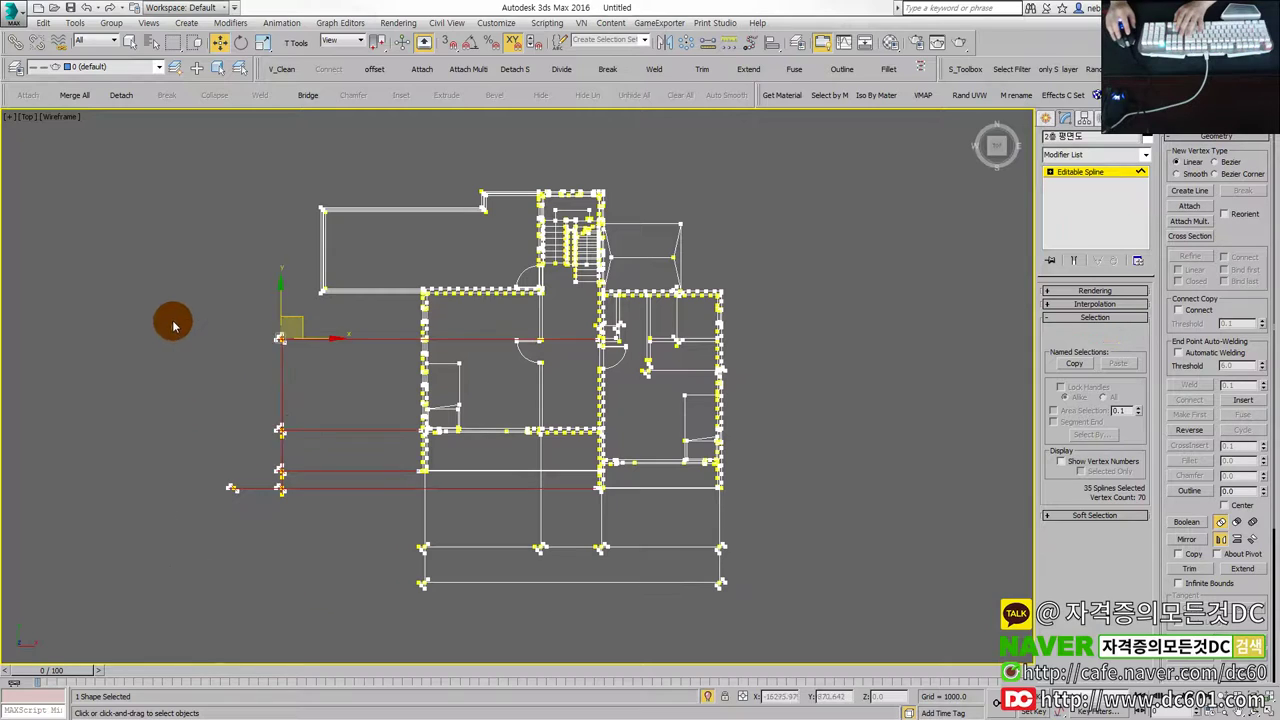
{"action": "key", "text": "Delete"}
{"action": "scroll", "coordinate": [720, 512], "scroll_direction": "up", "scroll_amount": 3}
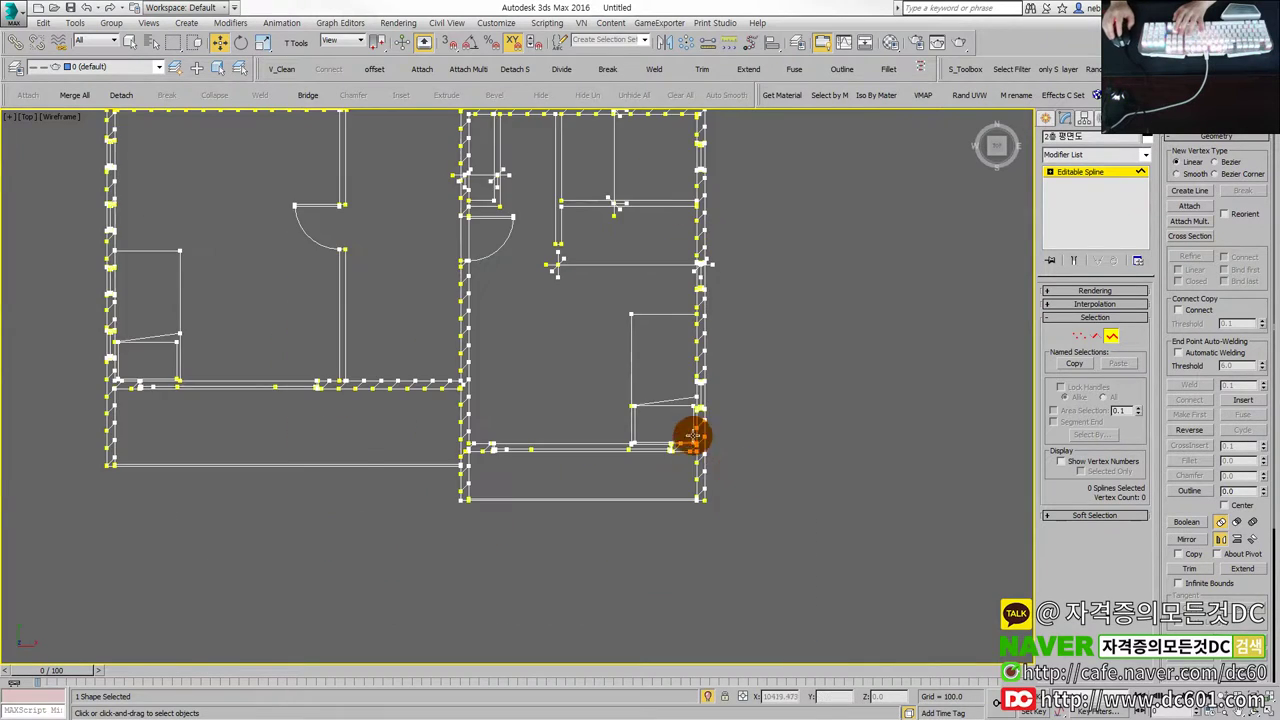
{"action": "scroll", "coordinate": [688, 434], "scroll_direction": "up", "scroll_amount": 3}
{"action": "scroll", "coordinate": [677, 448], "scroll_direction": "down", "scroll_amount": 1}
{"action": "middle_click_drag", "start_coordinate": [560, 347], "coordinate": [540, 459]}
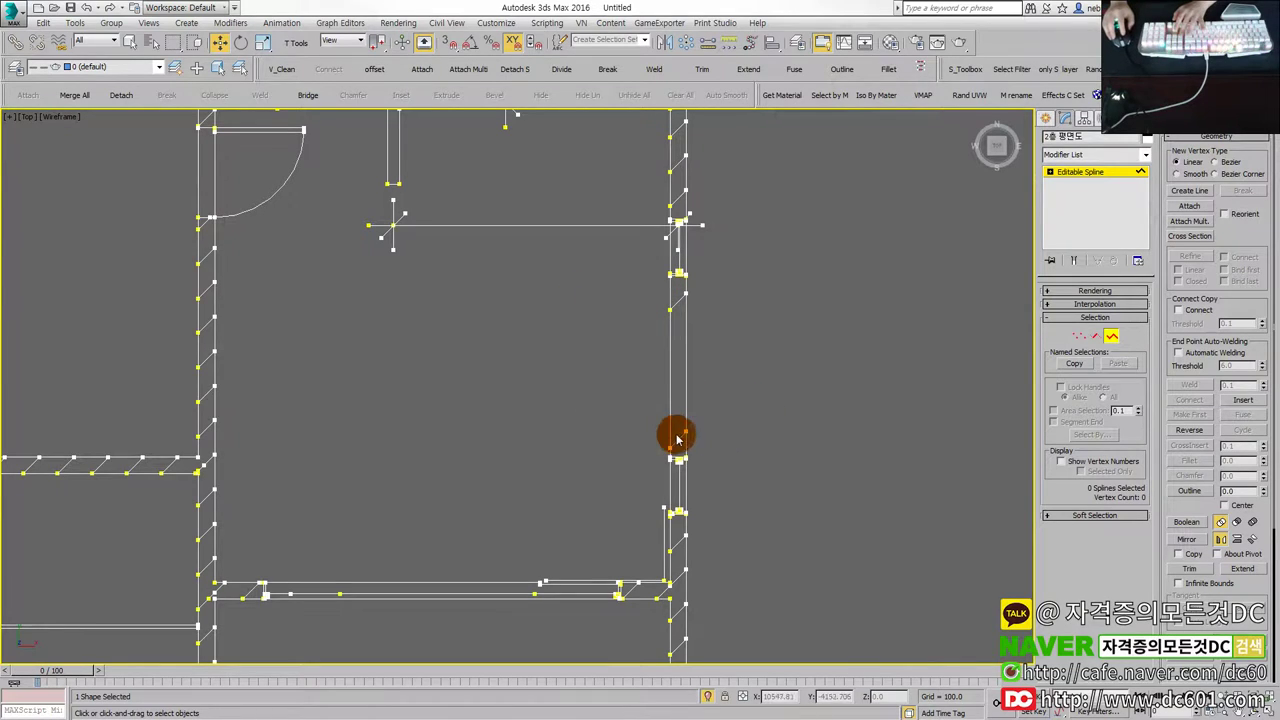
{"action": "scroll", "coordinate": [677, 430], "scroll_direction": "down", "scroll_amount": 1}
{"action": "scroll", "coordinate": [668, 440], "scroll_direction": "up", "scroll_amount": 1}
{"action": "scroll", "coordinate": [672, 380], "scroll_direction": "up", "scroll_amount": 1}
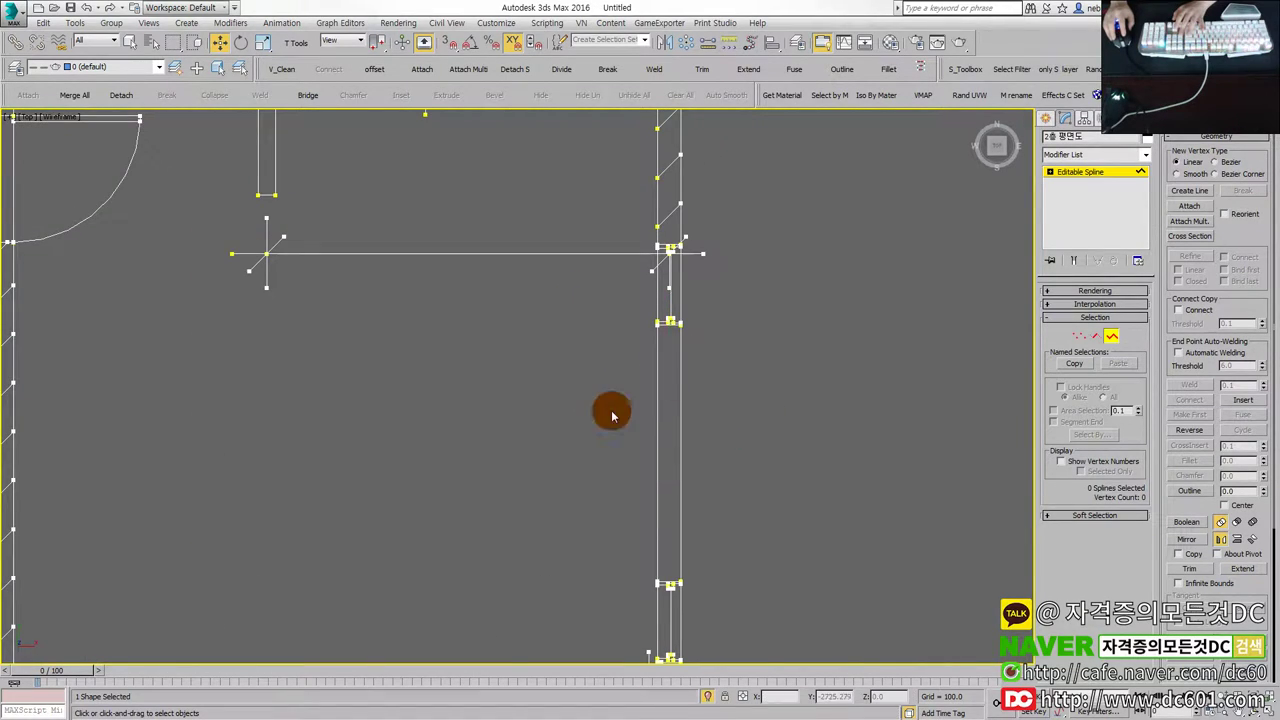
{"action": "scroll", "coordinate": [606, 409], "scroll_direction": "down", "scroll_amount": 3}
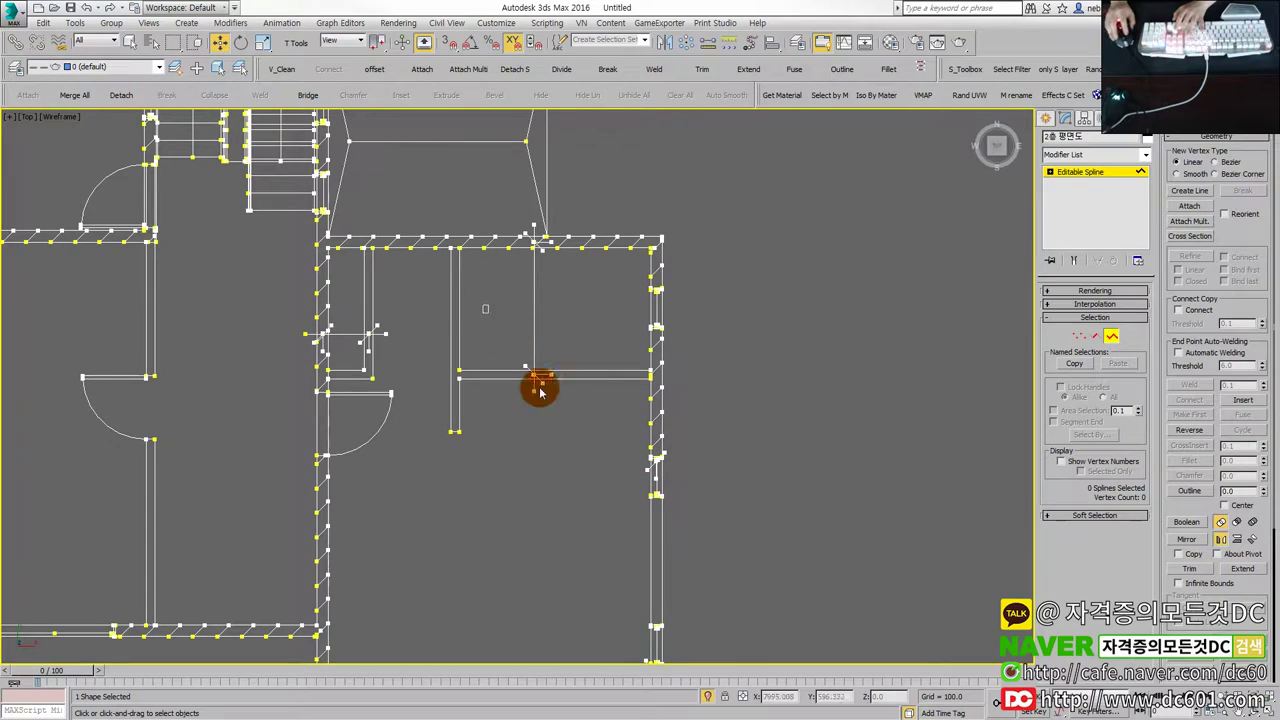
{"action": "scroll", "coordinate": [571, 380], "scroll_direction": "up", "scroll_amount": 1}
{"action": "scroll", "coordinate": [765, 447], "scroll_direction": "up", "scroll_amount": 1}
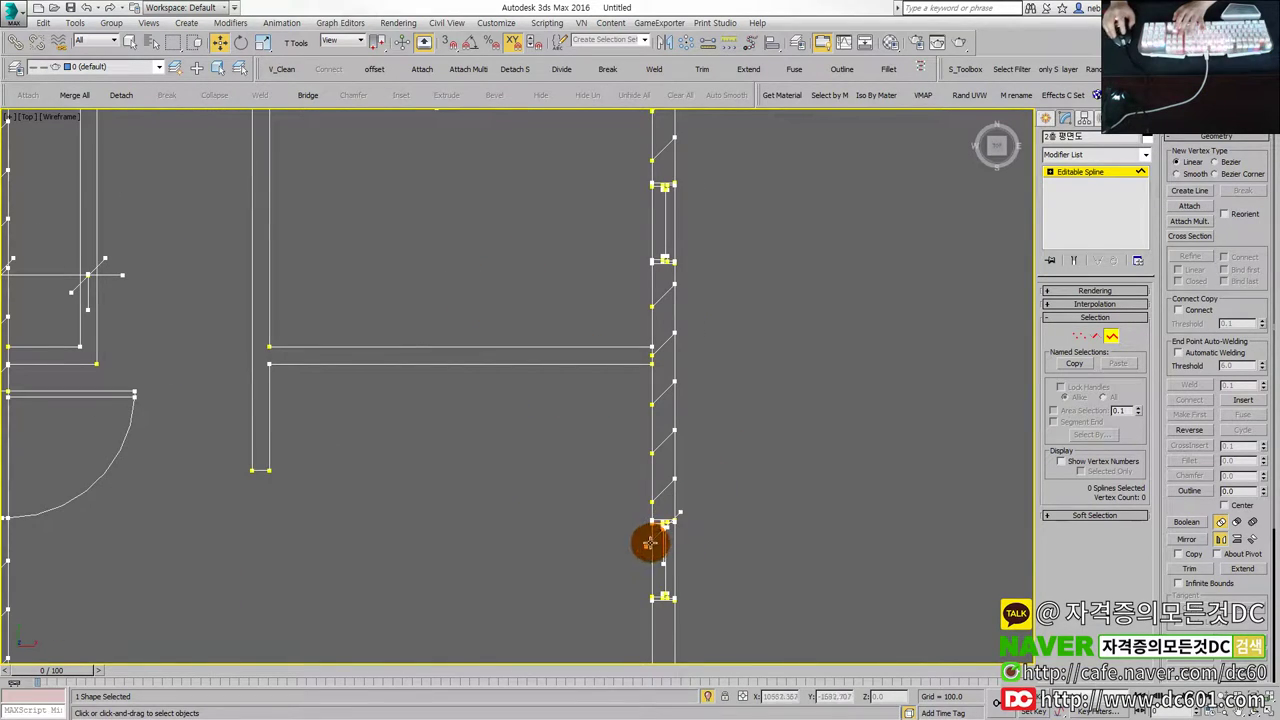
{"action": "scroll", "coordinate": [650, 543], "scroll_direction": "up", "scroll_amount": 2}
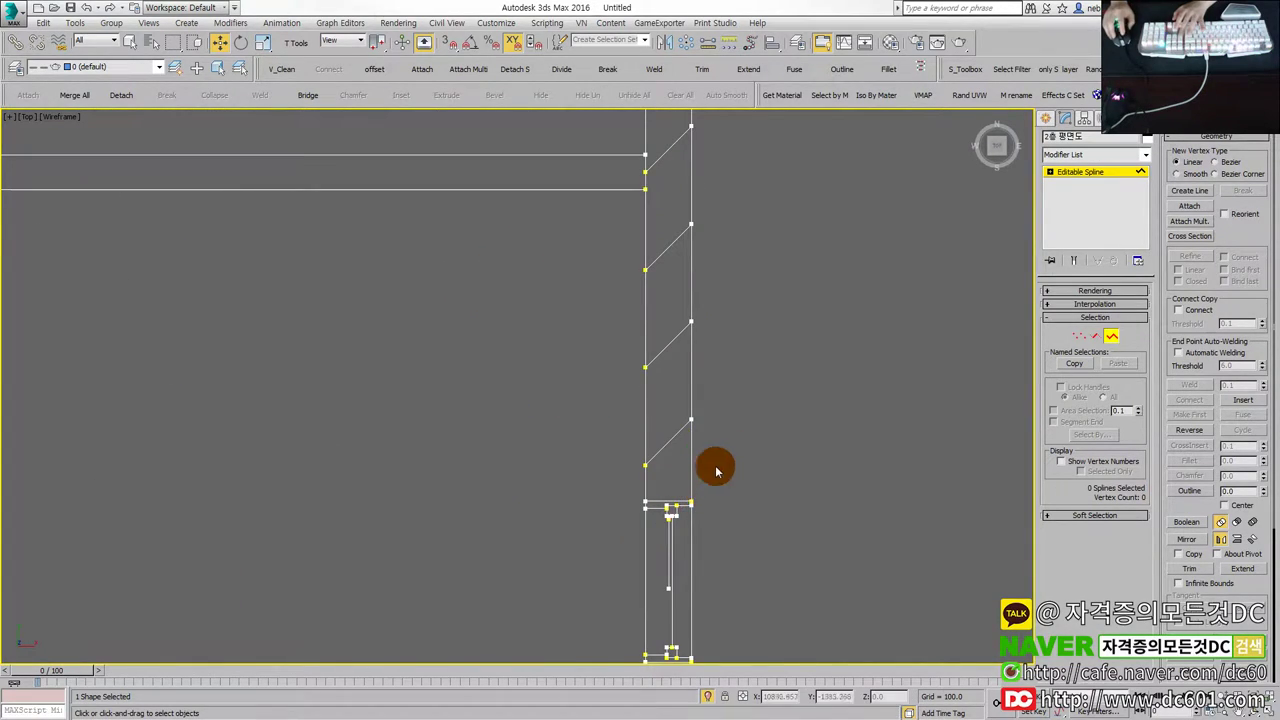
{"action": "middle_click_drag", "start_coordinate": [714, 463], "coordinate": [677, 521]}
{"action": "scroll", "coordinate": [649, 530], "scroll_direction": "down", "scroll_amount": 2}
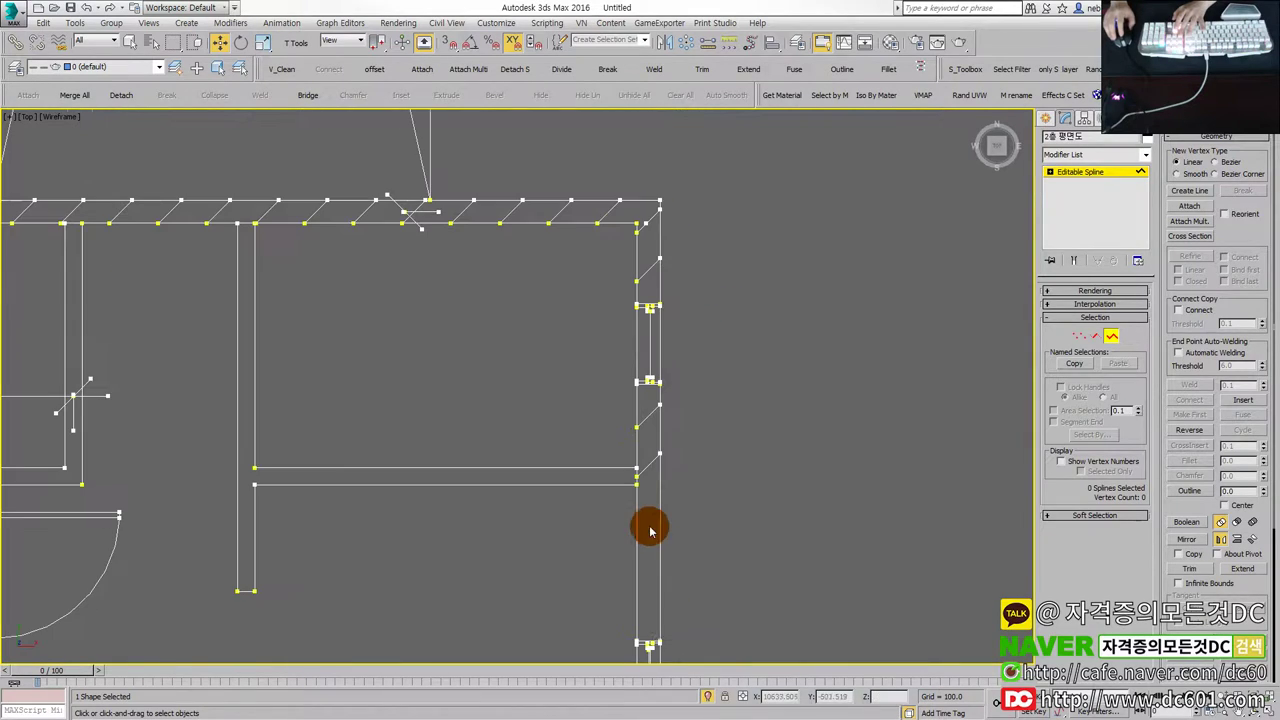
{"action": "middle_click_drag", "start_coordinate": [645, 400], "coordinate": [657, 496]}
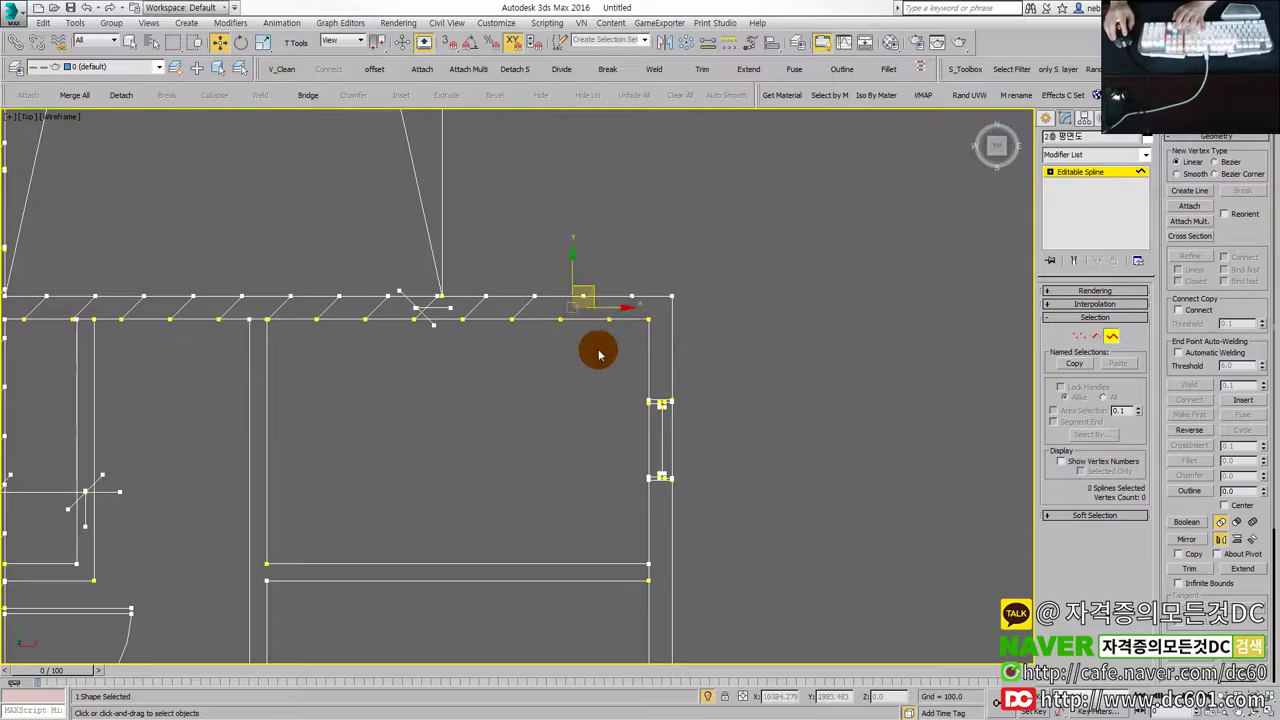
{"action": "scroll", "coordinate": [597, 426], "scroll_direction": "down", "scroll_amount": 2}
{"action": "scroll", "coordinate": [460, 322], "scroll_direction": "up", "scroll_amount": 2}
{"action": "left_click", "coordinate": [684, 437]}
{"action": "scroll", "coordinate": [620, 420], "scroll_direction": "down", "scroll_amount": 2}
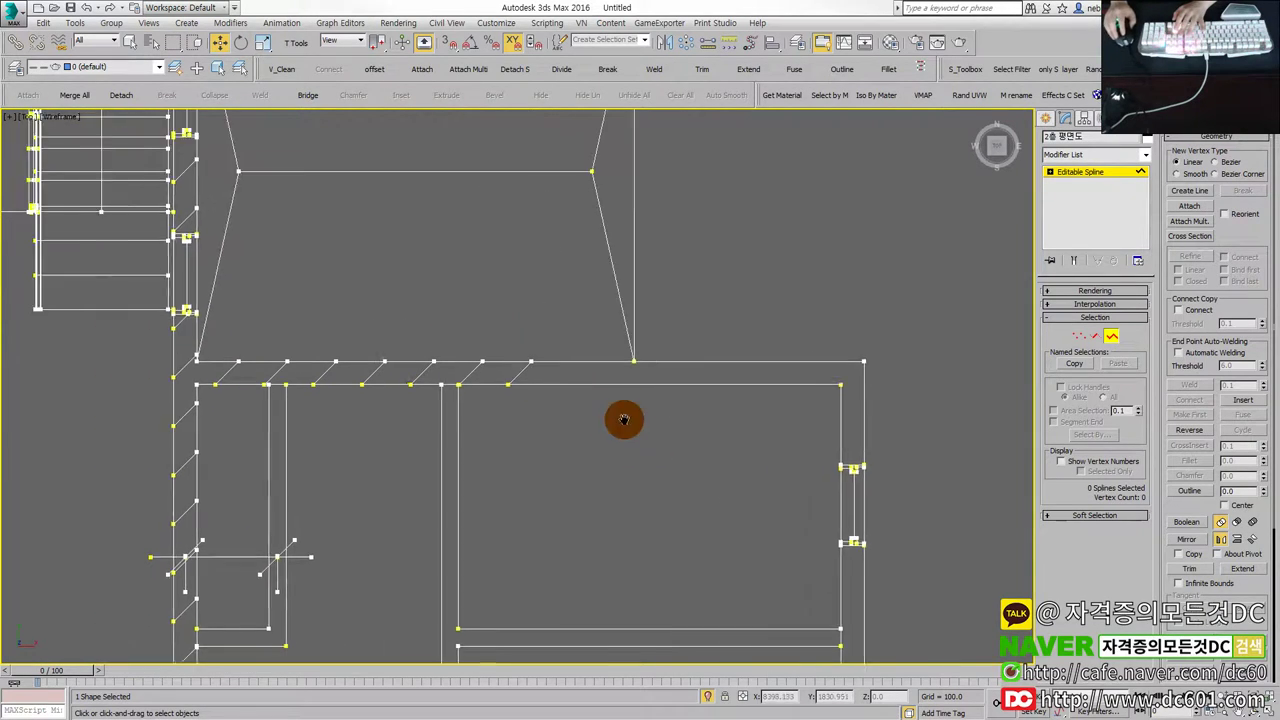
{"action": "scroll", "coordinate": [342, 345], "scroll_direction": "up", "scroll_amount": 2}
{"action": "left_click_drag", "start_coordinate": [300, 337], "coordinate": [626, 440]}
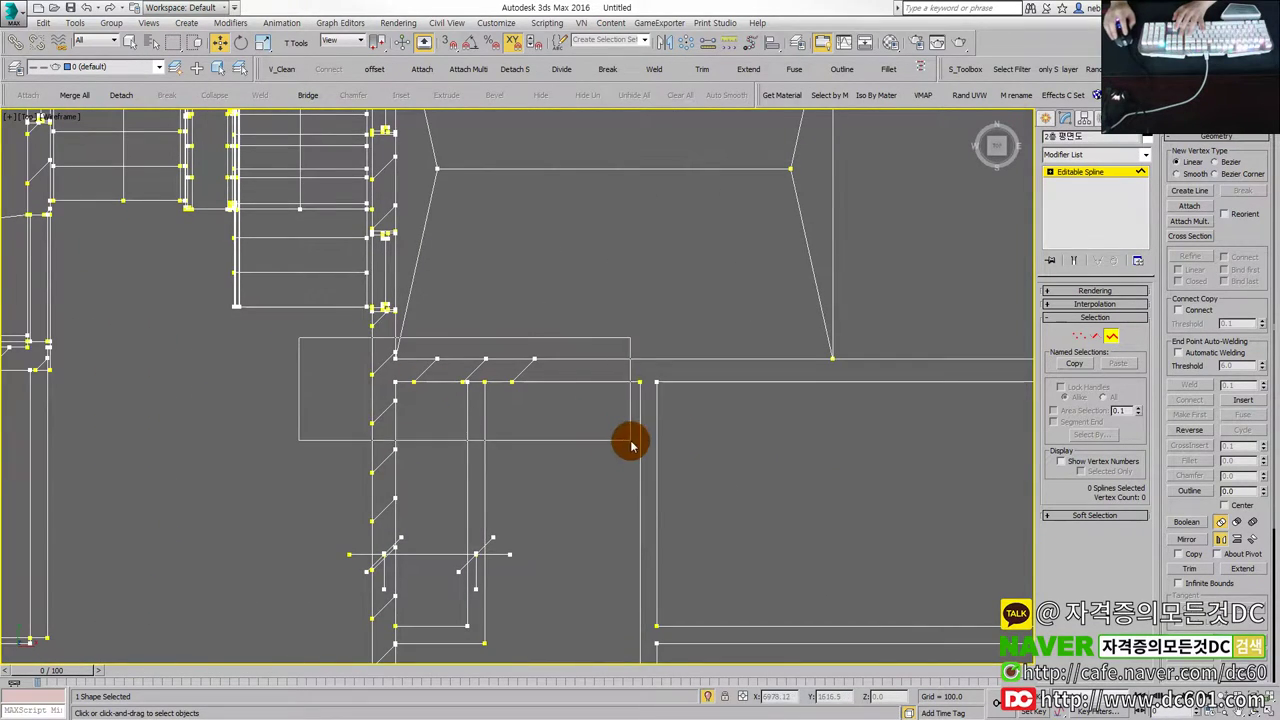
{"action": "scroll", "coordinate": [520, 463], "scroll_direction": "down", "scroll_amount": 2}
{"action": "scroll", "coordinate": [430, 500], "scroll_direction": "up", "scroll_amount": 2}
{"action": "mouse_move", "coordinate": [390, 398]}
{"action": "left_mouse_down"}
{"action": "mouse_move", "coordinate": [604, 563]}
{"action": "mouse_move", "coordinate": [629, 533]}
{"action": "left_mouse_up"}
{"action": "scroll", "coordinate": [546, 418], "scroll_direction": "down", "scroll_amount": 3}
{"action": "scroll", "coordinate": [600, 421], "scroll_direction": "up", "scroll_amount": 1}
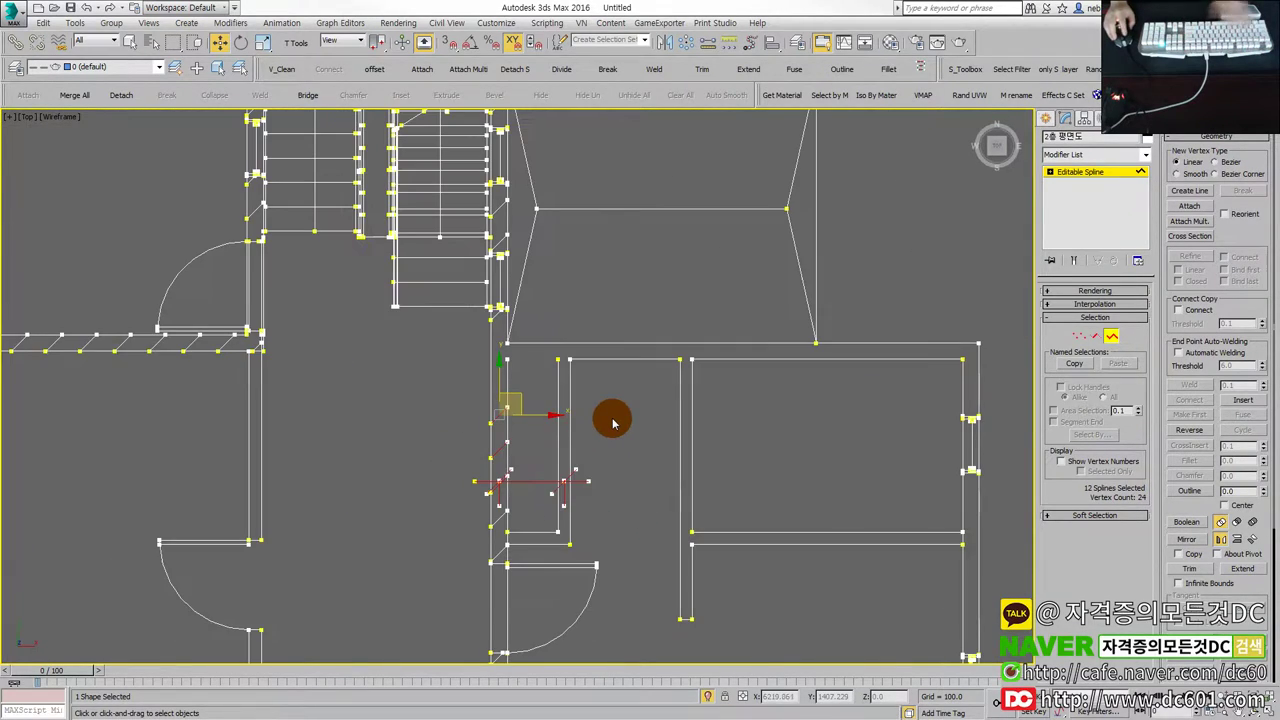
{"action": "left_click", "coordinate": [613, 423]}
{"action": "scroll", "coordinate": [545, 353], "scroll_direction": "up", "scroll_amount": 2}
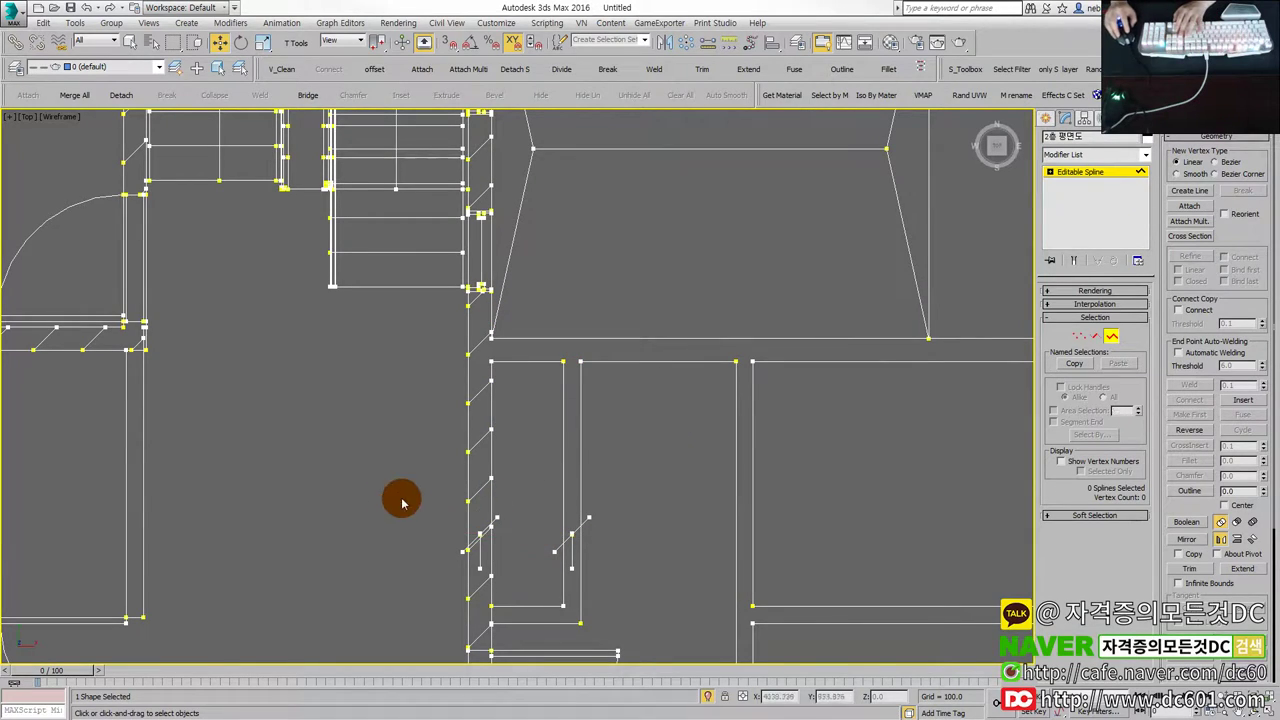
{"action": "middle_click_drag", "start_coordinate": [623, 509], "coordinate": [570, 475]}
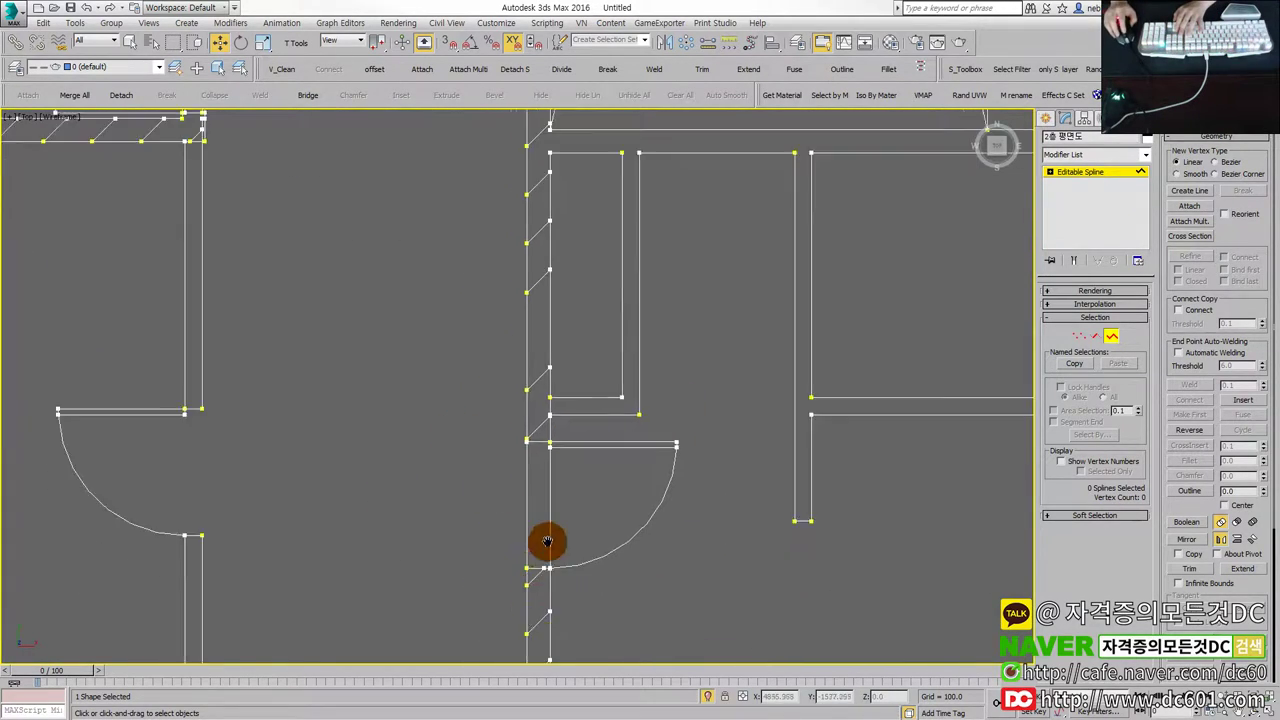
{"action": "scroll", "coordinate": [551, 566], "scroll_direction": "down", "scroll_amount": 4}
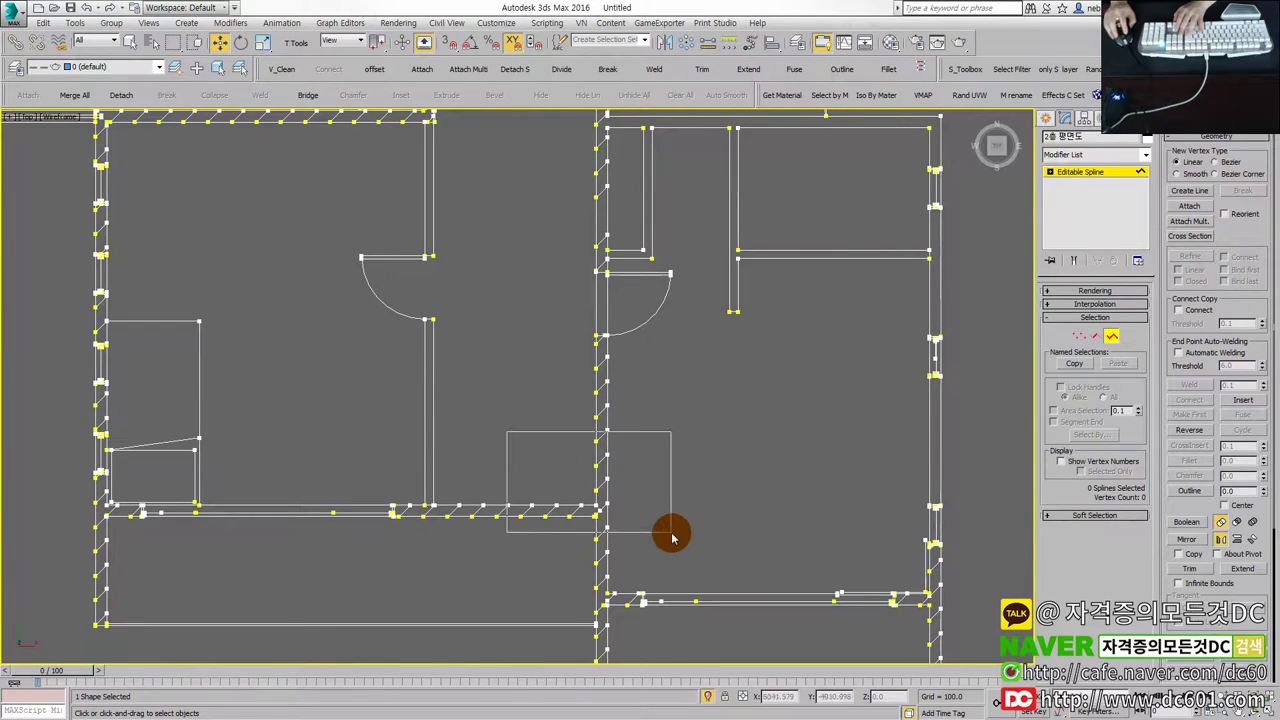
{"action": "left_click_drag", "start_coordinate": [560, 380], "coordinate": [654, 443]}
{"action": "scroll", "coordinate": [549, 406], "scroll_direction": "down", "scroll_amount": 1}
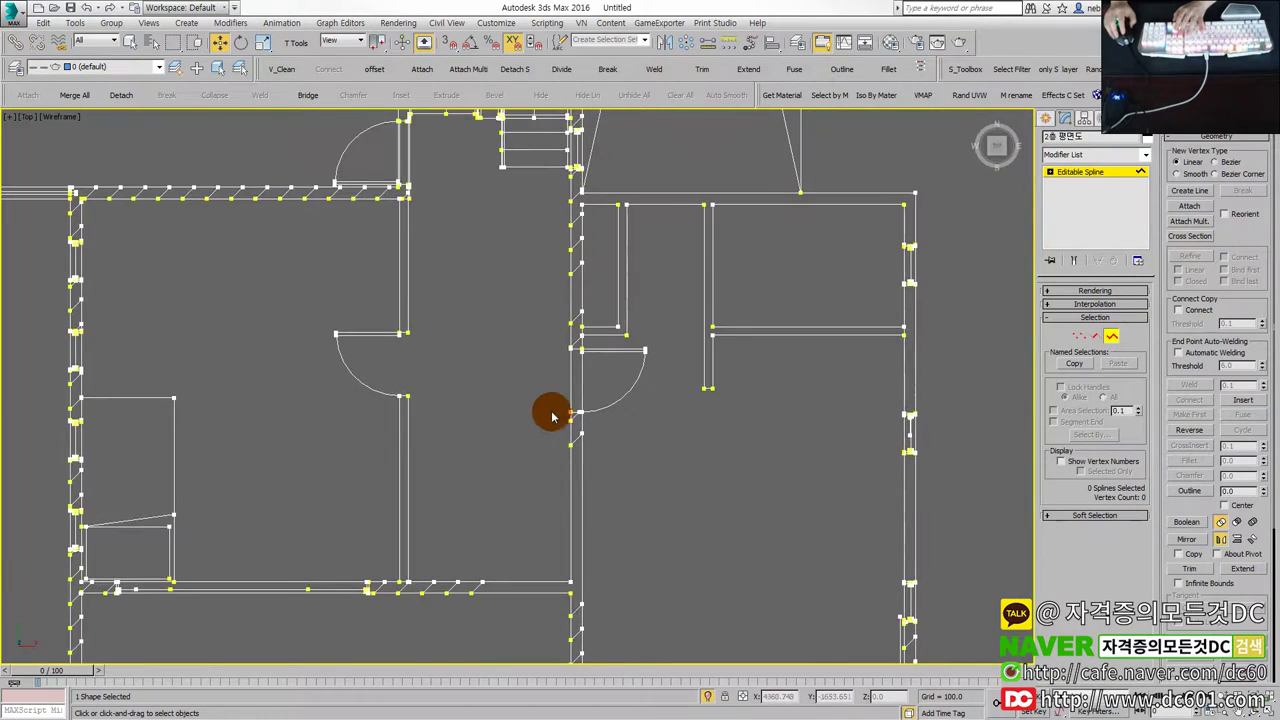
{"action": "scroll", "coordinate": [686, 503], "scroll_direction": "up", "scroll_amount": 2}
{"action": "scroll", "coordinate": [606, 433], "scroll_direction": "up", "scroll_amount": 2}
{"action": "left_click", "coordinate": [606, 433]}
{"action": "middle_click_drag", "start_coordinate": [607, 432], "coordinate": [593, 689]}
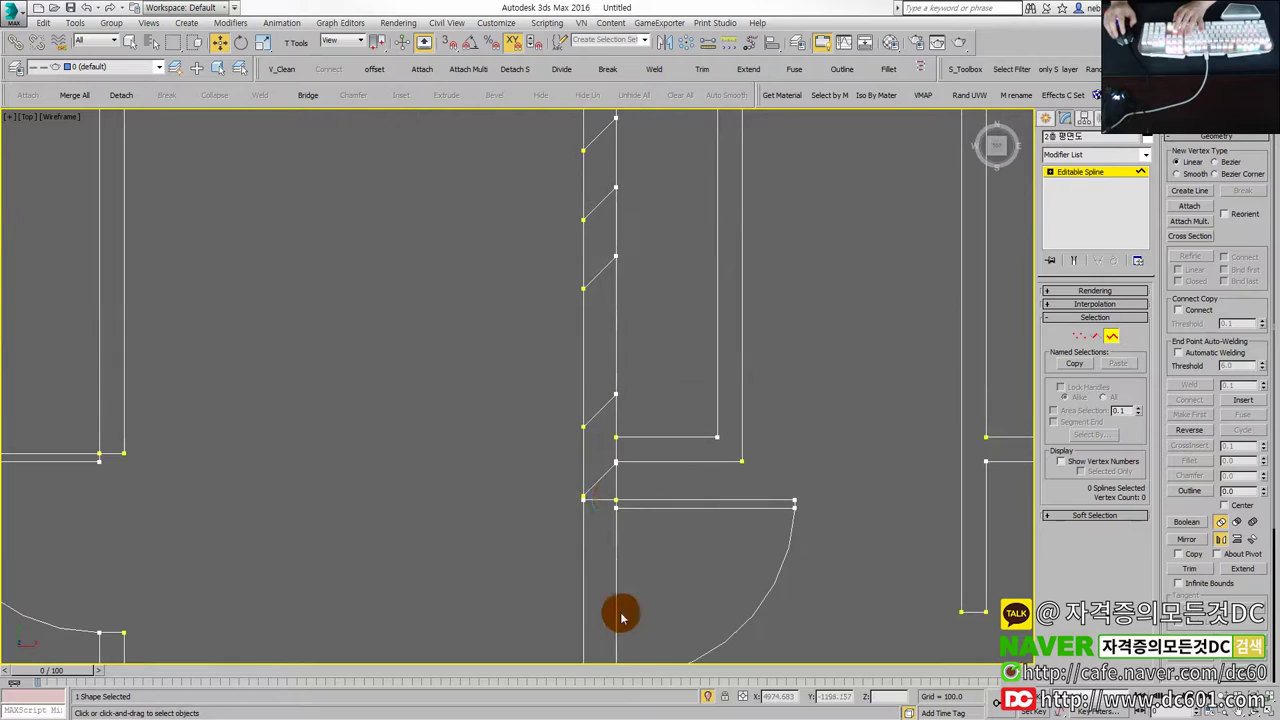
{"action": "scroll", "coordinate": [585, 450], "scroll_direction": "down", "scroll_amount": 2}
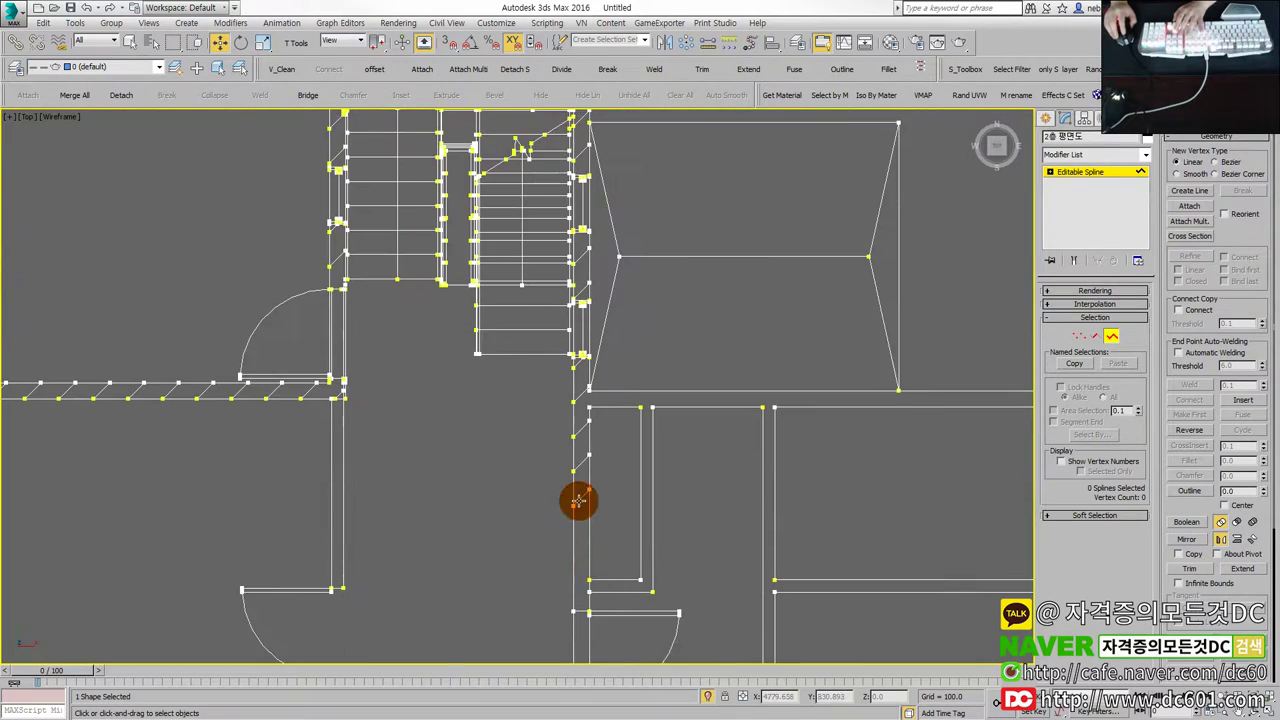
{"action": "middle_click_drag", "start_coordinate": [714, 614], "coordinate": [643, 543]}
{"action": "middle_click_drag", "start_coordinate": [591, 441], "coordinate": [588, 556]}
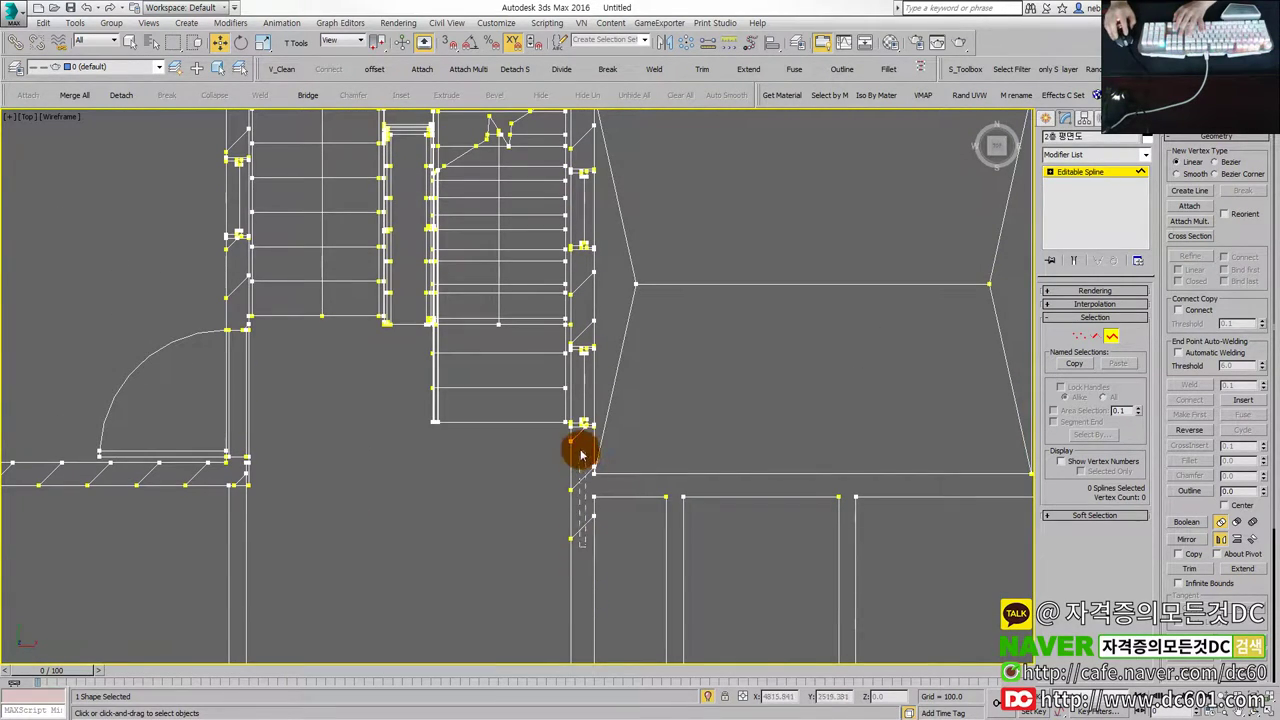
{"action": "middle_click_drag", "start_coordinate": [585, 428], "coordinate": [587, 493]}
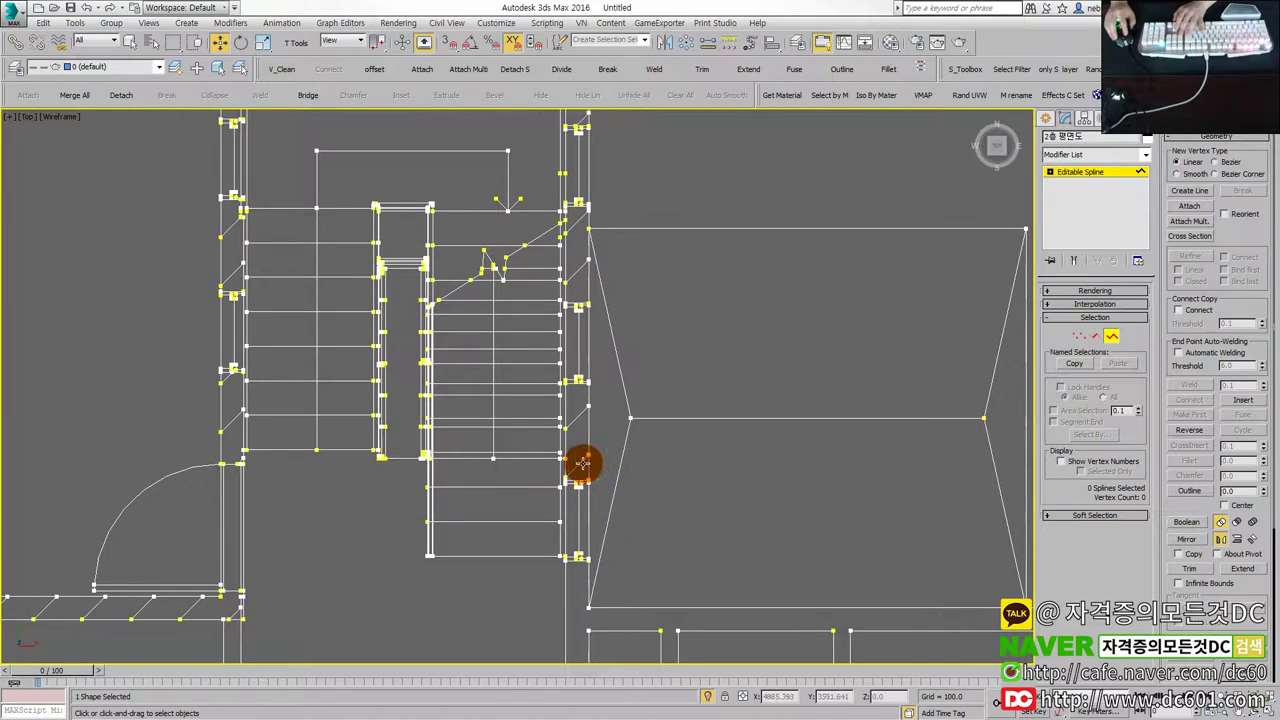
{"action": "middle_click_drag", "start_coordinate": [573, 445], "coordinate": [606, 517]}
{"action": "middle_click_drag", "start_coordinate": [610, 380], "coordinate": [614, 459]}
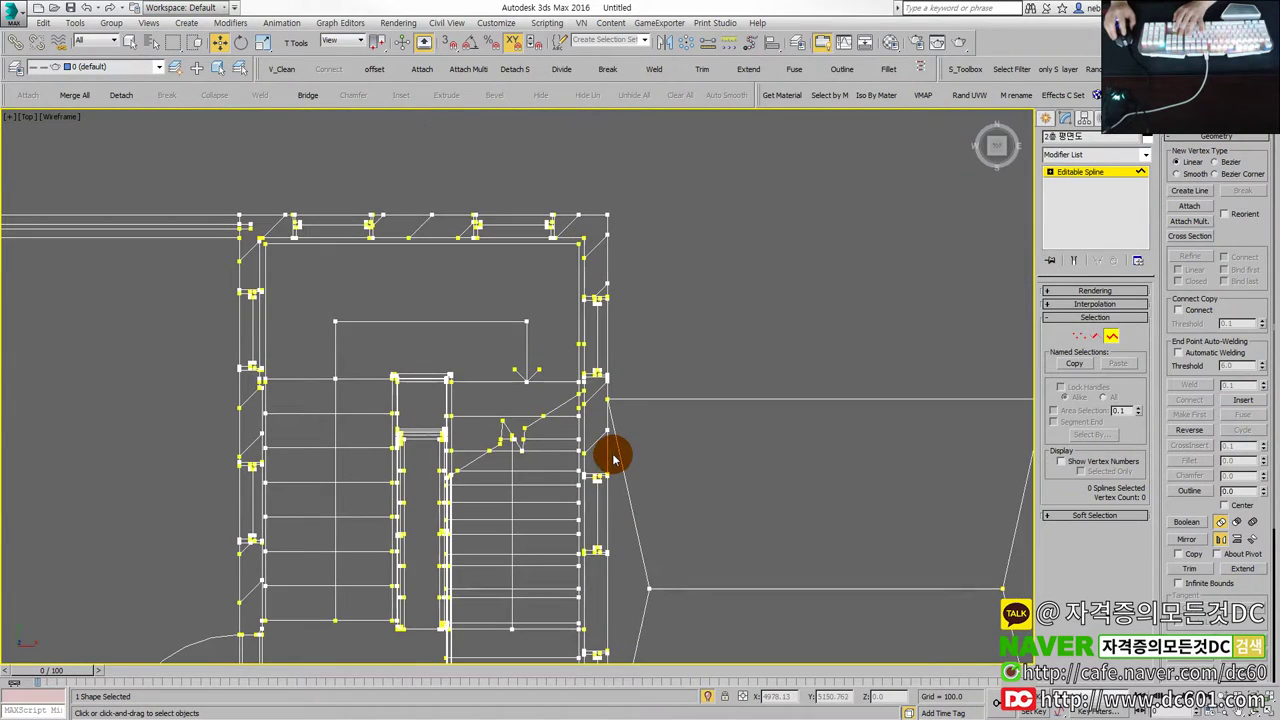
Select the stray diagonal and short line pieces on the upper wall and delete them.
{"action": "left_click", "coordinate": [603, 485]}
{"action": "scroll", "coordinate": [603, 485], "scroll_direction": "up", "scroll_amount": 2}
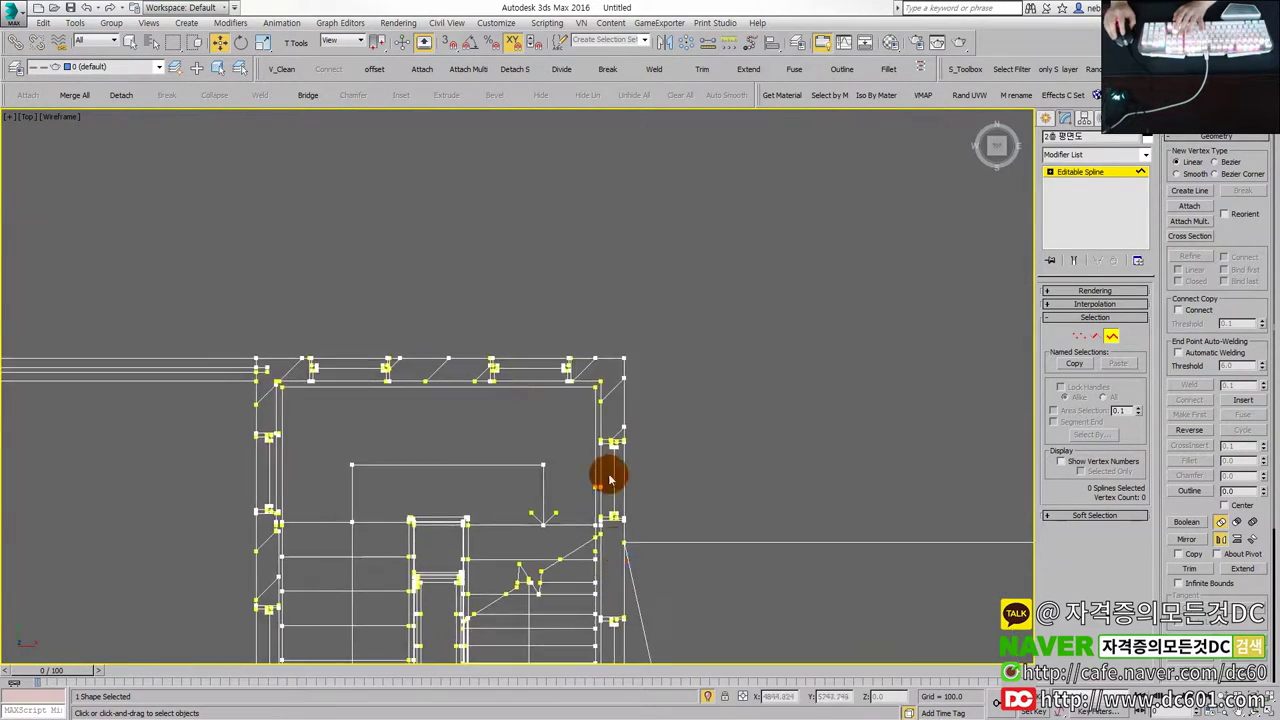
{"action": "scroll", "coordinate": [605, 470], "scroll_direction": "up", "scroll_amount": 2}
{"action": "left_click", "coordinate": [563, 337]}
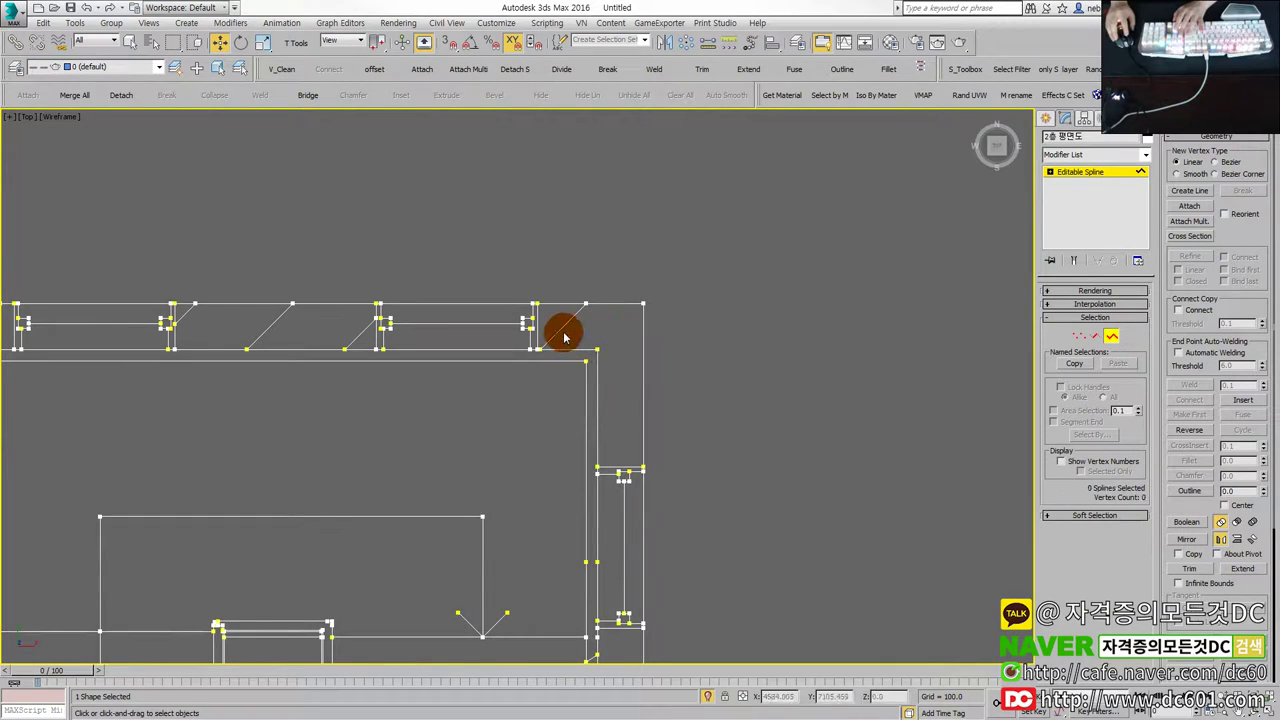
{"action": "left_click", "coordinate": [565, 326]}
{"action": "mouse_move", "coordinate": [565, 326]}
{"action": "middle_mouse_down"}
{"action": "mouse_move", "coordinate": [586, 366]}
{"action": "mouse_move", "coordinate": [812, 430]}
{"action": "middle_mouse_up"}
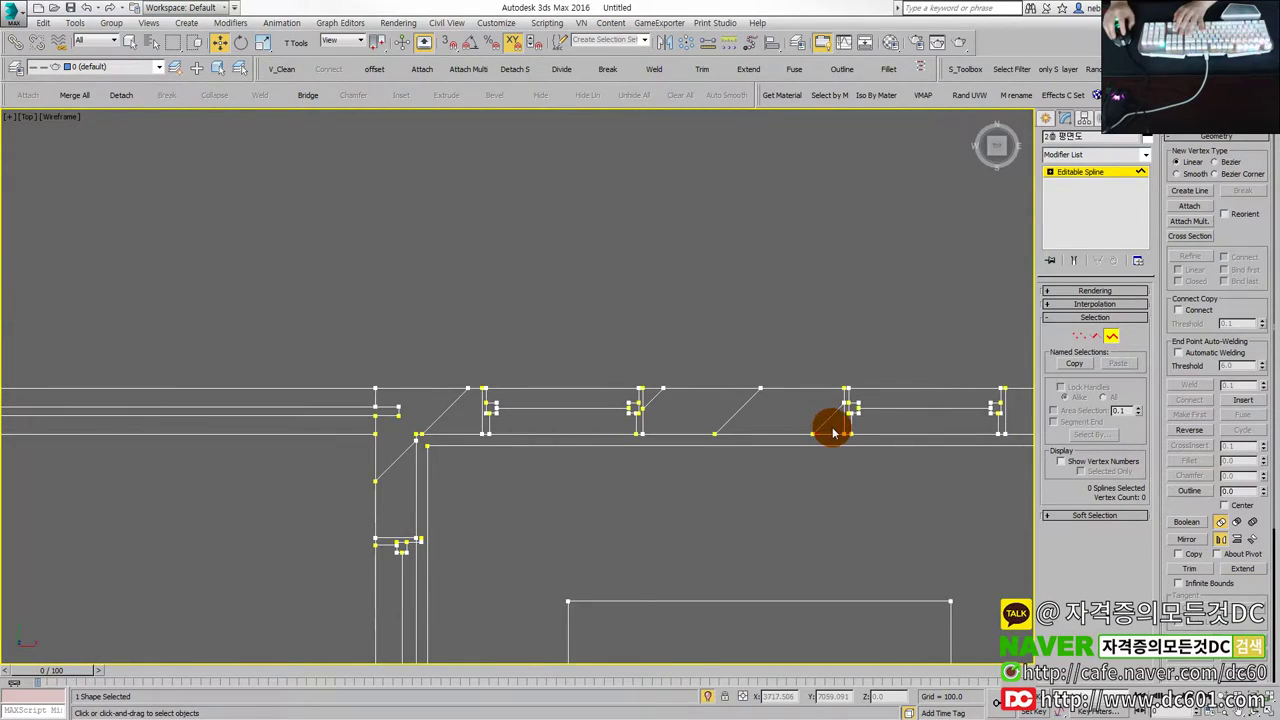
{"action": "key", "text": "Delete"}
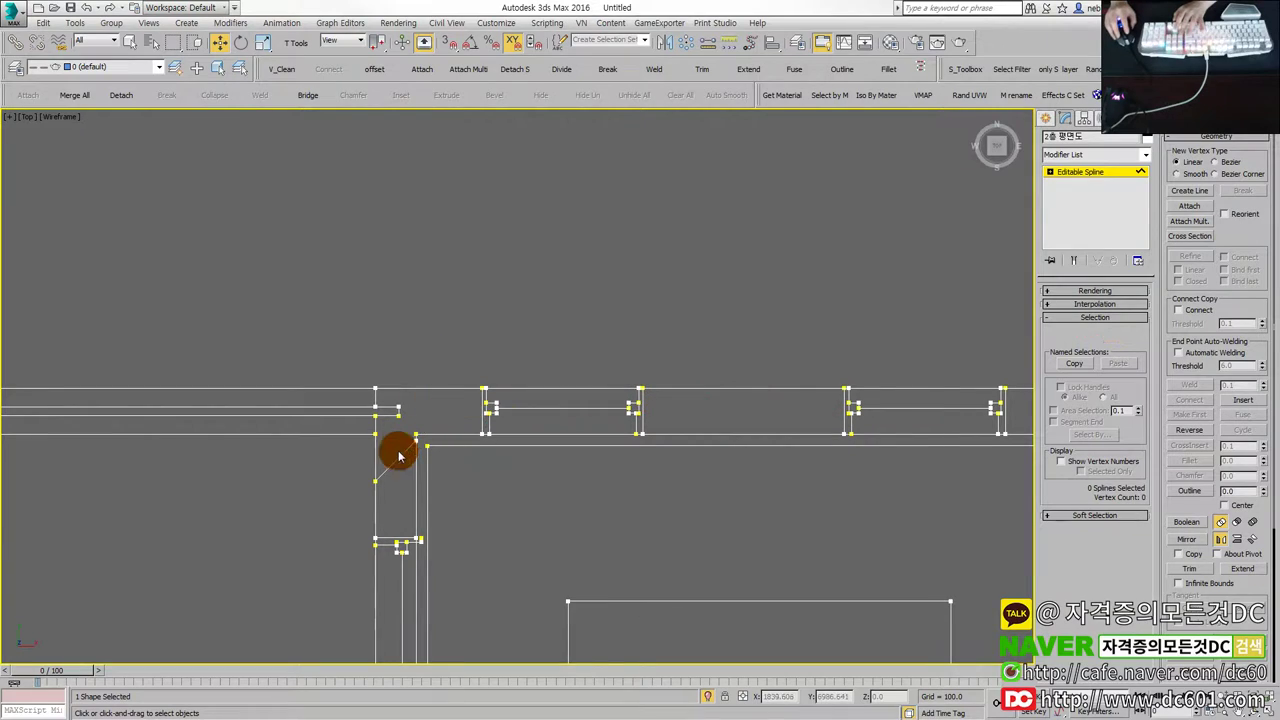
Switch the Editable Spline to Spline sub-object level while inspecting the cleaned wall.
{"action": "scroll", "coordinate": [400, 450], "scroll_direction": "down", "scroll_amount": 5}
{"action": "scroll", "coordinate": [563, 337], "scroll_direction": "up", "scroll_amount": 3}
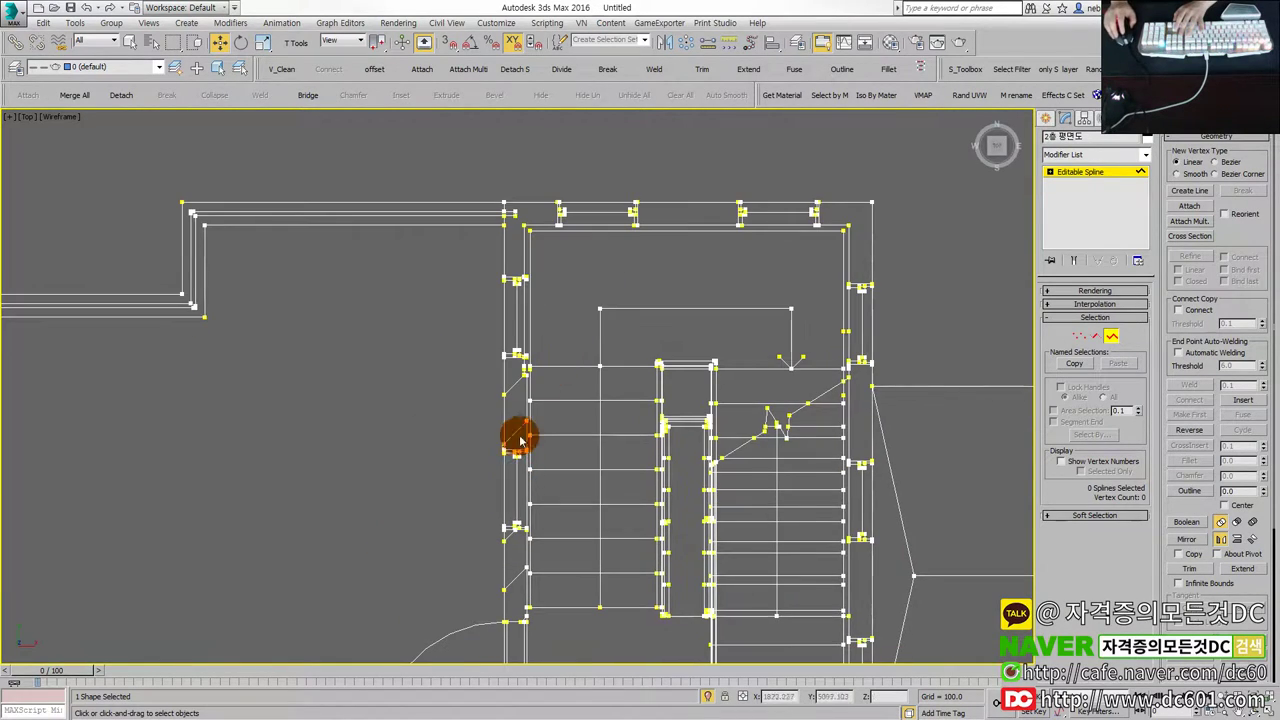
{"action": "scroll", "coordinate": [517, 434], "scroll_direction": "up", "scroll_amount": 3}
{"action": "scroll", "coordinate": [557, 409], "scroll_direction": "down", "scroll_amount": 4}
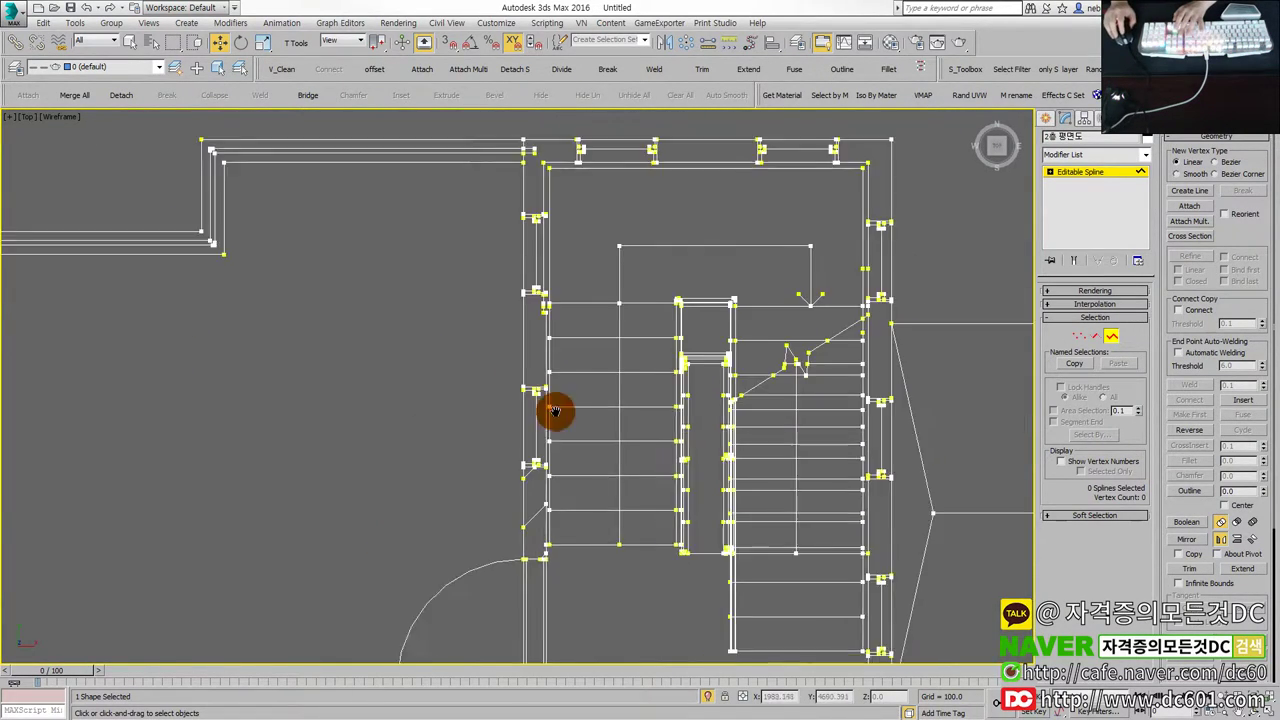
{"action": "scroll", "coordinate": [537, 461], "scroll_direction": "up", "scroll_amount": 4}
{"action": "scroll", "coordinate": [523, 428], "scroll_direction": "down", "scroll_amount": 4}
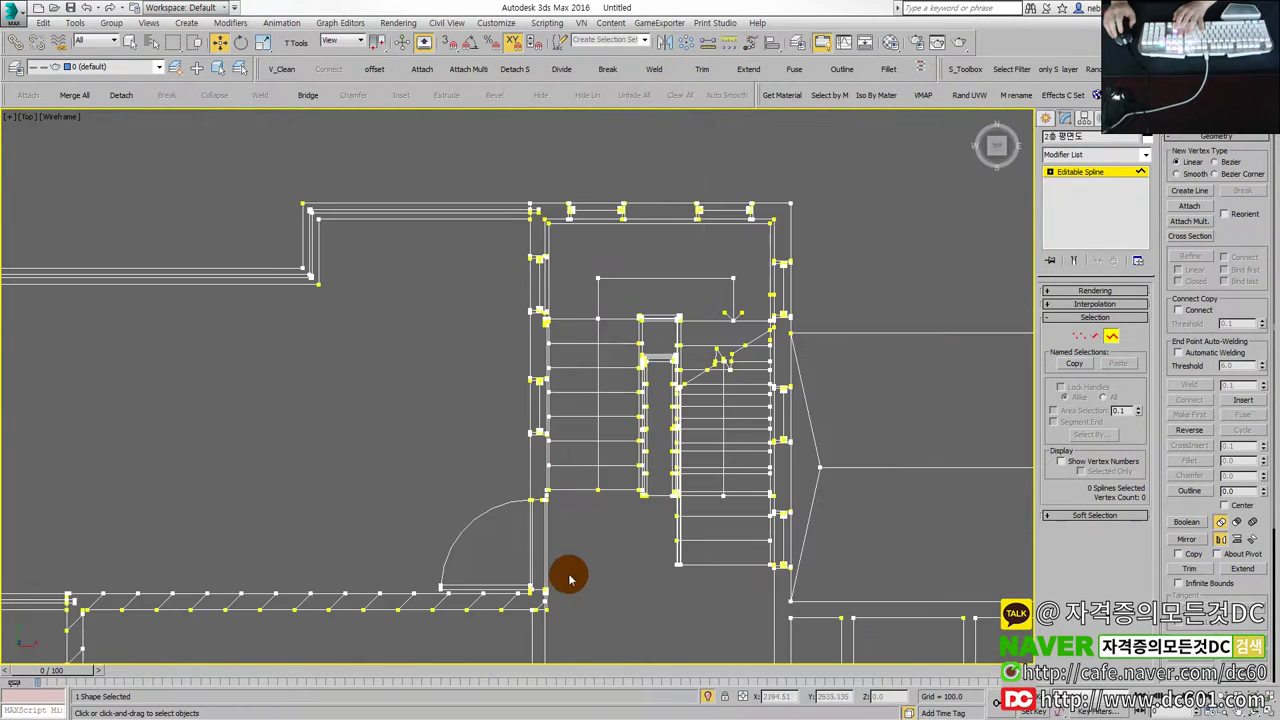
{"action": "scroll", "coordinate": [456, 440], "scroll_direction": "up", "scroll_amount": 4}
{"action": "left_click_drag", "start_coordinate": [296, 368], "coordinate": [480, 491]}
{"action": "scroll", "coordinate": [619, 397], "scroll_direction": "up", "scroll_amount": 2}
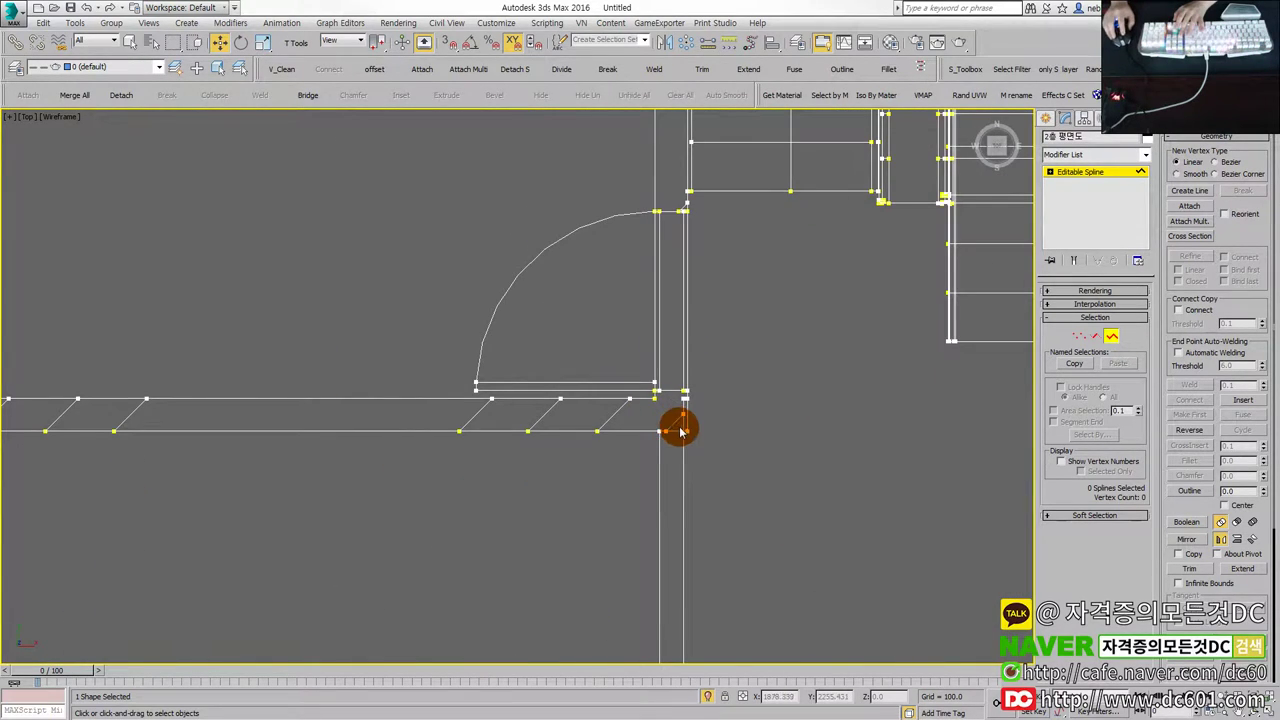
{"action": "scroll", "coordinate": [470, 415], "scroll_direction": "down", "scroll_amount": 3}
{"action": "scroll", "coordinate": [543, 423], "scroll_direction": "up", "scroll_amount": 2}
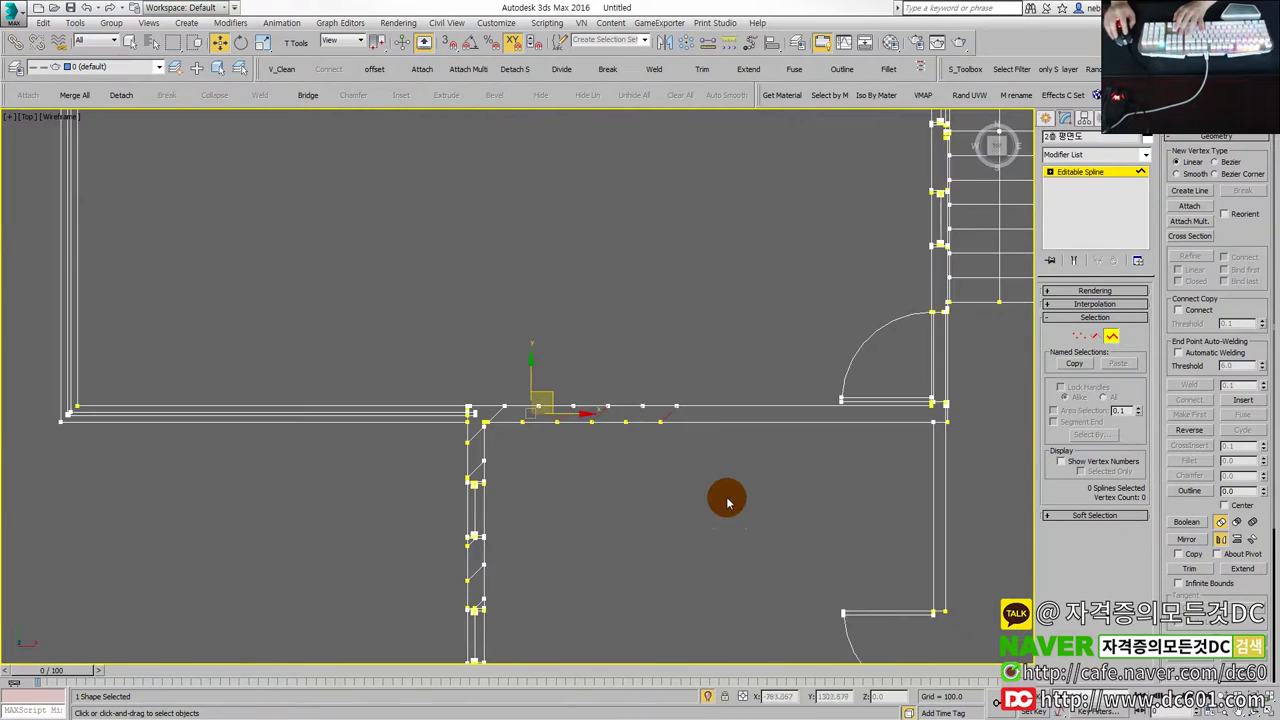
{"action": "key", "text": "3"}
{"action": "scroll", "coordinate": [555, 433], "scroll_direction": "up", "scroll_amount": 2}
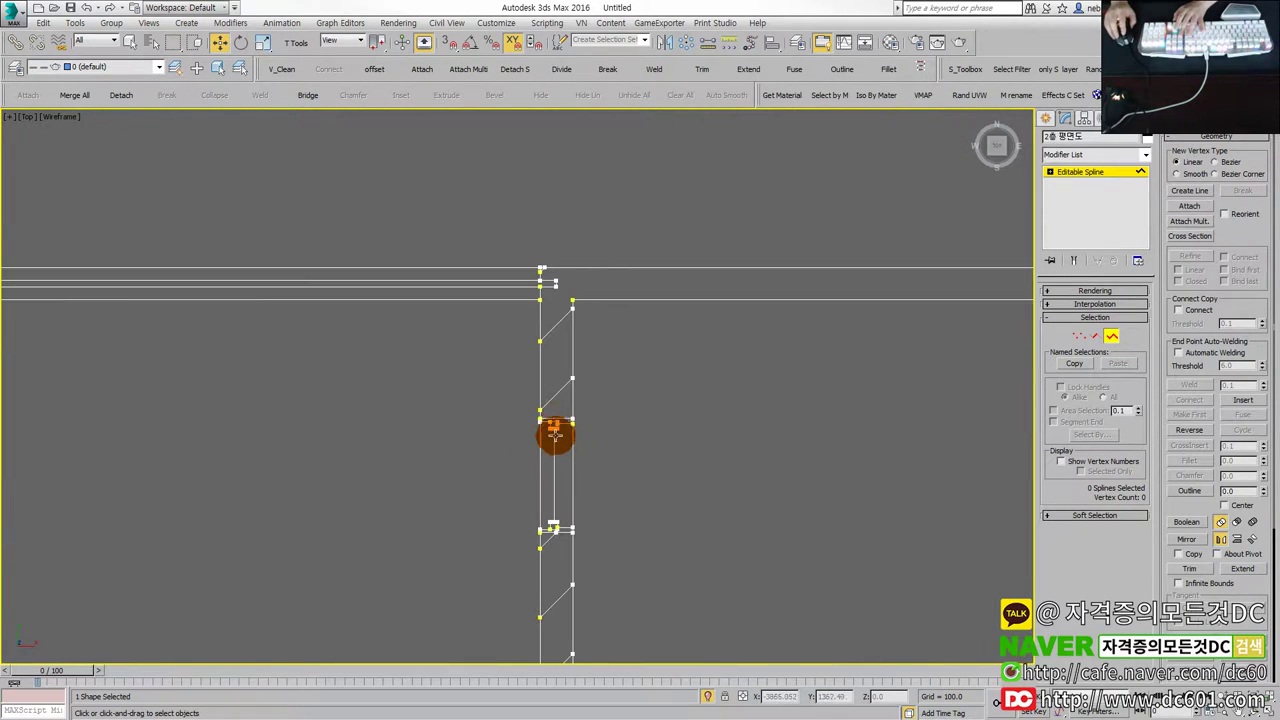
{"action": "scroll", "coordinate": [575, 400], "scroll_direction": "down", "scroll_amount": 3}
{"action": "scroll", "coordinate": [580, 425], "scroll_direction": "up", "scroll_amount": 1}
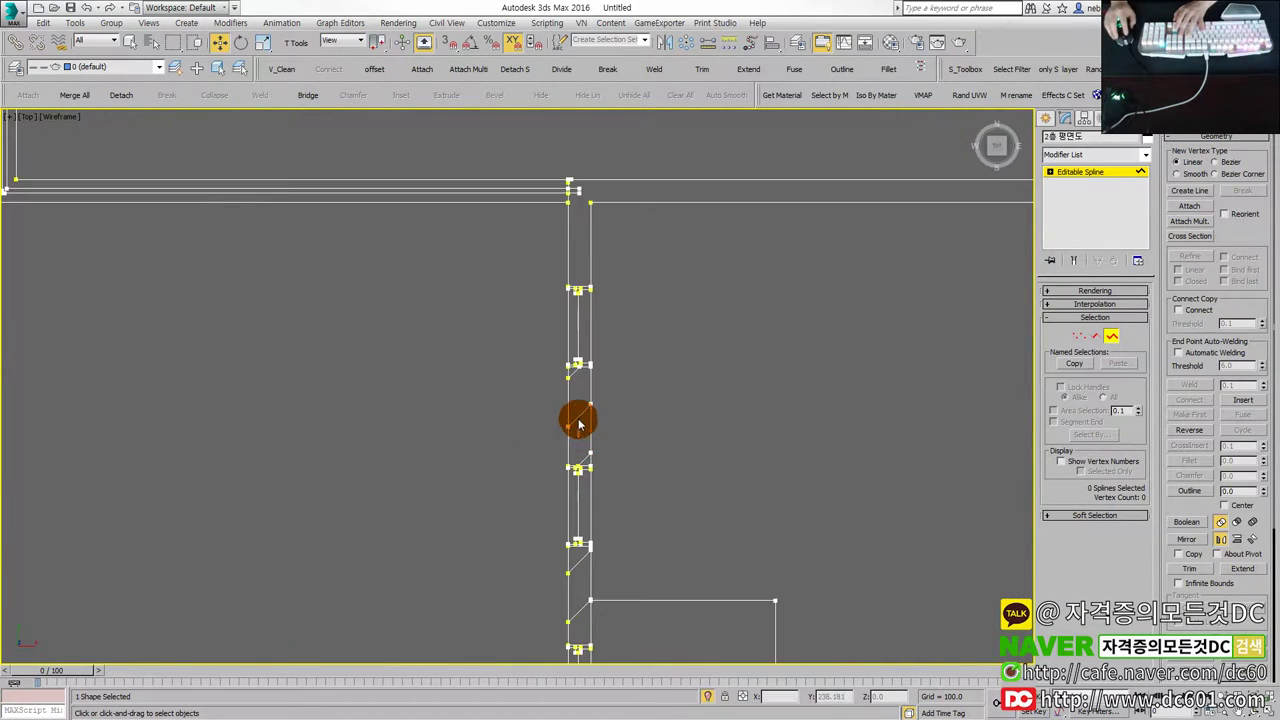
{"action": "scroll", "coordinate": [567, 421], "scroll_direction": "up", "scroll_amount": 2}
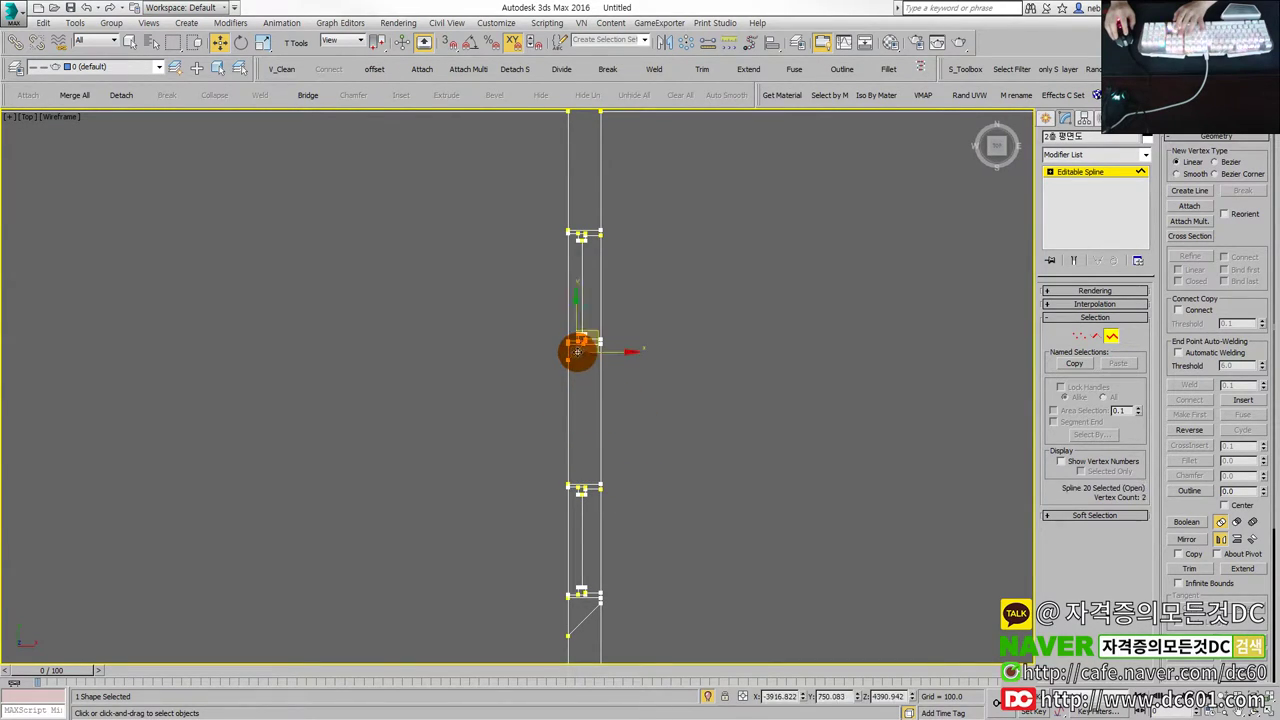
{"action": "scroll", "coordinate": [600, 515], "scroll_direction": "down", "scroll_amount": 2}
{"action": "left_click", "coordinate": [600, 482]}
{"action": "right_click", "coordinate": [595, 470]}
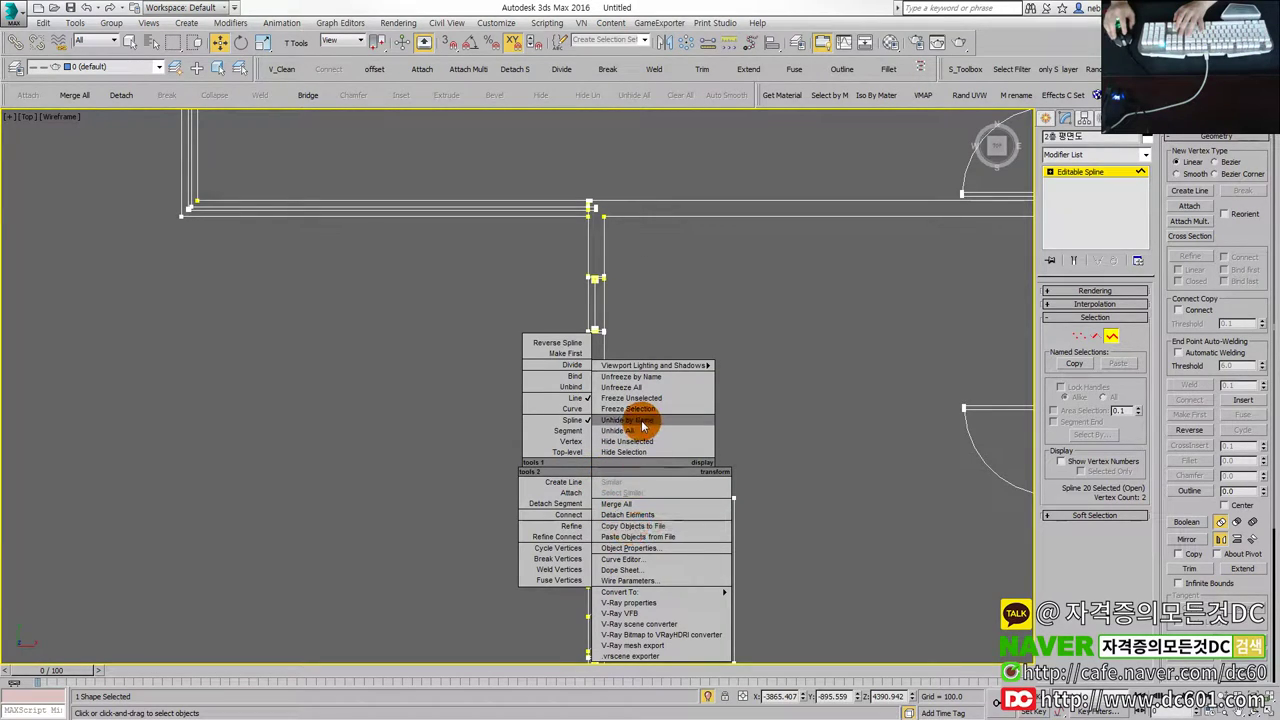
{"action": "left_click", "coordinate": [763, 437]}
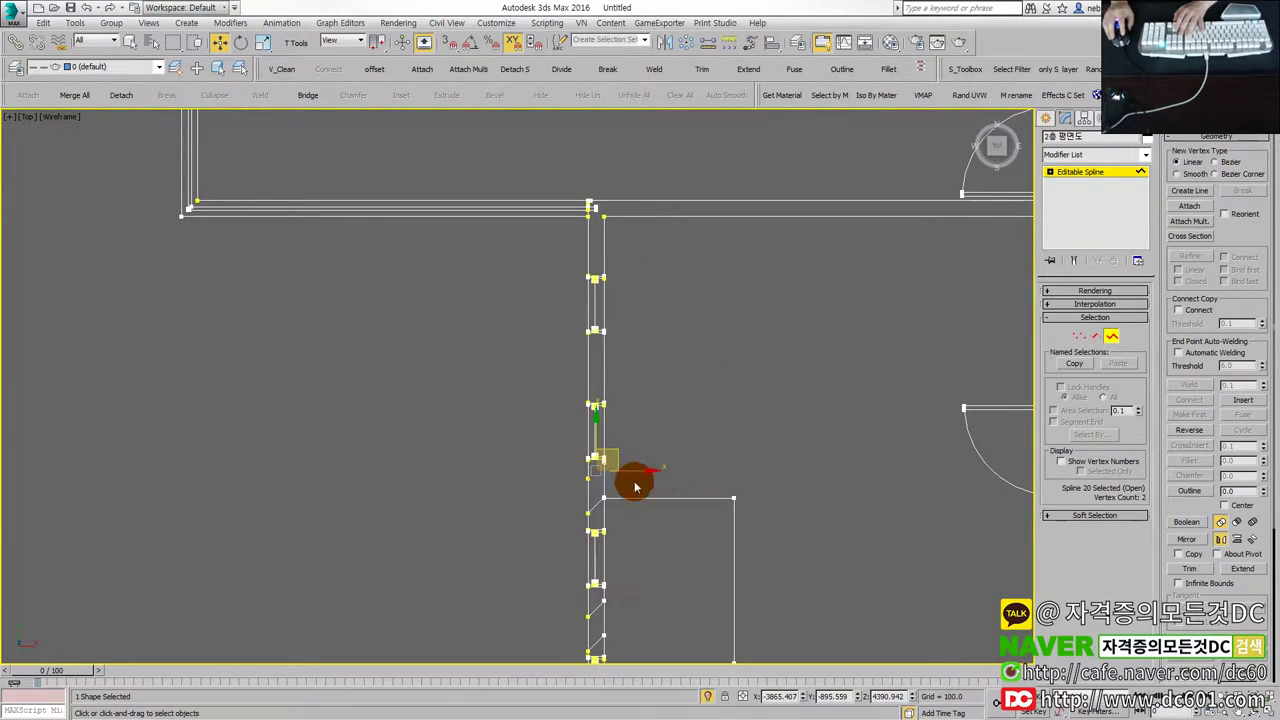
{"action": "key", "text": "2"}
{"action": "right_click", "coordinate": [612, 460]}
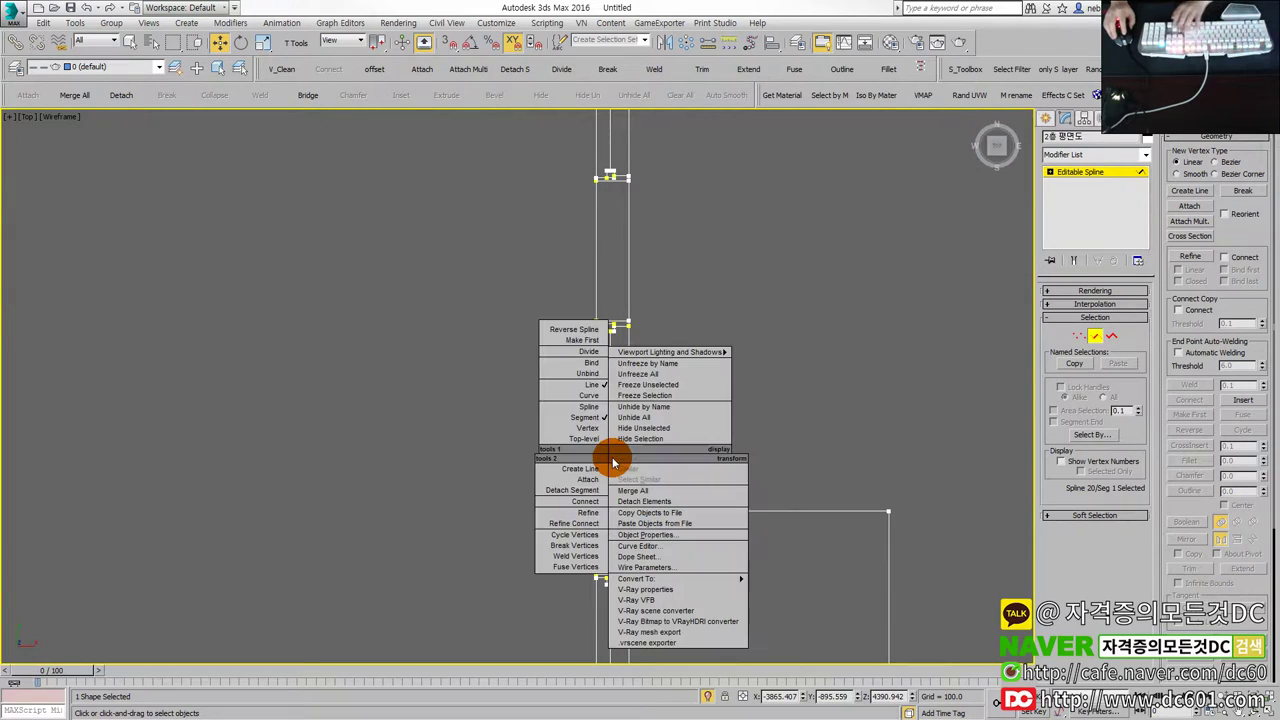
{"action": "left_click", "coordinate": [814, 443]}
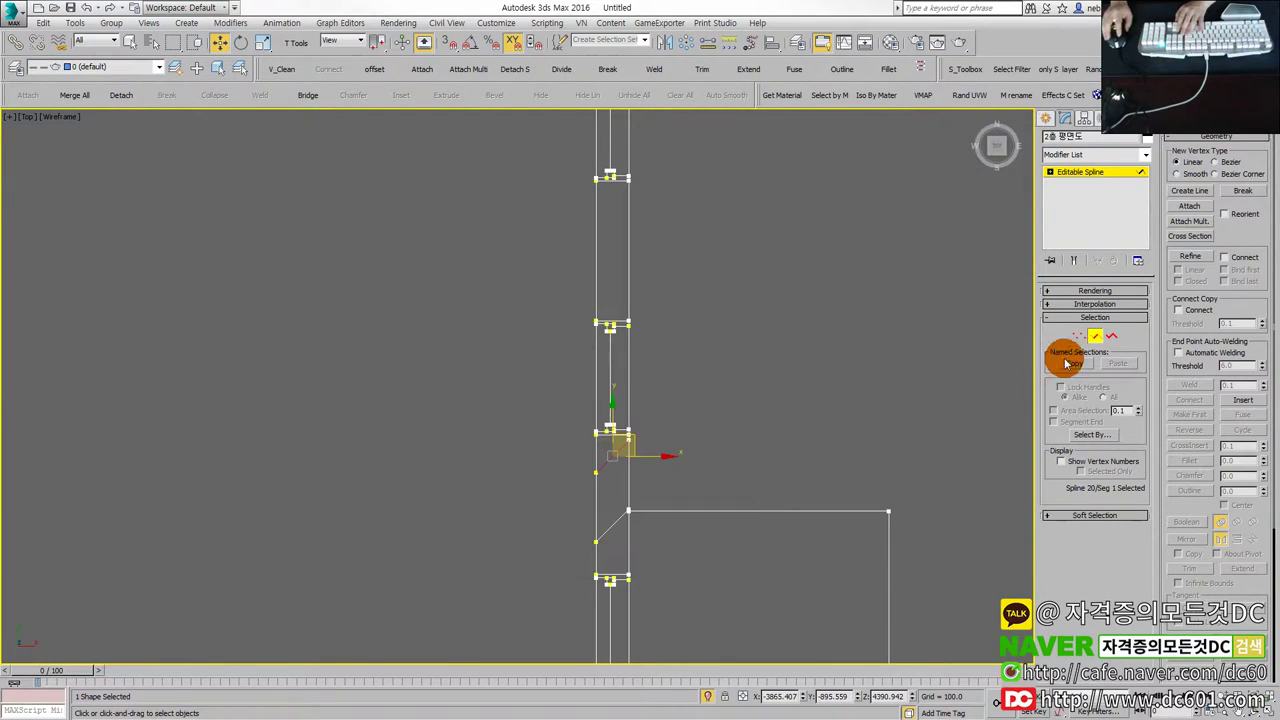
{"action": "key", "text": "3"}
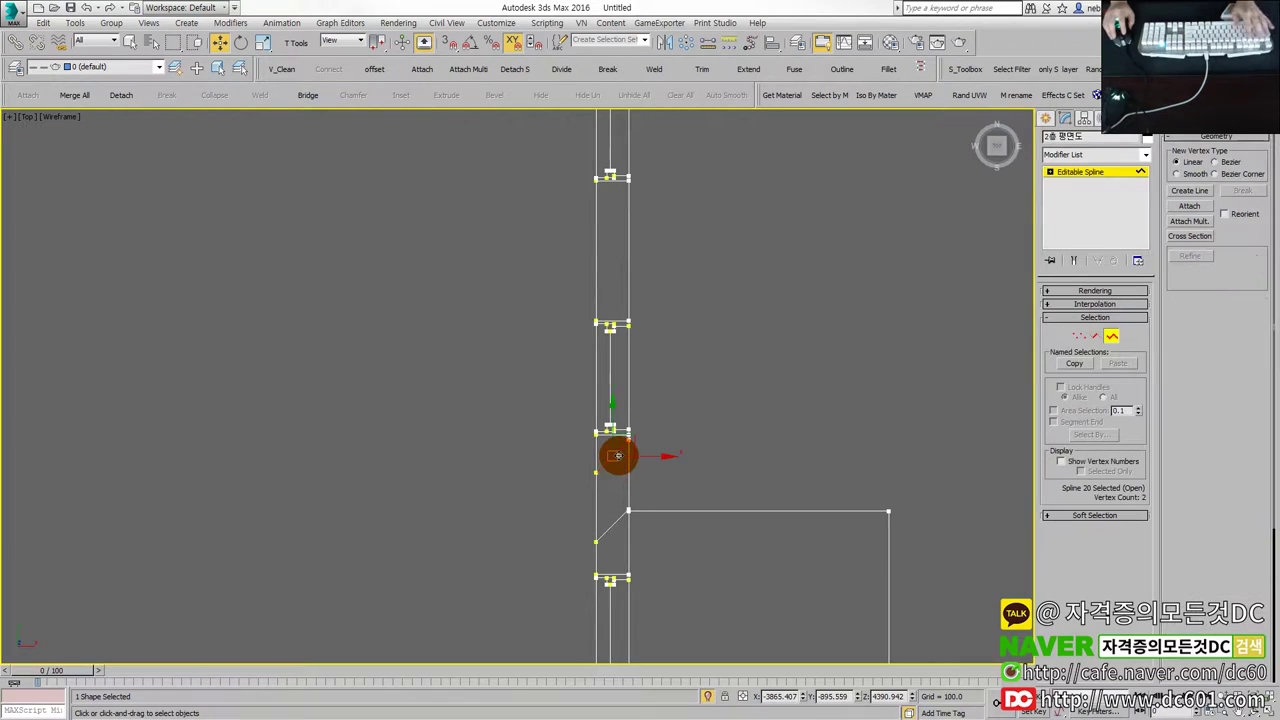
{"action": "right_click", "coordinate": [618, 453]}
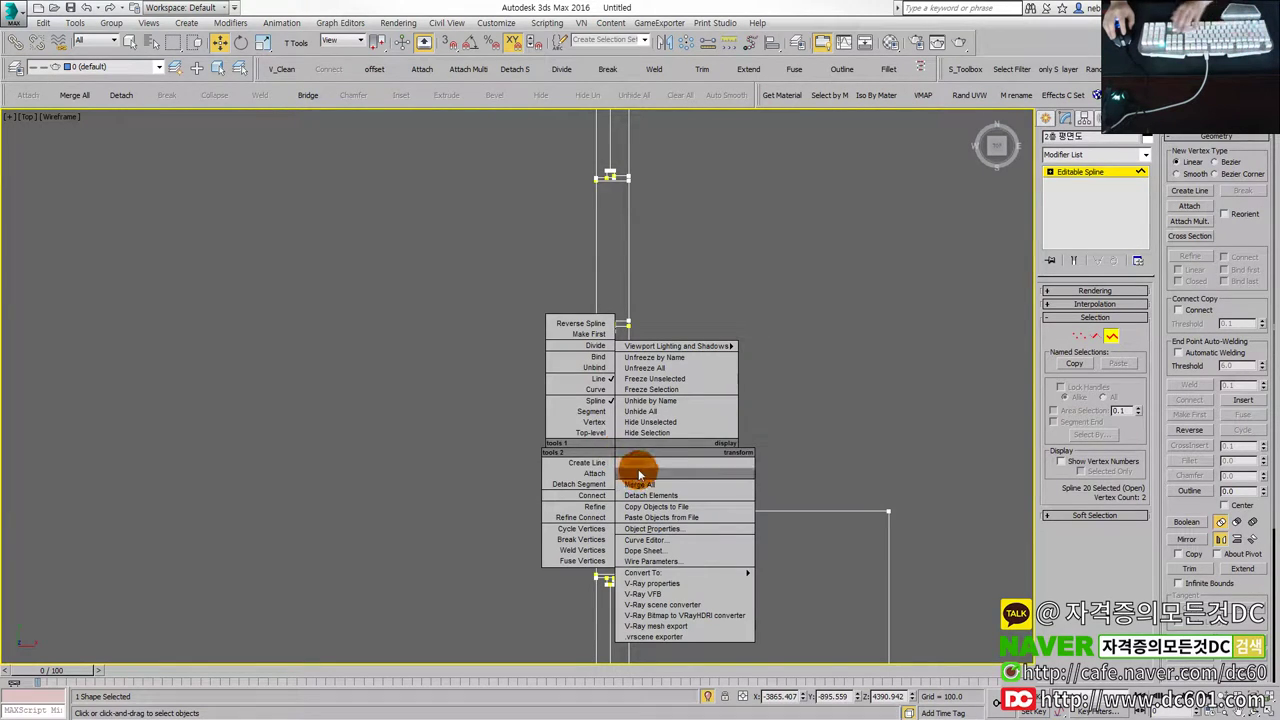
{"action": "left_click", "coordinate": [798, 426]}
{"action": "scroll", "coordinate": [606, 526], "scroll_direction": "down", "scroll_amount": 2}
Realign the vertices at the lower-middle wall corner so the wall lines up.
{"action": "scroll", "coordinate": [641, 449], "scroll_direction": "up", "scroll_amount": 4}
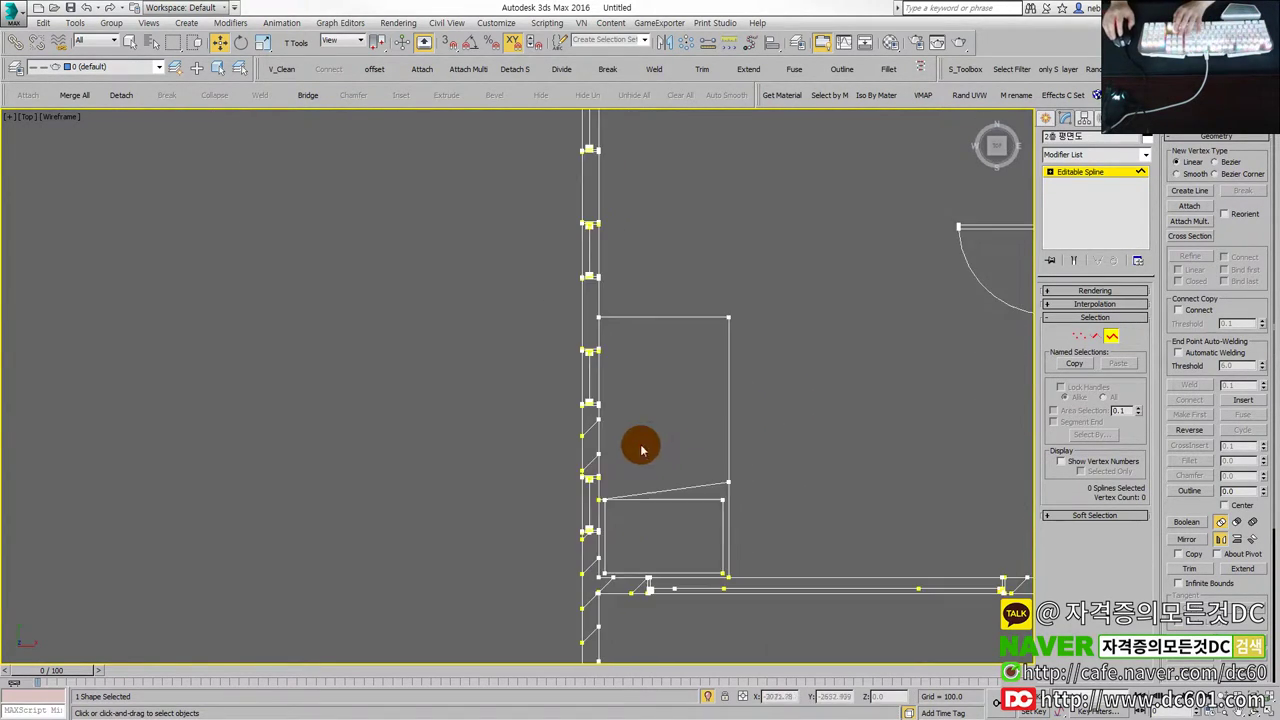
{"action": "scroll", "coordinate": [598, 474], "scroll_direction": "up", "scroll_amount": 3}
{"action": "middle_click_drag", "start_coordinate": [595, 381], "coordinate": [609, 520]}
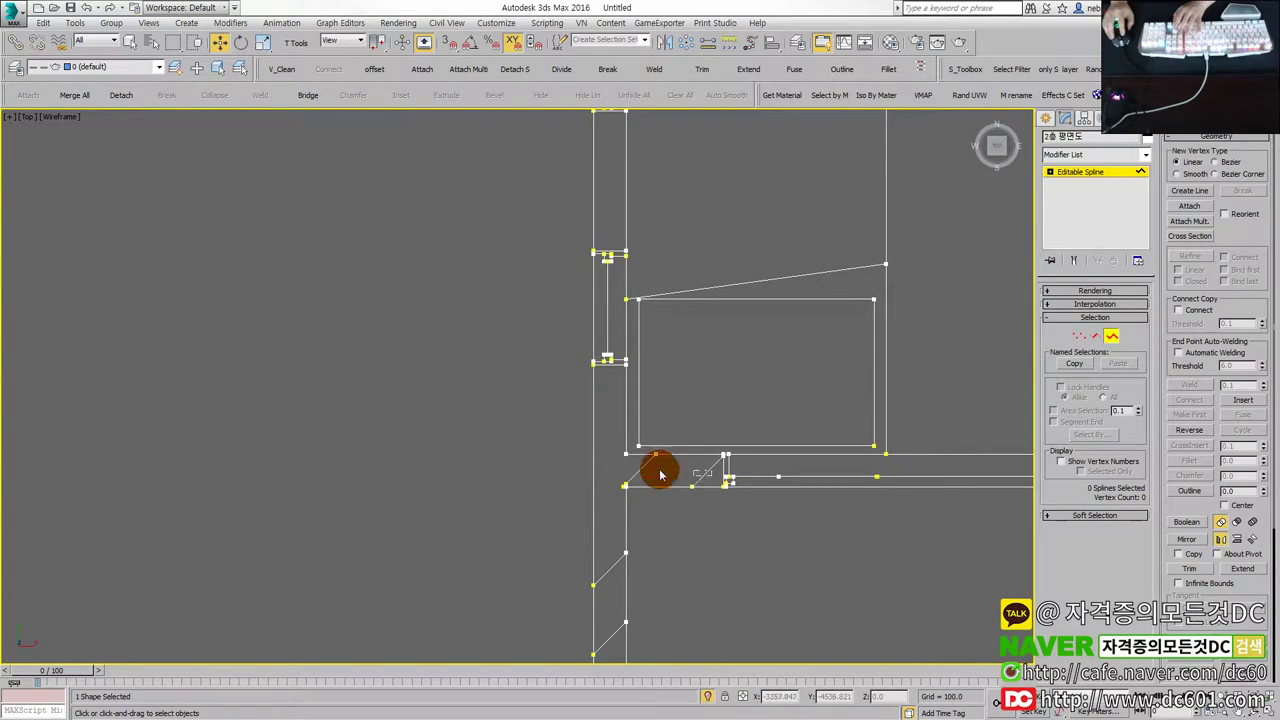
{"action": "scroll", "coordinate": [660, 474], "scroll_direction": "down", "scroll_amount": 2}
{"action": "middle_click_drag", "start_coordinate": [640, 529], "coordinate": [509, 437]}
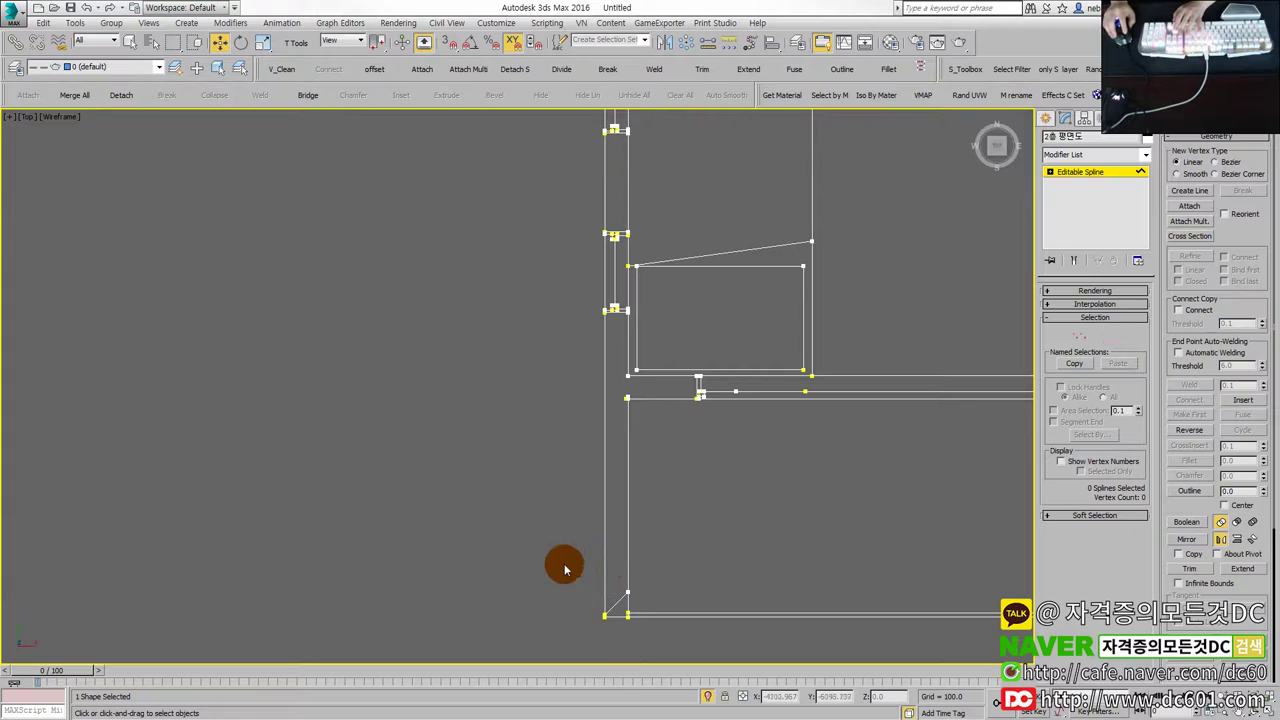
{"action": "scroll", "coordinate": [777, 577], "scroll_direction": "down", "scroll_amount": 2}
{"action": "scroll", "coordinate": [607, 527], "scroll_direction": "down", "scroll_amount": 2}
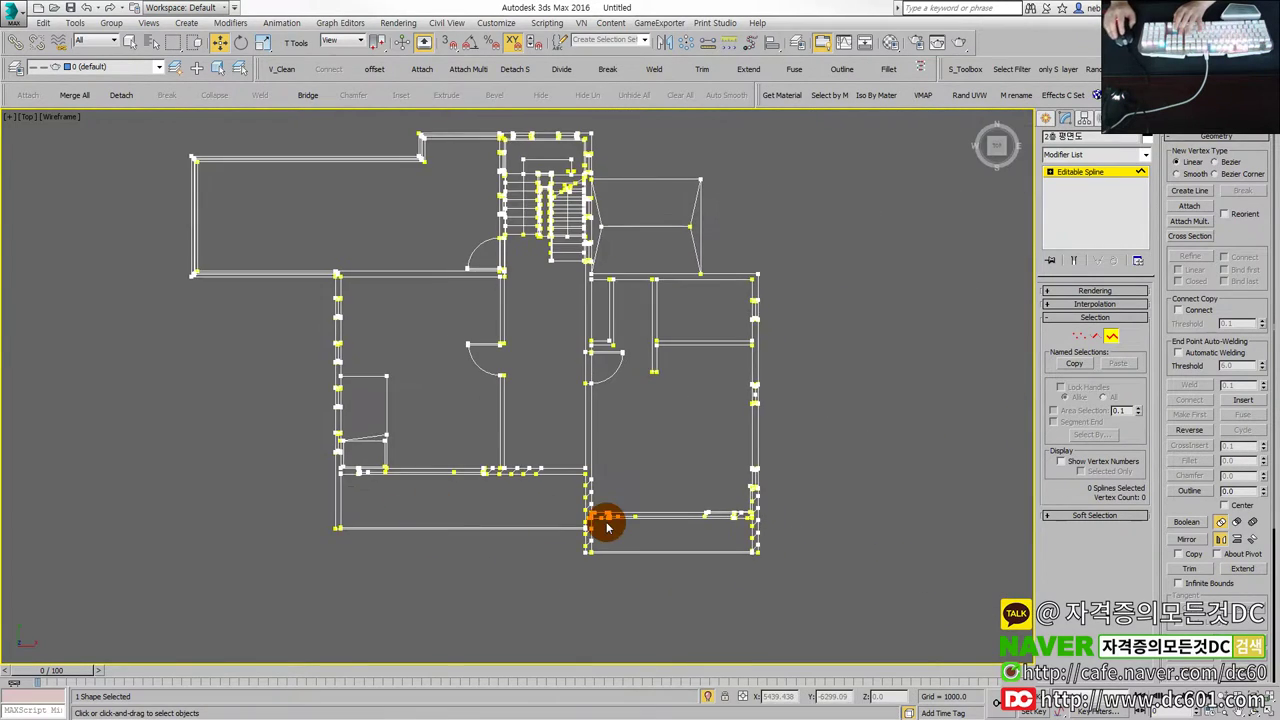
{"action": "scroll", "coordinate": [580, 524], "scroll_direction": "up", "scroll_amount": 4}
{"action": "scroll", "coordinate": [400, 357], "scroll_direction": "up", "scroll_amount": 1}
{"action": "middle_click_drag", "start_coordinate": [400, 357], "coordinate": [480, 423]}
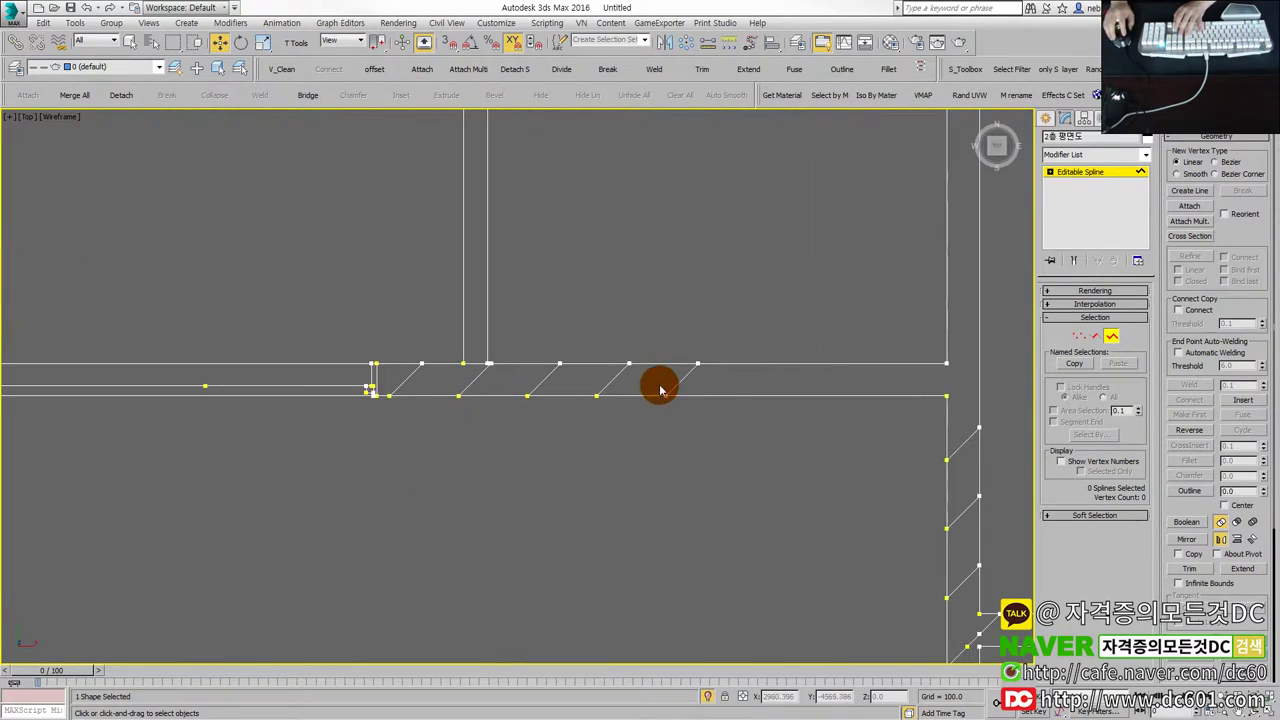
{"action": "middle_click_drag", "start_coordinate": [858, 588], "coordinate": [647, 437]}
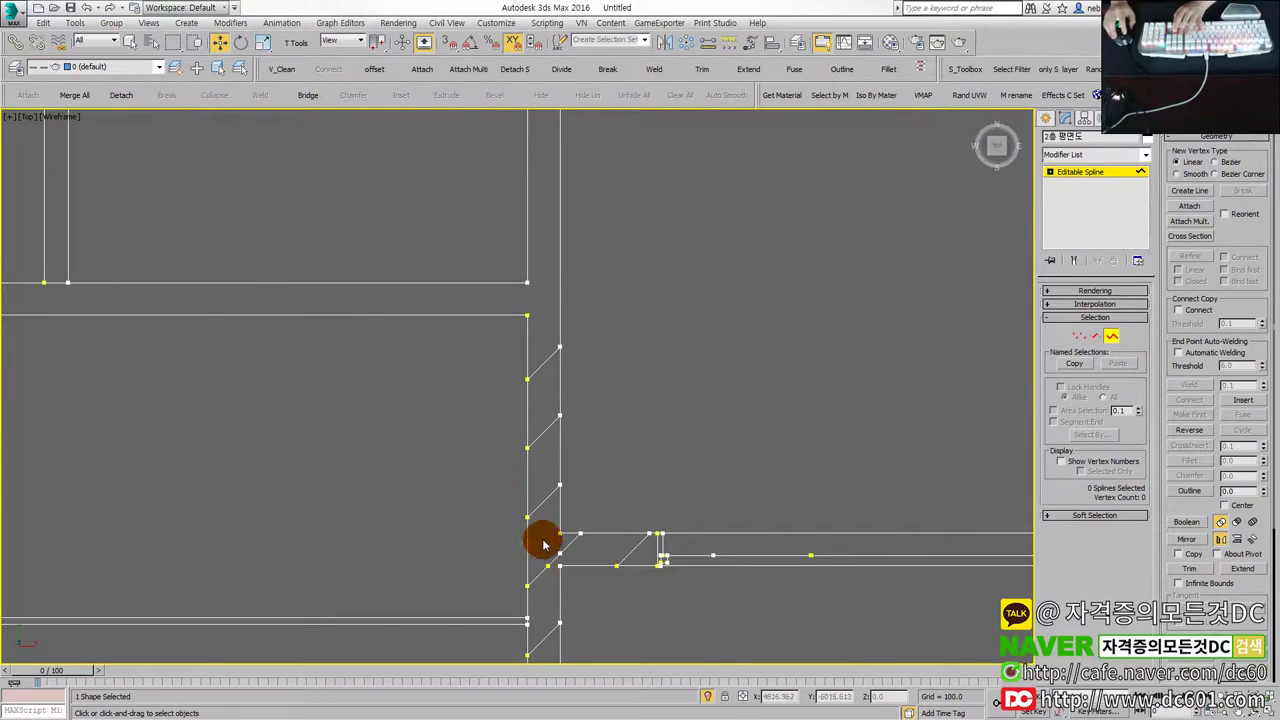
{"action": "middle_click_drag", "start_coordinate": [535, 586], "coordinate": [556, 463]}
{"action": "left_click_drag", "start_coordinate": [567, 613], "coordinate": [566, 497]}
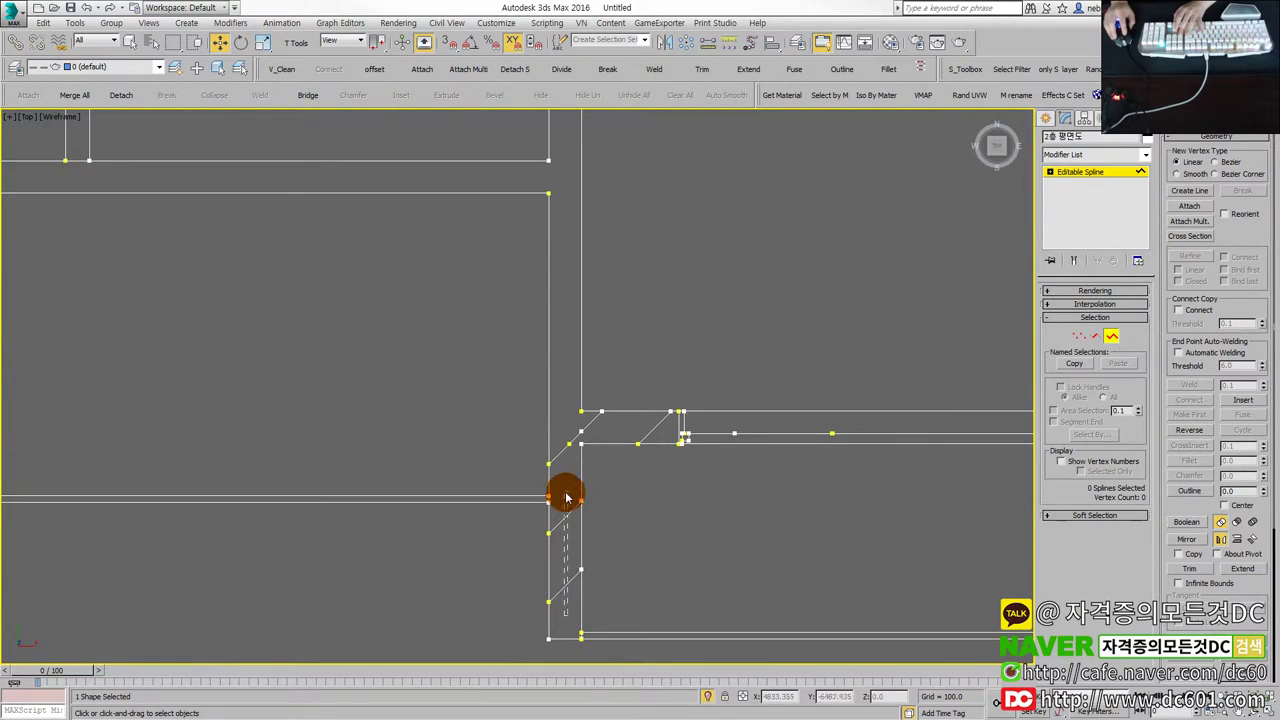
{"action": "left_click_drag", "start_coordinate": [565, 435], "coordinate": [635, 435]}
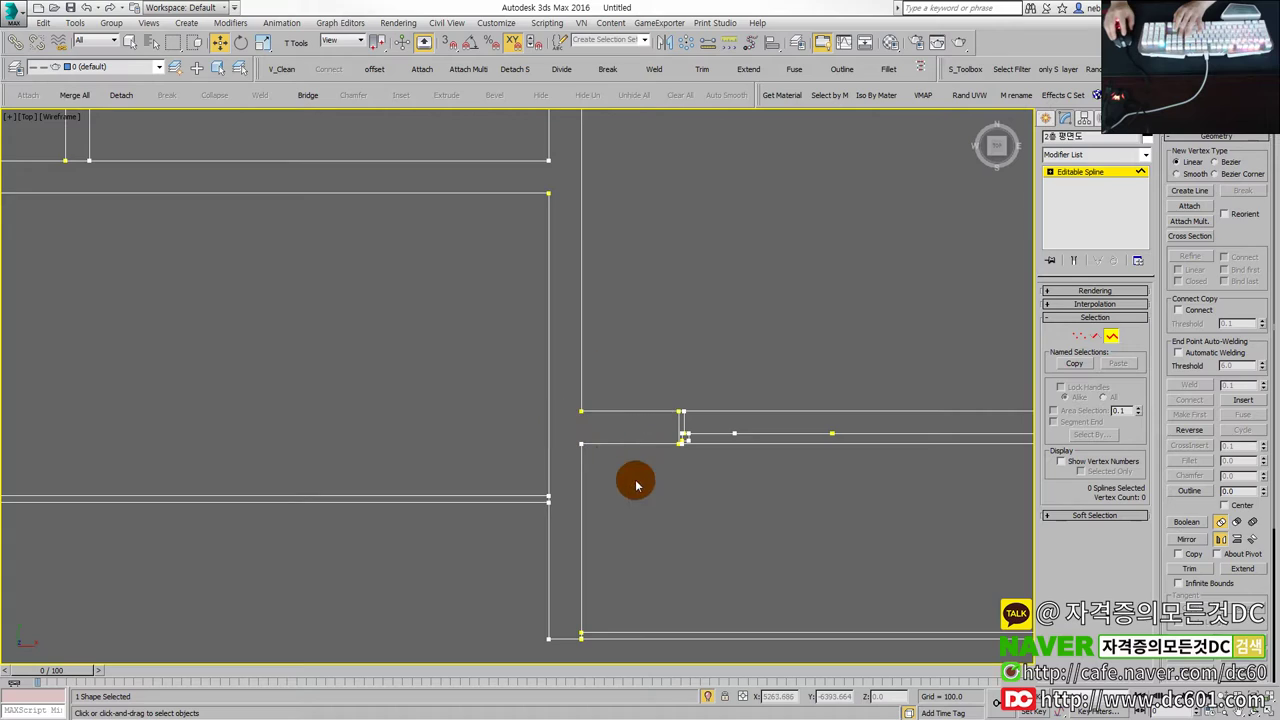
Move the stray vertex at the next wall end into line with the wall.
{"action": "mouse_move", "coordinate": [634, 477]}
{"action": "middle_mouse_down"}
{"action": "mouse_move", "coordinate": [666, 477]}
{"action": "mouse_move", "coordinate": [680, 409]}
{"action": "mouse_move", "coordinate": [773, 455]}
{"action": "middle_mouse_up"}
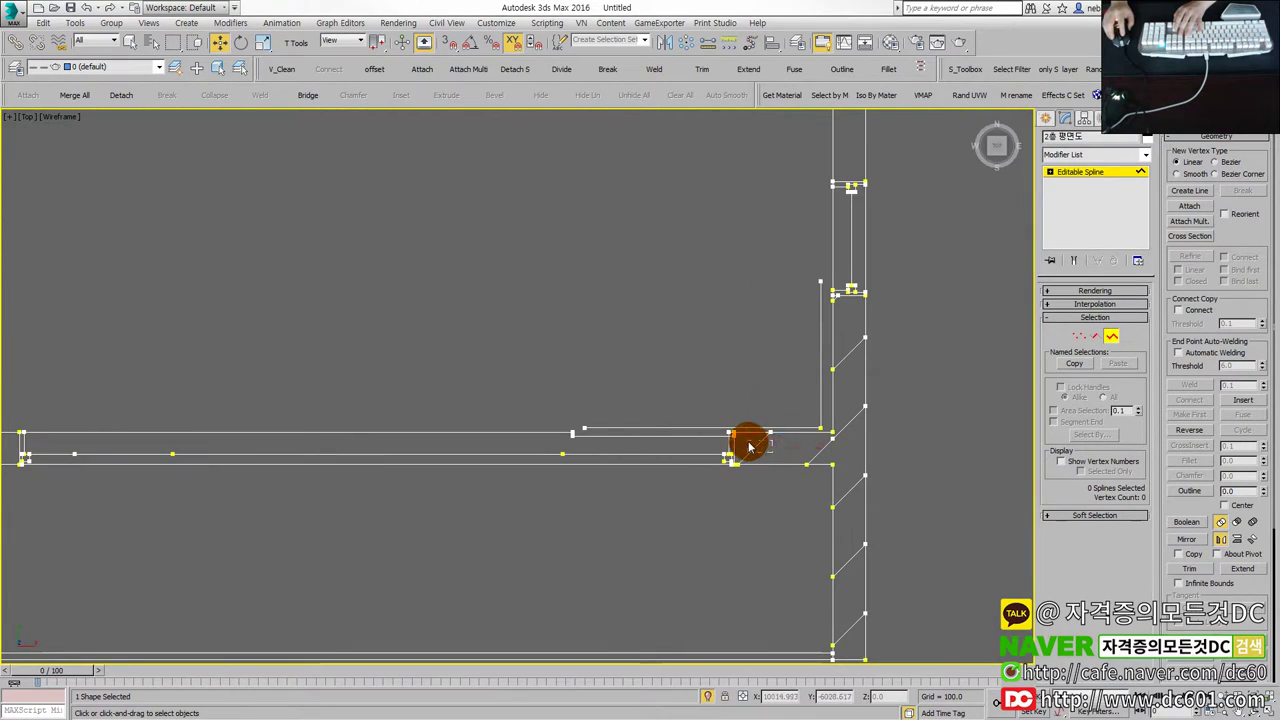
{"action": "mouse_move", "coordinate": [750, 447]}
{"action": "left_mouse_down"}
{"action": "mouse_move", "coordinate": [837, 459]}
{"action": "mouse_move", "coordinate": [817, 480]}
{"action": "left_mouse_up"}
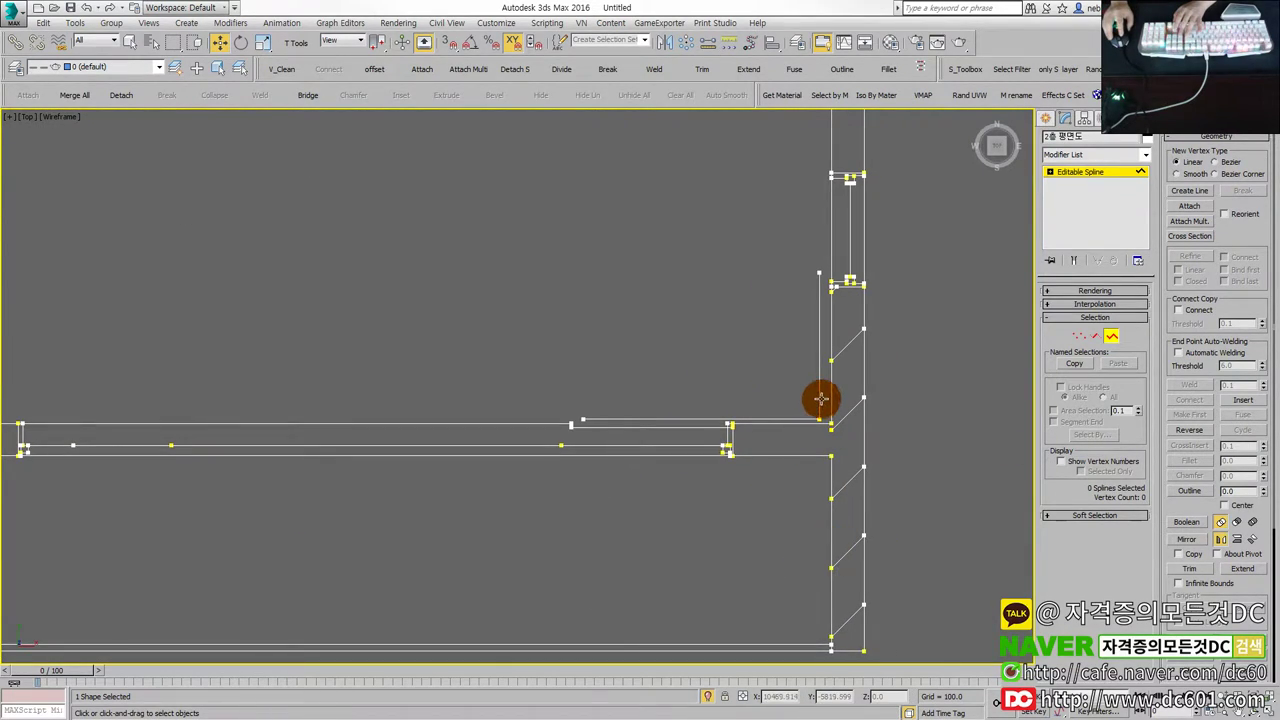
{"action": "middle_click_drag", "start_coordinate": [843, 508], "coordinate": [843, 577]}
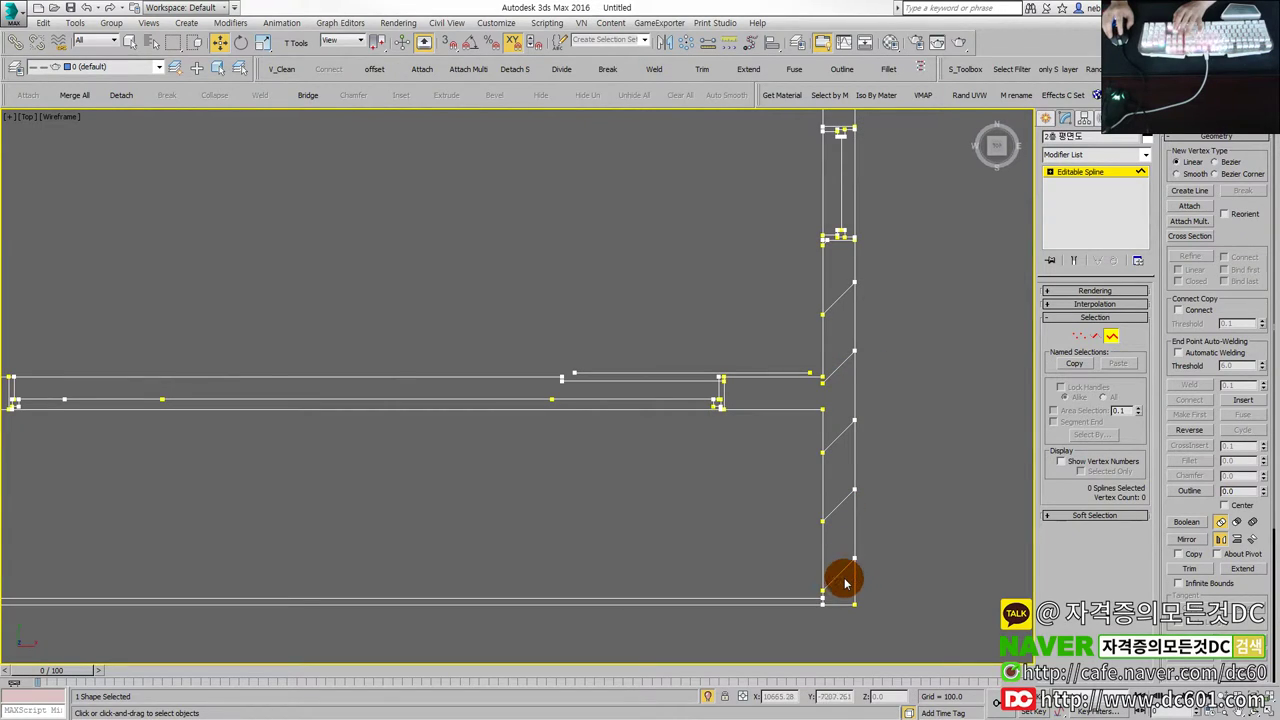
{"action": "mouse_move", "coordinate": [843, 577]}
{"action": "left_mouse_down"}
{"action": "mouse_move", "coordinate": [840, 300]}
{"action": "mouse_move", "coordinate": [836, 366]}
{"action": "left_mouse_up"}
{"action": "scroll", "coordinate": [825, 405], "scroll_direction": "down", "scroll_amount": 2}
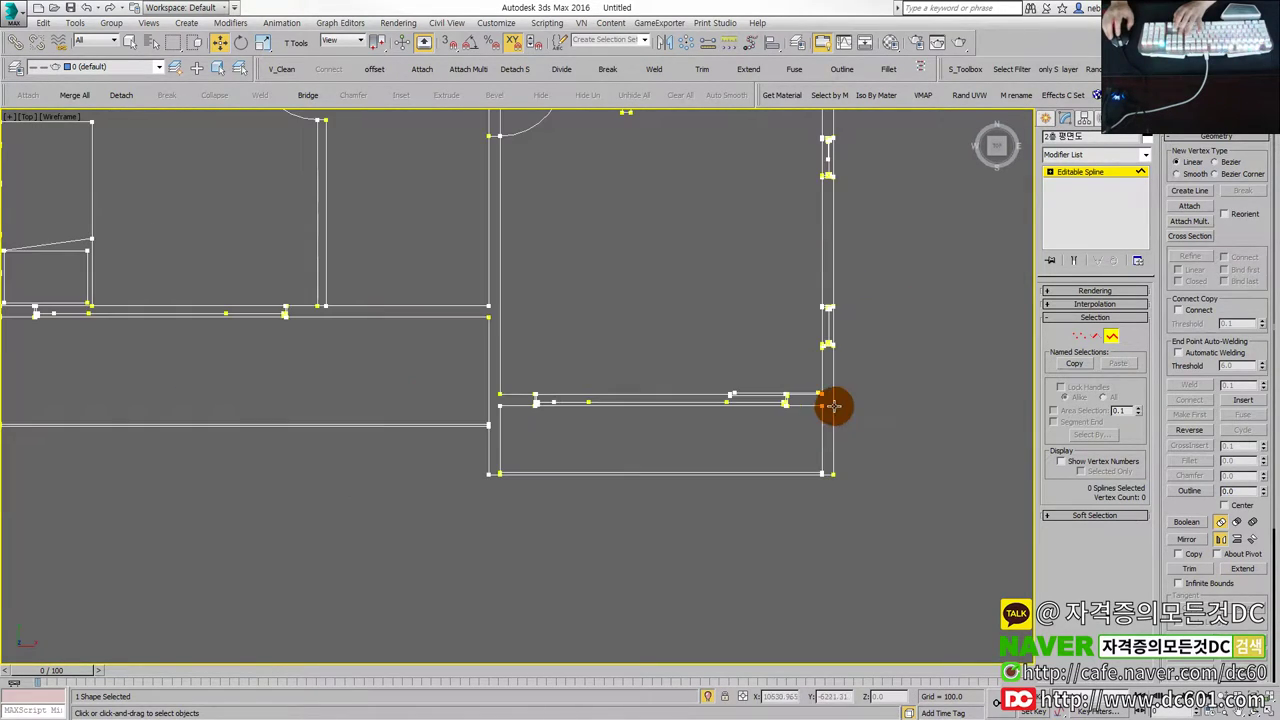
{"action": "scroll", "coordinate": [829, 400], "scroll_direction": "down", "scroll_amount": 2}
{"action": "scroll", "coordinate": [820, 390], "scroll_direction": "up", "scroll_amount": 2}
{"action": "scroll", "coordinate": [811, 389], "scroll_direction": "up", "scroll_amount": 3}
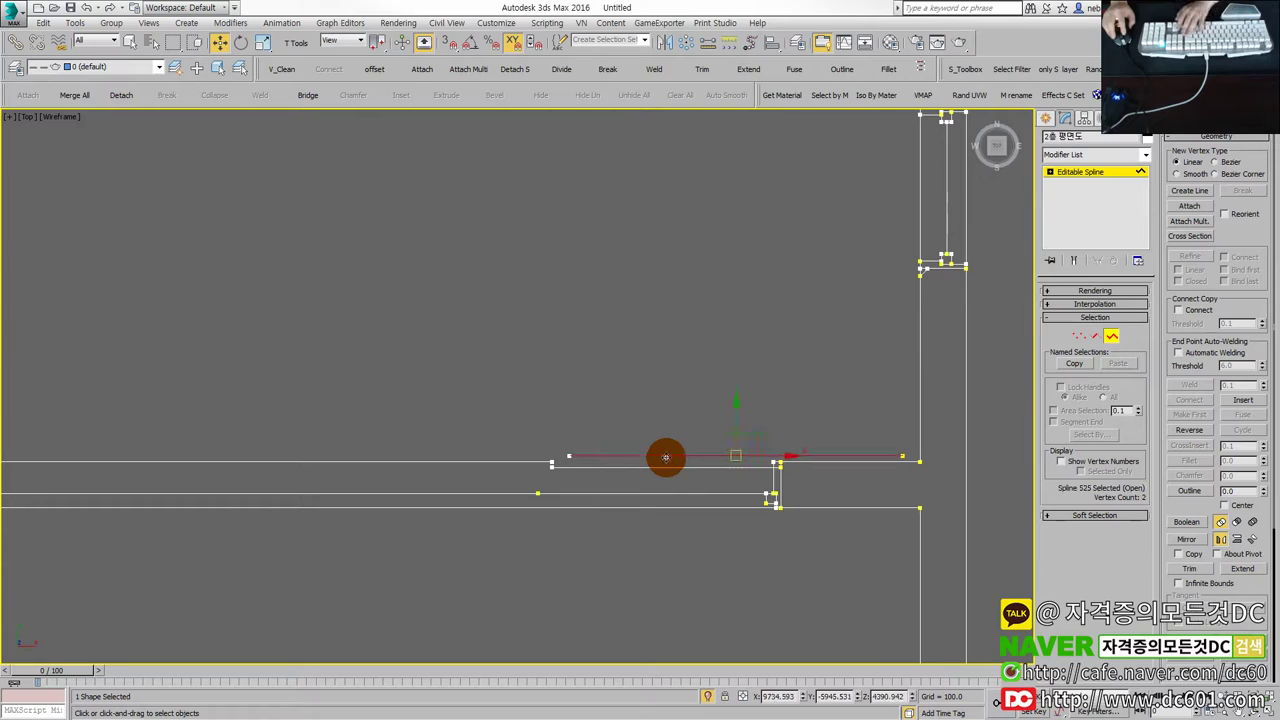
{"action": "left_click", "coordinate": [786, 486]}
Leave sub-object mode, frame the whole floor plan, toggle the grid and return to four views.
{"action": "scroll", "coordinate": [788, 488], "scroll_direction": "down", "scroll_amount": 3}
{"action": "scroll", "coordinate": [708, 401], "scroll_direction": "down", "scroll_amount": 3}
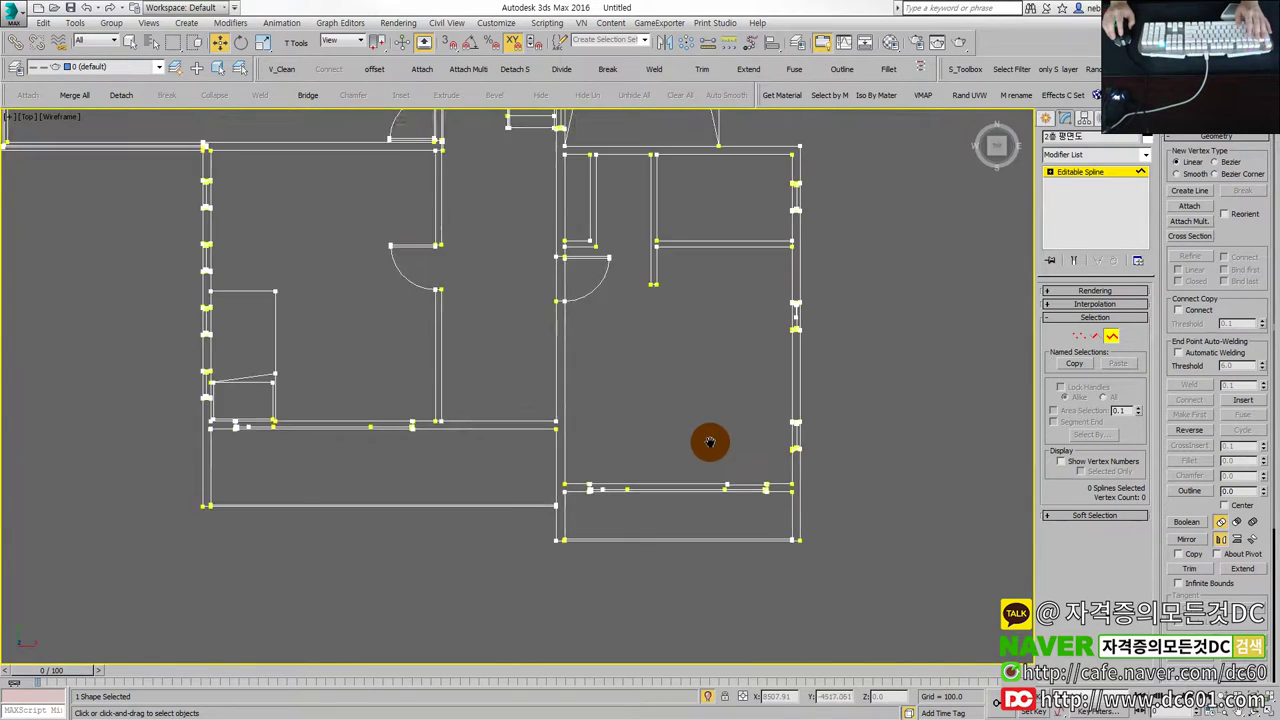
{"action": "middle_click_drag", "start_coordinate": [700, 443], "coordinate": [763, 449]}
{"action": "key", "text": "1"}
{"action": "scroll", "coordinate": [650, 480], "scroll_direction": "up", "scroll_amount": 2}
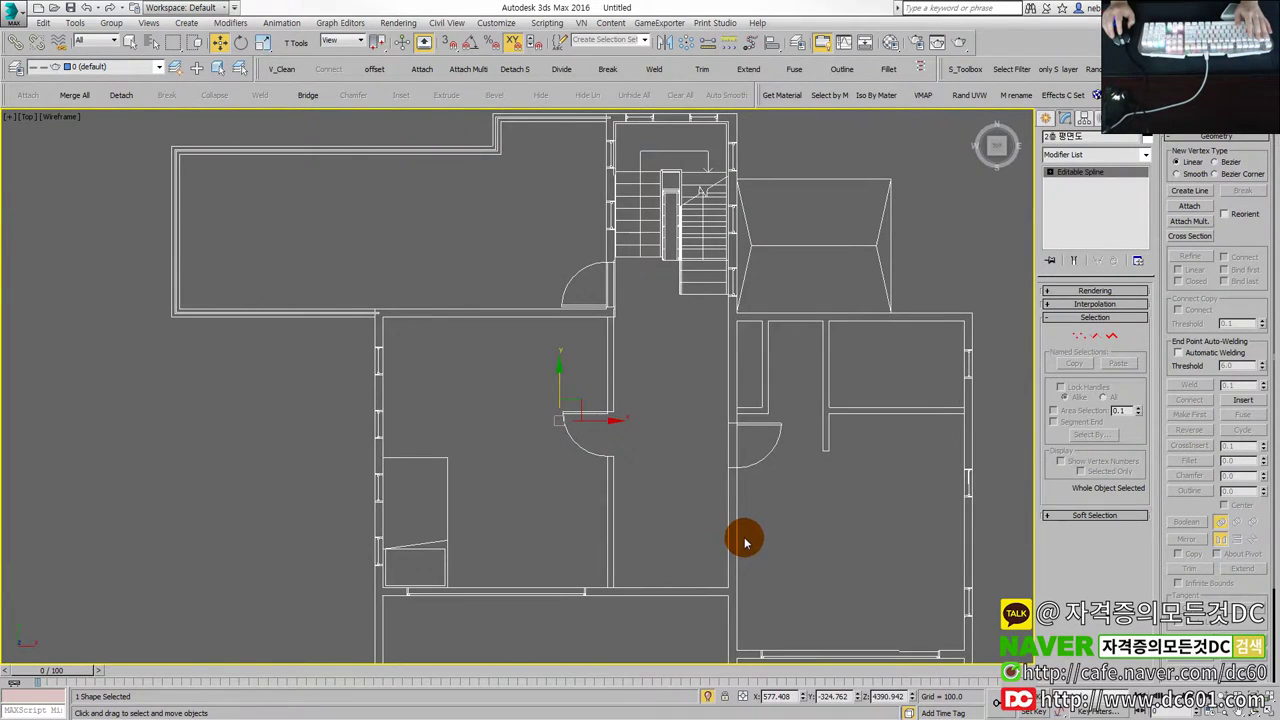
{"action": "middle_click_drag", "start_coordinate": [744, 542], "coordinate": [731, 562]}
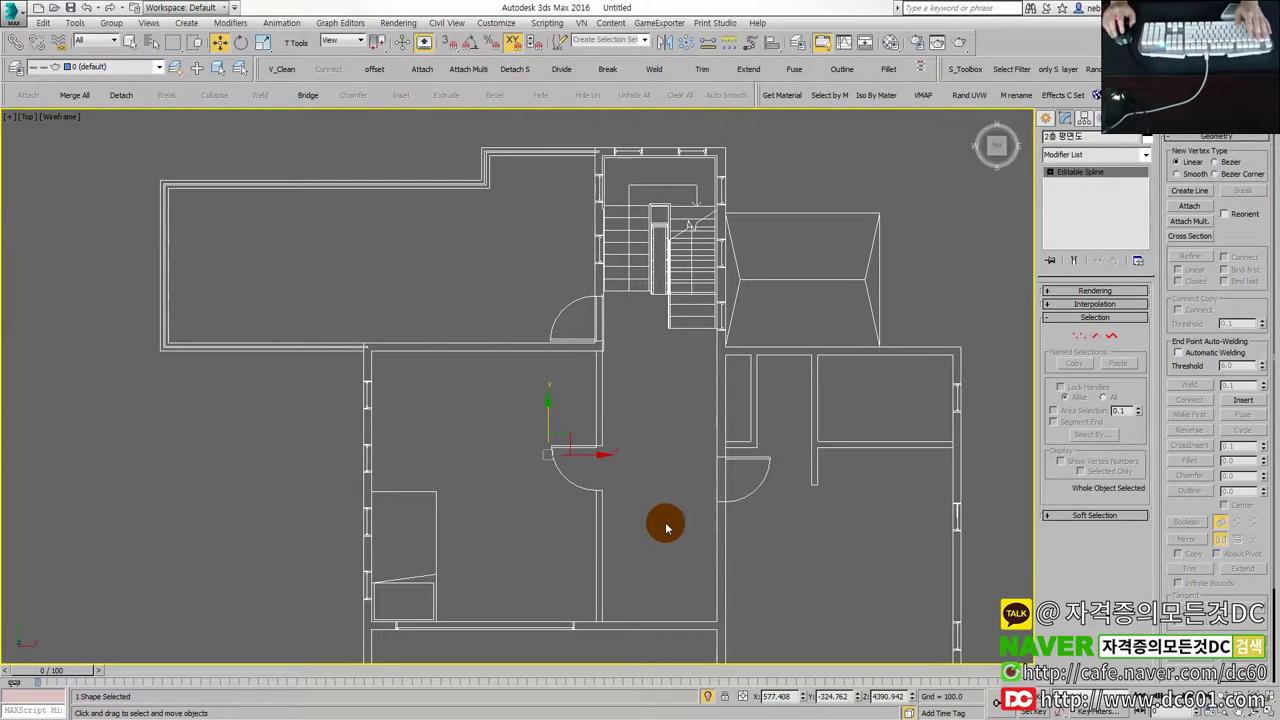
{"action": "middle_click_drag", "start_coordinate": [687, 523], "coordinate": [694, 471]}
{"action": "scroll", "coordinate": [696, 465], "scroll_direction": "down", "scroll_amount": 2}
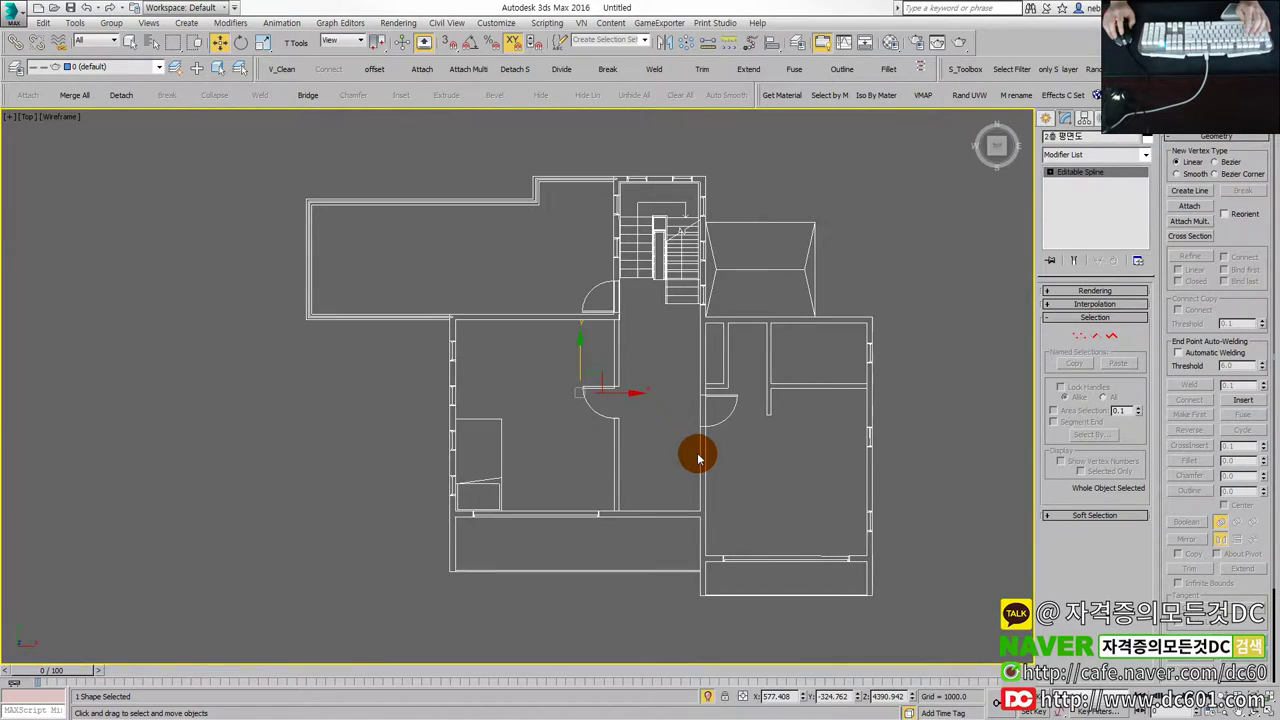
{"action": "key", "text": "g"}
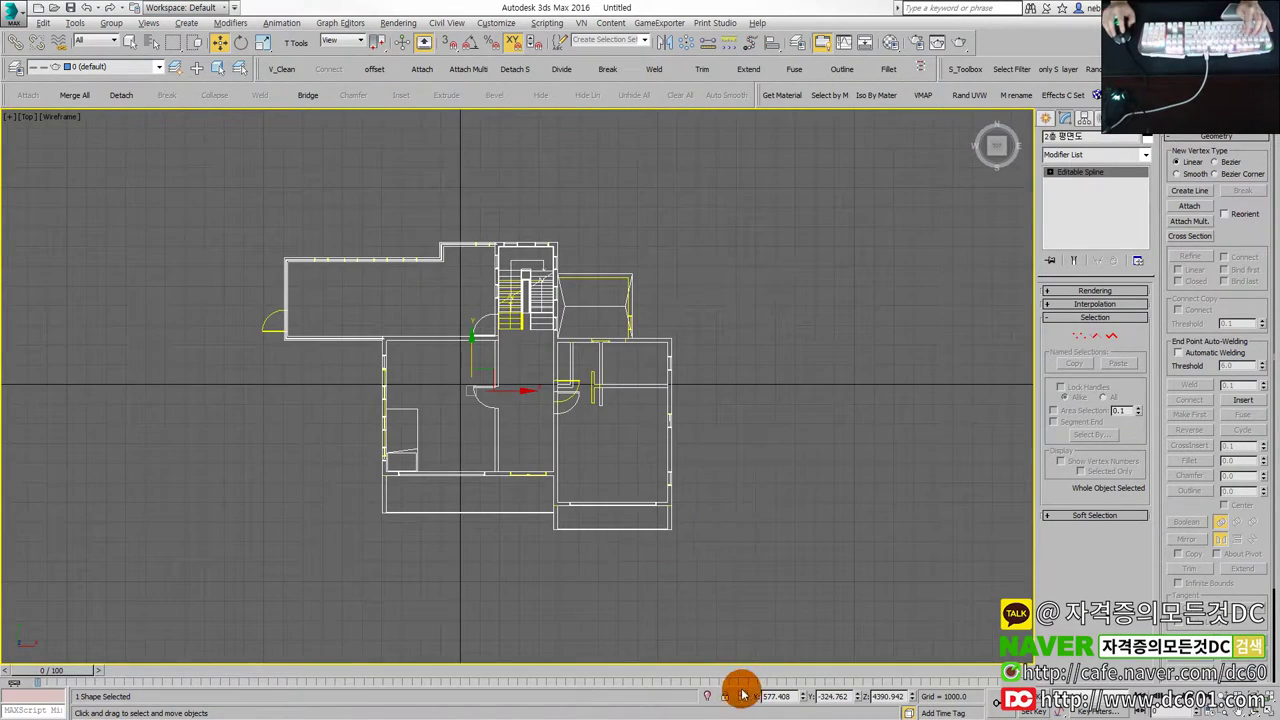
{"action": "key", "text": "alt+w"}
{"action": "key", "text": "alt+w"}
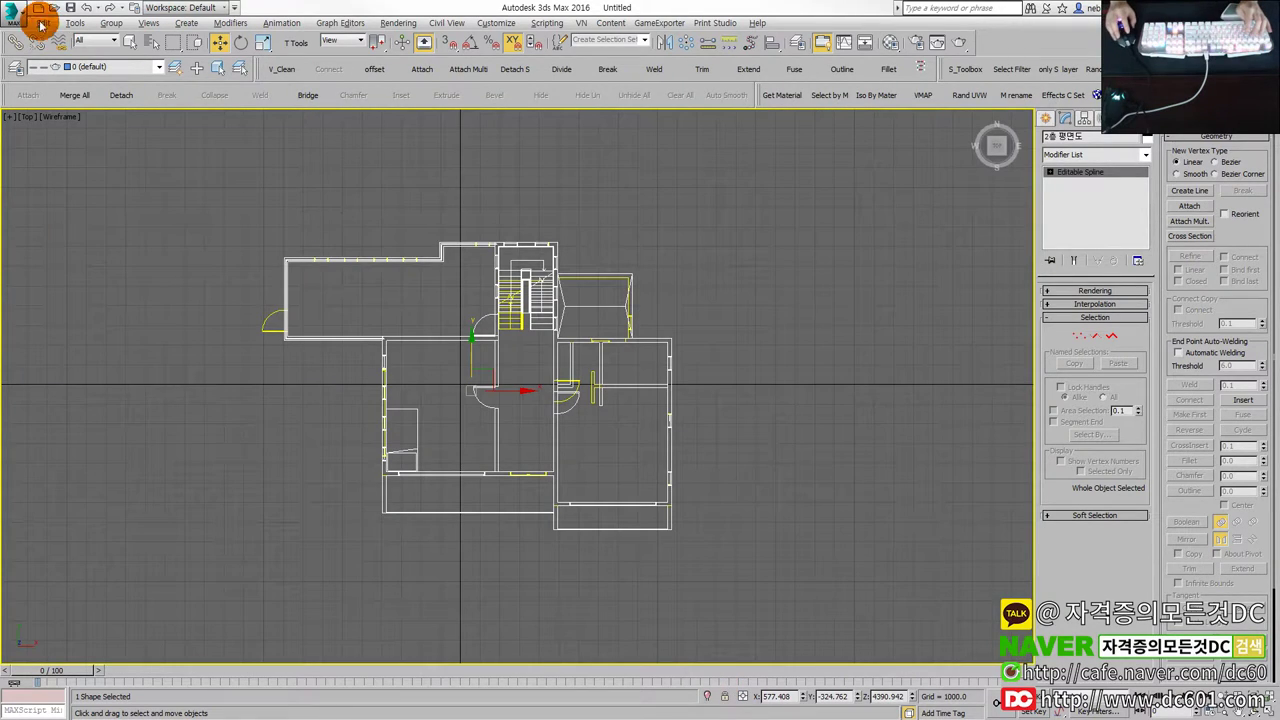
Import the roof plan 지붕층 평면도.dwg with the default import options.
{"action": "left_click", "coordinate": [20, 14]}
{"action": "key", "text": "Escape"}
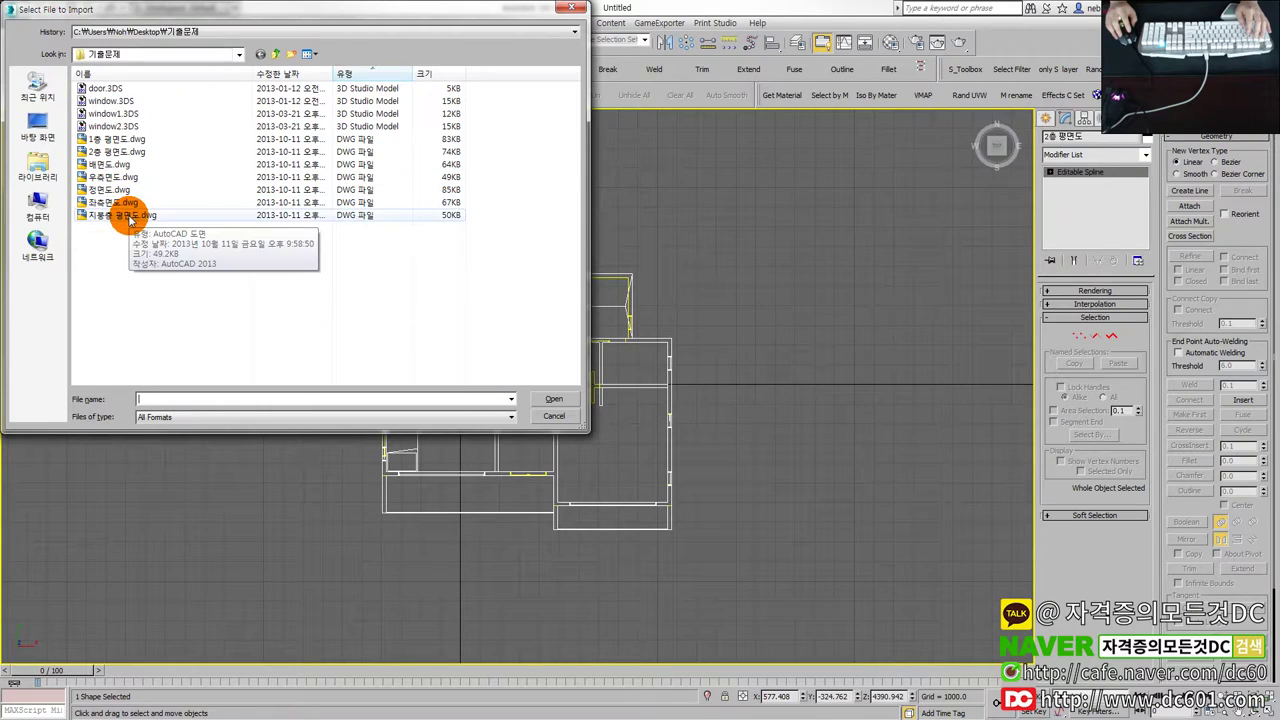
{"action": "left_click", "coordinate": [135, 216]}
{"action": "left_click", "coordinate": [554, 399]}
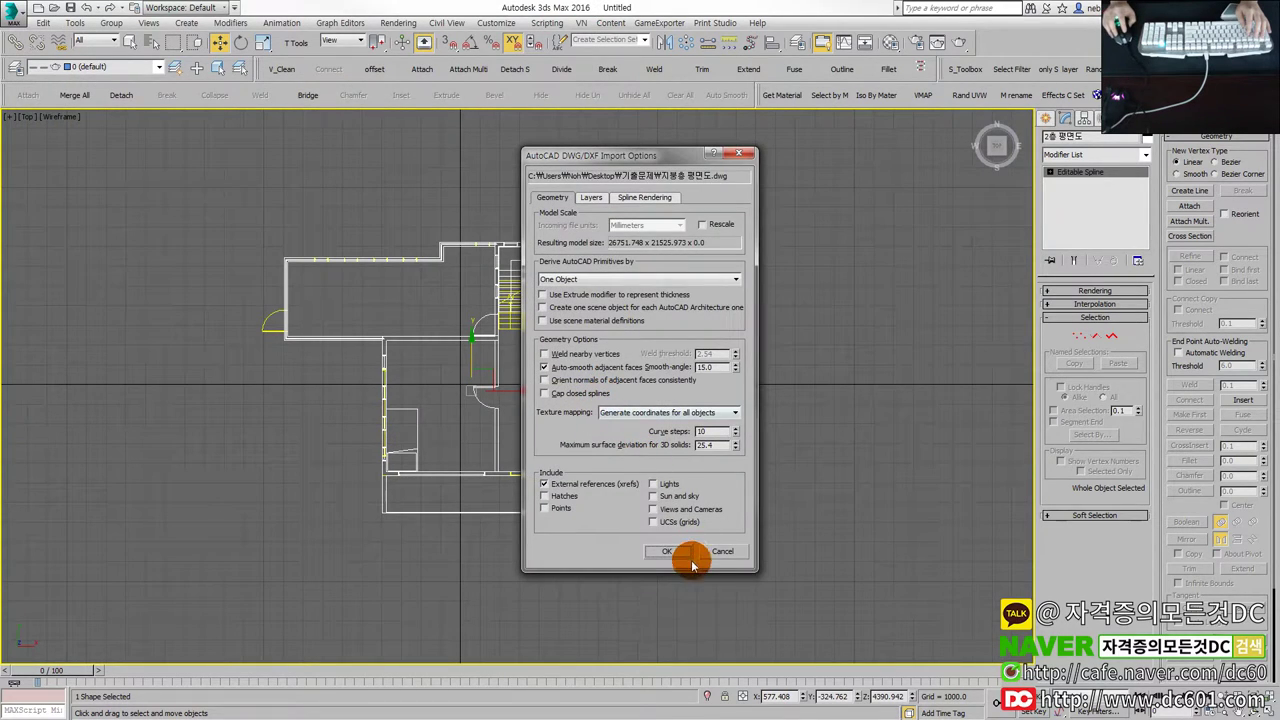
{"action": "left_click", "coordinate": [664, 551]}
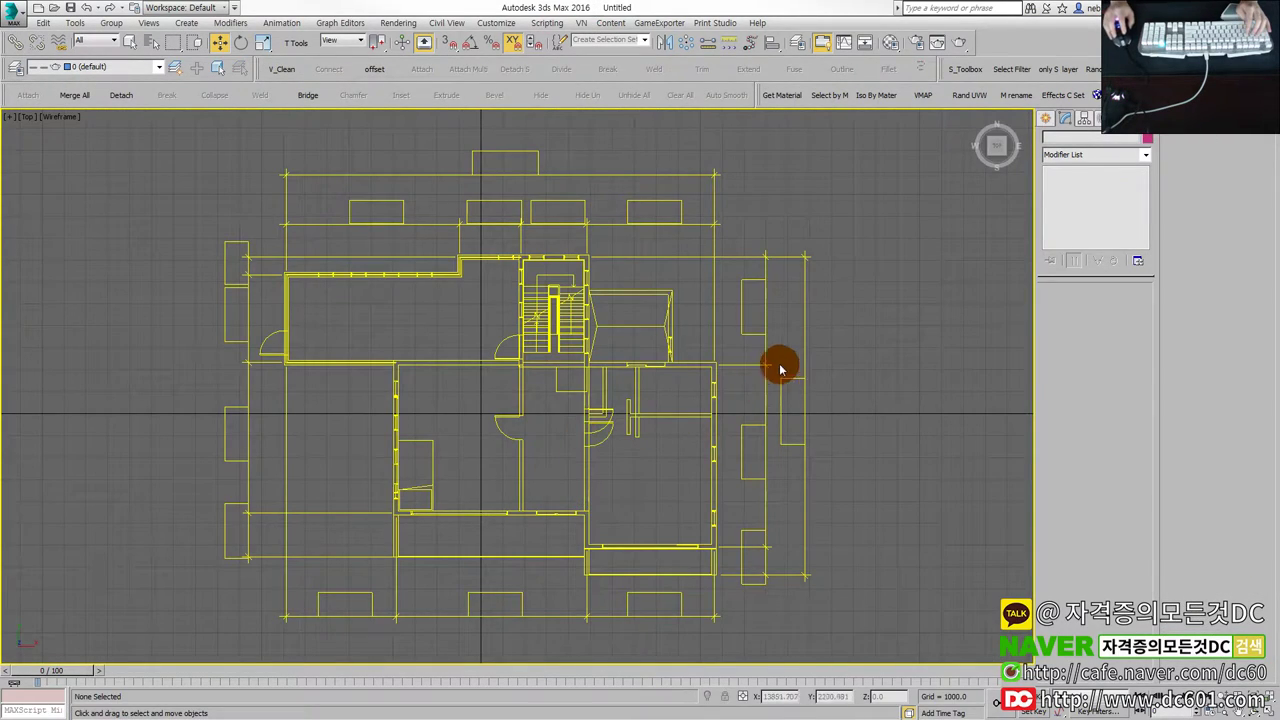
Select the roof-plan block, convert it to an Editable Spline and enter Segment level.
{"action": "left_click", "coordinate": [762, 365]}
{"action": "left_click", "coordinate": [842, 428]}
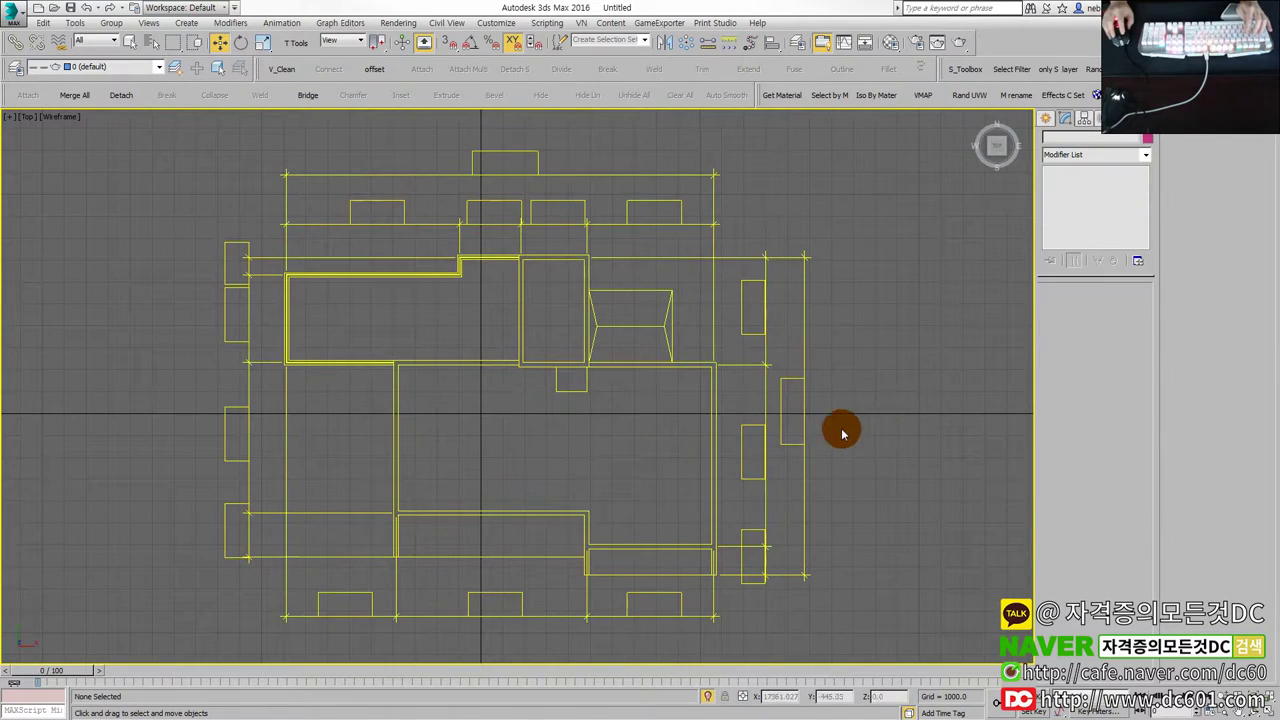
{"action": "left_click", "coordinate": [803, 377]}
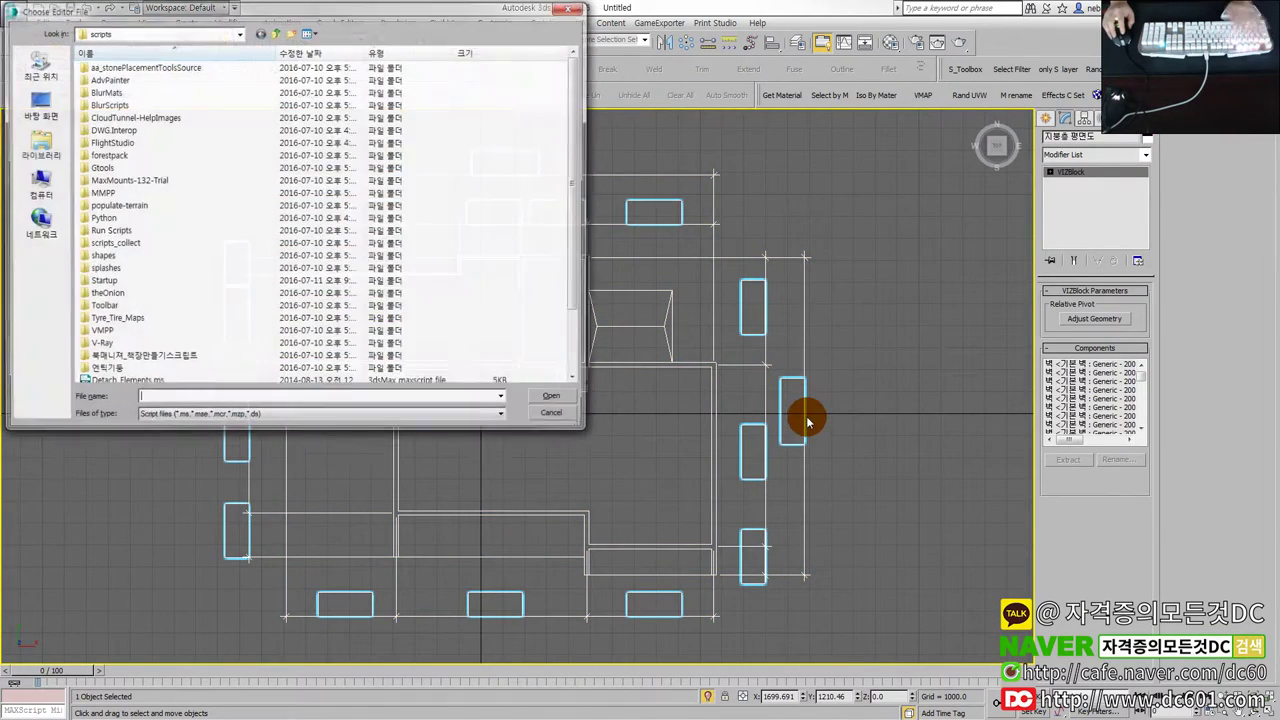
{"action": "right_click", "coordinate": [791, 434]}
{"action": "left_click", "coordinate": [823, 486]}
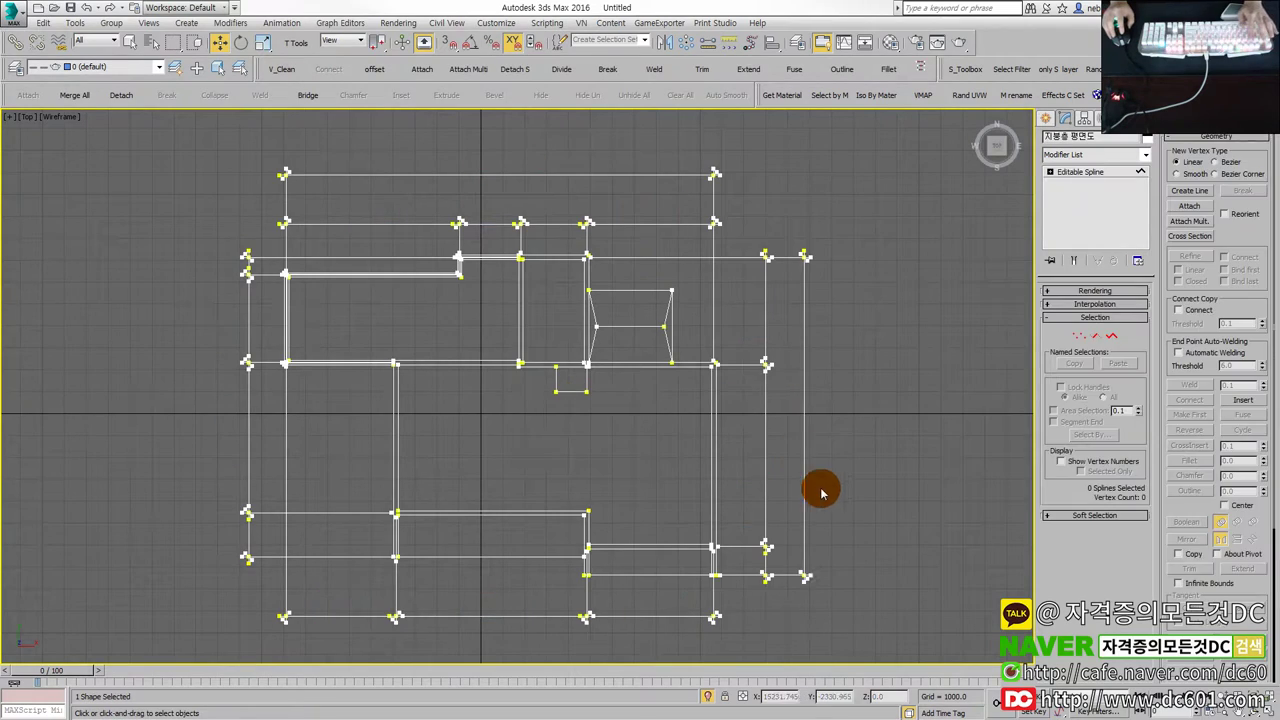
Delete the right, top and top-left outer wall segments of the roof plan.
{"action": "left_click_drag", "start_coordinate": [860, 628], "coordinate": [753, 222]}
{"action": "key", "text": "Delete"}
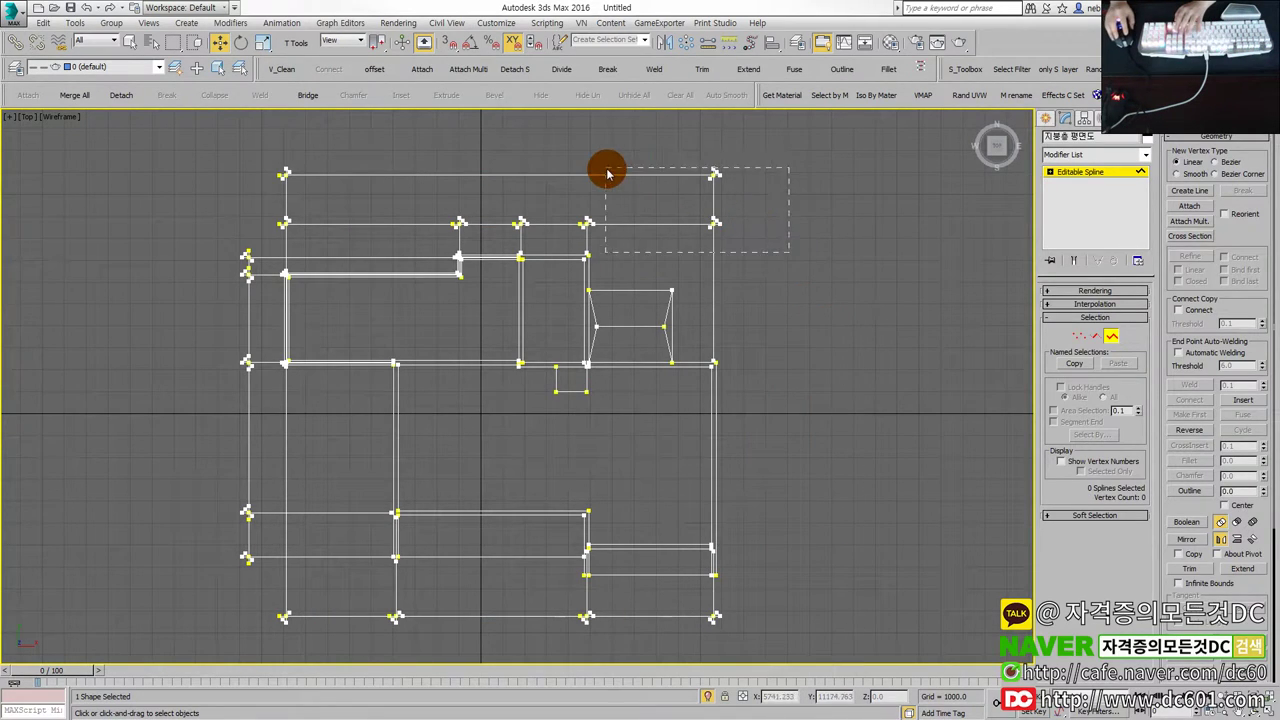
{"action": "left_click_drag", "start_coordinate": [607, 173], "coordinate": [251, 161]}
{"action": "key", "text": "Delete"}
{"action": "left_click_drag", "start_coordinate": [294, 270], "coordinate": [183, 237]}
{"action": "key", "text": "Delete"}
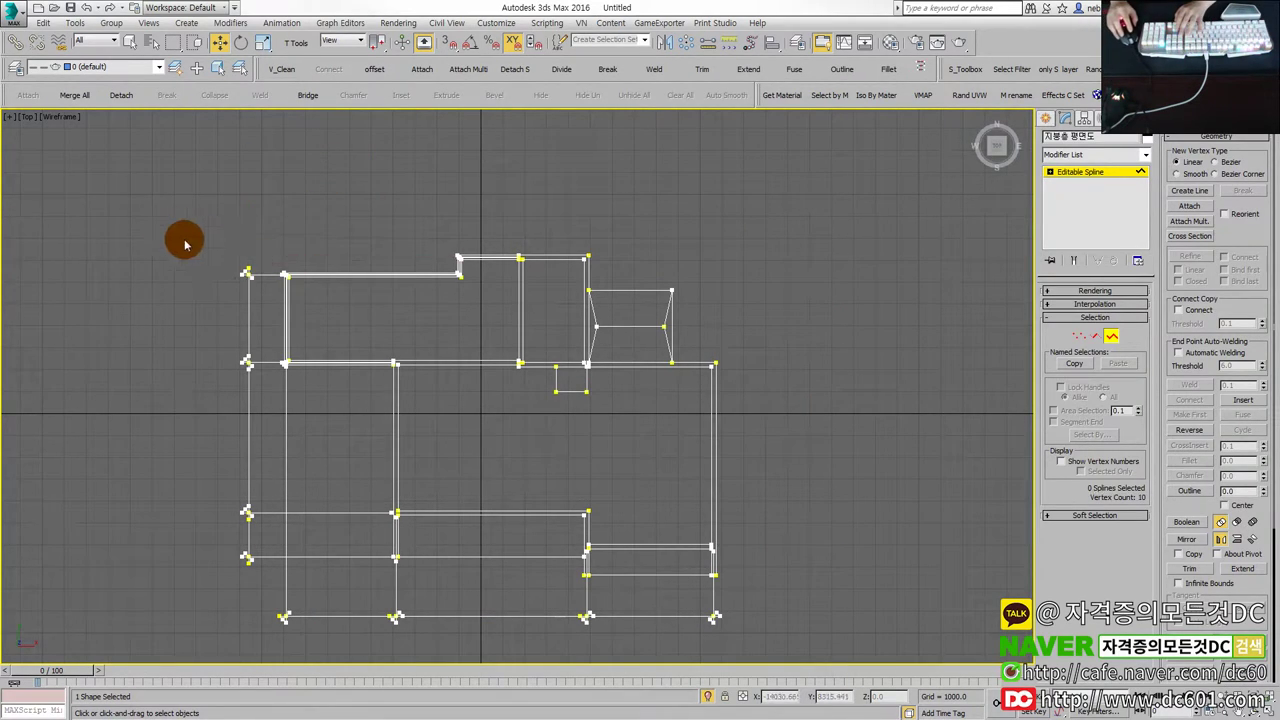
Delete the remaining left and bottom outer wall segments, then clear the selection.
{"action": "key", "text": "Delete"}
{"action": "left_click_drag", "start_coordinate": [260, 409], "coordinate": [216, 229]}
{"action": "key", "text": "Delete"}
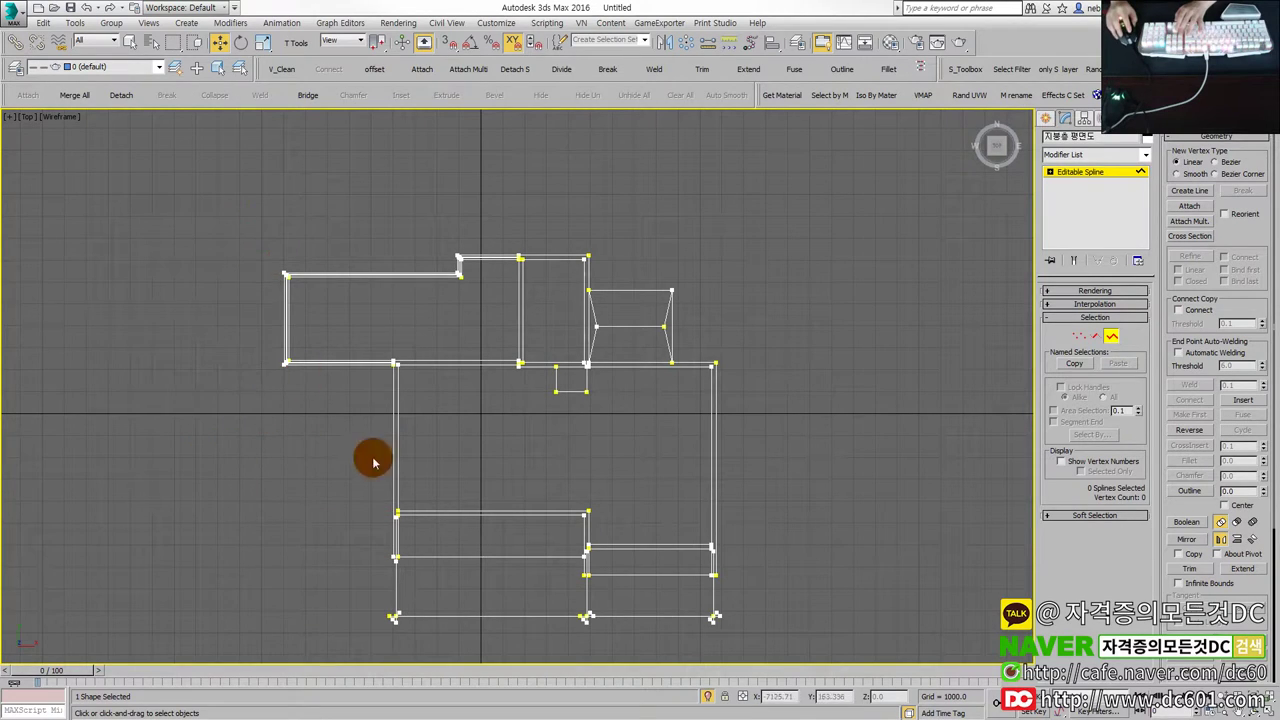
{"action": "middle_click_drag", "start_coordinate": [663, 640], "coordinate": [633, 540]}
{"action": "left_click_drag", "start_coordinate": [510, 490], "coordinate": [511, 492]}
{"action": "key", "text": "Delete"}
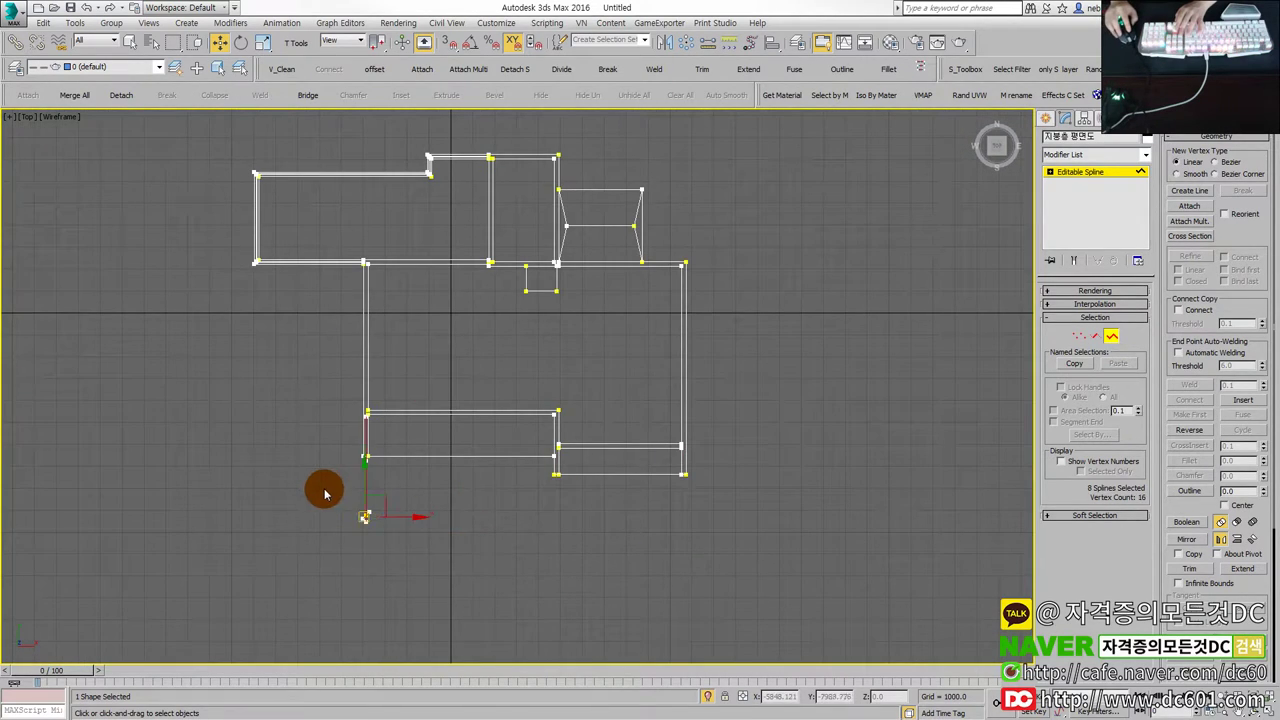
{"action": "left_click", "coordinate": [535, 571]}
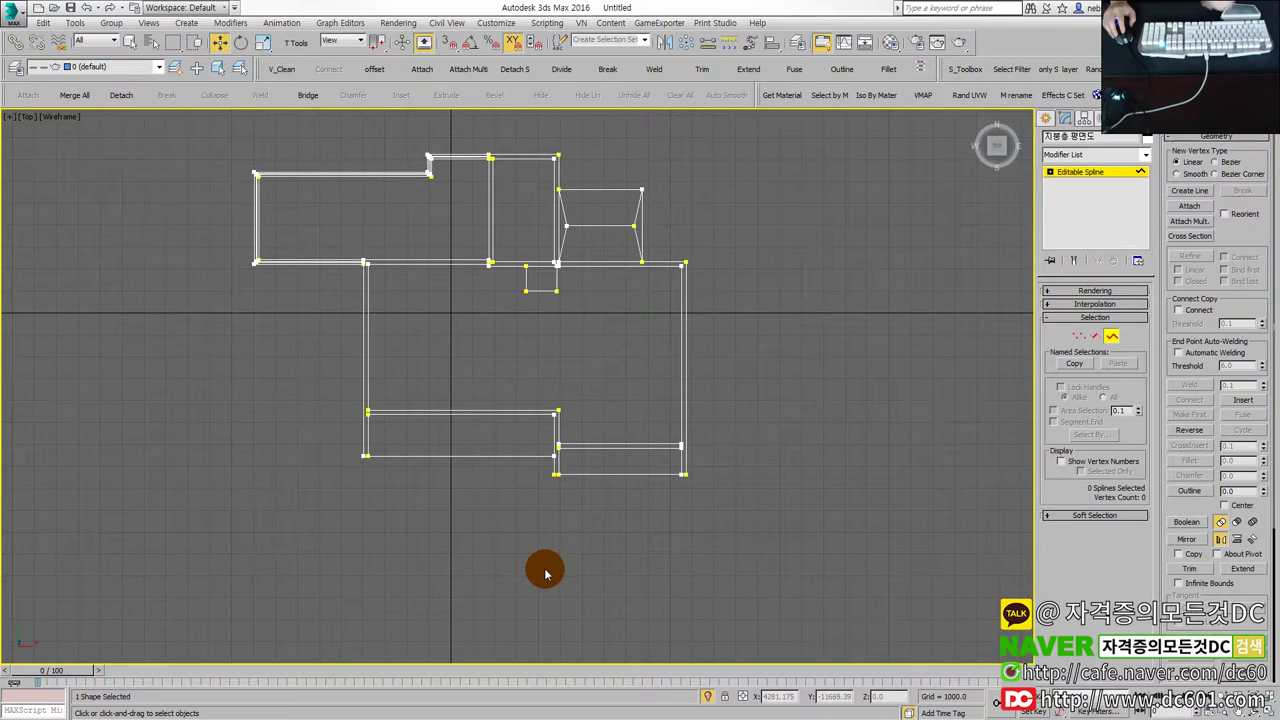
Exit Segment mode, unhide the floor plans and inspect the stacked plans in perspective.
{"action": "left_click", "coordinate": [1111, 334]}
{"action": "key", "text": "alt+q"}
{"action": "key", "text": "alt+w"}
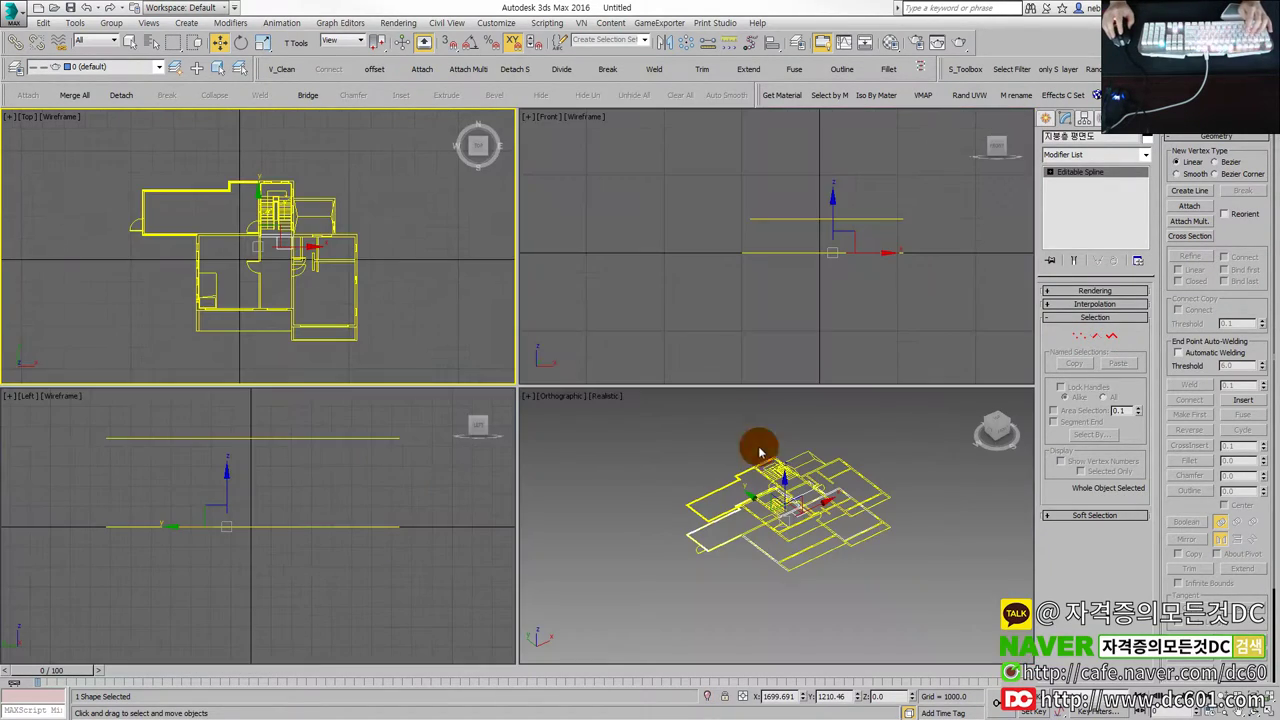
{"action": "key", "text": "alt+w"}
{"action": "left_click", "coordinate": [857, 480]}
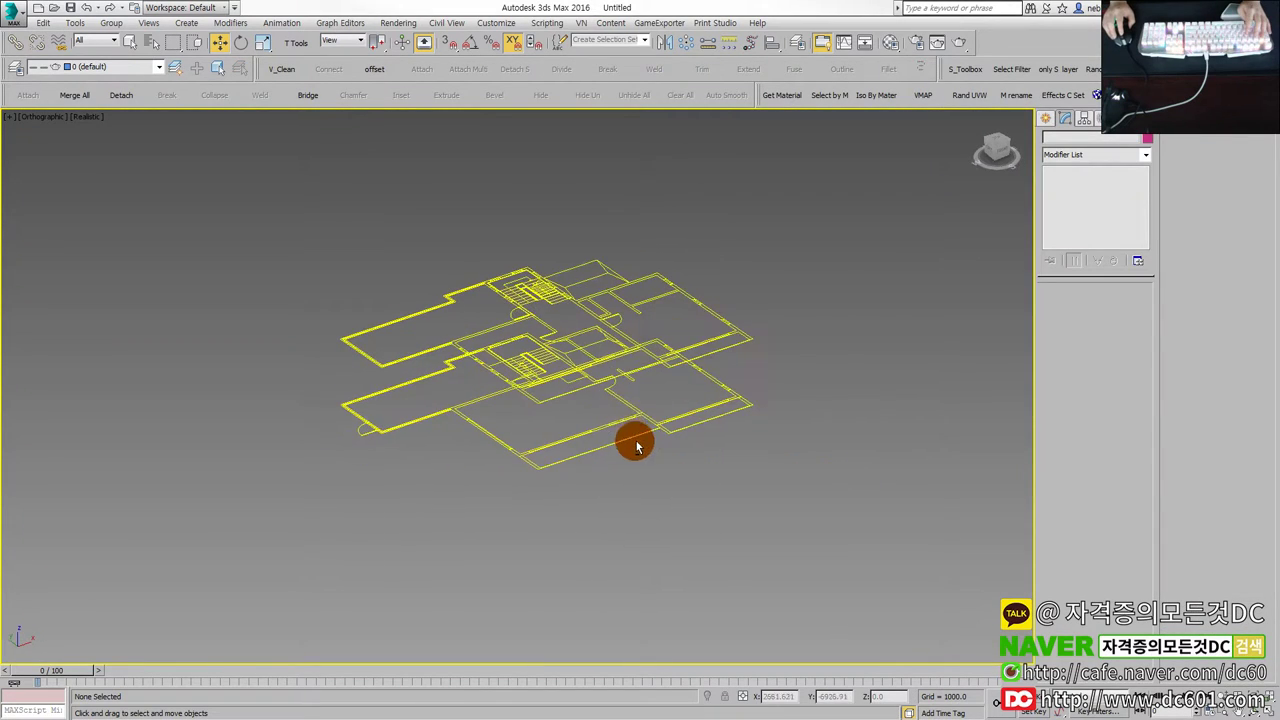
{"action": "left_click", "coordinate": [645, 358]}
{"action": "key", "text": "z"}
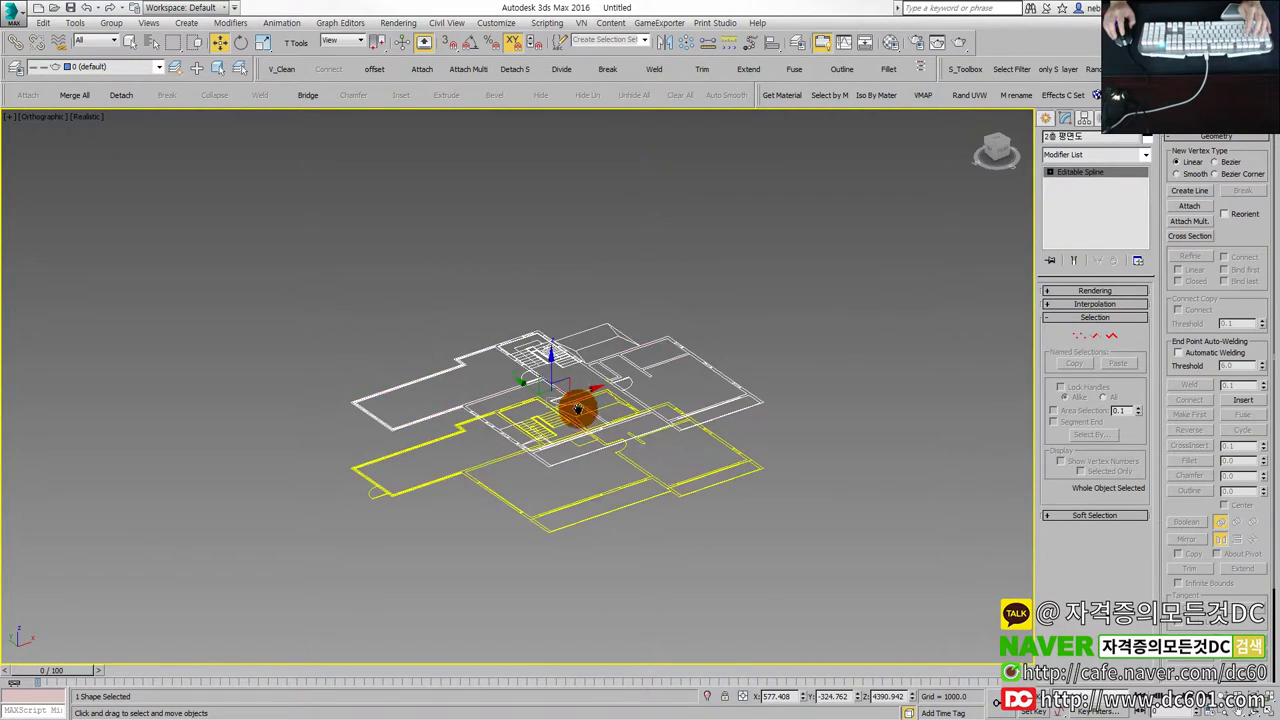
{"action": "left_click", "coordinate": [568, 308]}
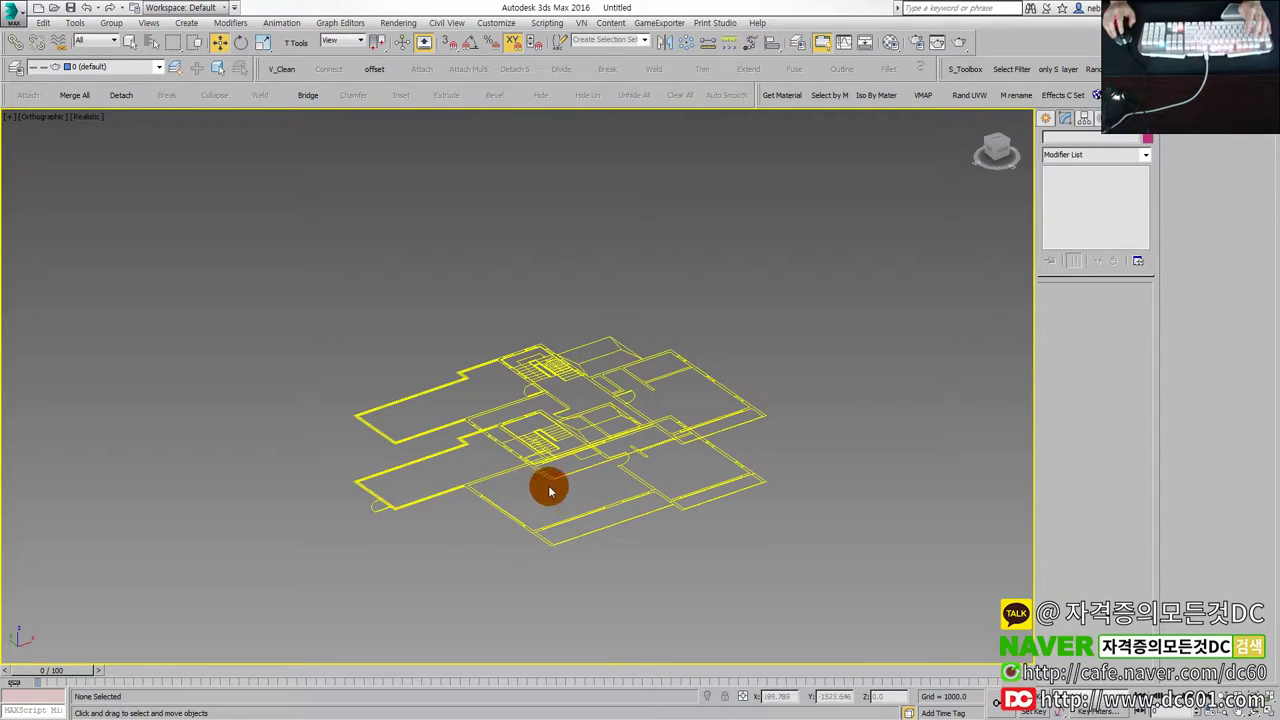
{"action": "key", "text": "alt+w"}
Select the roof plan and check its position above the floors in the Top, Front and perspective views.
{"action": "left_click", "coordinate": [286, 243]}
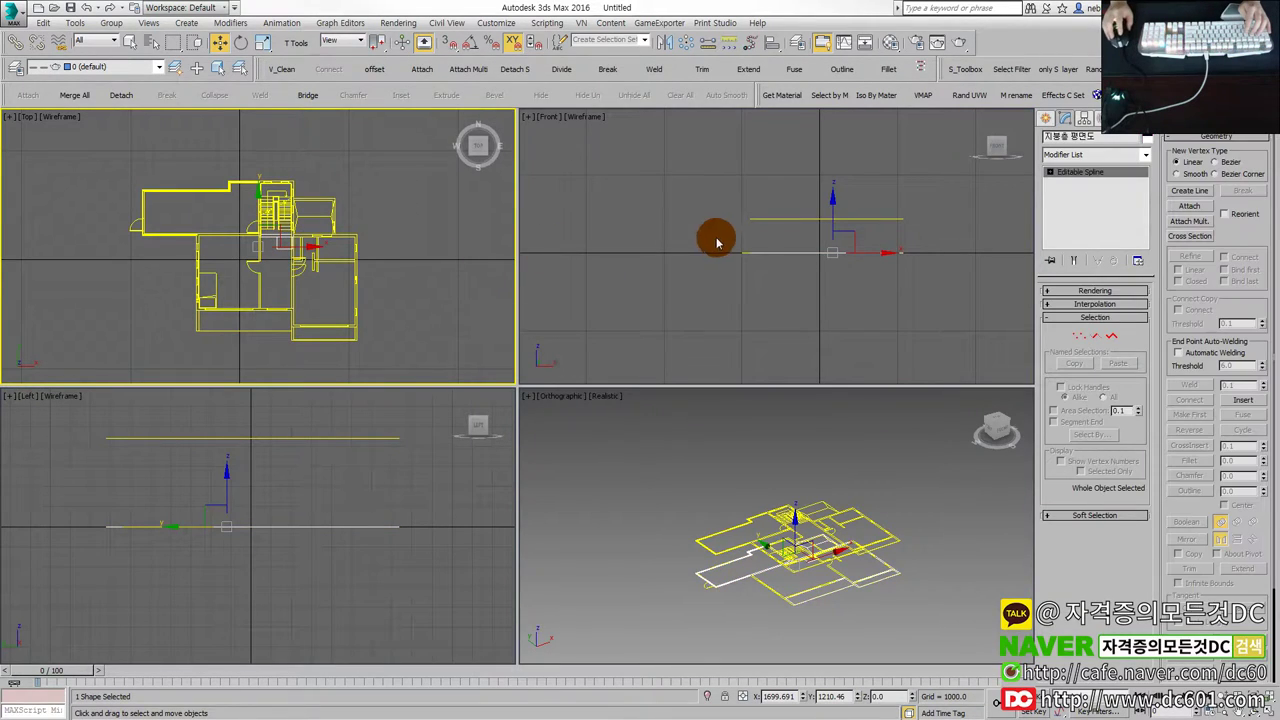
{"action": "right_click", "coordinate": [841, 229]}
{"action": "right_click", "coordinate": [846, 460]}
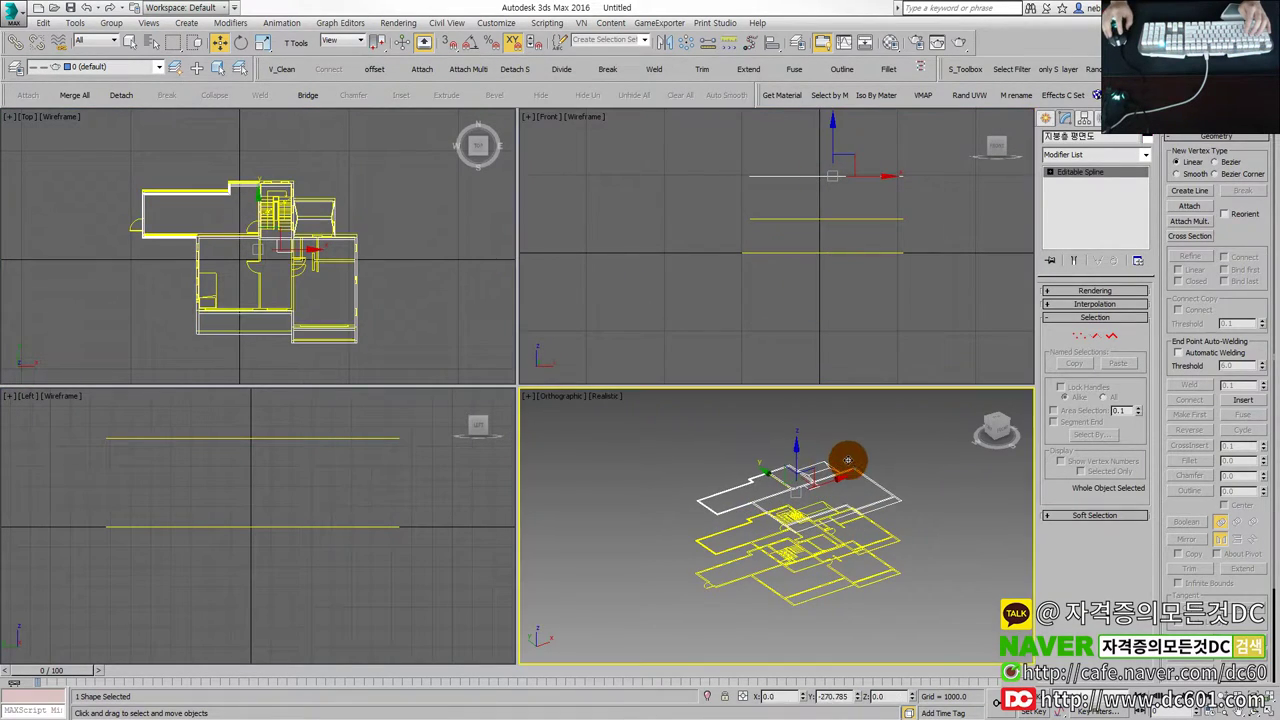
{"action": "key", "text": "alt+w"}
{"action": "key", "text": "alt+w"}
{"action": "right_click", "coordinate": [329, 251]}
{"action": "key", "text": "alt+w"}
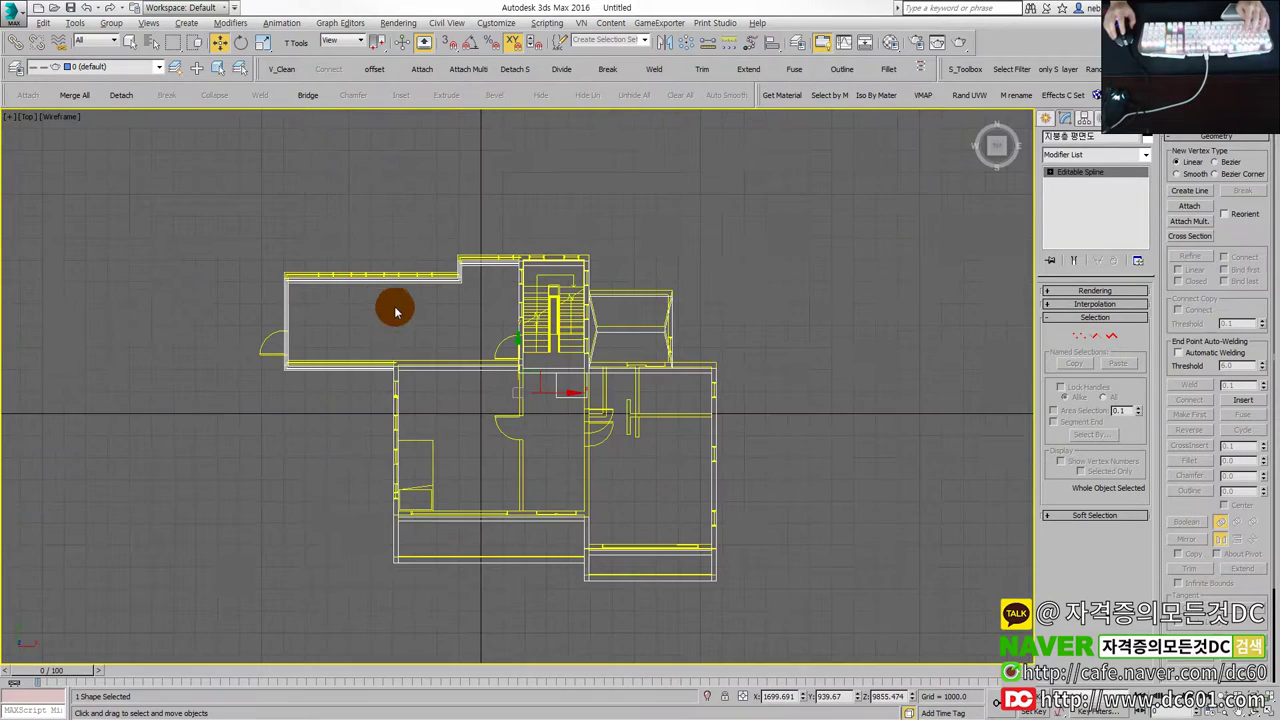
{"action": "scroll", "coordinate": [333, 350], "scroll_direction": "up", "scroll_amount": 5}
{"action": "left_click", "coordinate": [554, 452]}
{"action": "scroll", "coordinate": [563, 449], "scroll_direction": "down", "scroll_amount": 5}
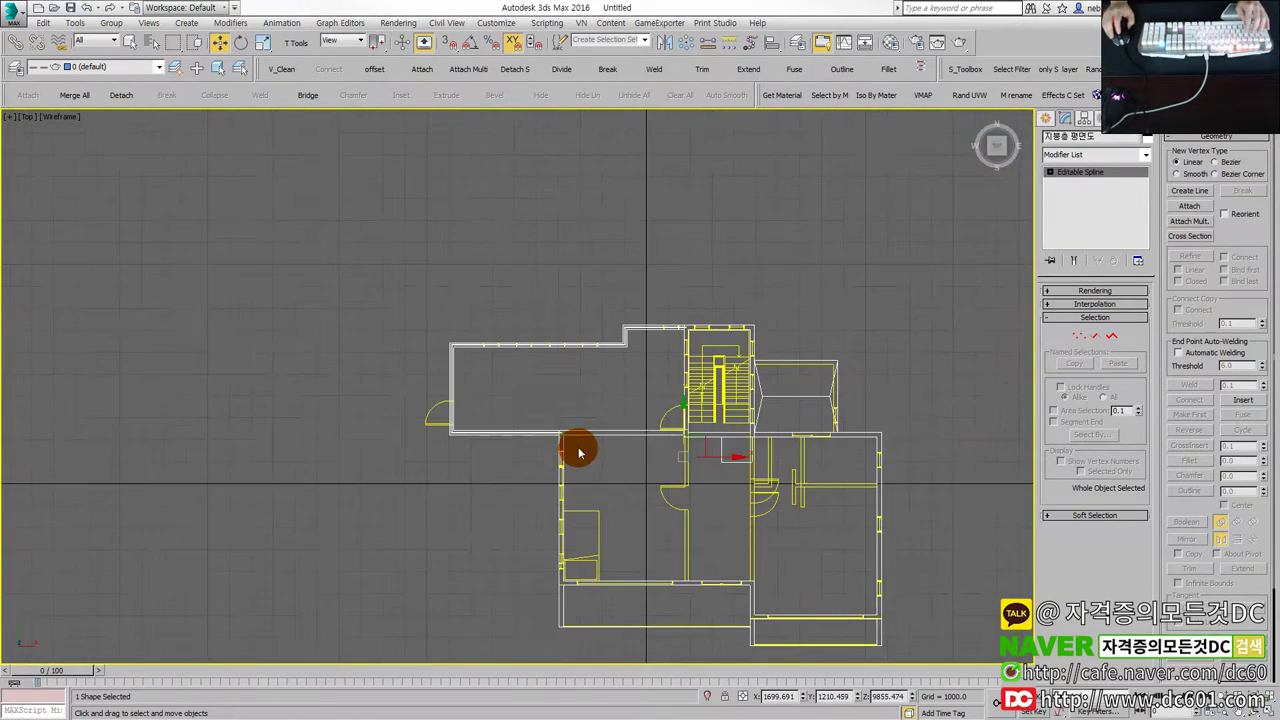
{"action": "middle_click_drag", "start_coordinate": [571, 449], "coordinate": [491, 400]}
{"action": "scroll", "coordinate": [598, 436], "scroll_direction": "up", "scroll_amount": 2}
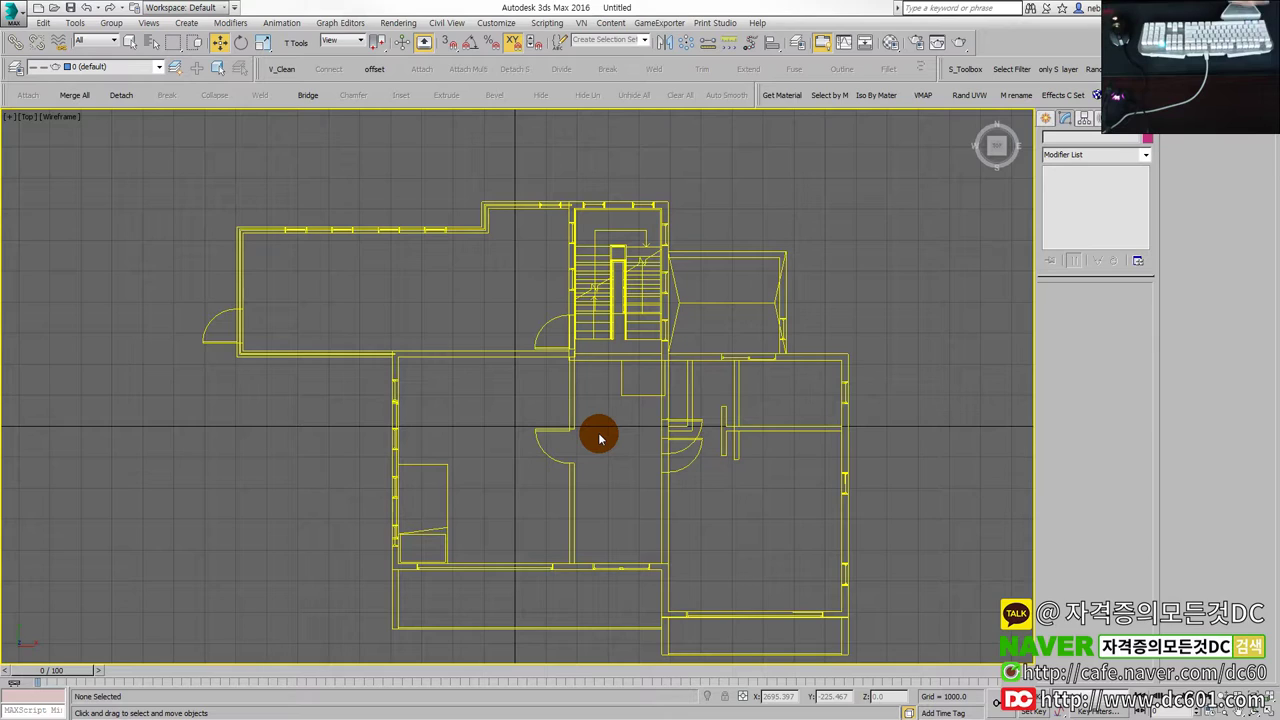
{"action": "key", "text": "alt+w"}
{"action": "right_click", "coordinate": [768, 510]}
{"action": "key", "text": "alt+w"}
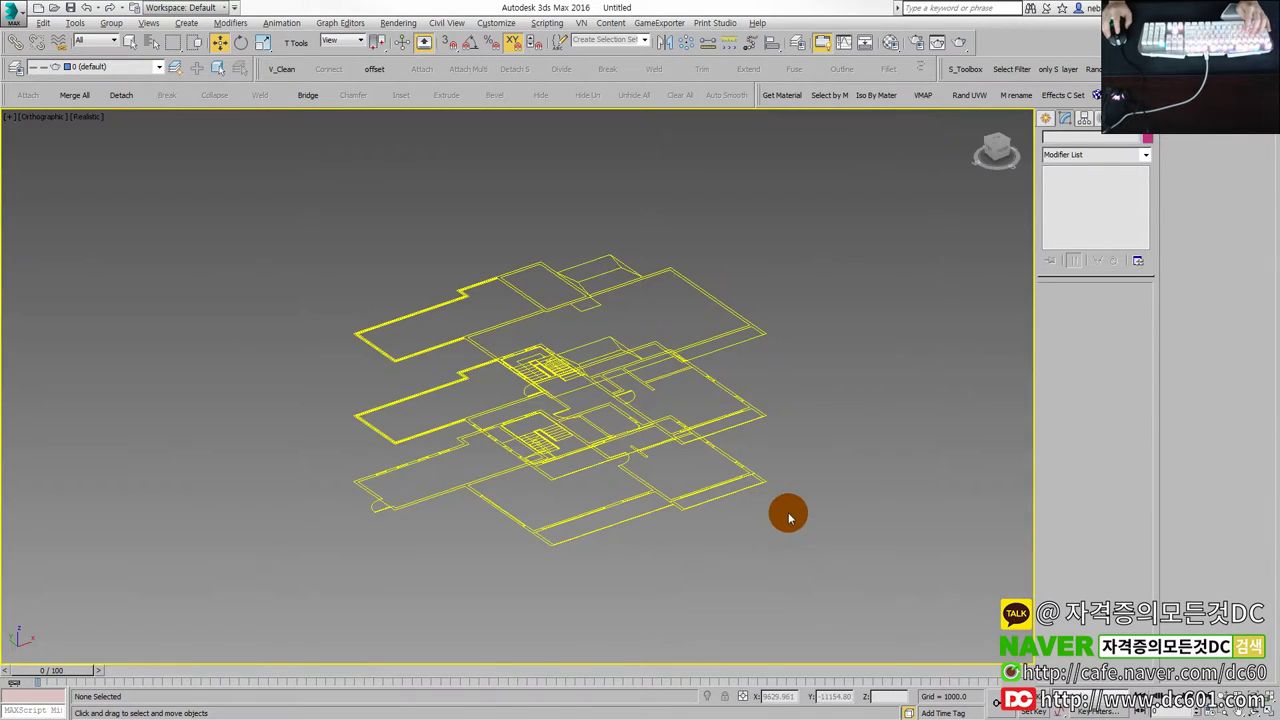
Check the exam instructions PDF for the required save file name.
{"action": "left_click", "coordinate": [12, 10]}
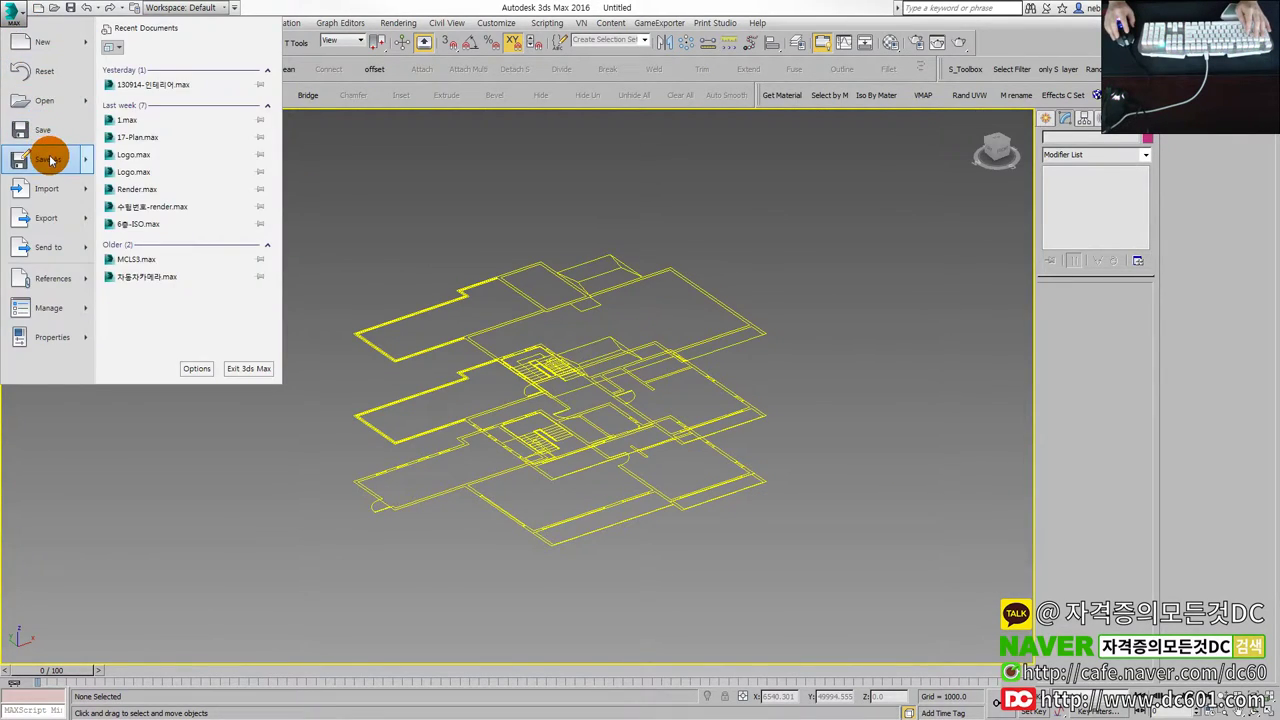
{"action": "left_click", "coordinate": [48, 148]}
{"action": "left_click", "coordinate": [12, 10]}
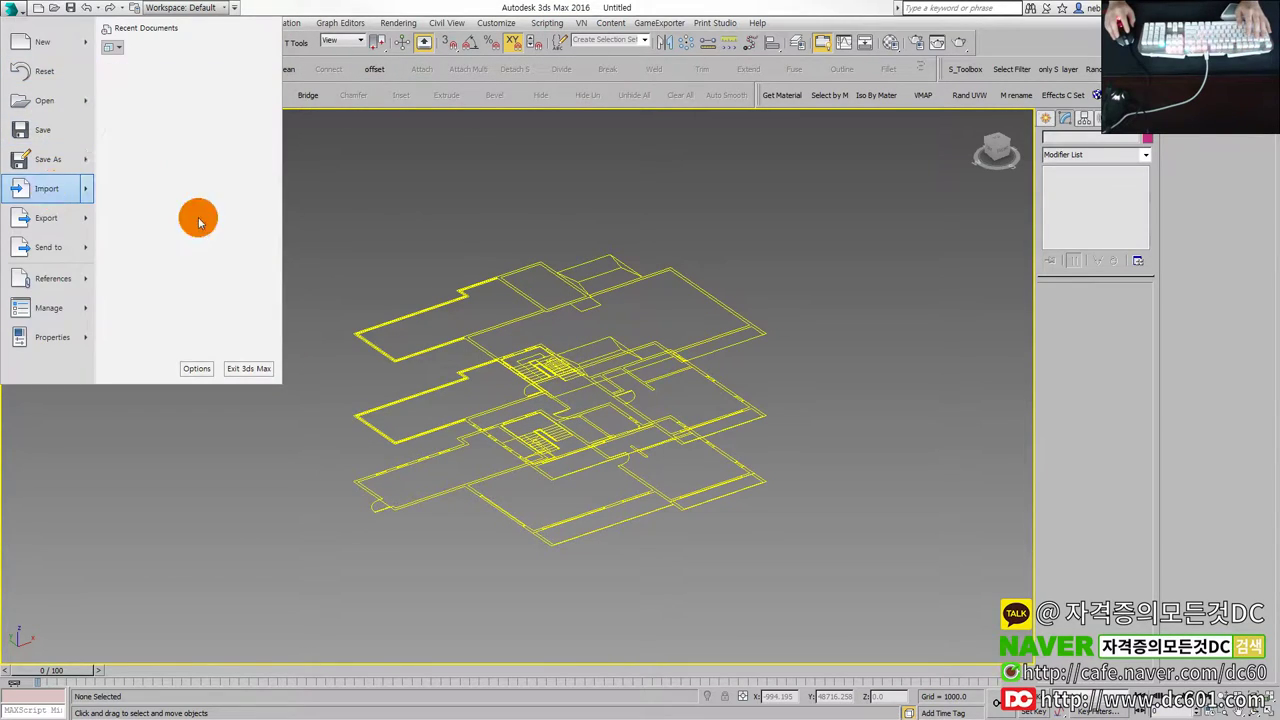
{"action": "left_click", "coordinate": [404, 282]}
{"action": "key", "text": "ctrl+o"}
{"action": "key", "text": "Escape"}
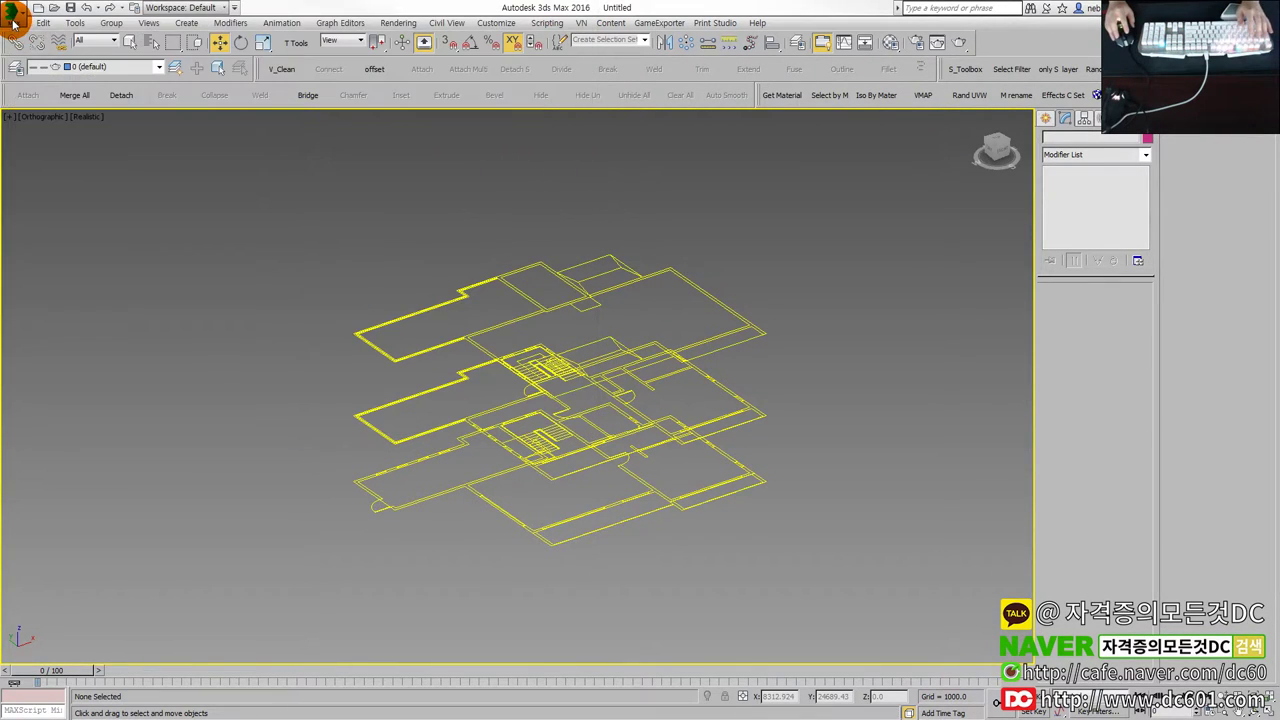
{"action": "key", "text": "alt+f"}
{"action": "key", "text": "Escape"}
{"action": "key", "text": "alt+Tab"}
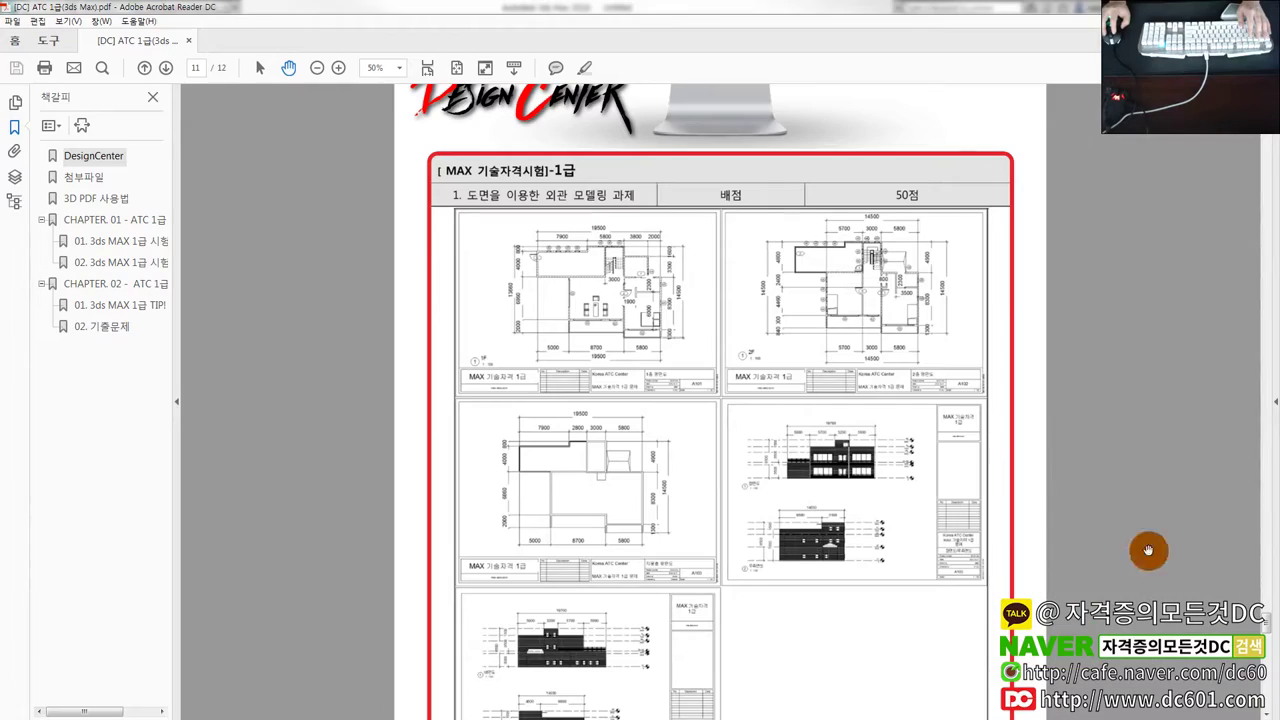
{"action": "scroll", "coordinate": [748, 311], "scroll_direction": "down", "scroll_amount": 3}
{"action": "scroll", "coordinate": [748, 311], "scroll_direction": "down", "scroll_amount": 1}
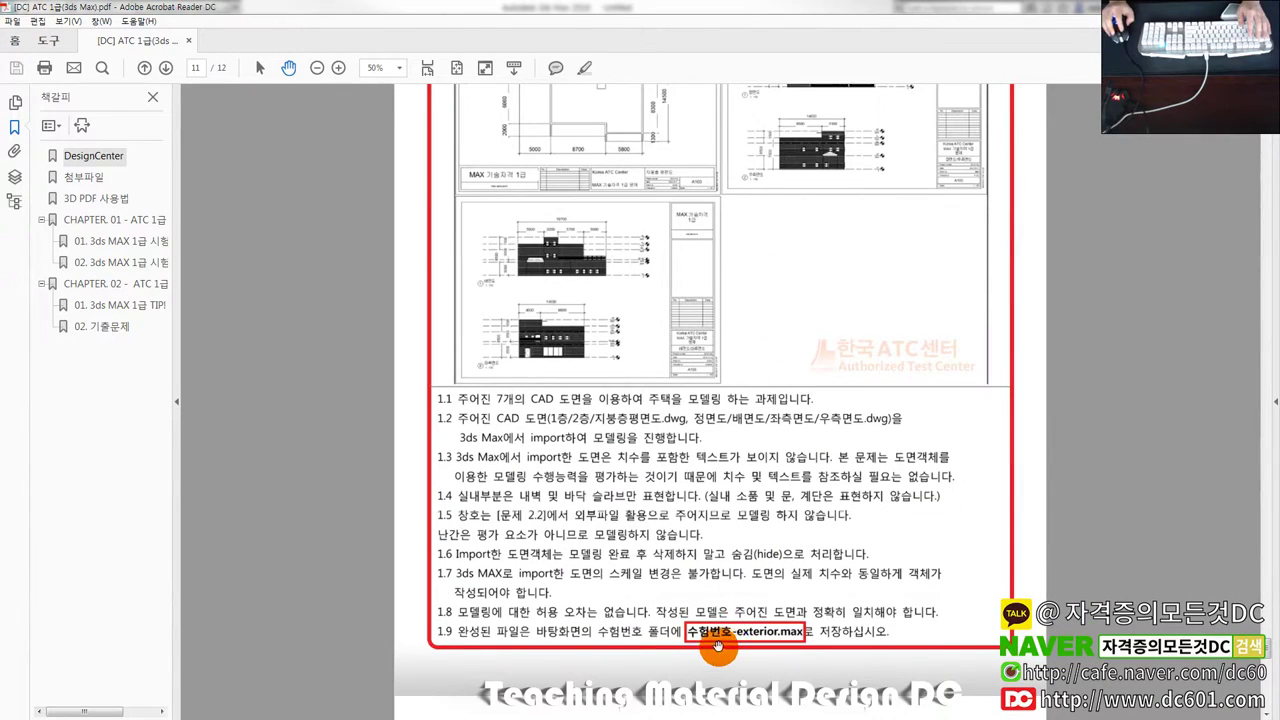
{"action": "left_click", "coordinate": [843, 8]}
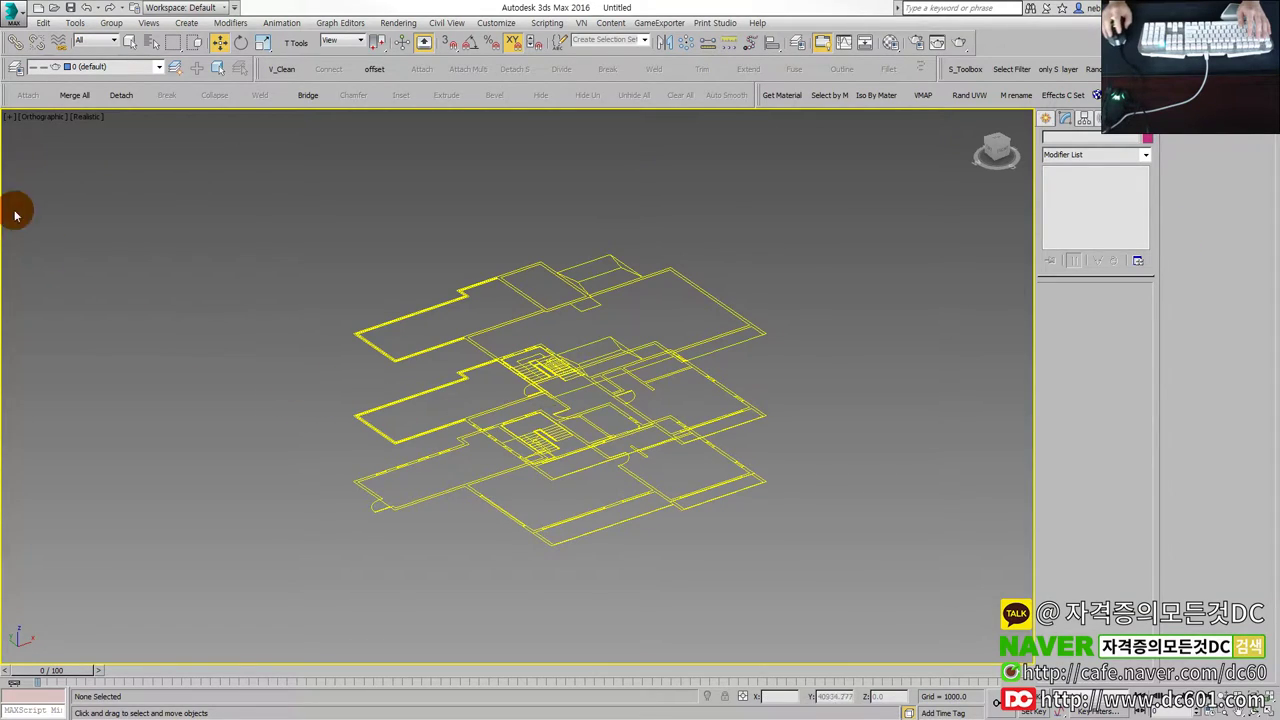
Save As into the desktop's 기출문제 folder and begin entering the candidate-number exterior file name.
{"action": "left_click", "coordinate": [14, 22]}
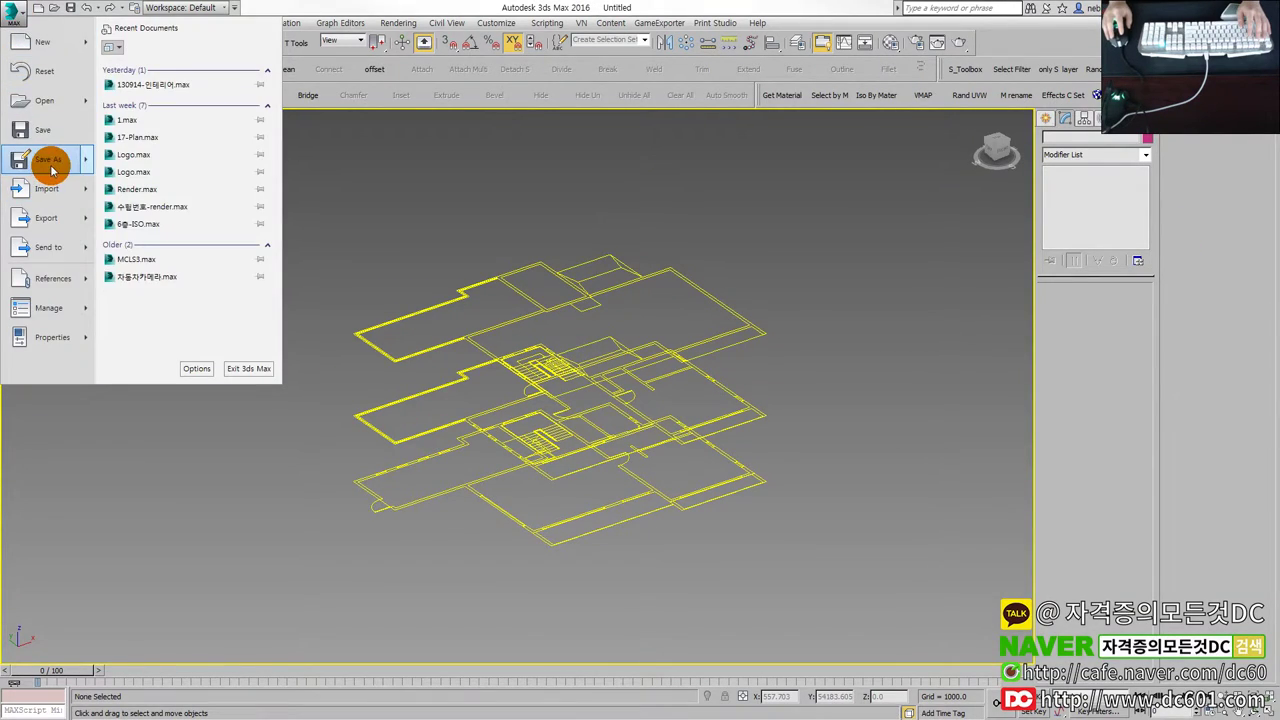
{"action": "left_click", "coordinate": [51, 181]}
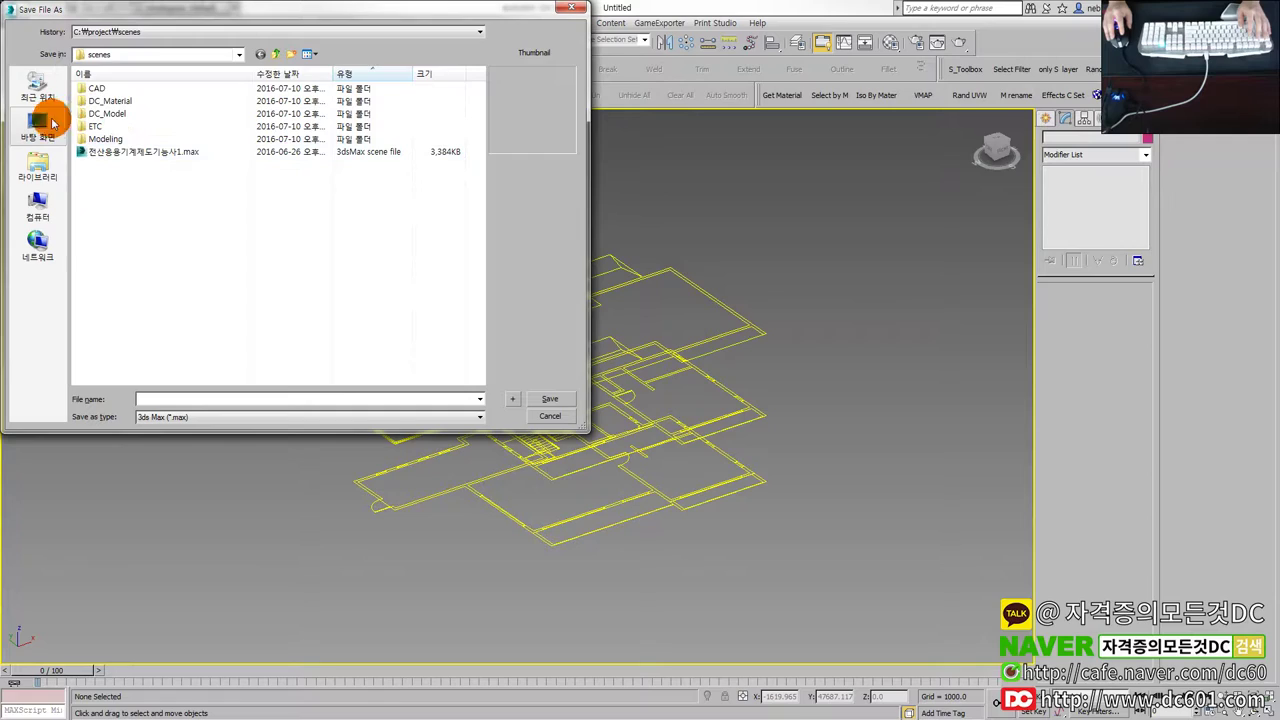
{"action": "left_click", "coordinate": [40, 128]}
{"action": "double_click", "coordinate": [150, 194]}
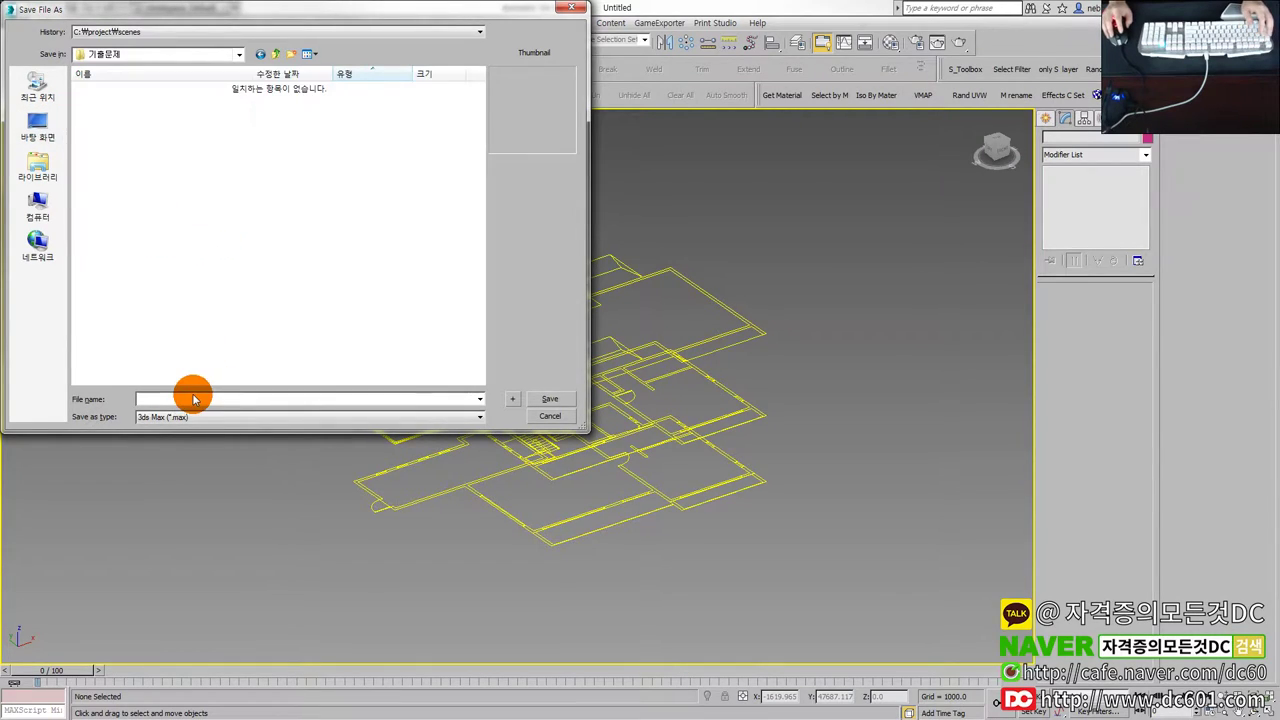
{"action": "left_click", "coordinate": [186, 399]}
{"action": "type", "text": "201615-e"}
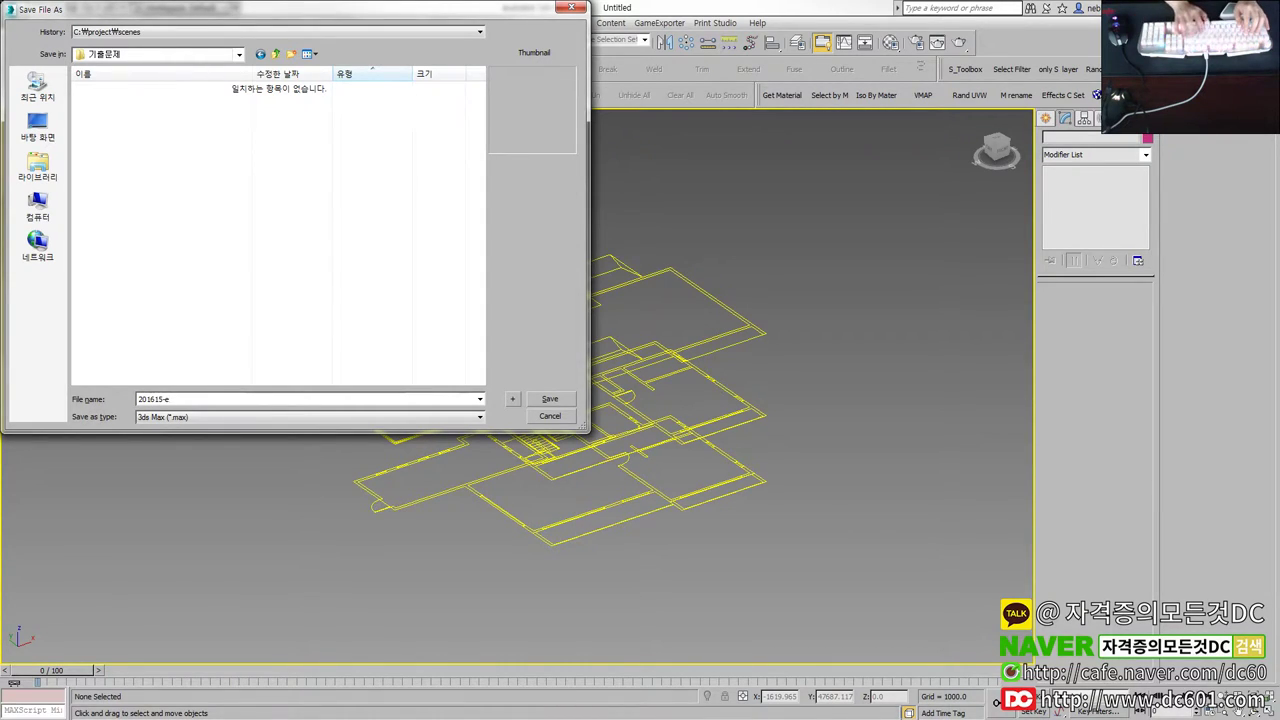
{"action": "left_click", "coordinate": [185, 398]}
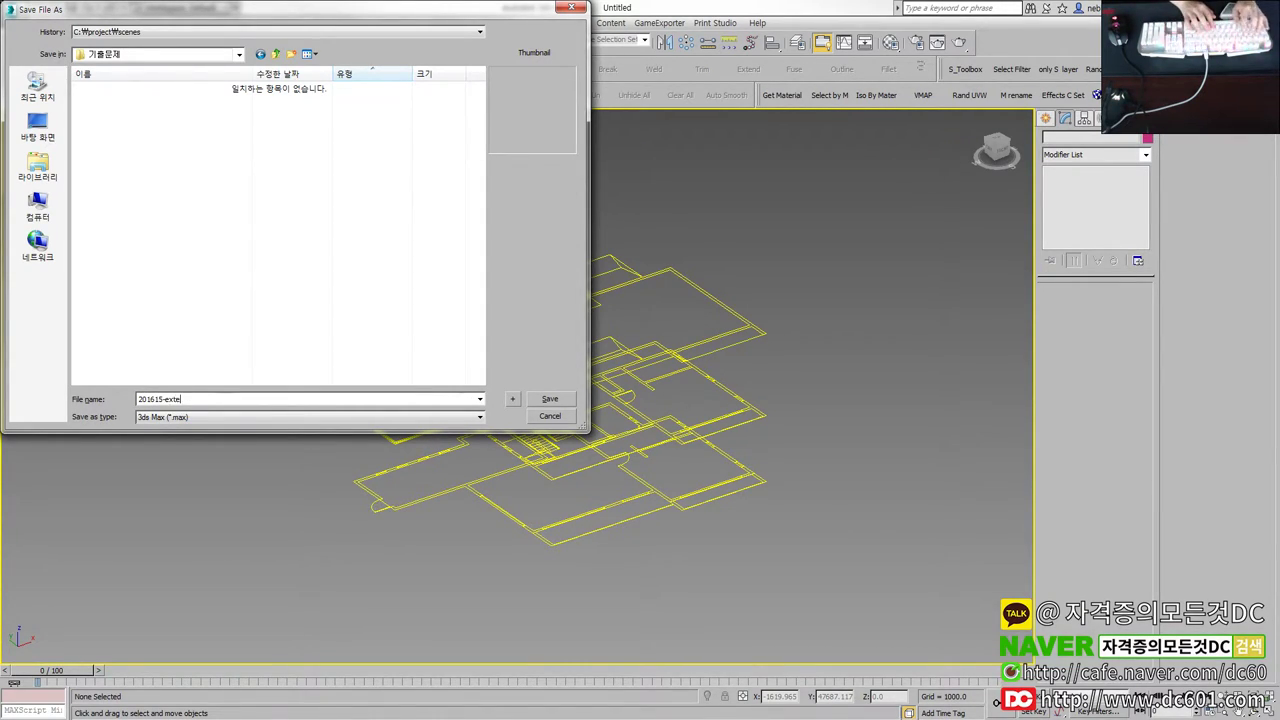
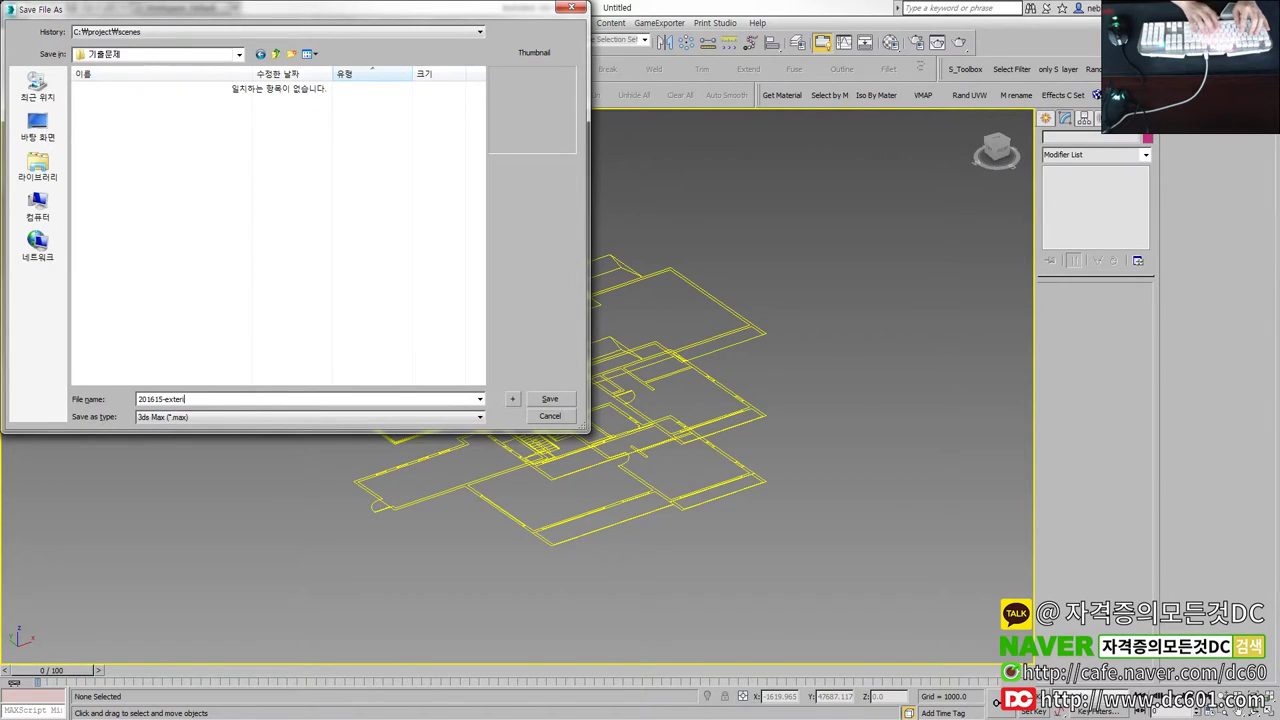
Save the stacked floor-plan scene as 201615-exterior.max.
{"action": "left_click", "coordinate": [560, 404]}
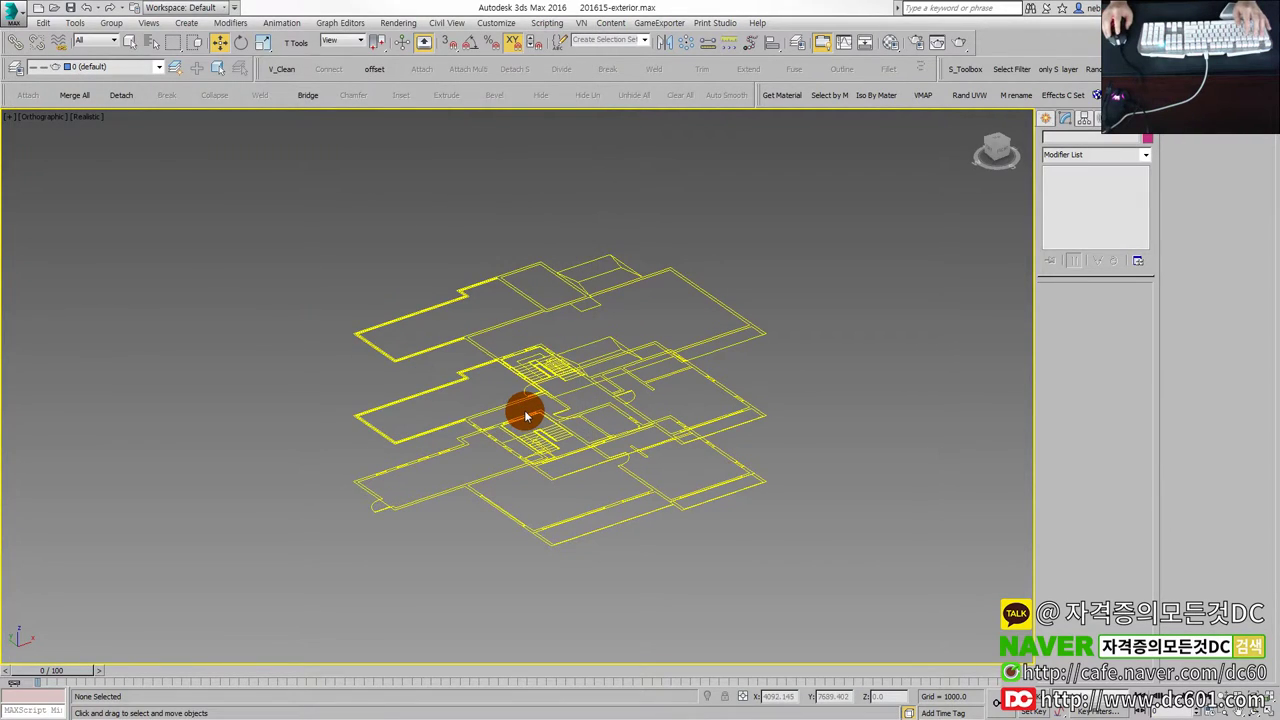
Import 배면도.dwg, deriving objects by Layer, Blocks as Node Hierarchy.
{"action": "left_click", "coordinate": [17, 27]}
{"action": "left_click", "coordinate": [63, 194]}
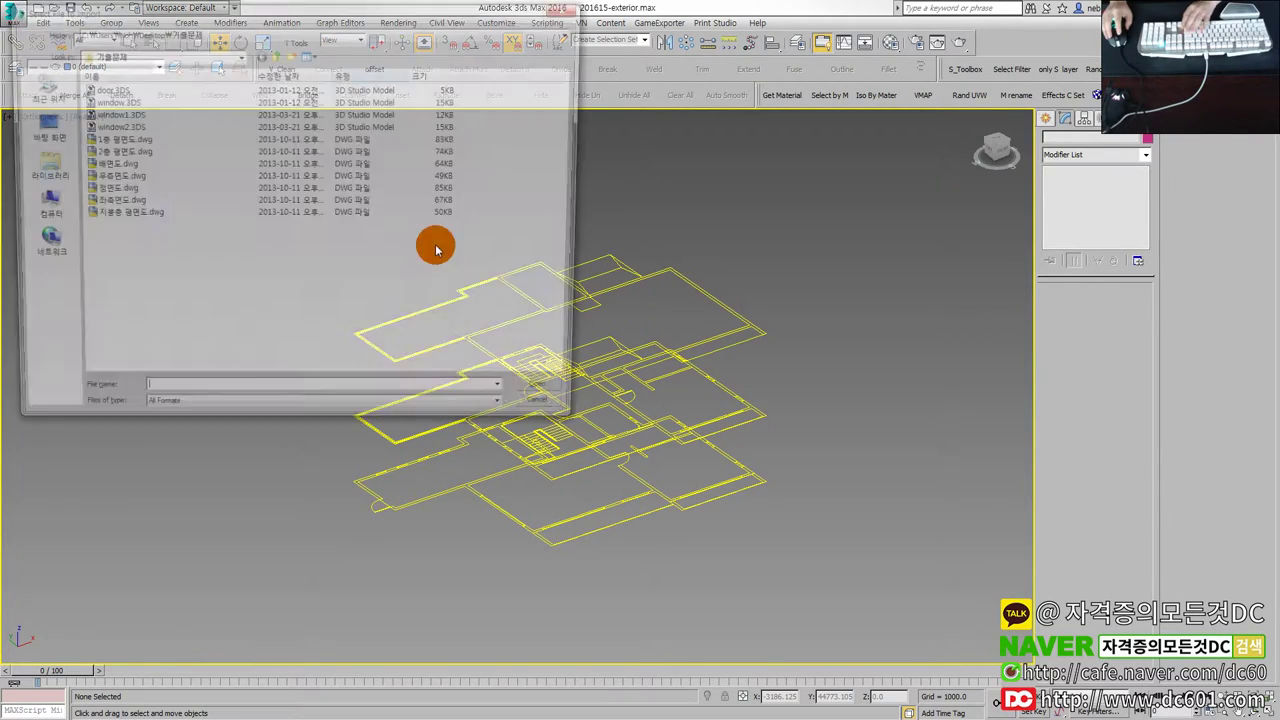
{"action": "left_click", "coordinate": [125, 165]}
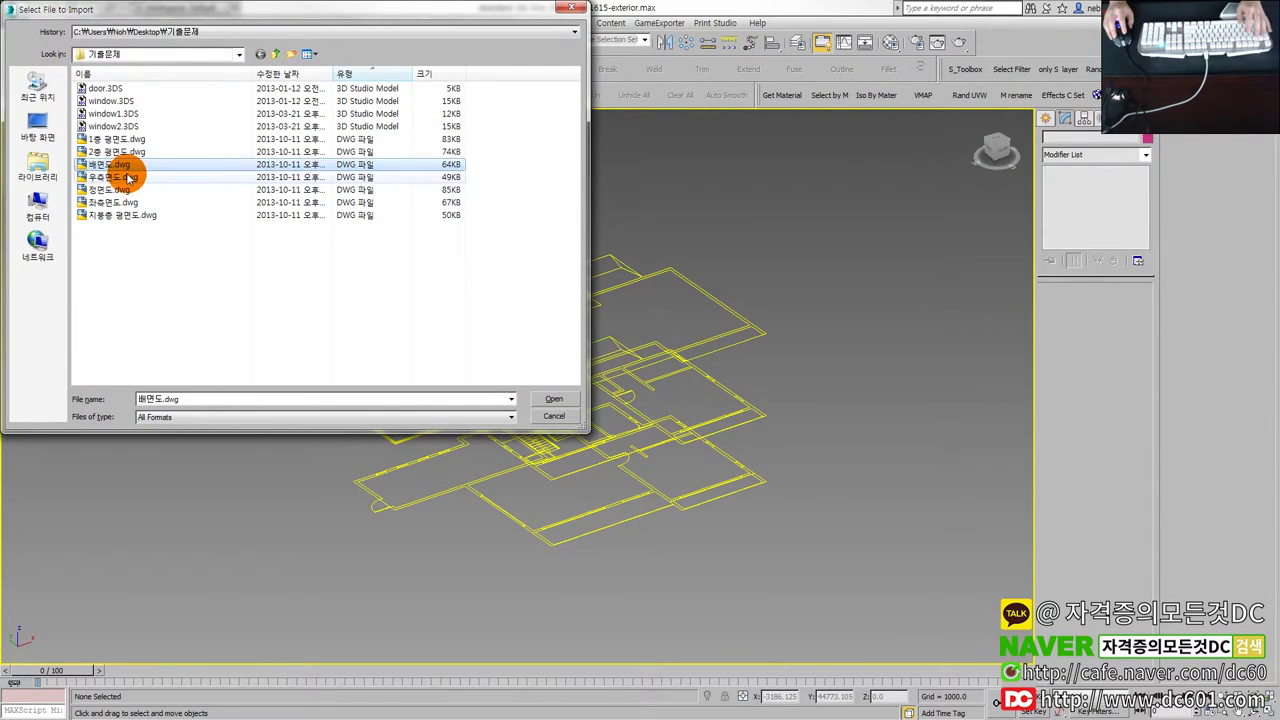
{"action": "double_click", "coordinate": [128, 178]}
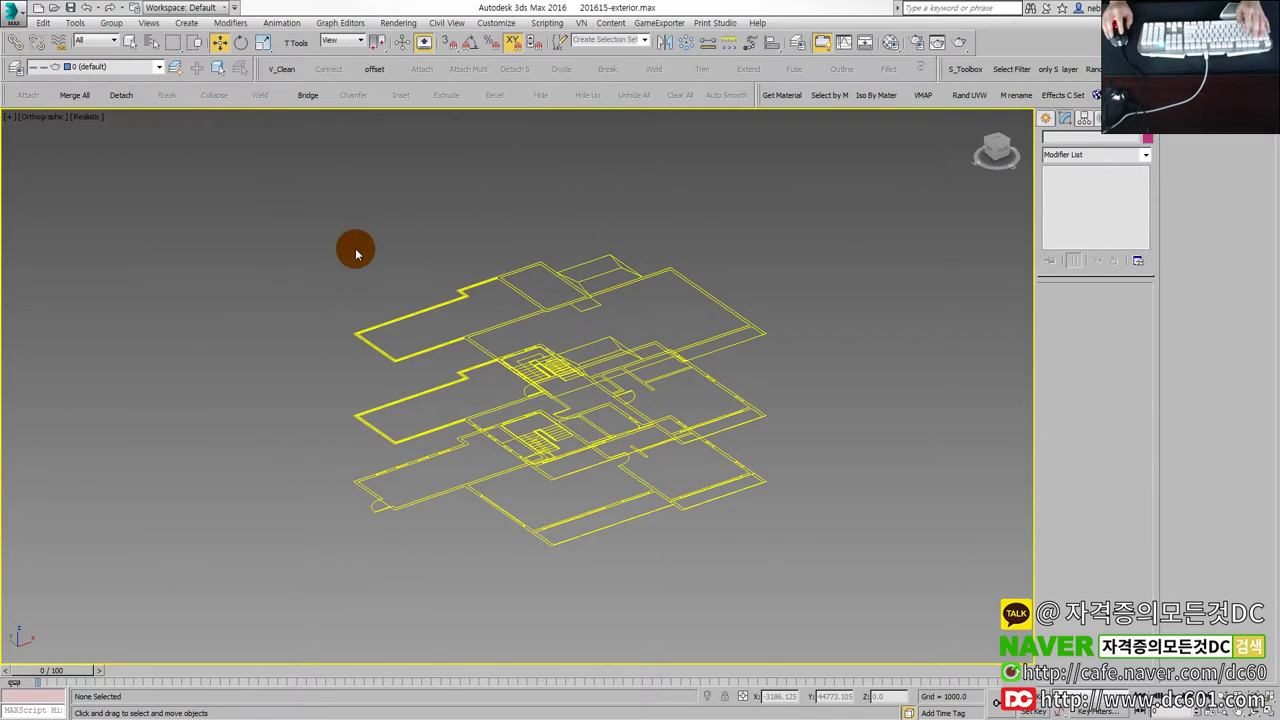
{"action": "key", "text": "Return"}
{"action": "left_click", "coordinate": [17, 27]}
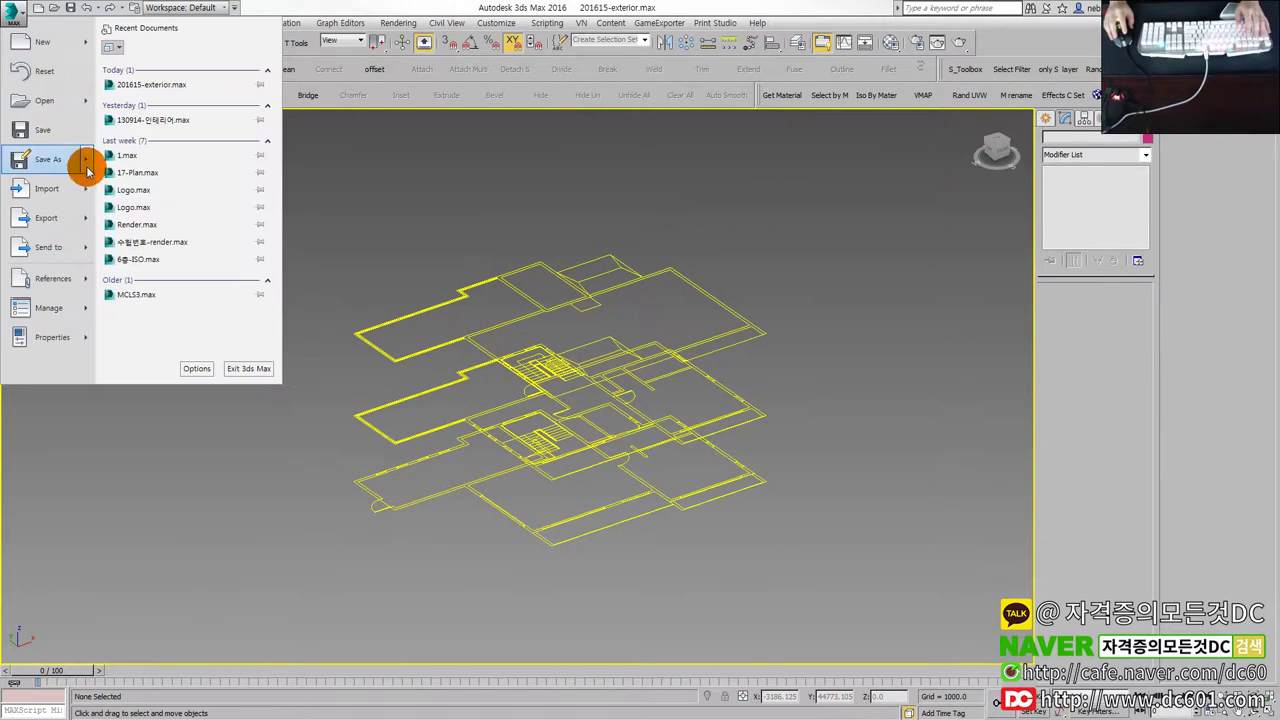
{"action": "left_click", "coordinate": [50, 198]}
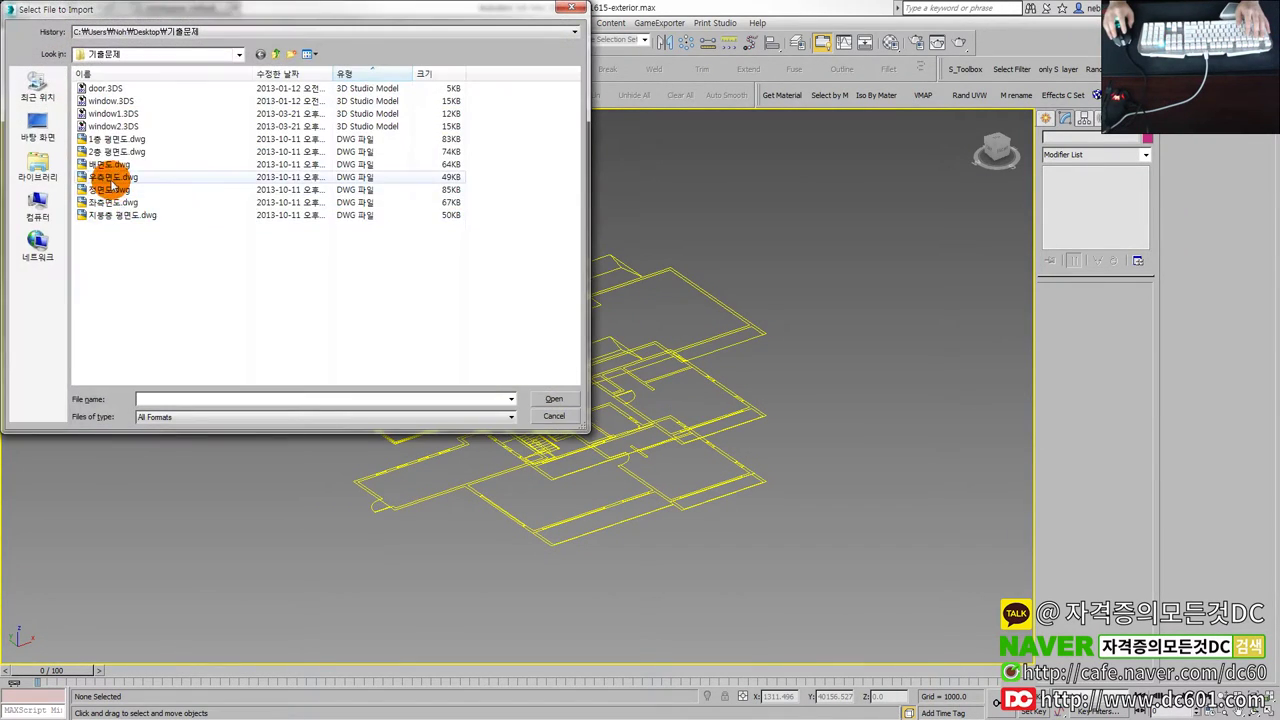
{"action": "double_click", "coordinate": [115, 165]}
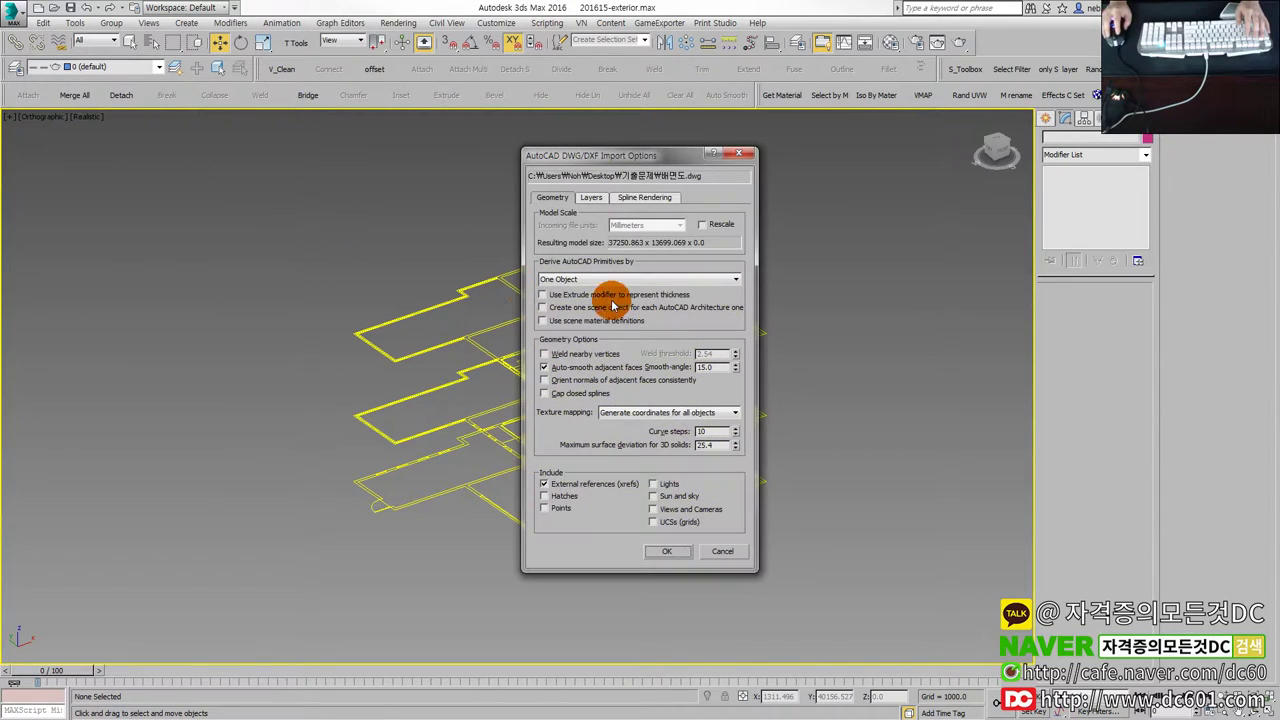
{"action": "left_click", "coordinate": [584, 280]}
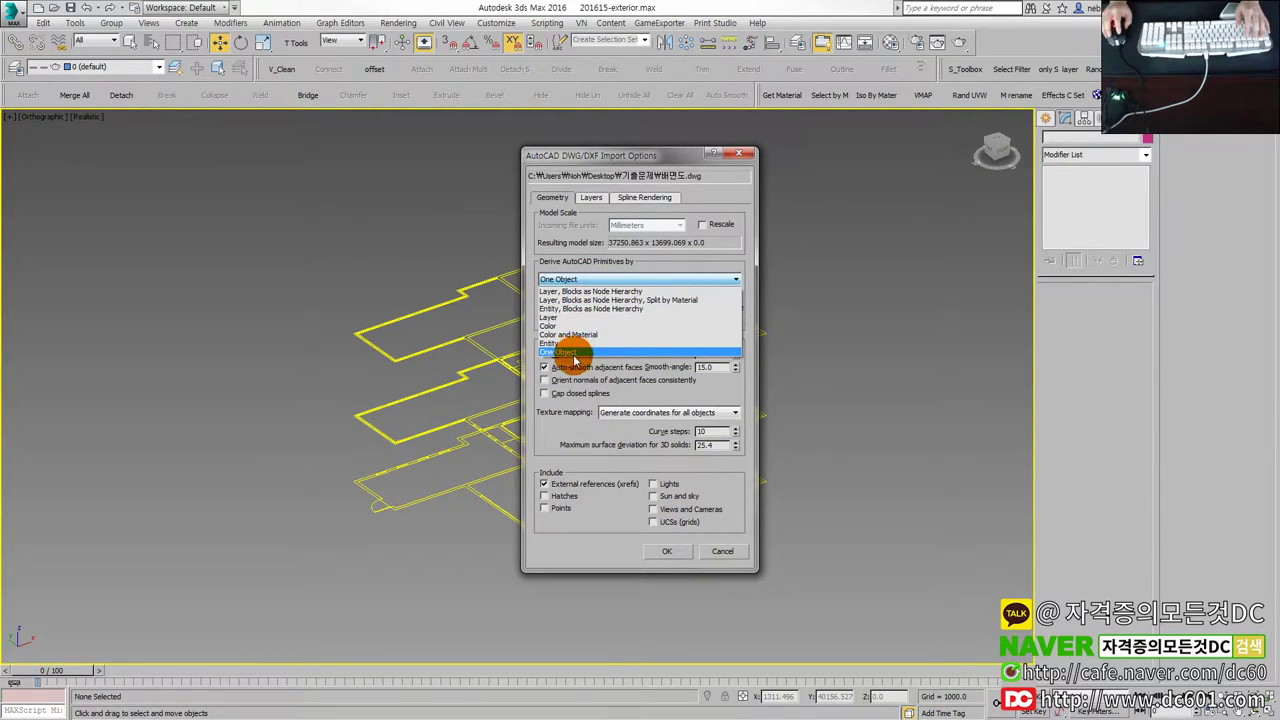
{"action": "left_click", "coordinate": [641, 293]}
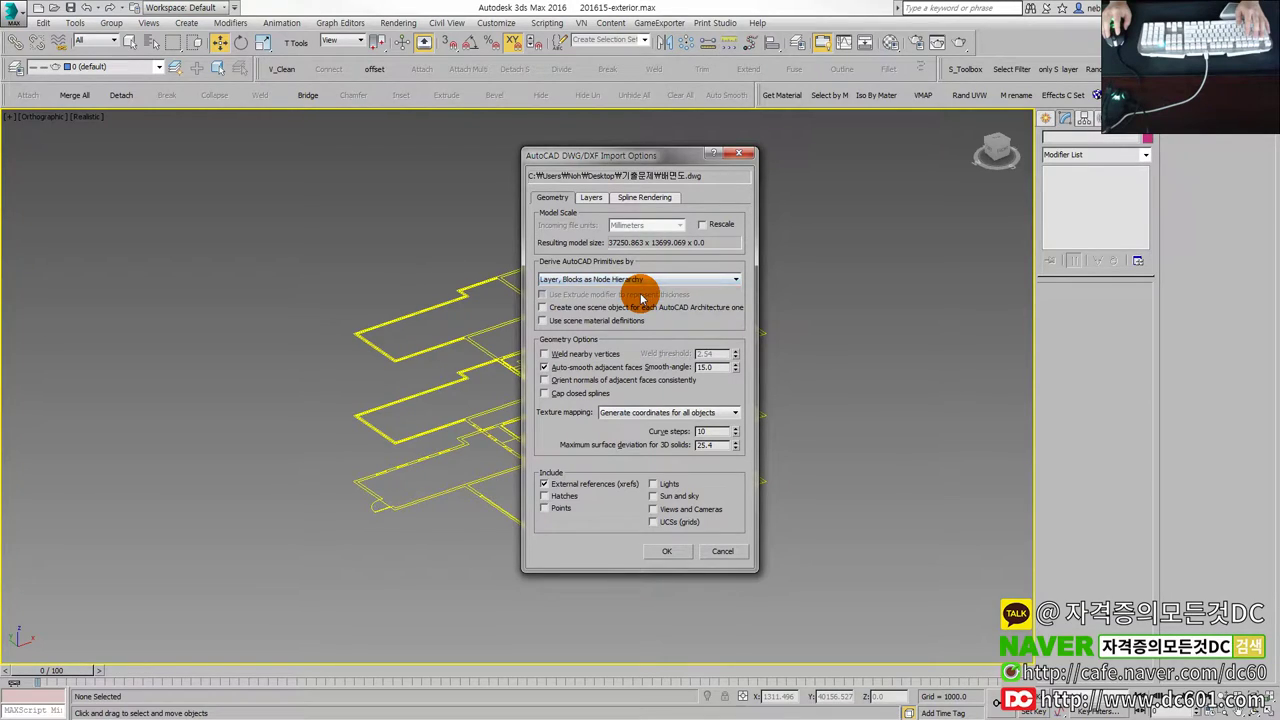
{"action": "left_click", "coordinate": [670, 551]}
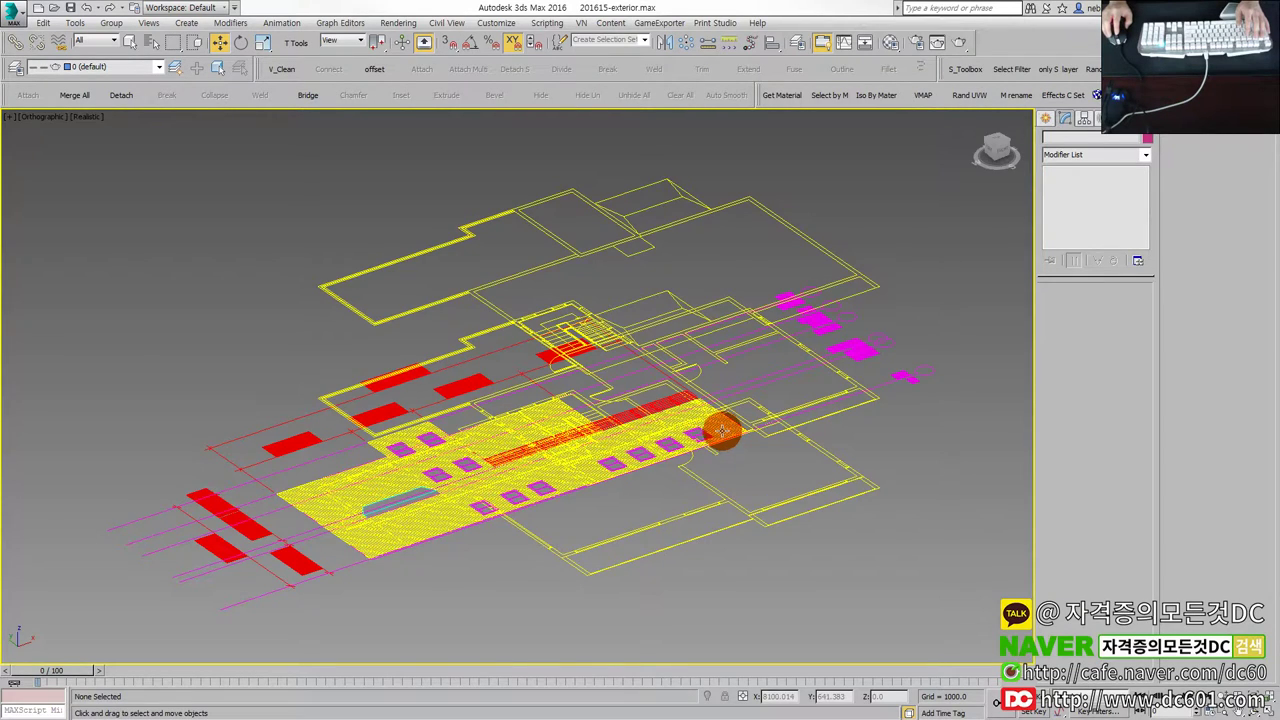
{"action": "scroll", "coordinate": [722, 432], "scroll_direction": "down", "scroll_amount": 2}
Return to the four-view layout and delete the left brick wall hatch.
{"action": "left_click", "coordinate": [455, 484]}
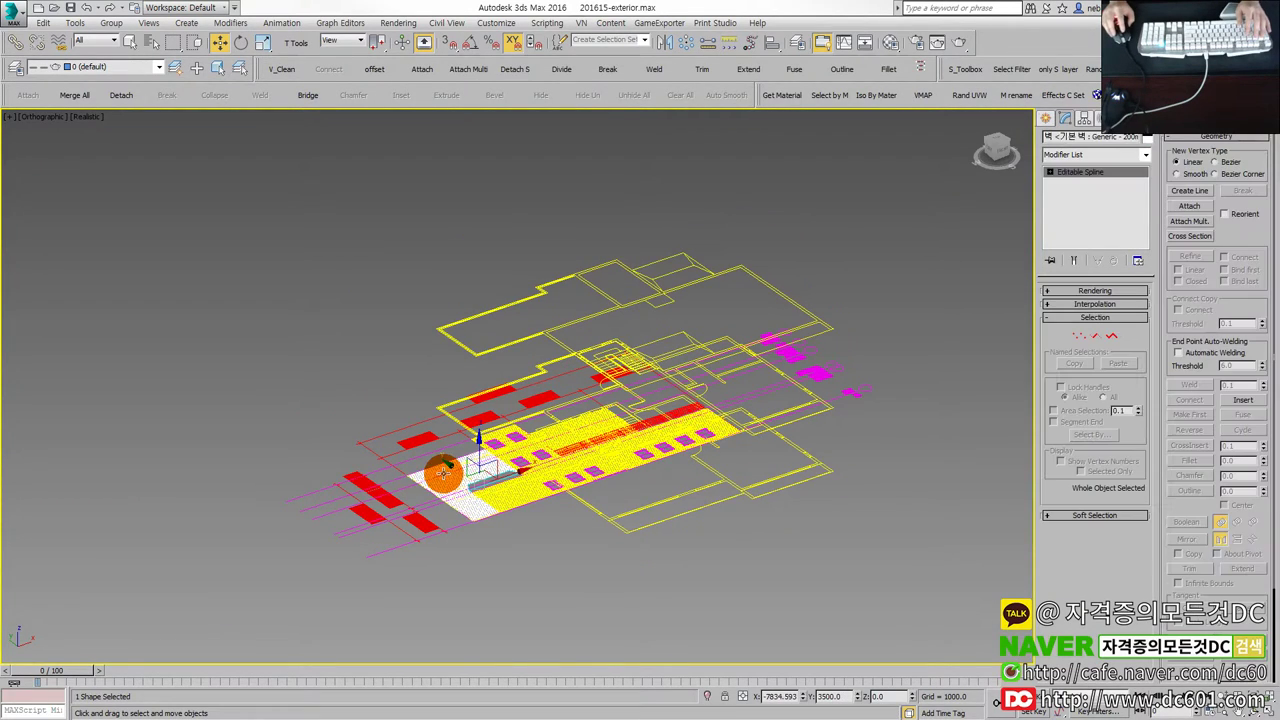
{"action": "left_click", "coordinate": [533, 539]}
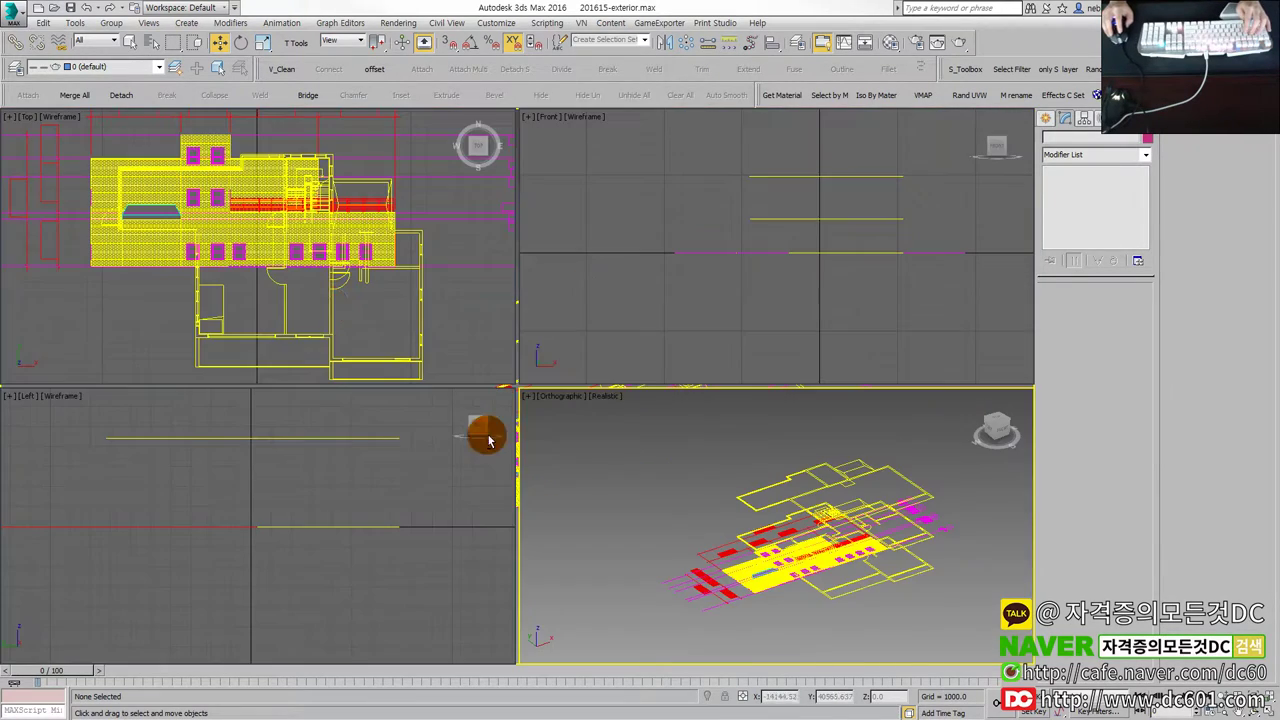
{"action": "key", "text": "alt+w"}
{"action": "key", "text": "alt+w"}
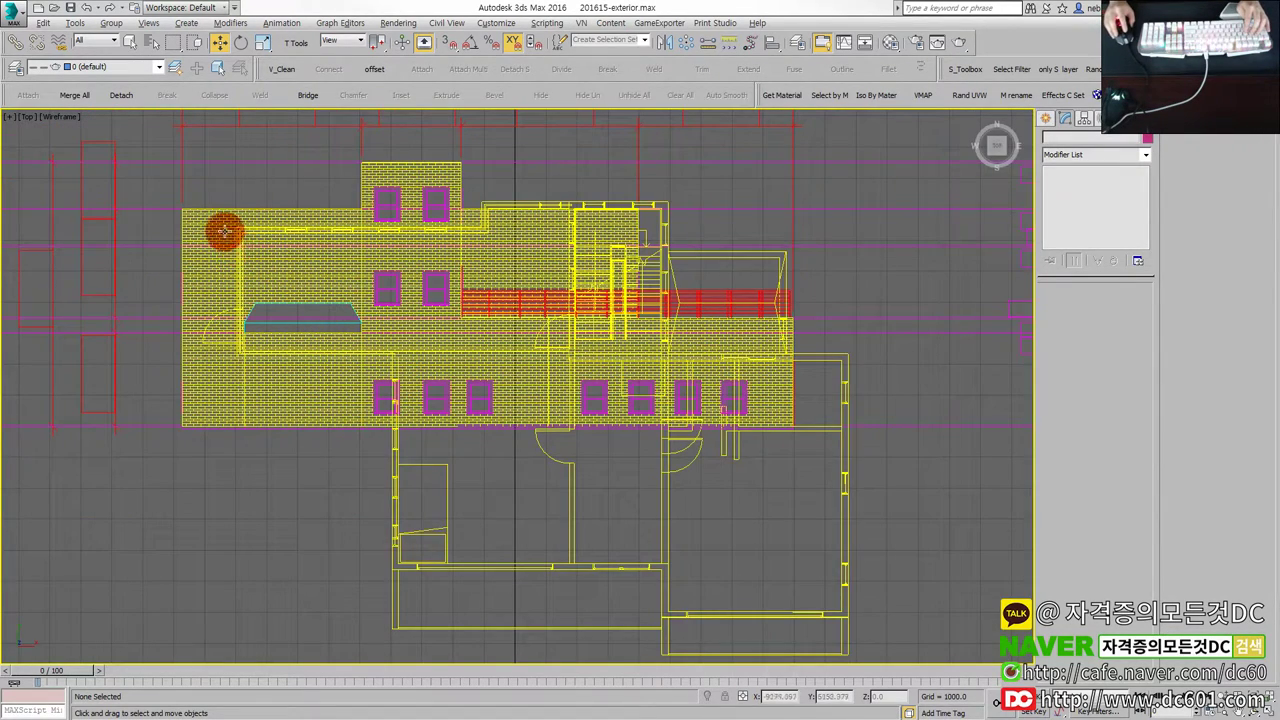
{"action": "left_click", "coordinate": [223, 225]}
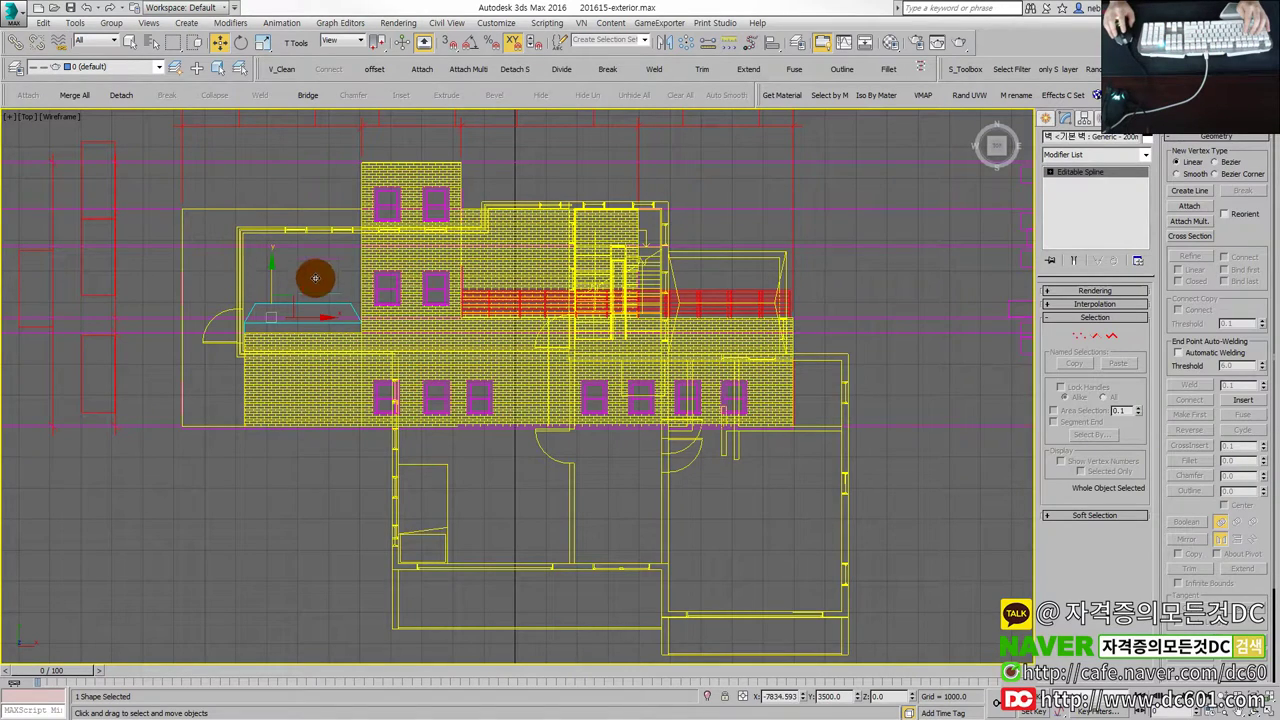
{"action": "left_click", "coordinate": [206, 224]}
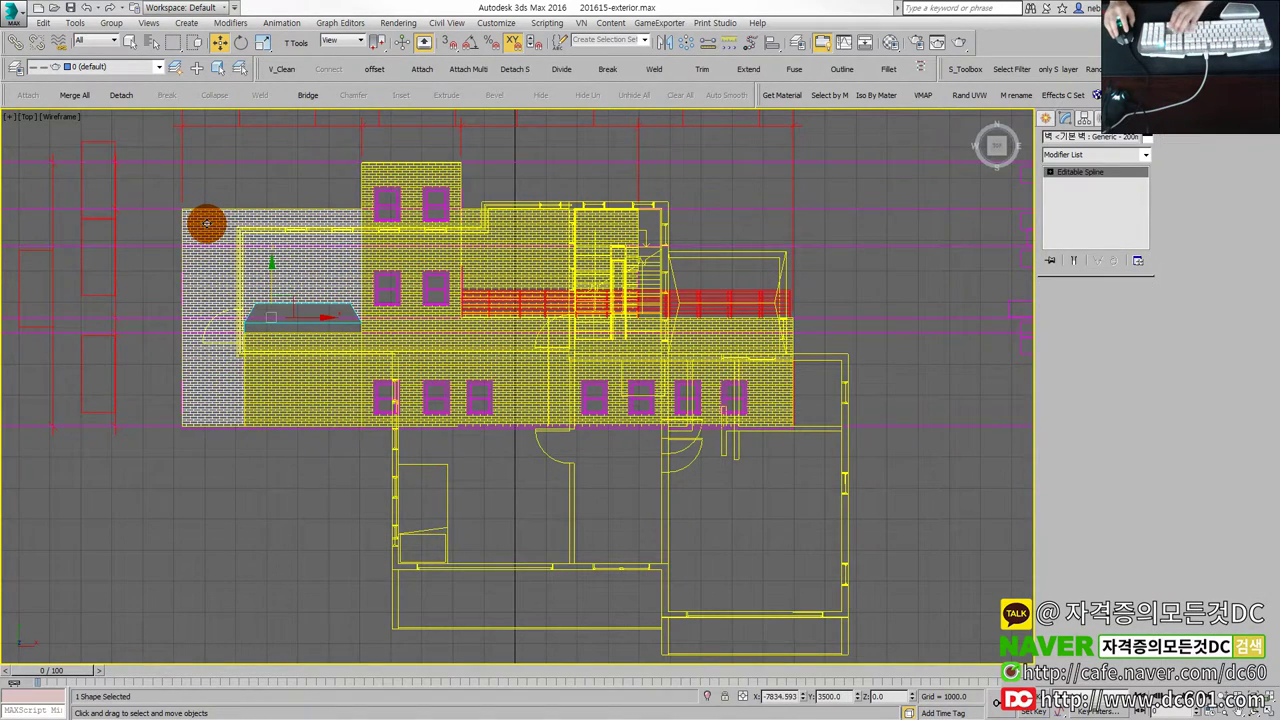
{"action": "key", "text": "Delete"}
Cycle through the overlapping brick shapes around the central tower.
{"action": "left_click", "coordinate": [420, 246]}
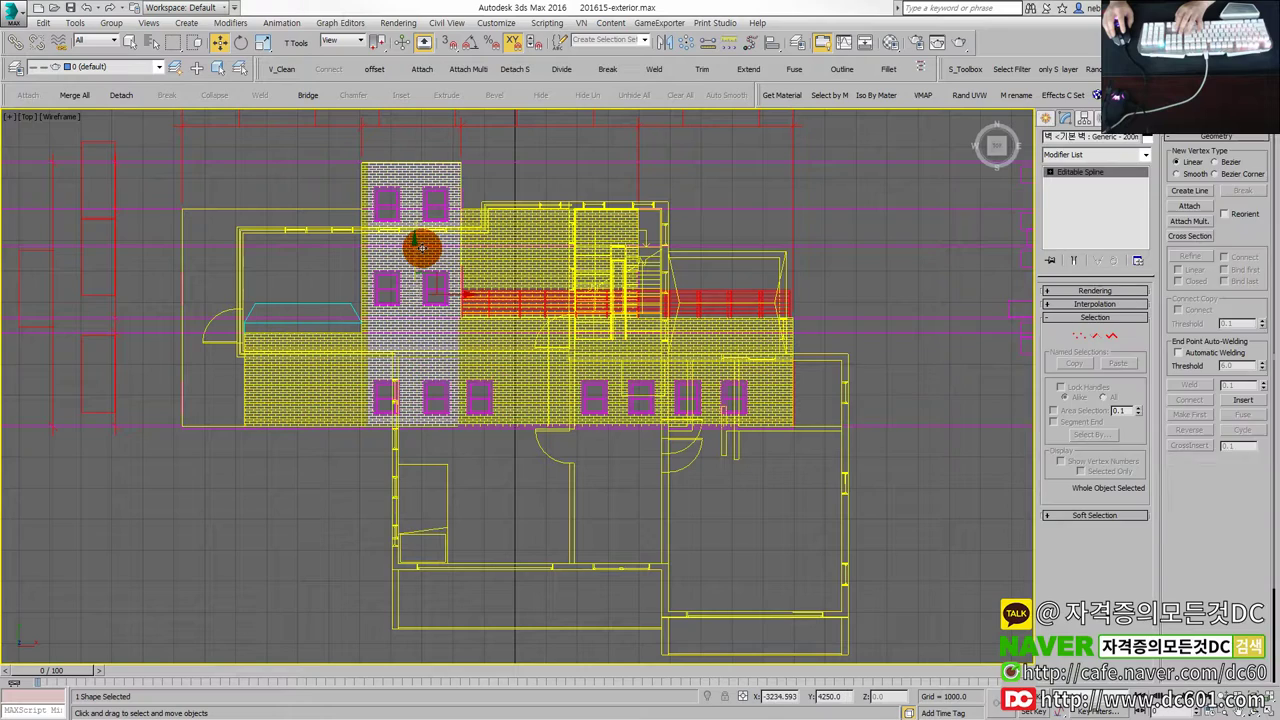
{"action": "left_click", "coordinate": [480, 262]}
{"action": "left_click", "coordinate": [502, 288]}
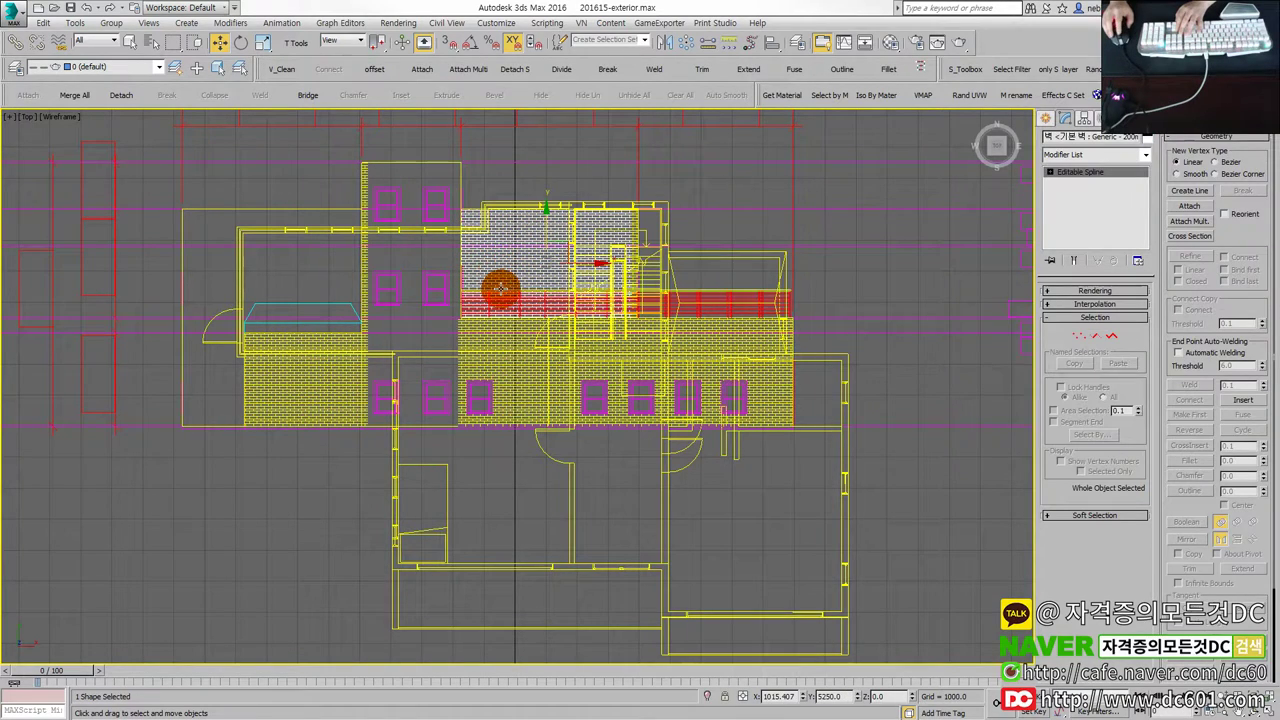
{"action": "scroll", "coordinate": [502, 288], "scroll_direction": "down", "scroll_amount": 2}
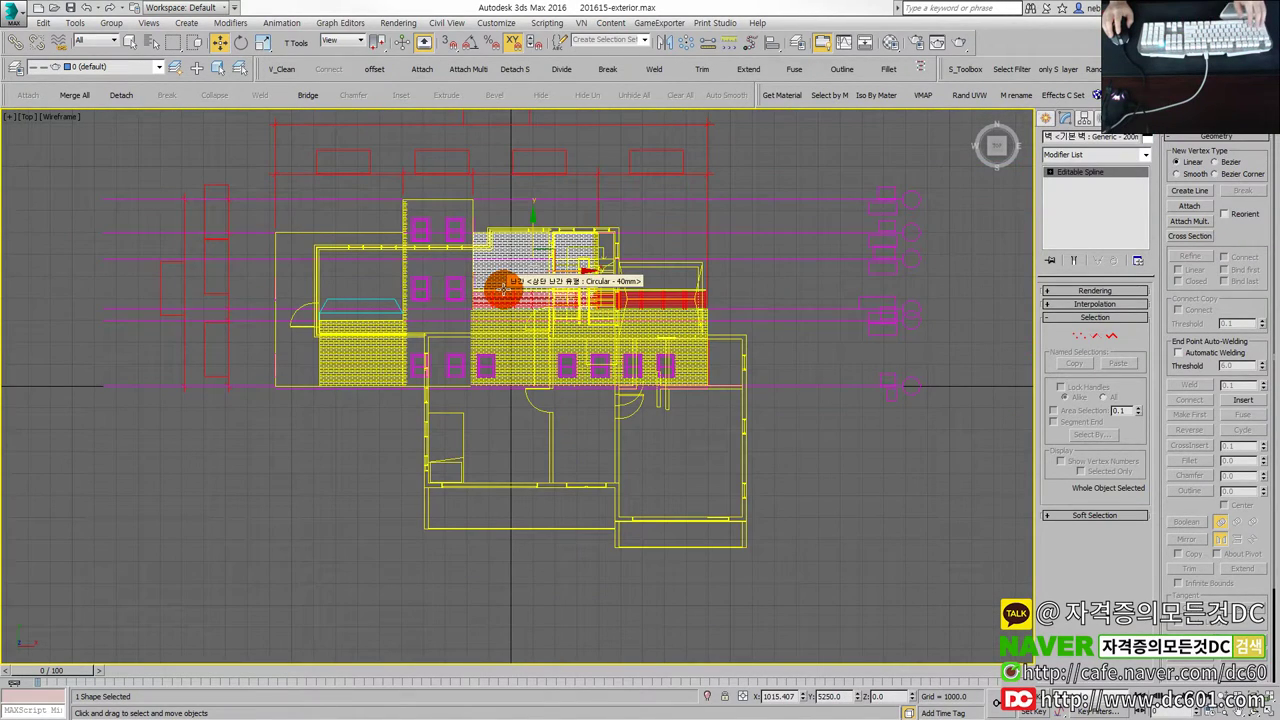
{"action": "left_click", "coordinate": [502, 288]}
{"action": "left_click", "coordinate": [502, 288]}
{"action": "left_click", "coordinate": [502, 288]}
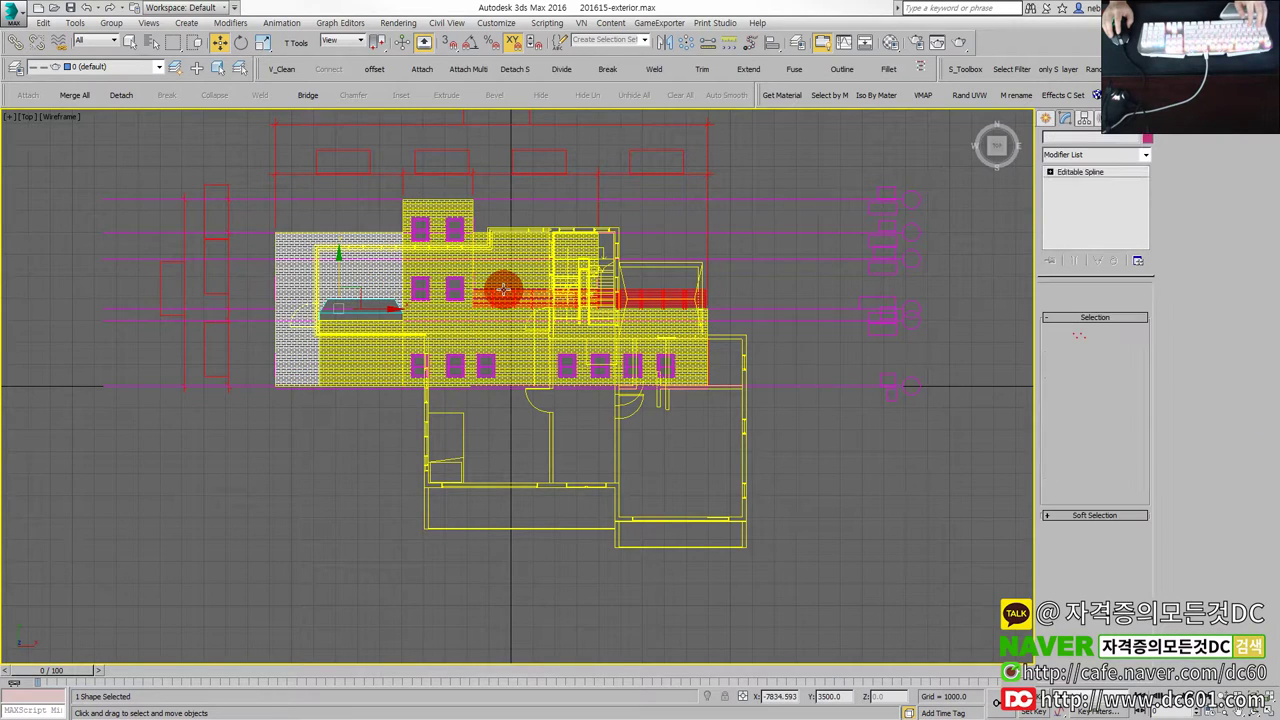
{"action": "scroll", "coordinate": [400, 420], "scroll_direction": "down", "scroll_amount": 1}
{"action": "scroll", "coordinate": [405, 428], "scroll_direction": "down", "scroll_amount": 1}
{"action": "scroll", "coordinate": [410, 435], "scroll_direction": "down", "scroll_amount": 1}
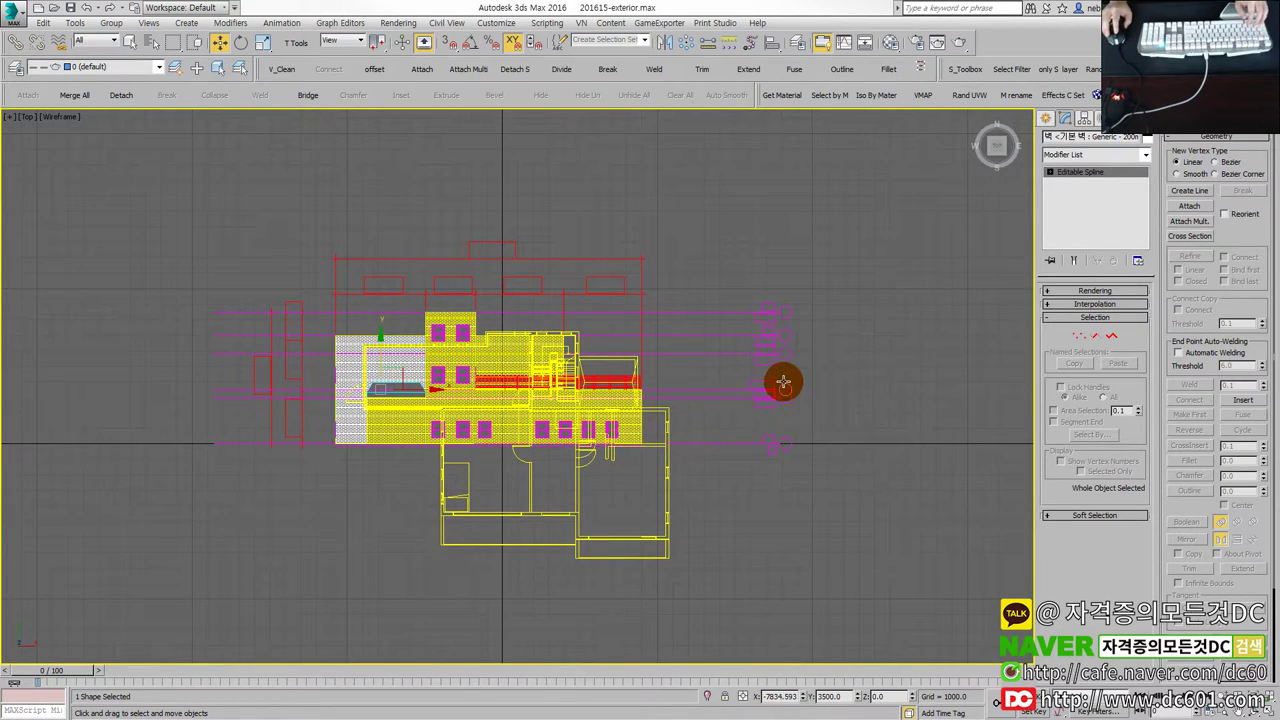
Check the roof-level floor plan selection, then deselect everything.
{"action": "left_click", "coordinate": [720, 390]}
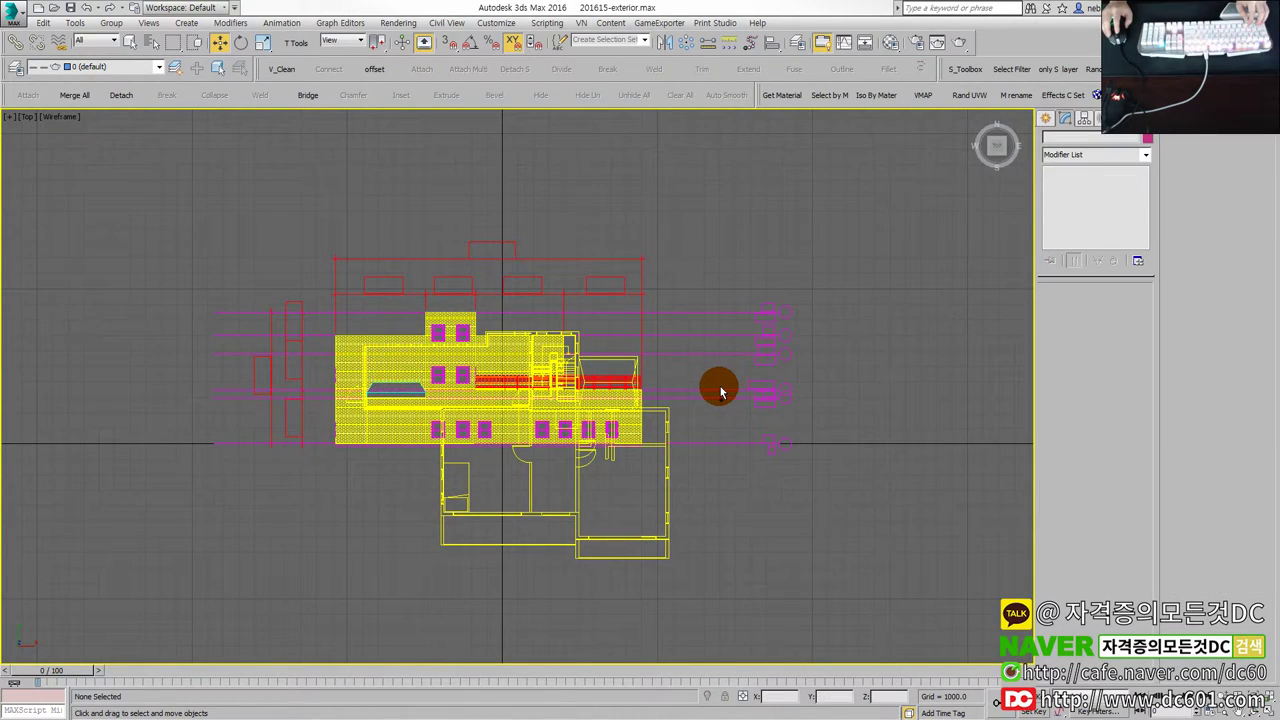
{"action": "left_click", "coordinate": [624, 428]}
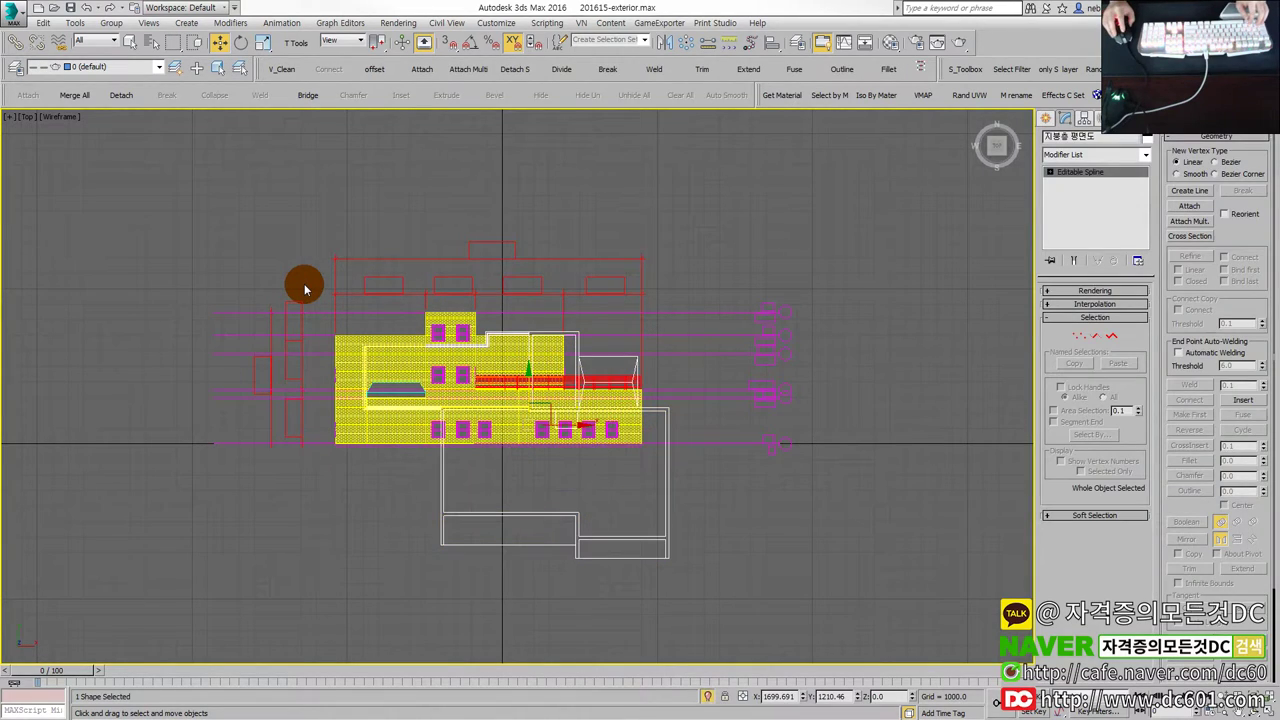
{"action": "left_click", "coordinate": [363, 250]}
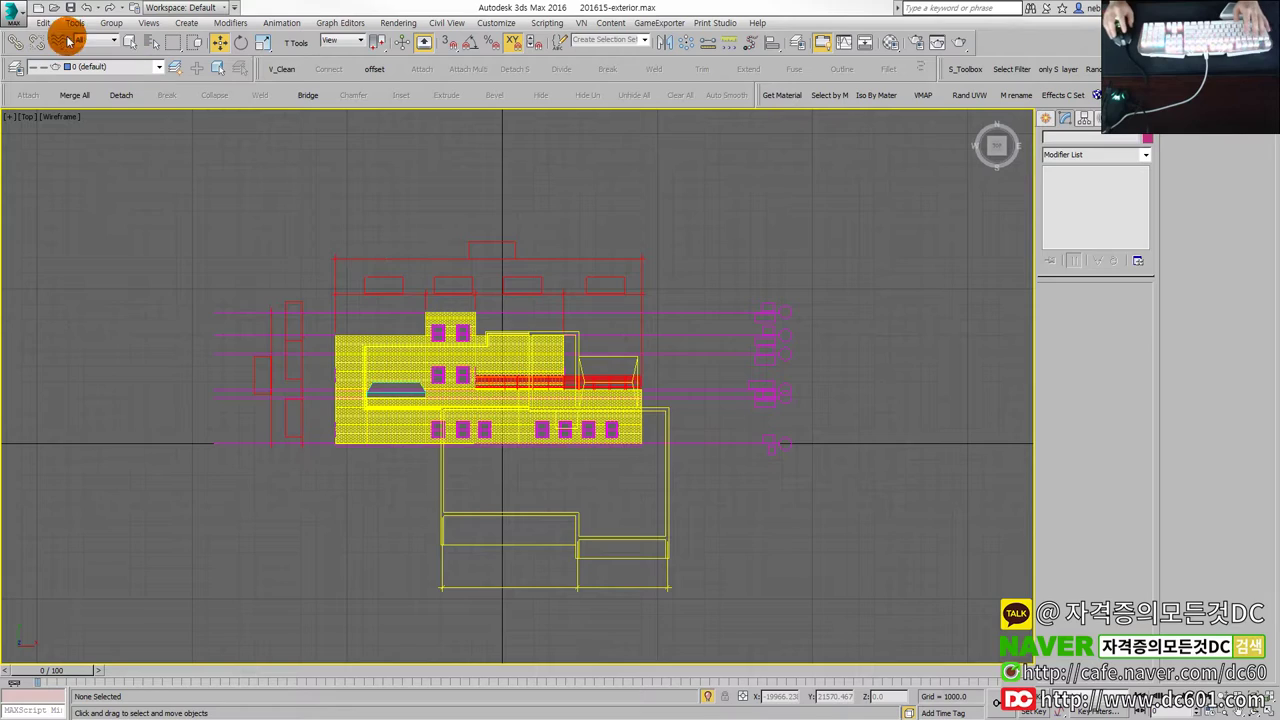
Discard unsaved changes and reopen 201615-exterior.max from the recent files.
{"action": "left_click", "coordinate": [10, 13]}
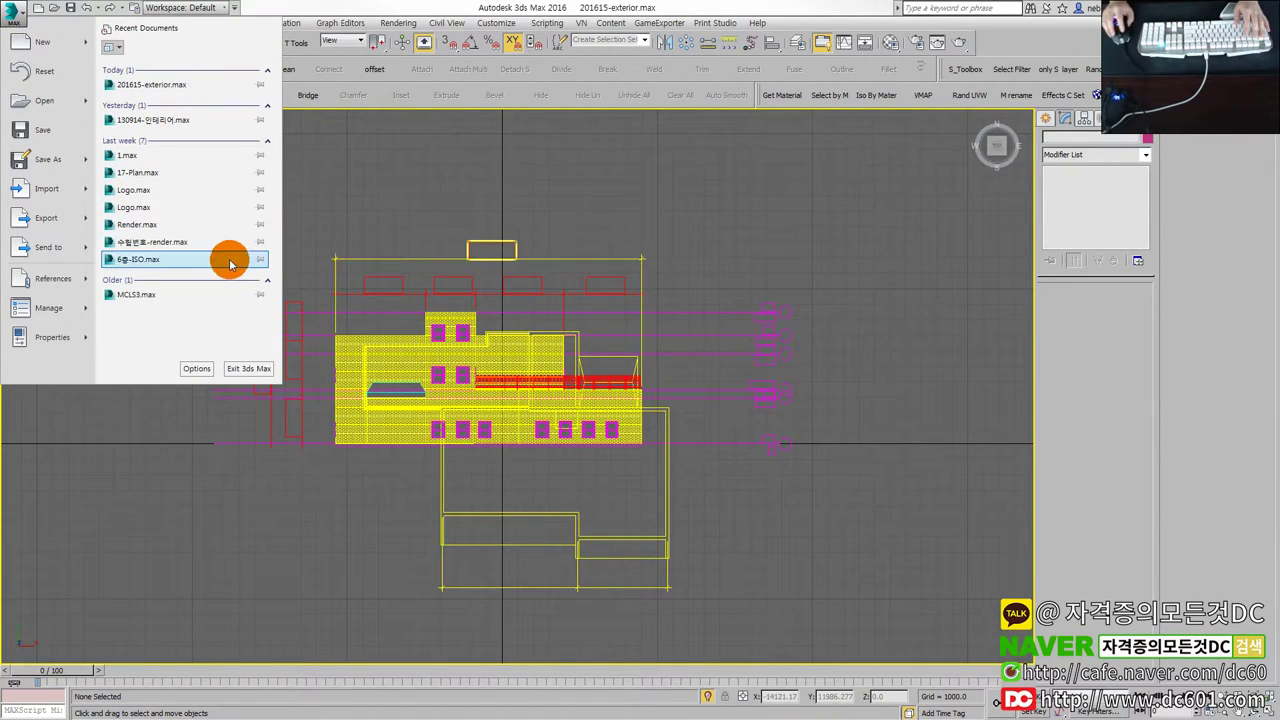
{"action": "left_click", "coordinate": [122, 261]}
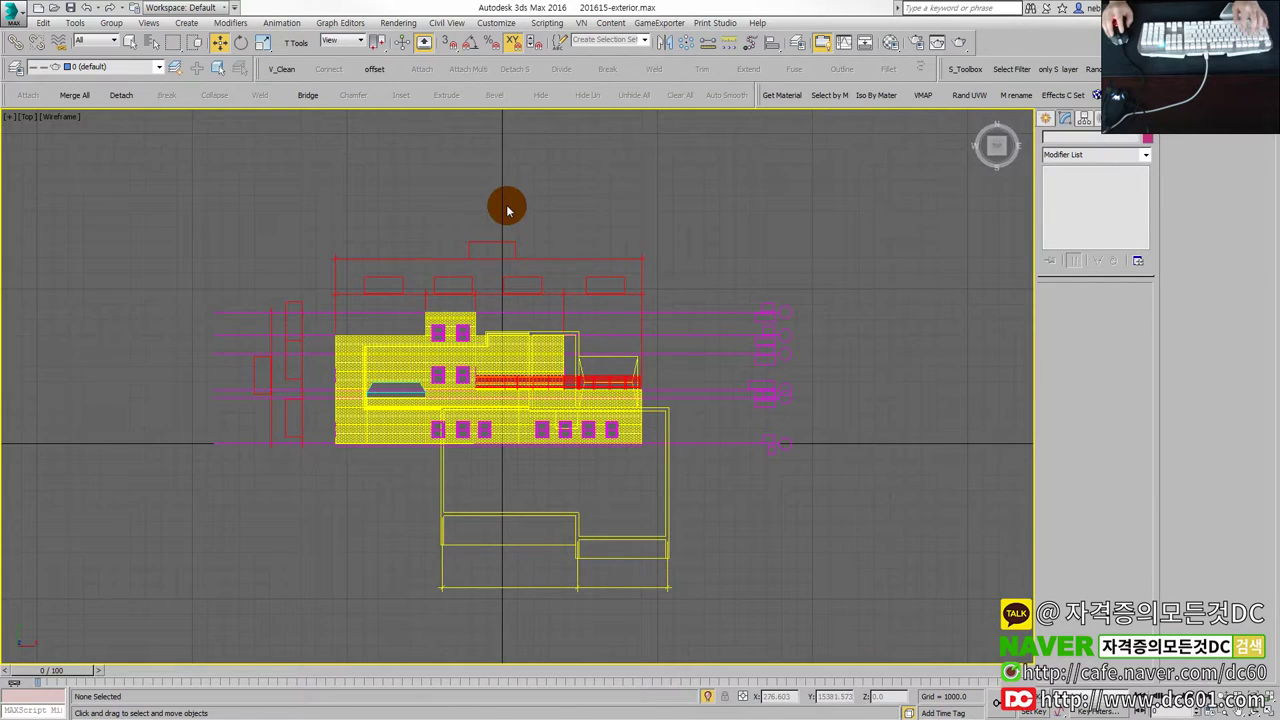
{"action": "left_click", "coordinate": [638, 386]}
{"action": "left_click", "coordinate": [591, 391]}
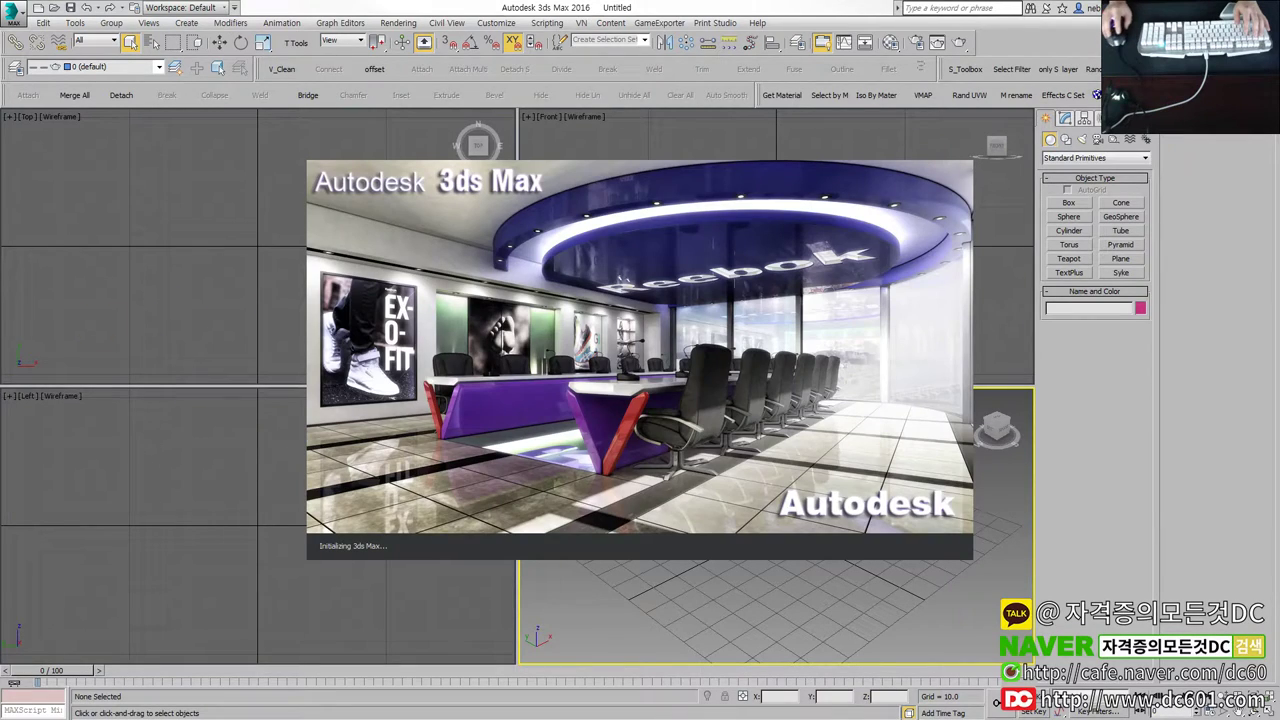
{"action": "left_click", "coordinate": [100, 257]}
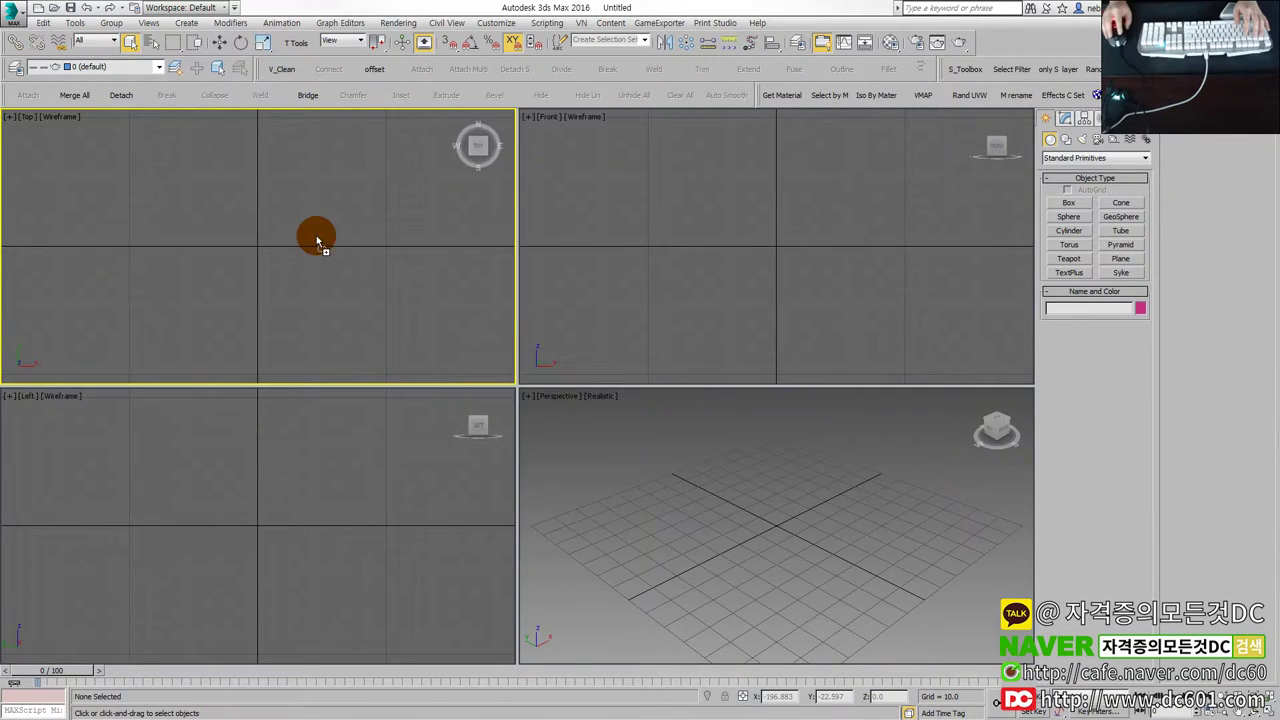
{"action": "left_click", "coordinate": [337, 246]}
Hide the three stacked floor plans and maximize the empty Top viewport.
{"action": "left_click_drag", "start_coordinate": [820, 588], "coordinate": [500, 286]}
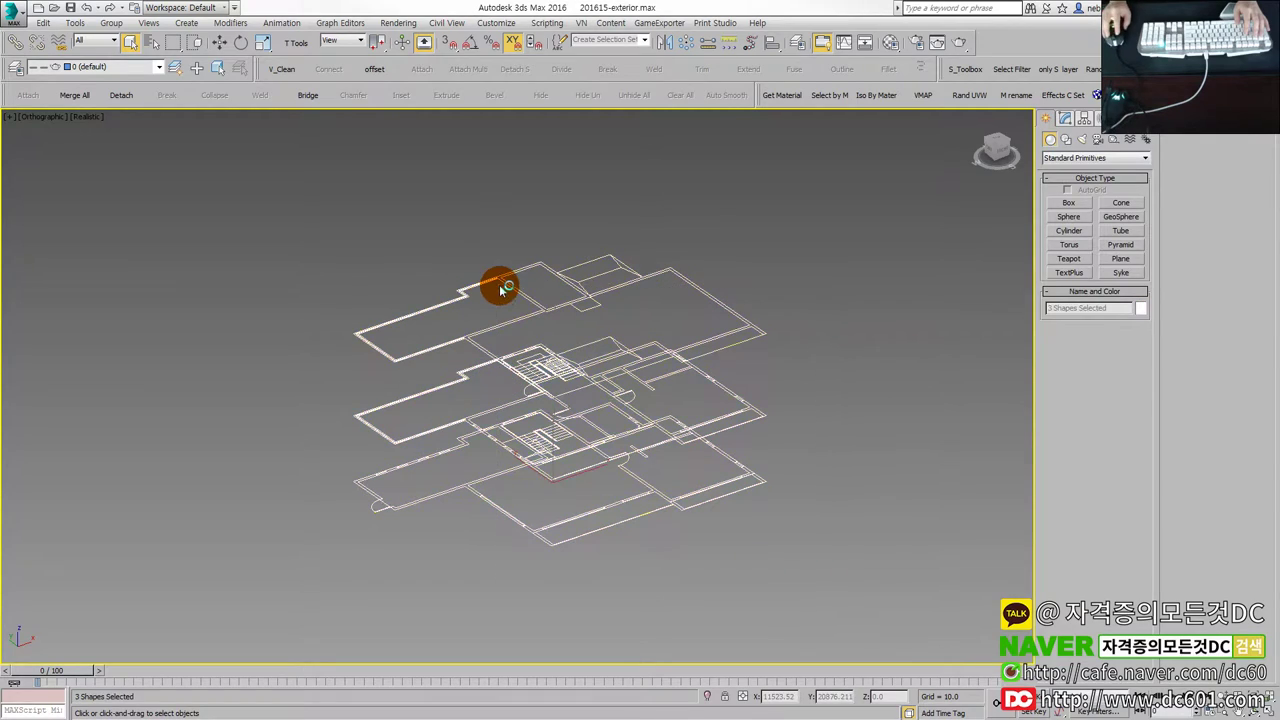
{"action": "right_click", "coordinate": [560, 288]}
{"action": "left_click", "coordinate": [567, 284]}
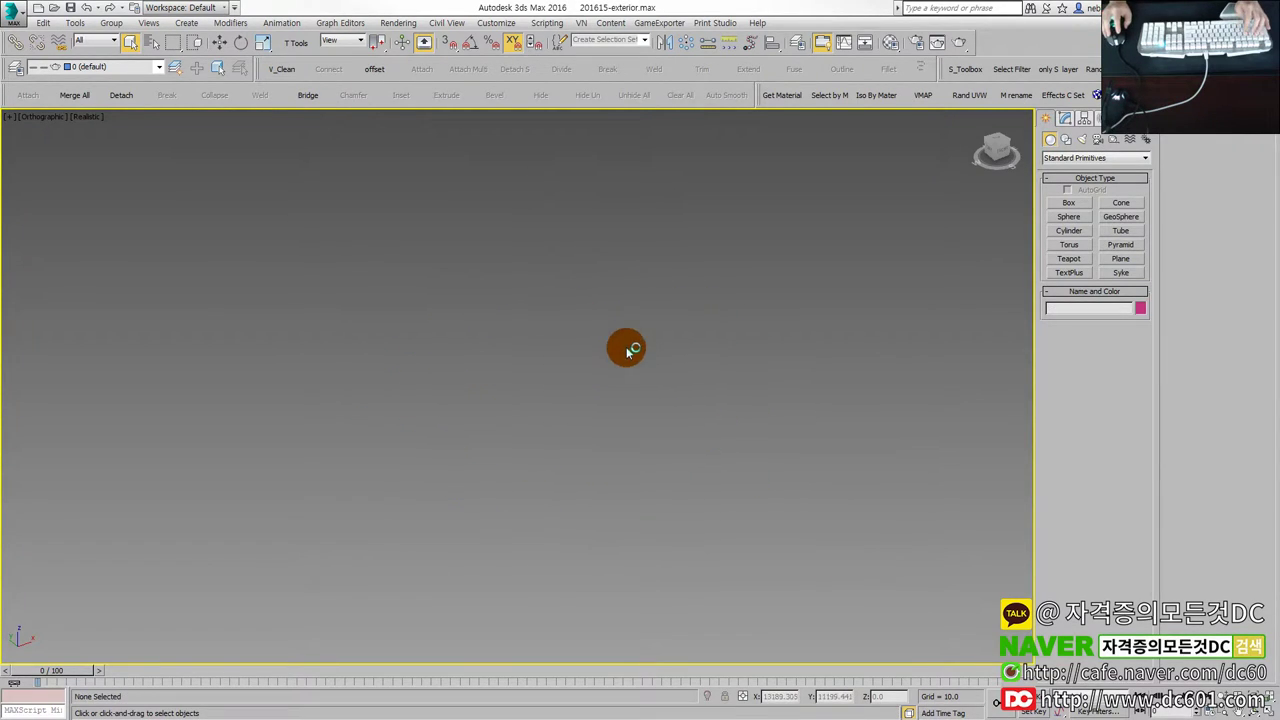
{"action": "key", "text": "alt+w"}
{"action": "left_click", "coordinate": [335, 263]}
{"action": "key", "text": "alt+w"}
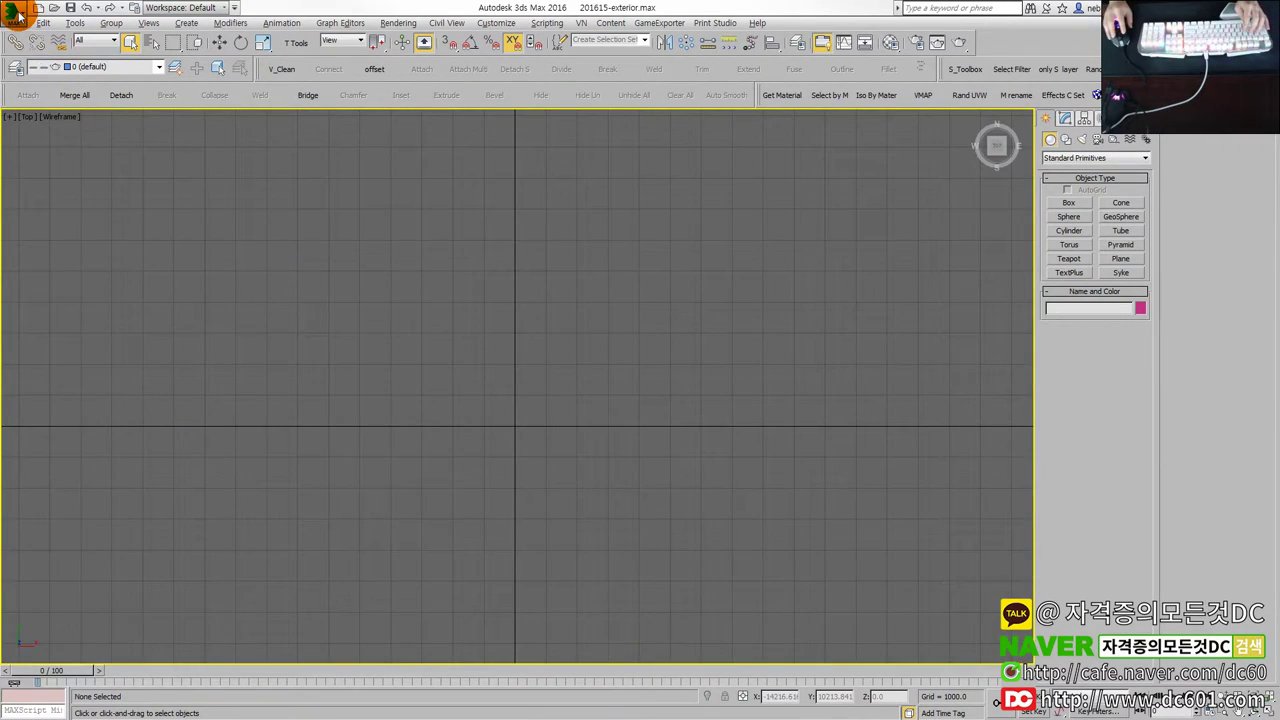
{"action": "left_click", "coordinate": [15, 15]}
{"action": "left_click", "coordinate": [49, 177]}
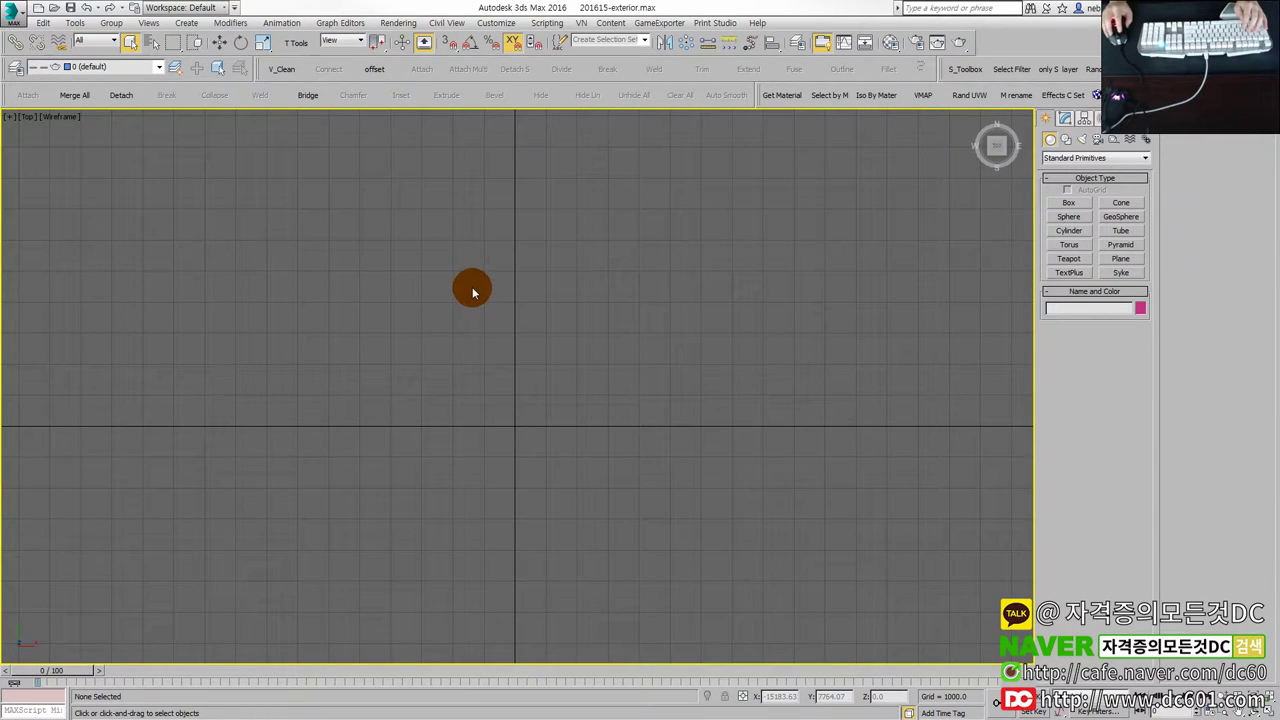
Re-import 배면도.dwg, accepting the default AutoCAD import settings.
{"action": "double_click", "coordinate": [137, 165]}
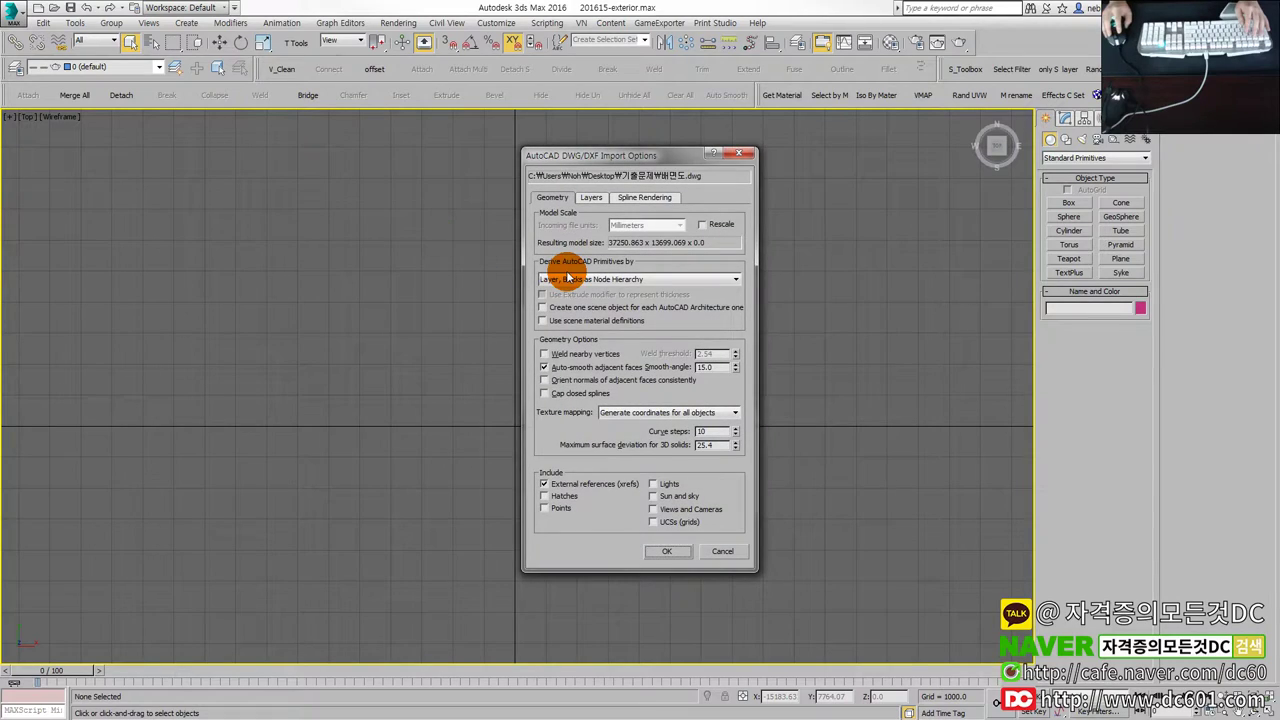
{"action": "left_click", "coordinate": [665, 551]}
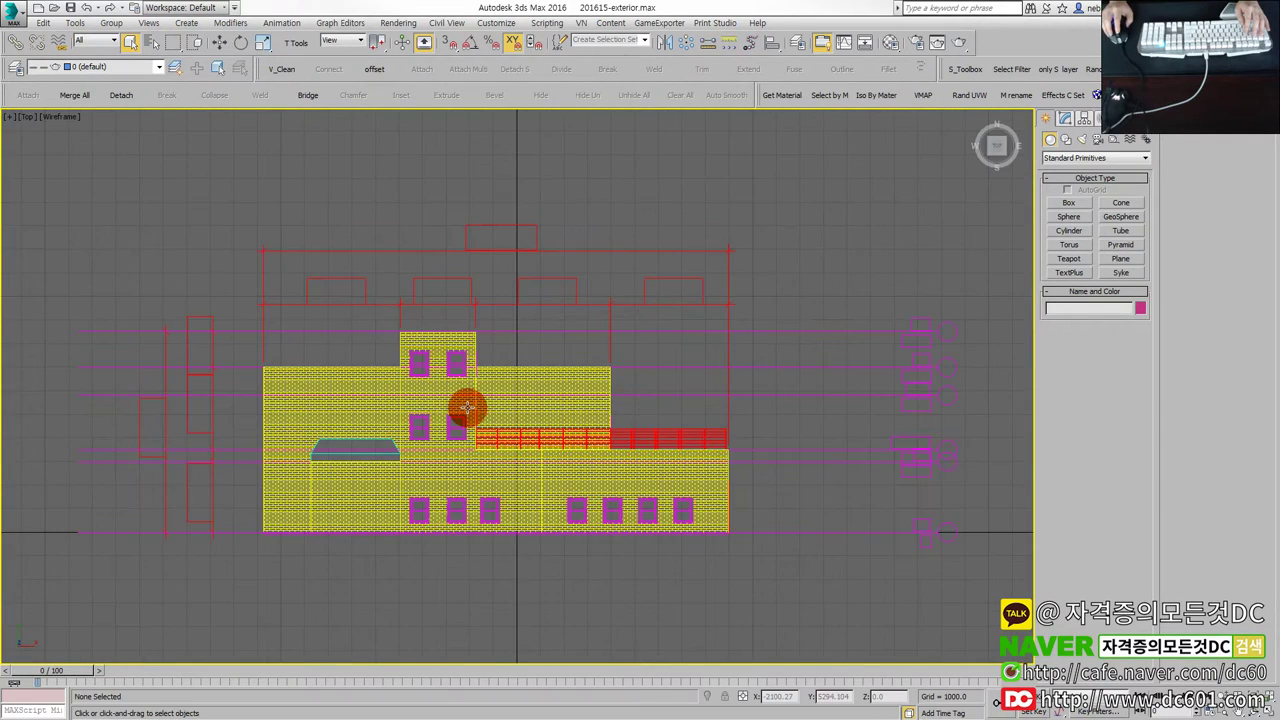
{"action": "scroll", "coordinate": [467, 408], "scroll_direction": "down", "scroll_amount": 3}
Move the whole imported elevation upward in the Top view.
{"action": "left_click_drag", "start_coordinate": [777, 549], "coordinate": [277, 263]}
{"action": "scroll", "coordinate": [365, 288], "scroll_direction": "down", "scroll_amount": 2}
{"action": "scroll", "coordinate": [485, 422], "scroll_direction": "up", "scroll_amount": 1}
{"action": "key", "text": "w"}
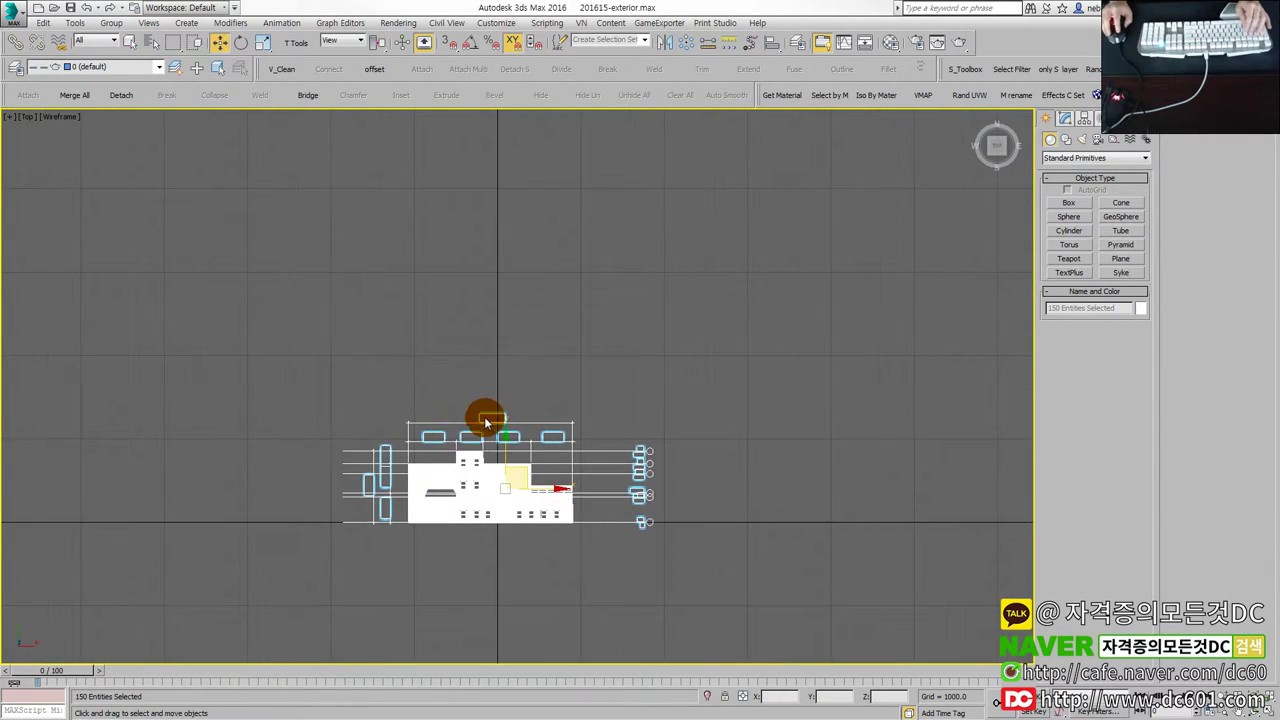
{"action": "left_click_drag", "start_coordinate": [485, 422], "coordinate": [500, 212]}
{"action": "left_click", "coordinate": [509, 377]}
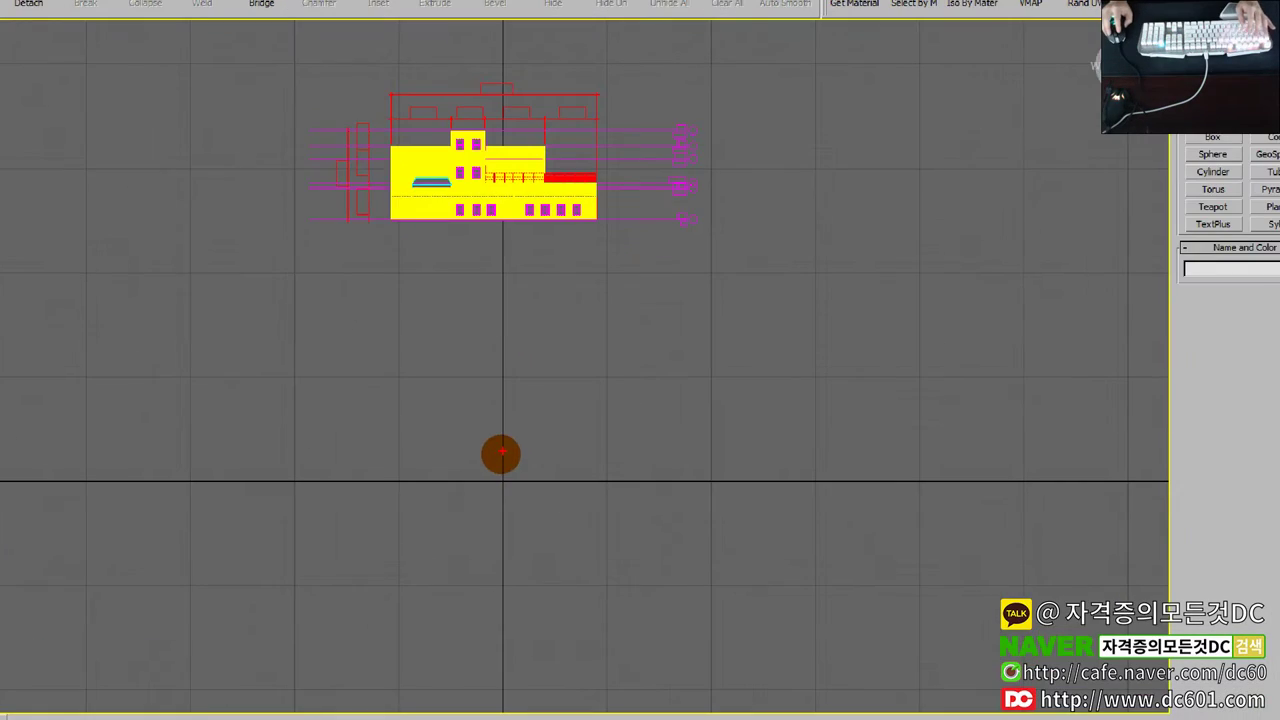
{"action": "left_click_drag", "start_coordinate": [761, 507], "coordinate": [460, 368]}
{"action": "left_click_drag", "start_coordinate": [790, 455], "coordinate": [826, 506]}
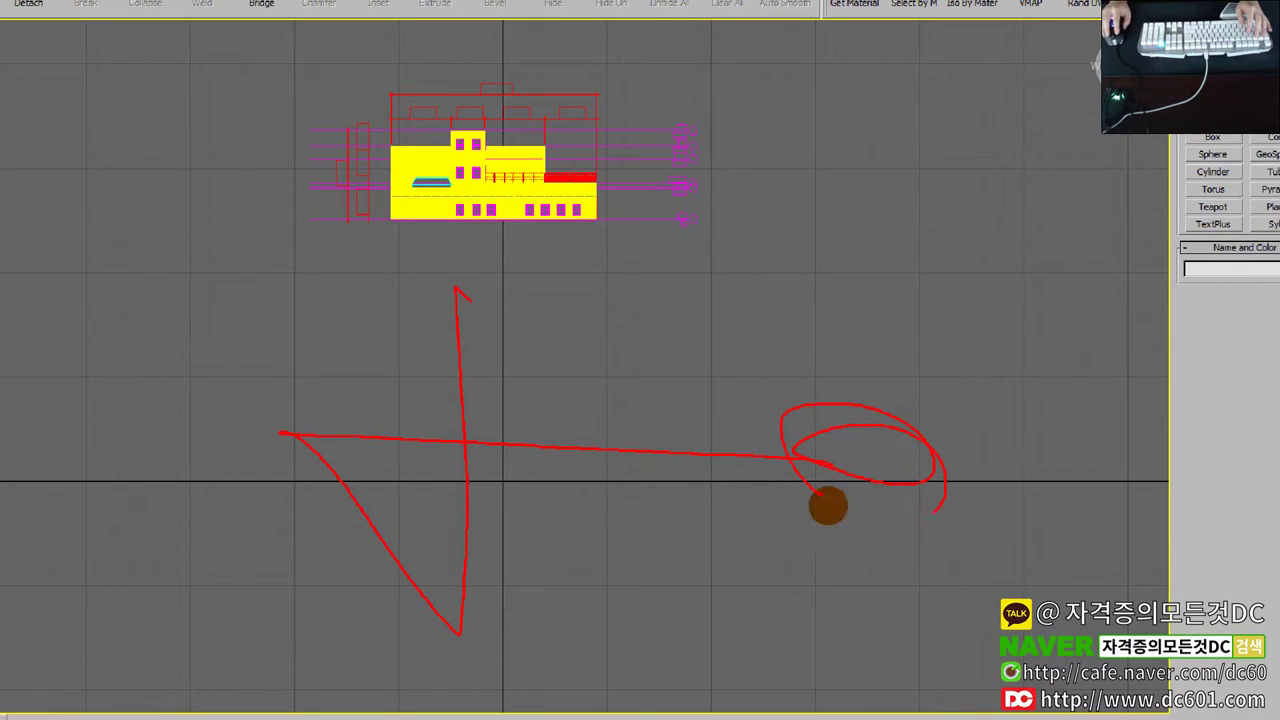
{"action": "mouse_move", "coordinate": [143, 335]}
{"action": "left_mouse_down"}
{"action": "mouse_move", "coordinate": [346, 523]}
{"action": "mouse_move", "coordinate": [443, 583]}
{"action": "mouse_move", "coordinate": [517, 357]}
{"action": "mouse_move", "coordinate": [611, 394]}
{"action": "left_mouse_up"}
{"action": "key", "text": "Escape"}
{"action": "scroll", "coordinate": [573, 323], "scroll_direction": "up", "scroll_amount": 2}
{"action": "scroll", "coordinate": [666, 383], "scroll_direction": "up", "scroll_amount": 2}
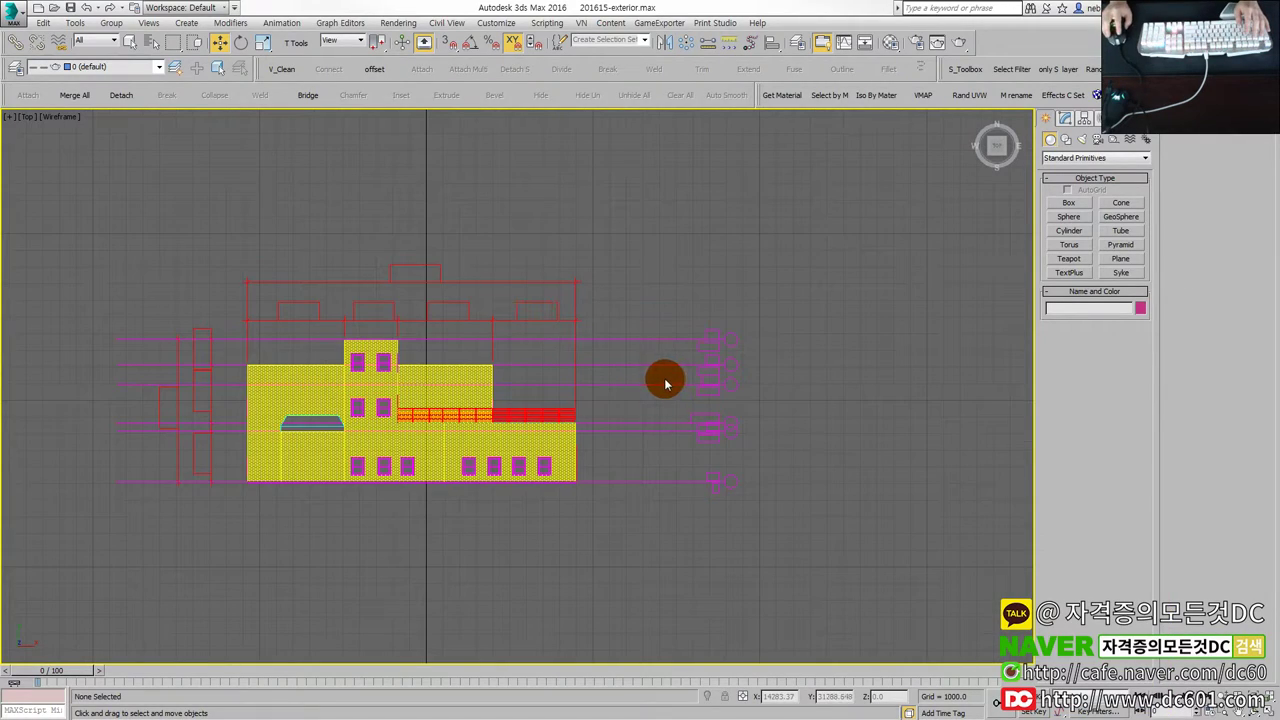
{"action": "left_click", "coordinate": [673, 364]}
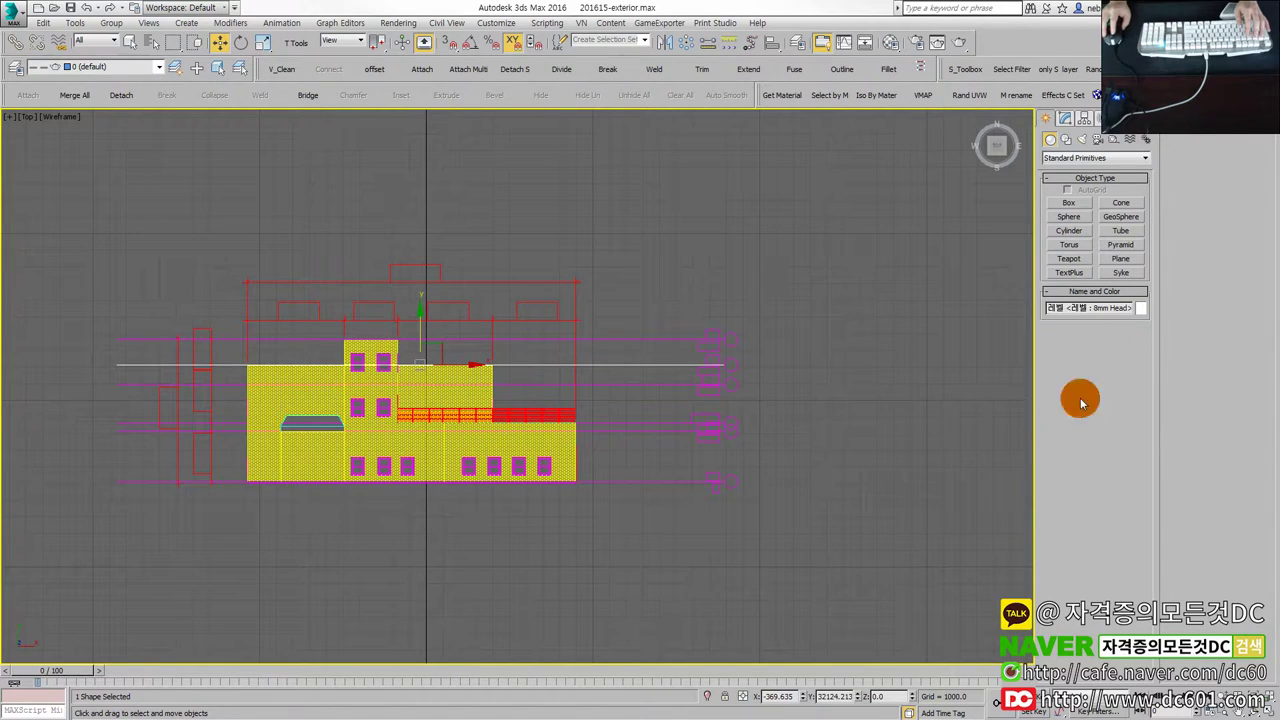
{"action": "key", "text": "Return"}
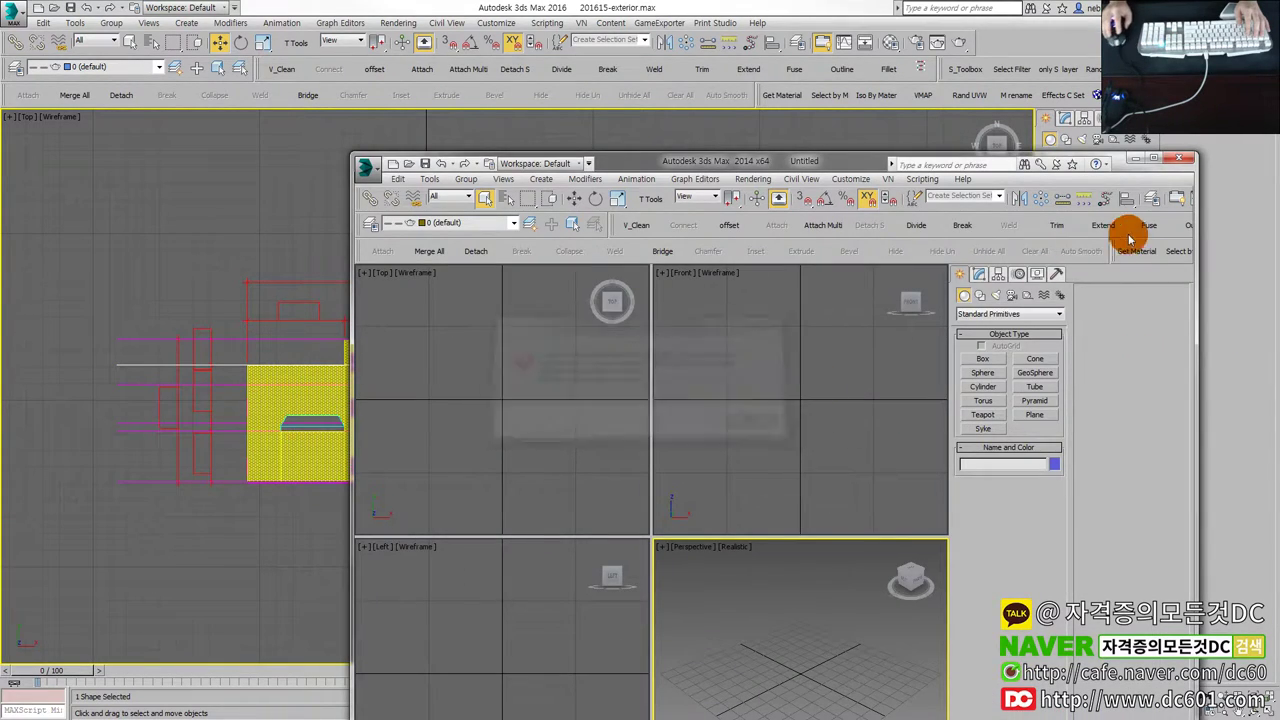
{"action": "left_click", "coordinate": [1178, 197]}
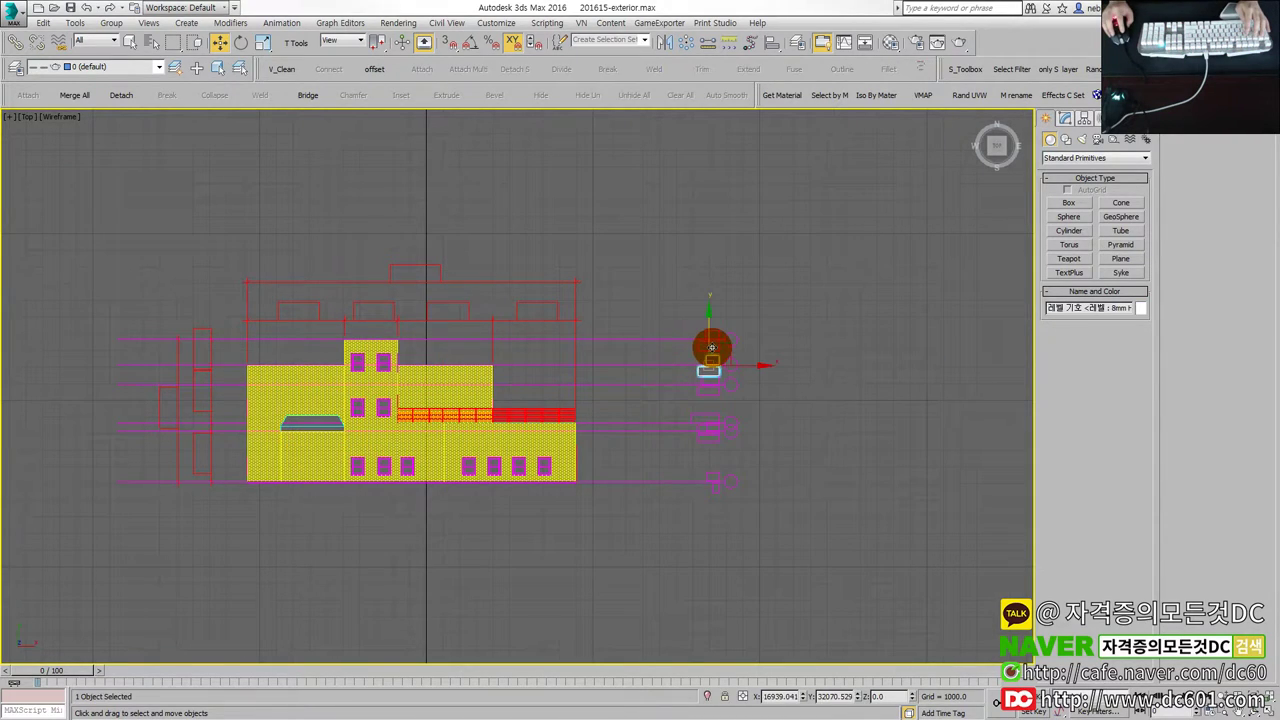
Delete the symbols on the elevation's right side and zoom to fit.
{"action": "left_click_drag", "start_coordinate": [690, 300], "coordinate": [801, 499]}
{"action": "key", "text": "Delete"}
{"action": "key", "text": "z"}
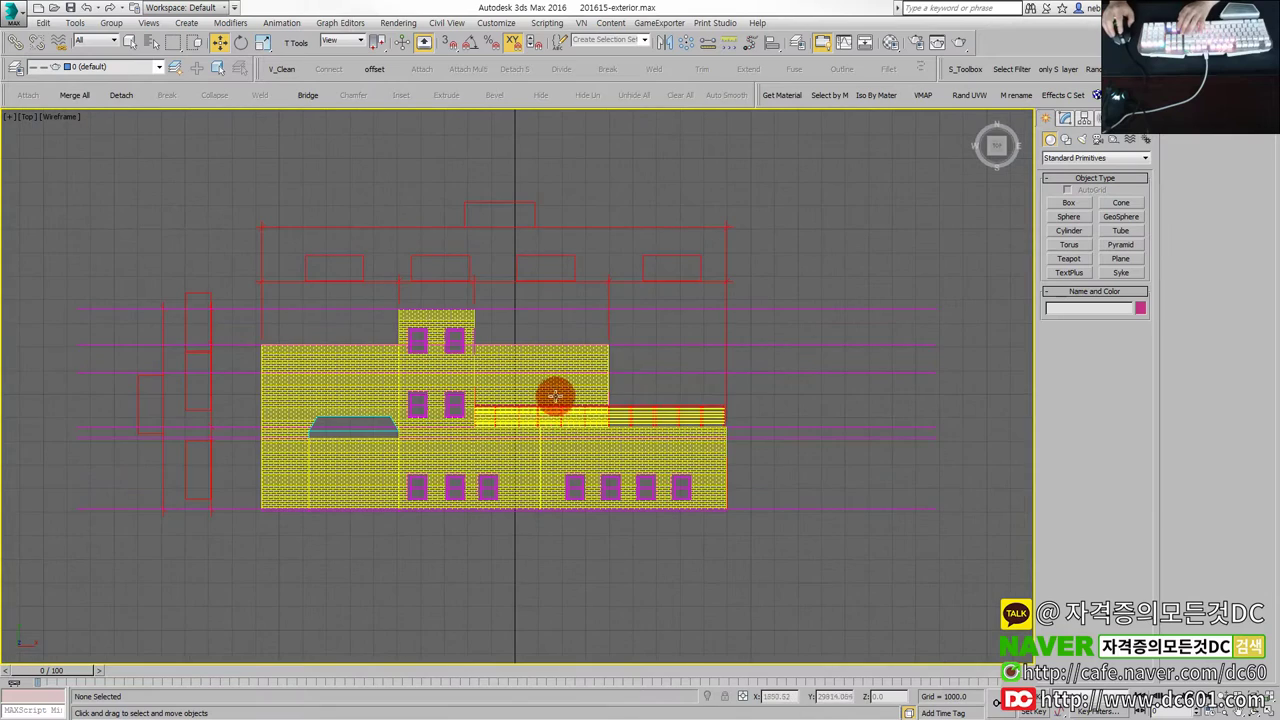
Delete each hatched wall fill, including the tower, left wall and end strips.
{"action": "left_click", "coordinate": [555, 387]}
{"action": "key", "text": "Delete"}
{"action": "left_click", "coordinate": [443, 375]}
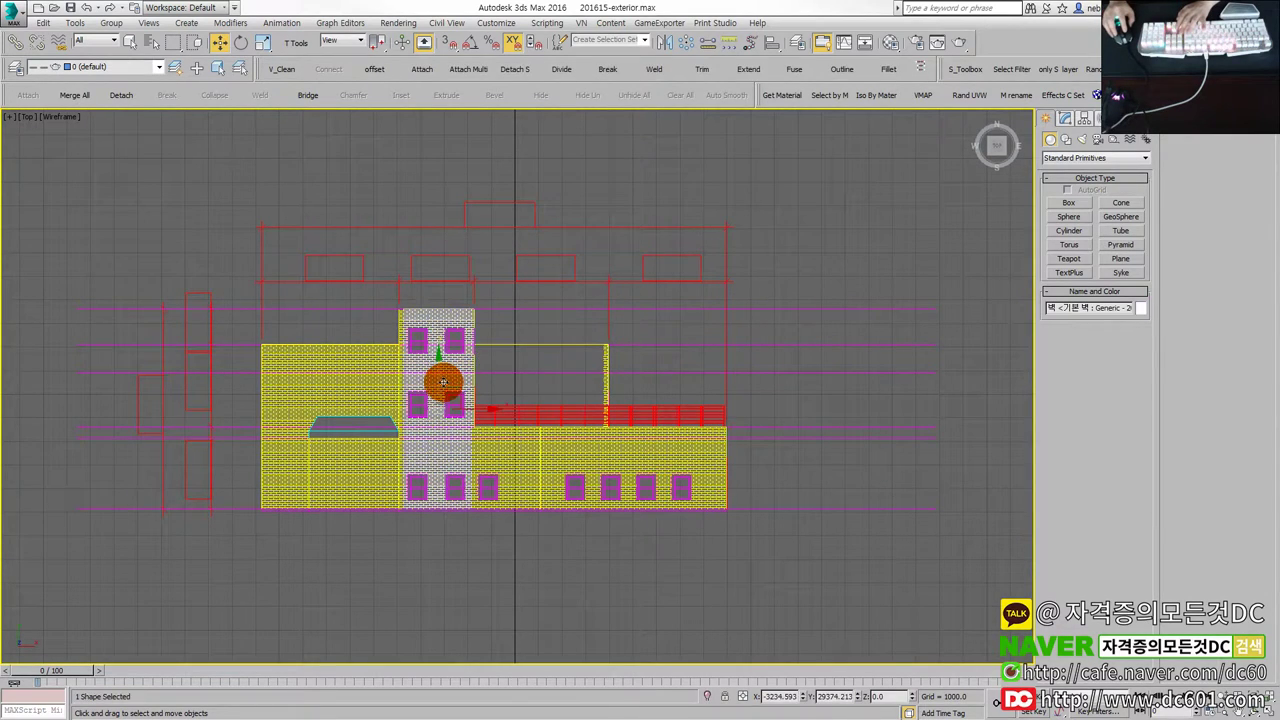
{"action": "key", "text": "Delete"}
{"action": "left_click", "coordinate": [366, 382]}
{"action": "key", "text": "Delete"}
{"action": "left_click", "coordinate": [506, 443]}
{"action": "key", "text": "Delete"}
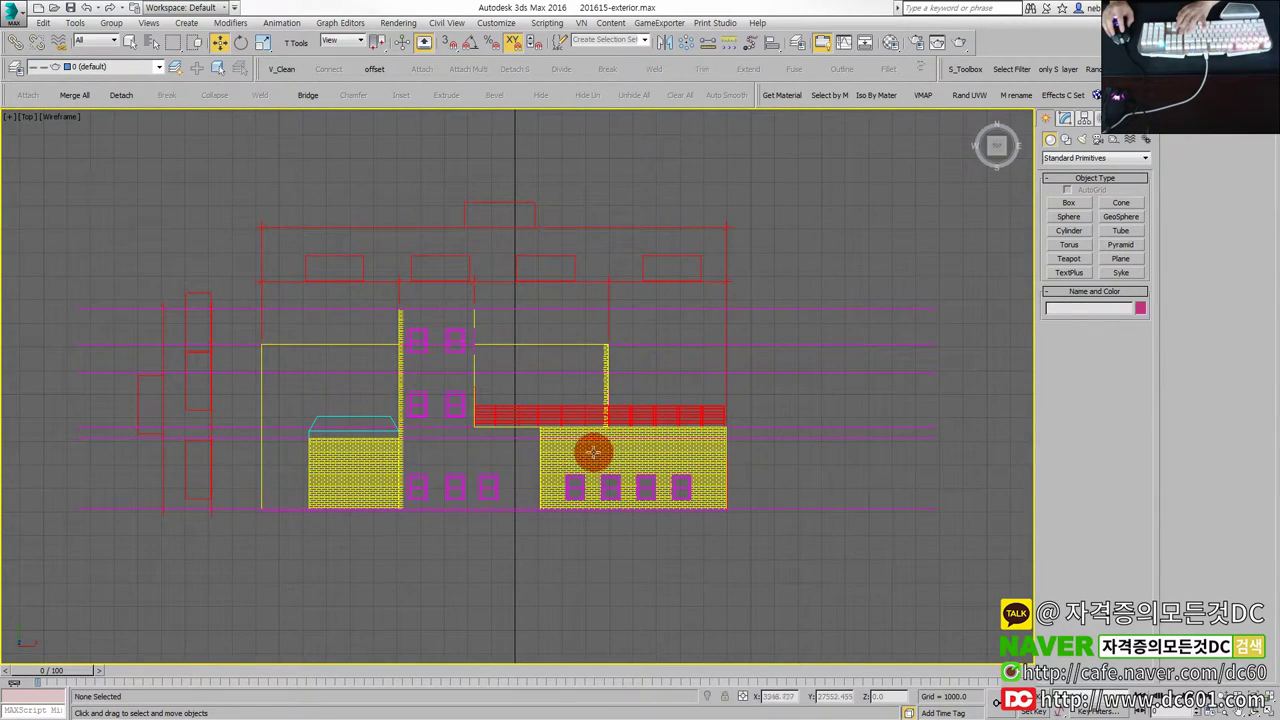
{"action": "left_click", "coordinate": [594, 451]}
{"action": "key", "text": "Delete"}
{"action": "left_click", "coordinate": [385, 450]}
{"action": "key", "text": "Delete"}
{"action": "left_click", "coordinate": [401, 430]}
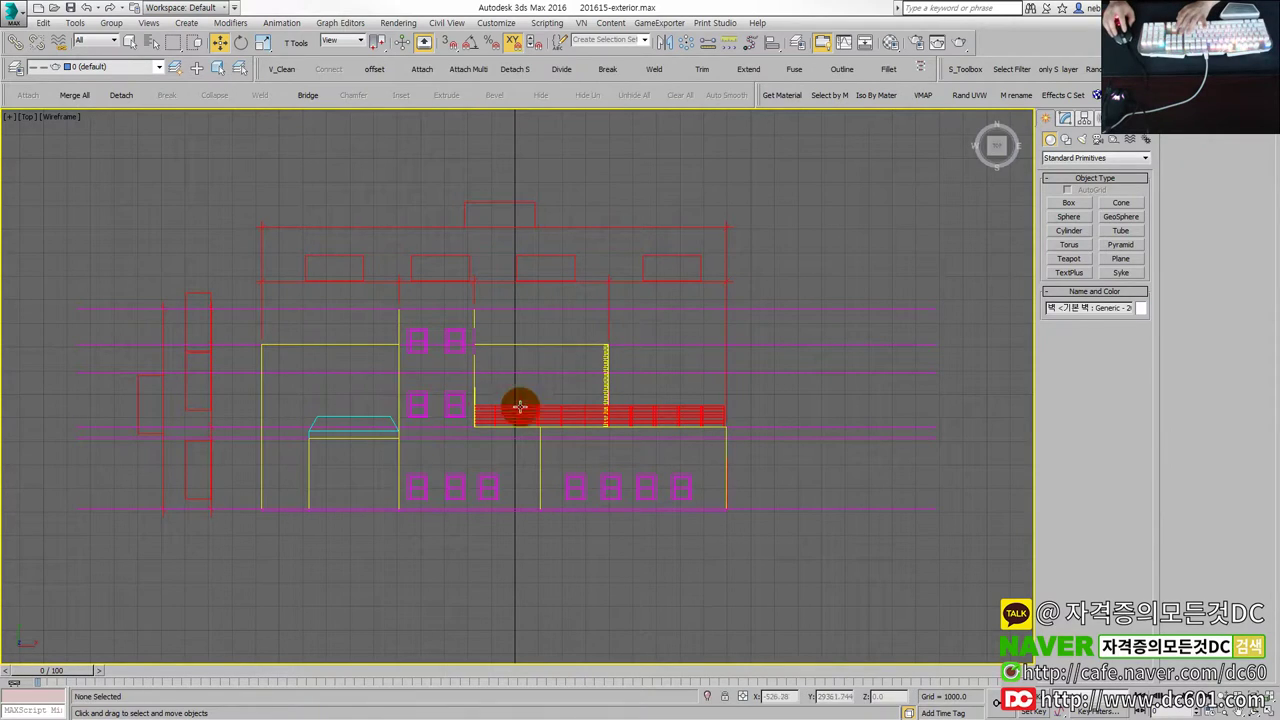
{"action": "key", "text": "Delete"}
{"action": "left_click", "coordinate": [602, 385]}
{"action": "key", "text": "Delete"}
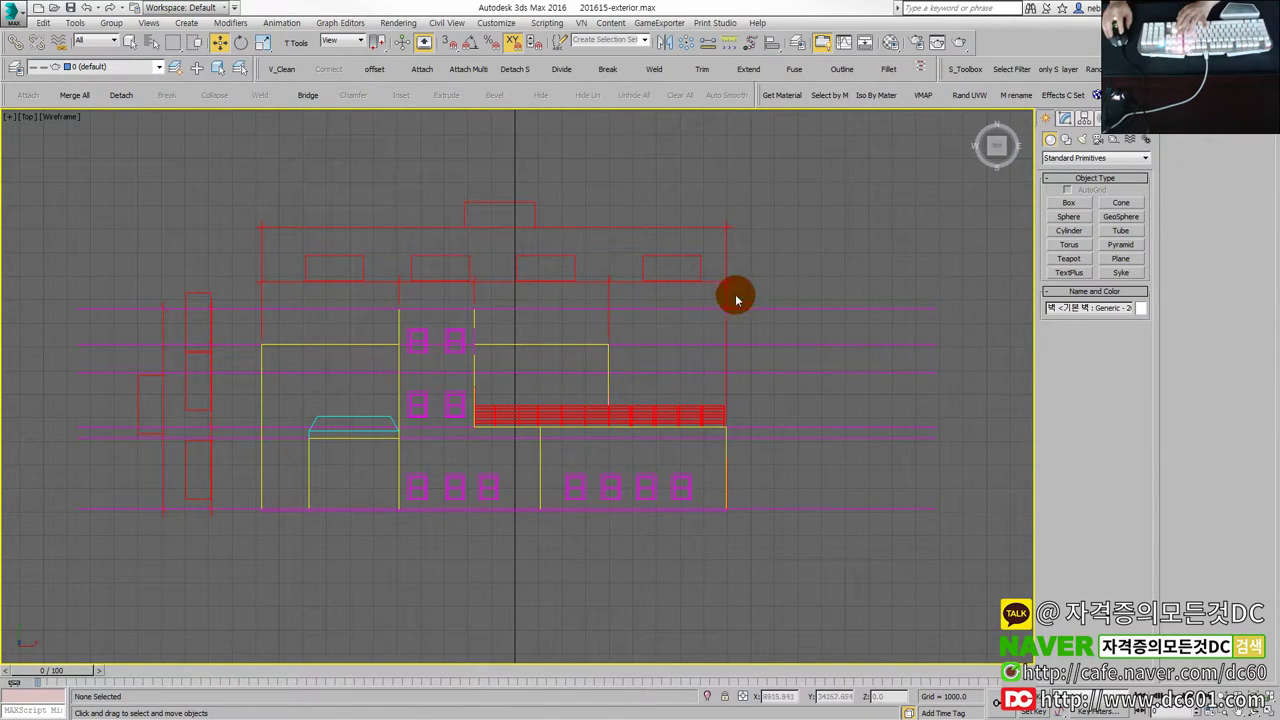
Delete the stray red lines along the top and left side.
{"action": "left_click_drag", "start_coordinate": [740, 310], "coordinate": [240, 165]}
{"action": "key", "text": "Delete"}
{"action": "middle_click_drag", "start_coordinate": [298, 260], "coordinate": [393, 260]}
{"action": "left_click_drag", "start_coordinate": [277, 223], "coordinate": [343, 571]}
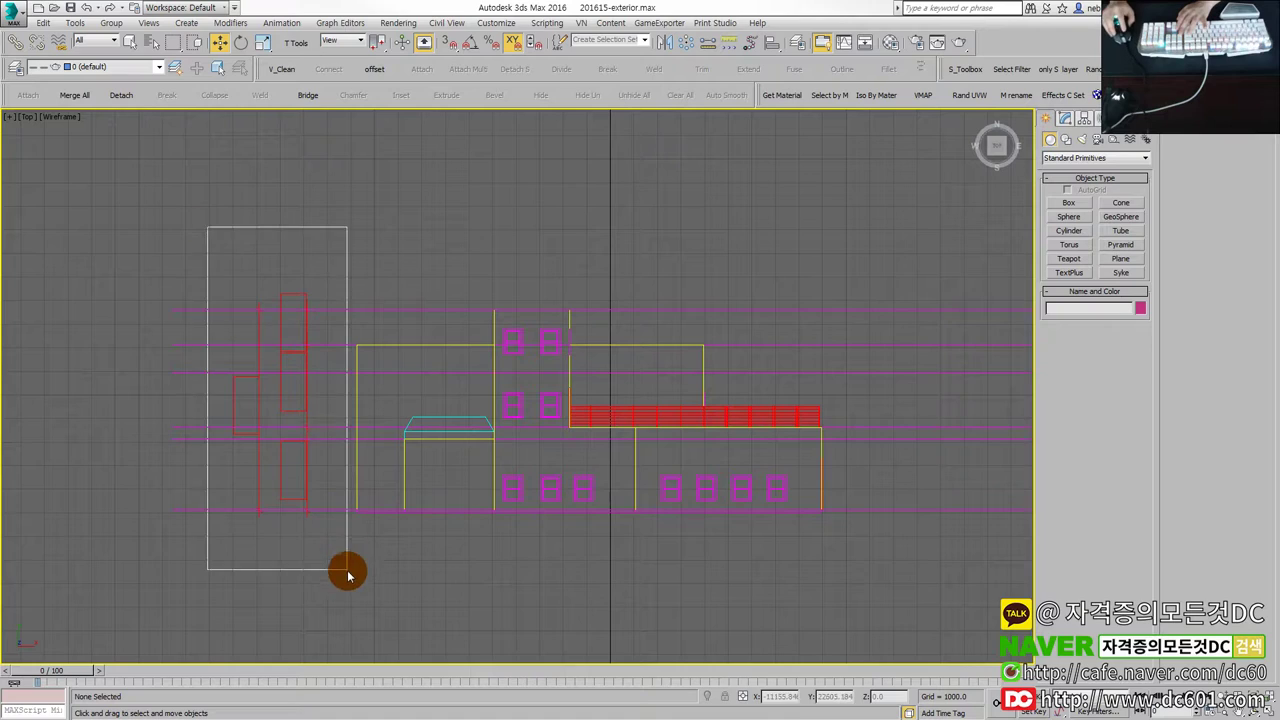
{"action": "key", "text": "Delete"}
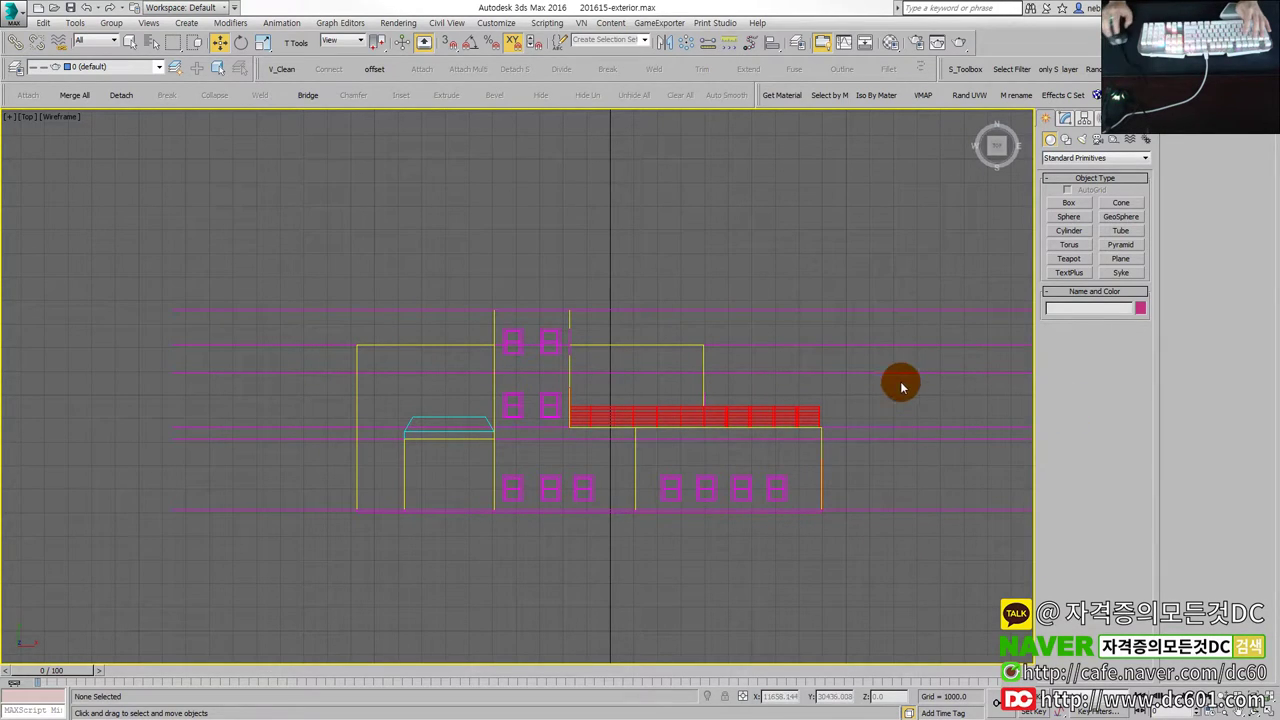
Scale the six level lines down in X and move them left of the building.
{"action": "left_click", "coordinate": [617, 426]}
{"action": "scroll", "coordinate": [617, 426], "scroll_direction": "down", "scroll_amount": 2}
{"action": "scroll", "coordinate": [617, 426], "scroll_direction": "down", "scroll_amount": 2}
{"action": "left_click_drag", "start_coordinate": [878, 510], "coordinate": [795, 329]}
{"action": "key", "text": "r"}
{"action": "left_click_drag", "start_coordinate": [680, 411], "coordinate": [638, 411]}
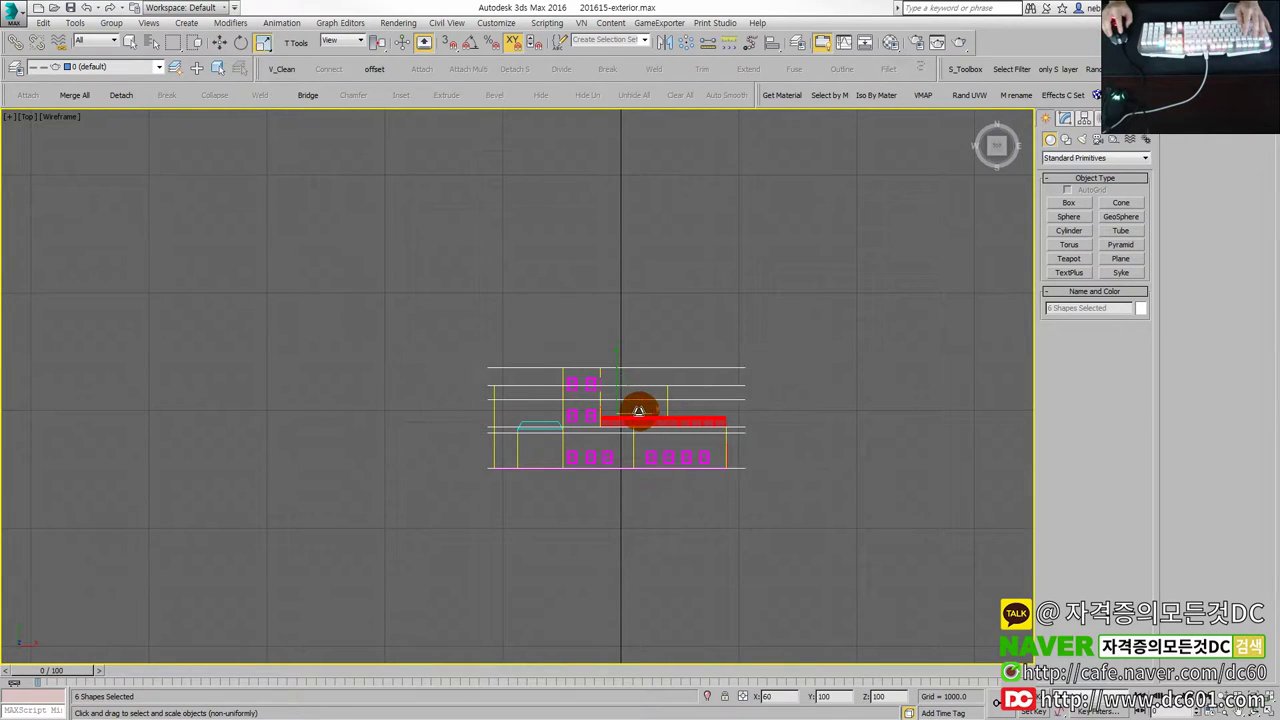
{"action": "left_click_drag", "start_coordinate": [550, 413], "coordinate": [437, 414]}
{"action": "key", "text": "r"}
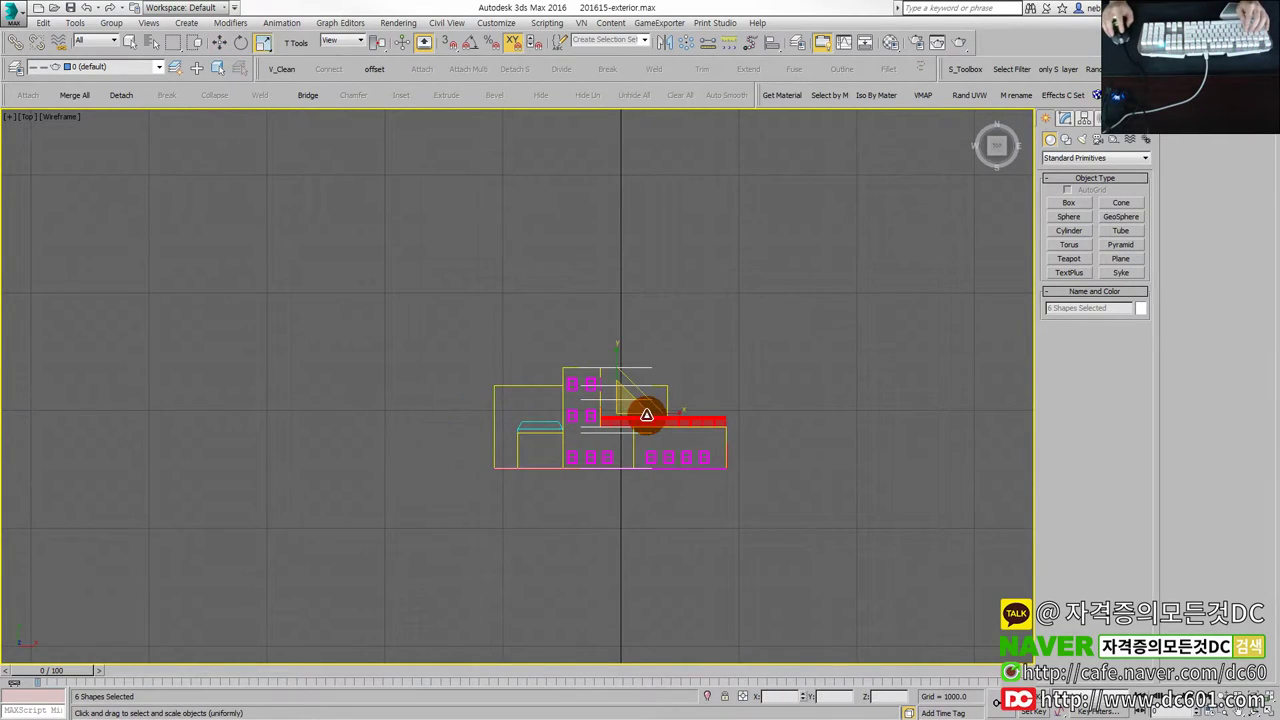
{"action": "left_click_drag", "start_coordinate": [655, 412], "coordinate": [478, 409]}
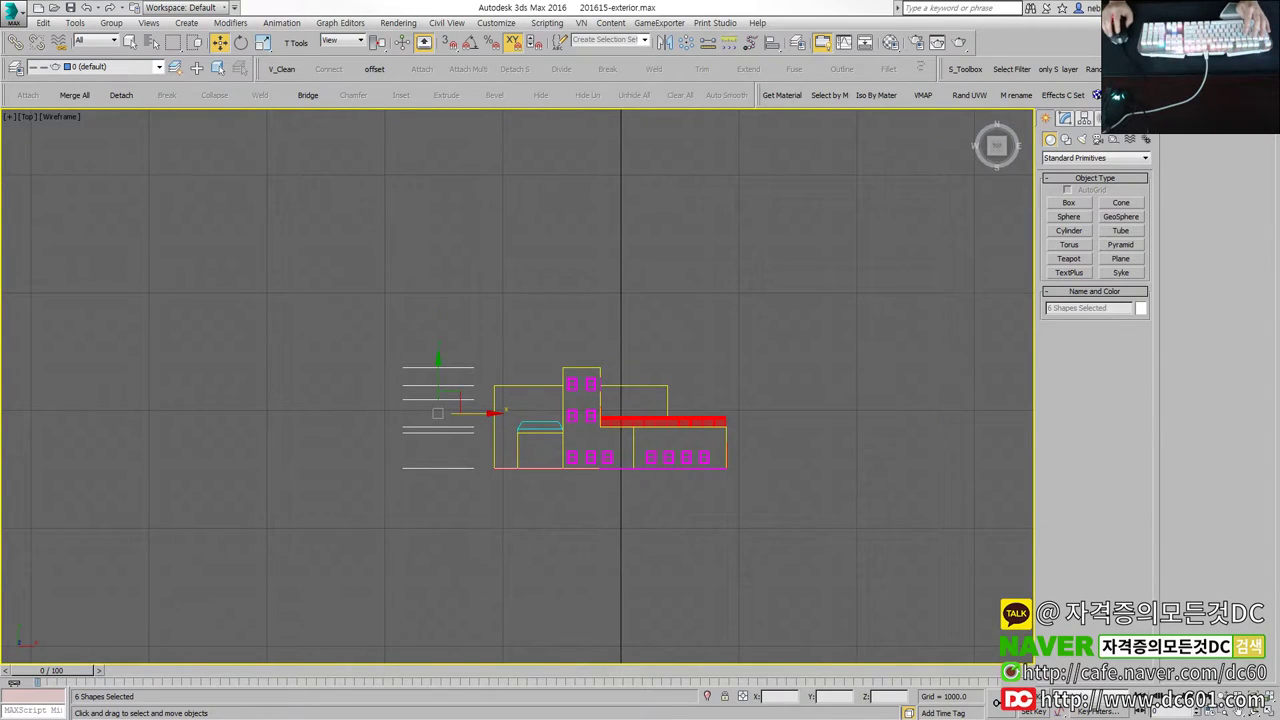
{"action": "left_click", "coordinate": [440, 490]}
{"action": "scroll", "coordinate": [714, 437], "scroll_direction": "up", "scroll_amount": 3}
Window-select every piece of the rear elevation.
{"action": "scroll", "coordinate": [716, 440], "scroll_direction": "up", "scroll_amount": 2}
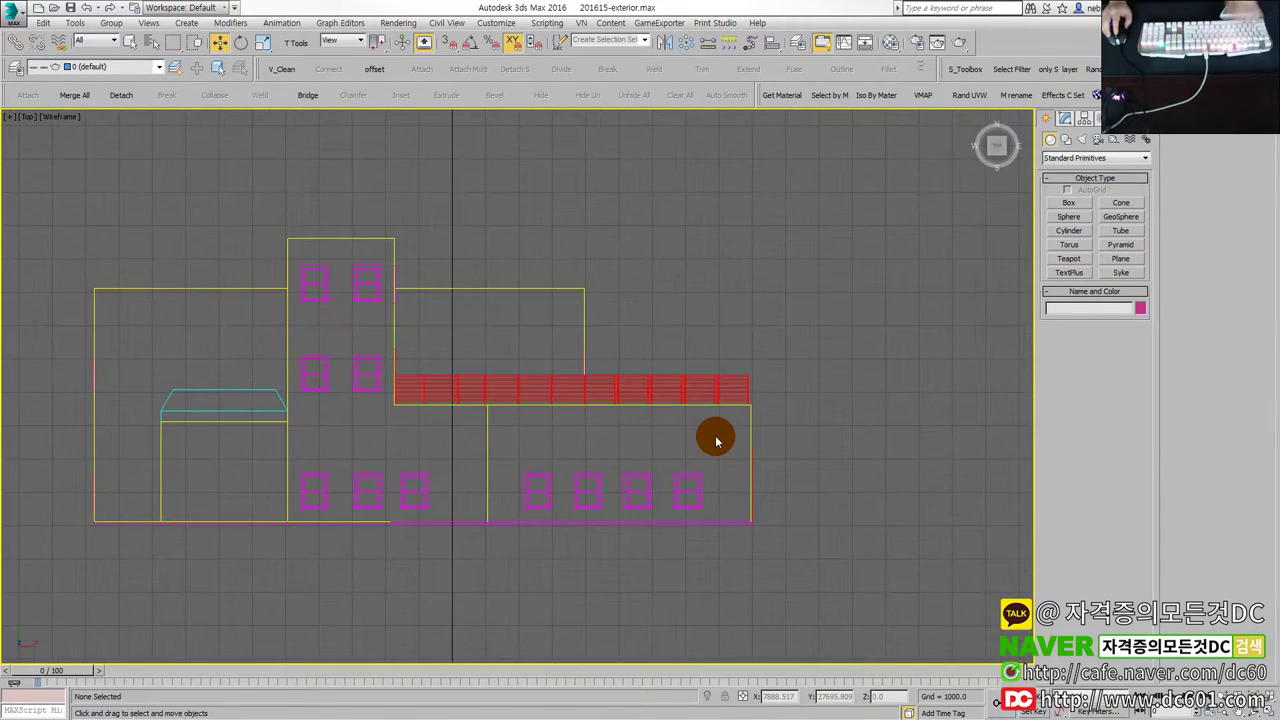
{"action": "scroll", "coordinate": [716, 440], "scroll_direction": "down", "scroll_amount": 2}
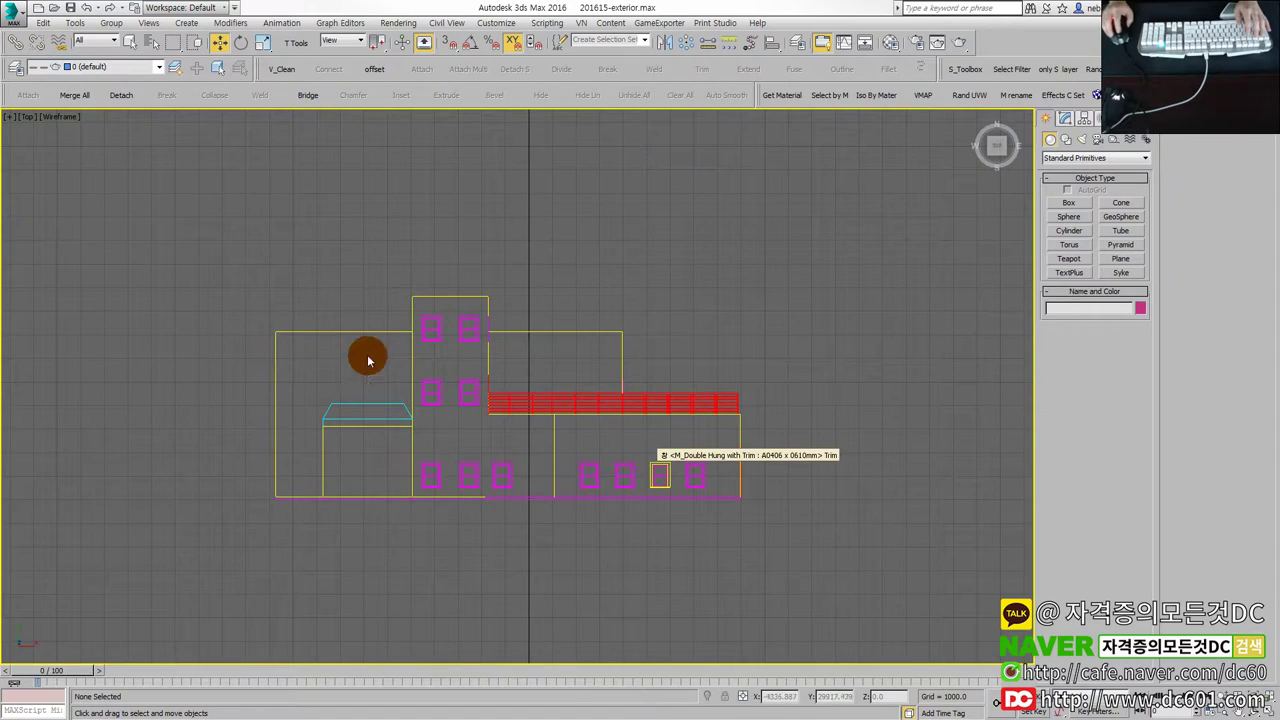
{"action": "left_click_drag", "start_coordinate": [251, 290], "coordinate": [870, 590]}
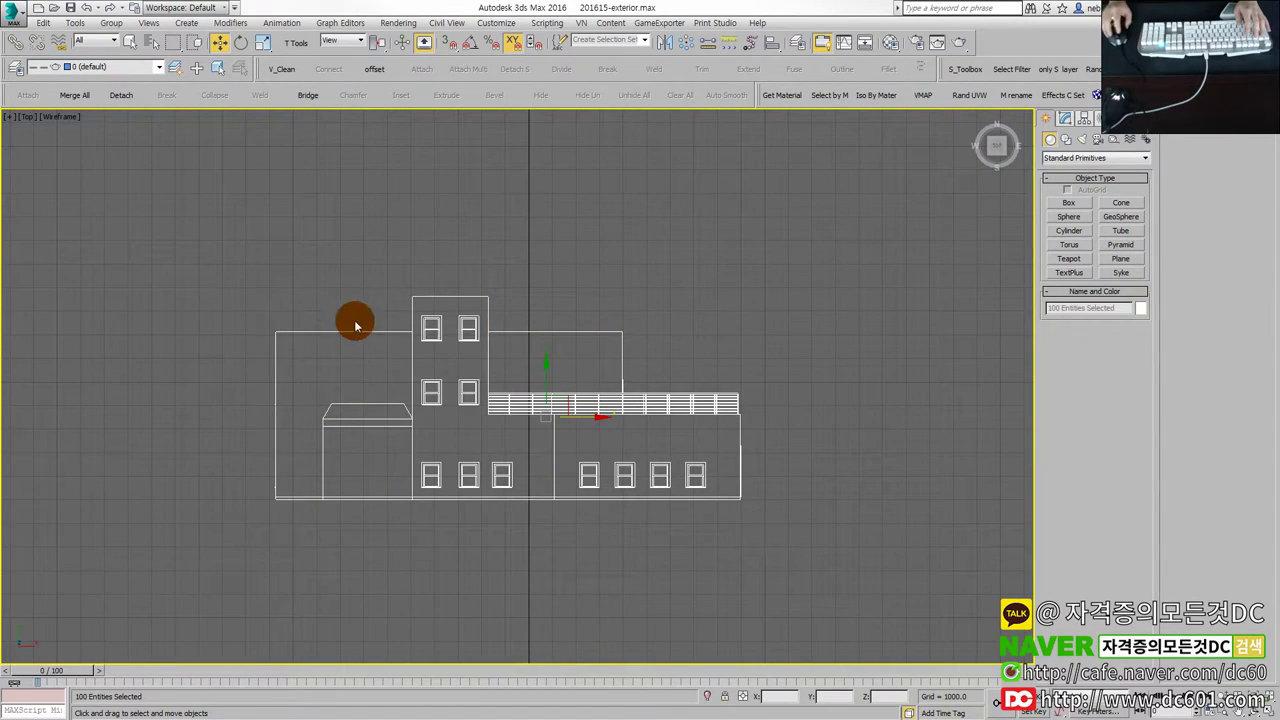
{"action": "scroll", "coordinate": [752, 436], "scroll_direction": "up", "scroll_amount": 5}
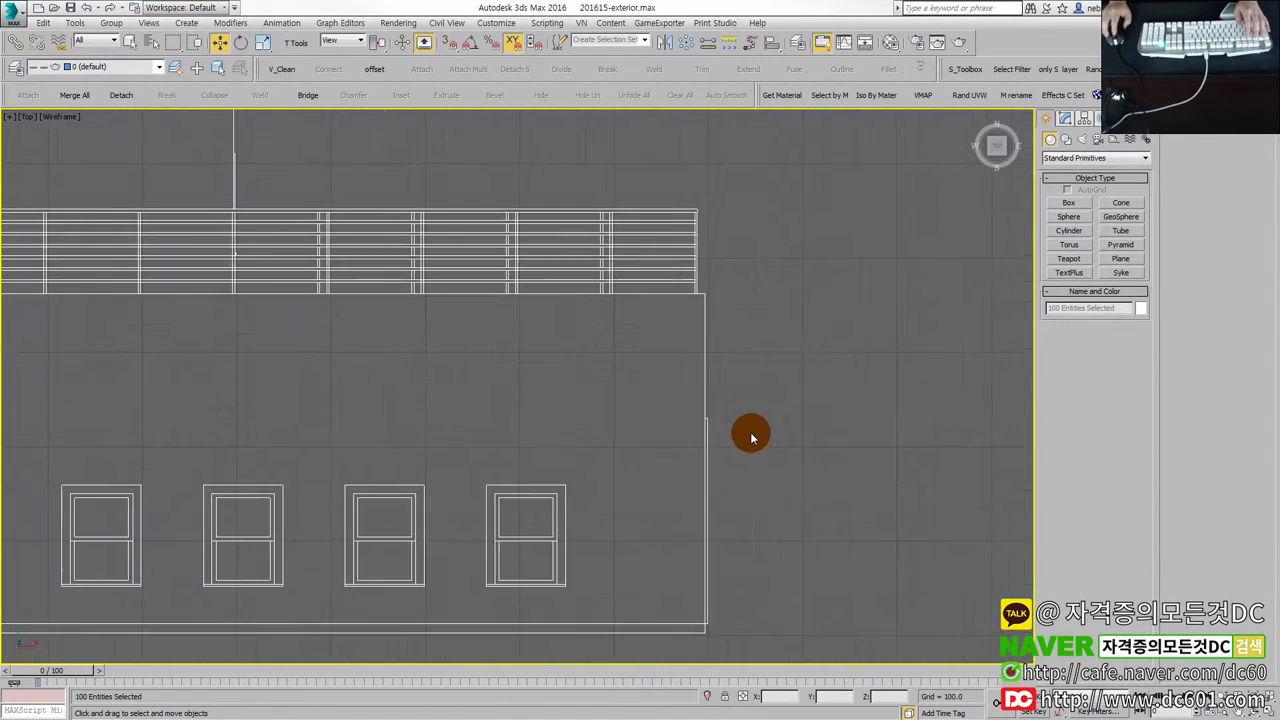
{"action": "left_click", "coordinate": [718, 450]}
{"action": "left_click", "coordinate": [706, 448]}
{"action": "scroll", "coordinate": [720, 540], "scroll_direction": "up", "scroll_amount": 2}
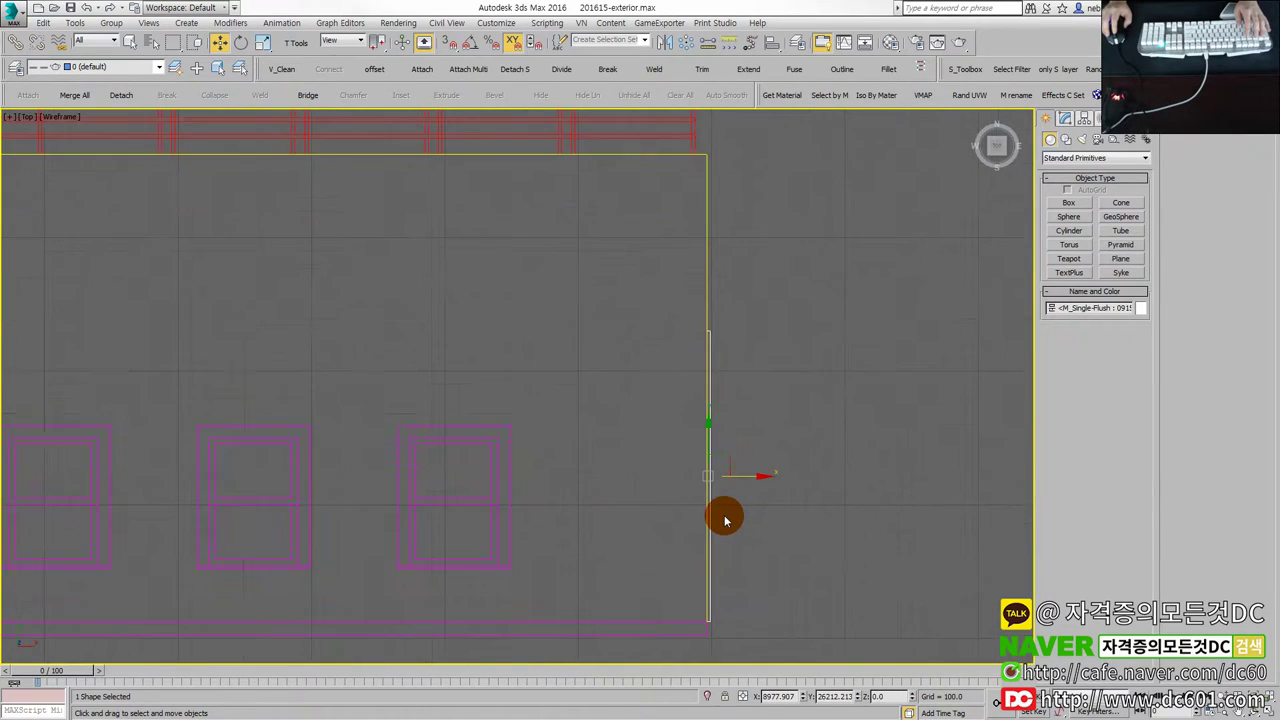
{"action": "scroll", "coordinate": [740, 516], "scroll_direction": "down", "scroll_amount": 3}
{"action": "scroll", "coordinate": [752, 510], "scroll_direction": "down", "scroll_amount": 2}
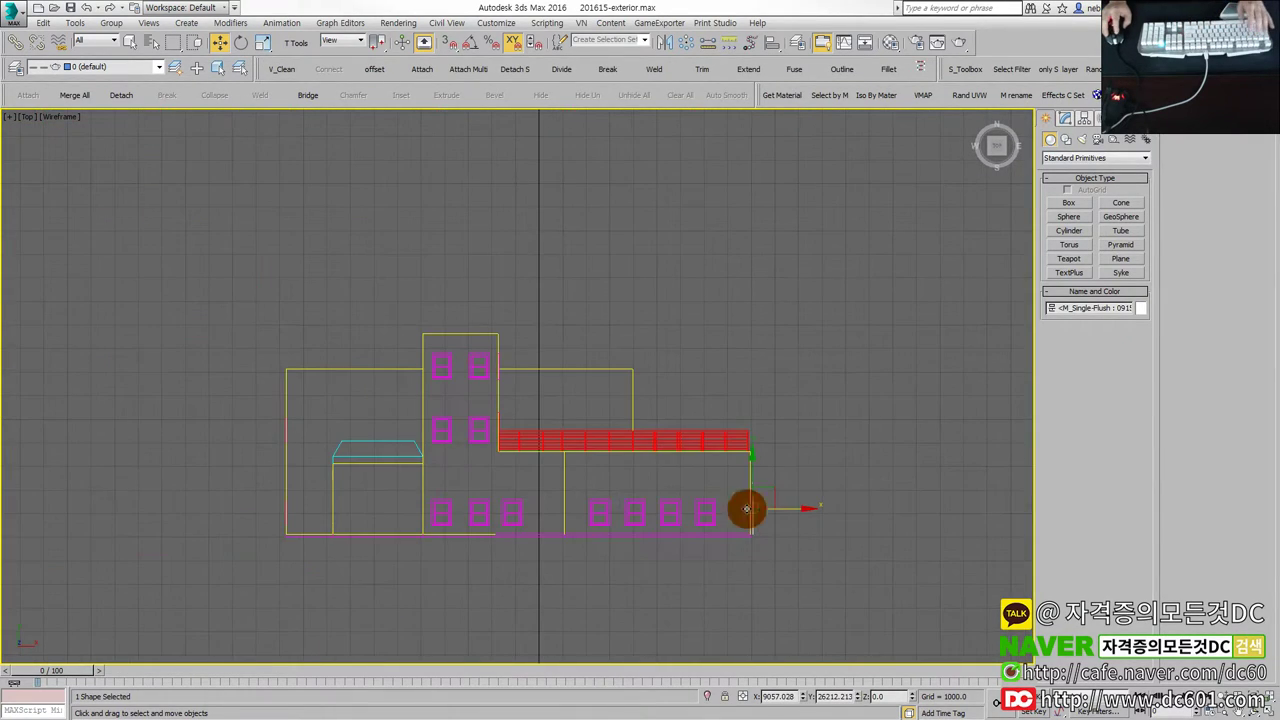
{"action": "left_click_drag", "start_coordinate": [233, 295], "coordinate": [808, 595]}
{"action": "left_click", "coordinate": [371, 557]}
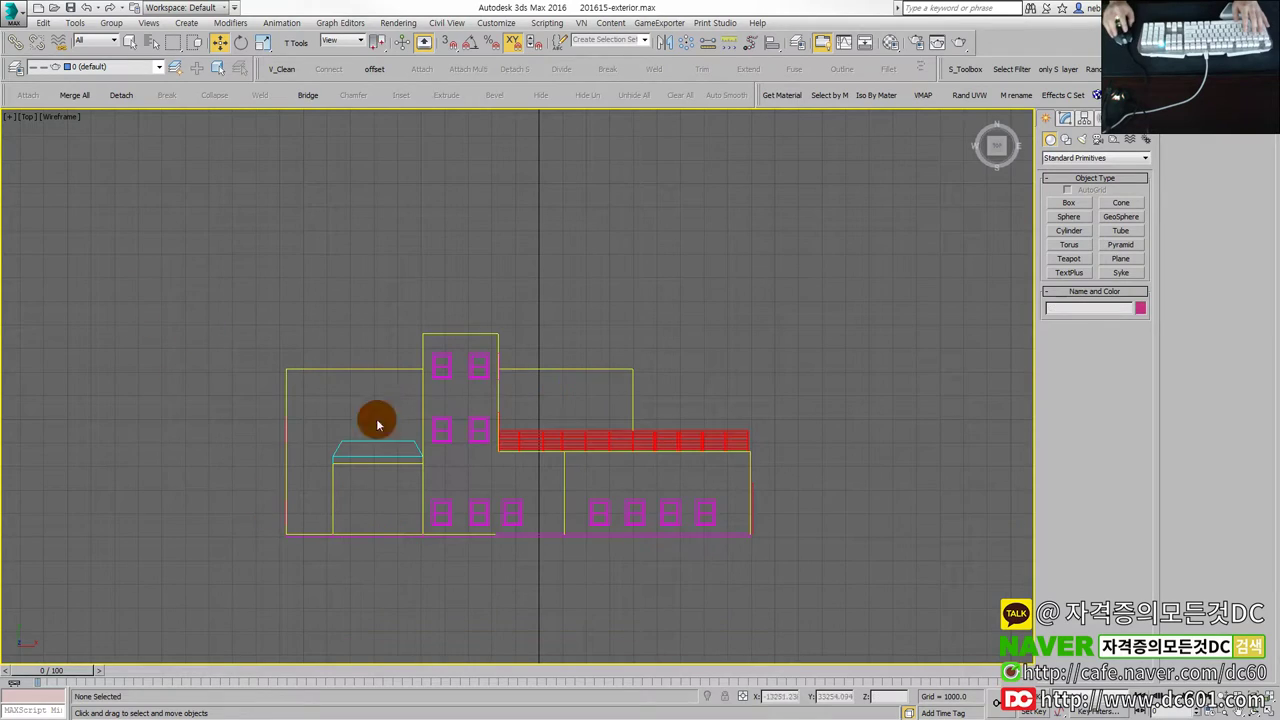
{"action": "left_click_drag", "start_coordinate": [148, 305], "coordinate": [820, 625]}
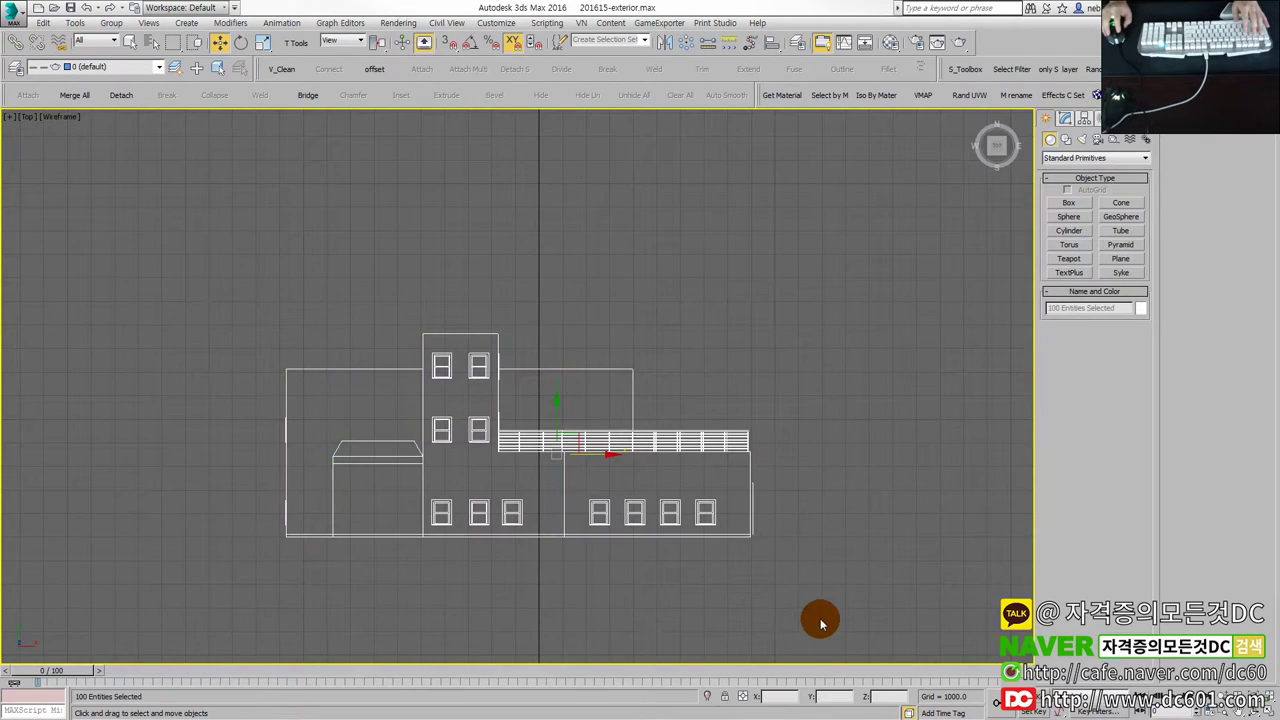
Group the selected elevation objects under the name Back.
{"action": "left_click", "coordinate": [14, 14]}
{"action": "left_click", "coordinate": [366, 143]}
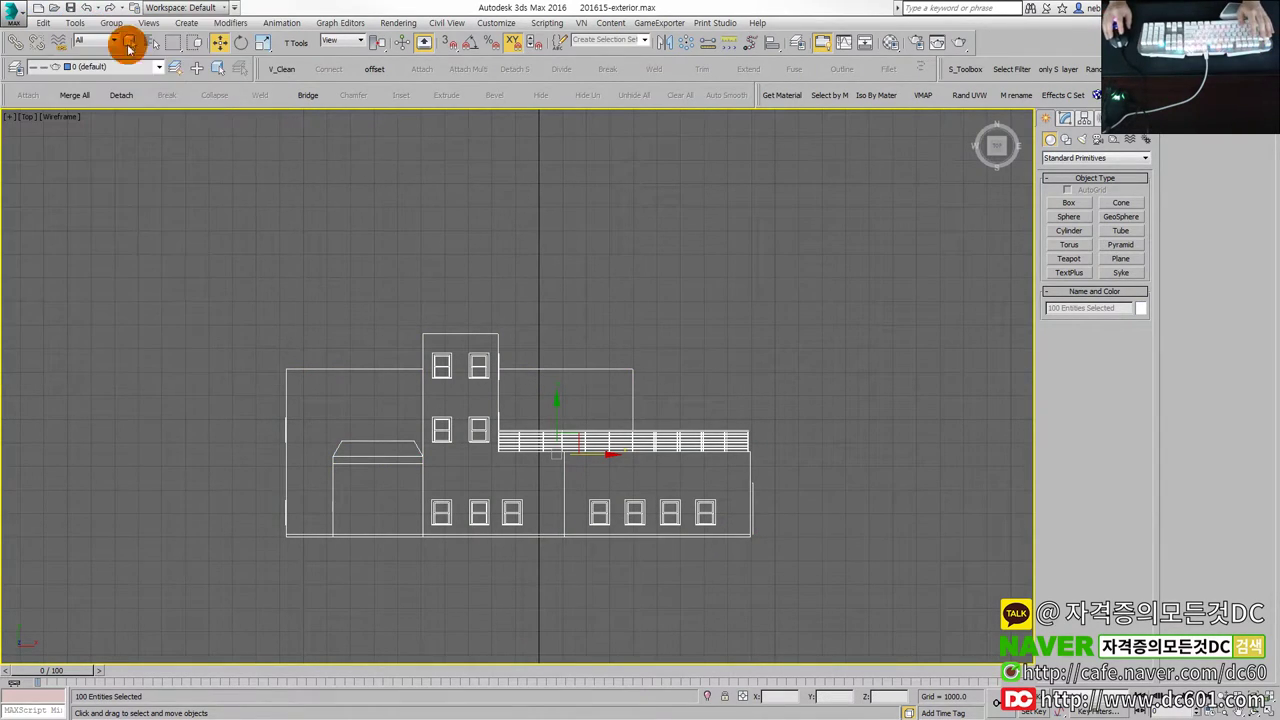
{"action": "left_click", "coordinate": [110, 22]}
{"action": "left_click", "coordinate": [135, 42]}
{"action": "type", "text": "Back"}
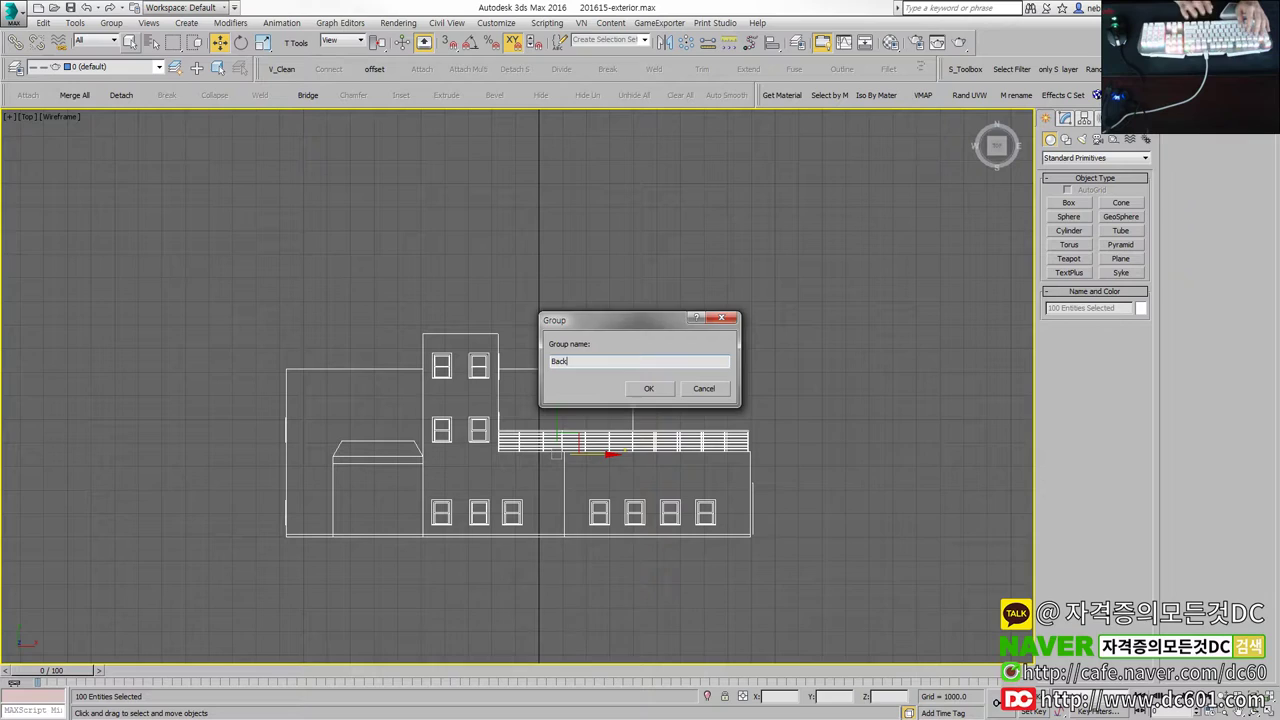
{"action": "key", "text": "Return"}
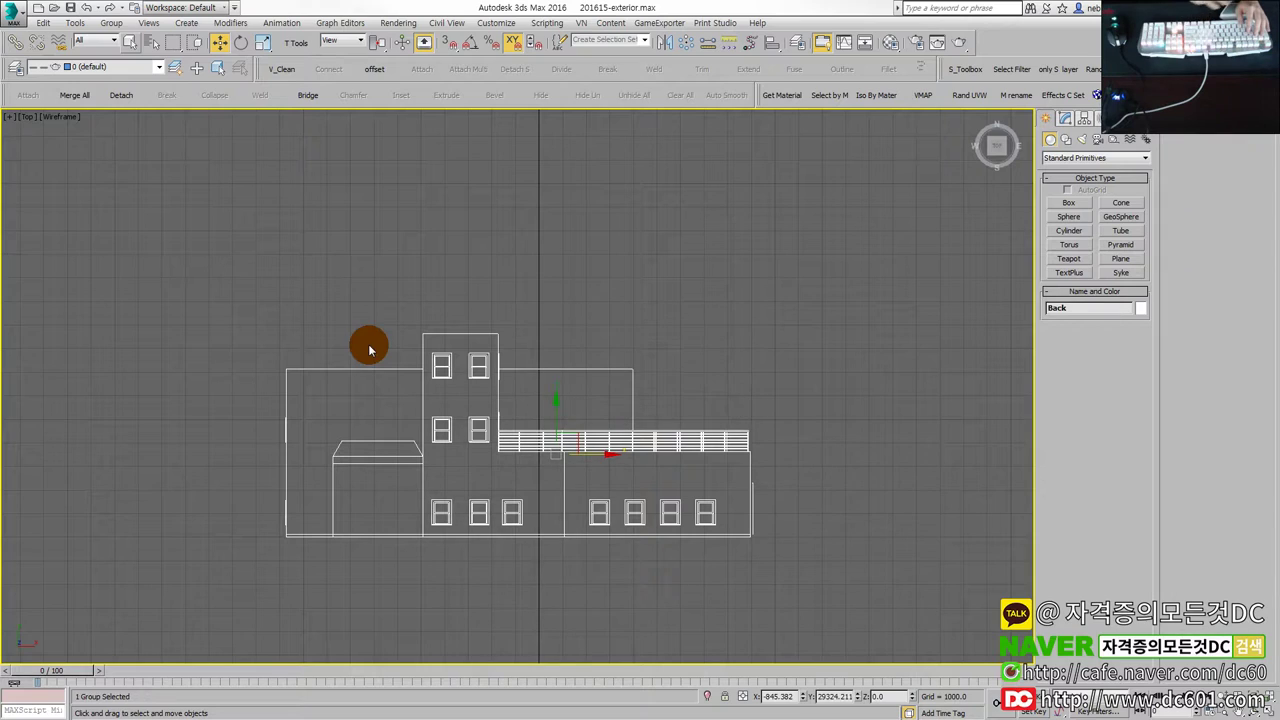
{"action": "left_click", "coordinate": [521, 335]}
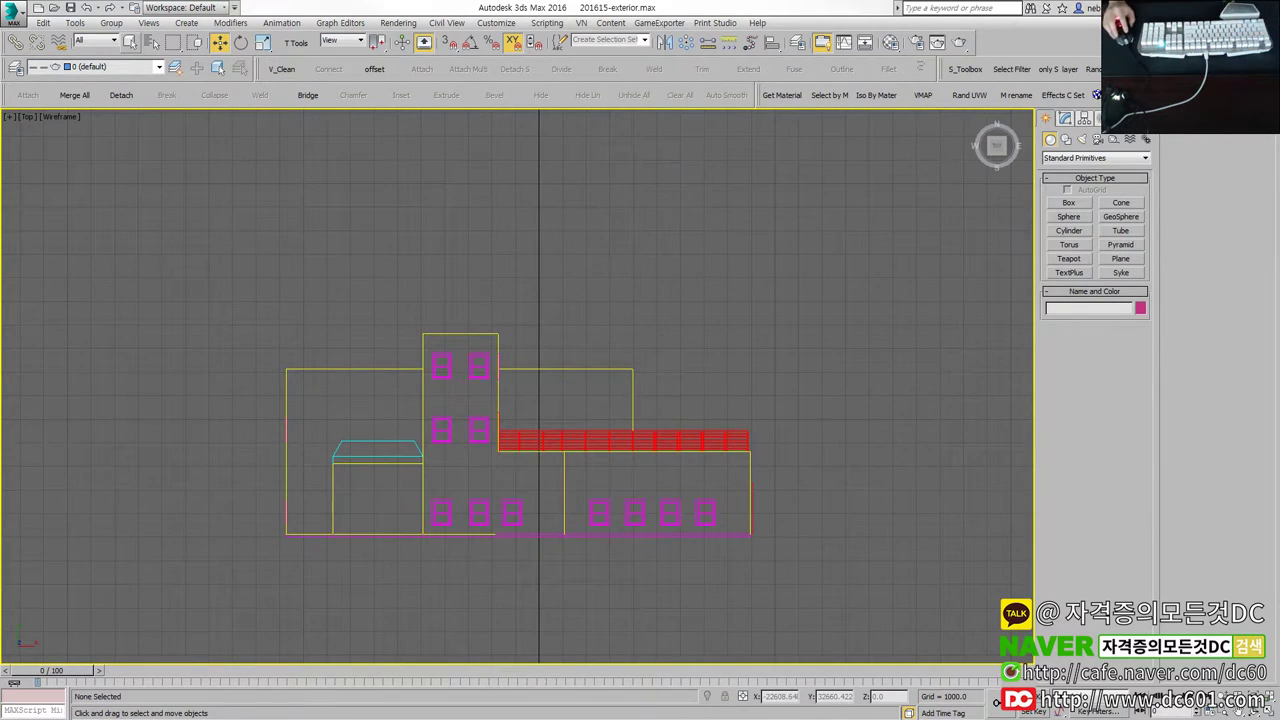
Select the Back group and recentre the view on the building.
{"action": "middle_click_drag", "start_coordinate": [294, 223], "coordinate": [308, 206]}
{"action": "left_click", "coordinate": [455, 316]}
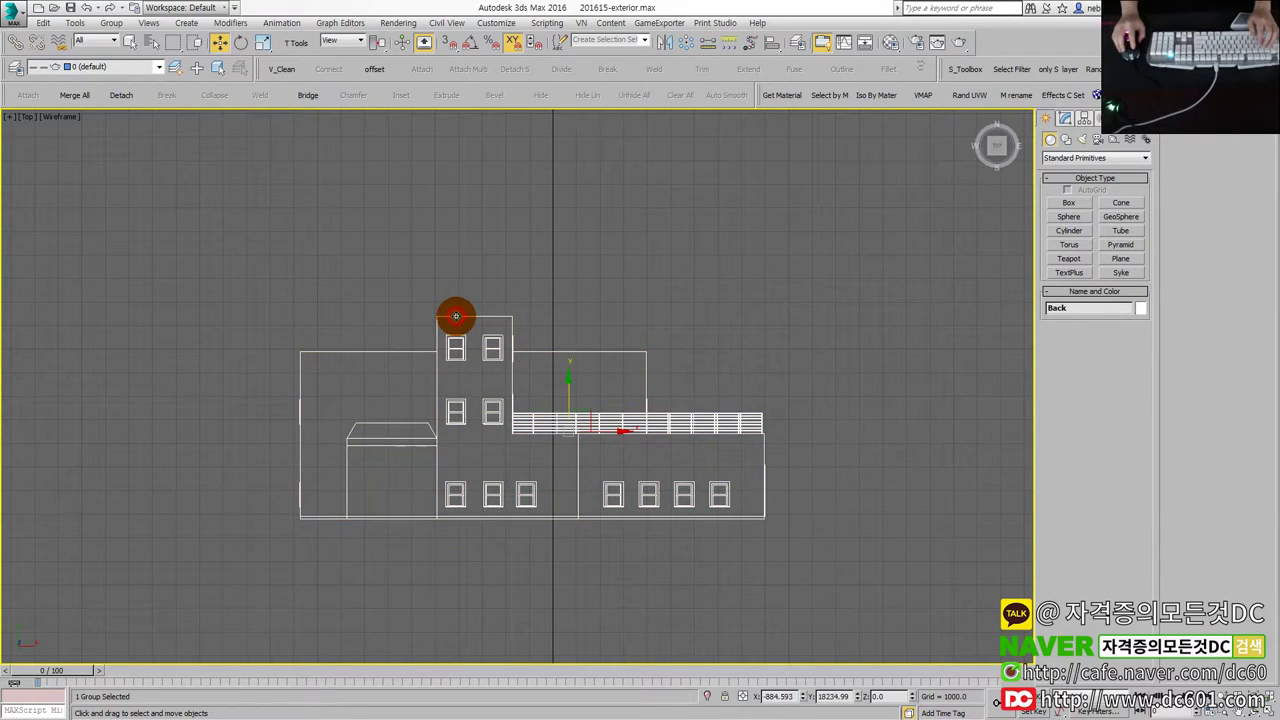
{"action": "scroll", "coordinate": [455, 316], "scroll_direction": "down", "scroll_amount": 2}
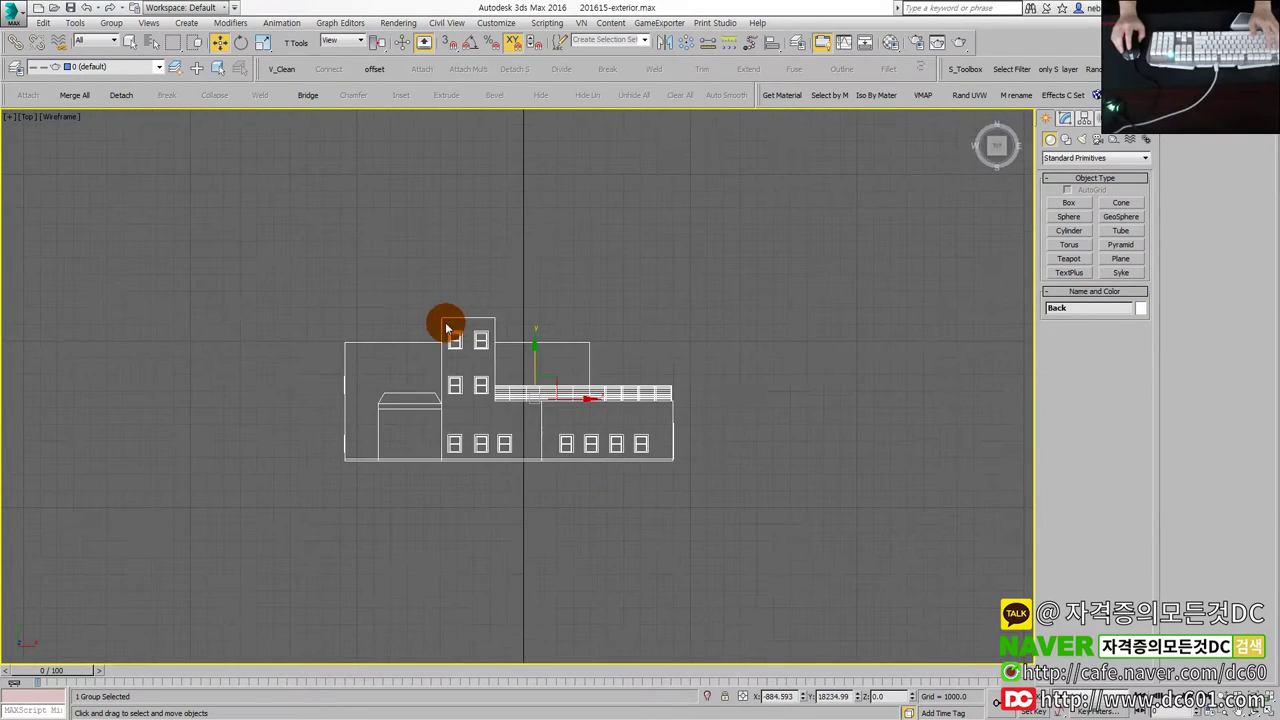
{"action": "left_click", "coordinate": [1064, 118]}
{"action": "mouse_move", "coordinate": [526, 351]}
{"action": "middle_mouse_down"}
{"action": "mouse_move", "coordinate": [586, 351]}
{"action": "mouse_move", "coordinate": [594, 260]}
{"action": "middle_mouse_up"}
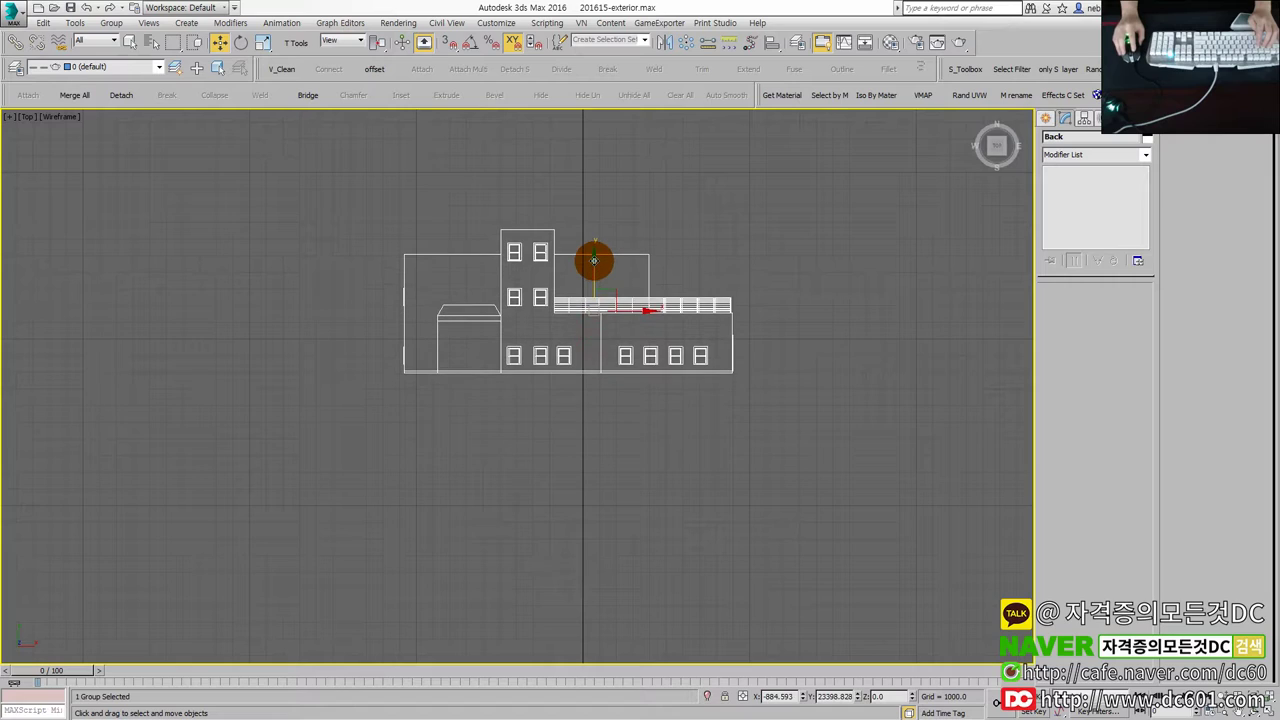
{"action": "scroll", "coordinate": [594, 260], "scroll_direction": "up", "scroll_amount": 3}
{"action": "left_click", "coordinate": [592, 265]}
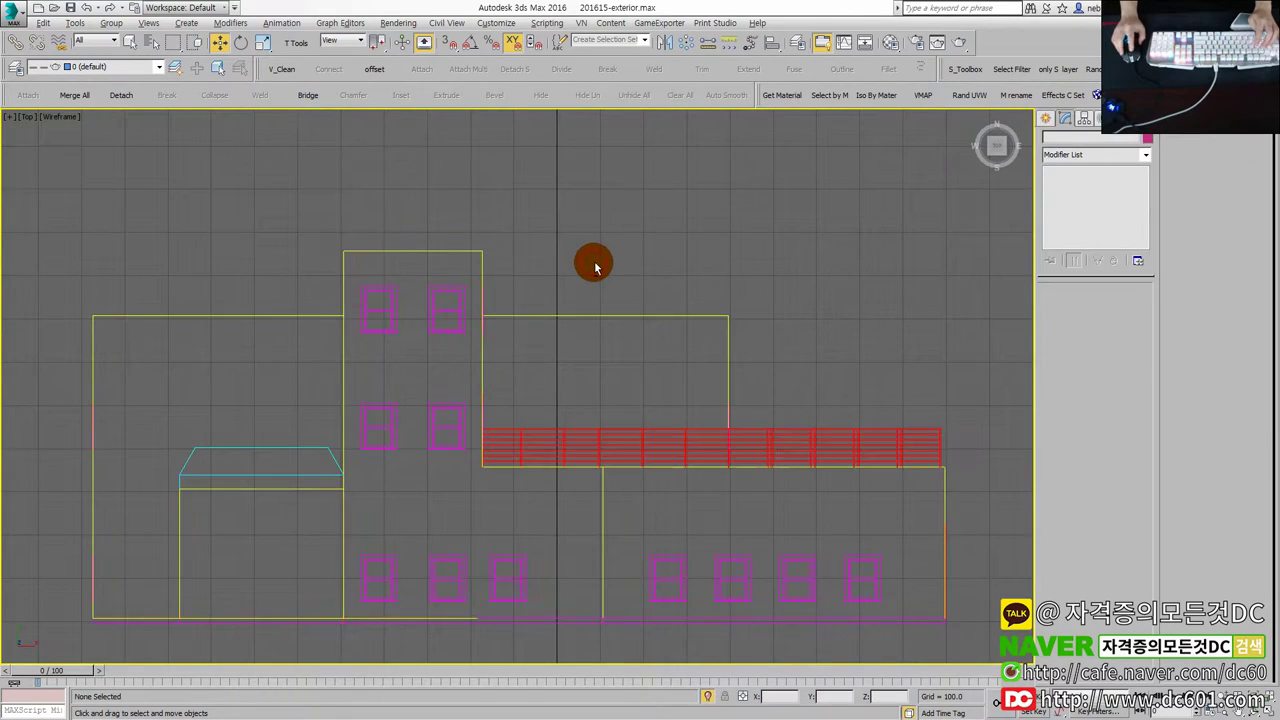
{"action": "scroll", "coordinate": [592, 265], "scroll_direction": "down", "scroll_amount": 5}
Unhide all objects and move the Back group down against the floor plan.
{"action": "right_click", "coordinate": [592, 262]}
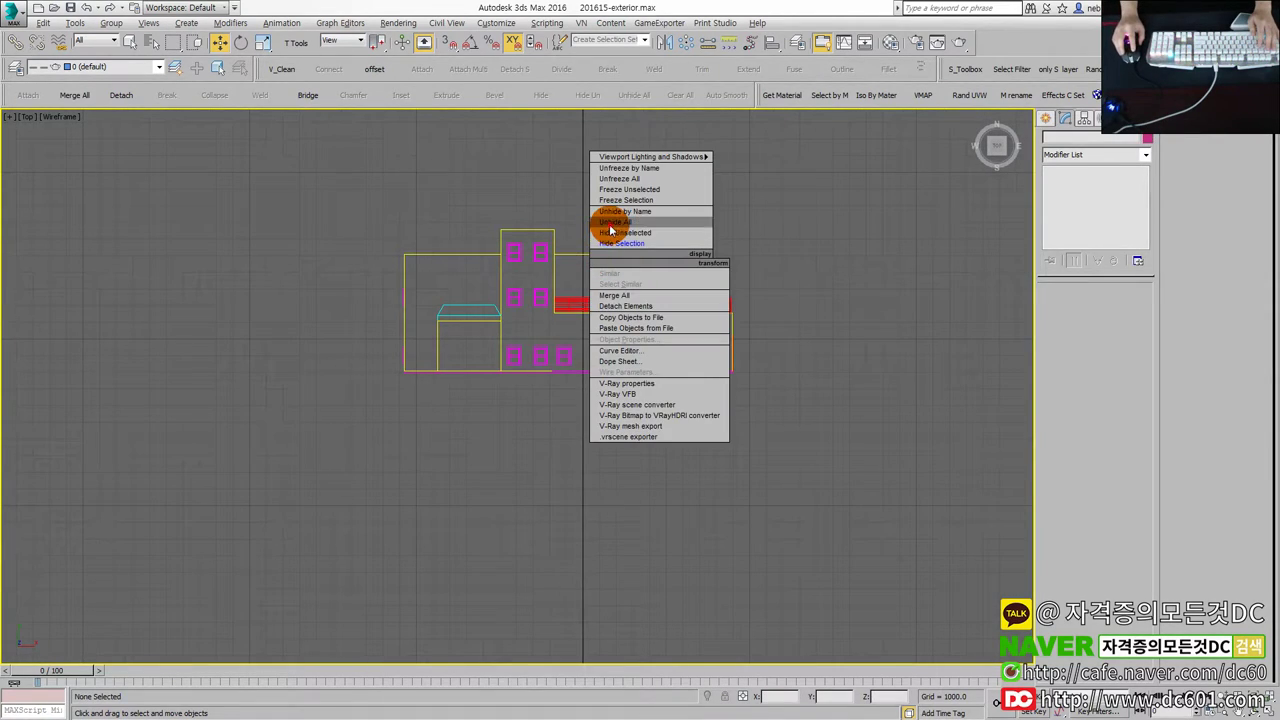
{"action": "left_click", "coordinate": [606, 221]}
{"action": "scroll", "coordinate": [634, 368], "scroll_direction": "down", "scroll_amount": 2}
{"action": "middle_click_drag", "start_coordinate": [634, 368], "coordinate": [549, 328]}
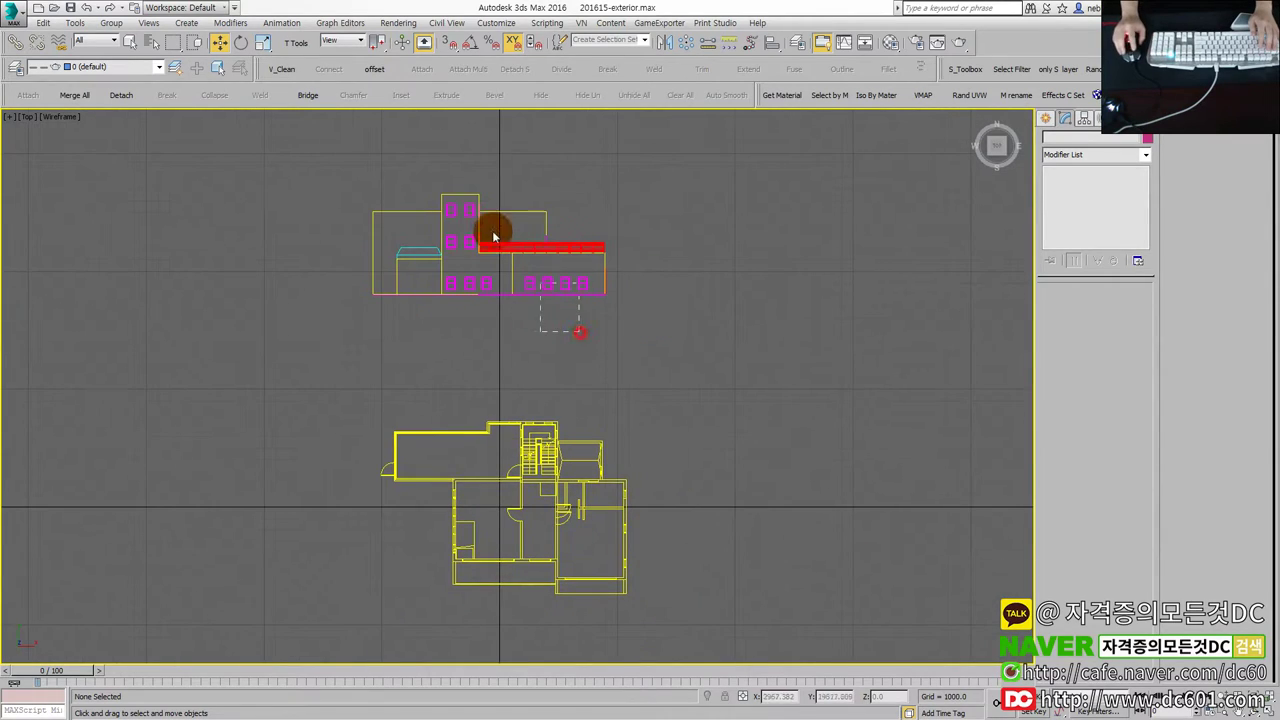
{"action": "left_click_drag", "start_coordinate": [506, 200], "coordinate": [511, 332]}
{"action": "scroll", "coordinate": [498, 374], "scroll_direction": "up", "scroll_amount": 4}
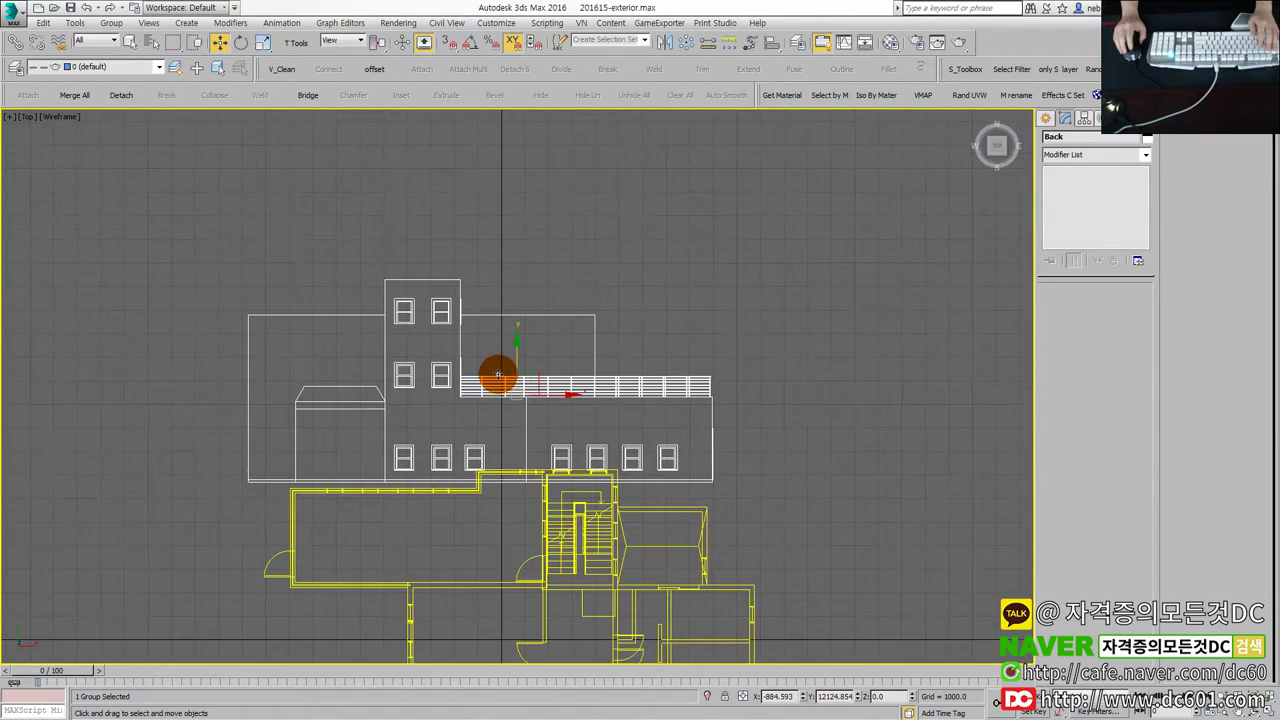
{"action": "middle_click_drag", "start_coordinate": [423, 452], "coordinate": [380, 389]}
{"action": "scroll", "coordinate": [371, 383], "scroll_direction": "up", "scroll_amount": 3}
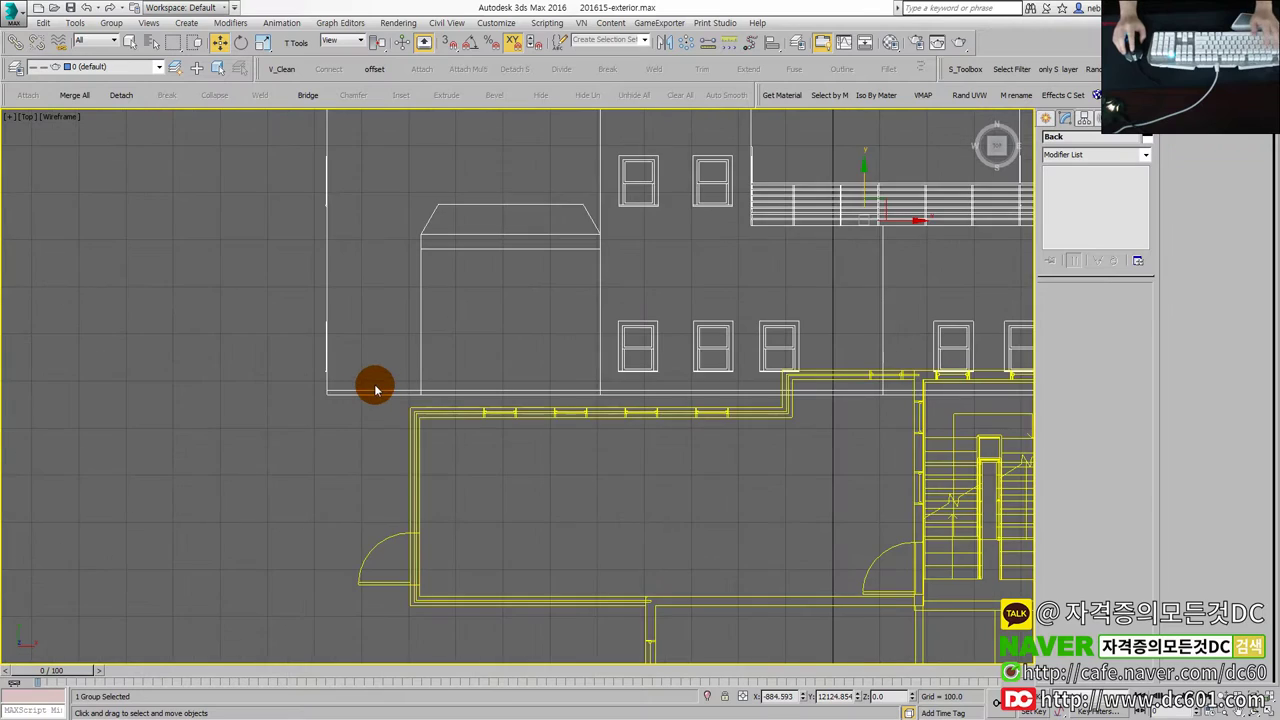
{"action": "scroll", "coordinate": [378, 395], "scroll_direction": "up", "scroll_amount": 3}
{"action": "scroll", "coordinate": [360, 420], "scroll_direction": "down", "scroll_amount": 5}
Hide the top and middle plan outlines, then maximize the Top view.
{"action": "left_click", "coordinate": [351, 443]}
{"action": "key", "text": "alt+w"}
{"action": "left_click", "coordinate": [591, 485]}
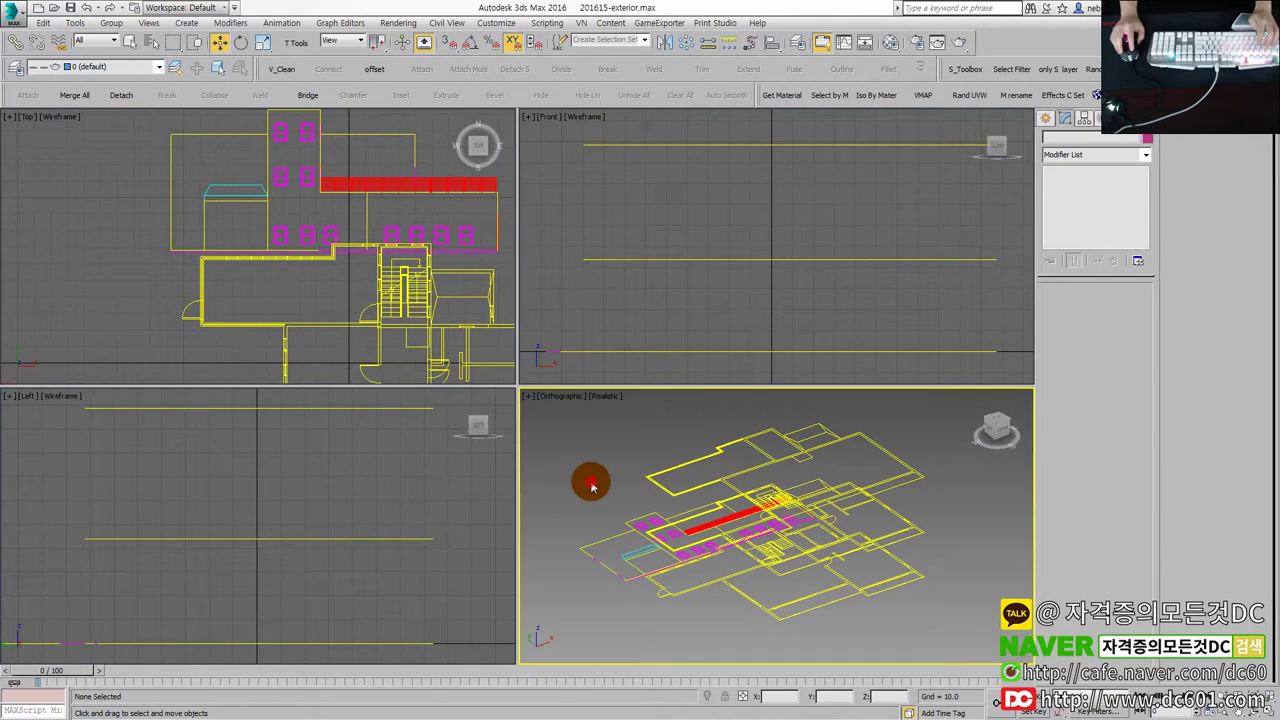
{"action": "key", "text": "alt+w"}
{"action": "left_click", "coordinate": [782, 274]}
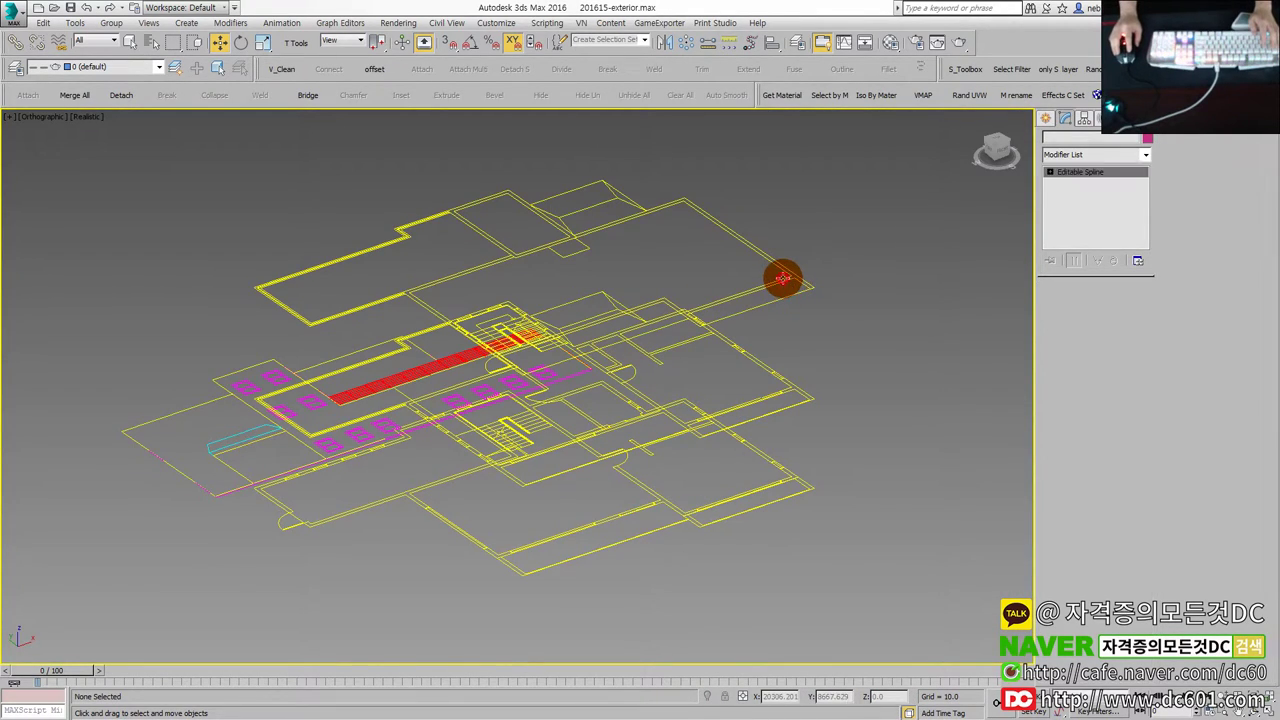
{"action": "left_click", "coordinate": [774, 366], "text": "ctrl"}
{"action": "right_click", "coordinate": [720, 305]}
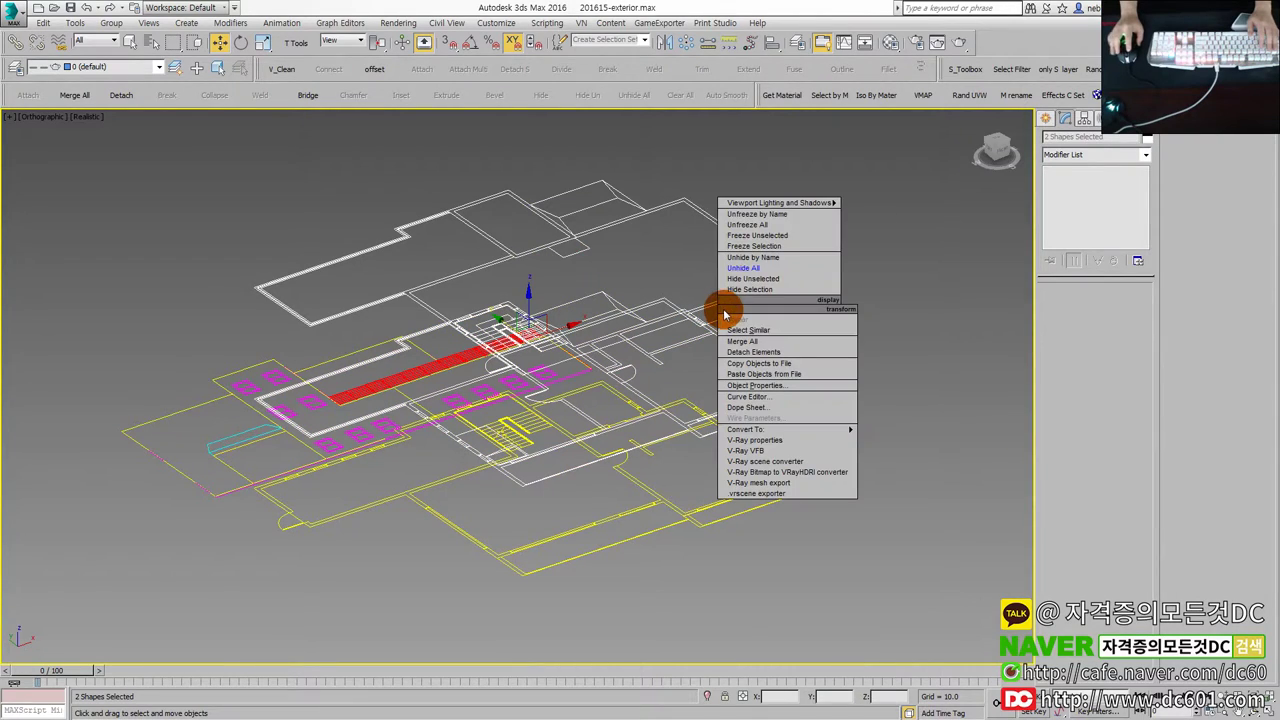
{"action": "left_click", "coordinate": [742, 289]}
{"action": "key", "text": "alt+w"}
{"action": "left_click", "coordinate": [396, 322]}
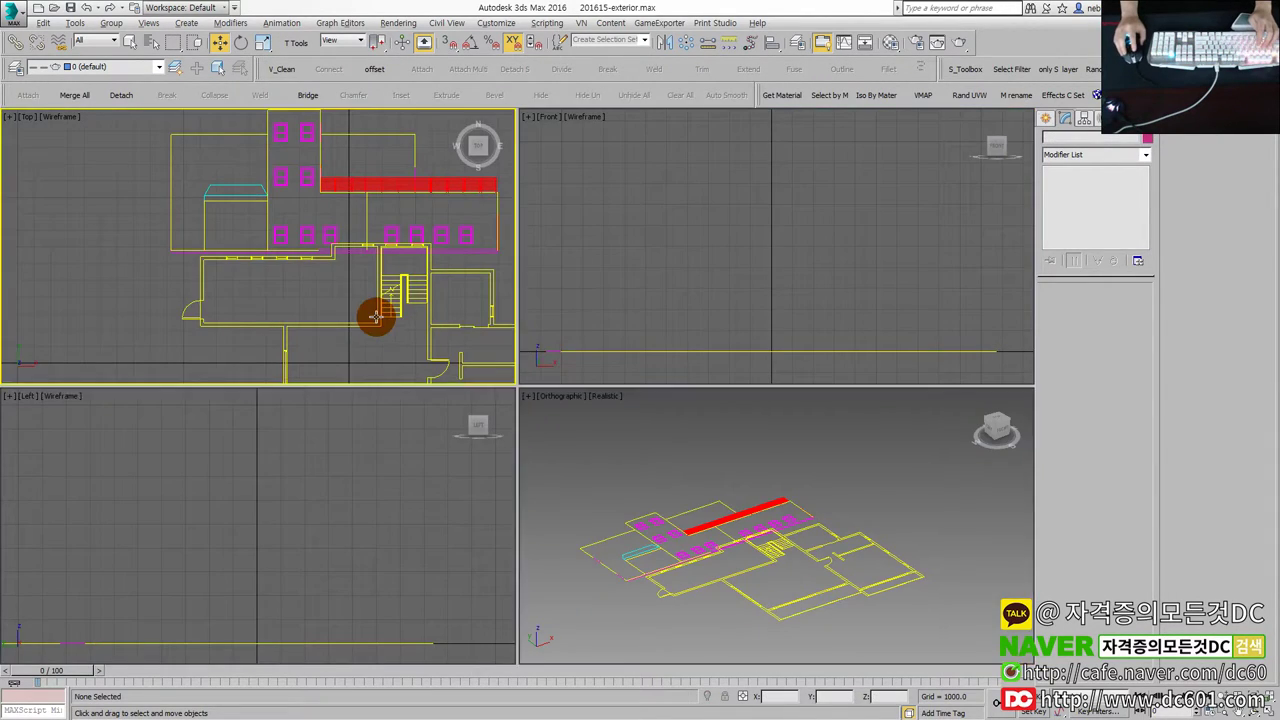
{"action": "key", "text": "alt+w"}
Select the Back elevation group and slide it right along X to line up with the floor plan.
{"action": "left_click", "coordinate": [530, 340]}
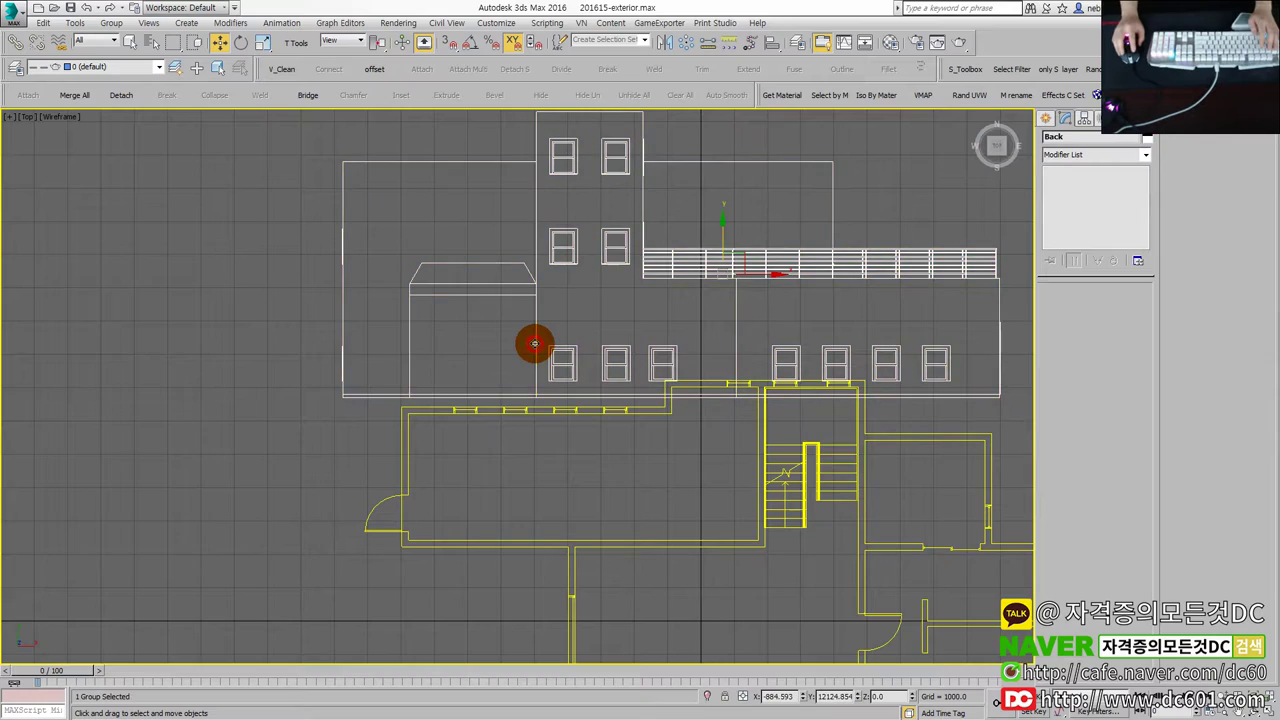
{"action": "middle_click_drag", "start_coordinate": [528, 340], "coordinate": [438, 393]}
{"action": "scroll", "coordinate": [438, 393], "scroll_direction": "down", "scroll_amount": 2}
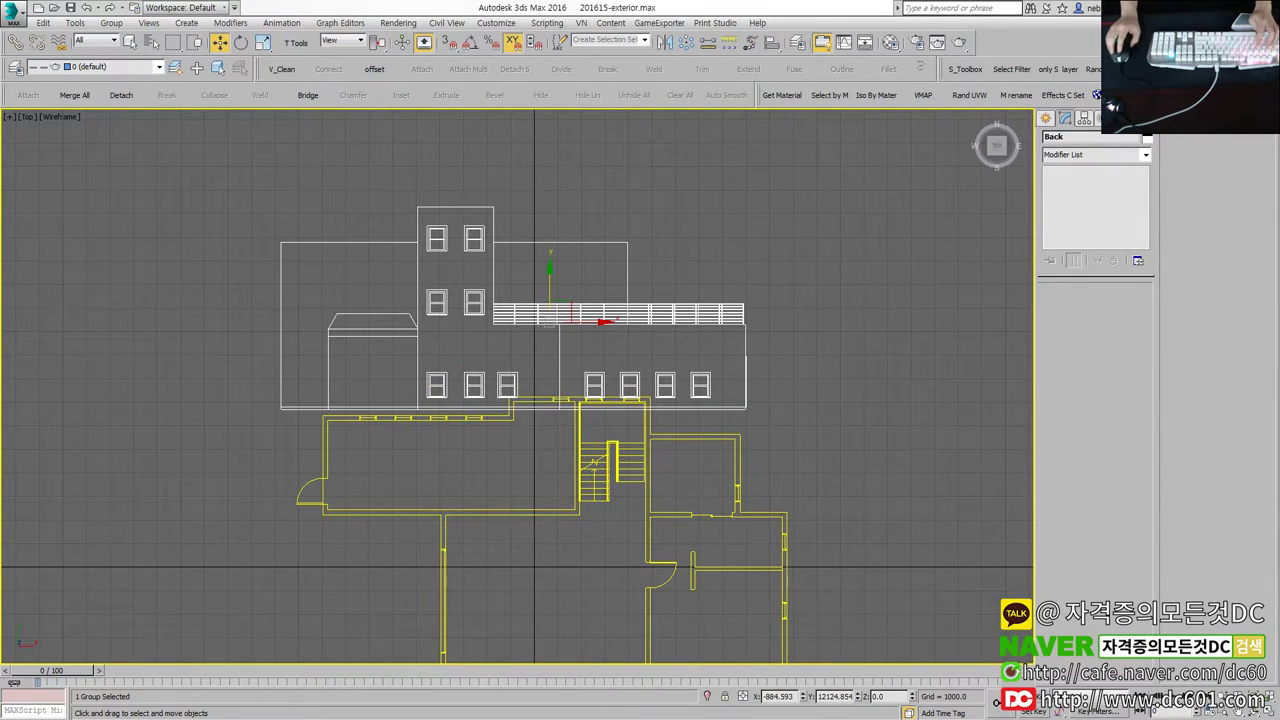
{"action": "mouse_move", "coordinate": [580, 320]}
{"action": "left_mouse_down"}
{"action": "mouse_move", "coordinate": [640, 322]}
{"action": "mouse_move", "coordinate": [613, 247]}
{"action": "left_mouse_up"}
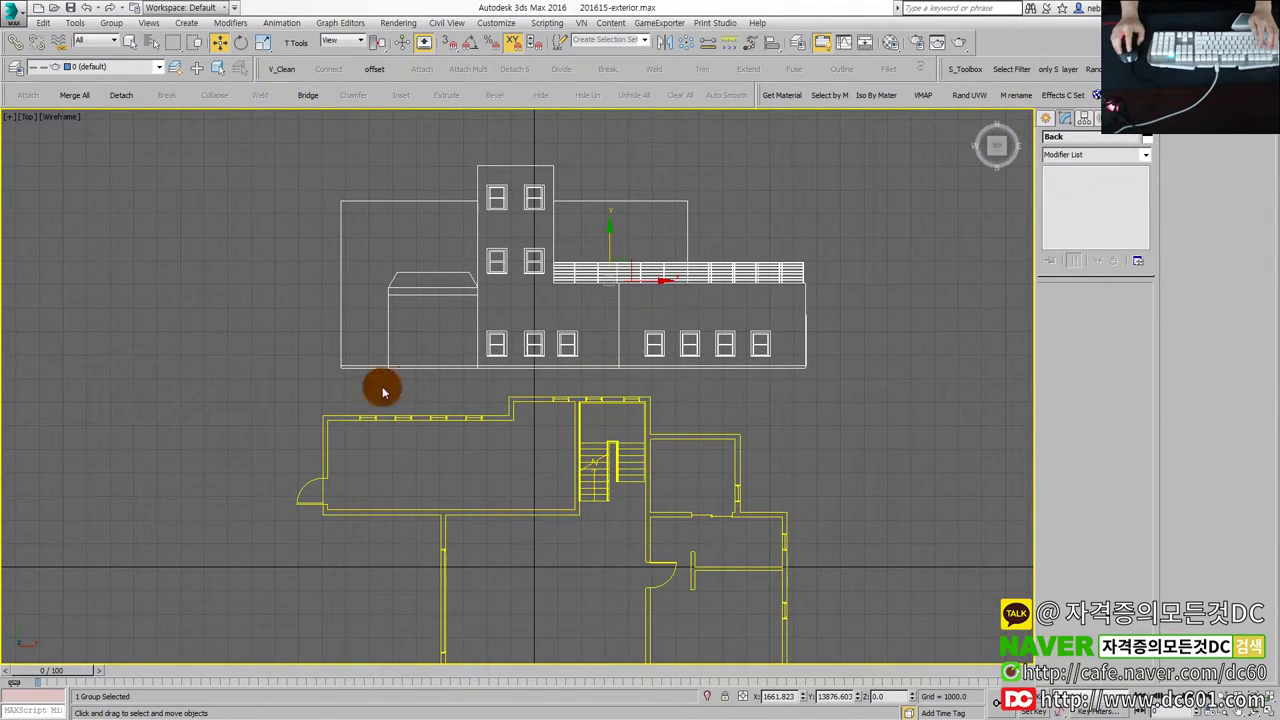
{"action": "scroll", "coordinate": [585, 430], "scroll_direction": "down", "scroll_amount": 2}
{"action": "scroll", "coordinate": [566, 372], "scroll_direction": "up", "scroll_amount": 2}
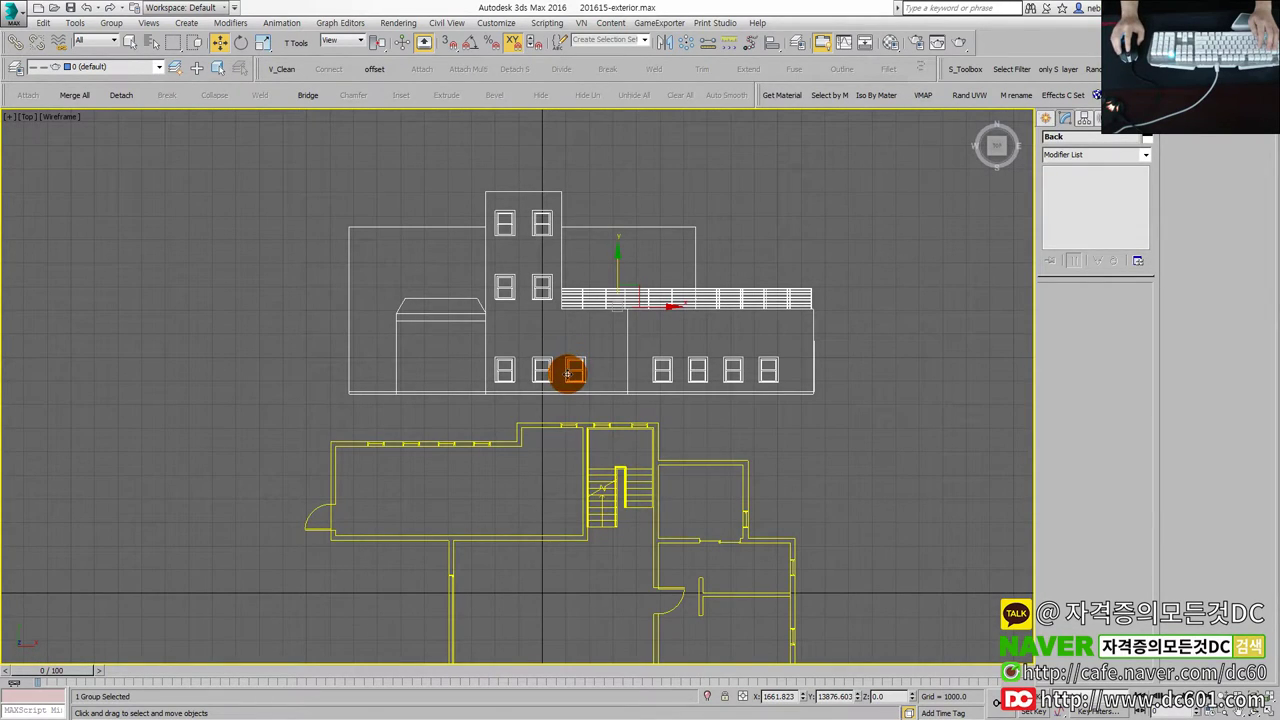
{"action": "scroll", "coordinate": [534, 380], "scroll_direction": "up", "scroll_amount": 1}
{"action": "scroll", "coordinate": [509, 380], "scroll_direction": "down", "scroll_amount": 1}
{"action": "middle_click_drag", "start_coordinate": [509, 380], "coordinate": [472, 411]}
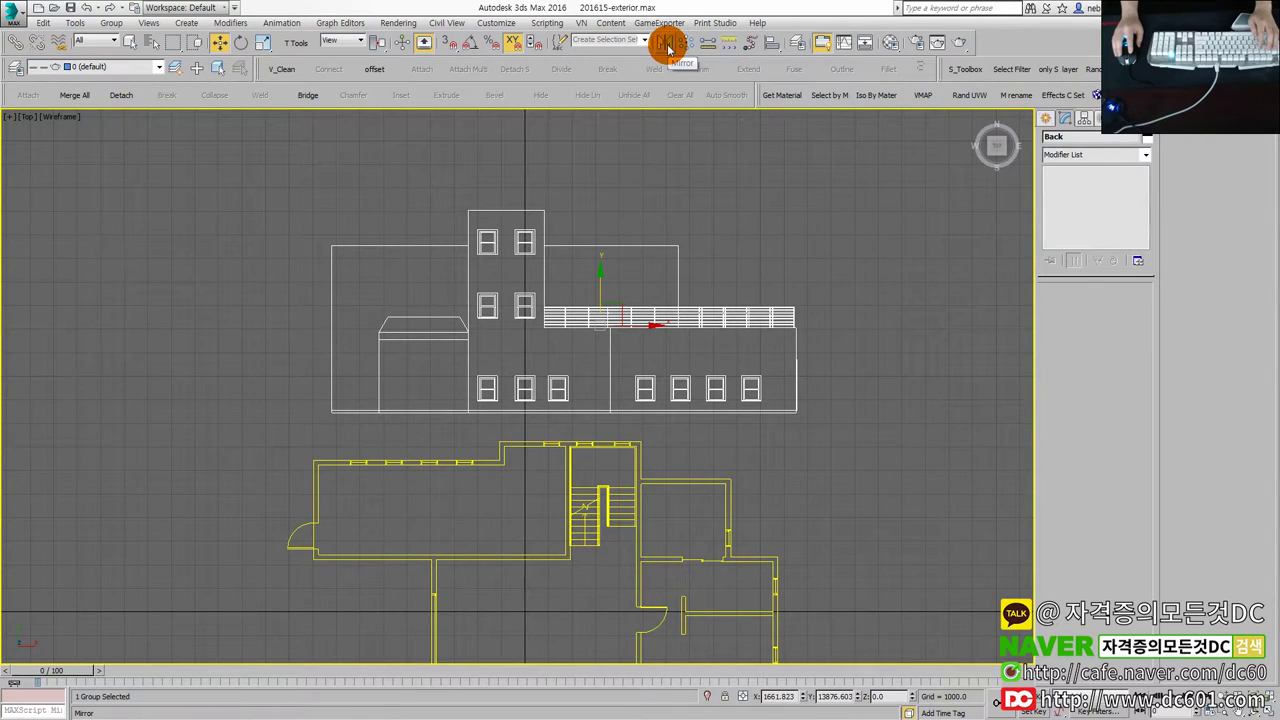
Mirror the Back elevation group without making a copy.
{"action": "left_click", "coordinate": [666, 43]}
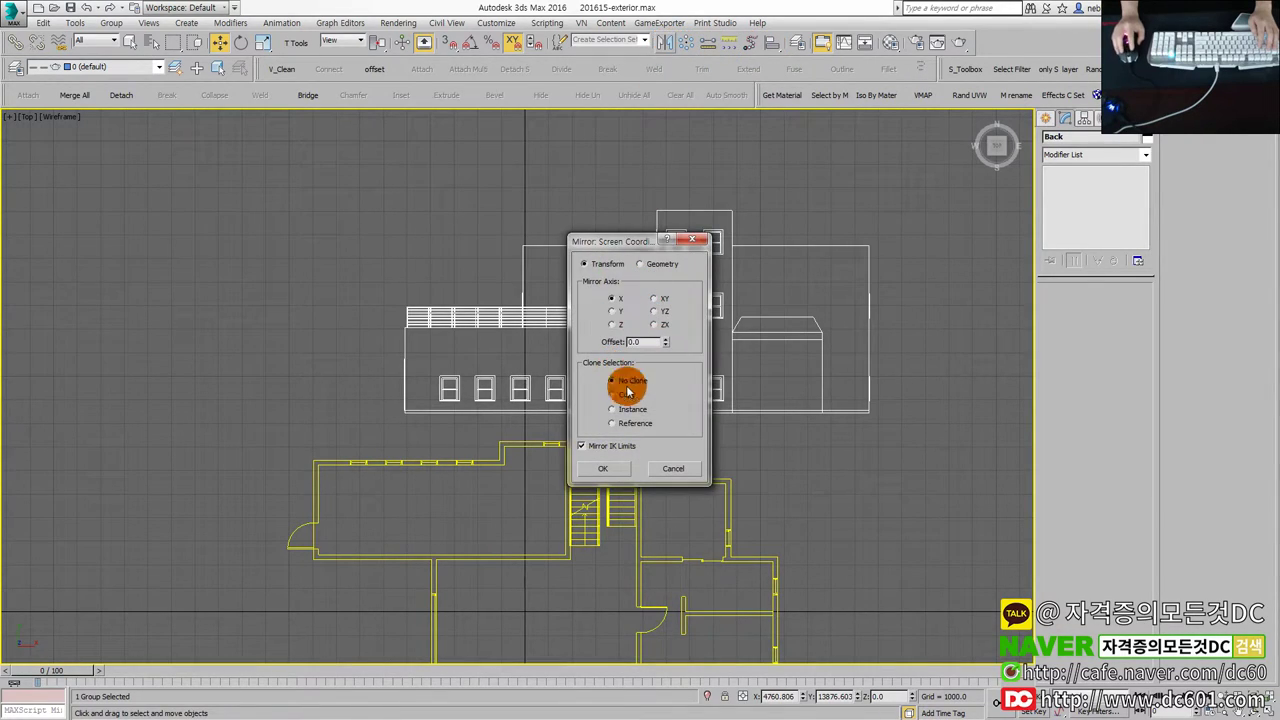
{"action": "left_click", "coordinate": [645, 376]}
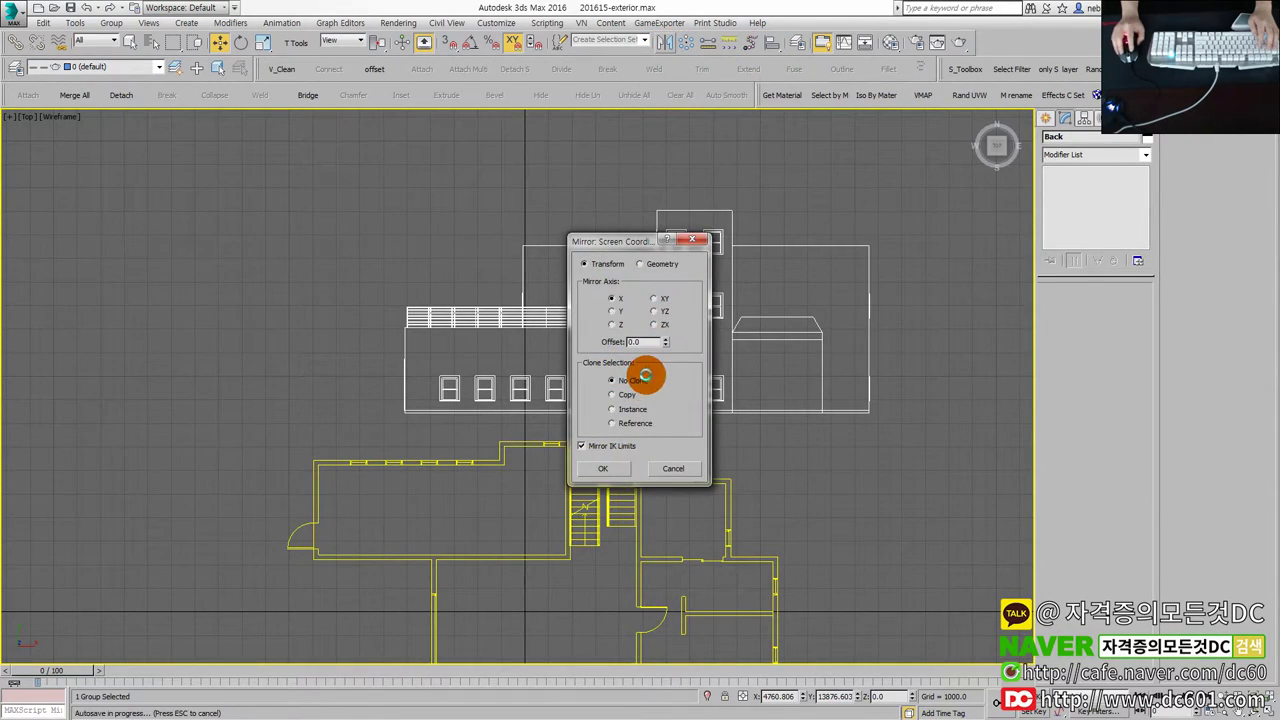
{"action": "left_click", "coordinate": [611, 470]}
With vertex snapping on, snap the mirrored elevation's corner against the floor plan corner.
{"action": "left_click_drag", "start_coordinate": [640, 320], "coordinate": [549, 347]}
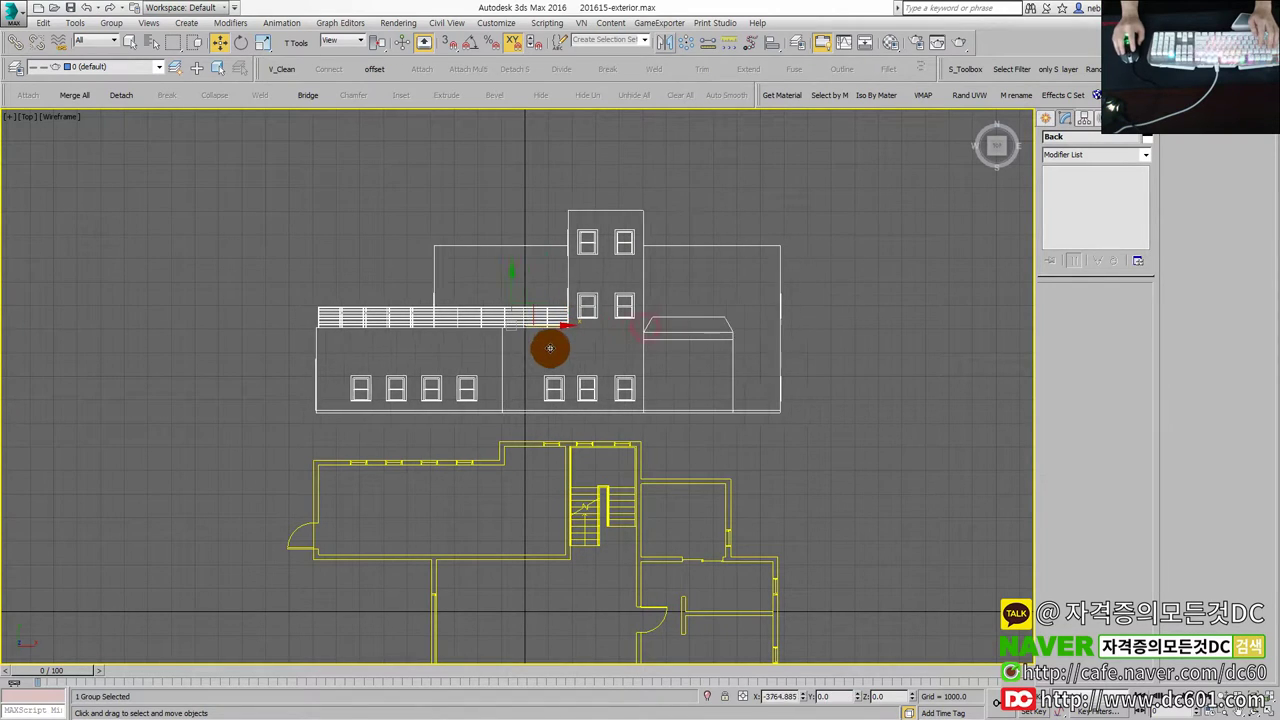
{"action": "scroll", "coordinate": [355, 460], "scroll_direction": "up", "scroll_amount": 3}
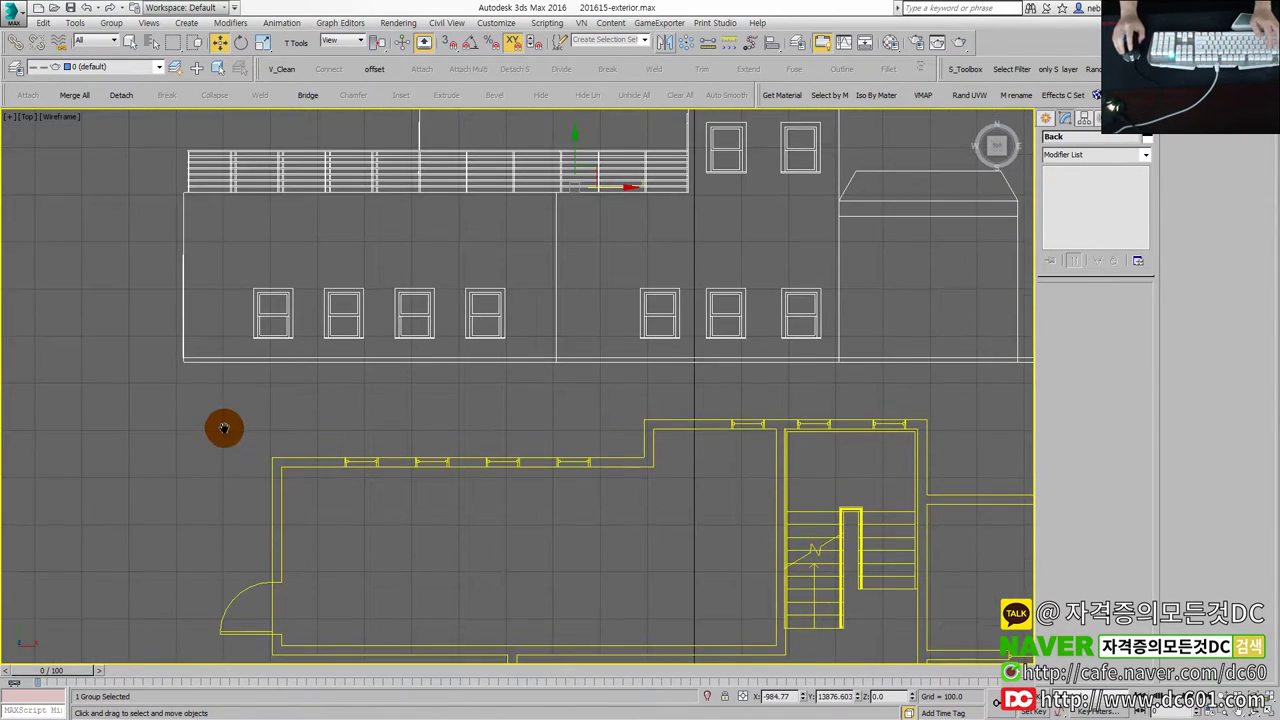
{"action": "key", "text": "s"}
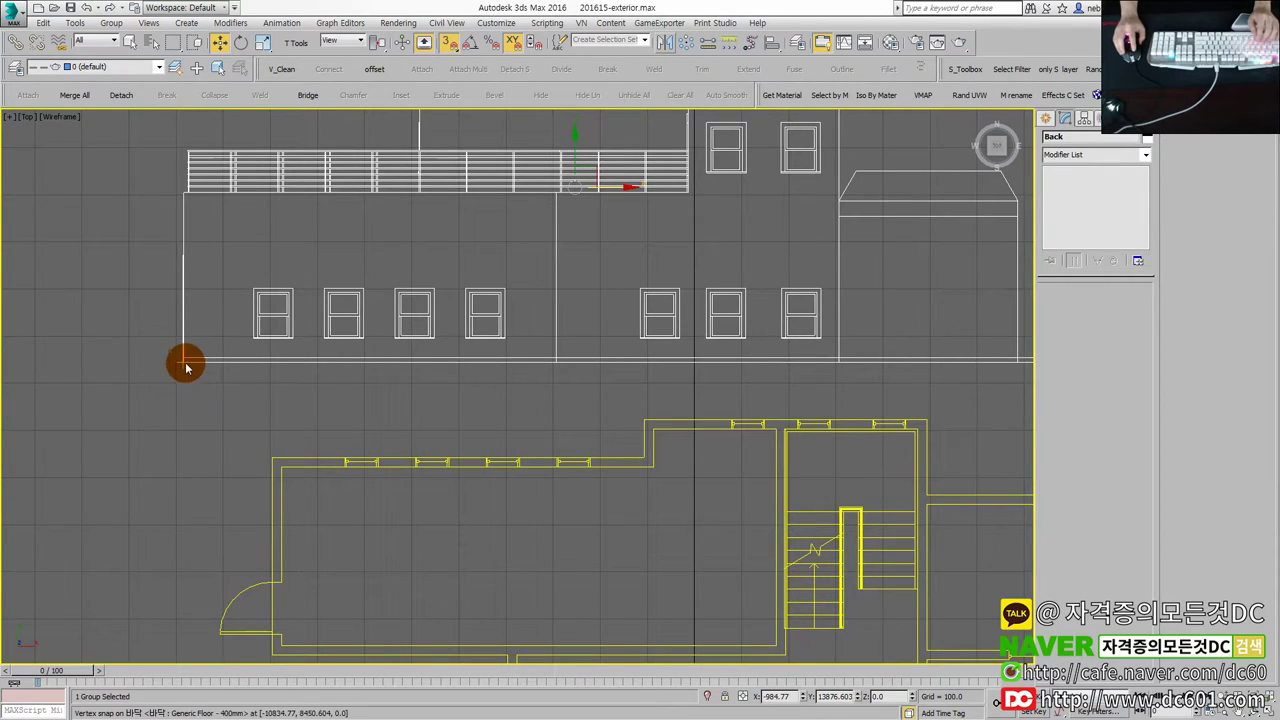
{"action": "left_click_drag", "start_coordinate": [183, 361], "coordinate": [267, 447]}
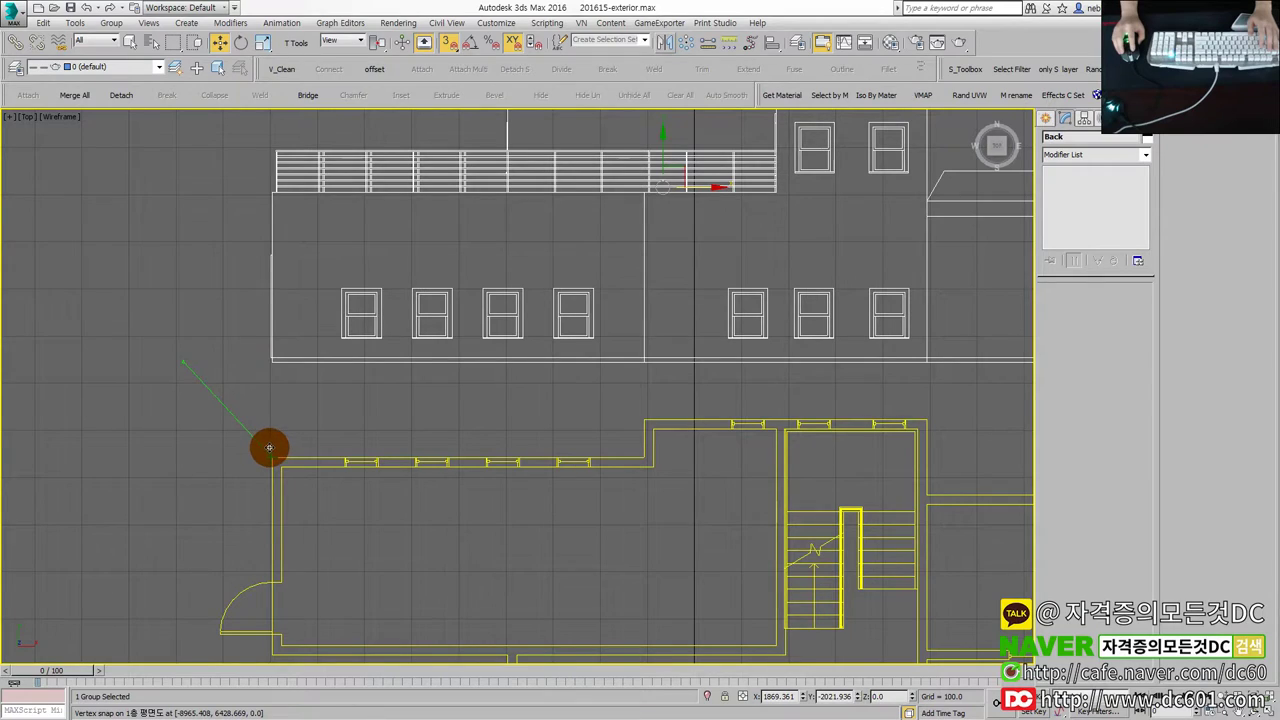
{"action": "scroll", "coordinate": [248, 346], "scroll_direction": "up", "scroll_amount": 3}
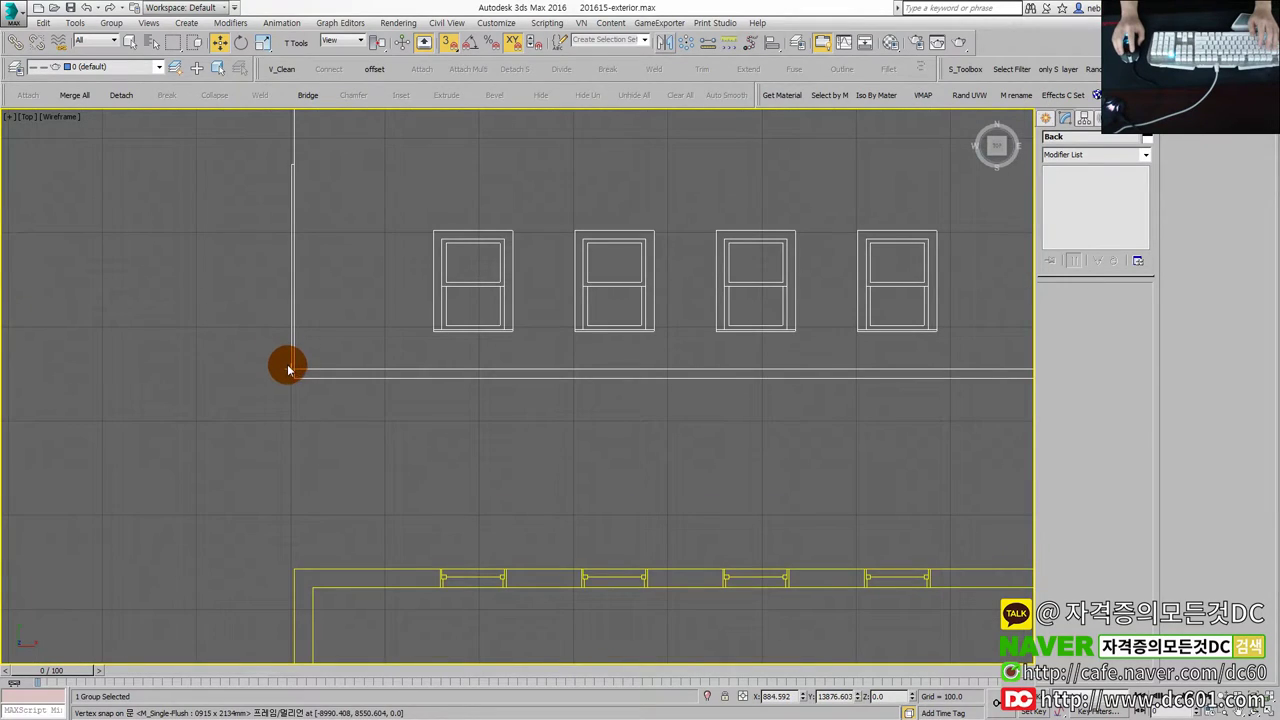
{"action": "left_click_drag", "start_coordinate": [290, 367], "coordinate": [240, 380]}
{"action": "scroll", "coordinate": [240, 363], "scroll_direction": "up", "scroll_amount": 3}
{"action": "scroll", "coordinate": [245, 376], "scroll_direction": "down", "scroll_amount": 5}
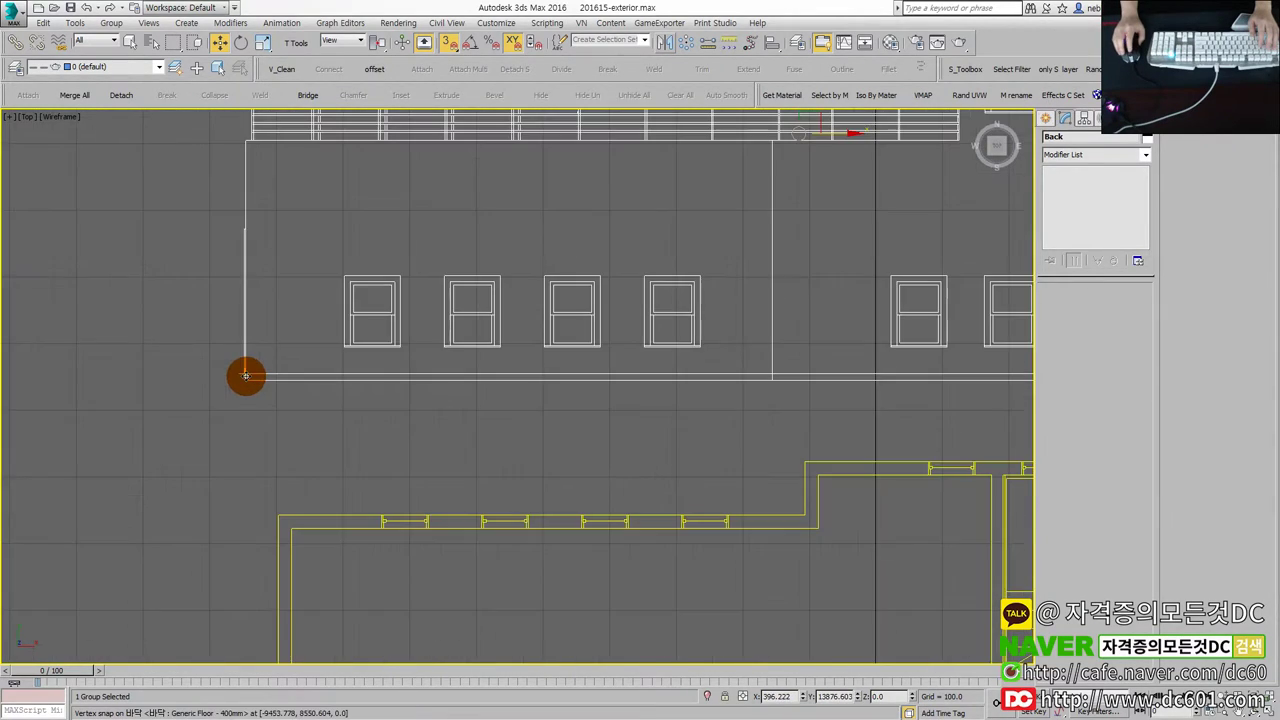
{"action": "scroll", "coordinate": [248, 379], "scroll_direction": "up", "scroll_amount": 2}
{"action": "scroll", "coordinate": [244, 380], "scroll_direction": "down", "scroll_amount": 2}
{"action": "mouse_move", "coordinate": [244, 380]}
{"action": "left_mouse_down"}
{"action": "mouse_move", "coordinate": [274, 446]}
{"action": "mouse_move", "coordinate": [277, 516]}
{"action": "left_mouse_up"}
{"action": "scroll", "coordinate": [310, 495], "scroll_direction": "down", "scroll_amount": 4}
{"action": "scroll", "coordinate": [449, 329], "scroll_direction": "up", "scroll_amount": 1}
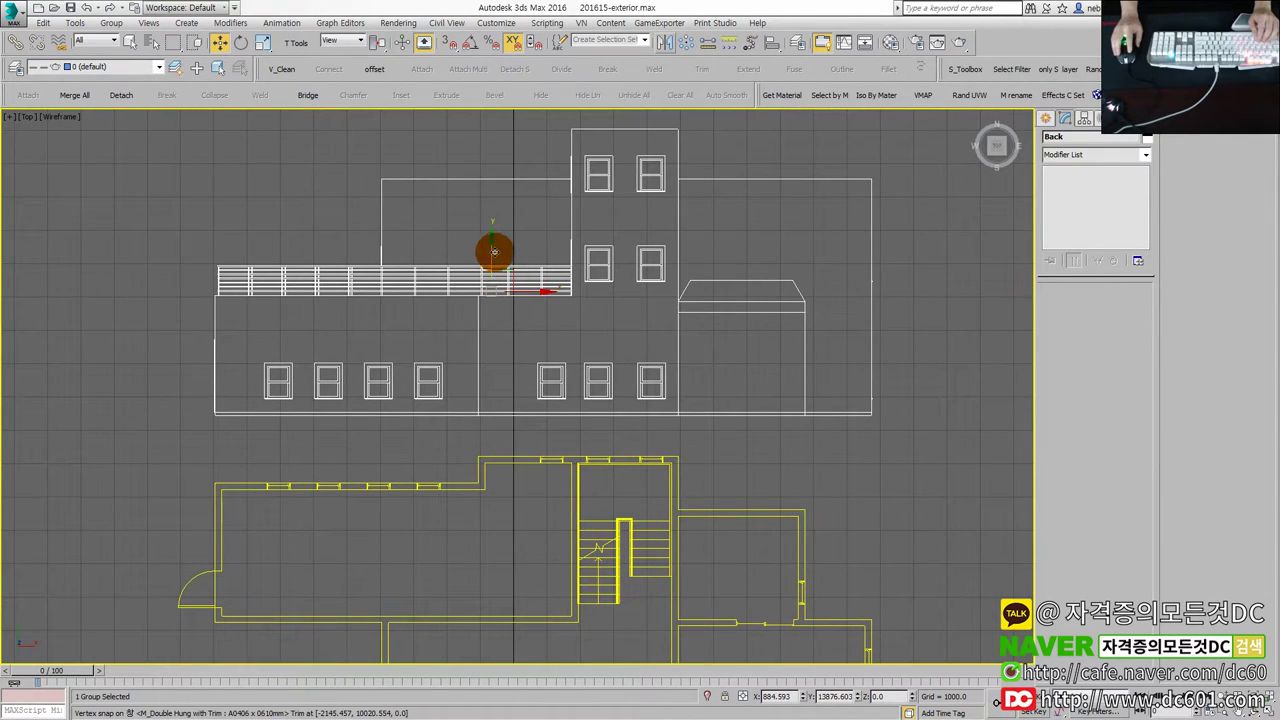
Reposition the elevation just above the plan, its windows matching the rear openings.
{"action": "left_click", "coordinate": [488, 251]}
{"action": "left_click", "coordinate": [491, 255]}
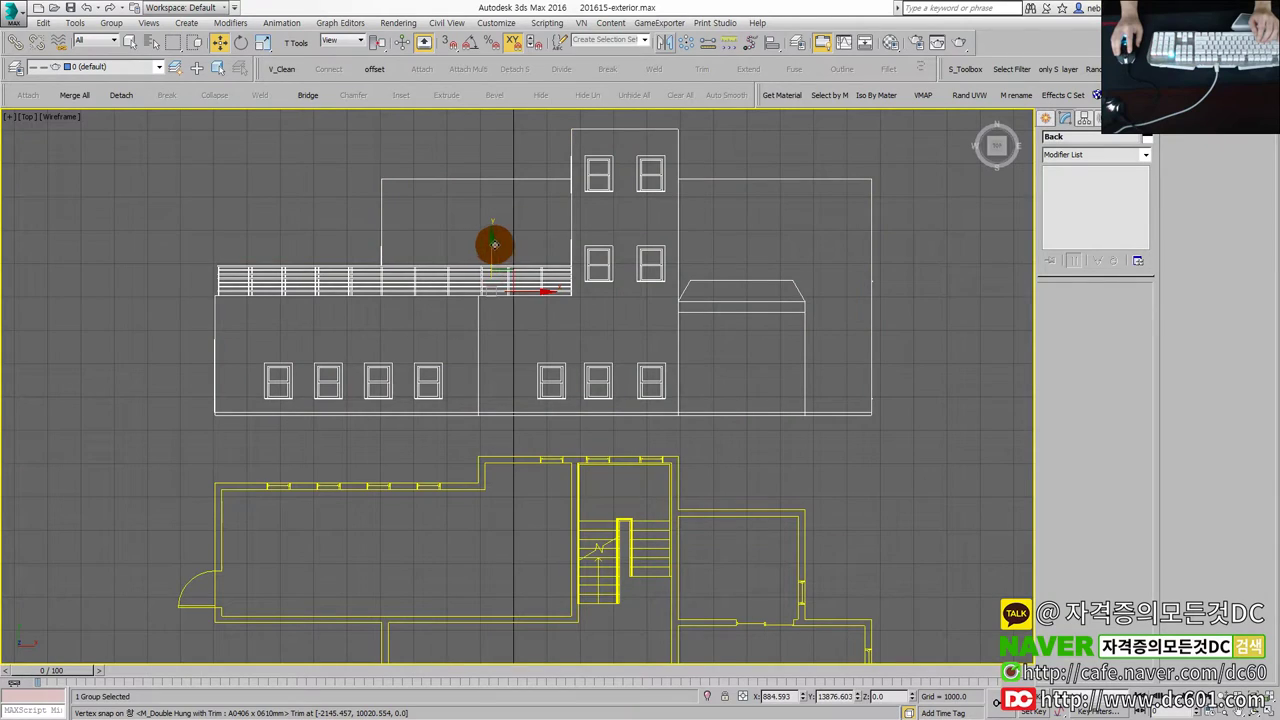
{"action": "left_click_drag", "start_coordinate": [494, 244], "coordinate": [496, 490]}
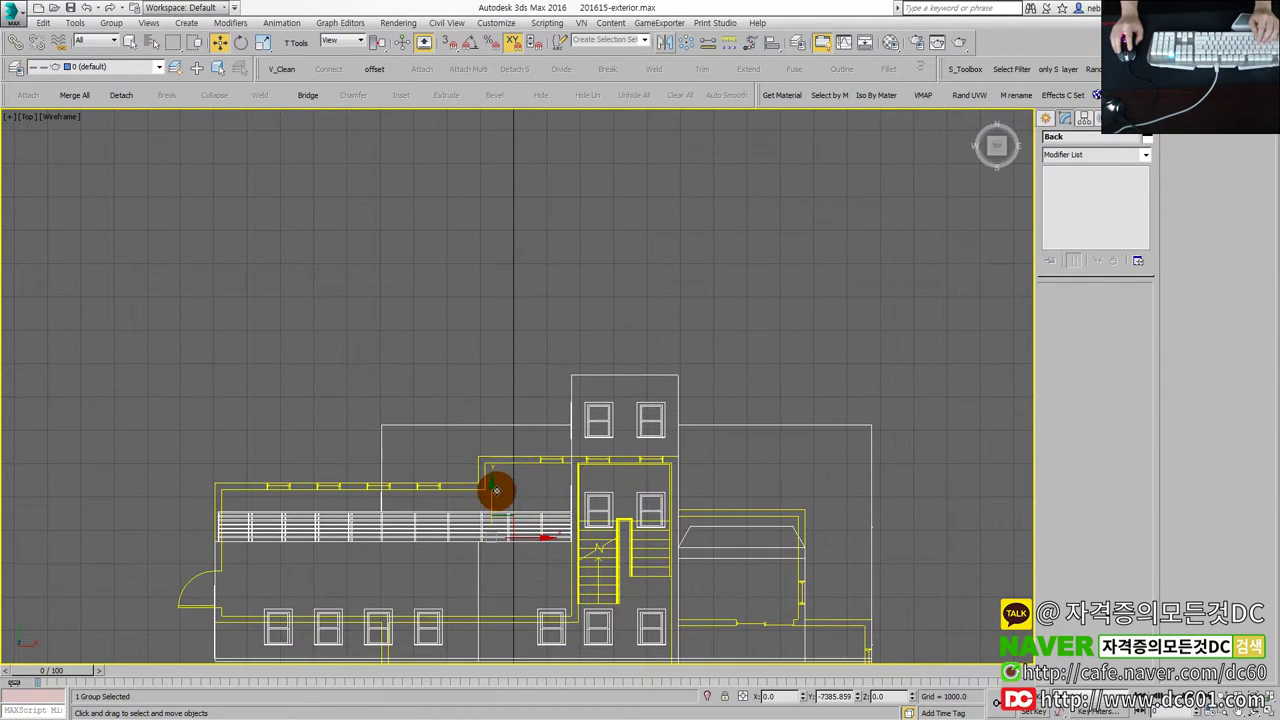
{"action": "scroll", "coordinate": [600, 380], "scroll_direction": "up", "scroll_amount": 1}
{"action": "scroll", "coordinate": [834, 486], "scroll_direction": "up", "scroll_amount": 2}
{"action": "scroll", "coordinate": [903, 491], "scroll_direction": "up", "scroll_amount": 2}
{"action": "scroll", "coordinate": [832, 432], "scroll_direction": "up", "scroll_amount": 2}
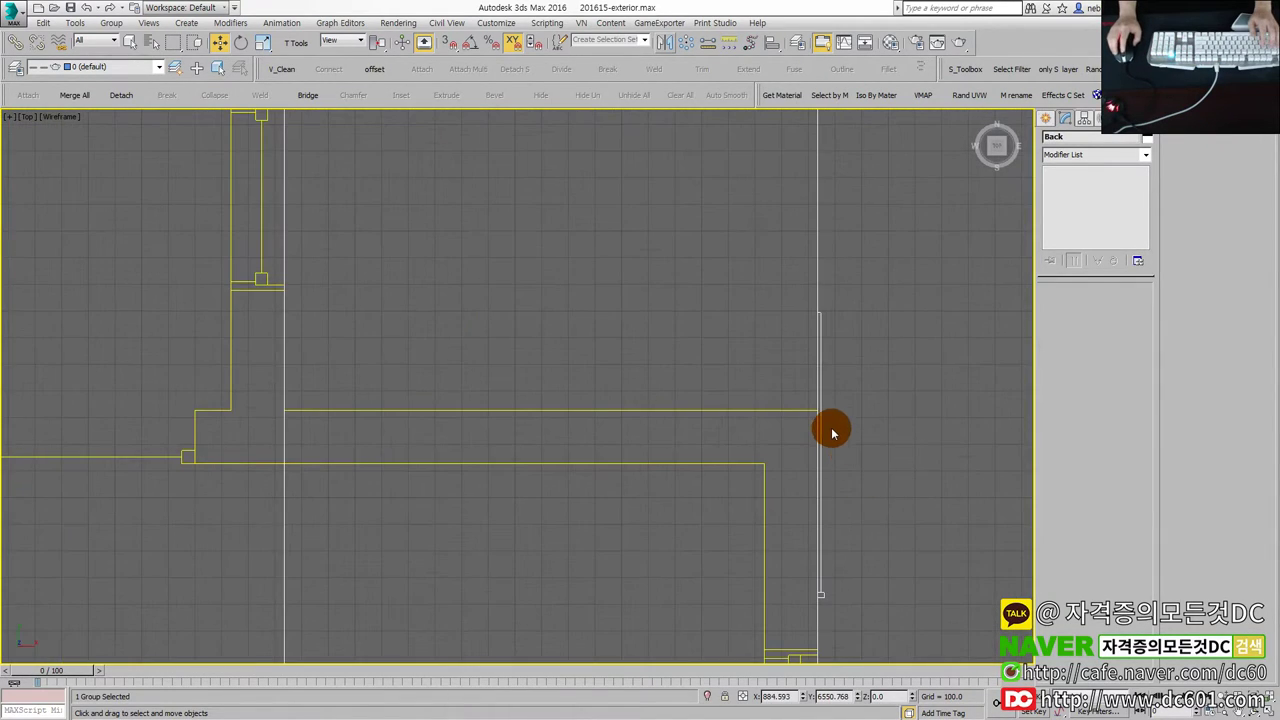
{"action": "scroll", "coordinate": [832, 432], "scroll_direction": "down", "scroll_amount": 2}
{"action": "scroll", "coordinate": [531, 397], "scroll_direction": "down", "scroll_amount": 2}
{"action": "scroll", "coordinate": [527, 395], "scroll_direction": "down", "scroll_amount": 1}
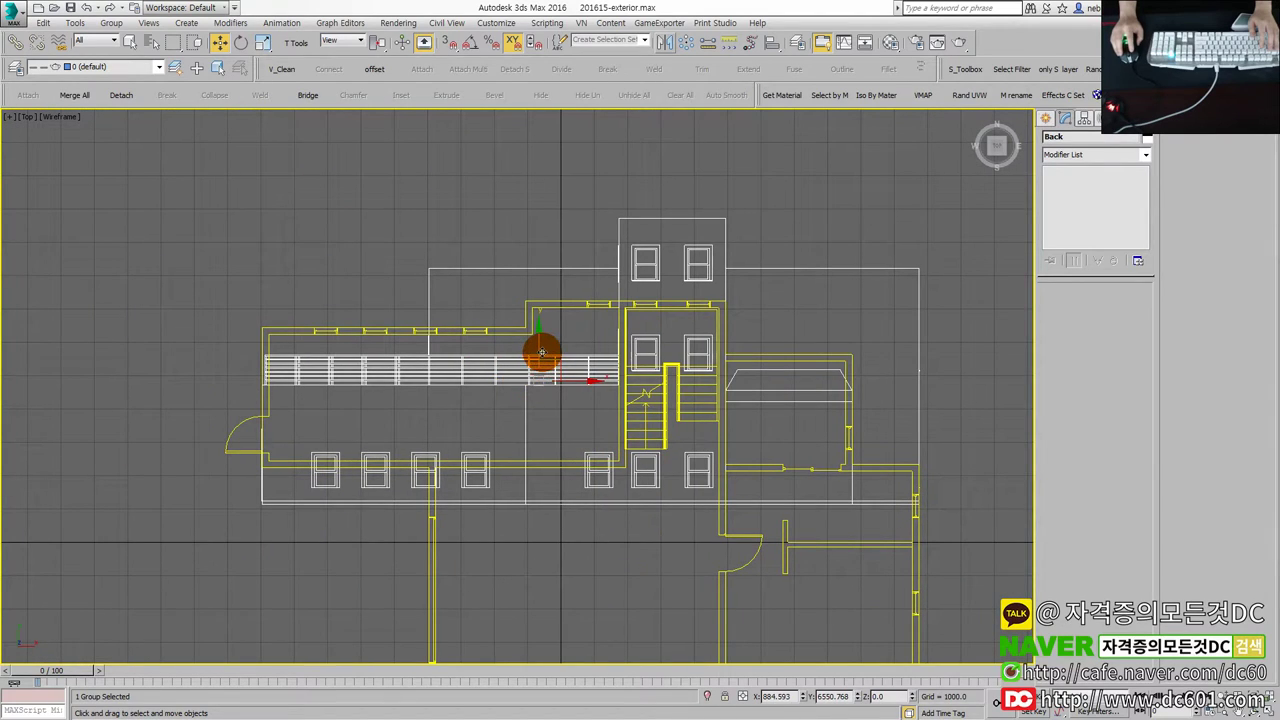
{"action": "mouse_move", "coordinate": [541, 352]}
{"action": "left_mouse_down"}
{"action": "mouse_move", "coordinate": [560, 234]}
{"action": "mouse_move", "coordinate": [531, 194]}
{"action": "left_mouse_up"}
{"action": "scroll", "coordinate": [480, 314], "scroll_direction": "up", "scroll_amount": 3}
{"action": "scroll", "coordinate": [475, 327], "scroll_direction": "up", "scroll_amount": 1}
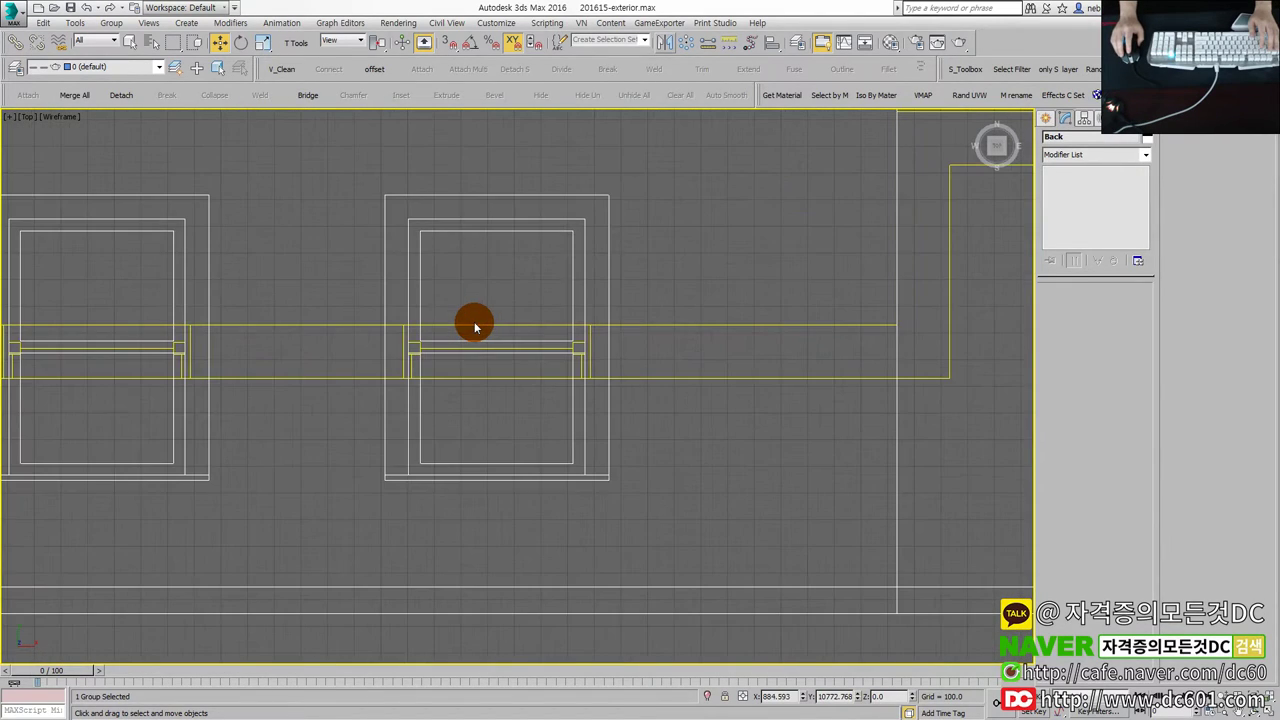
{"action": "scroll", "coordinate": [485, 323], "scroll_direction": "down", "scroll_amount": 2}
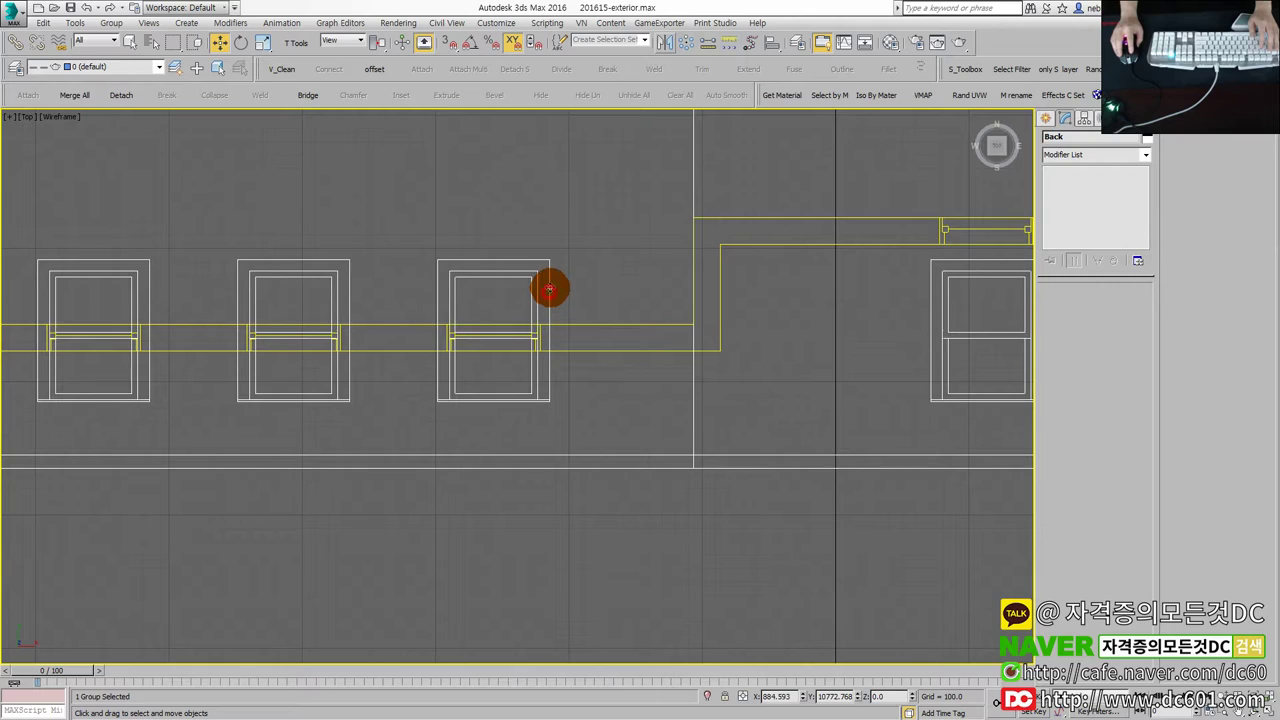
{"action": "left_click_drag", "start_coordinate": [549, 290], "coordinate": [549, 184]}
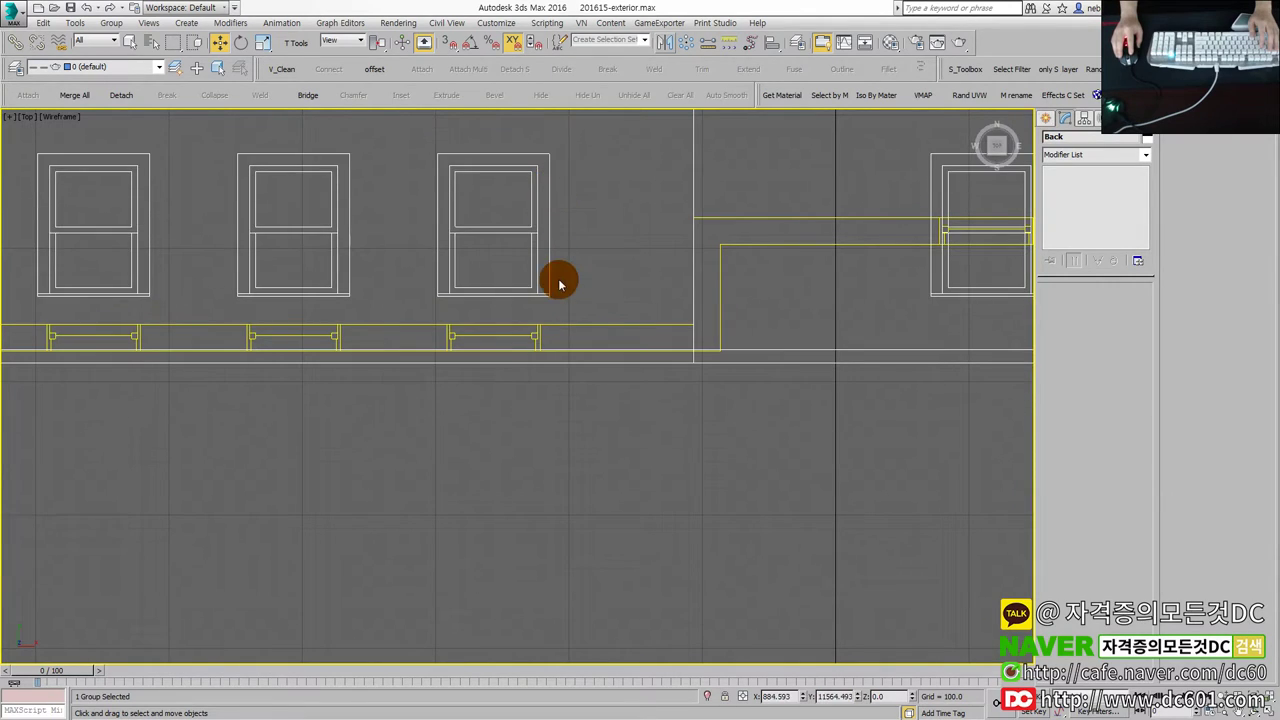
{"action": "scroll", "coordinate": [555, 290], "scroll_direction": "down", "scroll_amount": 2}
{"action": "scroll", "coordinate": [434, 434], "scroll_direction": "down", "scroll_amount": 2}
{"action": "scroll", "coordinate": [434, 434], "scroll_direction": "down", "scroll_amount": 1}
{"action": "scroll", "coordinate": [429, 434], "scroll_direction": "down", "scroll_amount": 2}
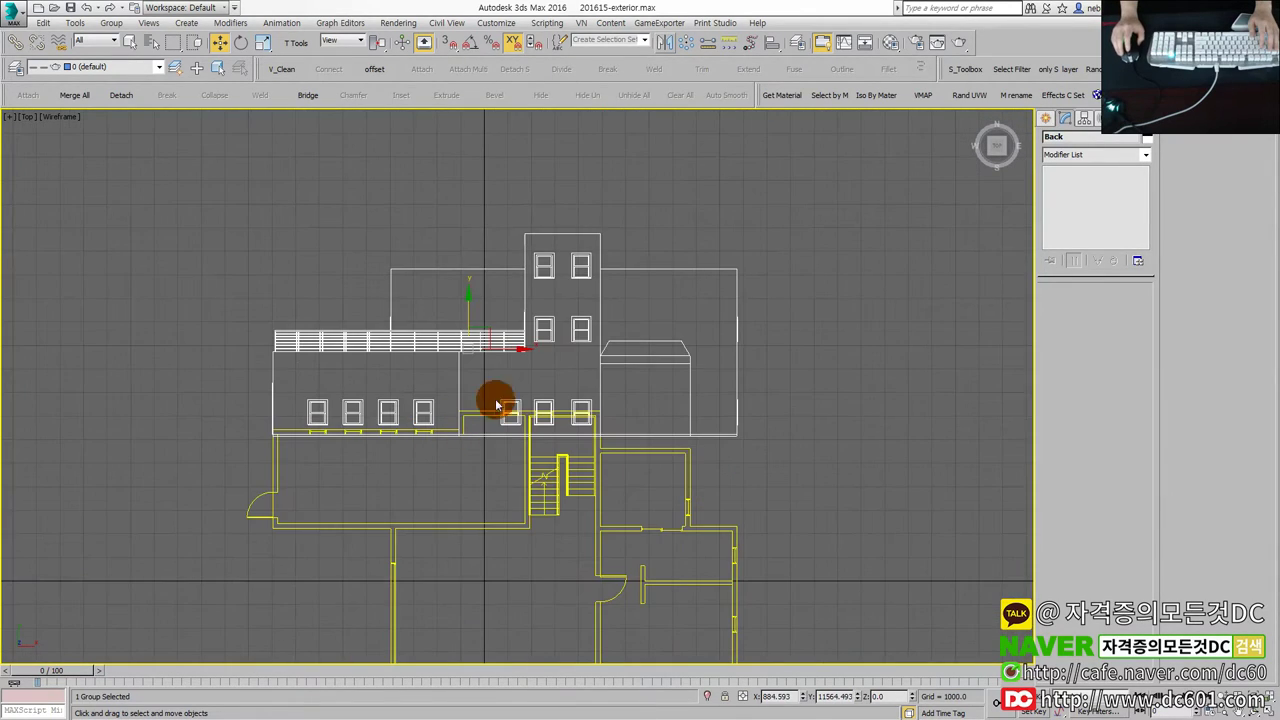
{"action": "mouse_move", "coordinate": [470, 310]}
{"action": "left_mouse_down"}
{"action": "mouse_move", "coordinate": [485, 270]}
{"action": "mouse_move", "coordinate": [476, 298]}
{"action": "left_mouse_up"}
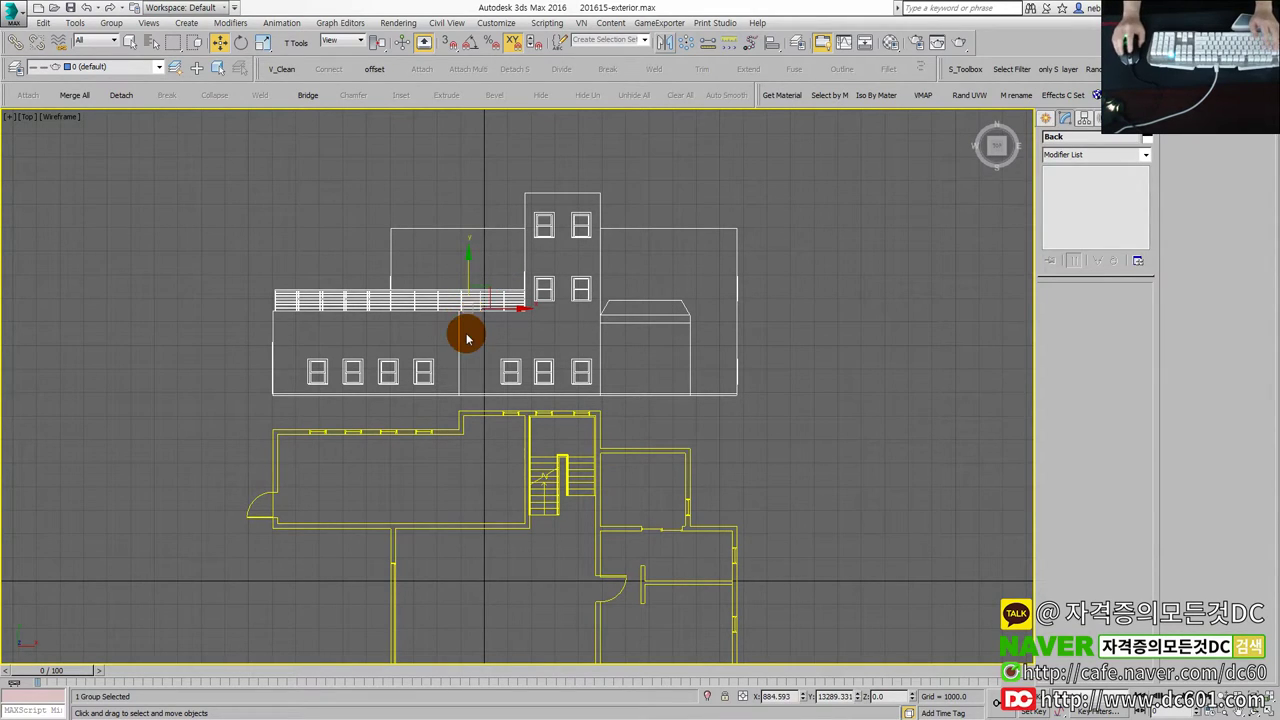
Rotate the Back elevation 90° about X to stand it upright, then deselect it.
{"action": "key", "text": "e"}
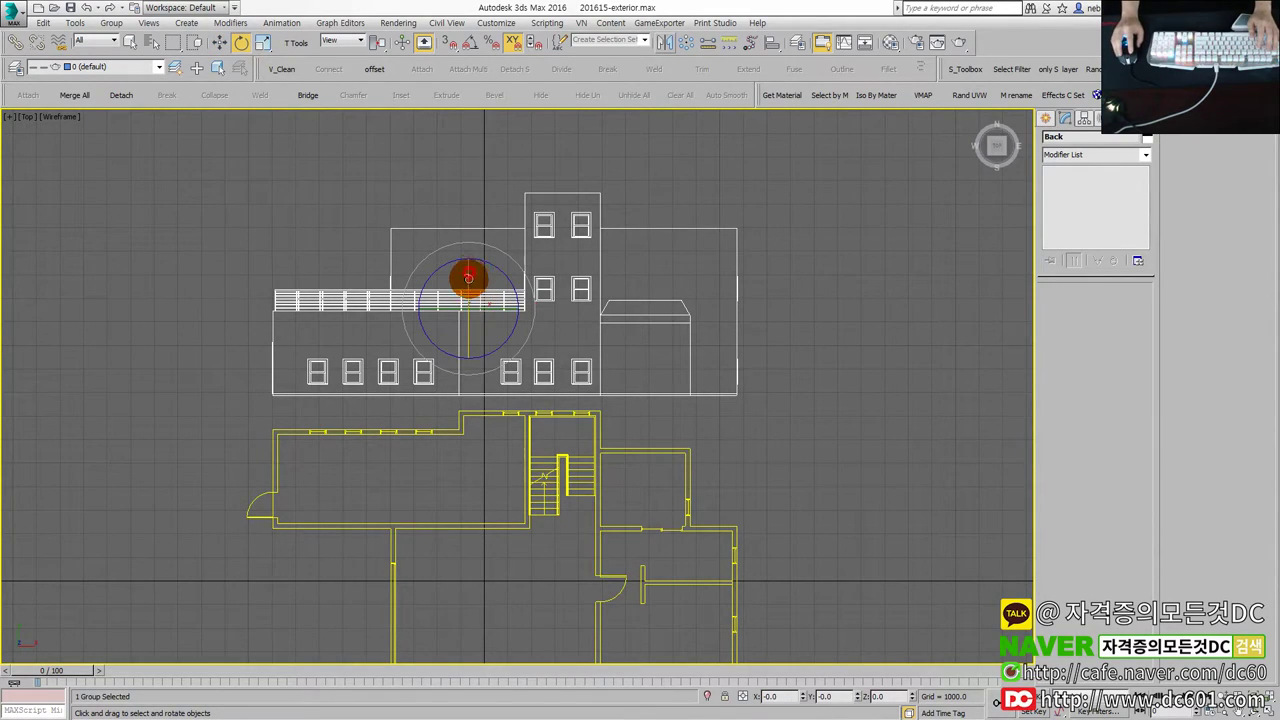
{"action": "mouse_move", "coordinate": [468, 277]}
{"action": "left_mouse_down"}
{"action": "mouse_move", "coordinate": [466, 363]}
{"action": "mouse_move", "coordinate": [480, 320]}
{"action": "mouse_move", "coordinate": [467, 277]}
{"action": "mouse_move", "coordinate": [469, 328]}
{"action": "left_mouse_up"}
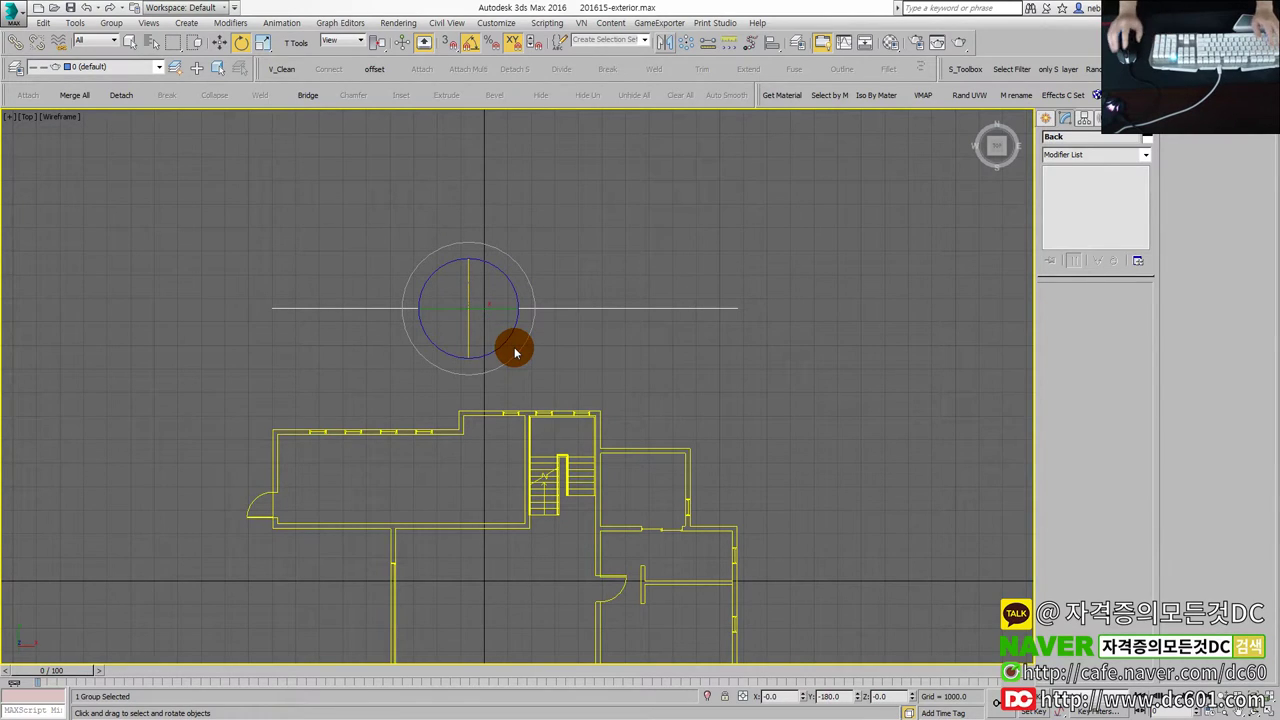
{"action": "key", "text": "w"}
{"action": "left_click_drag", "start_coordinate": [476, 275], "coordinate": [477, 271]}
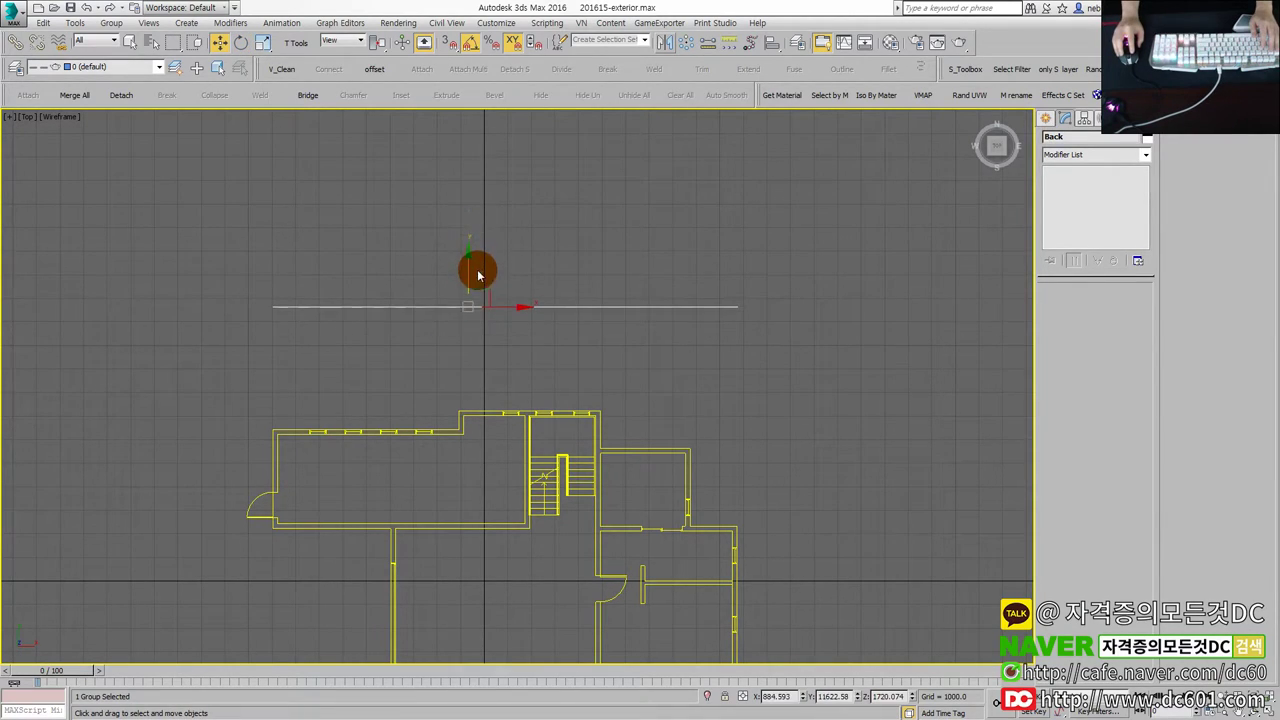
{"action": "left_click", "coordinate": [571, 364]}
{"action": "left_click", "coordinate": [468, 378]}
In the maximized Left view, snap the upright elevation's base down to the floor plan level.
{"action": "key", "text": "alt+w"}
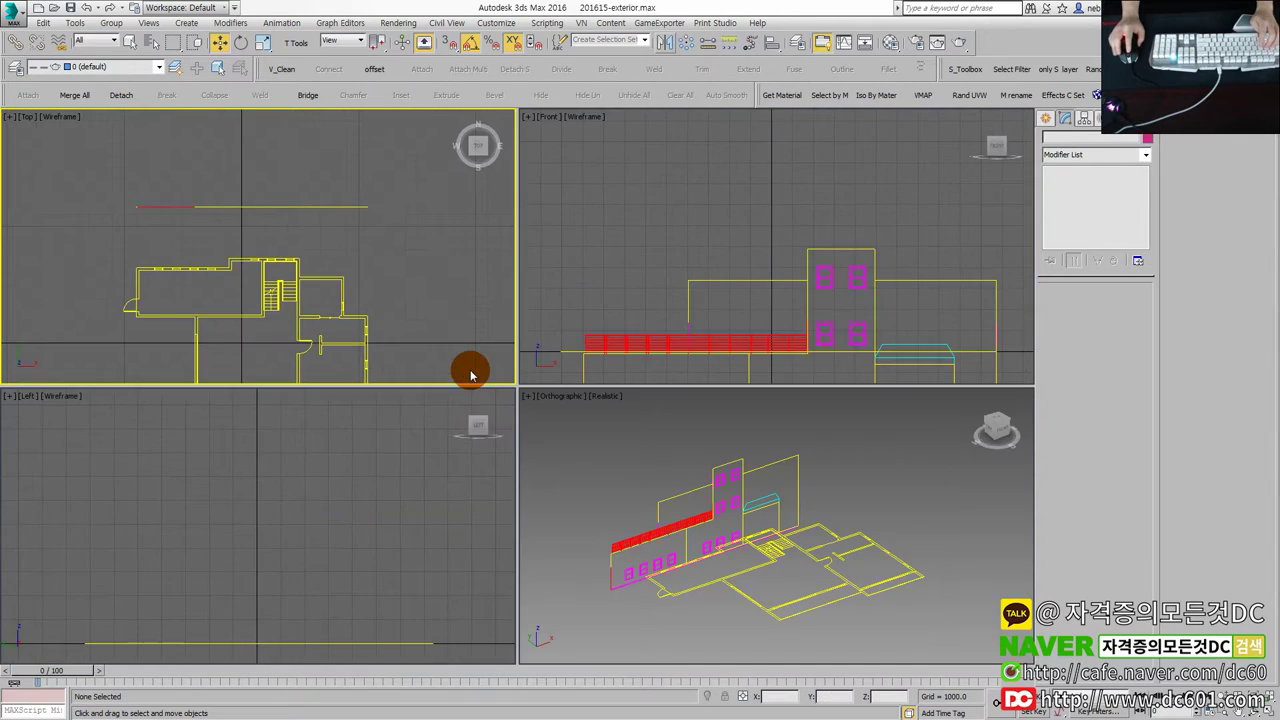
{"action": "scroll", "coordinate": [363, 525], "scroll_direction": "down", "scroll_amount": 2}
{"action": "scroll", "coordinate": [294, 486], "scroll_direction": "down", "scroll_amount": 1}
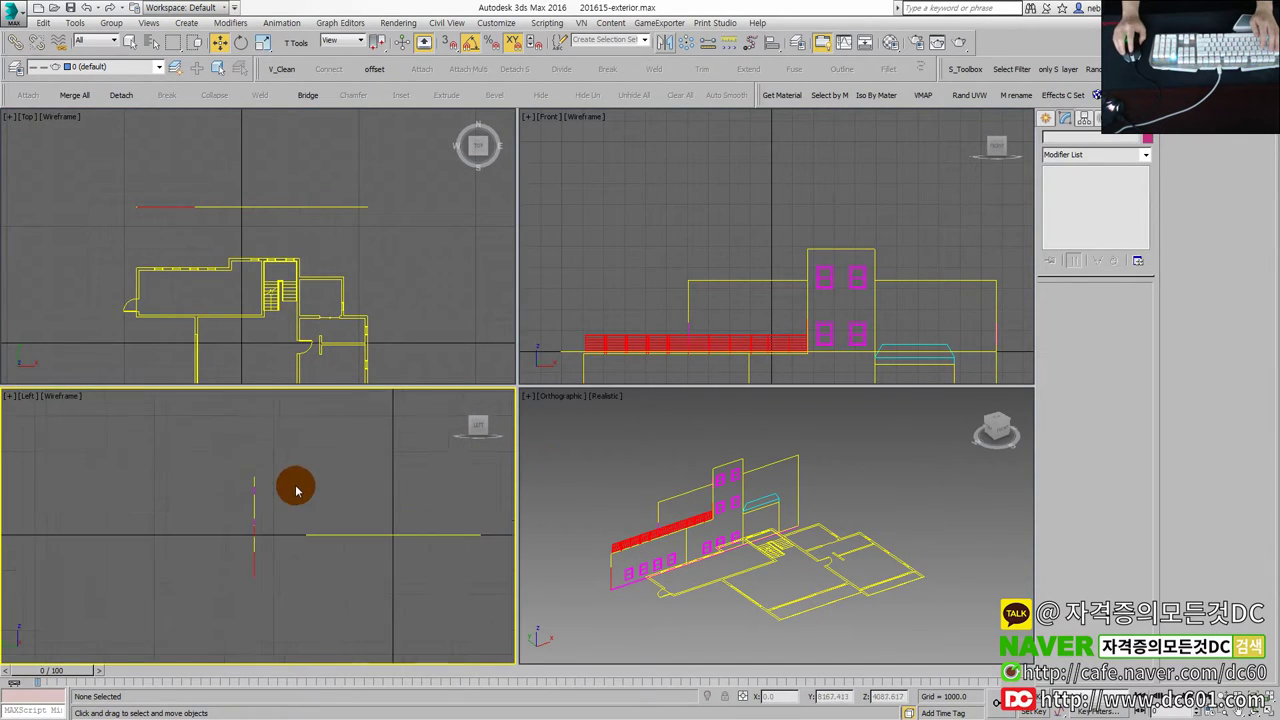
{"action": "left_click", "coordinate": [300, 500]}
{"action": "scroll", "coordinate": [273, 580], "scroll_direction": "up", "scroll_amount": 2}
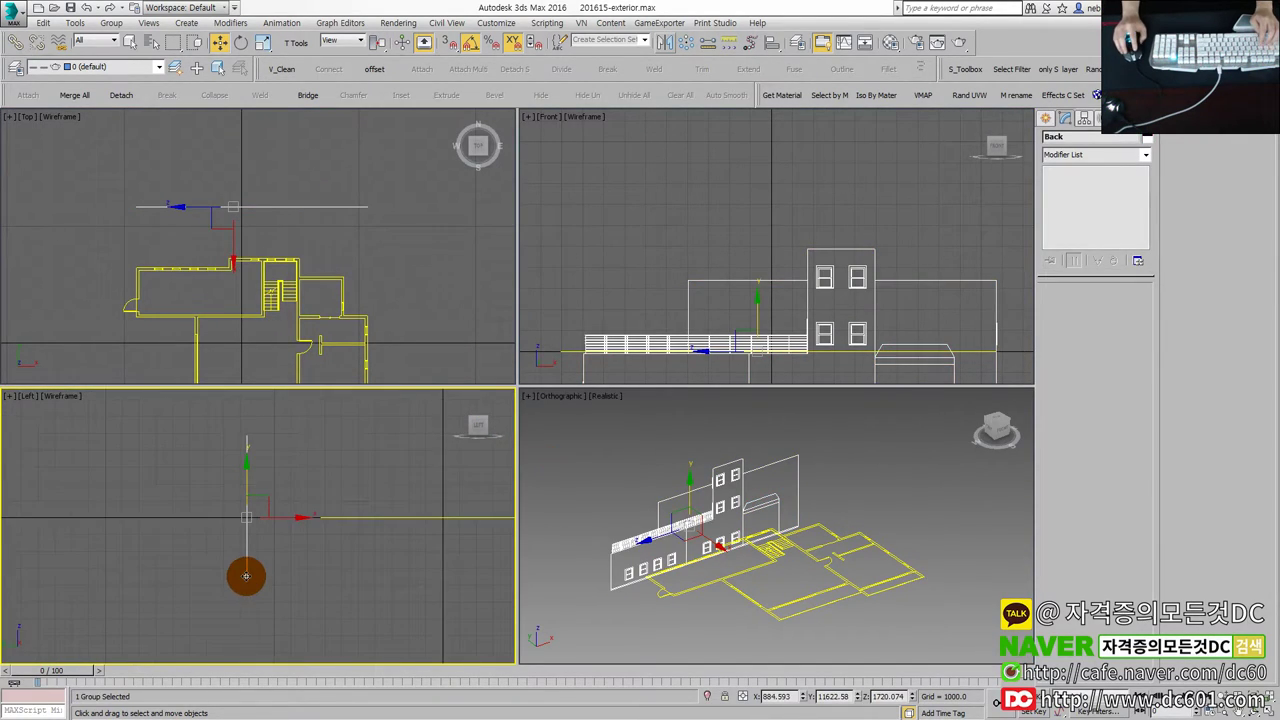
{"action": "key", "text": "alt+w"}
{"action": "middle_click_drag", "start_coordinate": [329, 583], "coordinate": [443, 557]}
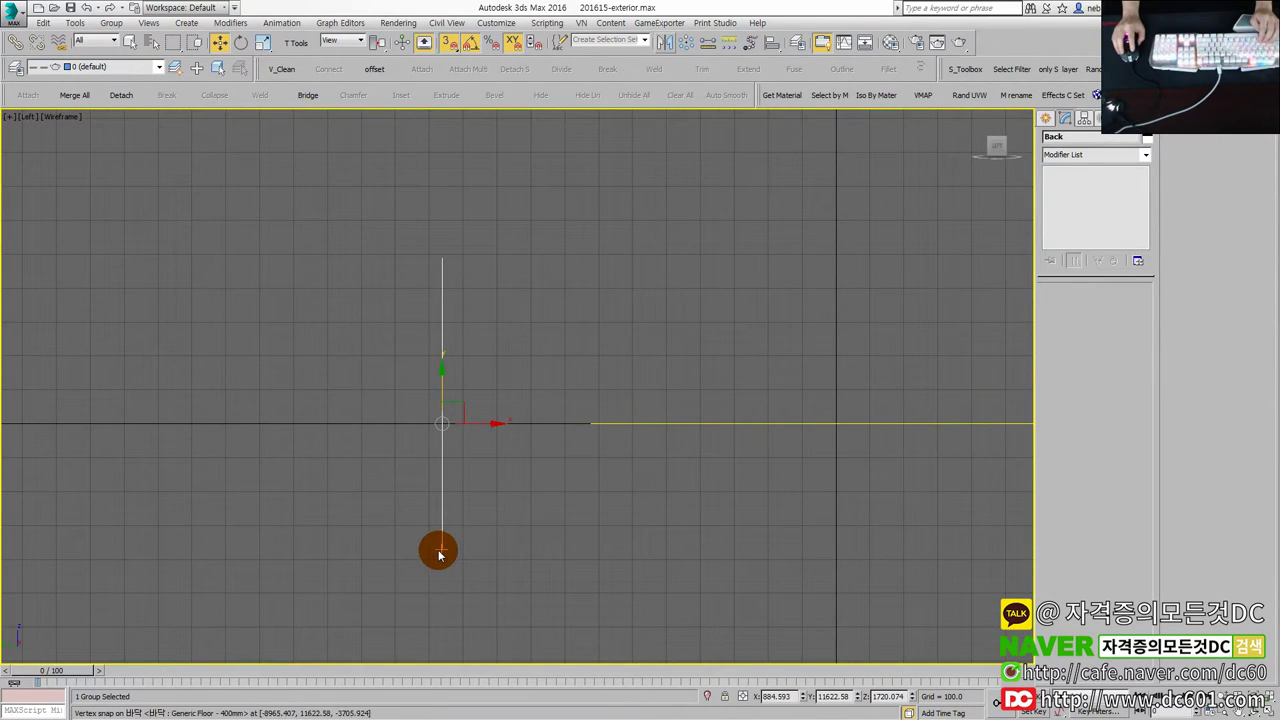
{"action": "left_click_drag", "start_coordinate": [441, 548], "coordinate": [443, 440]}
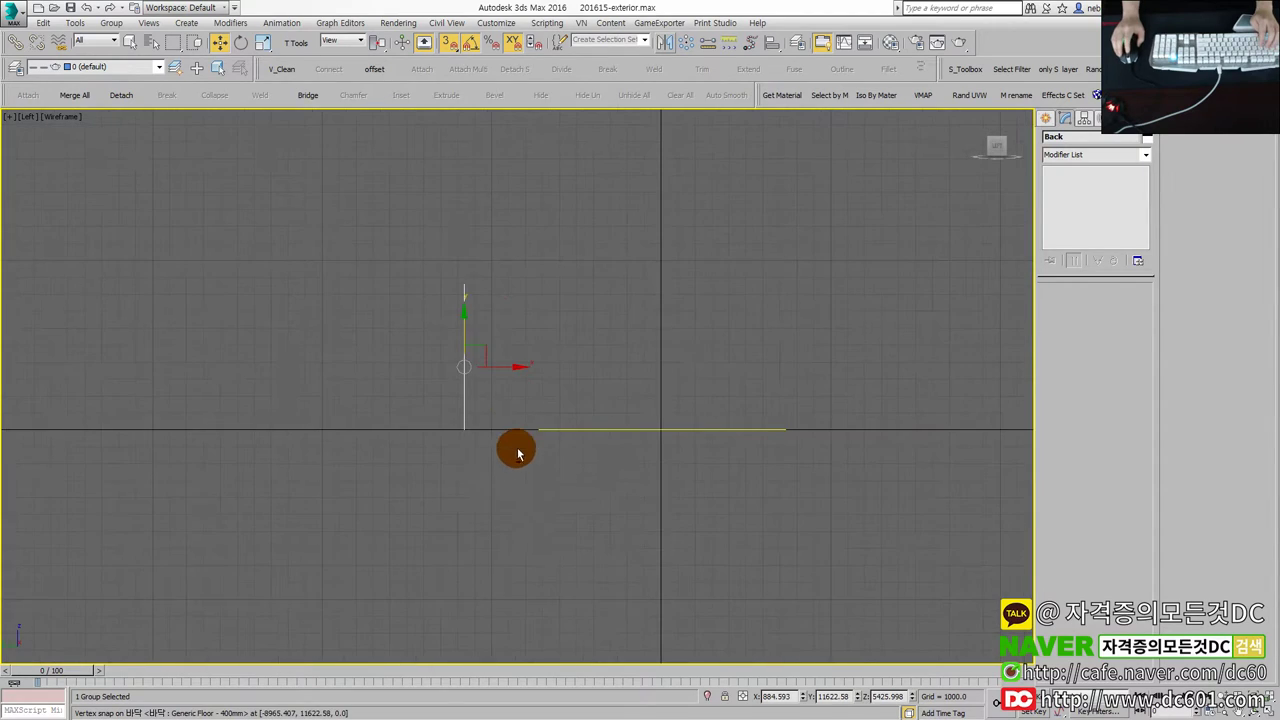
Check the elevation's placement behind the floor plan in the maximized Perspective view.
{"action": "key", "text": "alt+w"}
{"action": "middle_click", "coordinate": [634, 512]}
{"action": "key", "text": "alt+w"}
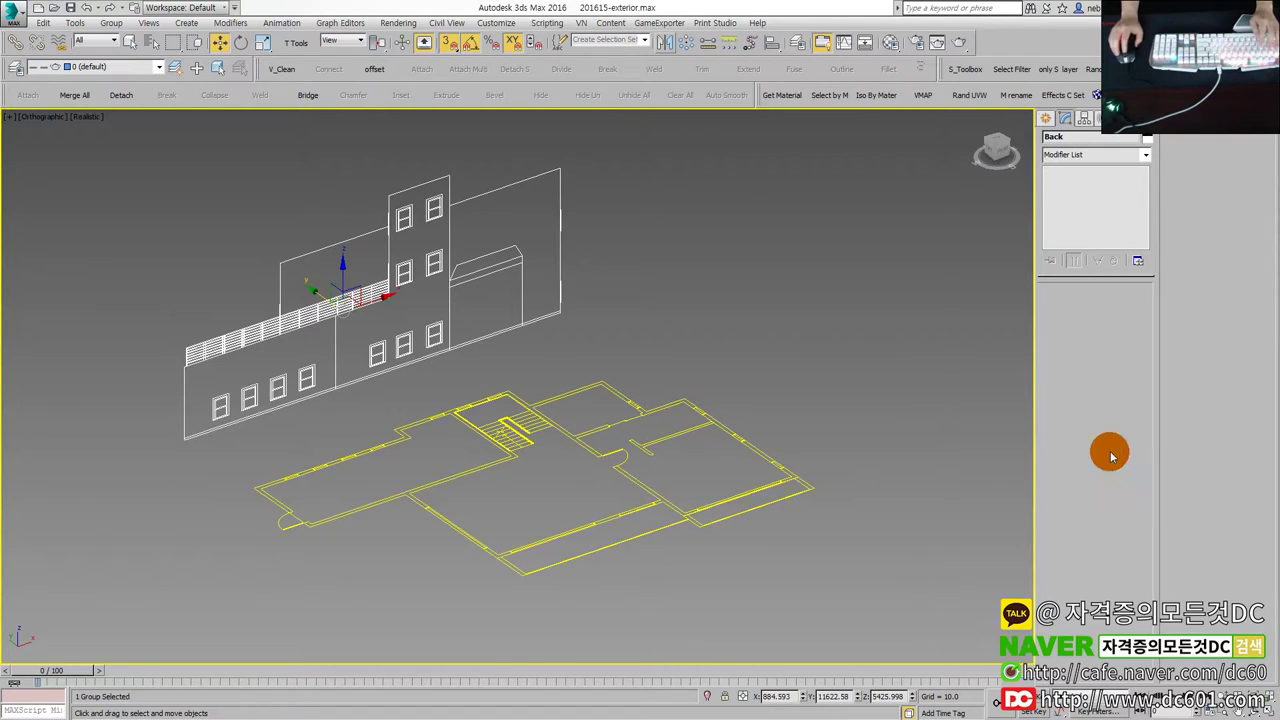
{"action": "left_click", "coordinate": [714, 378]}
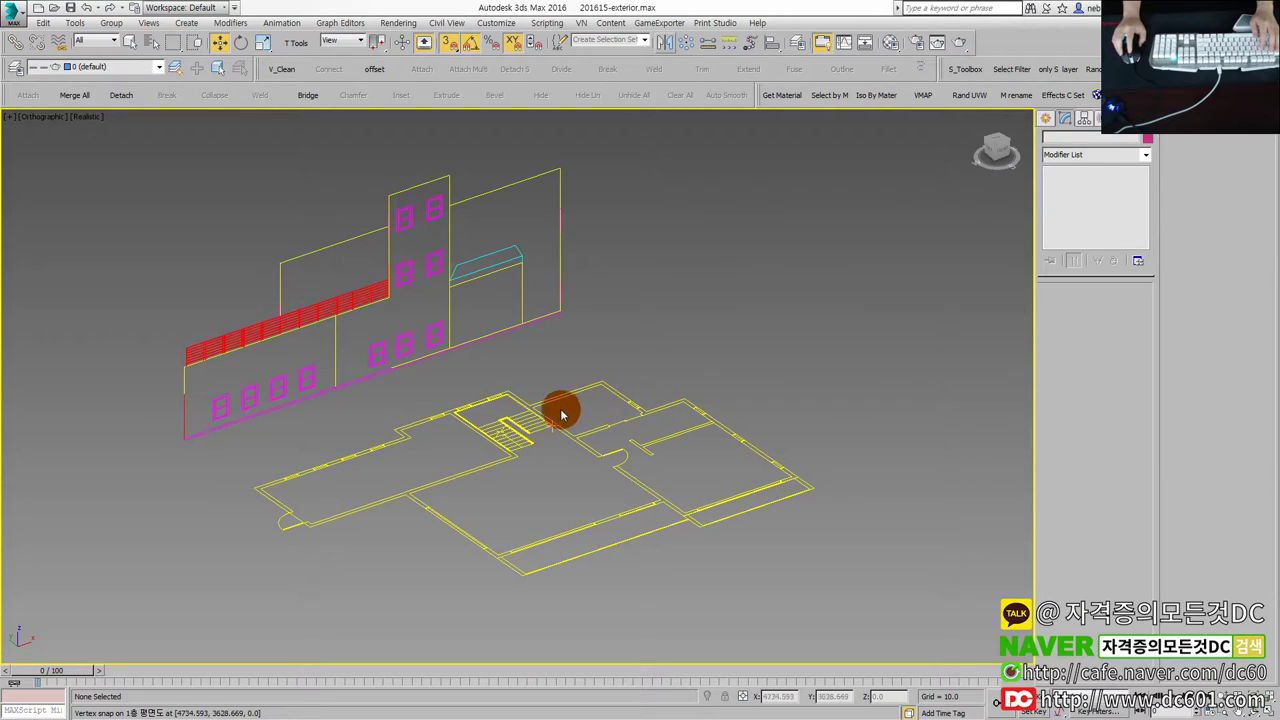
{"action": "middle_click_drag", "start_coordinate": [561, 414], "coordinate": [568, 403]}
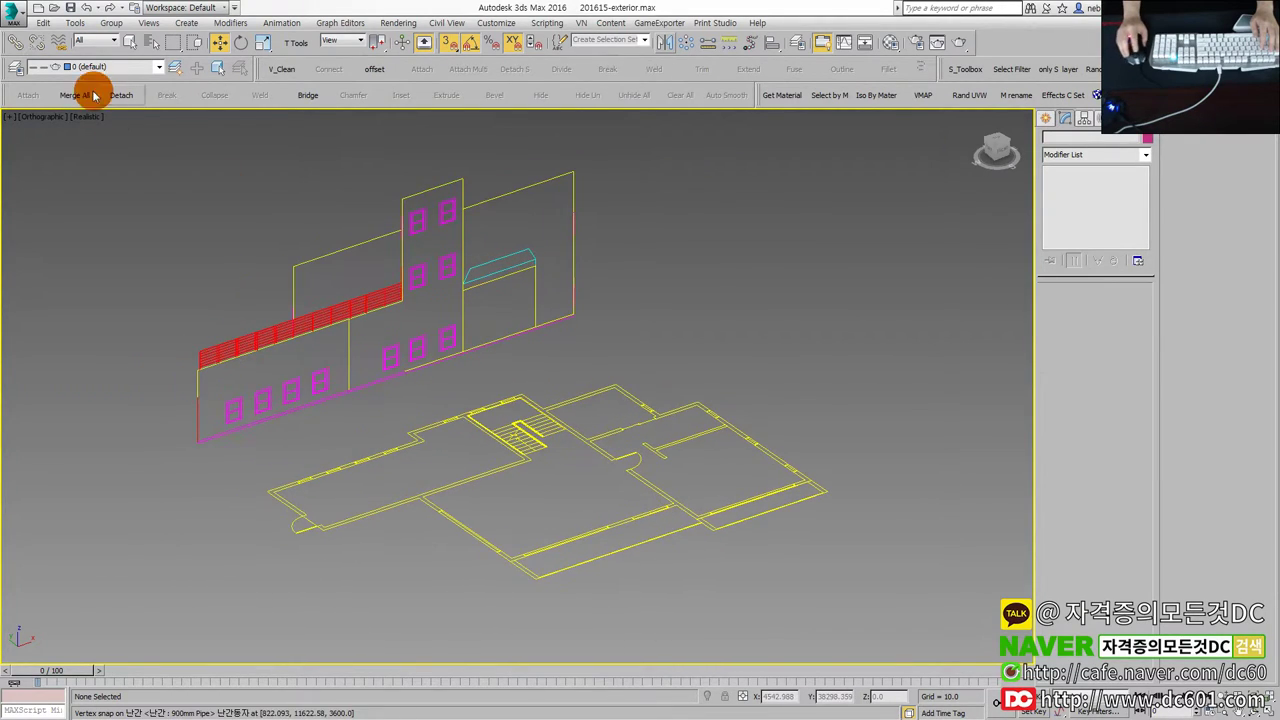
Begin importing 정면도.dwg, then cancel out of the import options.
{"action": "left_click", "coordinate": [16, 14]}
{"action": "left_click", "coordinate": [52, 190]}
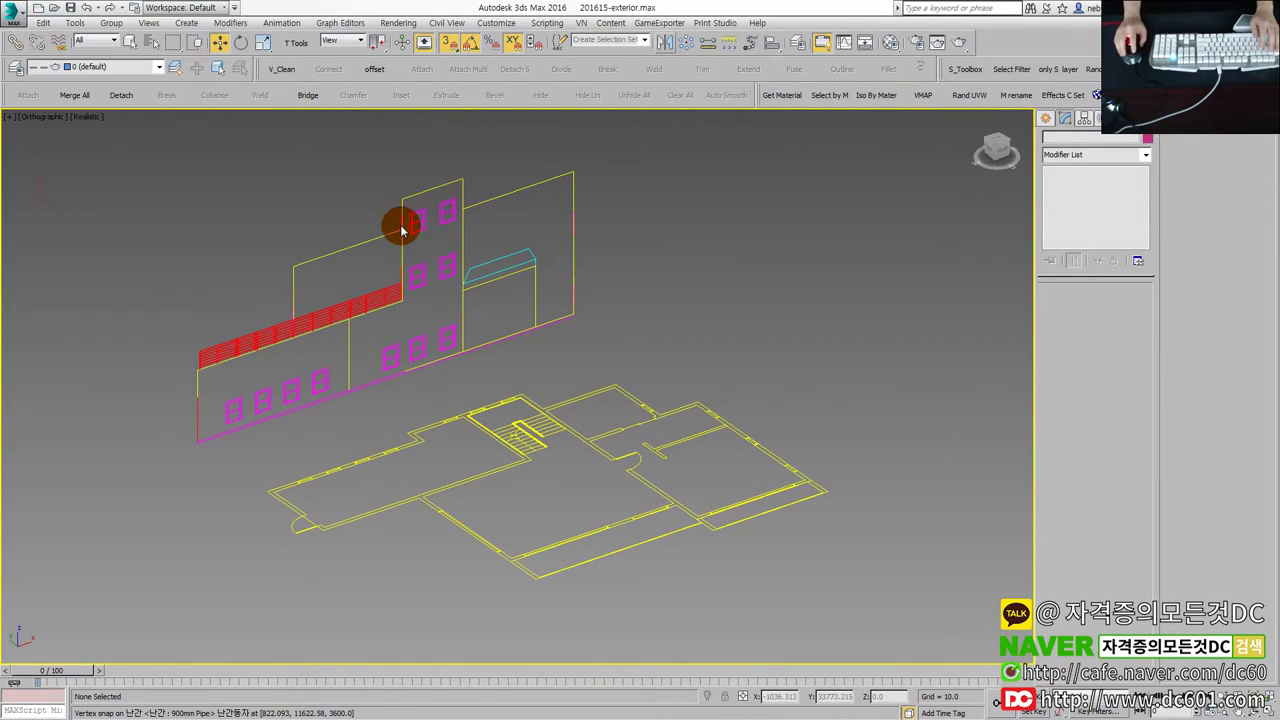
{"action": "left_click", "coordinate": [146, 190]}
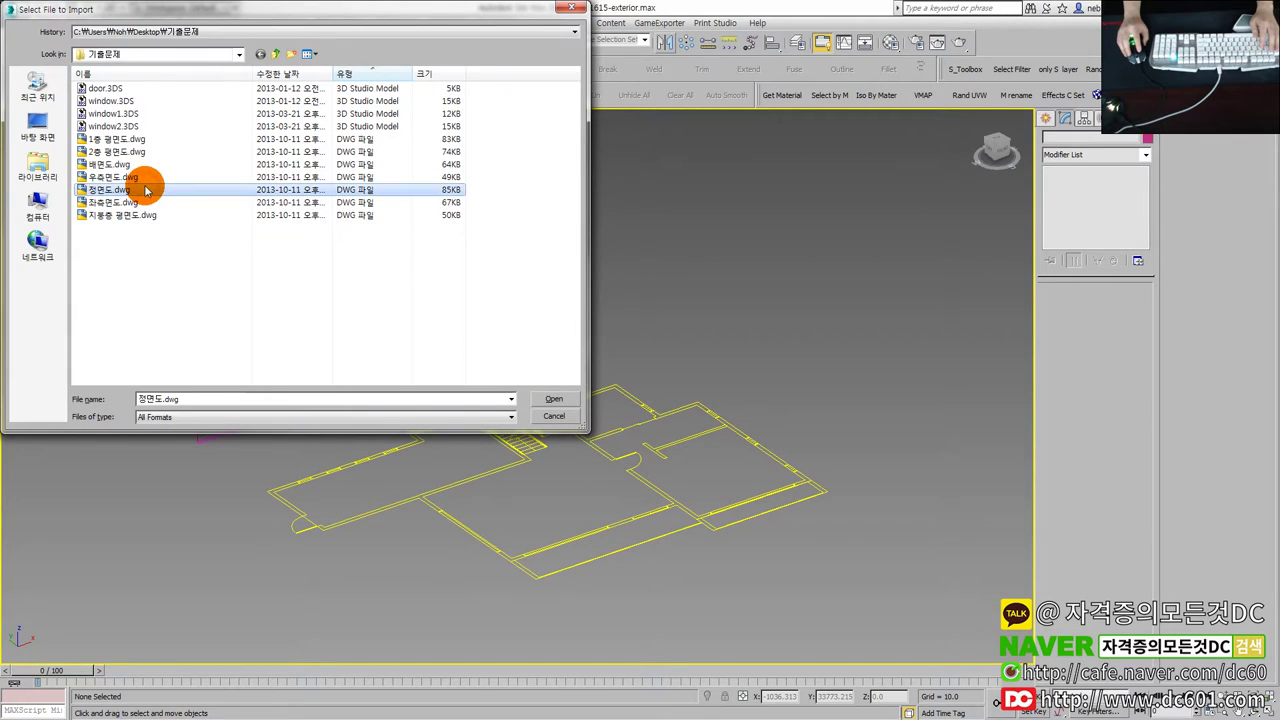
{"action": "double_click", "coordinate": [144, 190]}
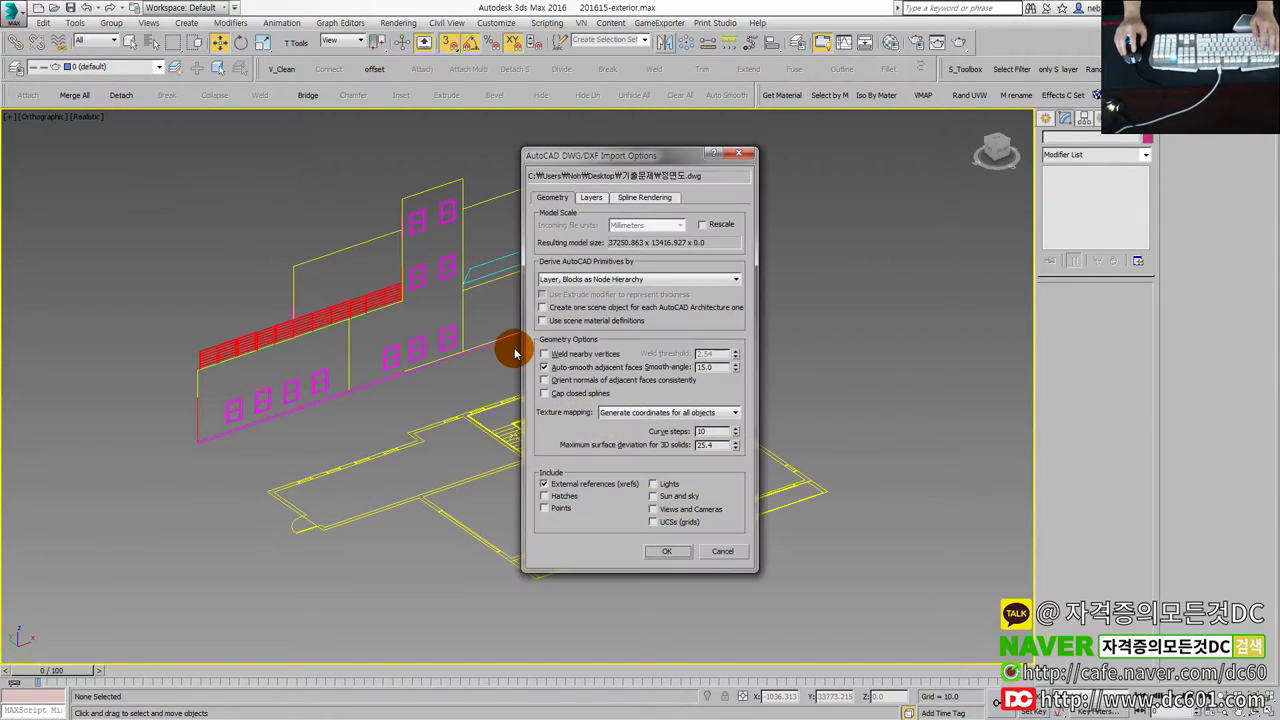
{"action": "left_click", "coordinate": [560, 285]}
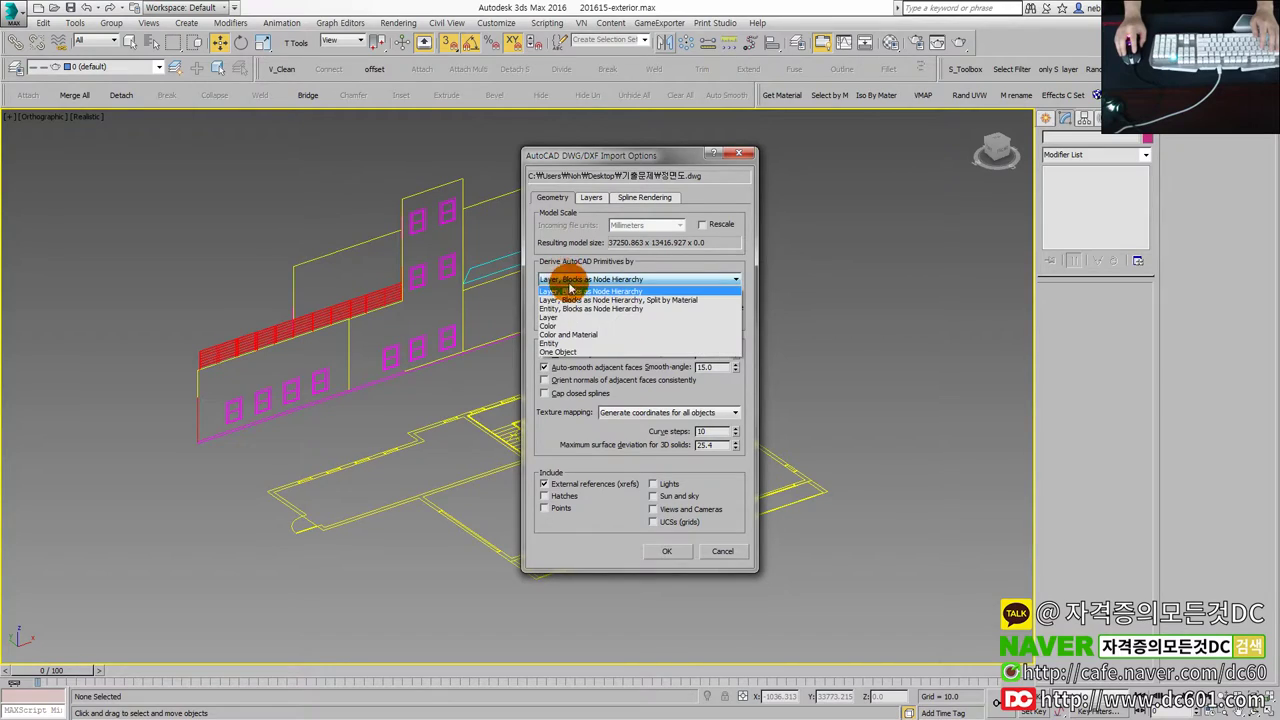
{"action": "left_click", "coordinate": [568, 292]}
{"action": "left_click", "coordinate": [670, 555]}
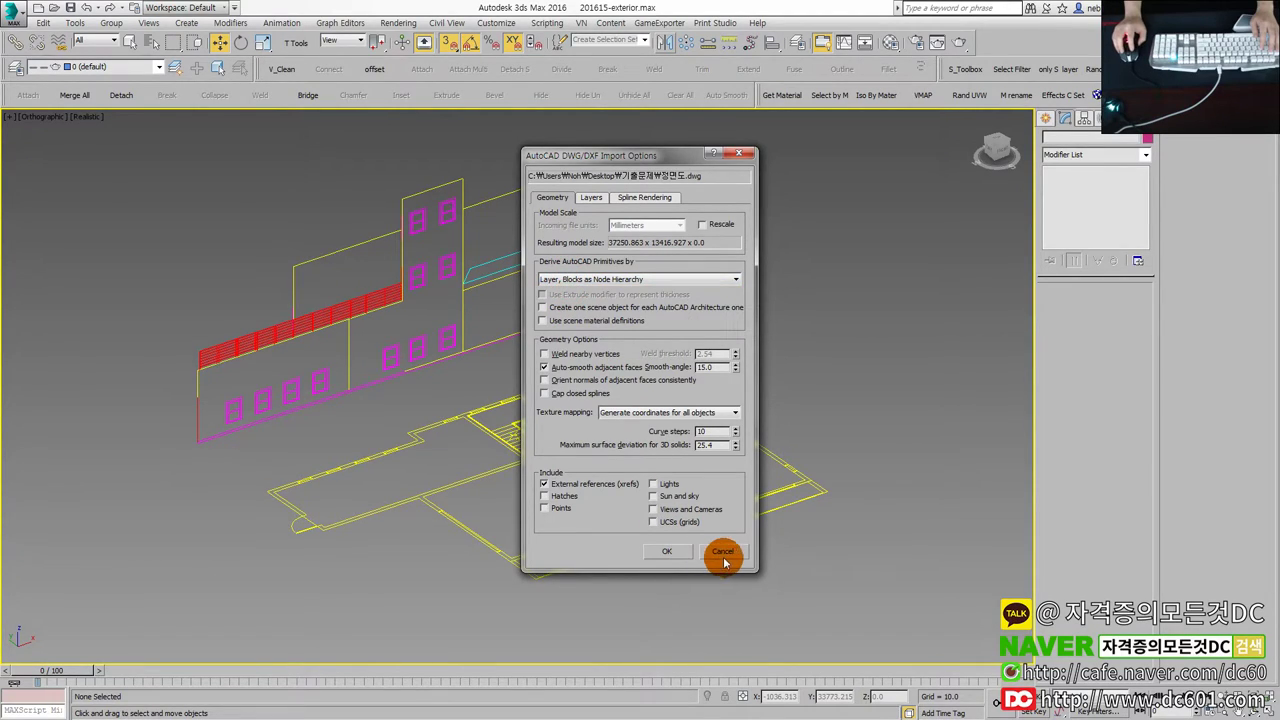
{"action": "left_click", "coordinate": [724, 553]}
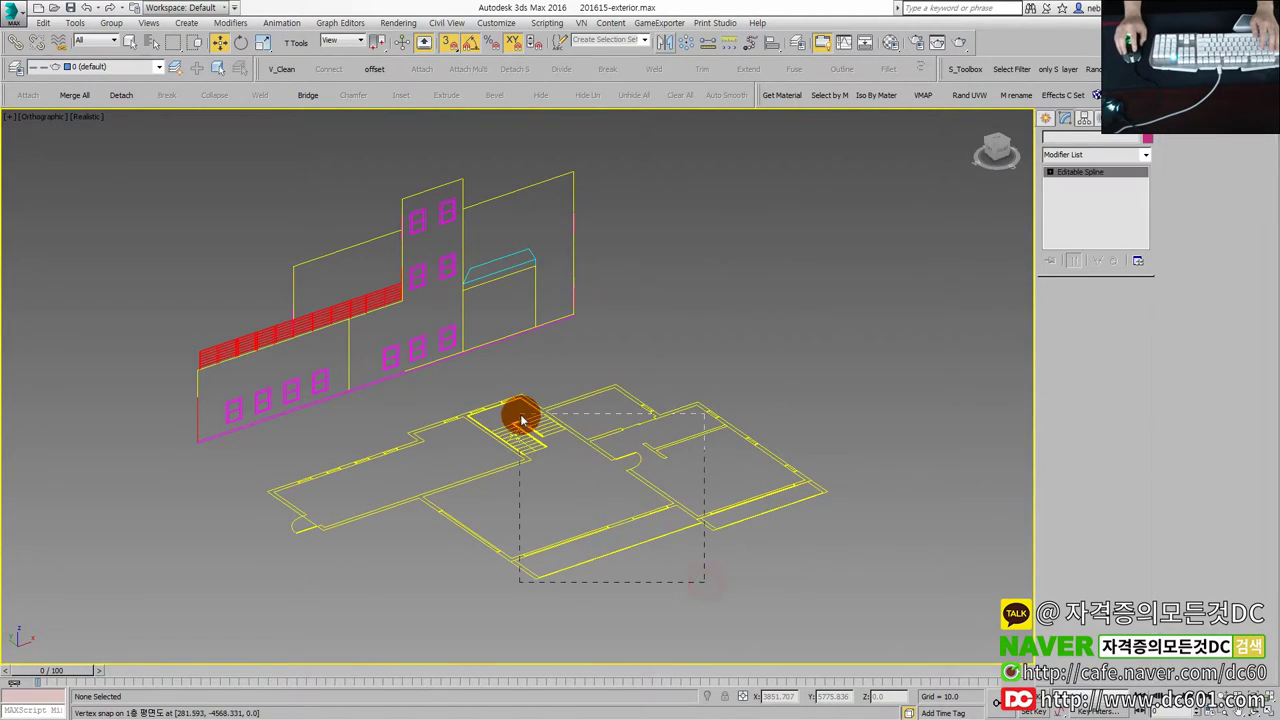
Freeze the first-floor plan so it can't be selected.
{"action": "left_click", "coordinate": [524, 428]}
{"action": "right_click", "coordinate": [524, 428]}
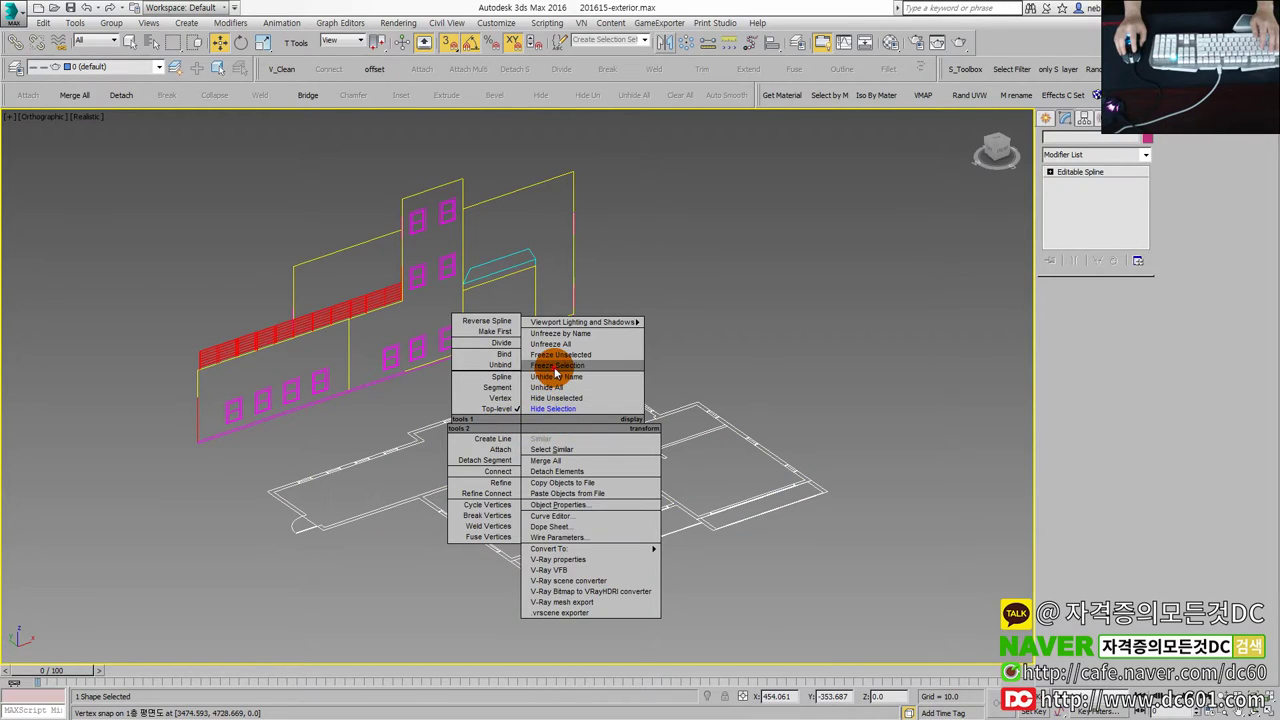
{"action": "left_click", "coordinate": [535, 375]}
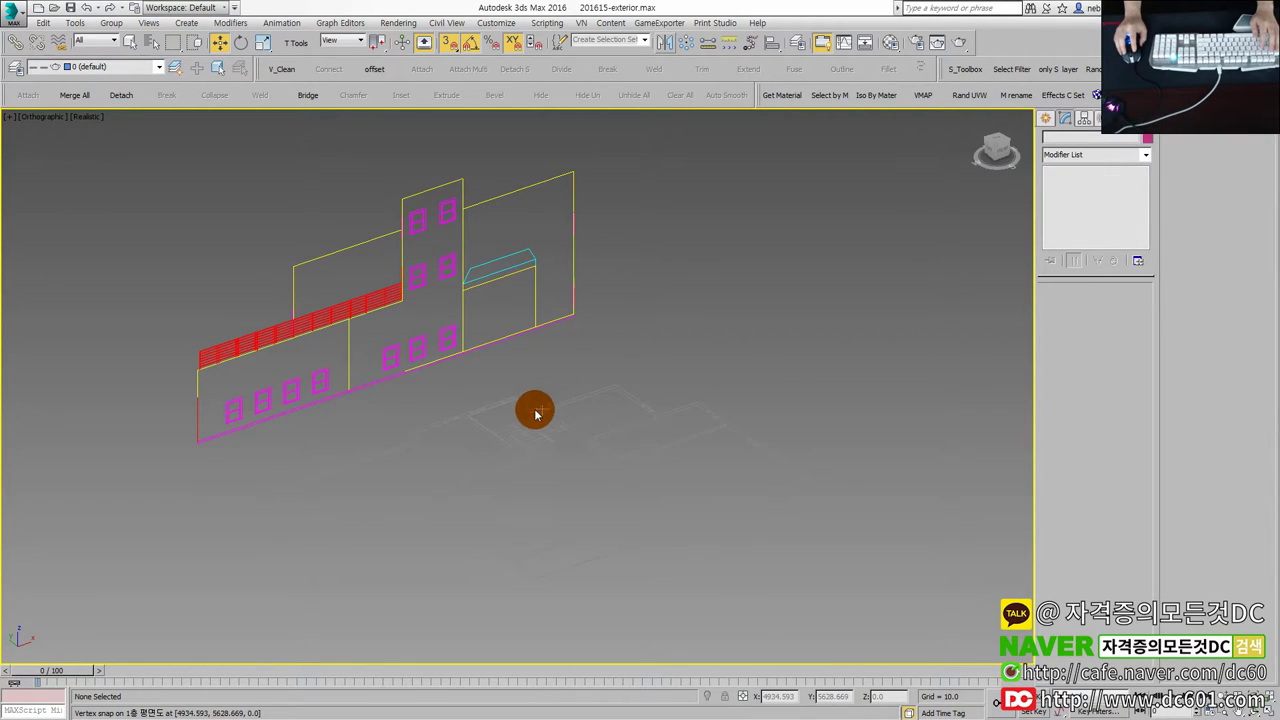
Import 정면도.dwg with the default AutoCAD DWG/DXF import options.
{"action": "left_click", "coordinate": [12, 24]}
{"action": "left_click", "coordinate": [63, 200]}
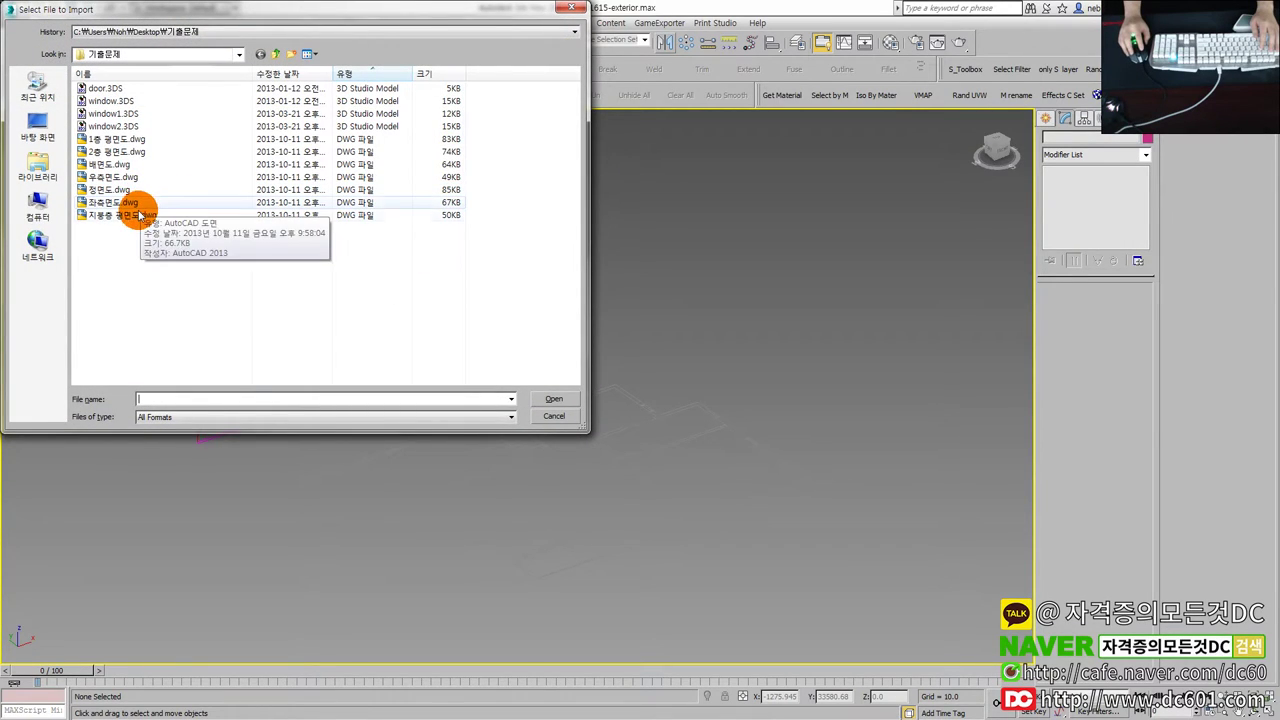
{"action": "double_click", "coordinate": [142, 192]}
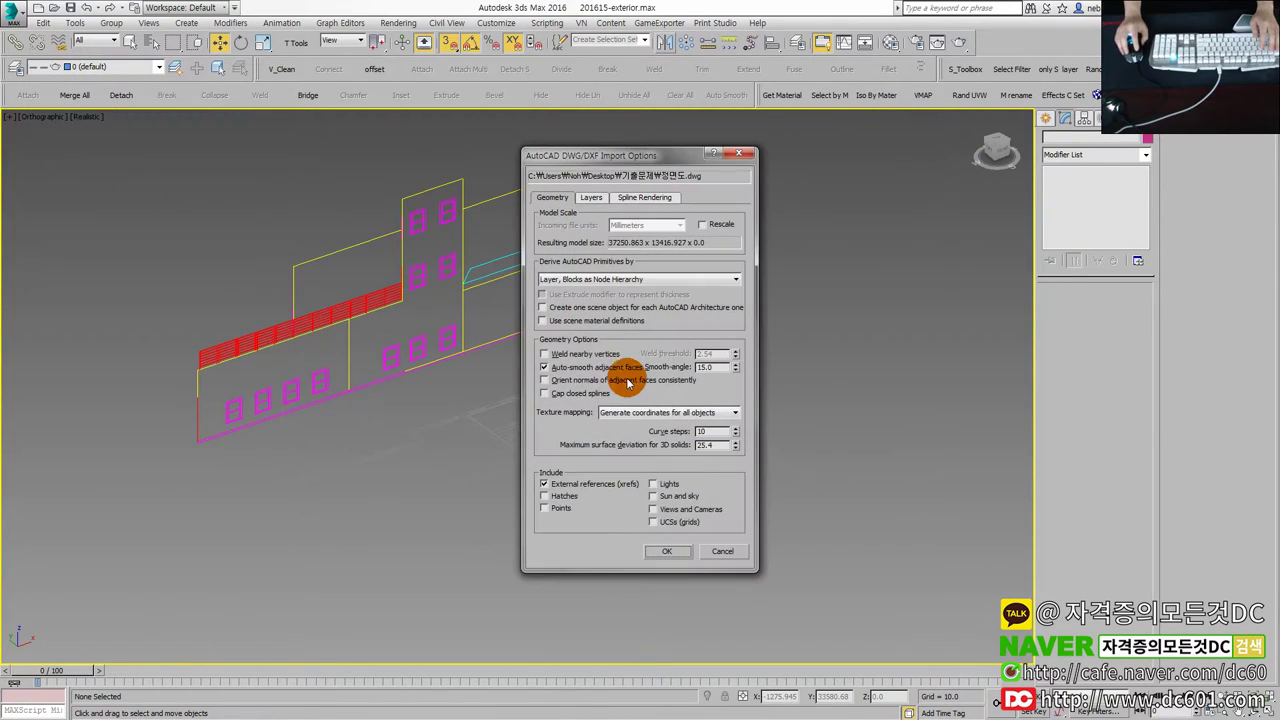
{"action": "left_click", "coordinate": [668, 551]}
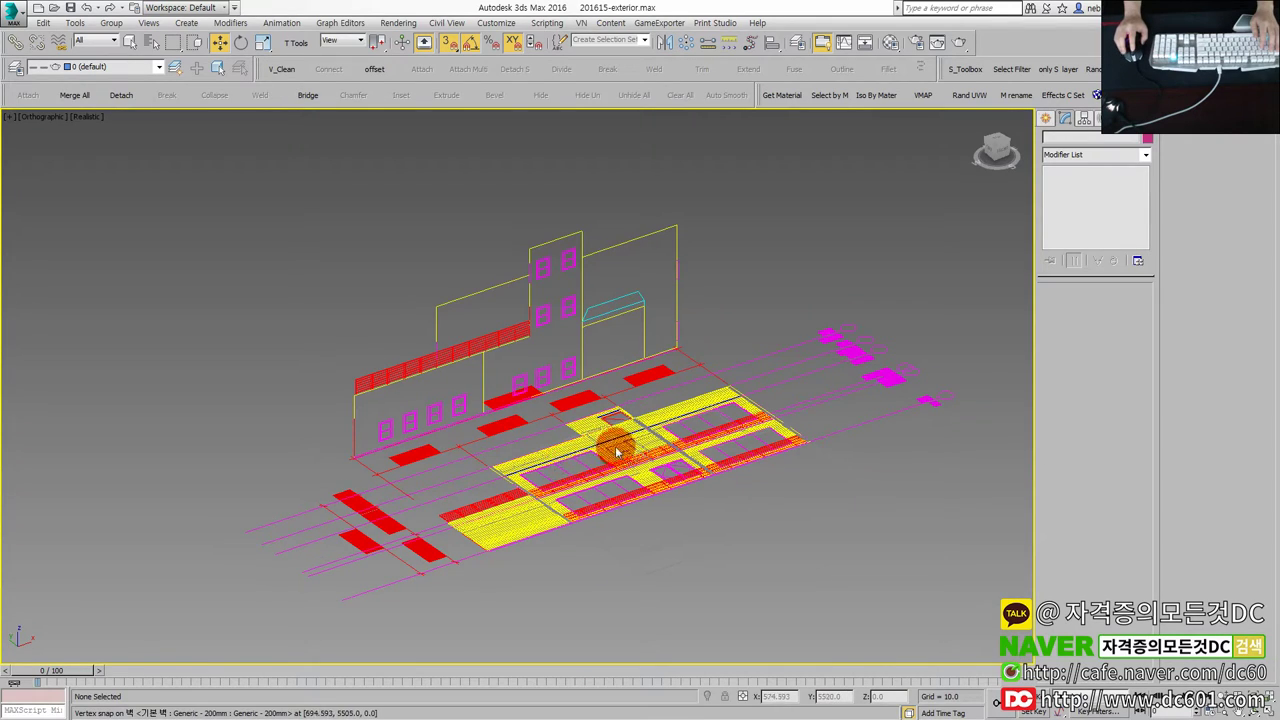
In a single Top view, move the whole imported front elevation below the floor plan.
{"action": "key", "text": "alt+w"}
{"action": "key", "text": "alt+w"}
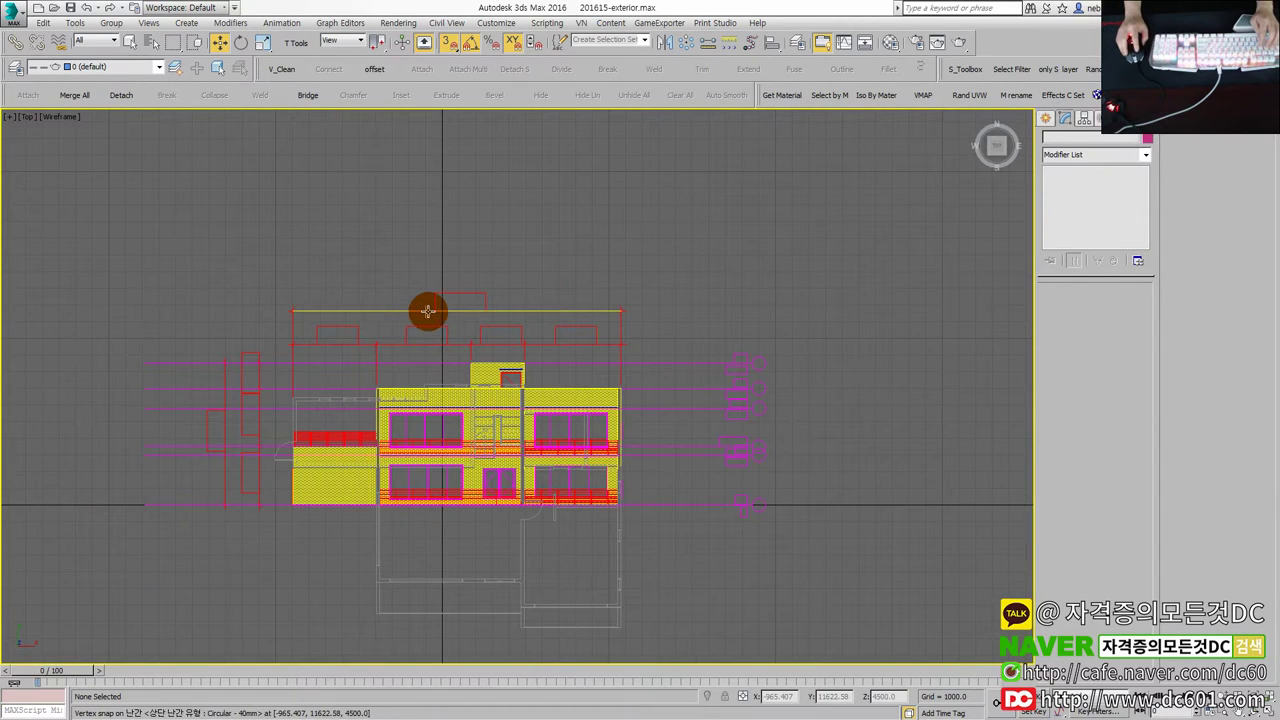
{"action": "left_click", "coordinate": [426, 310]}
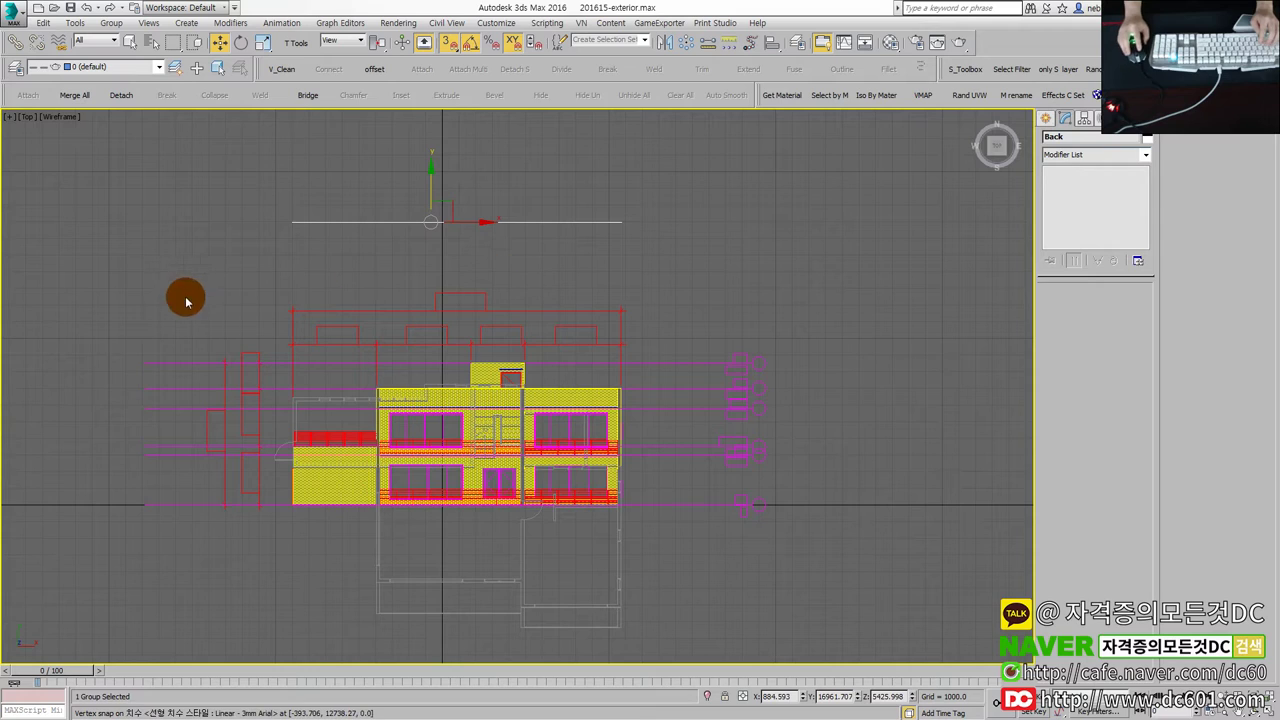
{"action": "left_click_drag", "start_coordinate": [118, 276], "coordinate": [1010, 588]}
{"action": "scroll", "coordinate": [577, 480], "scroll_direction": "down", "scroll_amount": 2}
{"action": "middle_click_drag", "start_coordinate": [577, 480], "coordinate": [506, 371]}
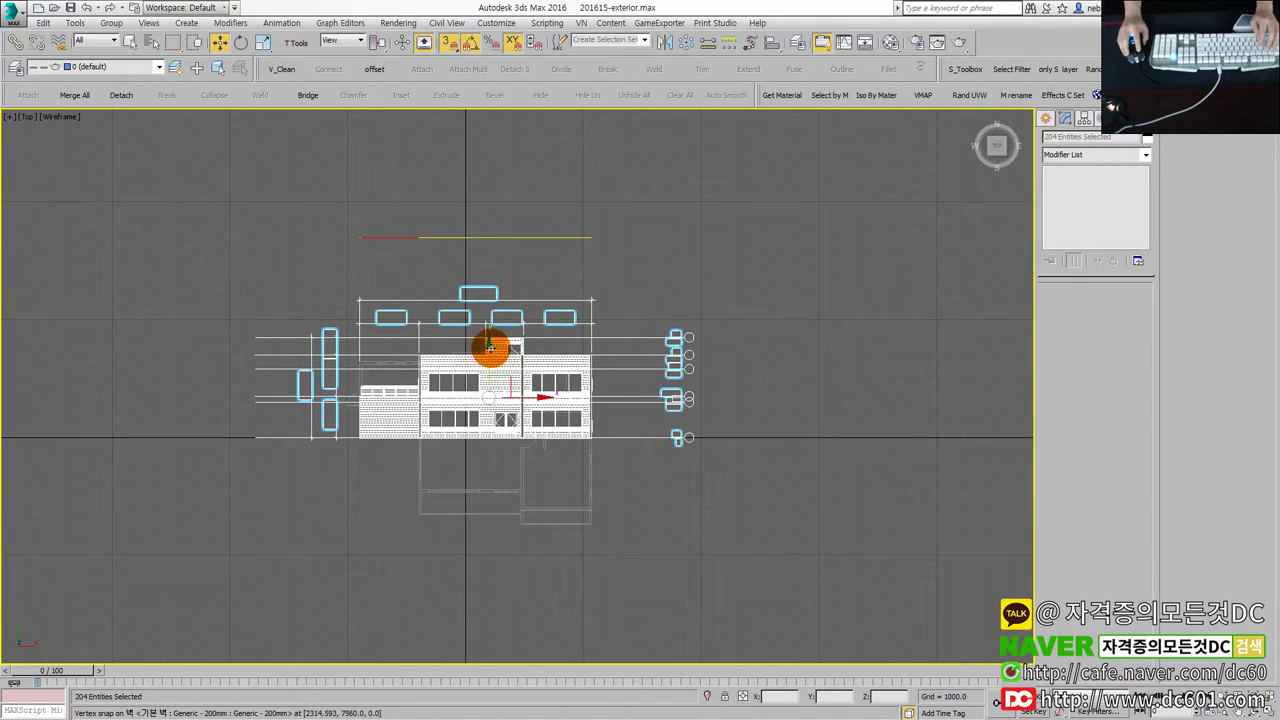
{"action": "left_click_drag", "start_coordinate": [490, 347], "coordinate": [525, 568]}
{"action": "middle_click_drag", "start_coordinate": [525, 568], "coordinate": [547, 350]}
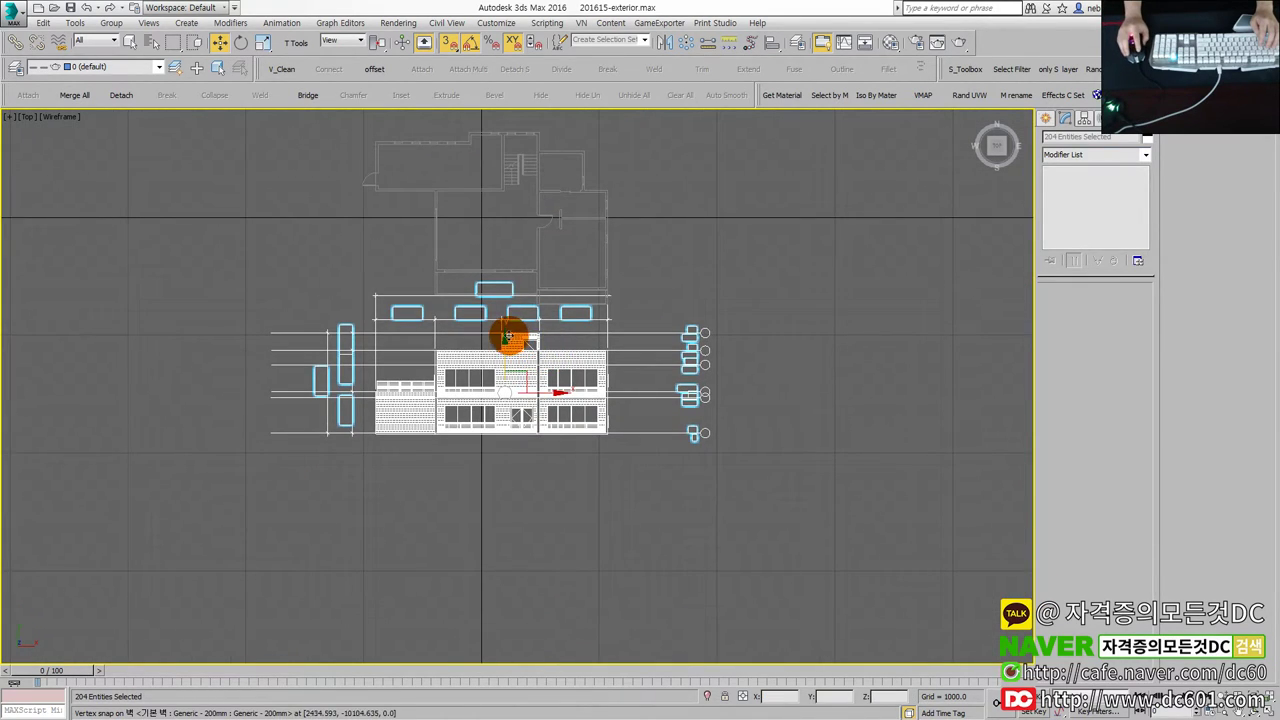
{"action": "left_click_drag", "start_coordinate": [507, 338], "coordinate": [500, 440]}
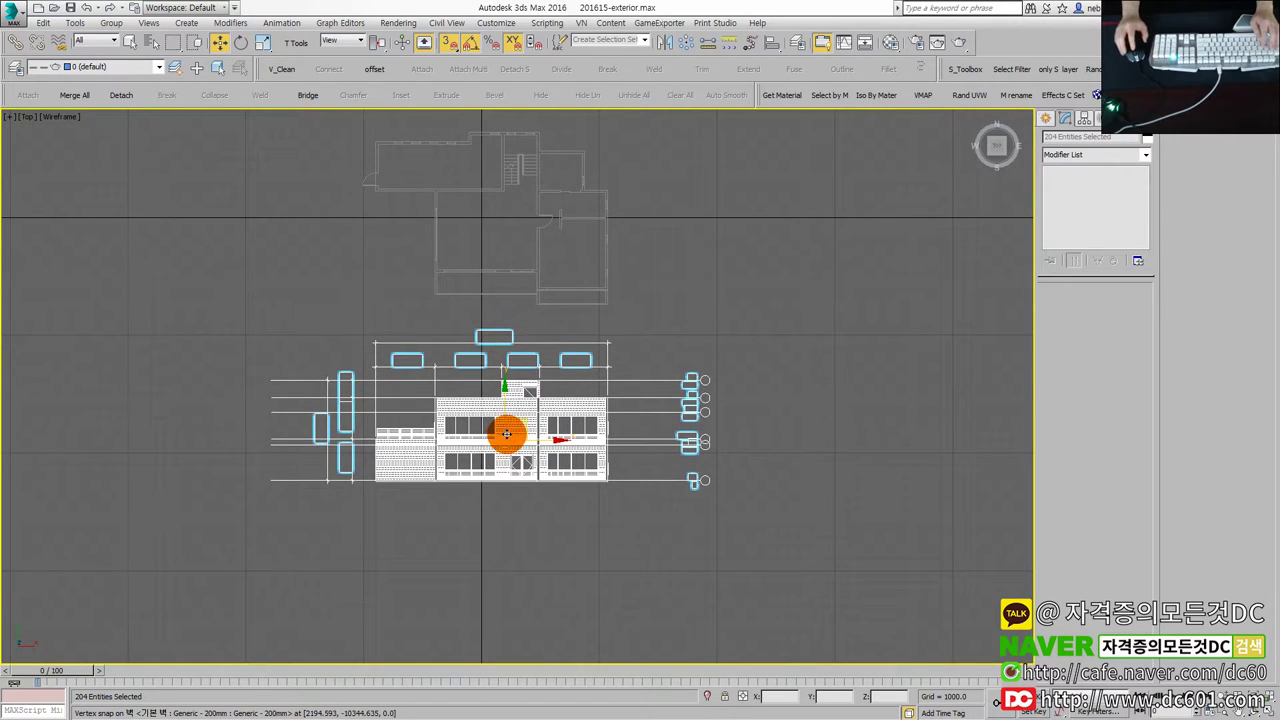
{"action": "scroll", "coordinate": [507, 434], "scroll_direction": "up", "scroll_amount": 2}
Delete the front elevation's top, right and left dimension lines.
{"action": "left_click_drag", "start_coordinate": [712, 300], "coordinate": [556, 410]}
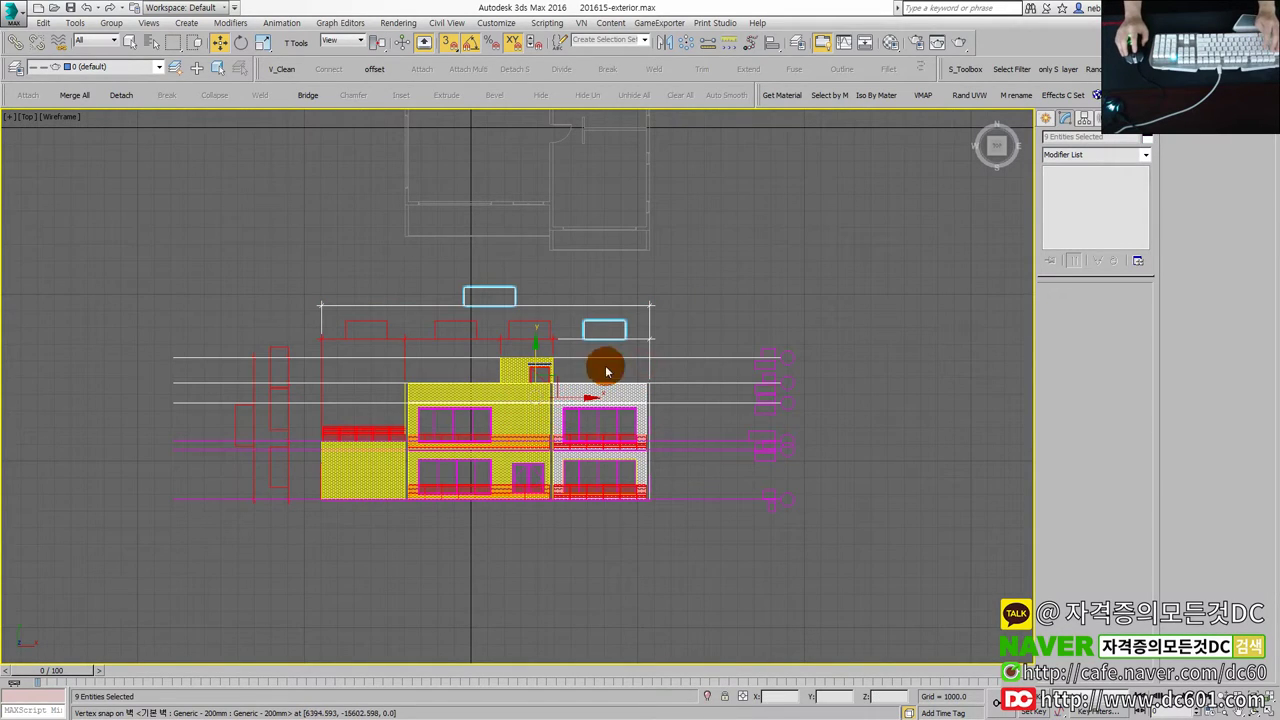
{"action": "left_click_drag", "start_coordinate": [835, 523], "coordinate": [277, 294]}
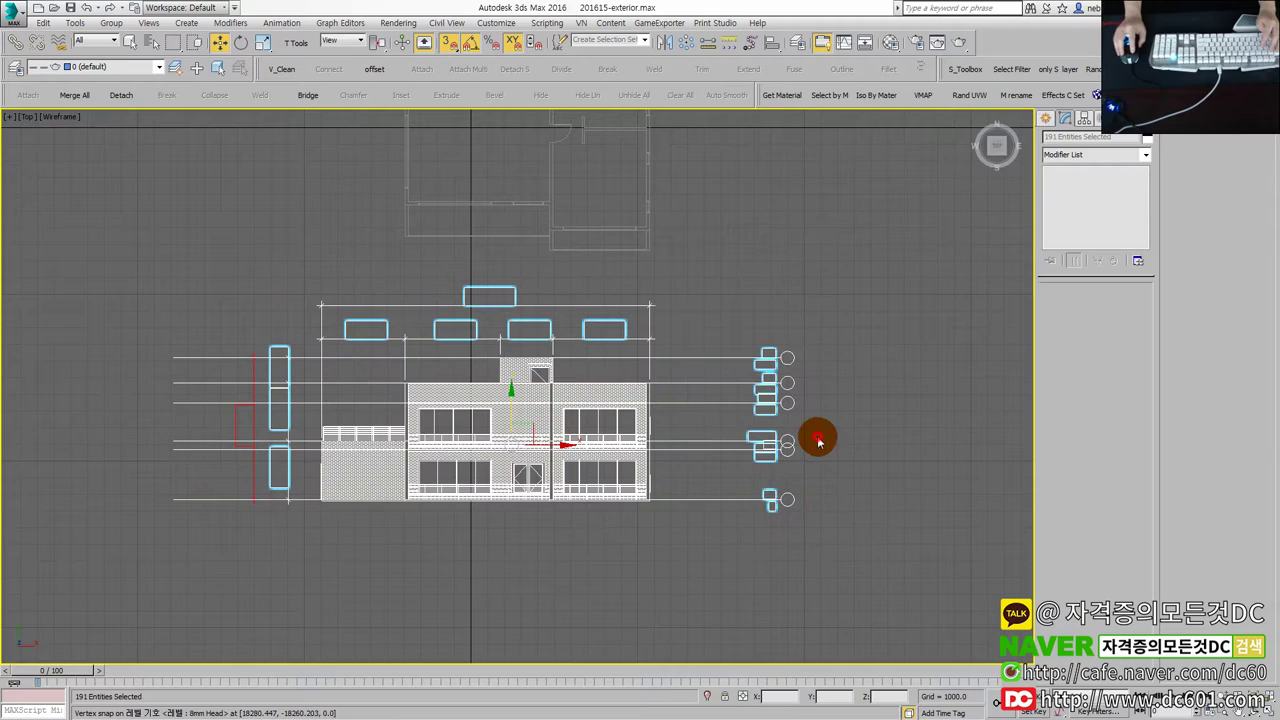
{"action": "left_click", "coordinate": [826, 540]}
{"action": "left_click_drag", "start_coordinate": [750, 385], "coordinate": [300, 280]}
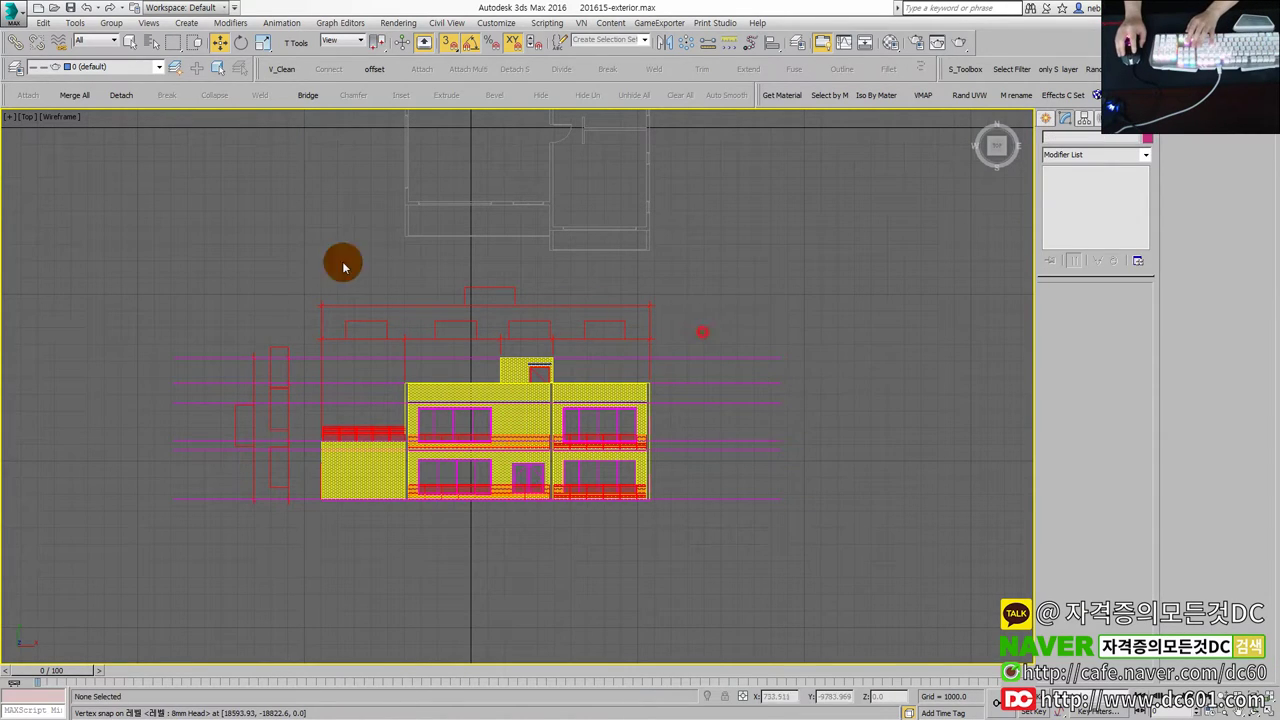
{"action": "key", "text": "Delete"}
{"action": "left_click_drag", "start_coordinate": [212, 306], "coordinate": [297, 549]}
{"action": "key", "text": "Delete"}
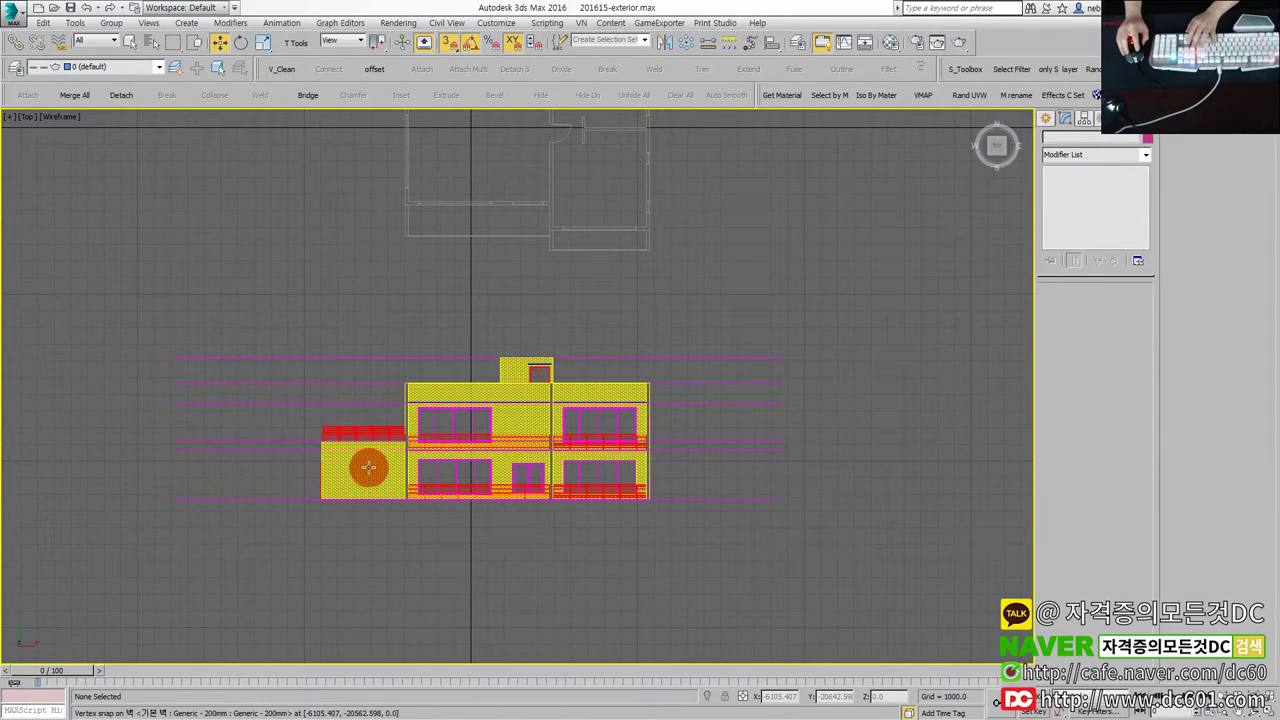
Delete the hatch fills of all building blocks and the ticked vertical element at left.
{"action": "left_click", "coordinate": [368, 457]}
{"action": "key", "text": "Delete"}
{"action": "left_click", "coordinate": [516, 422]}
{"action": "key", "text": "Delete"}
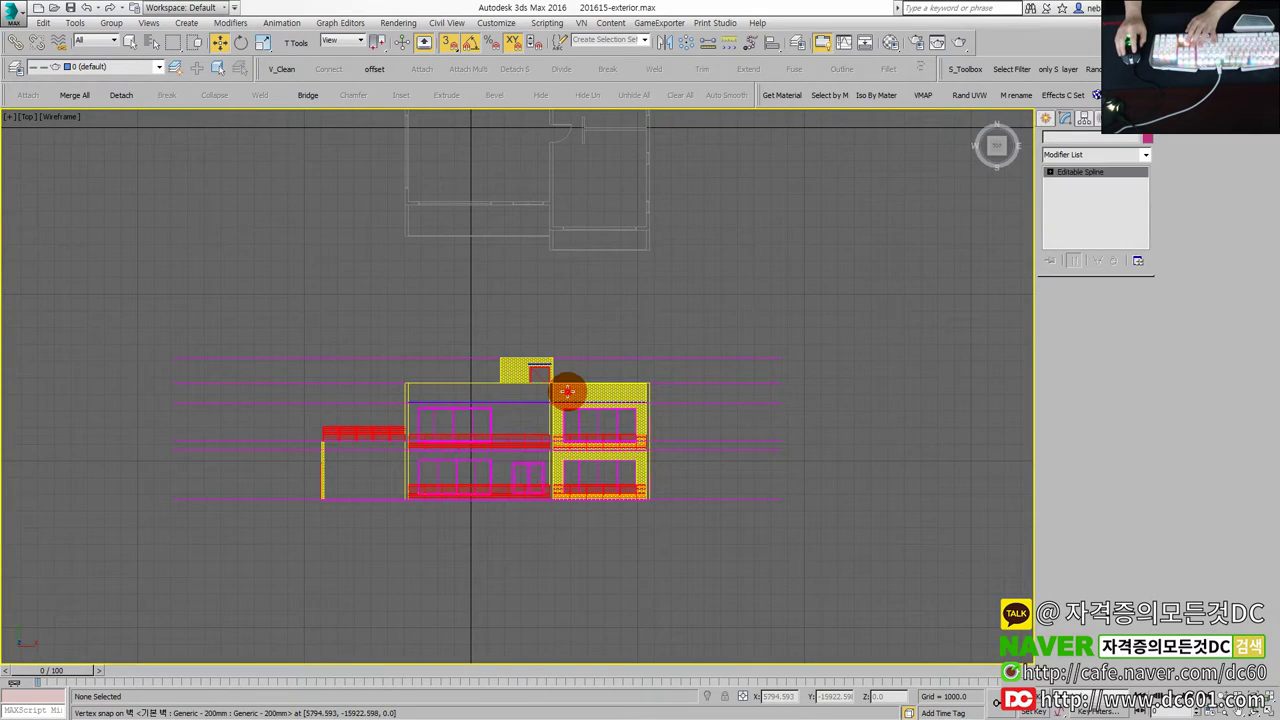
{"action": "left_click", "coordinate": [571, 395]}
{"action": "key", "text": "Delete"}
{"action": "scroll", "coordinate": [566, 392], "scroll_direction": "up", "scroll_amount": 3}
{"action": "left_click", "coordinate": [493, 347]}
{"action": "key", "text": "Delete"}
{"action": "middle_click_drag", "start_coordinate": [343, 474], "coordinate": [423, 451]}
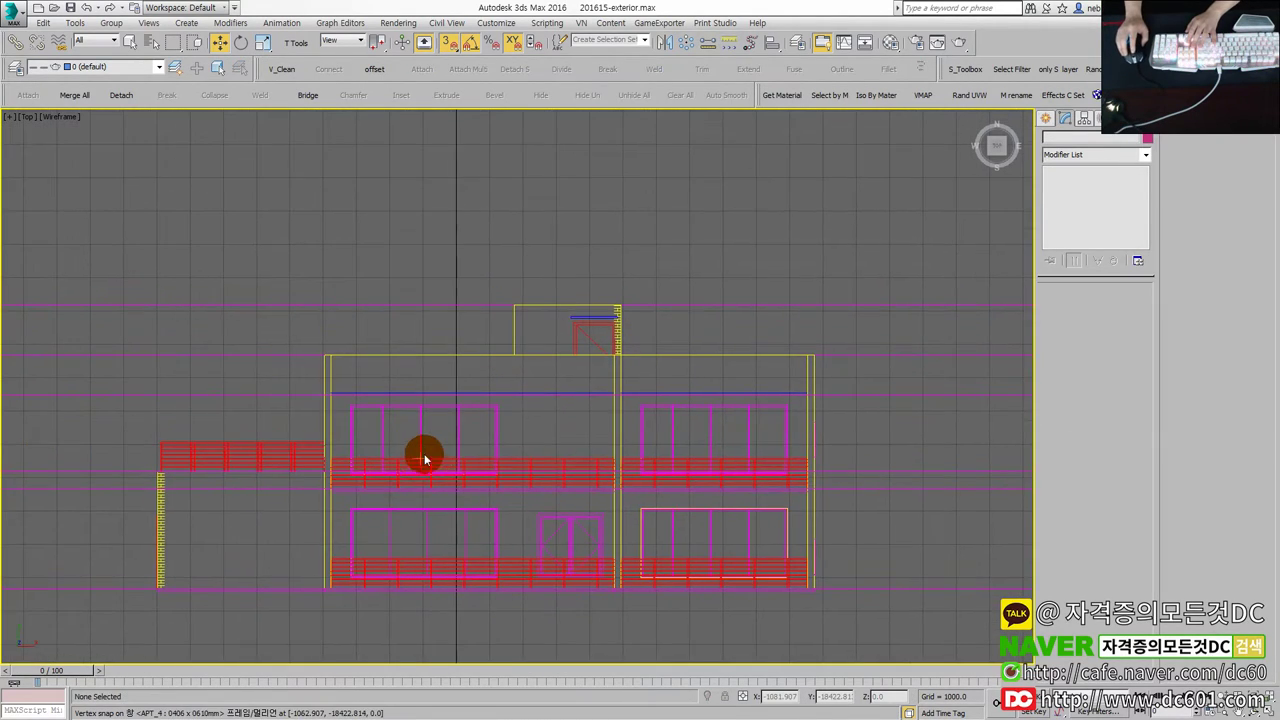
{"action": "left_click", "coordinate": [161, 506]}
{"action": "key", "text": "Delete"}
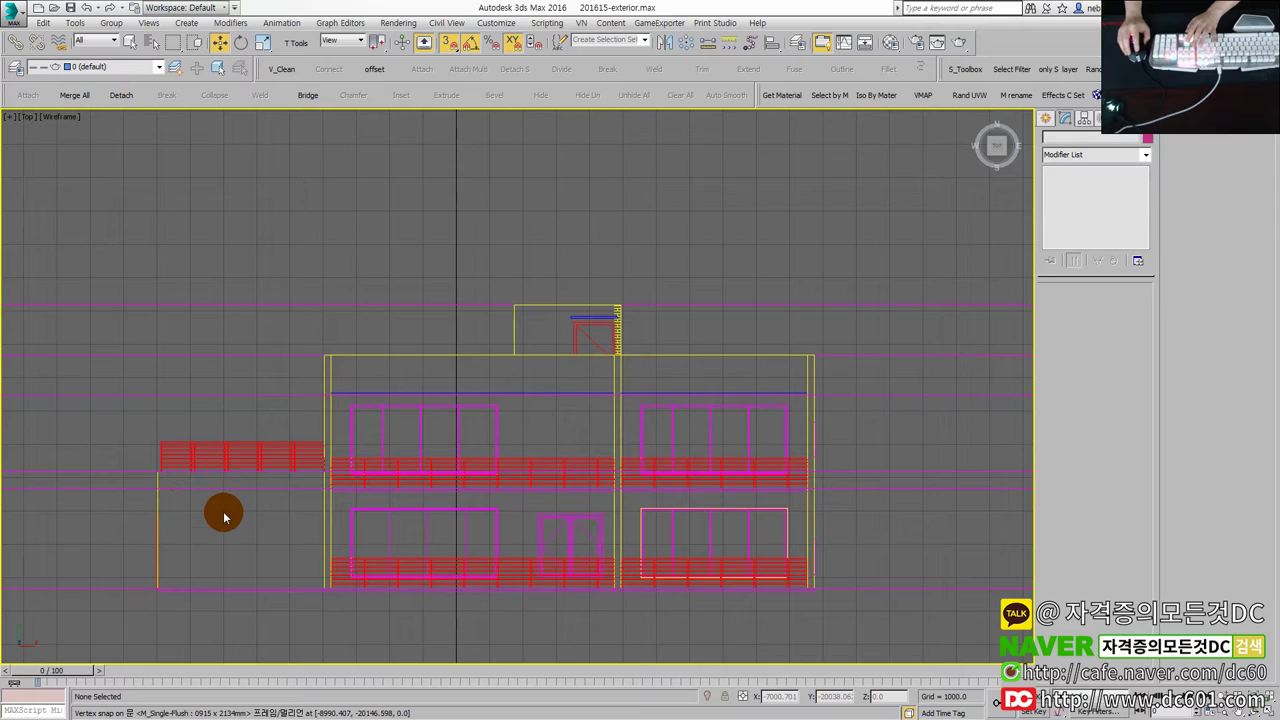
Scale the six horizontal level lines down to short stubs and move them right.
{"action": "scroll", "coordinate": [223, 512], "scroll_direction": "down", "scroll_amount": 2}
{"action": "left_click_drag", "start_coordinate": [847, 600], "coordinate": [734, 346]}
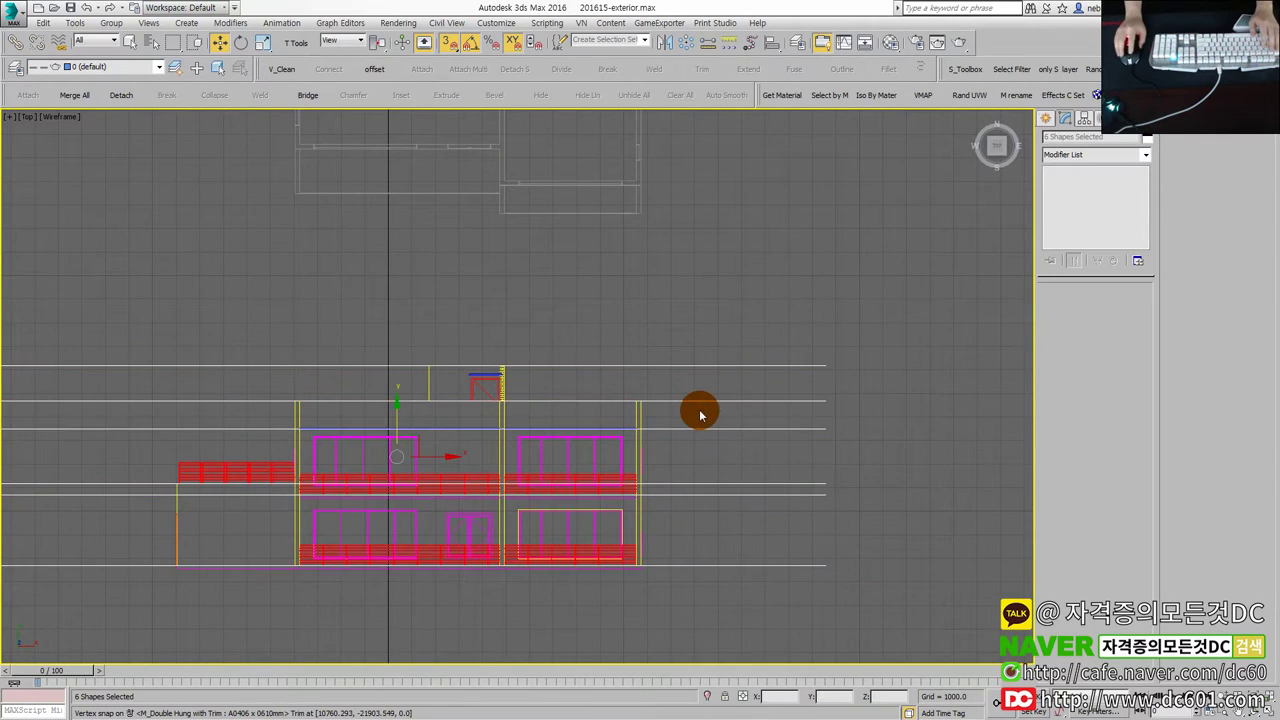
{"action": "scroll", "coordinate": [694, 408], "scroll_direction": "down", "scroll_amount": 2}
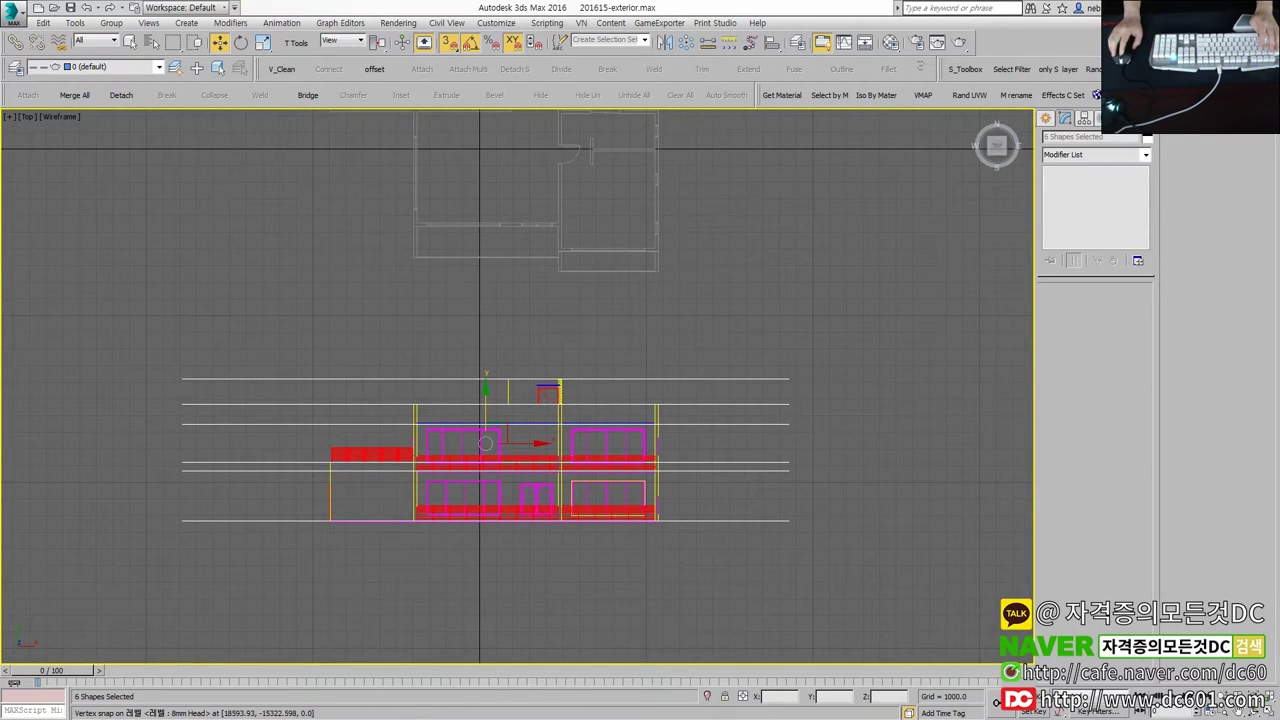
{"action": "key", "text": "r"}
{"action": "middle_click_drag", "start_coordinate": [757, 434], "coordinate": [519, 445]}
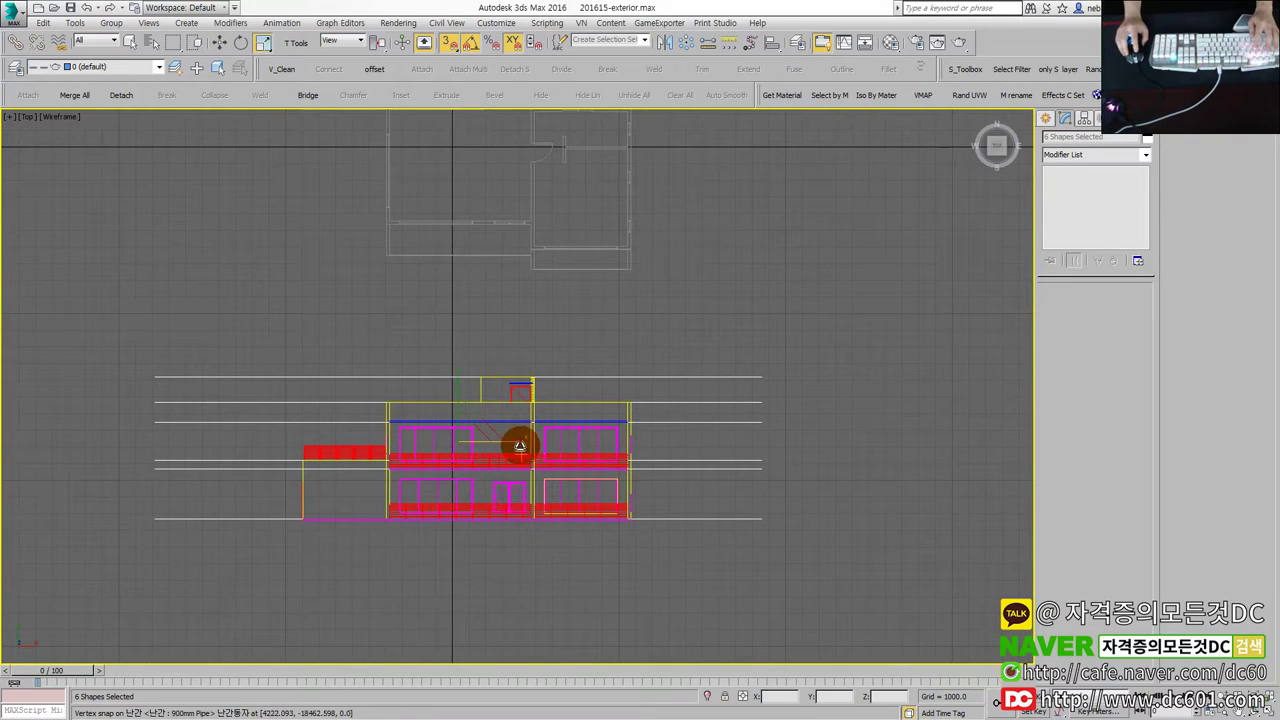
{"action": "left_click_drag", "start_coordinate": [510, 441], "coordinate": [263, 437]}
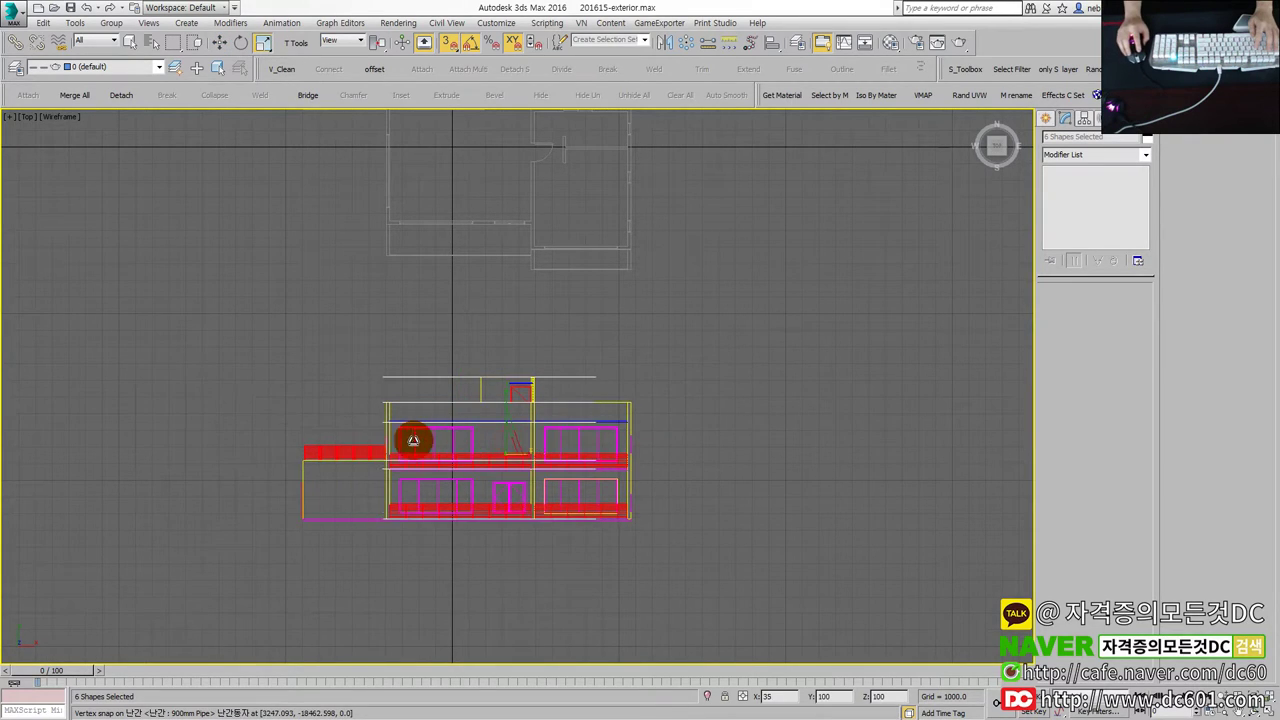
{"action": "key", "text": "w"}
{"action": "mouse_move", "coordinate": [558, 453]}
{"action": "left_mouse_down"}
{"action": "mouse_move", "coordinate": [717, 451]}
{"action": "mouse_move", "coordinate": [691, 444]}
{"action": "mouse_move", "coordinate": [683, 476]}
{"action": "left_mouse_up"}
{"action": "key", "text": "r"}
{"action": "key", "text": "w"}
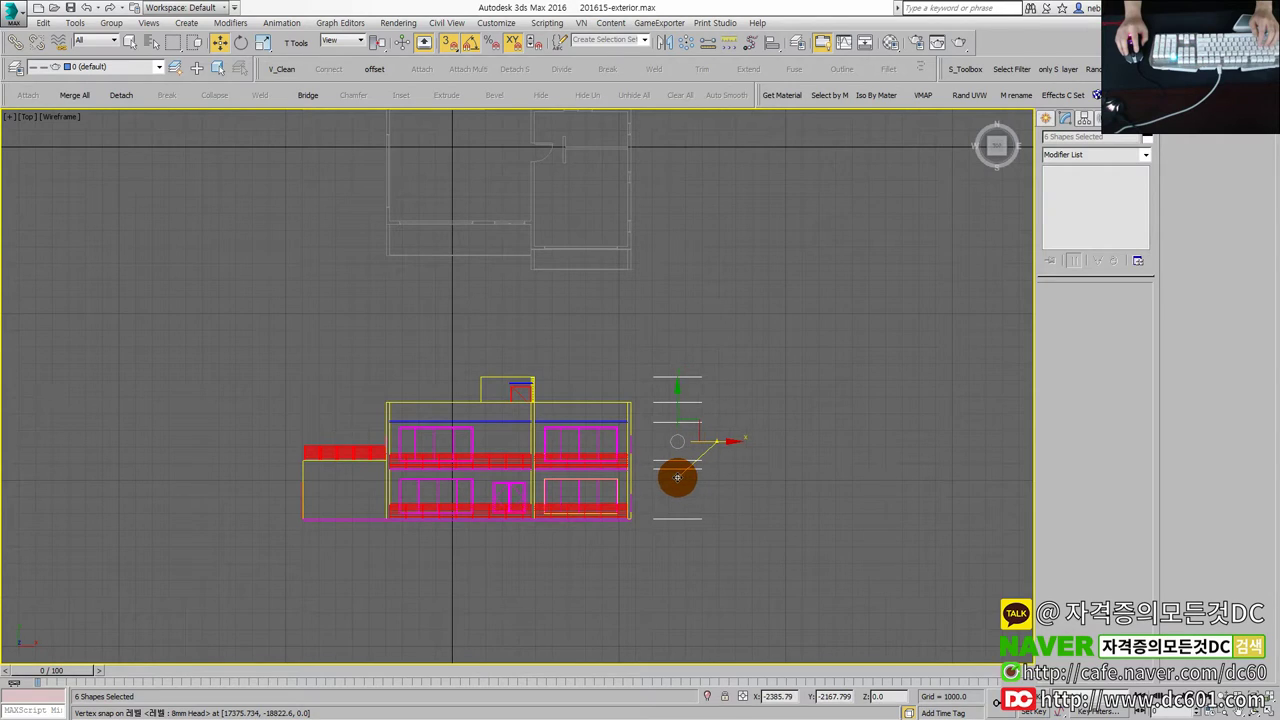
{"action": "left_click", "coordinate": [654, 487]}
Reselect the six level lines and position them just beside the building.
{"action": "scroll", "coordinate": [653, 487], "scroll_direction": "up", "scroll_amount": 2}
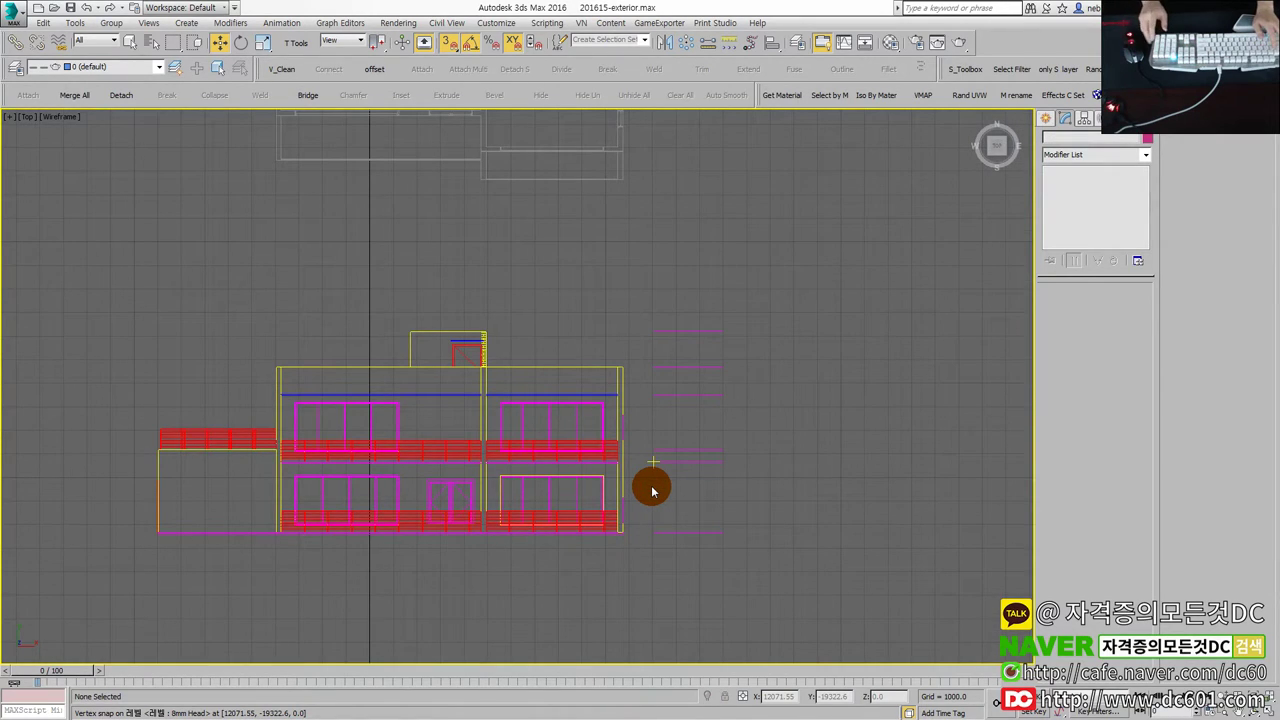
{"action": "scroll", "coordinate": [648, 480], "scroll_direction": "up", "scroll_amount": 2}
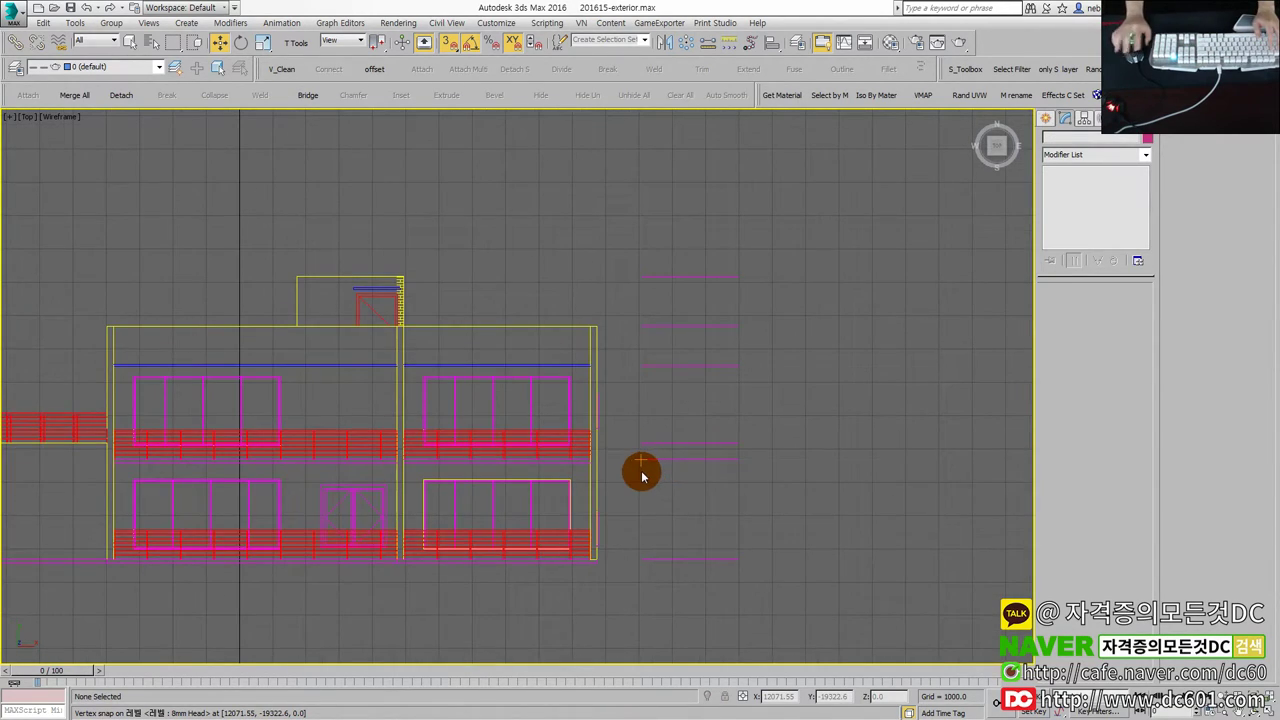
{"action": "scroll", "coordinate": [614, 449], "scroll_direction": "up", "scroll_amount": 1}
{"action": "scroll", "coordinate": [706, 374], "scroll_direction": "down", "scroll_amount": 3}
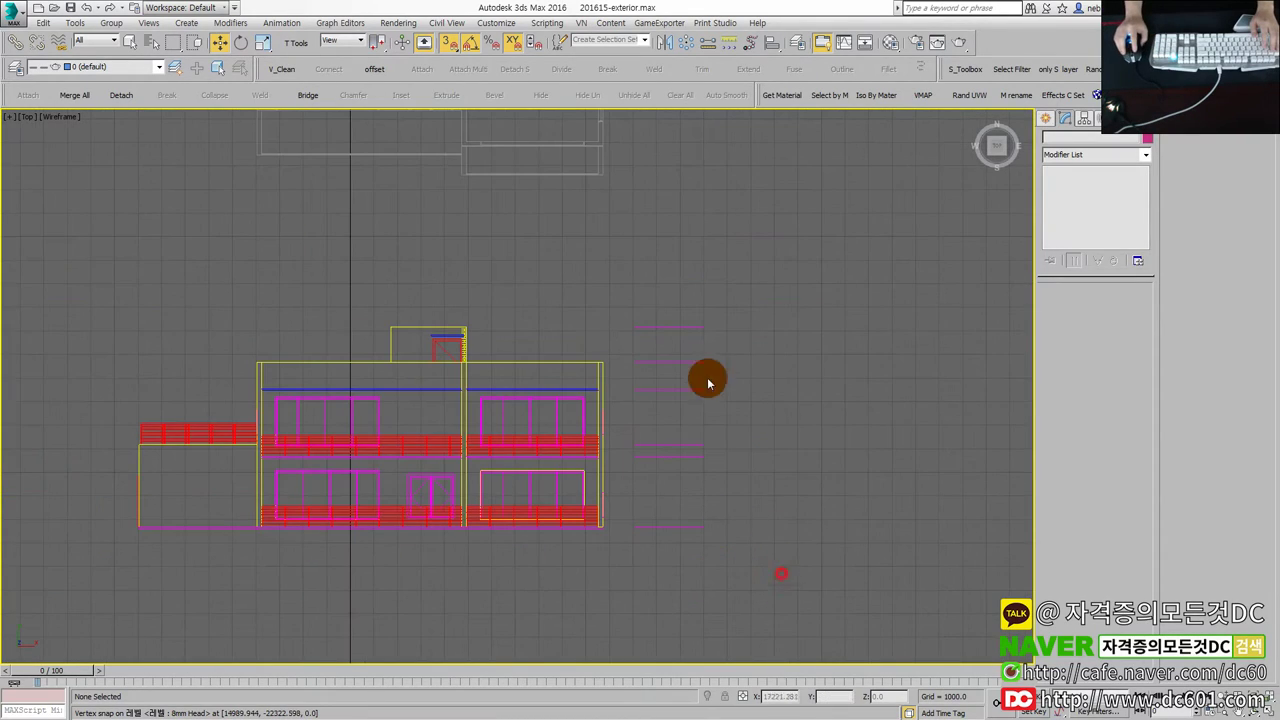
{"action": "key", "text": "ctrl+z"}
{"action": "scroll", "coordinate": [646, 408], "scroll_direction": "up", "scroll_amount": 2}
{"action": "scroll", "coordinate": [646, 408], "scroll_direction": "up", "scroll_amount": 2}
{"action": "mouse_move", "coordinate": [732, 435]}
{"action": "left_mouse_down"}
{"action": "mouse_move", "coordinate": [627, 452]}
{"action": "mouse_move", "coordinate": [676, 462]}
{"action": "mouse_move", "coordinate": [631, 436]}
{"action": "left_mouse_up"}
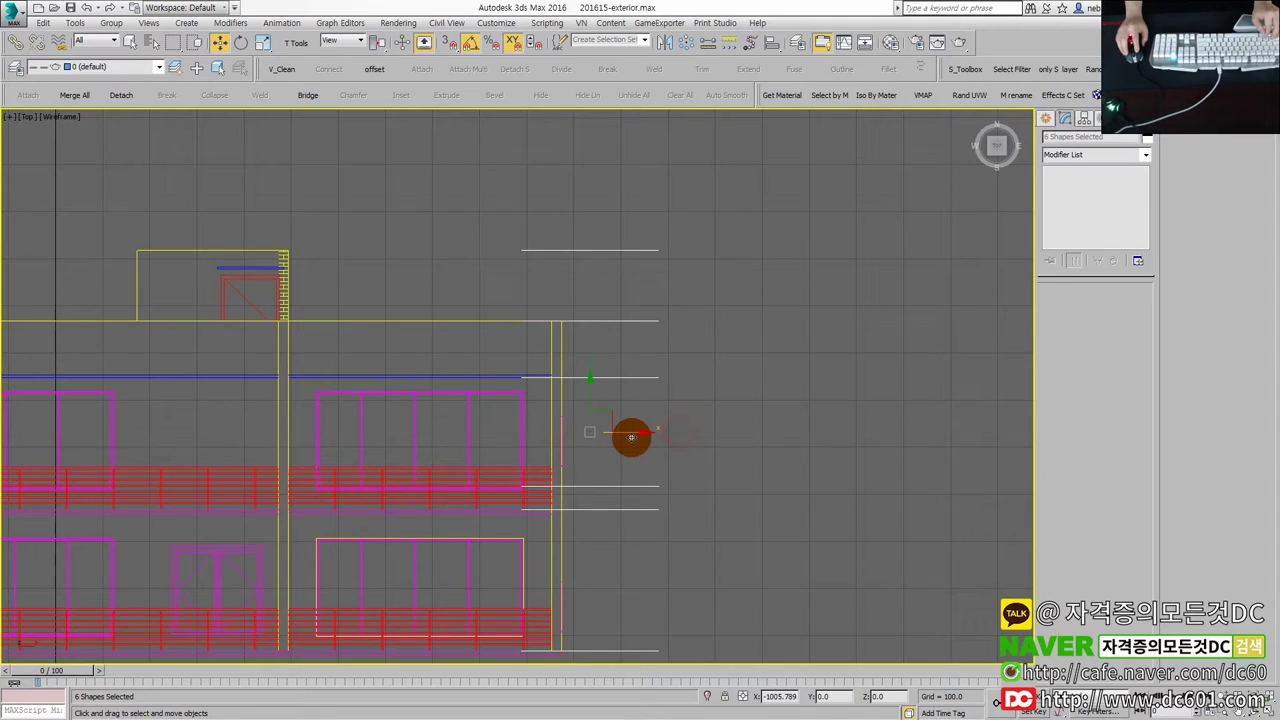
{"action": "scroll", "coordinate": [570, 400], "scroll_direction": "up", "scroll_amount": 2}
{"action": "scroll", "coordinate": [560, 385], "scroll_direction": "down", "scroll_amount": 3}
{"action": "scroll", "coordinate": [585, 393], "scroll_direction": "down", "scroll_amount": 3}
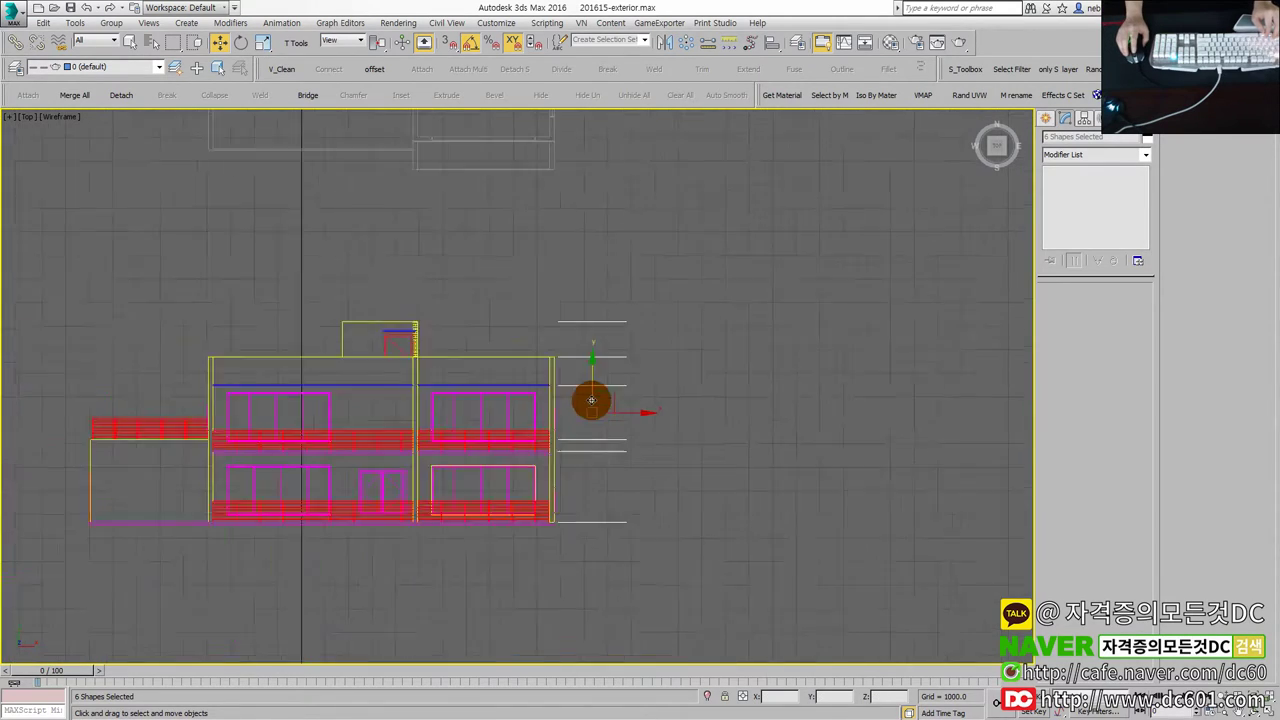
{"action": "scroll", "coordinate": [605, 402], "scroll_direction": "down", "scroll_amount": 2}
{"action": "left_click_drag", "start_coordinate": [614, 409], "coordinate": [661, 418]}
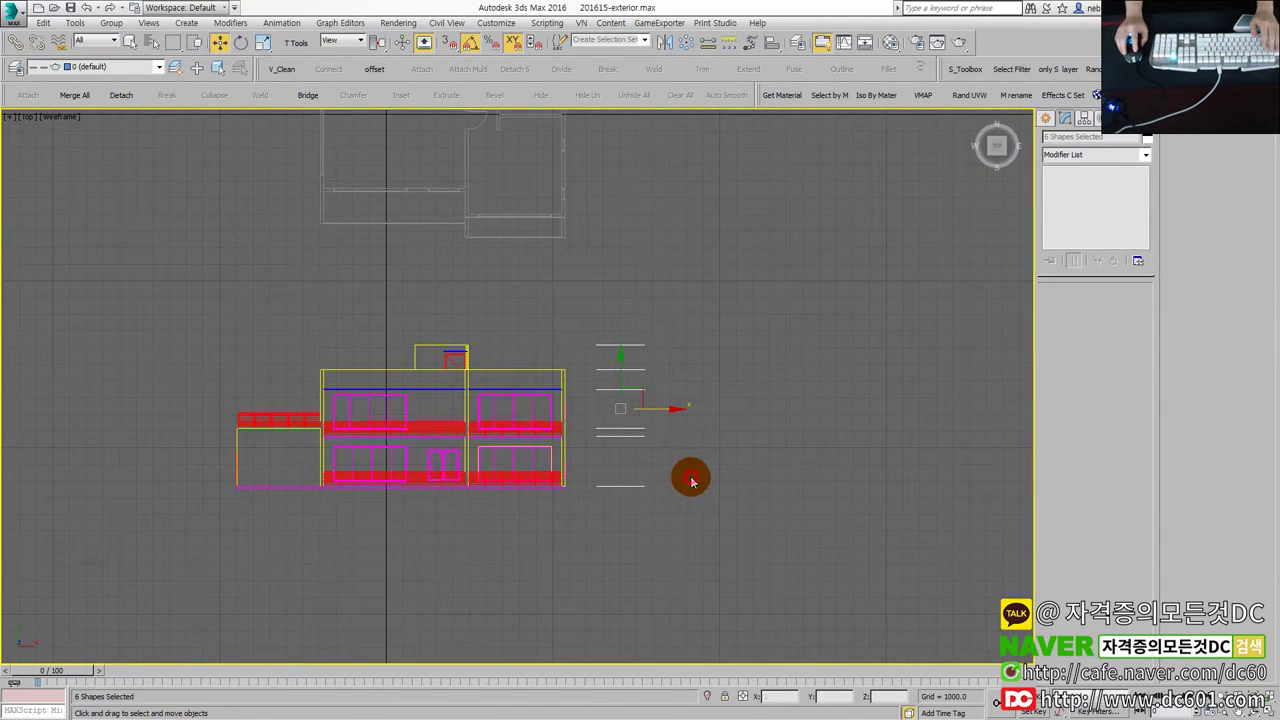
{"action": "scroll", "coordinate": [451, 357], "scroll_direction": "up", "scroll_amount": 5}
{"action": "scroll", "coordinate": [500, 320], "scroll_direction": "up", "scroll_amount": 2}
Inspect the small rooftop shape, then deselect and zoom out over the finished facade.
{"action": "left_click", "coordinate": [500, 322]}
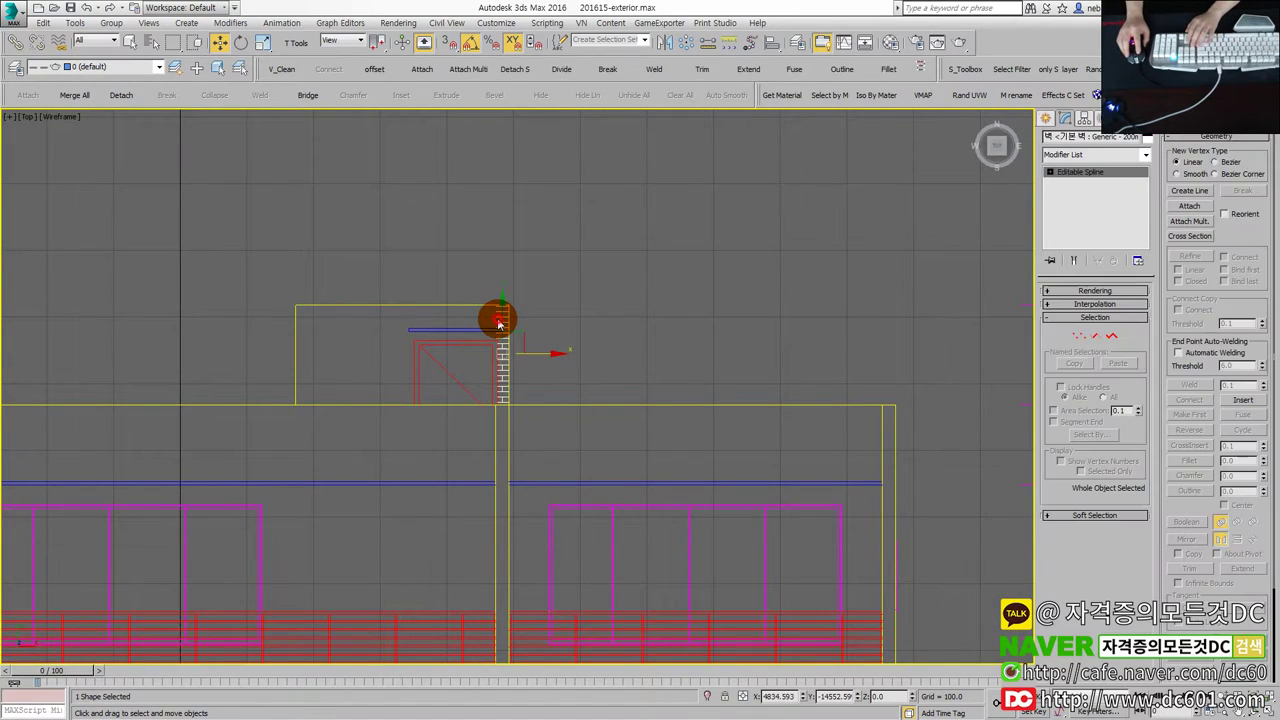
{"action": "left_click", "coordinate": [499, 323]}
{"action": "left_click", "coordinate": [498, 318]}
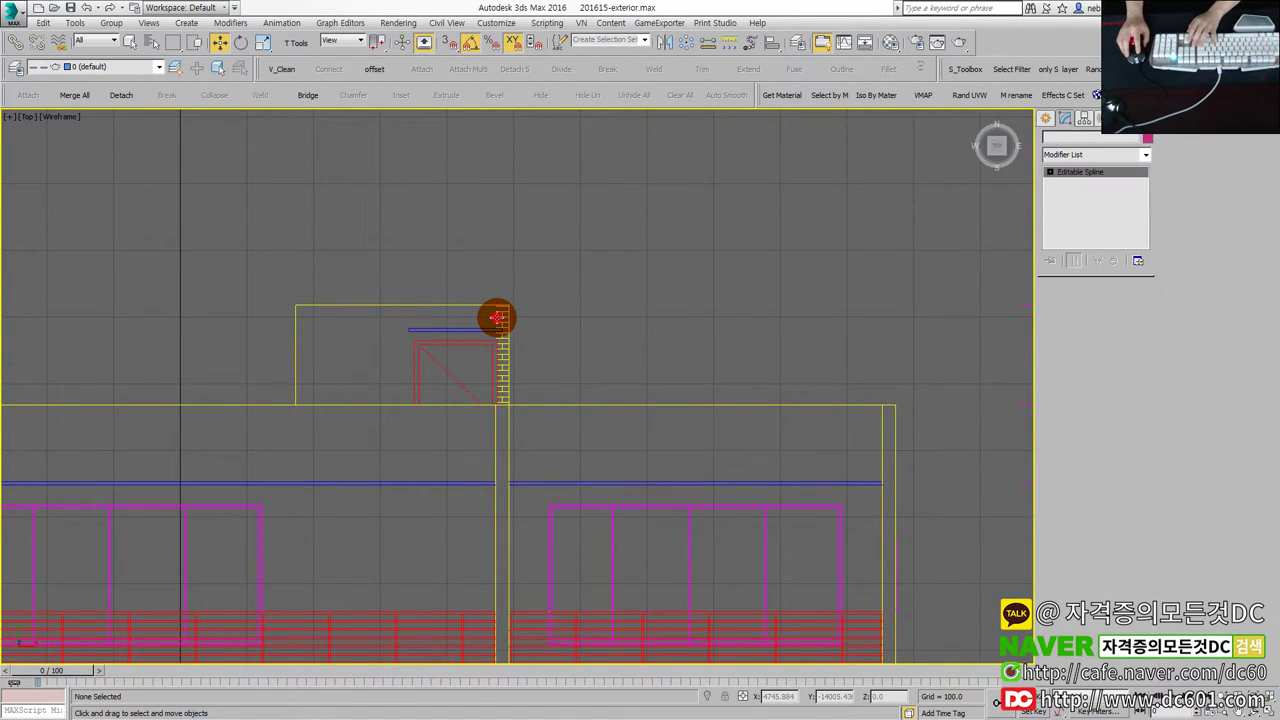
{"action": "scroll", "coordinate": [497, 318], "scroll_direction": "down", "scroll_amount": 2}
{"action": "left_click", "coordinate": [540, 330]}
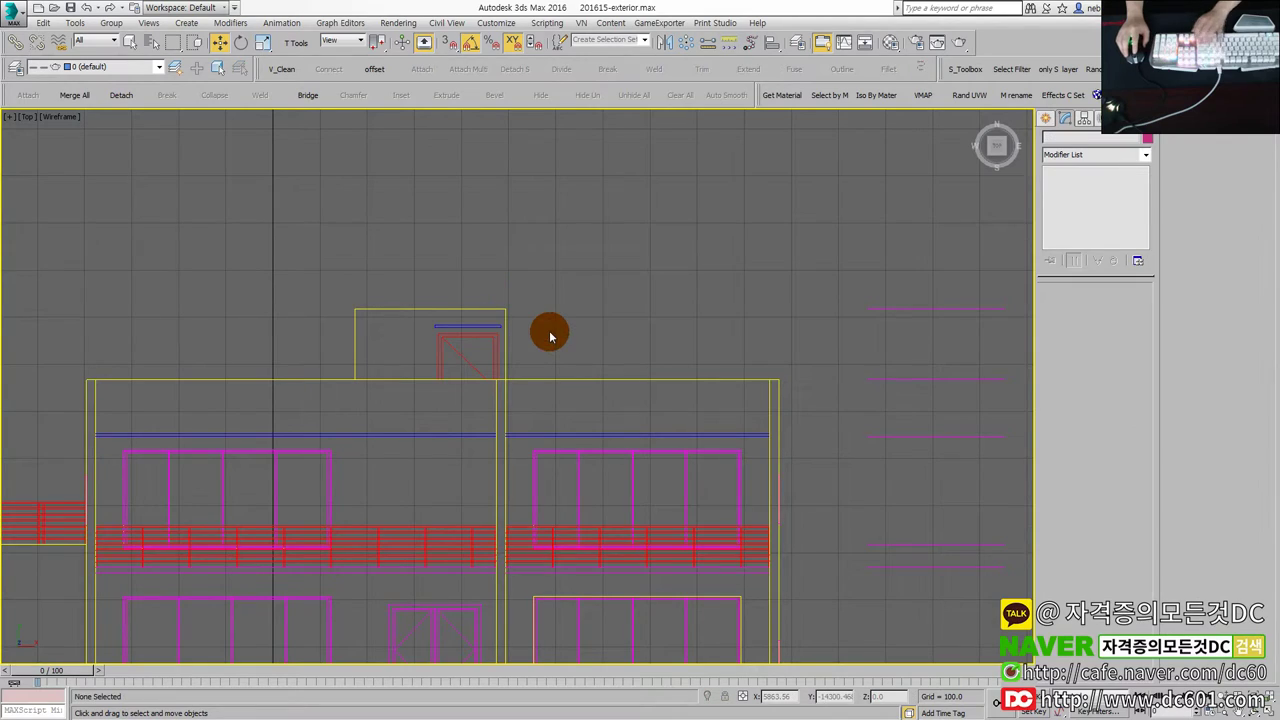
{"action": "scroll", "coordinate": [550, 345], "scroll_direction": "down", "scroll_amount": 2}
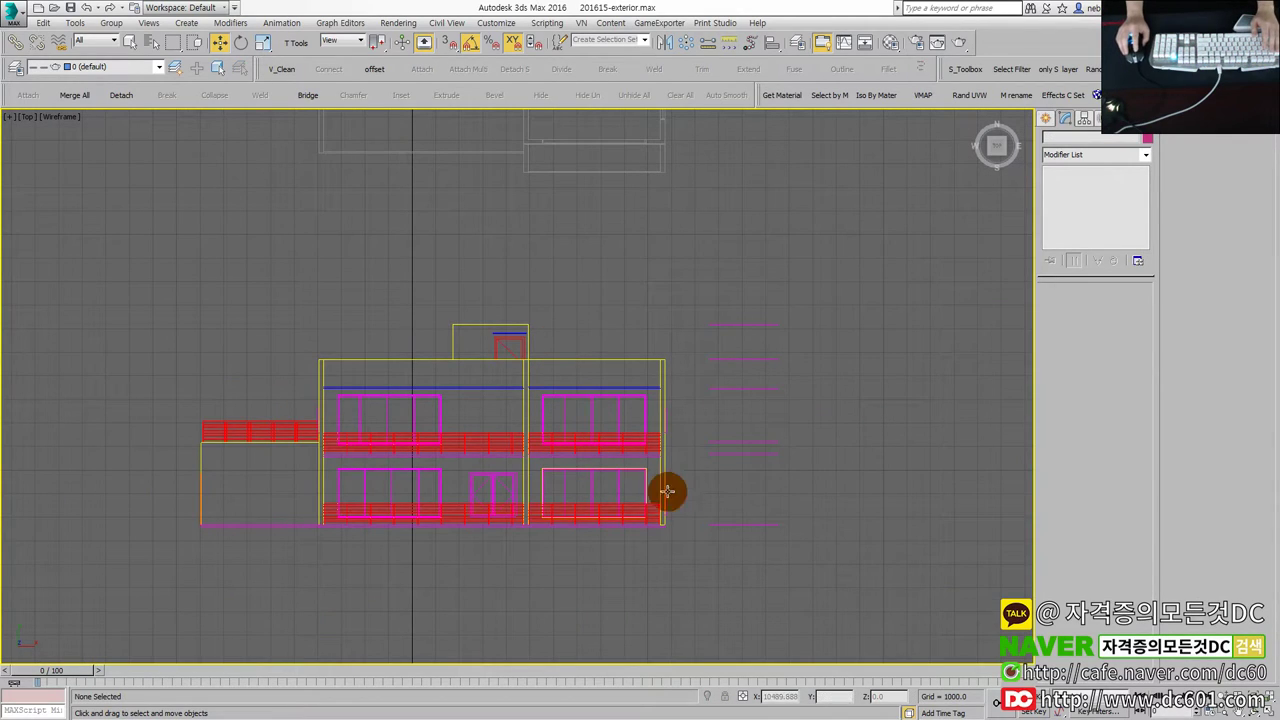
Select all 171 front elevation pieces and group them under the name 'Front'.
{"action": "key", "text": "ctrl+a"}
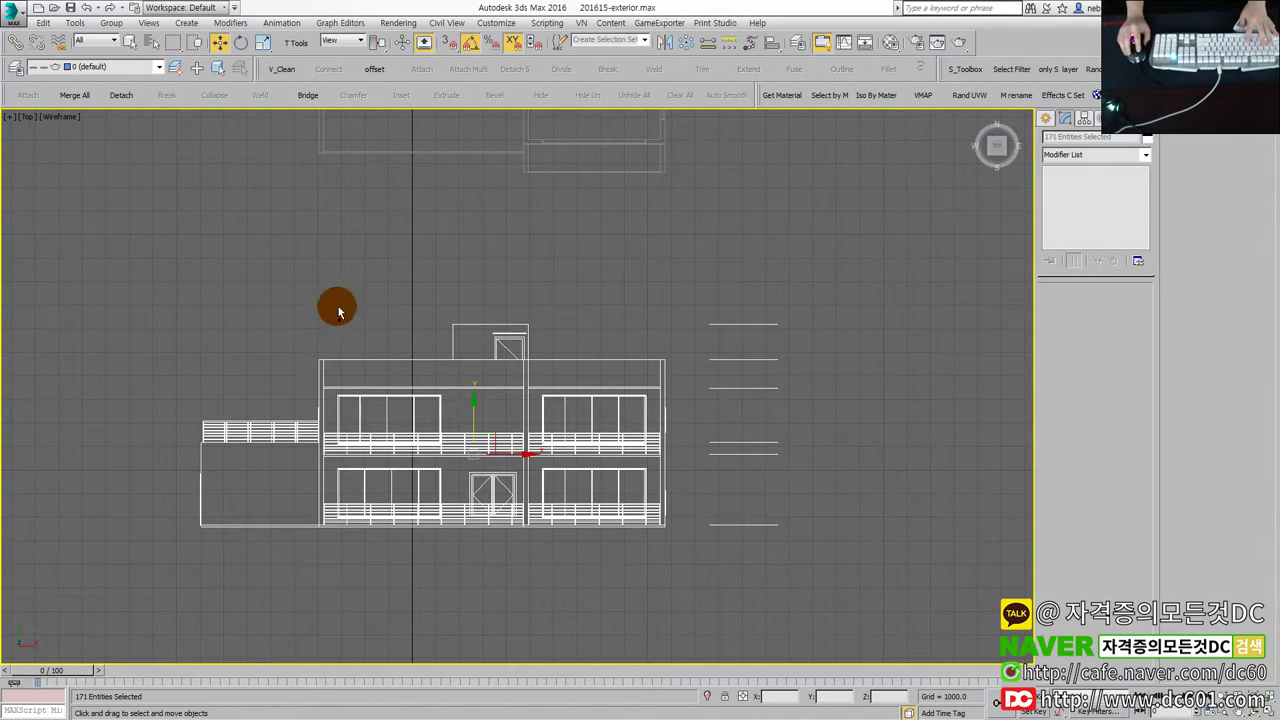
{"action": "left_click", "coordinate": [111, 23]}
{"action": "left_click", "coordinate": [118, 40]}
{"action": "type", "text": "Front"}
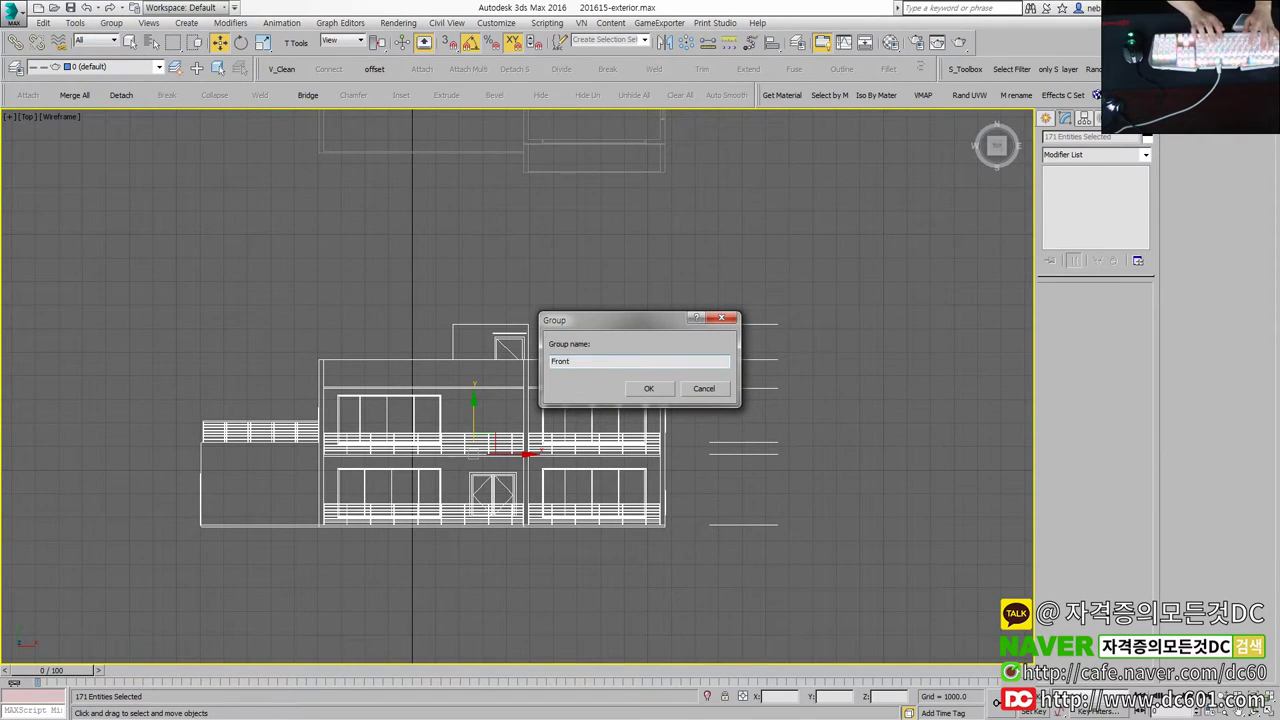
{"action": "key", "text": "Return"}
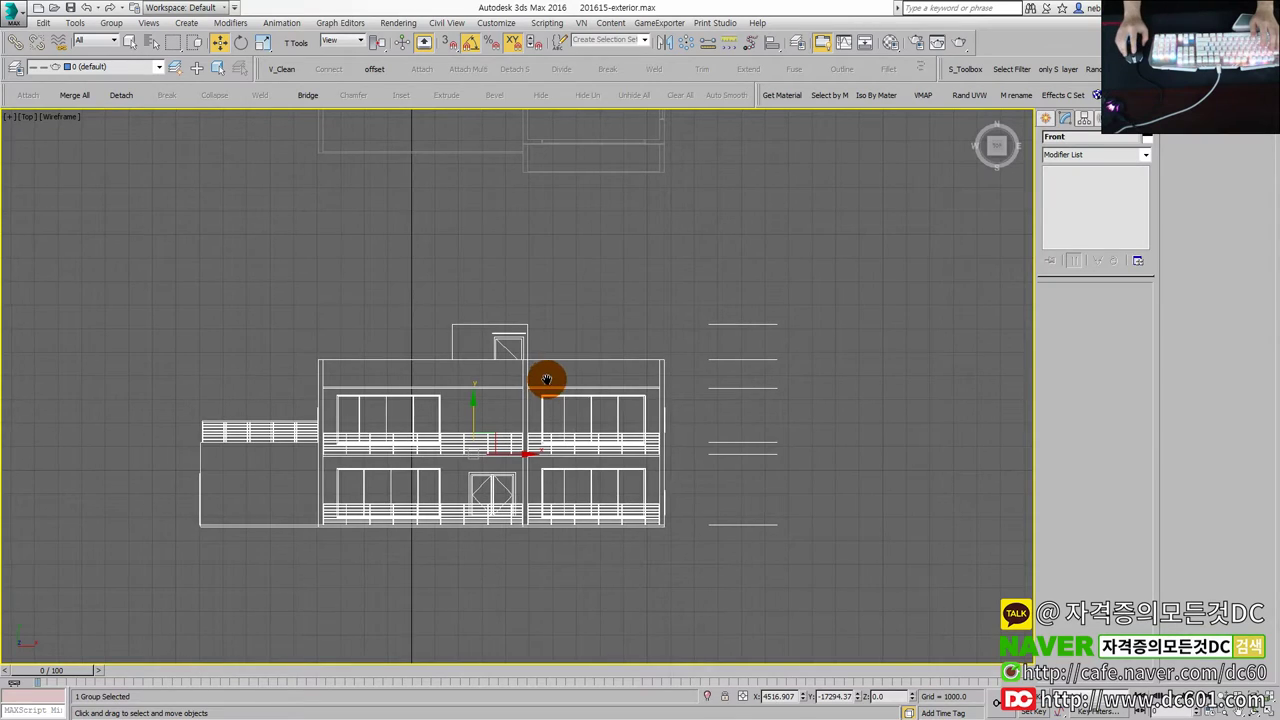
{"action": "scroll", "coordinate": [543, 380], "scroll_direction": "down", "scroll_amount": 3}
{"action": "middle_click_drag", "start_coordinate": [543, 380], "coordinate": [549, 487]}
{"action": "left_click", "coordinate": [569, 449]}
{"action": "middle_click_drag", "start_coordinate": [625, 435], "coordinate": [603, 513]}
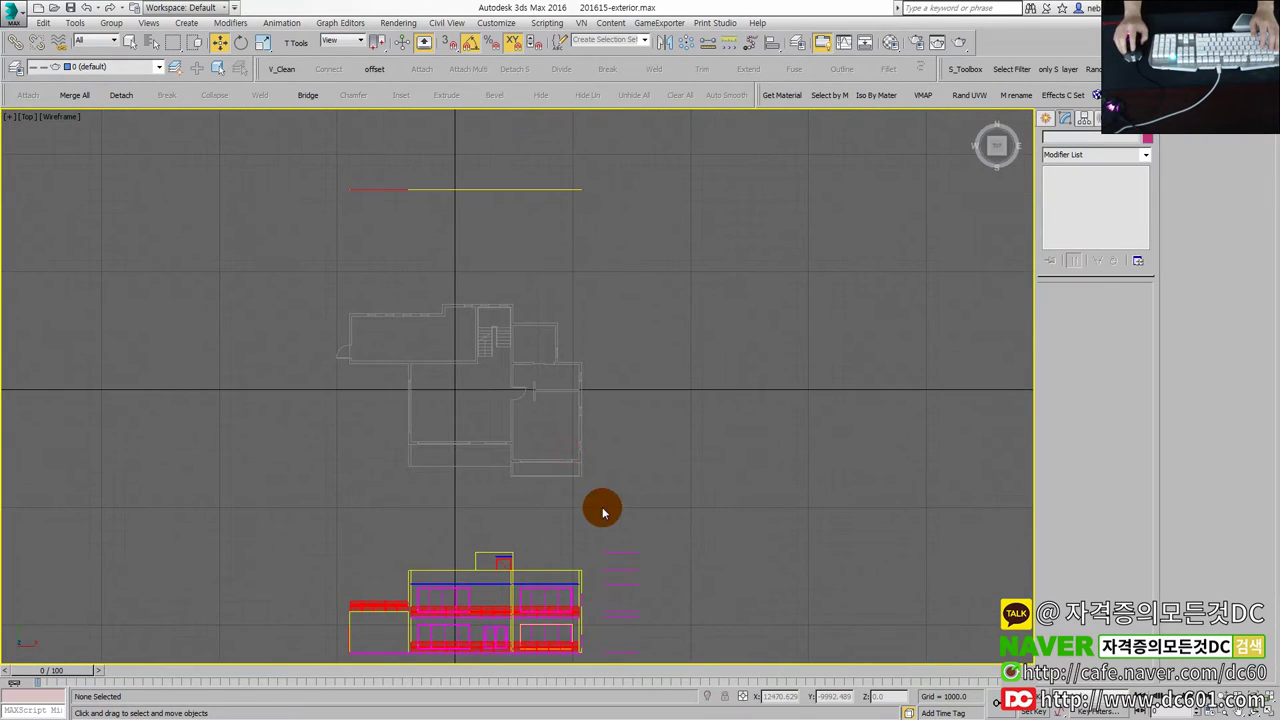
{"action": "left_click", "coordinate": [12, 20]}
Import the right-side elevation 우측면도.dwg with default settings and move it to the right.
{"action": "left_click", "coordinate": [57, 177]}
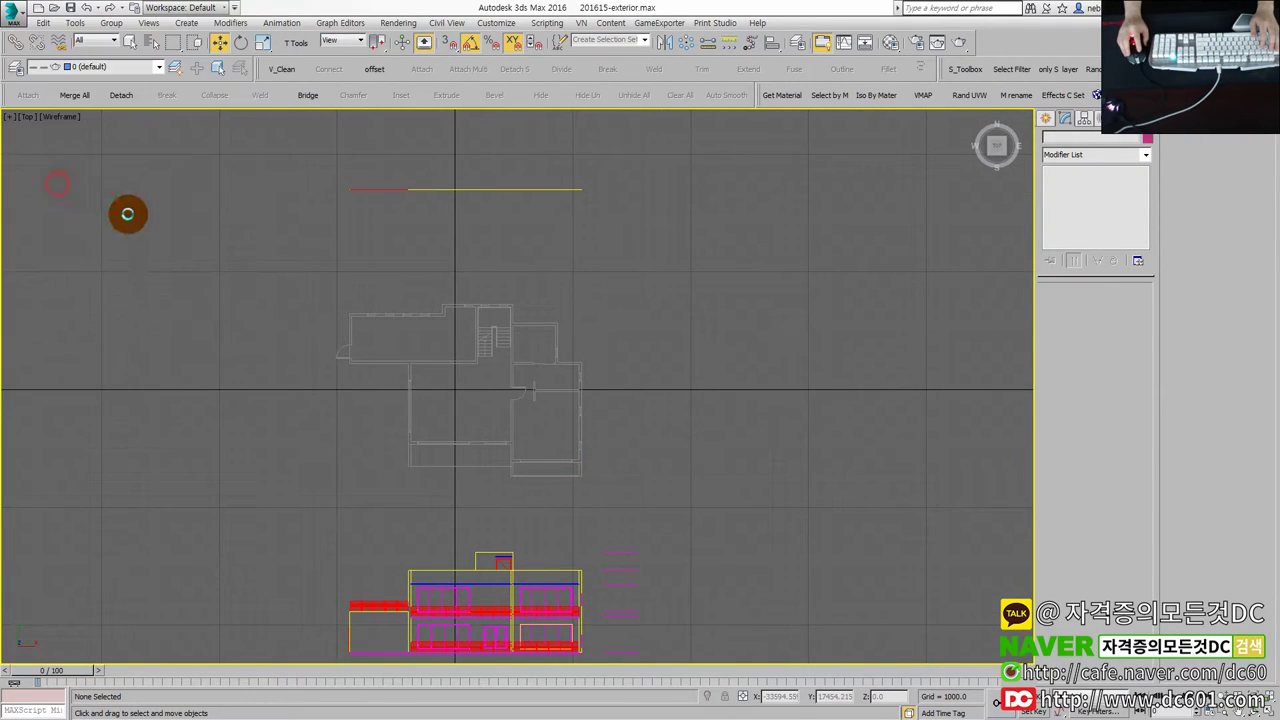
{"action": "double_click", "coordinate": [113, 177]}
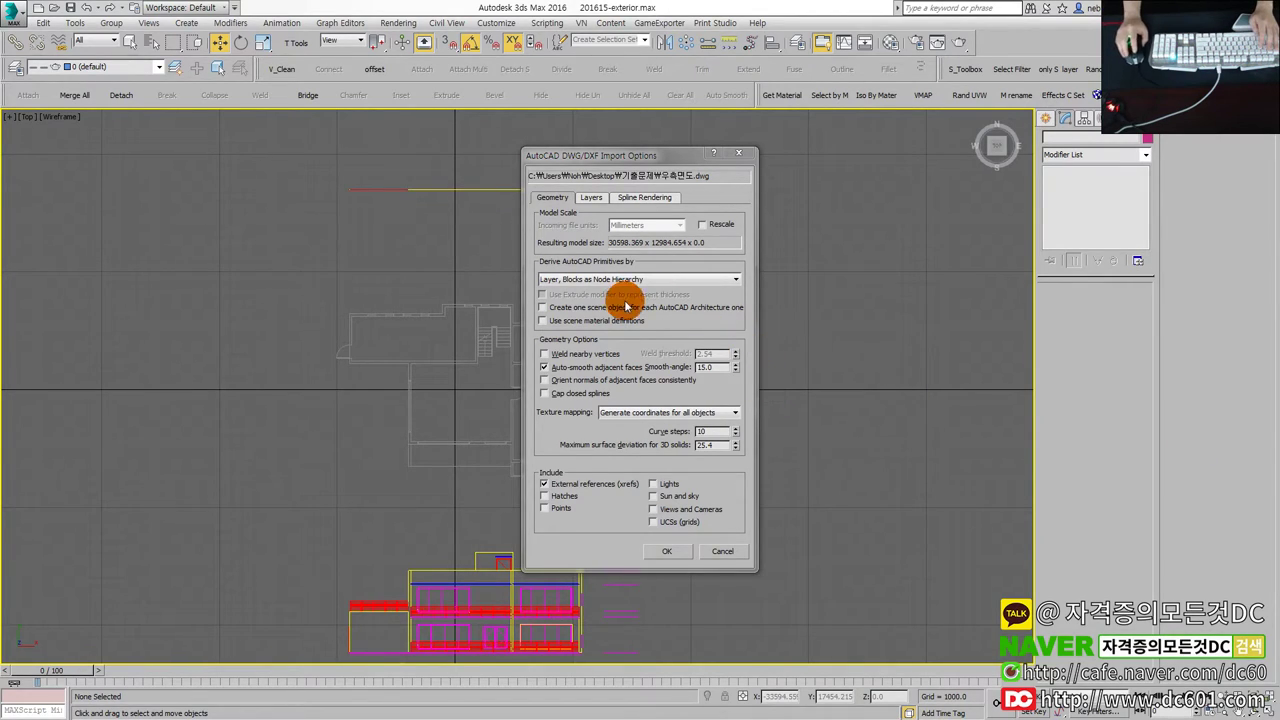
{"action": "left_click", "coordinate": [666, 551]}
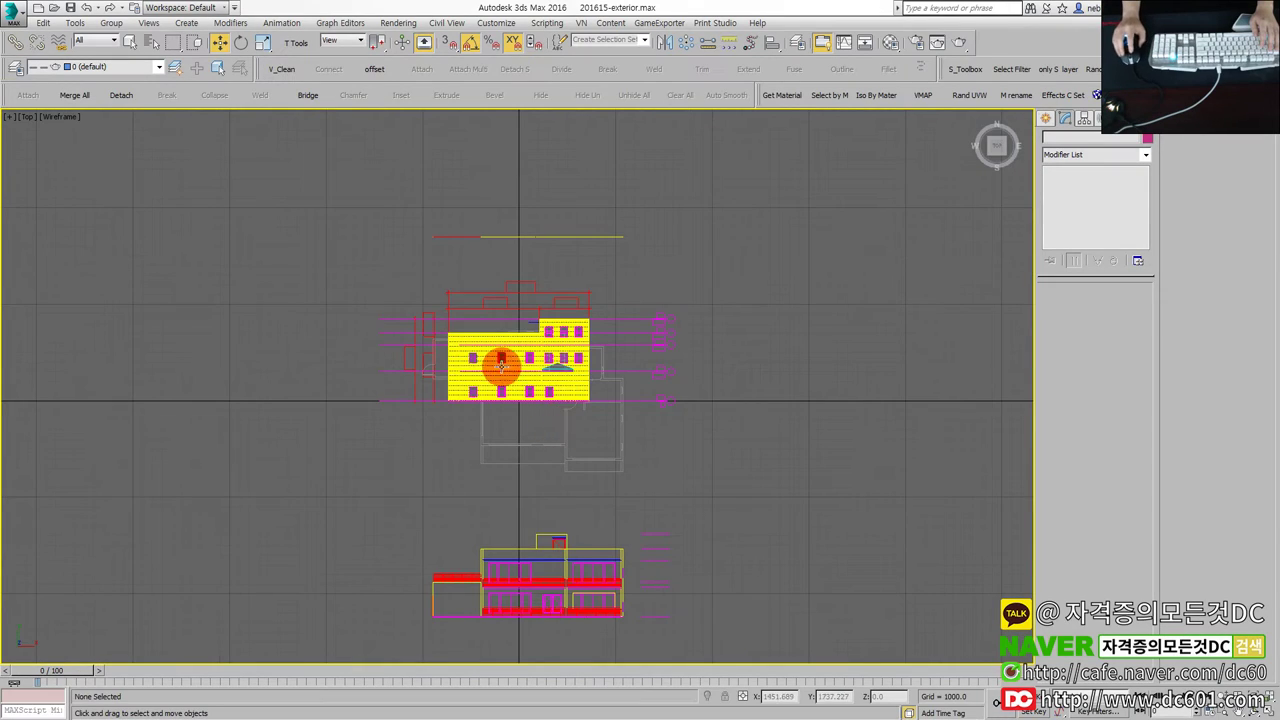
{"action": "scroll", "coordinate": [640, 417], "scroll_direction": "up", "scroll_amount": 2}
{"action": "left_click_drag", "start_coordinate": [551, 340], "coordinate": [863, 393]}
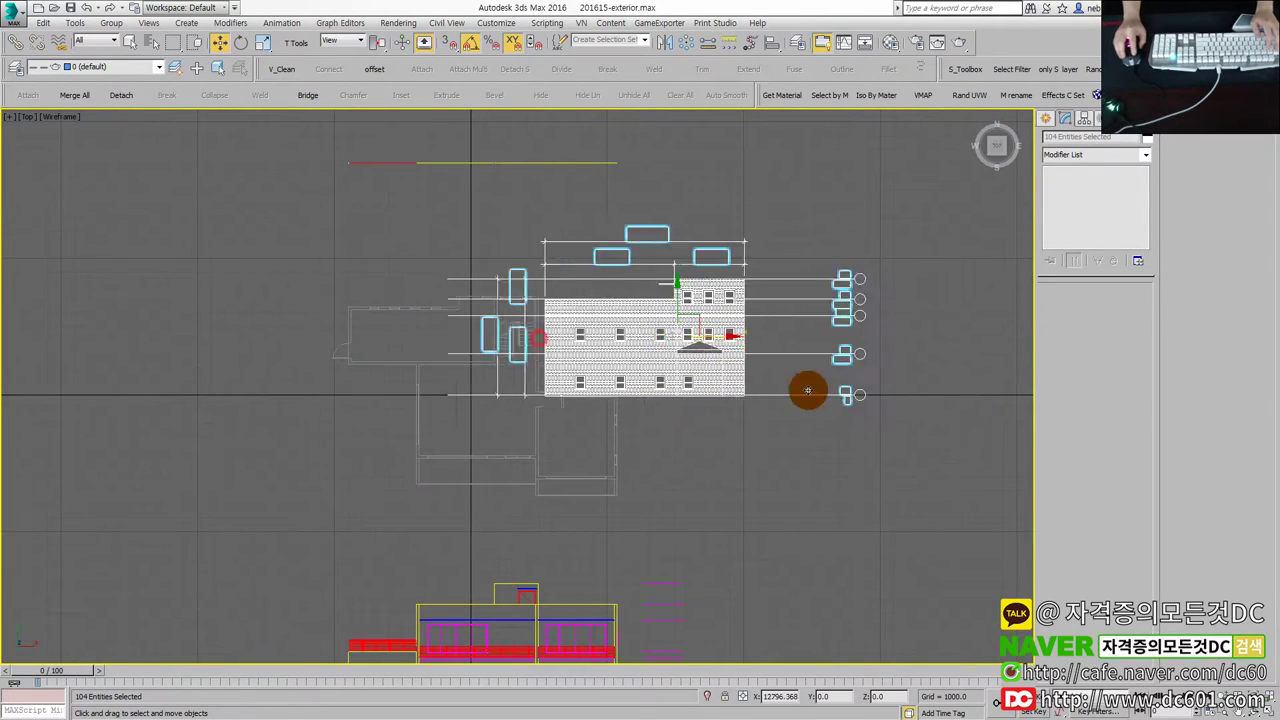
{"action": "middle_click_drag", "start_coordinate": [863, 393], "coordinate": [600, 425]}
Delete the level markers and red dimension lines around the right elevation.
{"action": "left_click", "coordinate": [651, 363]}
{"action": "left_click_drag", "start_coordinate": [663, 251], "coordinate": [791, 527]}
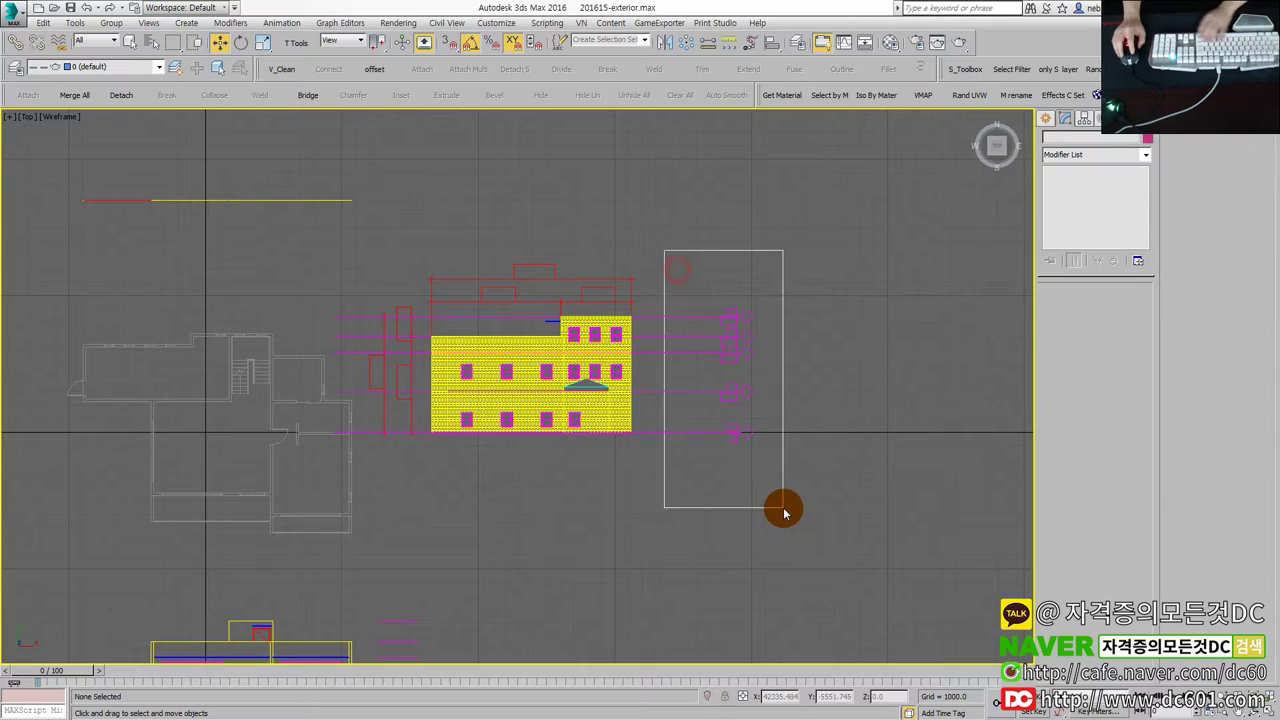
{"action": "middle_click_drag", "start_coordinate": [401, 566], "coordinate": [458, 495]}
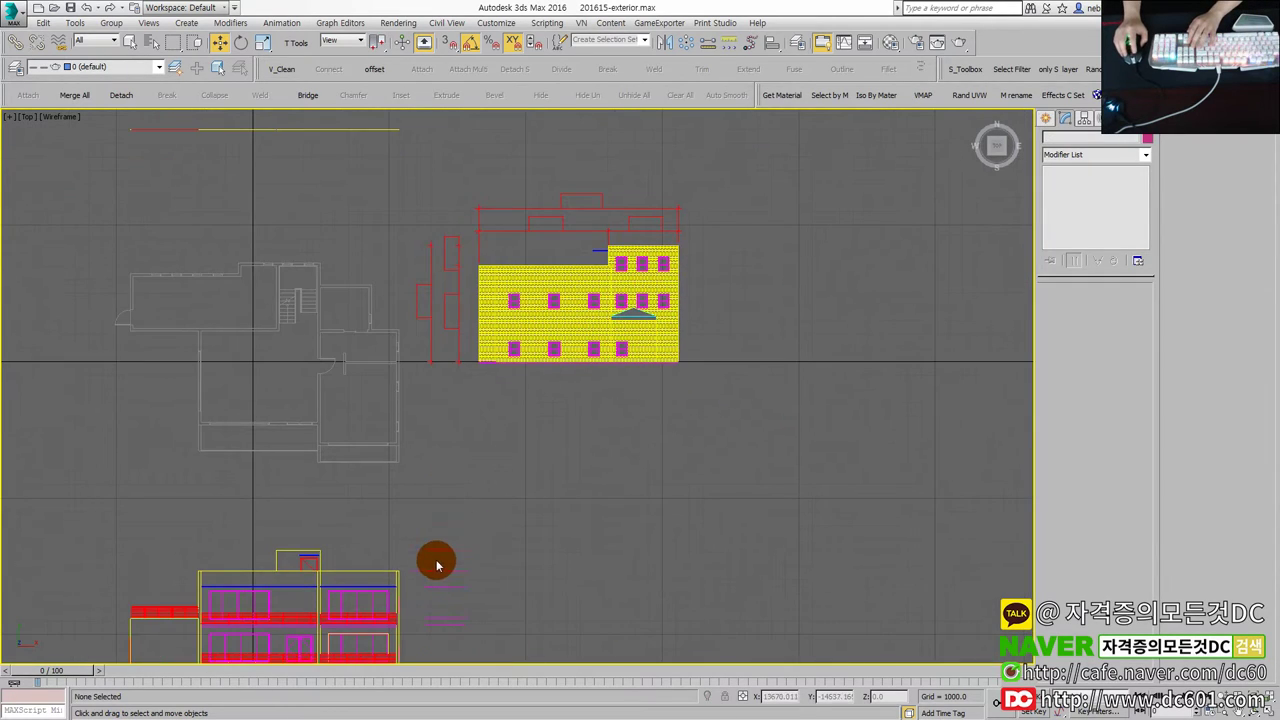
{"action": "middle_click_drag", "start_coordinate": [644, 231], "coordinate": [647, 316]}
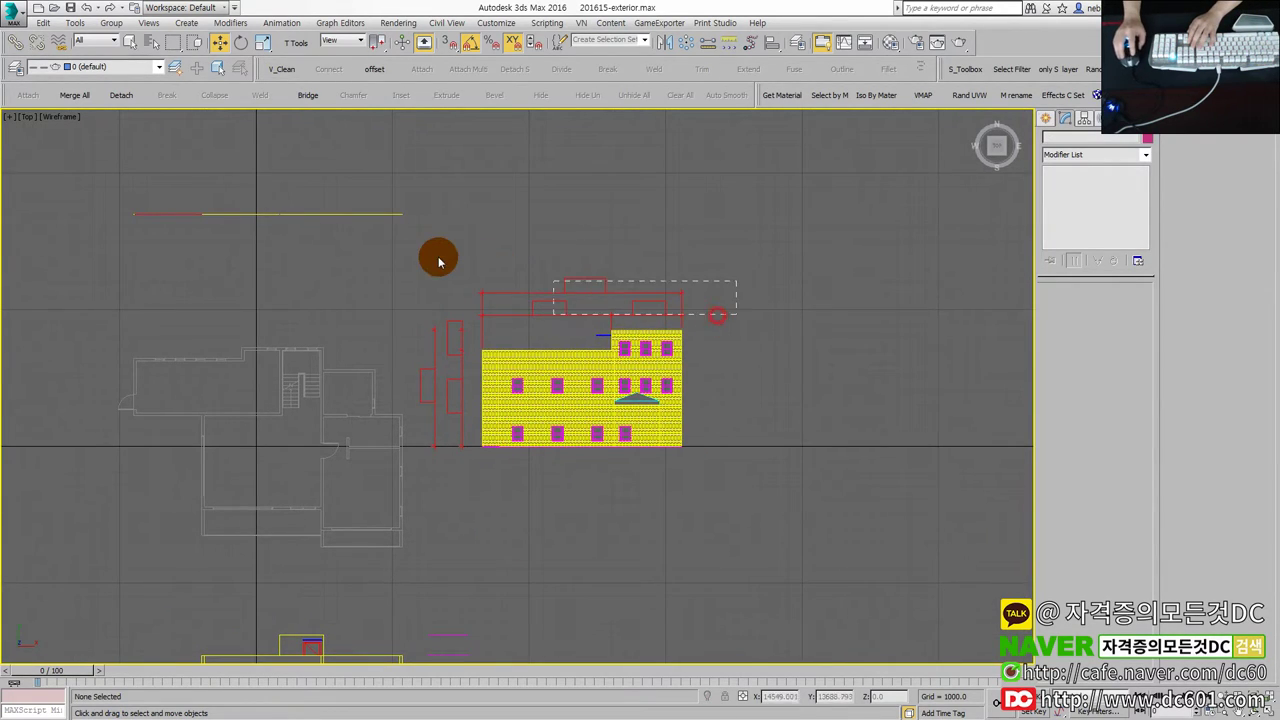
{"action": "left_click_drag", "start_coordinate": [449, 466], "coordinate": [431, 314]}
{"action": "key", "text": "Delete"}
{"action": "scroll", "coordinate": [476, 400], "scroll_direction": "up", "scroll_amount": 2}
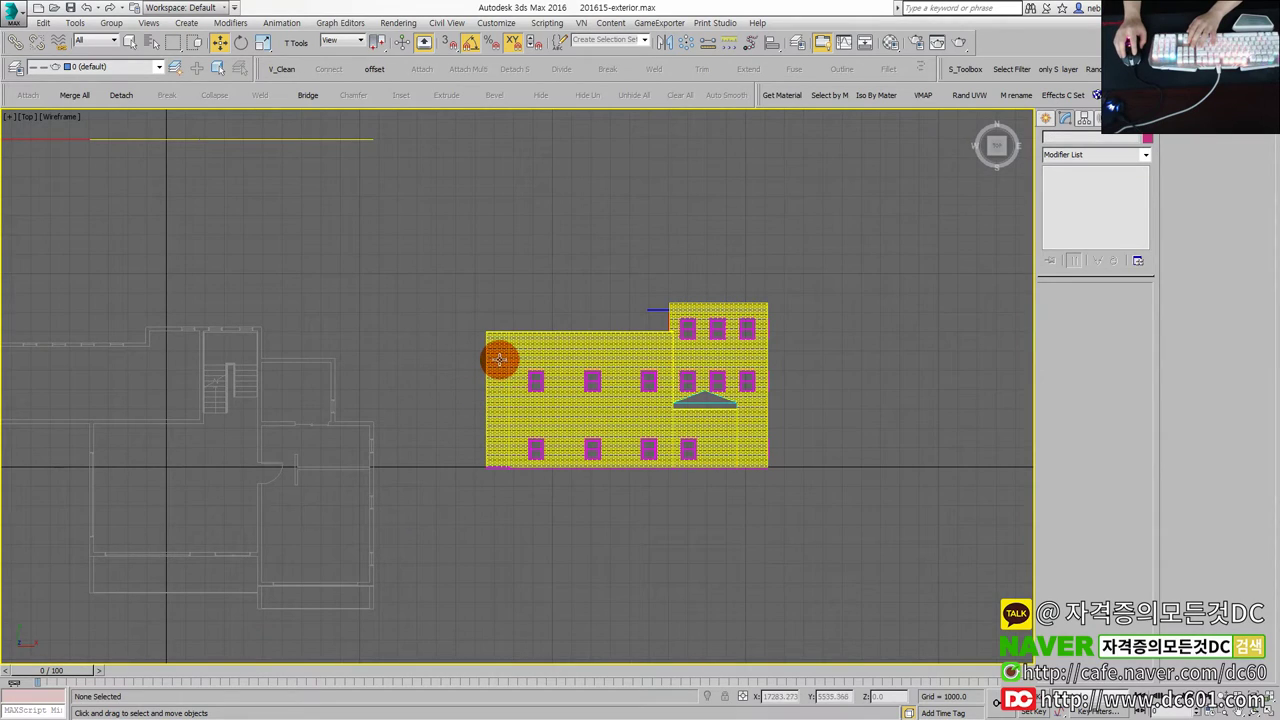
Delete the yellow hatch fills from the left and right sections, keeping the wall outline.
{"action": "left_click", "coordinate": [499, 359]}
{"action": "key", "text": "Delete"}
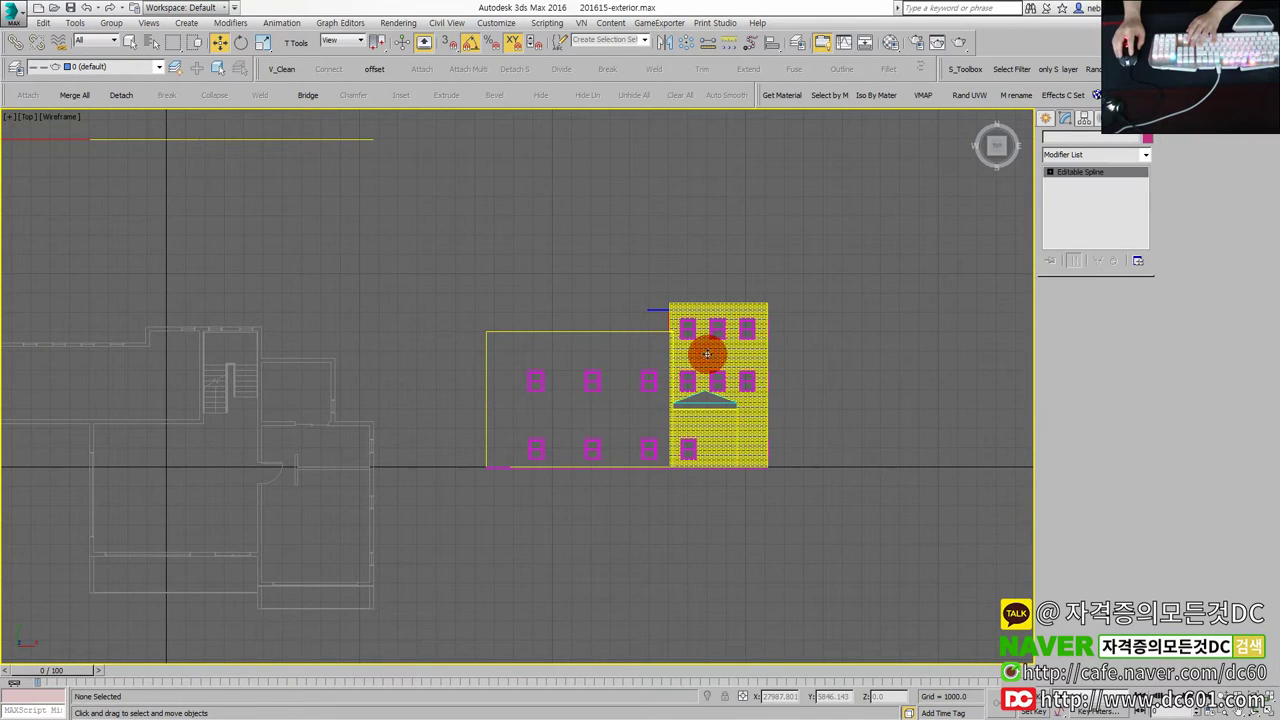
{"action": "left_click", "coordinate": [706, 354]}
{"action": "key", "text": "Delete"}
{"action": "scroll", "coordinate": [672, 400], "scroll_direction": "up", "scroll_amount": 3}
{"action": "left_click", "coordinate": [676, 386]}
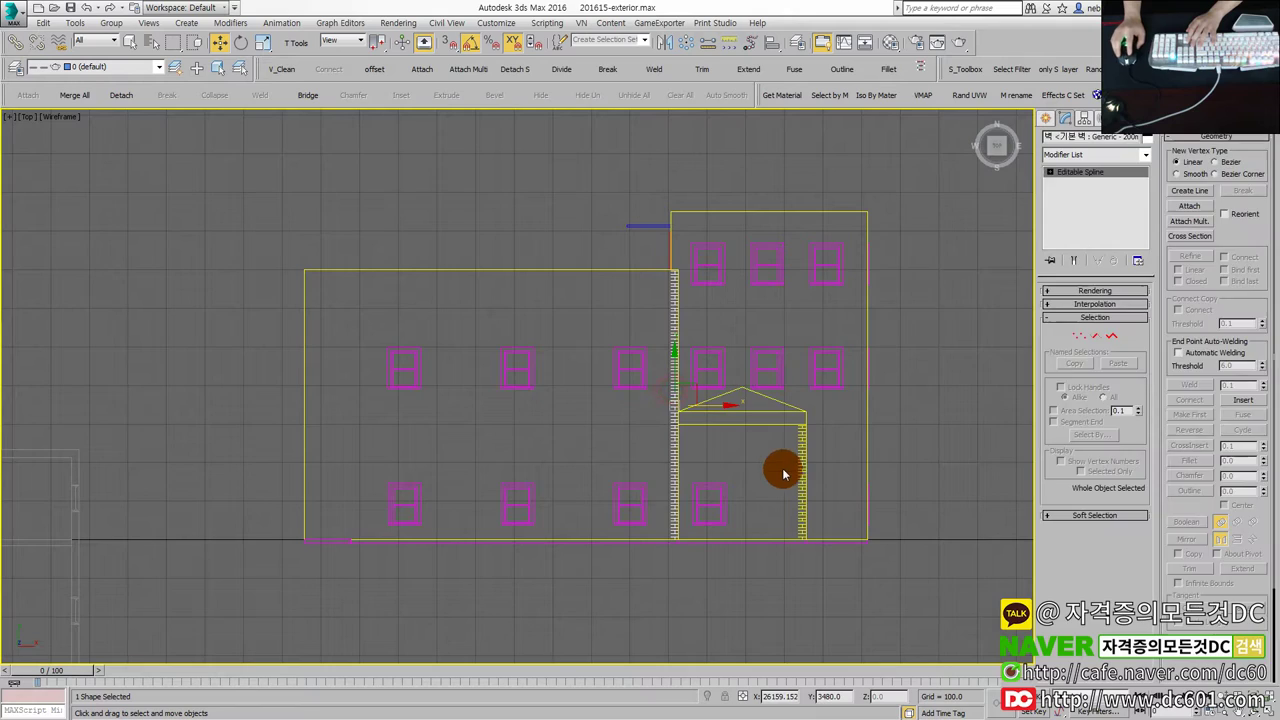
{"action": "left_click", "coordinate": [770, 475]}
Select all the remaining walls and windows and start grouping them.
{"action": "scroll", "coordinate": [738, 482], "scroll_direction": "down", "scroll_amount": 3}
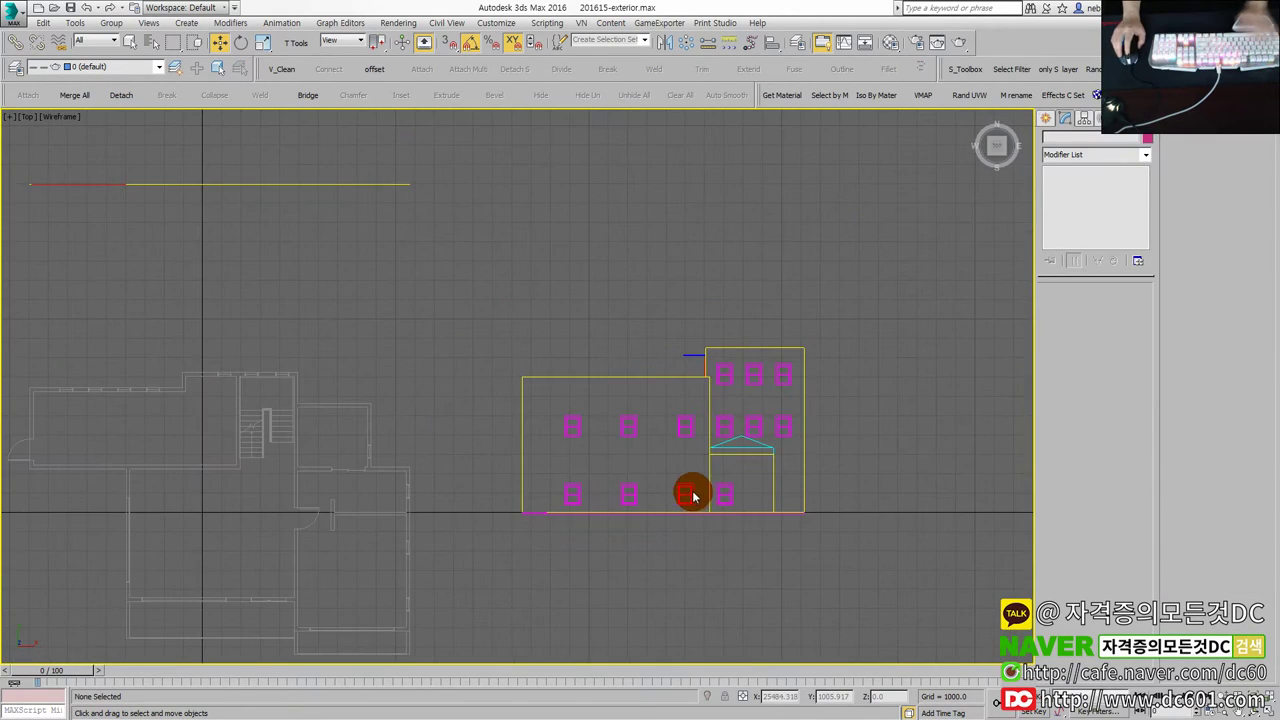
{"action": "left_click_drag", "start_coordinate": [508, 345], "coordinate": [769, 521]}
{"action": "key", "text": "ctrl+g"}
{"action": "type", "text": "Right"}
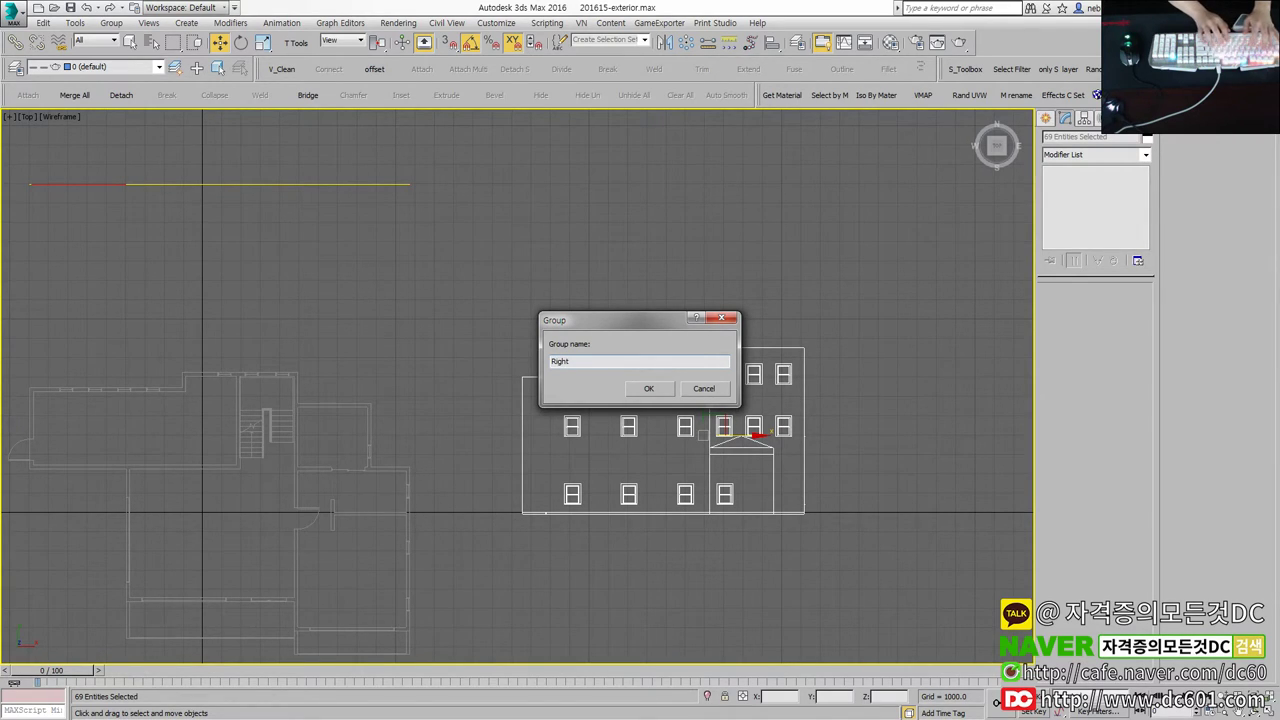
Confirm 'Right' as the group name for the side elevation's walls and windows.
{"action": "key", "text": "Return"}
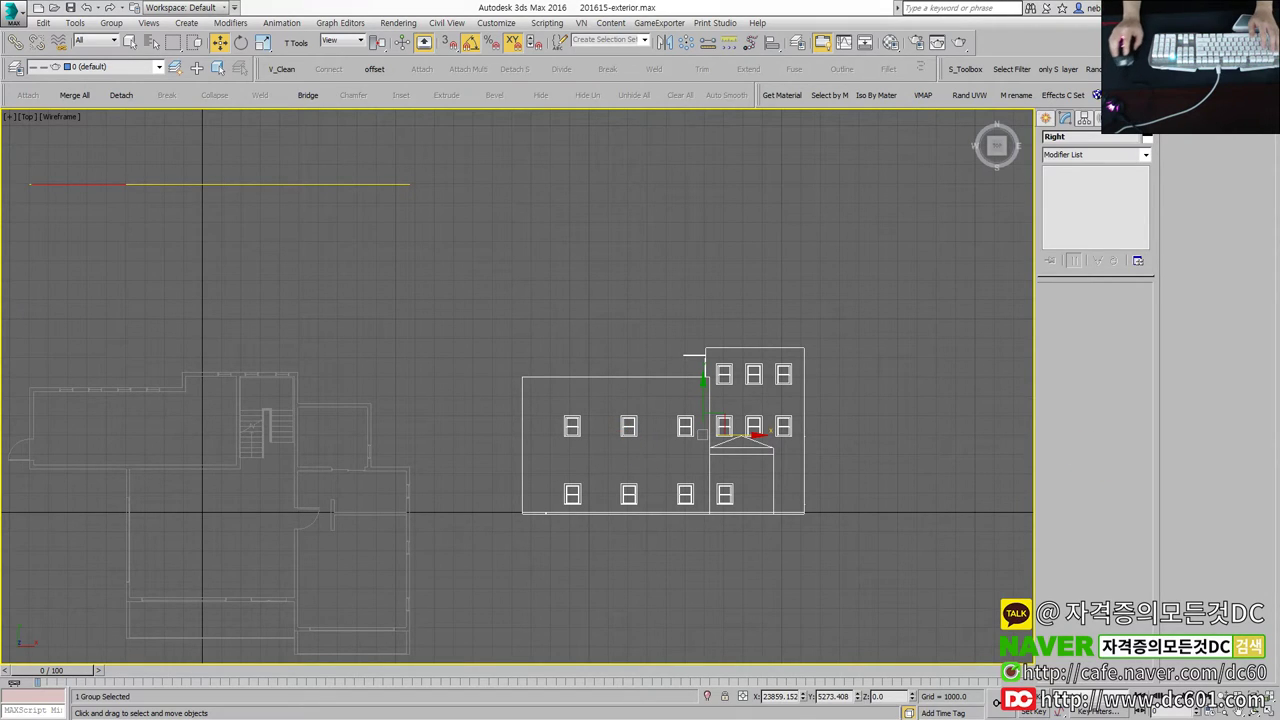
{"action": "middle_click_drag", "start_coordinate": [585, 450], "coordinate": [671, 473]}
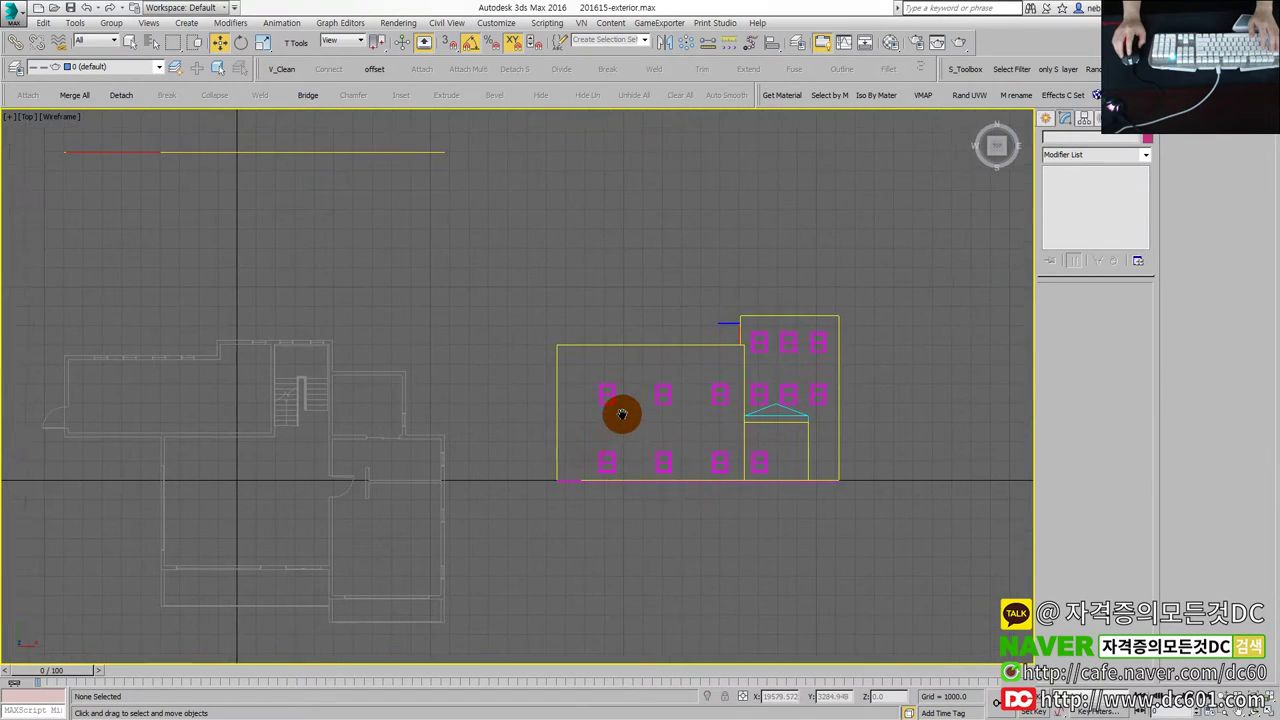
{"action": "key", "text": "e"}
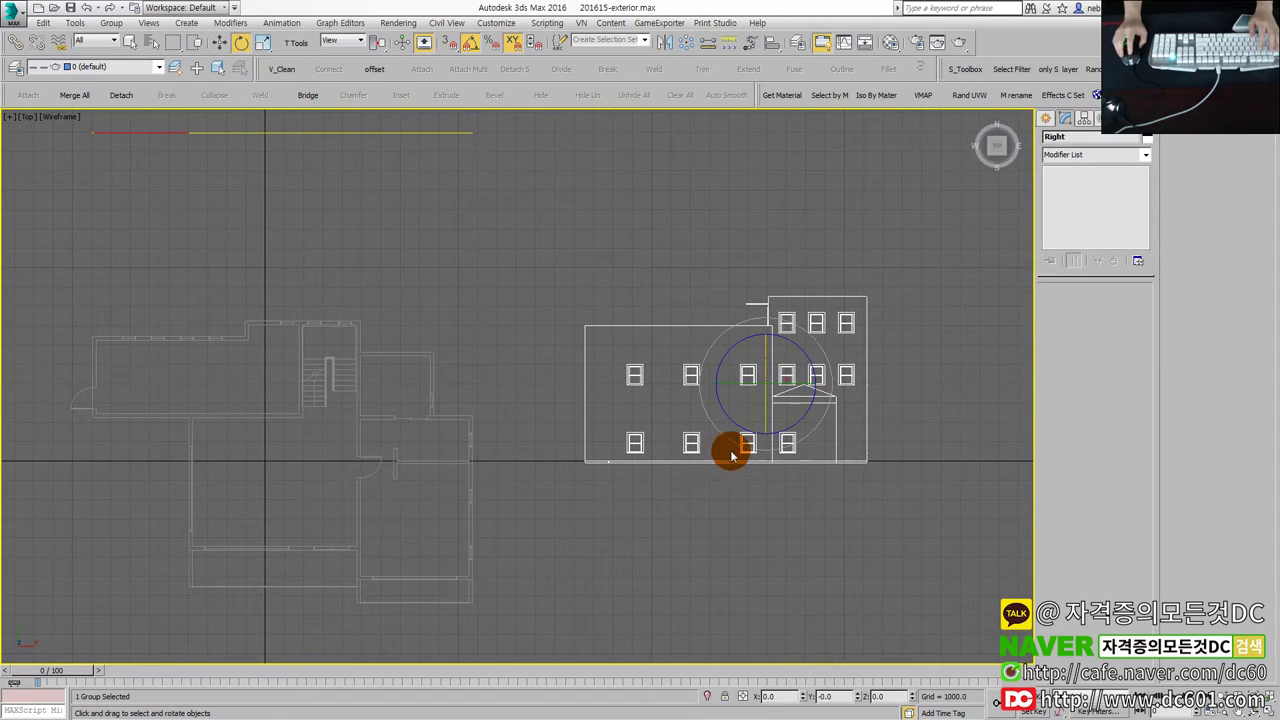
{"action": "mouse_move", "coordinate": [774, 432]}
{"action": "left_mouse_down"}
{"action": "mouse_move", "coordinate": [829, 386]}
{"action": "mouse_move", "coordinate": [794, 409]}
{"action": "mouse_move", "coordinate": [806, 380]}
{"action": "mouse_move", "coordinate": [500, 428]}
{"action": "mouse_move", "coordinate": [514, 580]}
{"action": "left_mouse_up"}
{"action": "key", "text": "w"}
{"action": "key", "text": "e"}
{"action": "key", "text": "w"}
{"action": "key", "text": "s"}
{"action": "scroll", "coordinate": [514, 578], "scroll_direction": "up", "scroll_amount": 3}
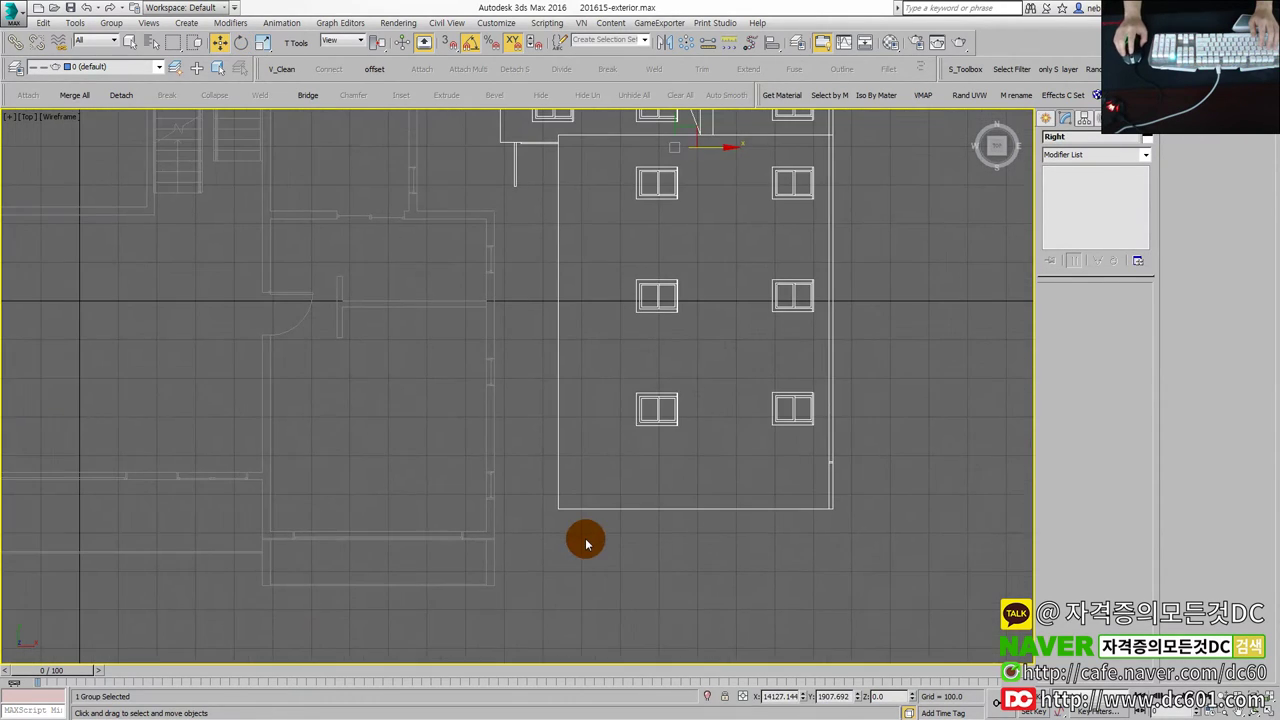
{"action": "left_click_drag", "start_coordinate": [560, 508], "coordinate": [551, 509]}
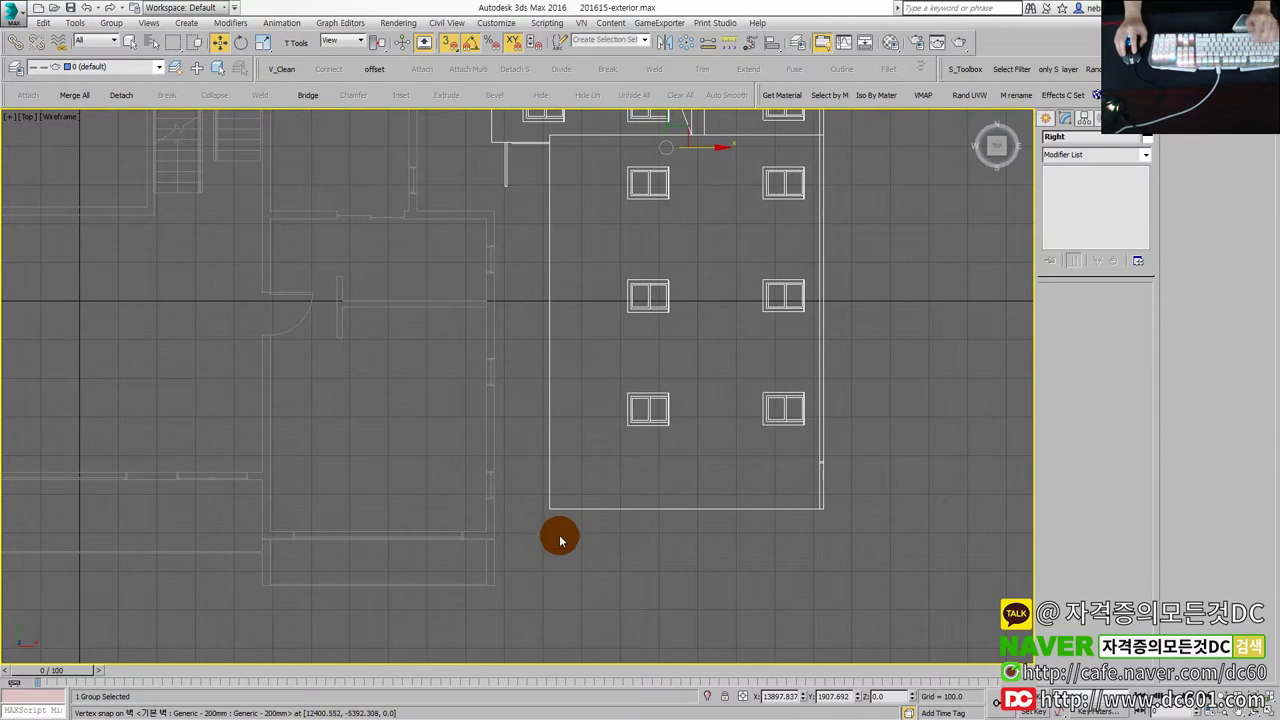
{"action": "mouse_move", "coordinate": [518, 576]}
{"action": "left_mouse_down"}
{"action": "mouse_move", "coordinate": [547, 541]}
{"action": "mouse_move", "coordinate": [506, 586]}
{"action": "left_mouse_up"}
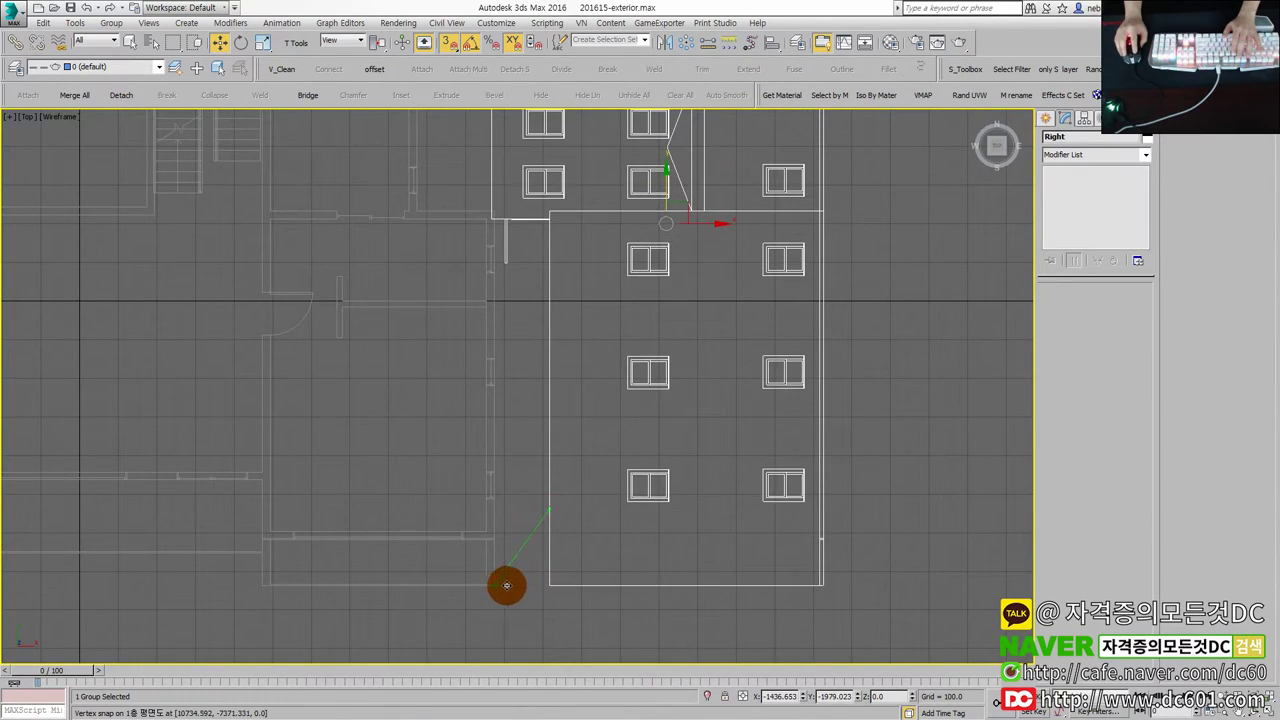
{"action": "scroll", "coordinate": [506, 586], "scroll_direction": "down", "scroll_amount": 3}
{"action": "left_click_drag", "start_coordinate": [660, 369], "coordinate": [392, 437]}
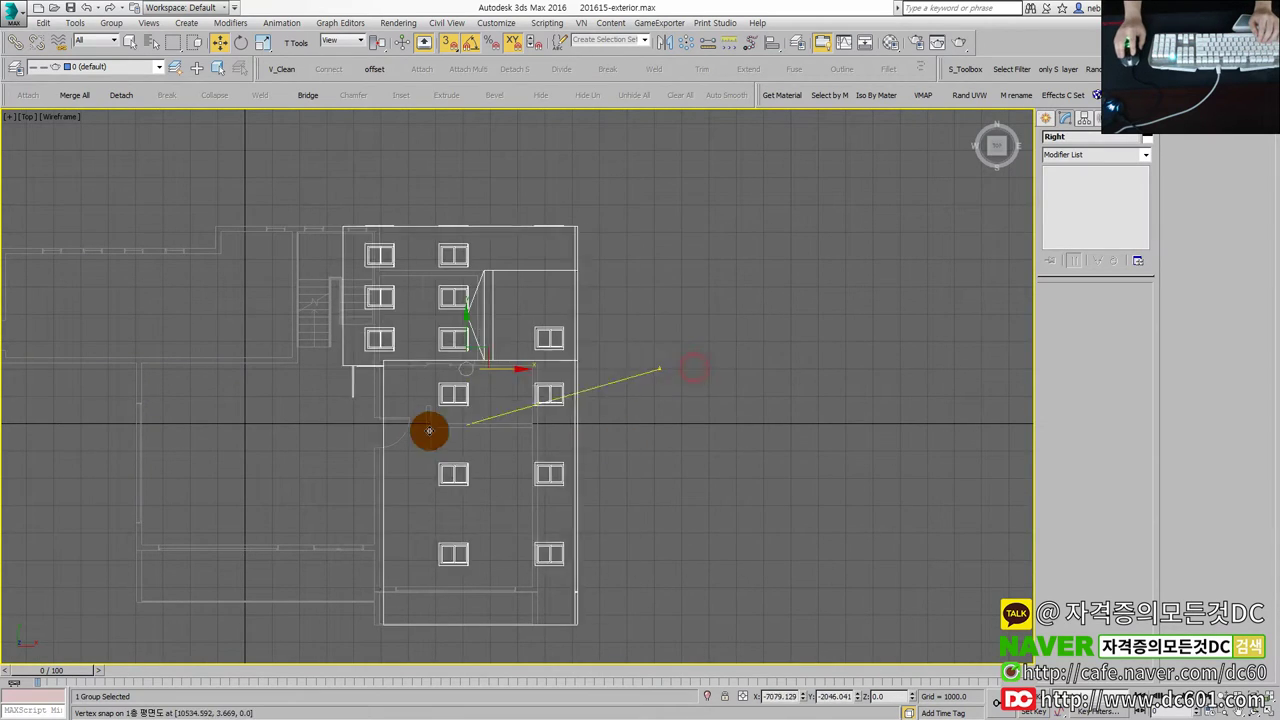
{"action": "scroll", "coordinate": [392, 437], "scroll_direction": "up", "scroll_amount": 1}
{"action": "scroll", "coordinate": [414, 391], "scroll_direction": "up", "scroll_amount": 1}
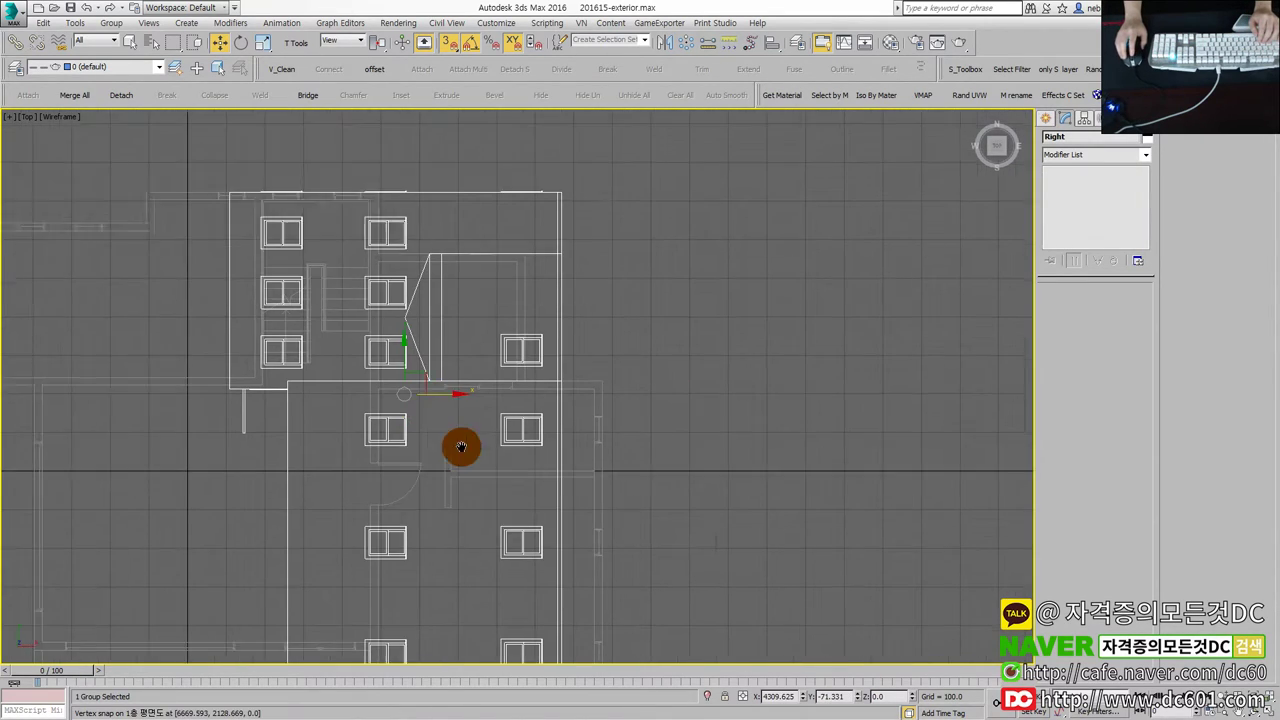
{"action": "scroll", "coordinate": [457, 449], "scroll_direction": "up", "scroll_amount": 2}
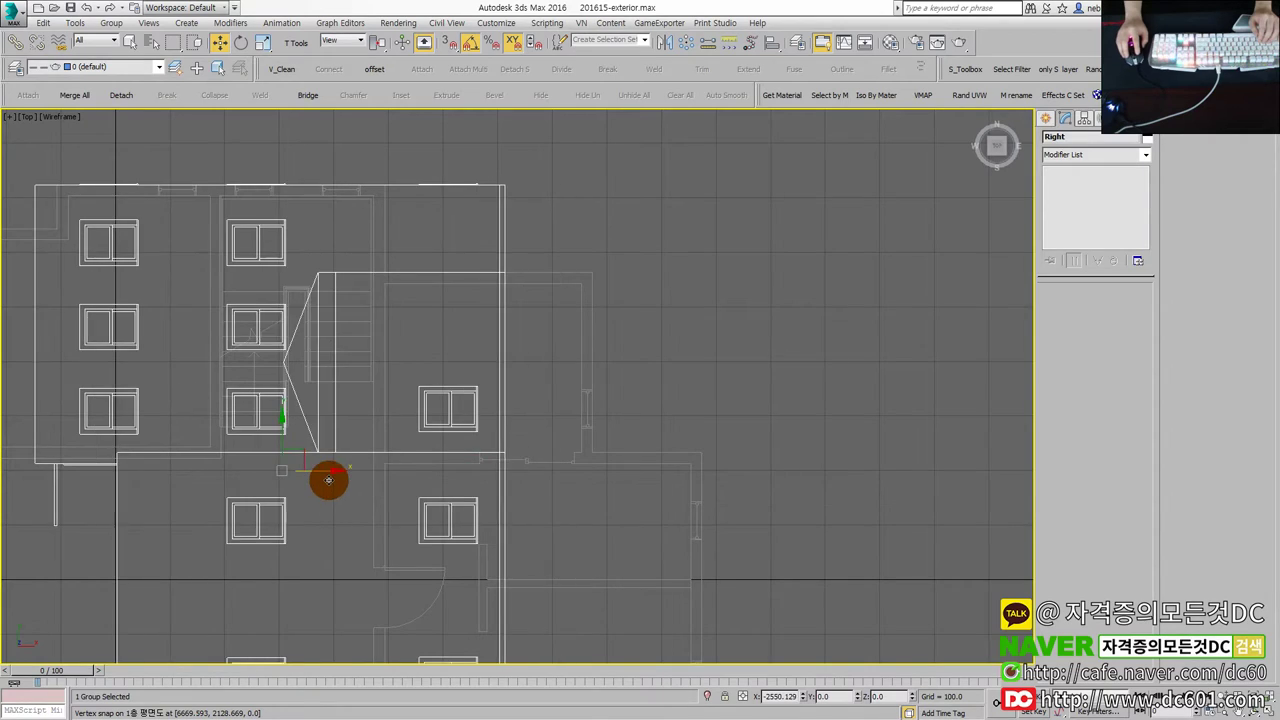
{"action": "left_click_drag", "start_coordinate": [468, 471], "coordinate": [523, 511]}
{"action": "scroll", "coordinate": [634, 524], "scroll_direction": "down", "scroll_amount": 3}
{"action": "scroll", "coordinate": [473, 428], "scroll_direction": "down", "scroll_amount": 2}
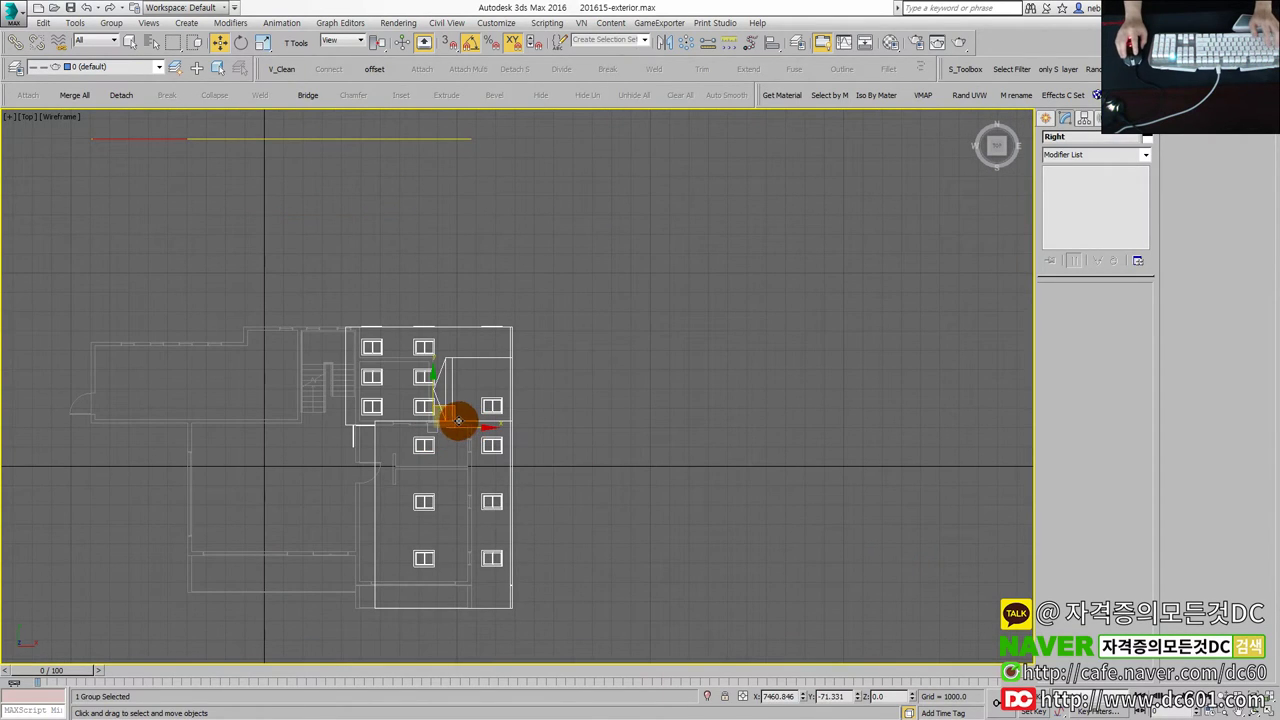
{"action": "left_click_drag", "start_coordinate": [458, 421], "coordinate": [596, 441]}
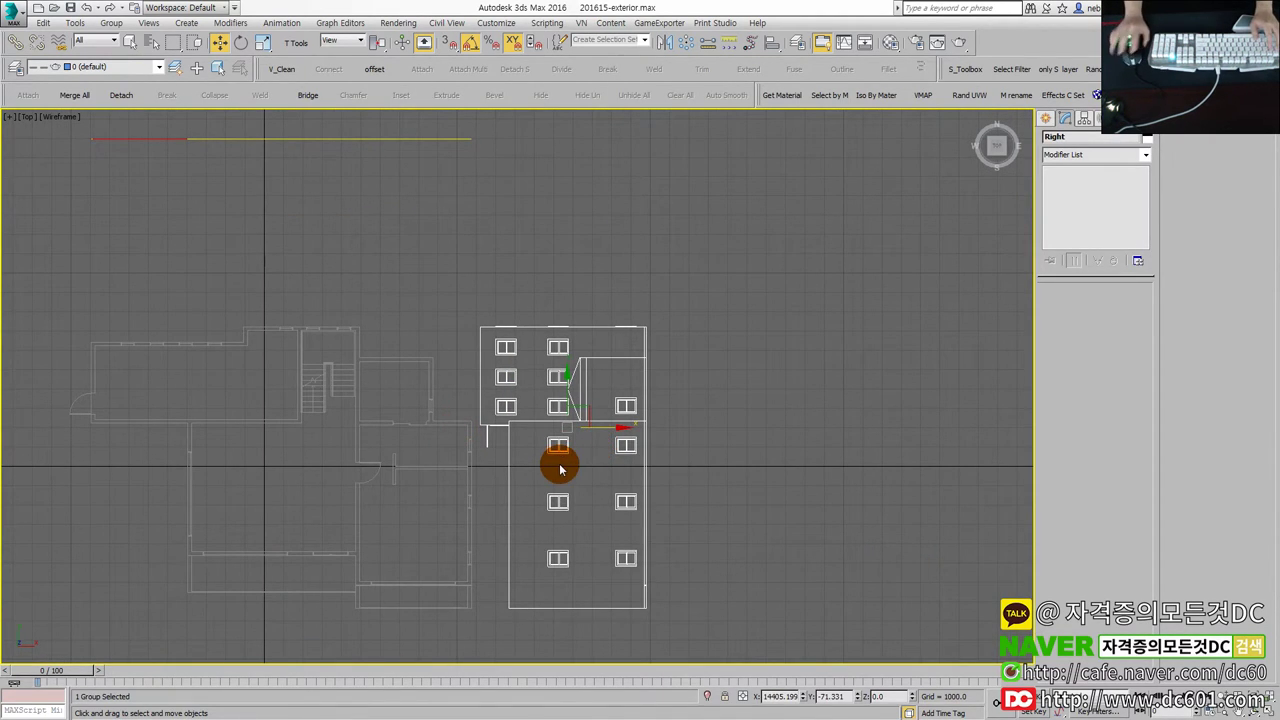
{"action": "scroll", "coordinate": [560, 470], "scroll_direction": "down", "scroll_amount": 2}
{"action": "middle_click_drag", "start_coordinate": [514, 503], "coordinate": [622, 430]}
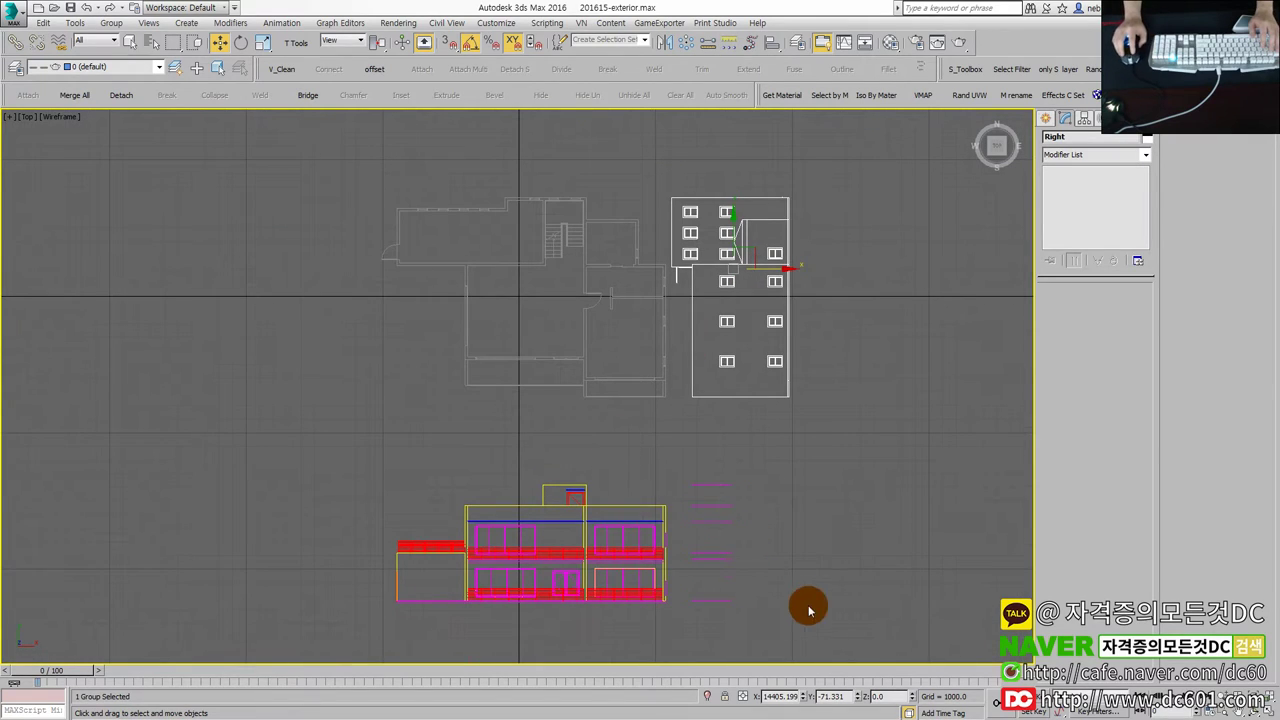
{"action": "left_click", "coordinate": [639, 507]}
{"action": "left_click_drag", "start_coordinate": [560, 515], "coordinate": [533, 197]}
{"action": "scroll", "coordinate": [403, 237], "scroll_direction": "up", "scroll_amount": 3}
{"action": "scroll", "coordinate": [571, 220], "scroll_direction": "up", "scroll_amount": 2}
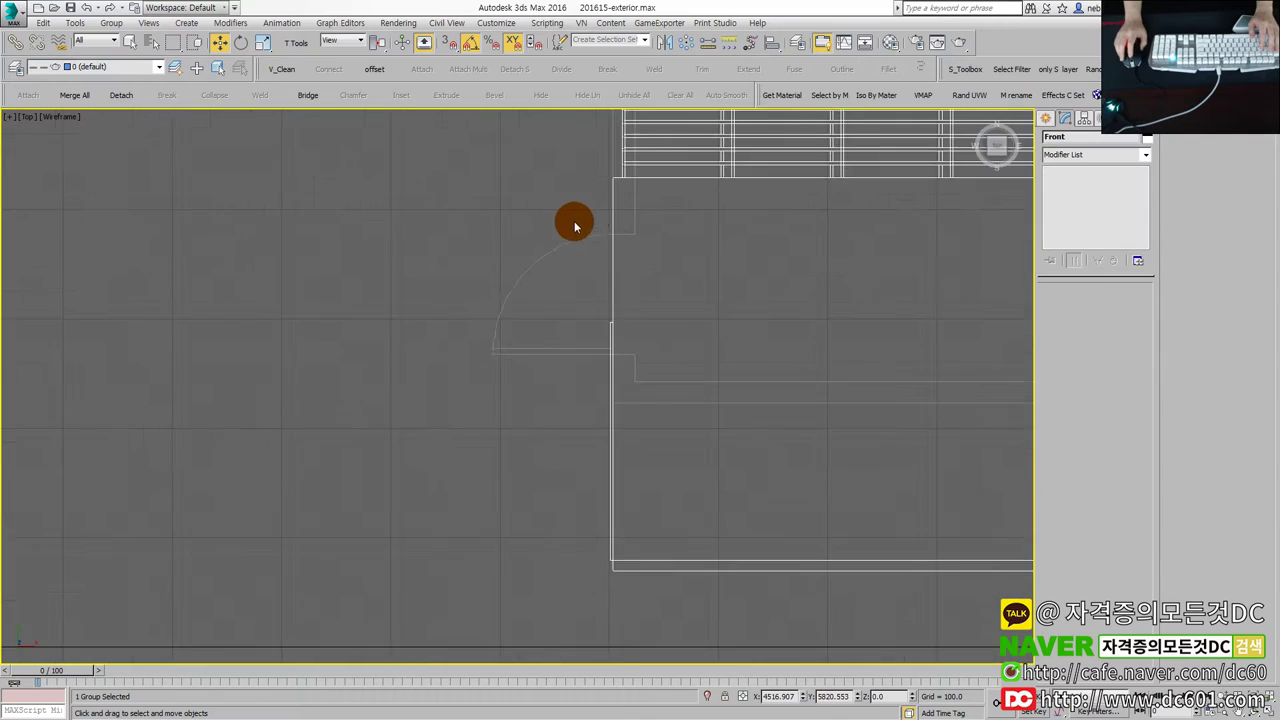
{"action": "scroll", "coordinate": [403, 417], "scroll_direction": "up", "scroll_amount": 2}
{"action": "scroll", "coordinate": [400, 332], "scroll_direction": "up", "scroll_amount": 1}
{"action": "scroll", "coordinate": [400, 330], "scroll_direction": "down", "scroll_amount": 2}
{"action": "scroll", "coordinate": [415, 338], "scroll_direction": "down", "scroll_amount": 3}
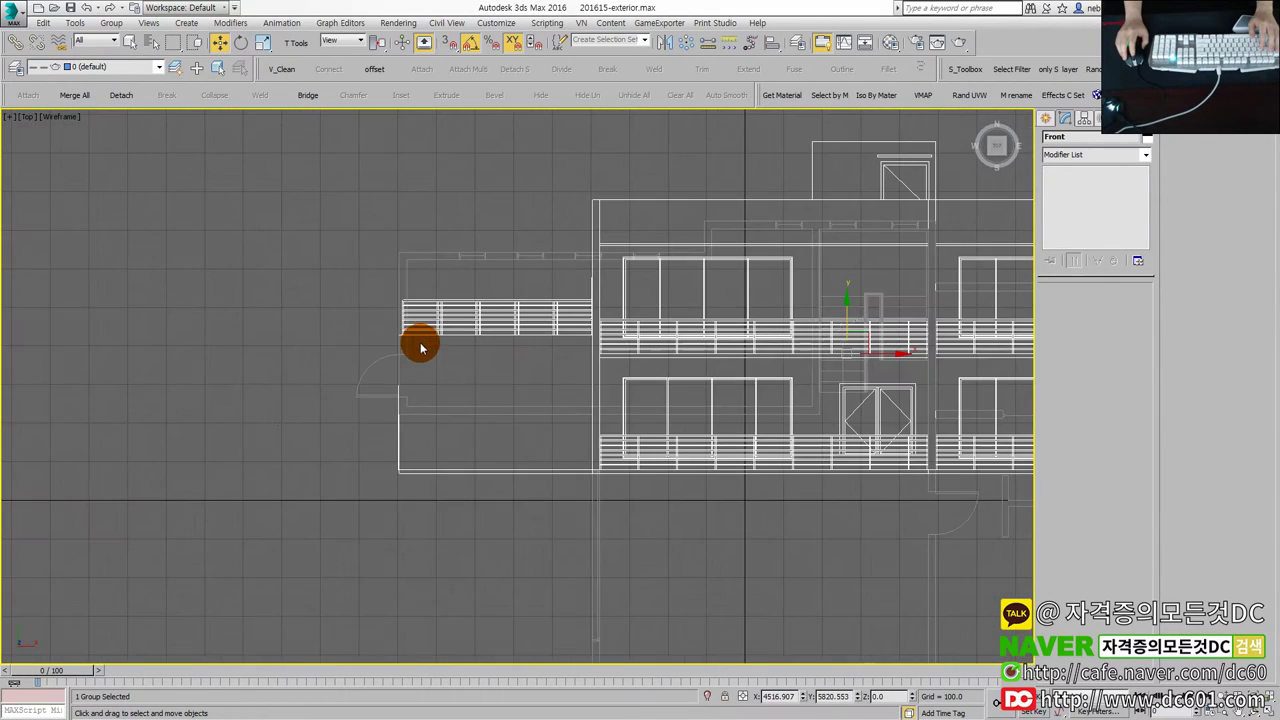
{"action": "scroll", "coordinate": [495, 420], "scroll_direction": "down", "scroll_amount": 2}
{"action": "scroll", "coordinate": [580, 394], "scroll_direction": "up", "scroll_amount": 2}
{"action": "scroll", "coordinate": [566, 400], "scroll_direction": "up", "scroll_amount": 3}
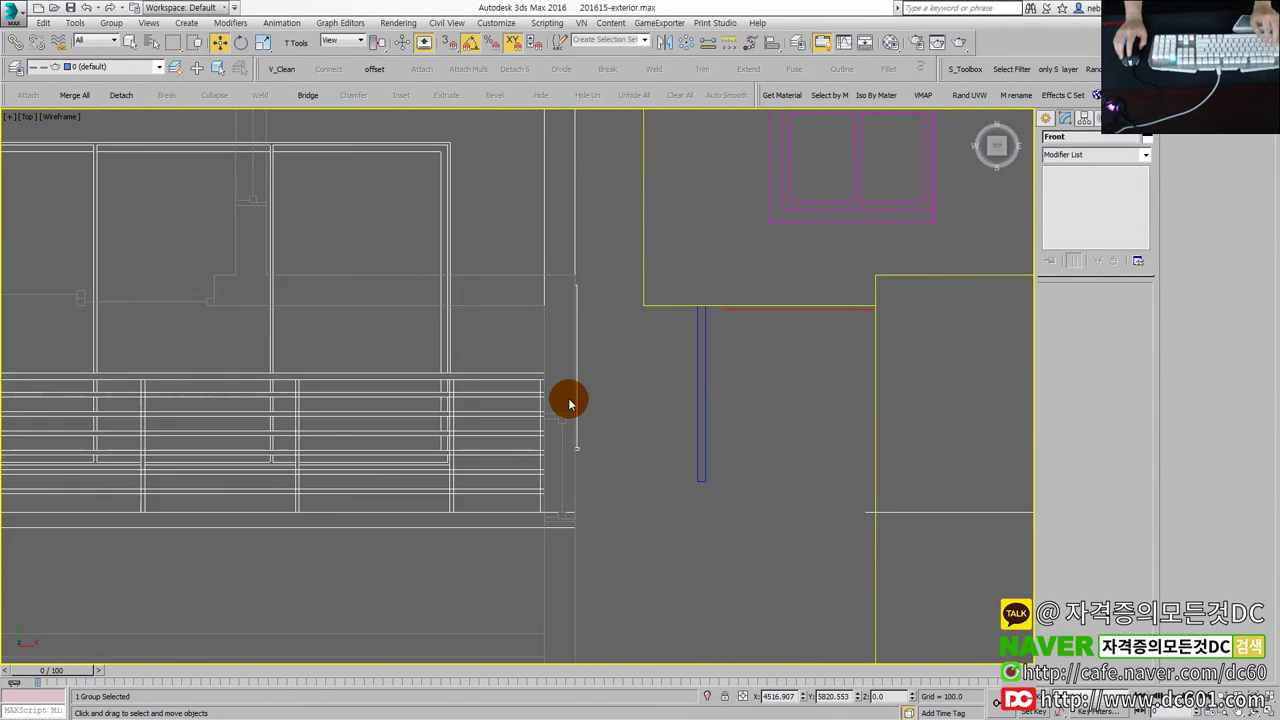
{"action": "scroll", "coordinate": [571, 397], "scroll_direction": "down", "scroll_amount": 4}
{"action": "scroll", "coordinate": [572, 403], "scroll_direction": "down", "scroll_amount": 1}
{"action": "key", "text": "ctrl+z"}
{"action": "scroll", "coordinate": [571, 403], "scroll_direction": "down", "scroll_amount": 2}
{"action": "left_click", "coordinate": [280, 428]}
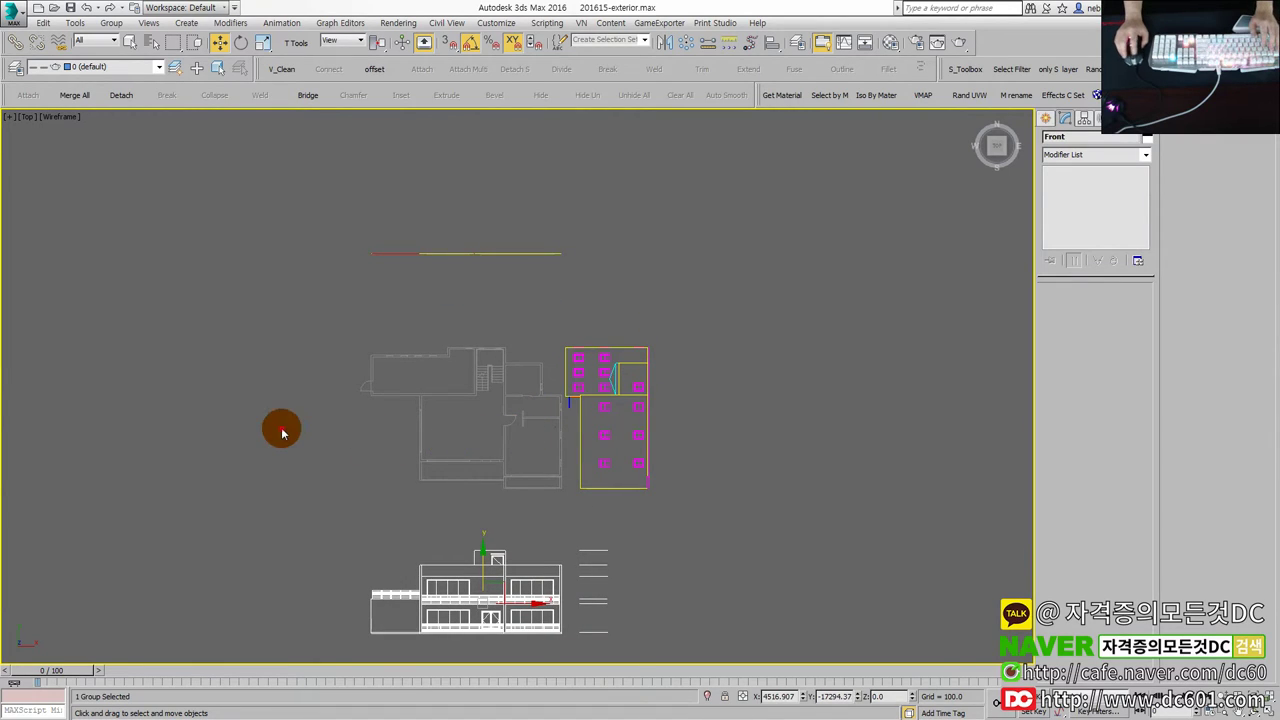
Import 좌측면도.dwg, accepting the default AutoCAD import options.
{"action": "left_click", "coordinate": [17, 17]}
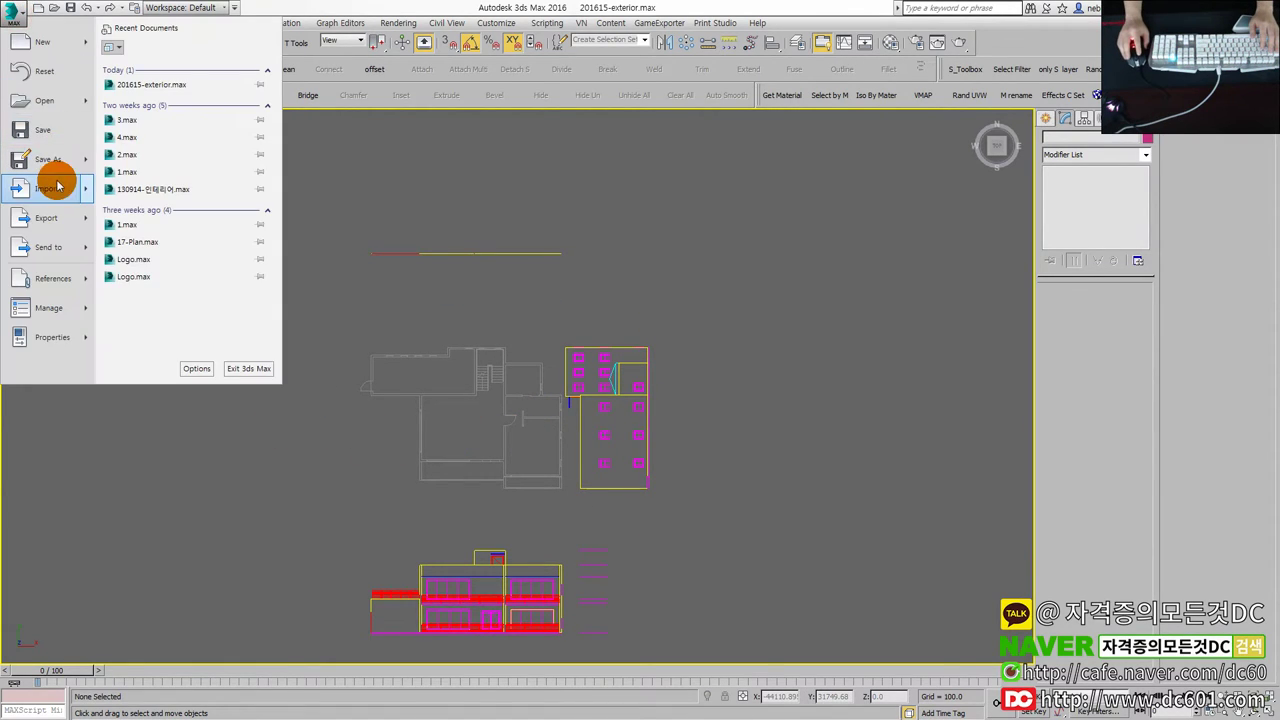
{"action": "left_click", "coordinate": [75, 200]}
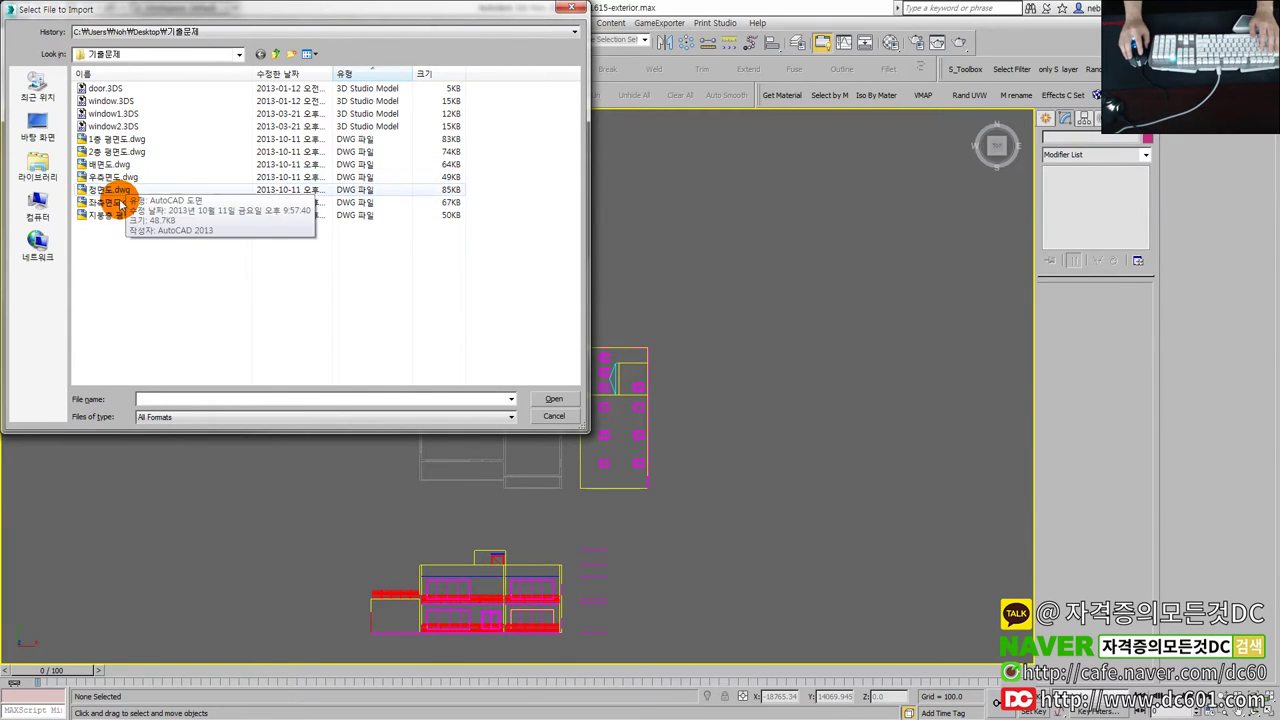
{"action": "left_click", "coordinate": [118, 203]}
{"action": "double_click", "coordinate": [118, 203]}
{"action": "left_click", "coordinate": [666, 551]}
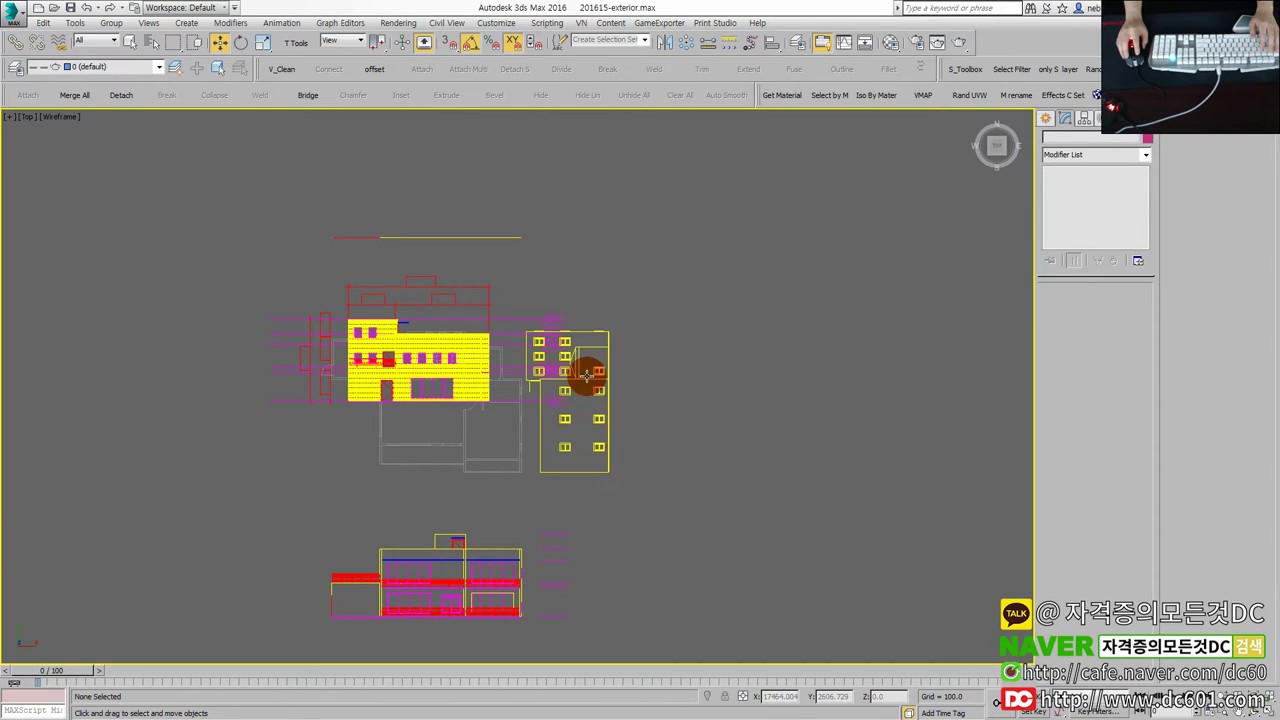
Move the right elevation aside and delete the 21 tag markers beside the left elevation.
{"action": "left_click_drag", "start_coordinate": [604, 380], "coordinate": [751, 400]}
{"action": "left_click_drag", "start_coordinate": [586, 423], "coordinate": [522, 330]}
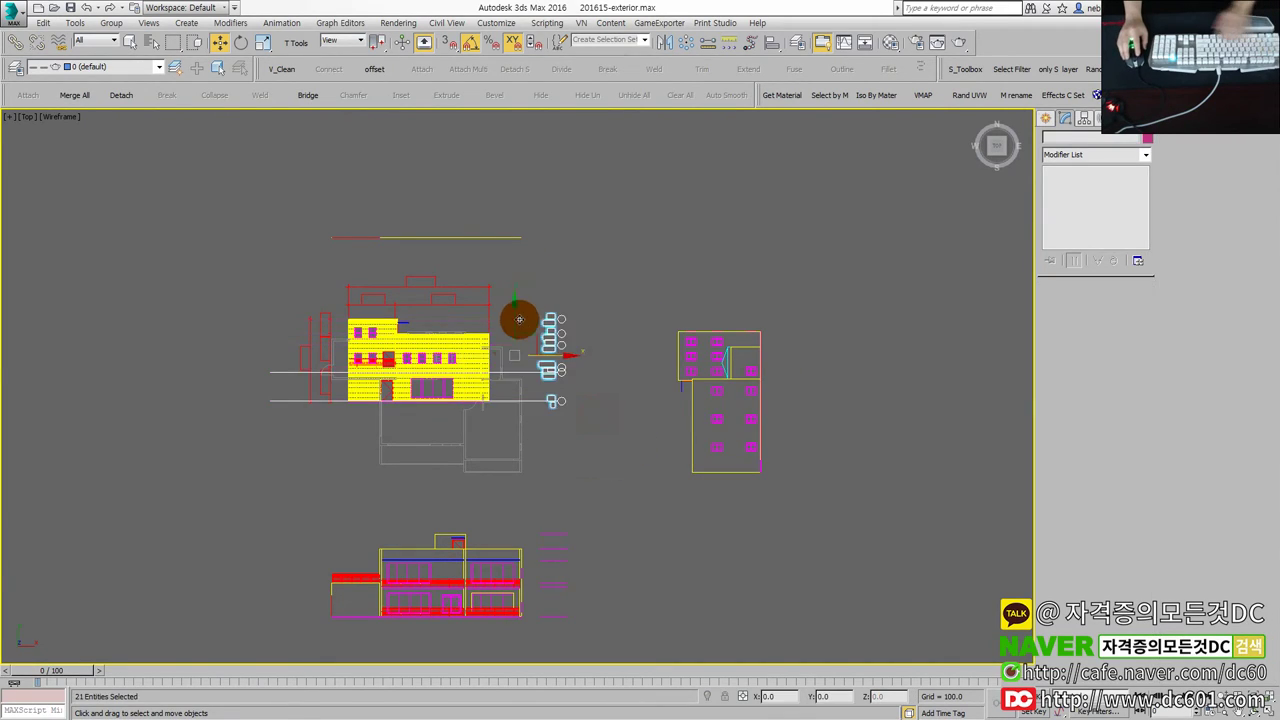
{"action": "middle_click_drag", "start_coordinate": [364, 292], "coordinate": [523, 323]}
{"action": "scroll", "coordinate": [523, 323], "scroll_direction": "up", "scroll_amount": 5}
{"action": "key", "text": "Delete"}
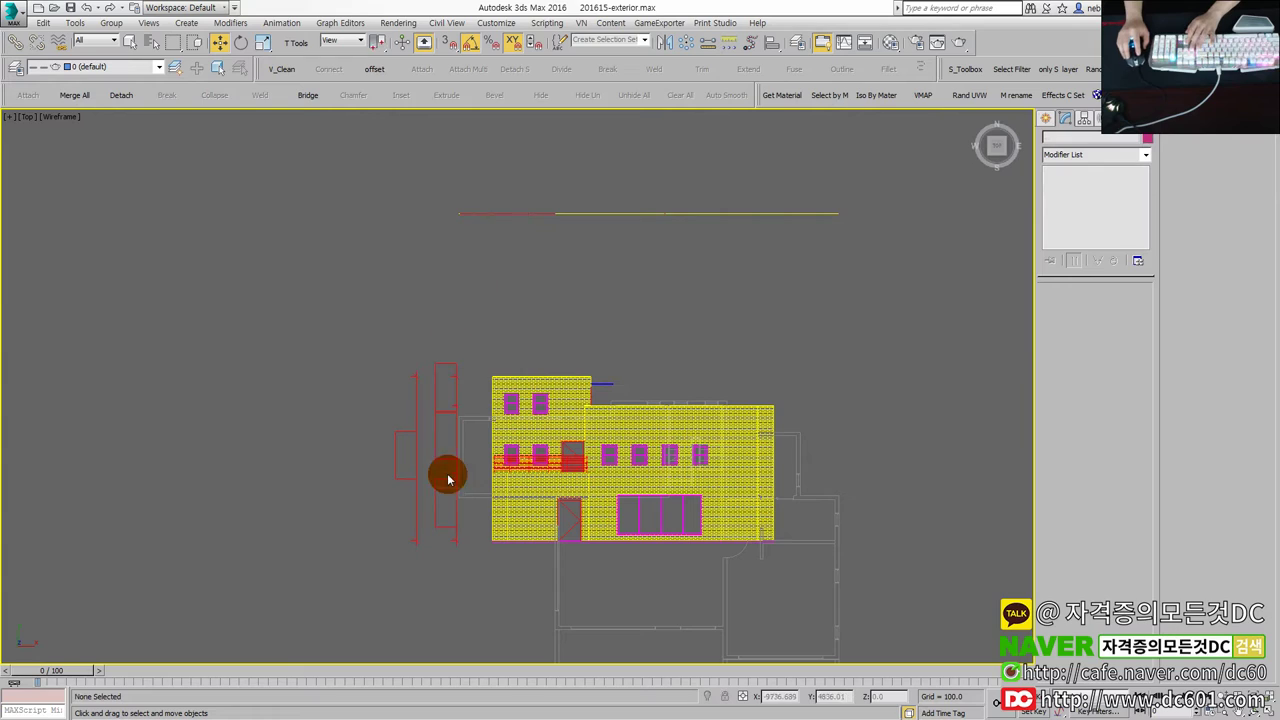
{"action": "scroll", "coordinate": [380, 409], "scroll_direction": "up", "scroll_amount": 2}
{"action": "scroll", "coordinate": [594, 386], "scroll_direction": "up", "scroll_amount": 2}
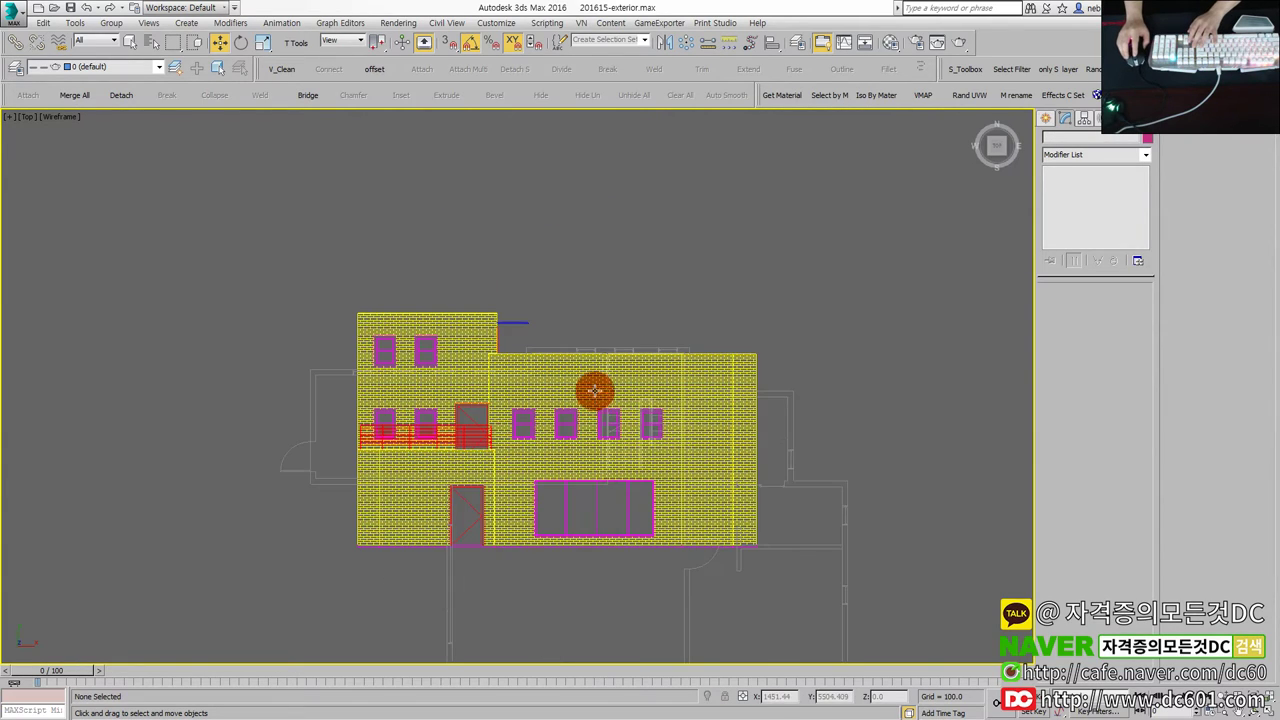
Pick out the brick hatch fills on the middle, left and right walls.
{"action": "left_click", "coordinate": [587, 381]}
{"action": "left_click", "coordinate": [443, 334]}
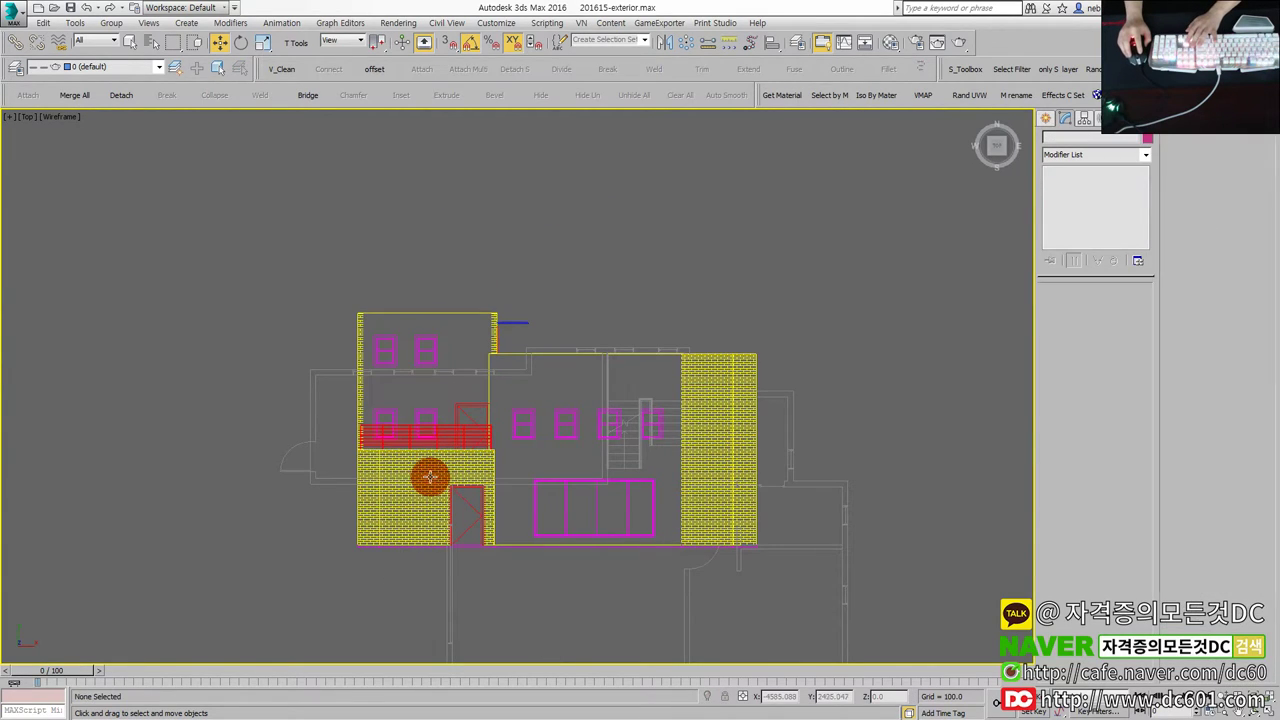
{"action": "left_click", "coordinate": [381, 473]}
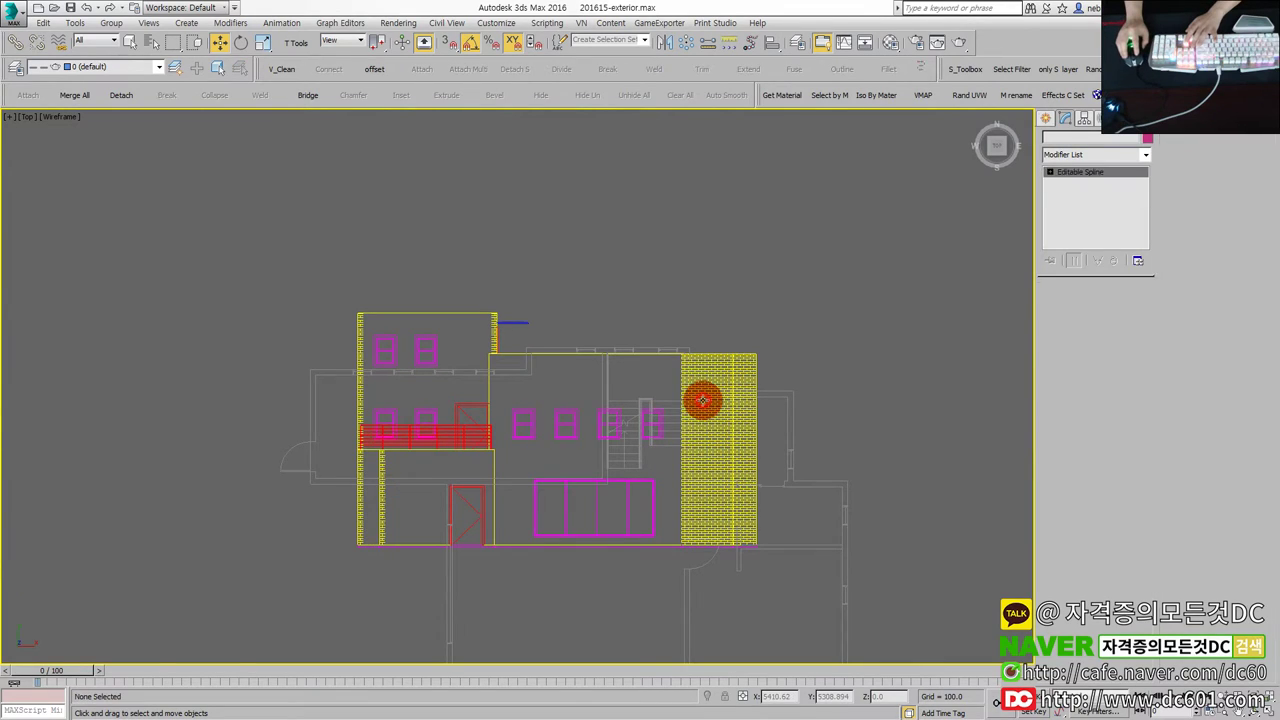
{"action": "left_click", "coordinate": [746, 387]}
{"action": "left_click", "coordinate": [480, 329]}
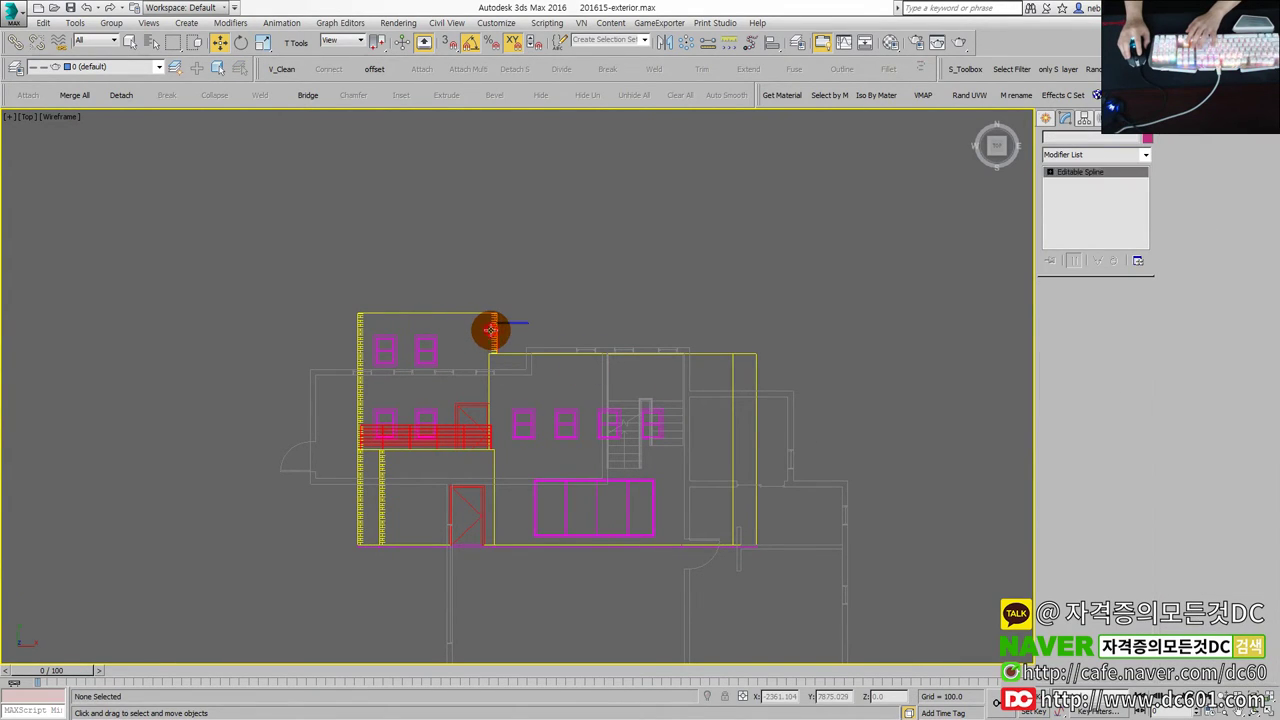
{"action": "left_click", "coordinate": [358, 332]}
{"action": "left_click", "coordinate": [366, 377]}
{"action": "left_click", "coordinate": [364, 328]}
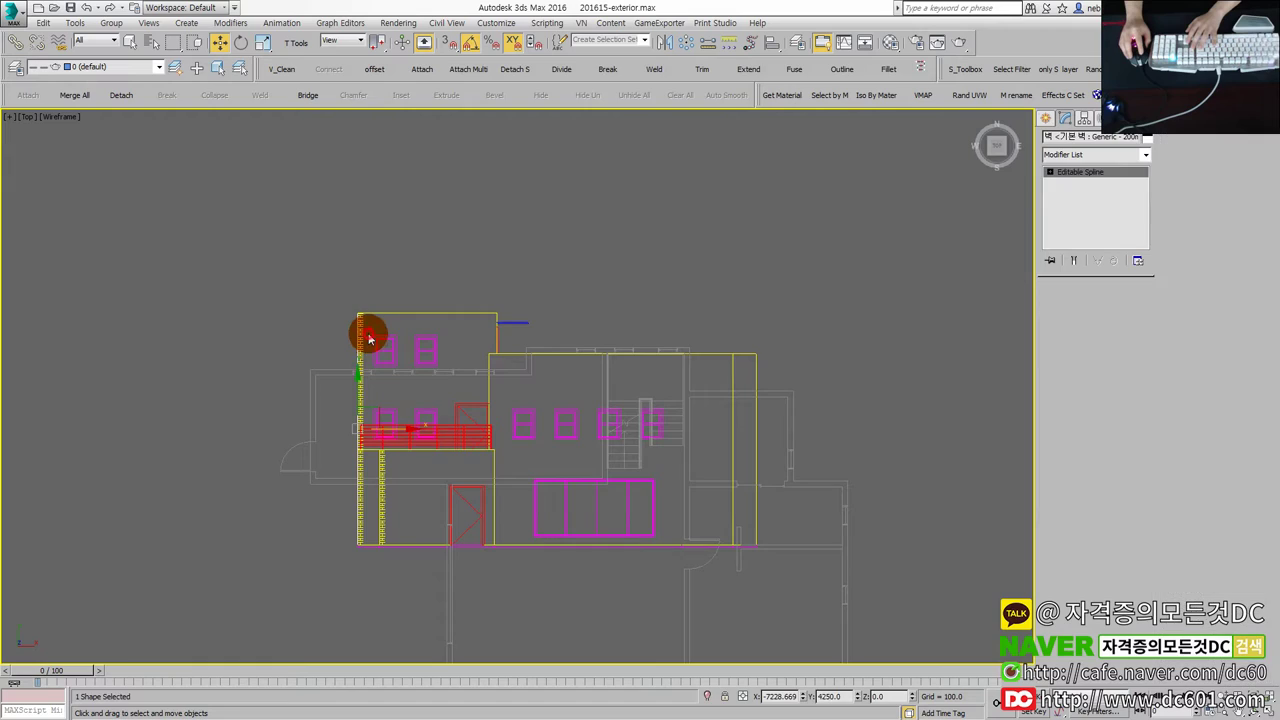
{"action": "left_click", "coordinate": [377, 463]}
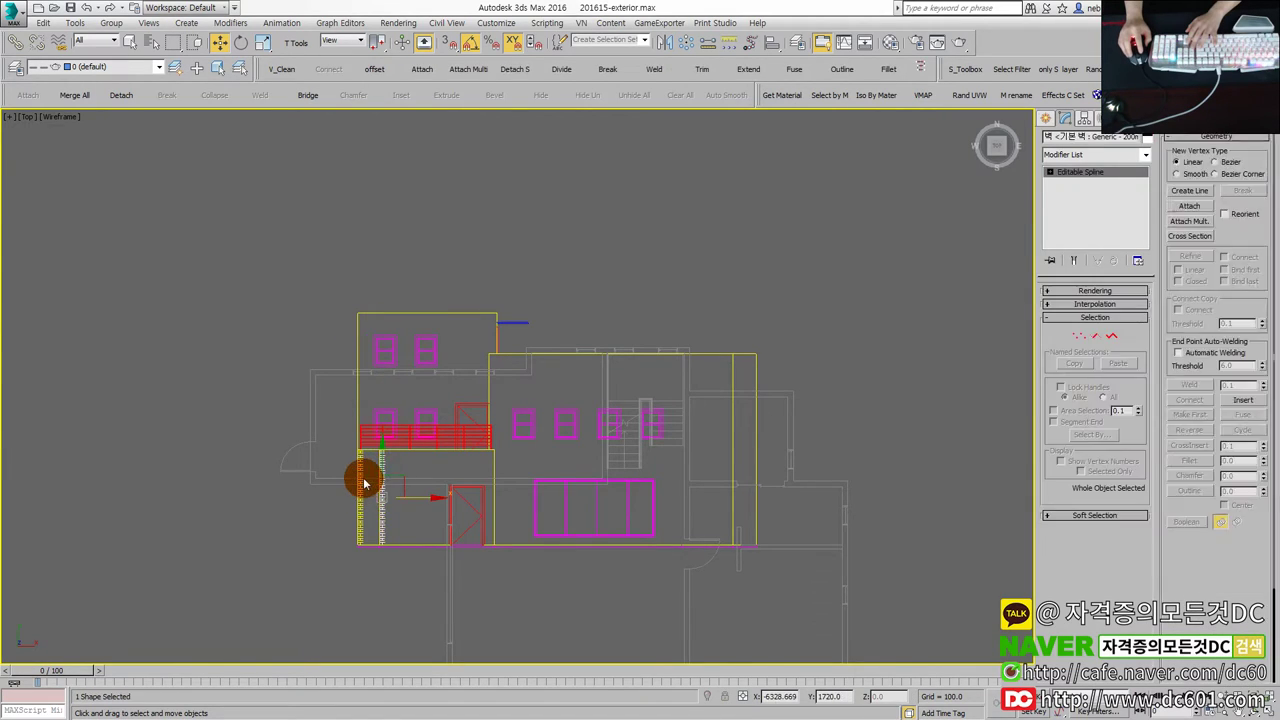
{"action": "left_click", "coordinate": [359, 466]}
Group the whole left elevation as 'Left' and move it to the left of the plan.
{"action": "key", "text": "ctrl+a"}
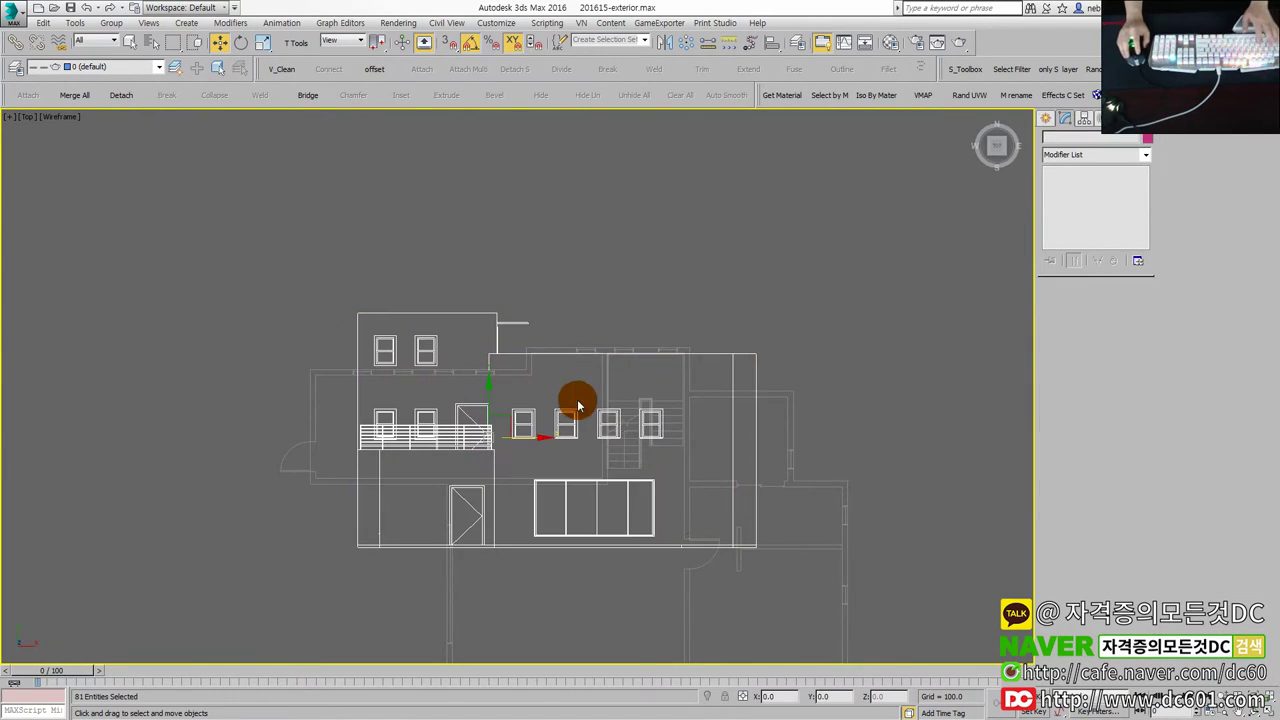
{"action": "key", "text": "ctrl+g"}
{"action": "type", "text": "Left"}
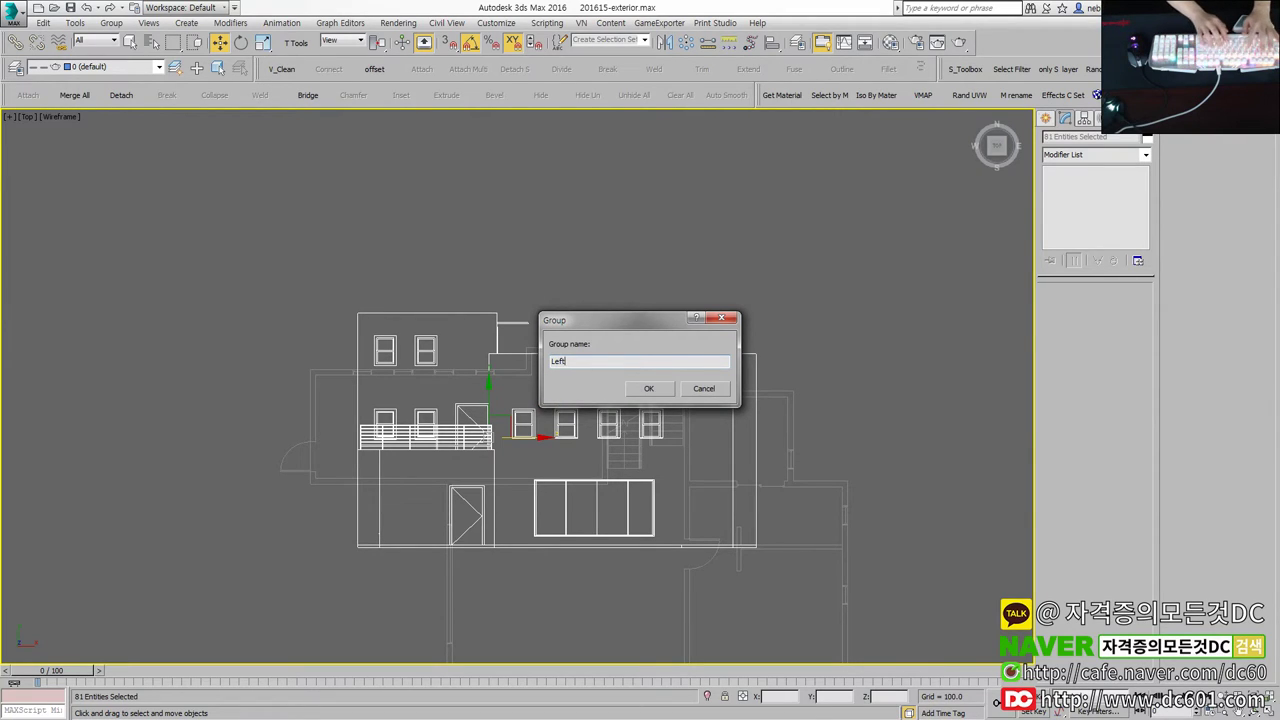
{"action": "key", "text": "Return"}
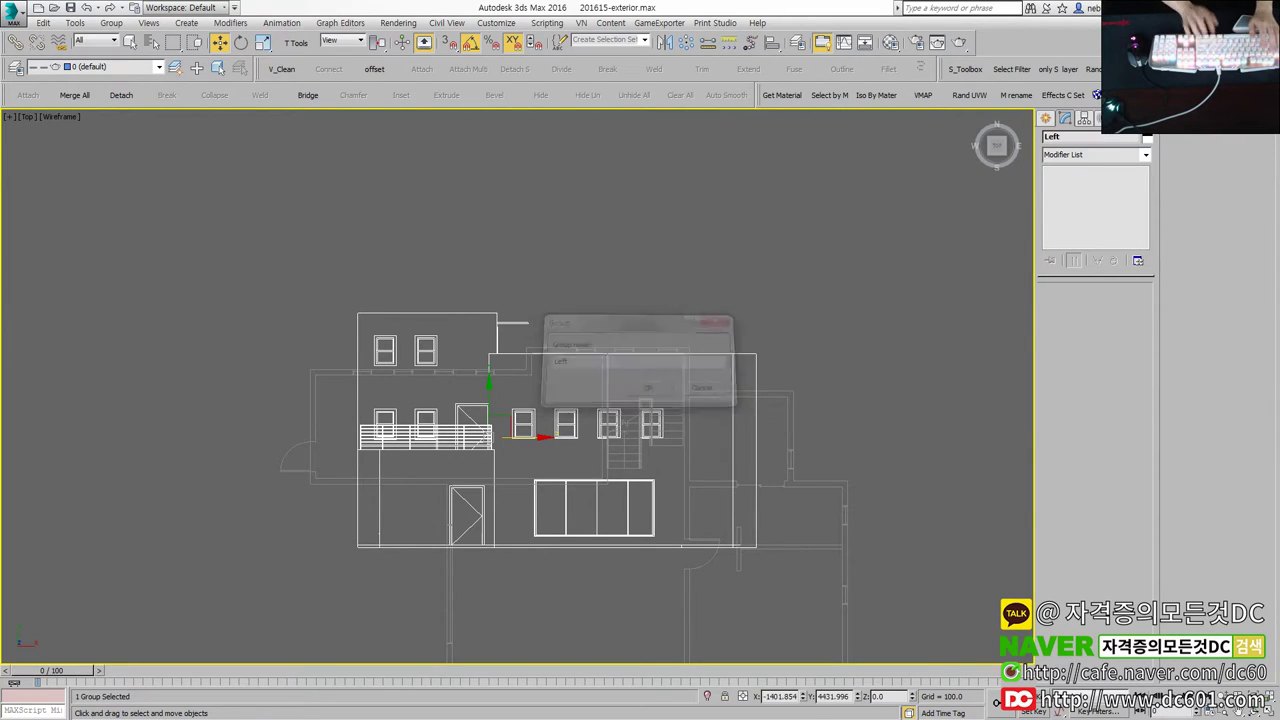
{"action": "scroll", "coordinate": [586, 451], "scroll_direction": "down", "scroll_amount": 4}
{"action": "scroll", "coordinate": [560, 438], "scroll_direction": "up", "scroll_amount": 2}
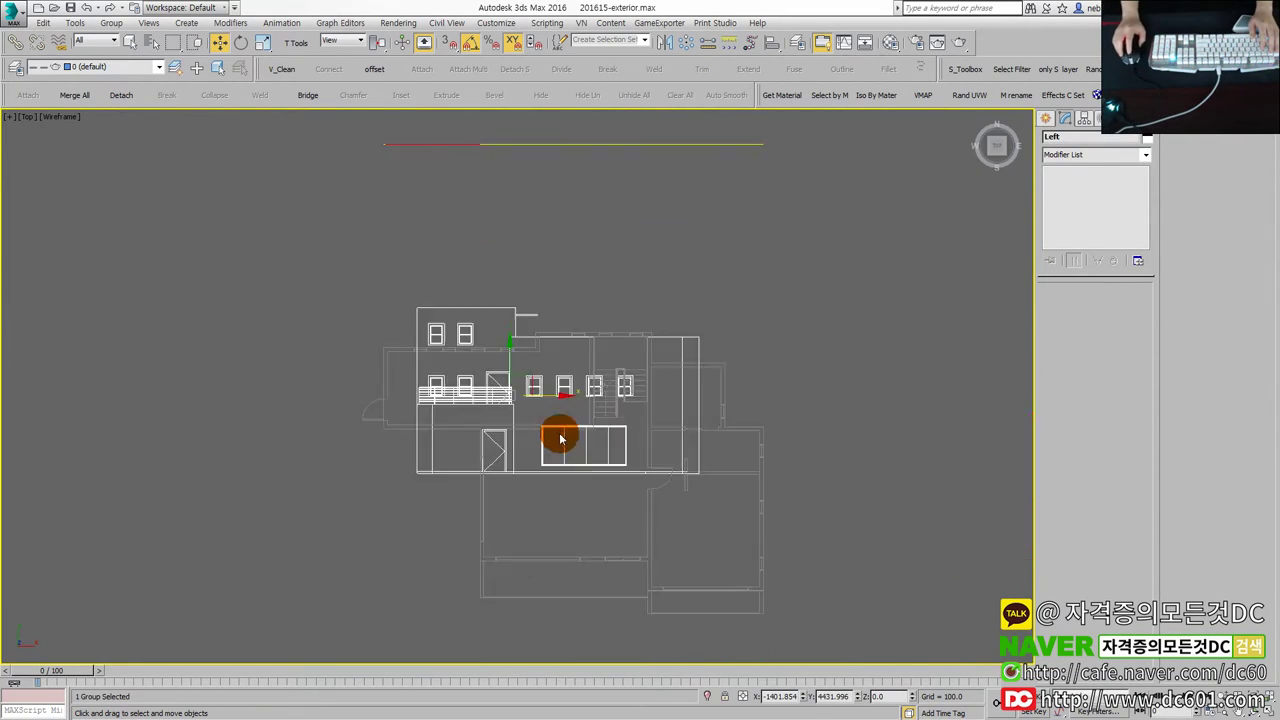
{"action": "left_click_drag", "start_coordinate": [558, 399], "coordinate": [187, 449]}
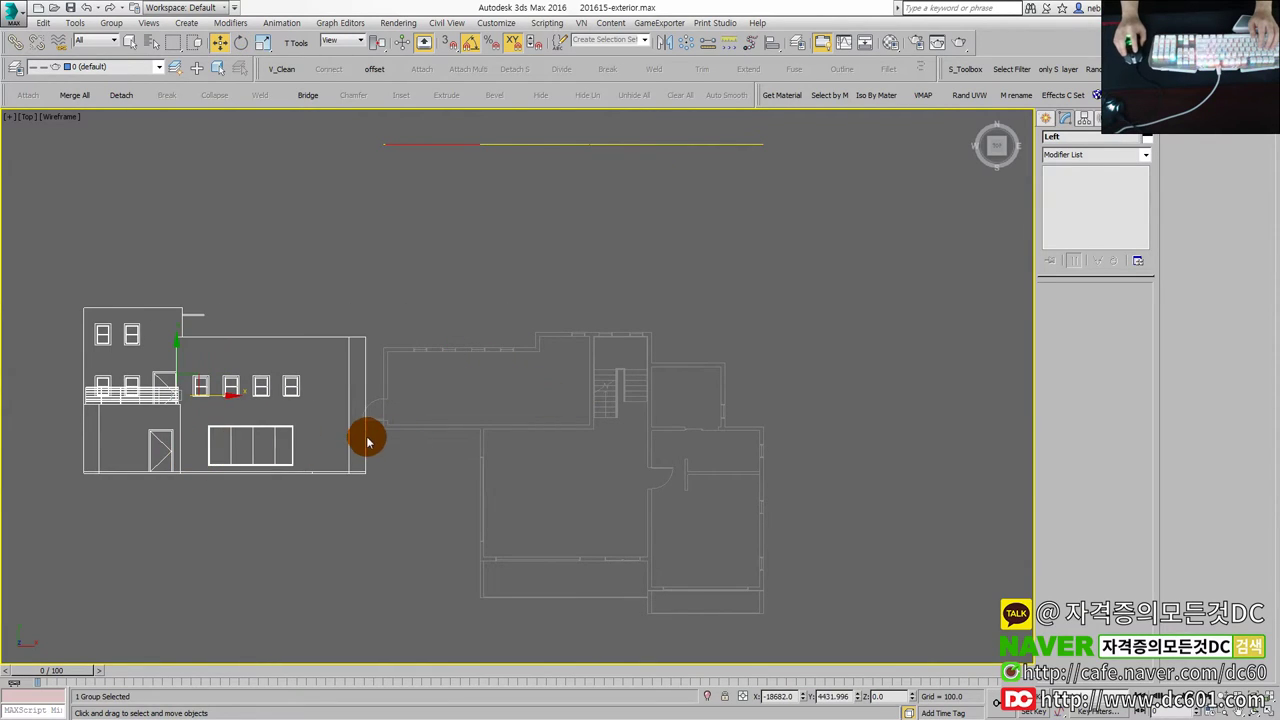
{"action": "mouse_move", "coordinate": [363, 437]}
{"action": "middle_mouse_down"}
{"action": "mouse_move", "coordinate": [503, 414]}
{"action": "mouse_move", "coordinate": [466, 441]}
{"action": "mouse_move", "coordinate": [397, 404]}
{"action": "middle_mouse_up"}
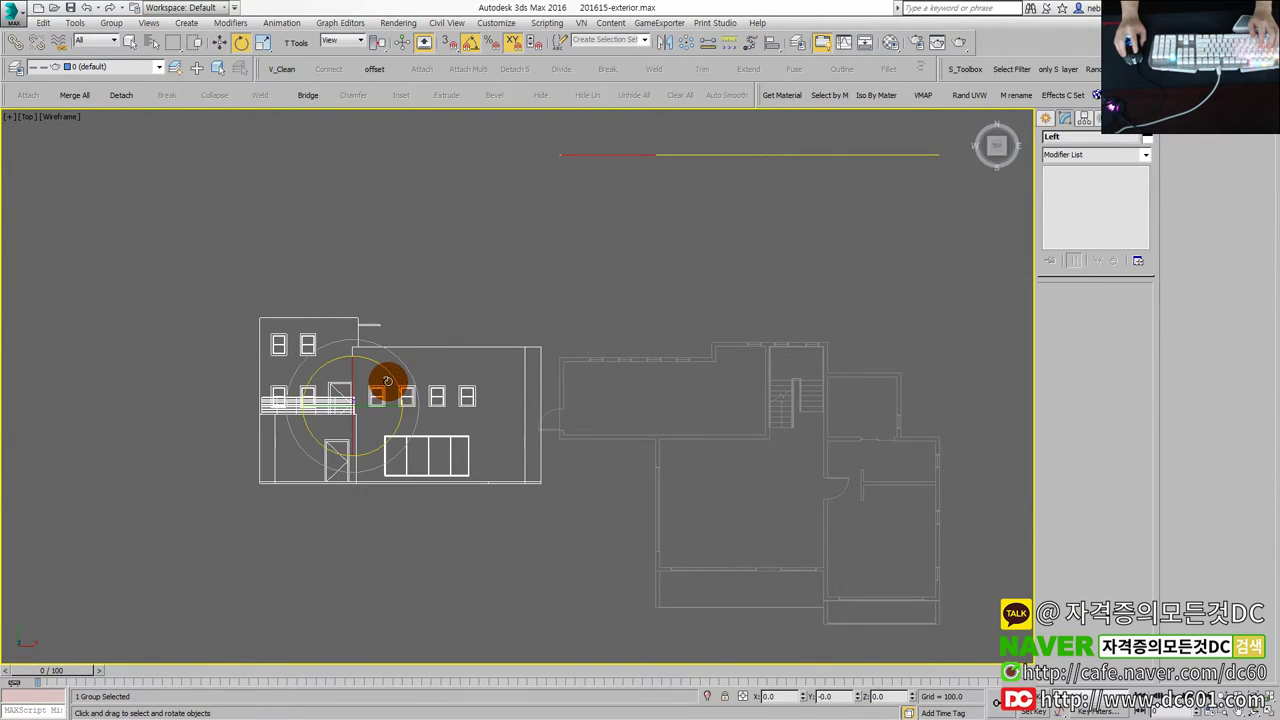
Rotate the Left elevation -90° and snap it onto the plan's corner.
{"action": "left_click_drag", "start_coordinate": [387, 381], "coordinate": [534, 546]}
{"action": "key", "text": "w"}
{"action": "middle_click_drag", "start_coordinate": [534, 546], "coordinate": [480, 449]}
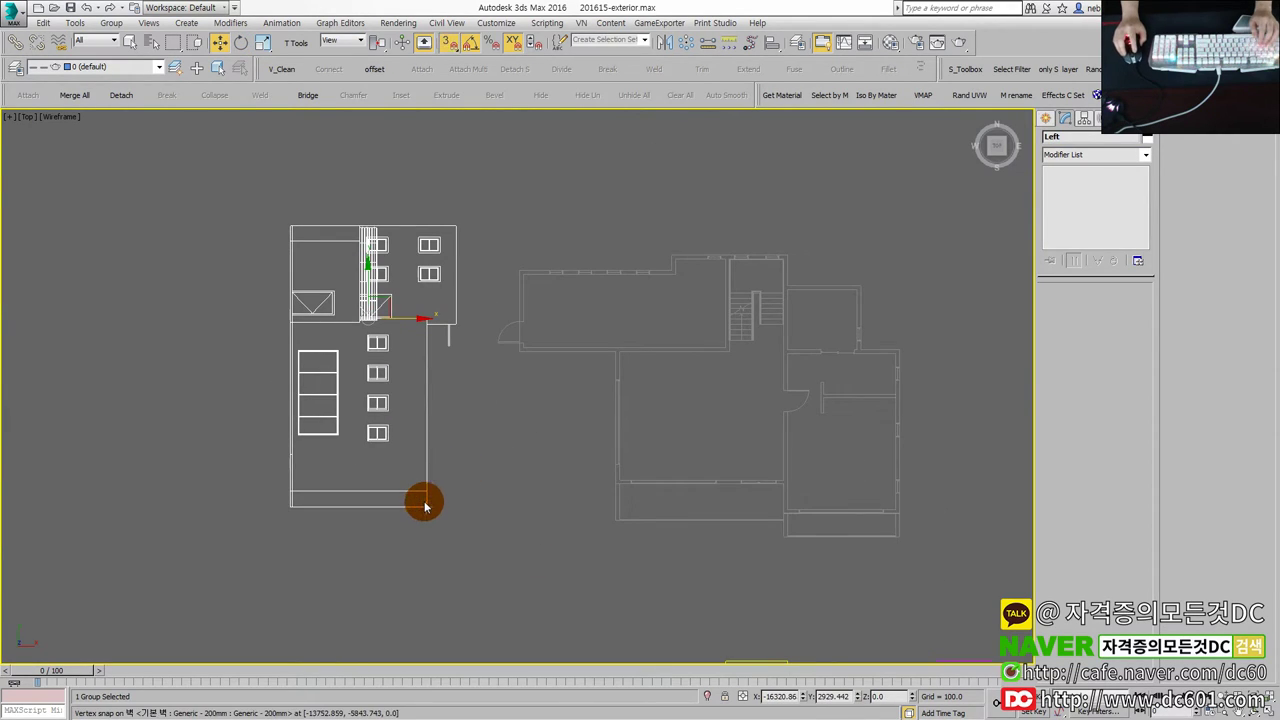
{"action": "mouse_move", "coordinate": [424, 504]}
{"action": "left_mouse_down"}
{"action": "mouse_move", "coordinate": [789, 565]}
{"action": "mouse_move", "coordinate": [789, 536]}
{"action": "left_mouse_up"}
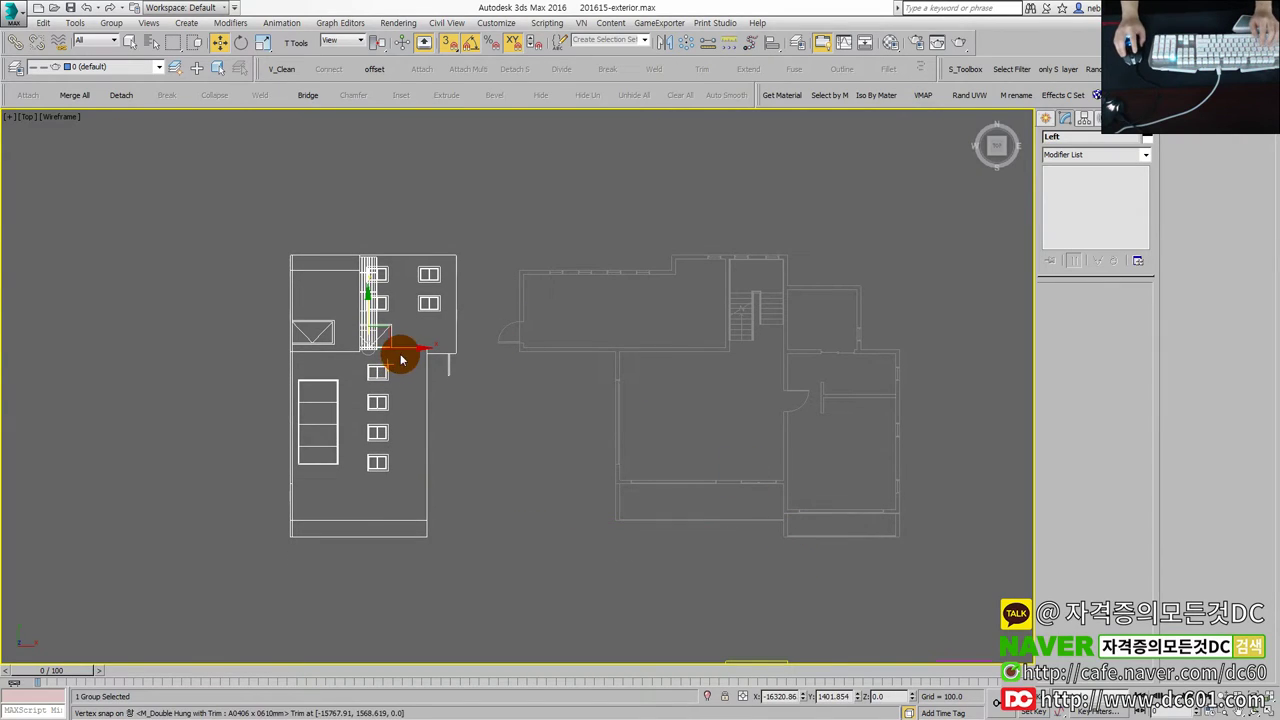
{"action": "left_click_drag", "start_coordinate": [400, 357], "coordinate": [610, 371]}
Slide the Left elevation sideways along the plan edge to line it up.
{"action": "scroll", "coordinate": [534, 289], "scroll_direction": "up", "scroll_amount": 4}
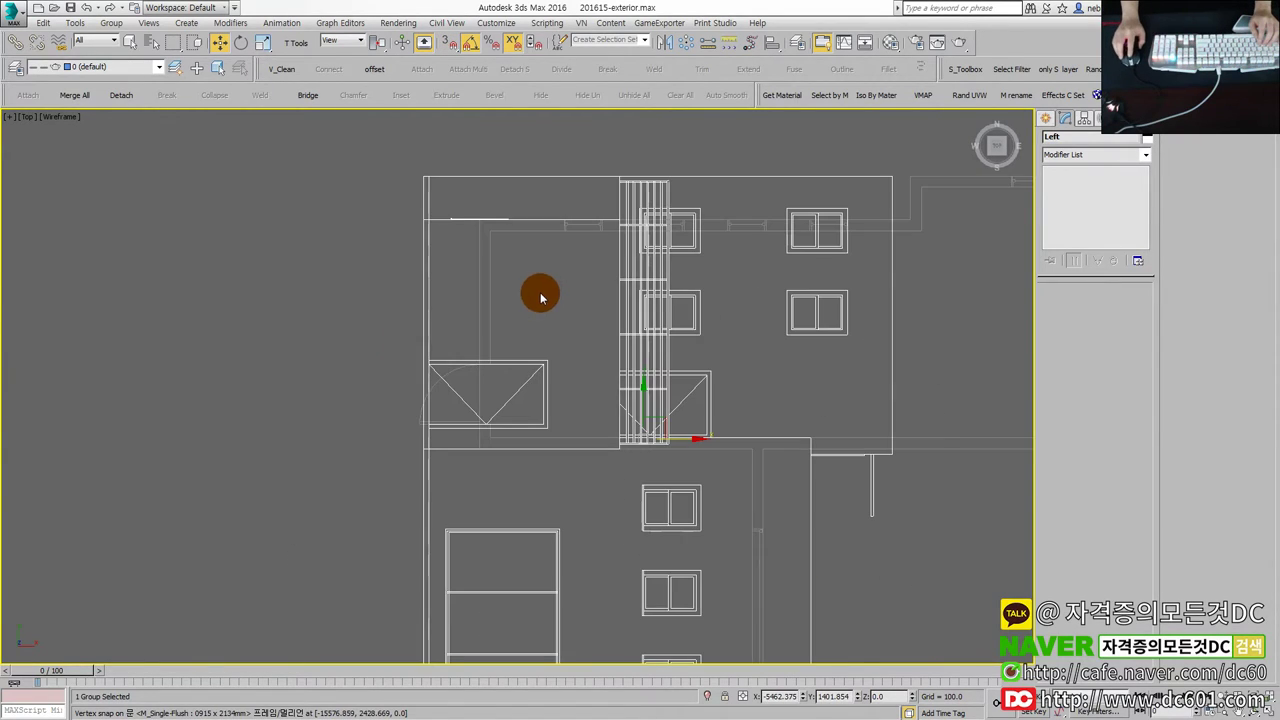
{"action": "scroll", "coordinate": [623, 394], "scroll_direction": "up", "scroll_amount": 1}
{"action": "scroll", "coordinate": [634, 400], "scroll_direction": "down", "scroll_amount": 4}
{"action": "scroll", "coordinate": [634, 404], "scroll_direction": "up", "scroll_amount": 2}
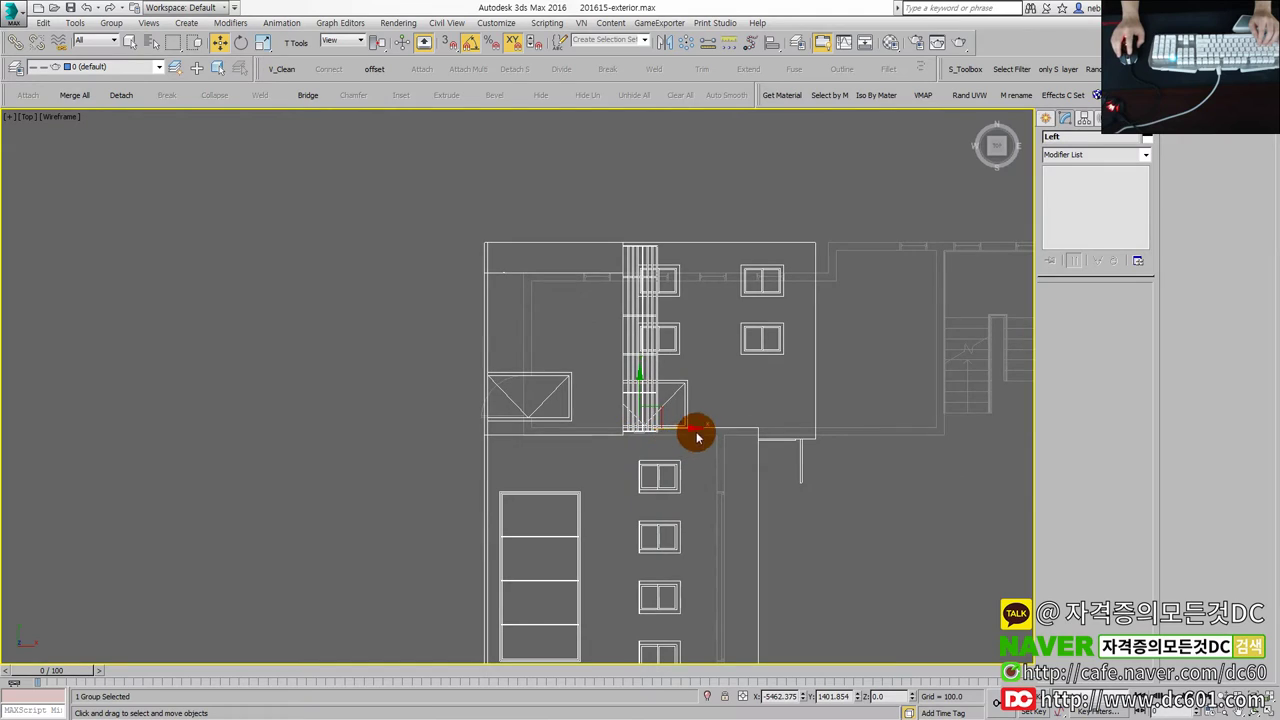
{"action": "mouse_move", "coordinate": [697, 436]}
{"action": "left_mouse_down"}
{"action": "mouse_move", "coordinate": [820, 436]}
{"action": "mouse_move", "coordinate": [620, 440]}
{"action": "left_mouse_up"}
{"action": "scroll", "coordinate": [536, 370], "scroll_direction": "up", "scroll_amount": 3}
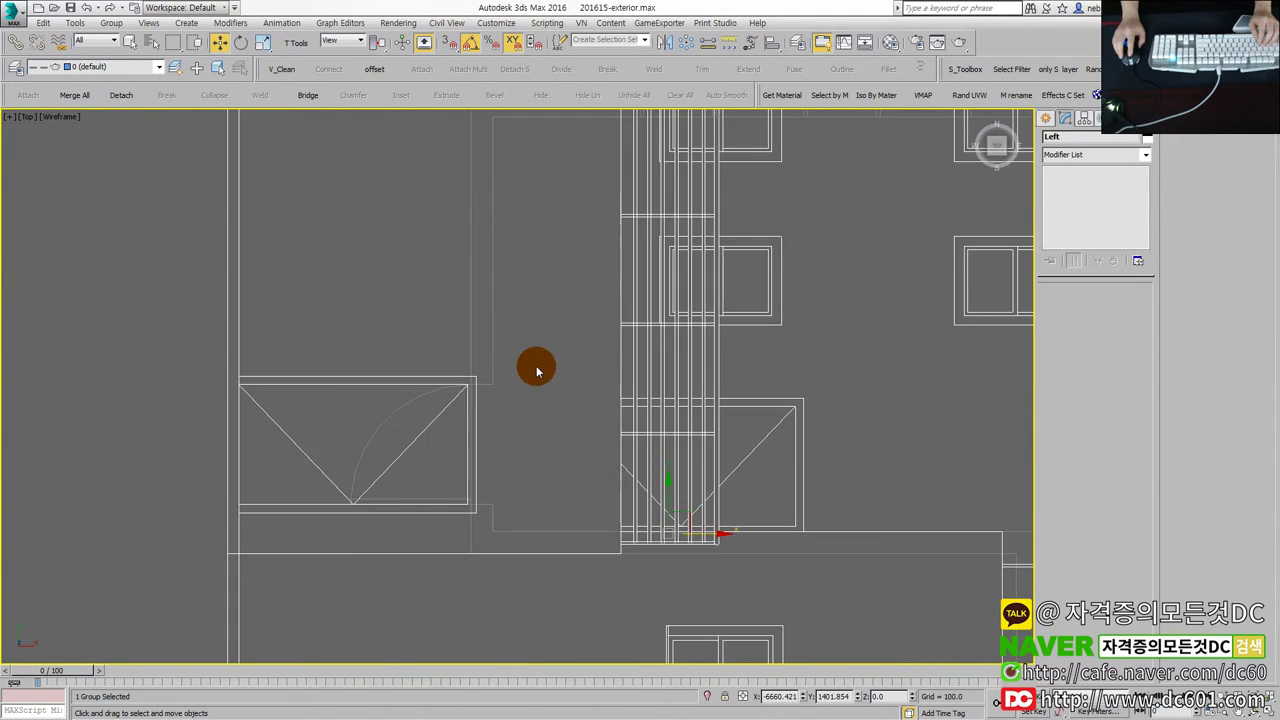
{"action": "scroll", "coordinate": [535, 370], "scroll_direction": "down", "scroll_amount": 4}
{"action": "scroll", "coordinate": [530, 380], "scroll_direction": "down", "scroll_amount": 3}
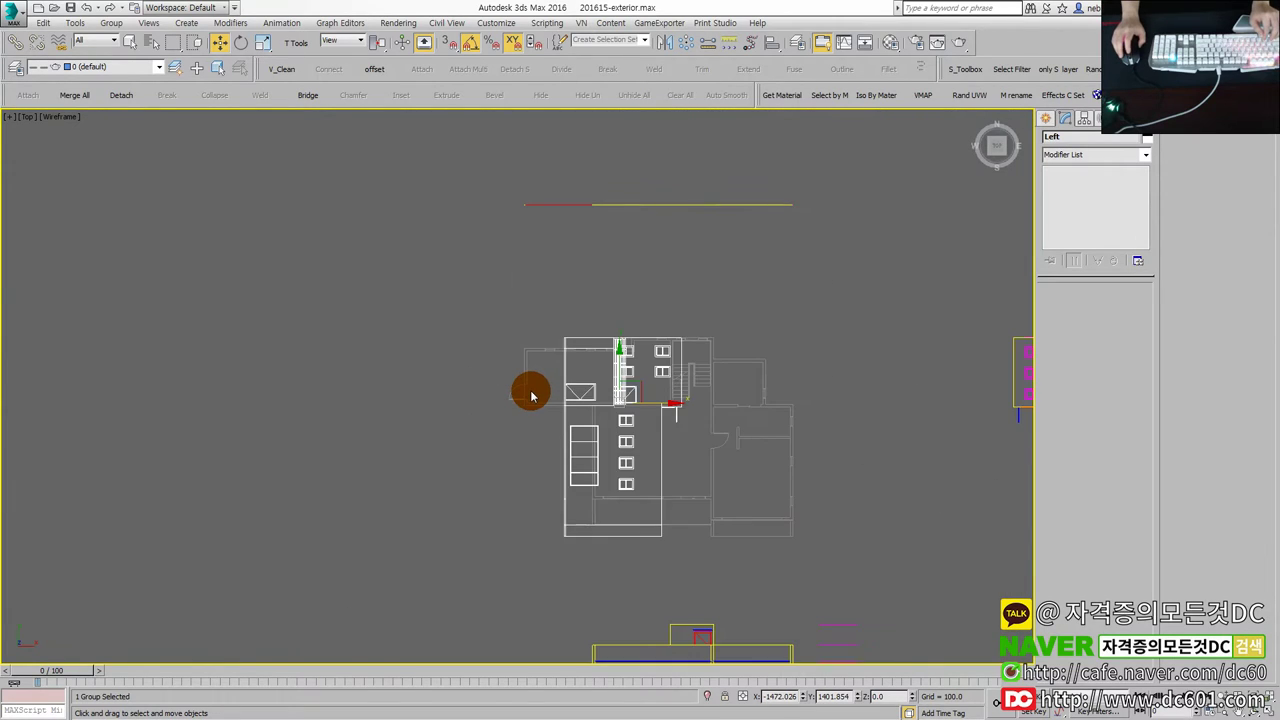
{"action": "scroll", "coordinate": [531, 390], "scroll_direction": "down", "scroll_amount": 1}
Rotate the Left and Right elevation groups about Y so they face inward.
{"action": "scroll", "coordinate": [486, 403], "scroll_direction": "up", "scroll_amount": 2}
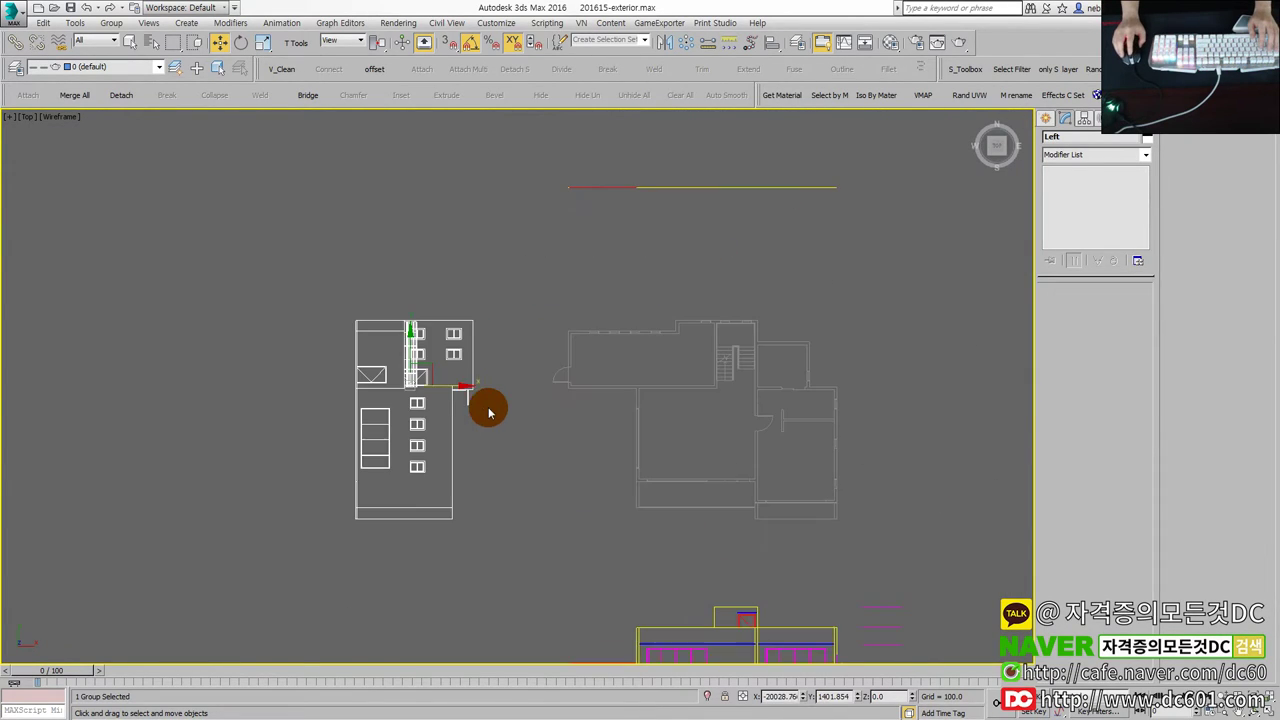
{"action": "key", "text": "e"}
{"action": "left_click_drag", "start_coordinate": [444, 386], "coordinate": [377, 388]}
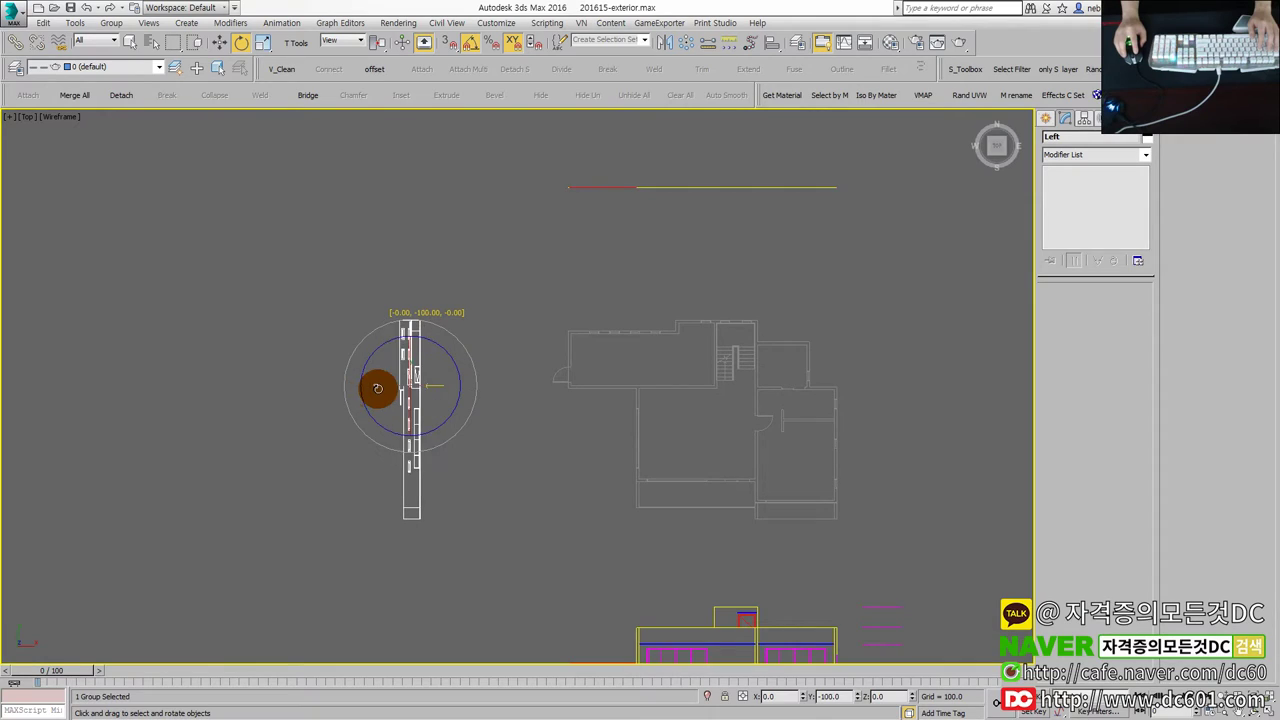
{"action": "middle_click_drag", "start_coordinate": [543, 437], "coordinate": [250, 437]}
{"action": "left_click", "coordinate": [750, 388]}
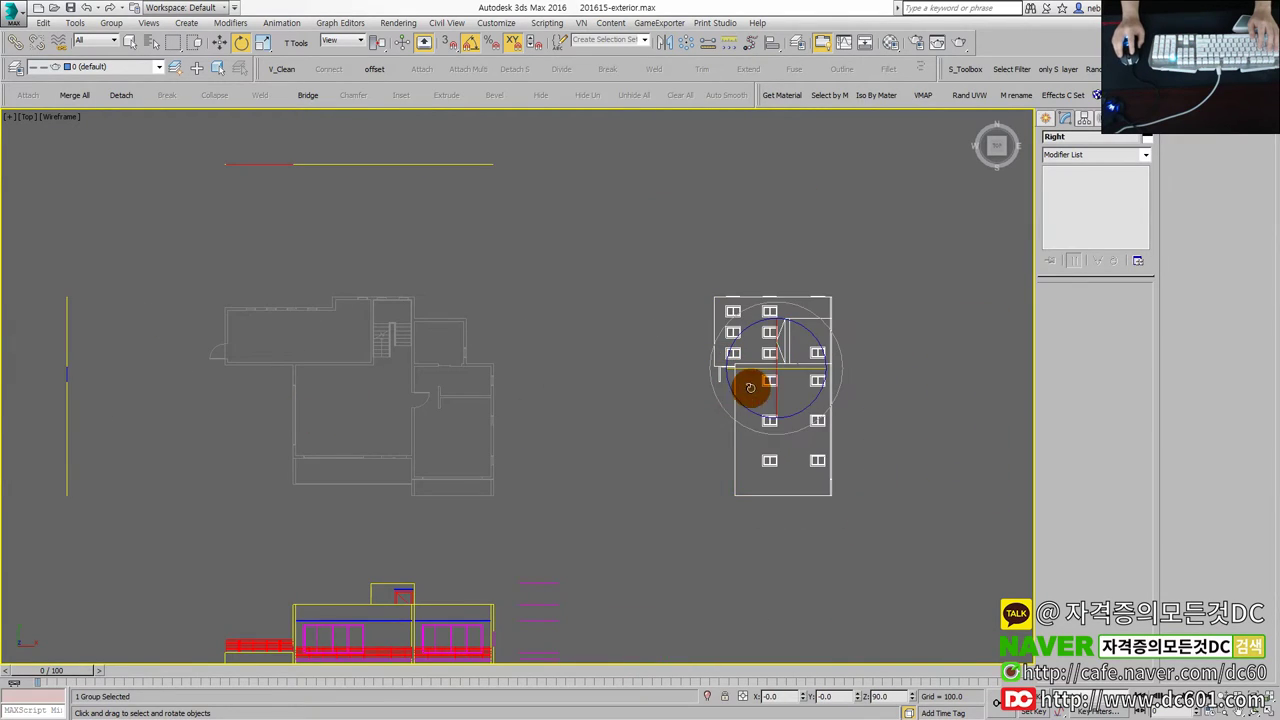
{"action": "left_click_drag", "start_coordinate": [769, 371], "coordinate": [813, 387]}
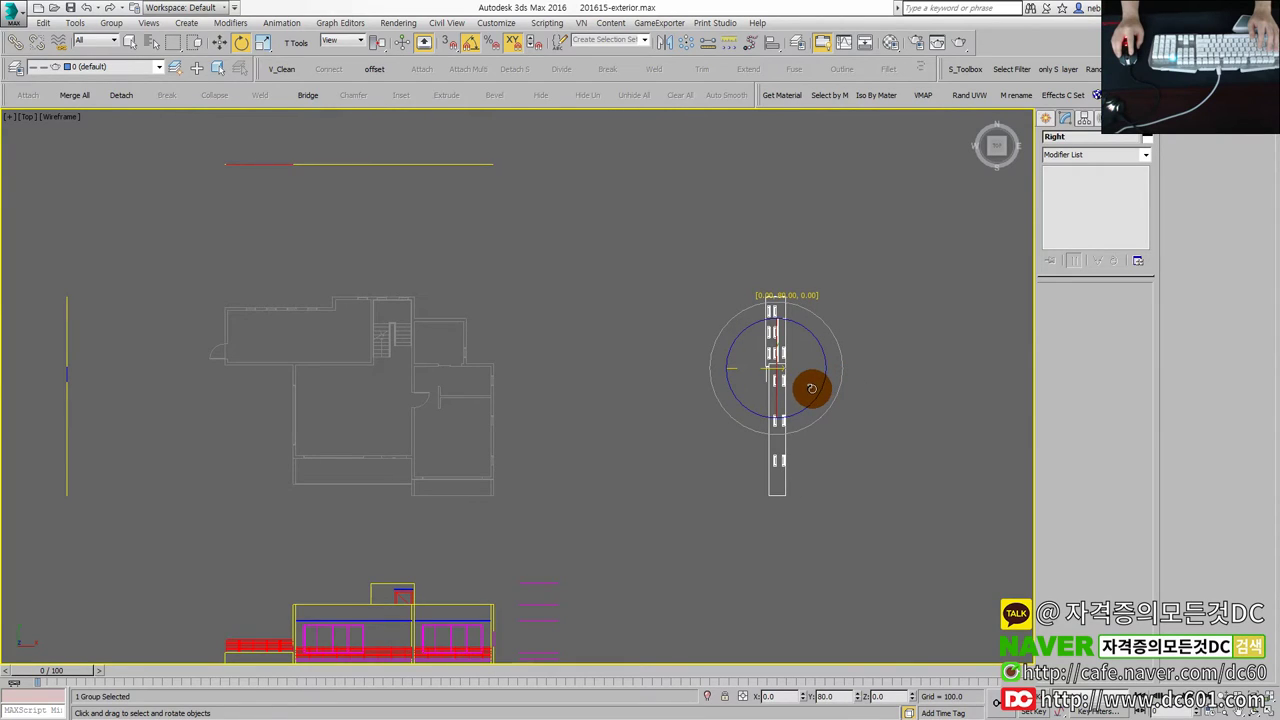
Tip the Front elevation up 90° about X and check it in the Orthographic view.
{"action": "middle_click_drag", "start_coordinate": [723, 445], "coordinate": [818, 260]}
{"action": "left_click", "coordinate": [502, 407]}
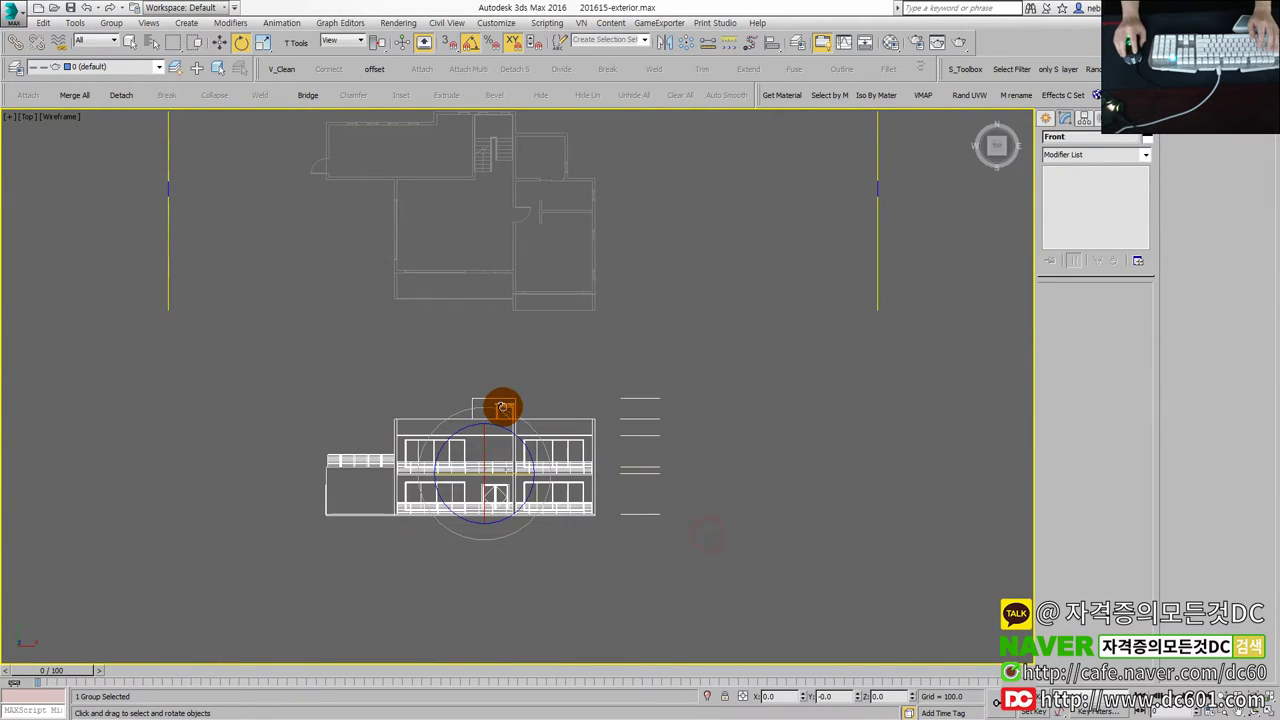
{"action": "left_click_drag", "start_coordinate": [490, 438], "coordinate": [494, 491]}
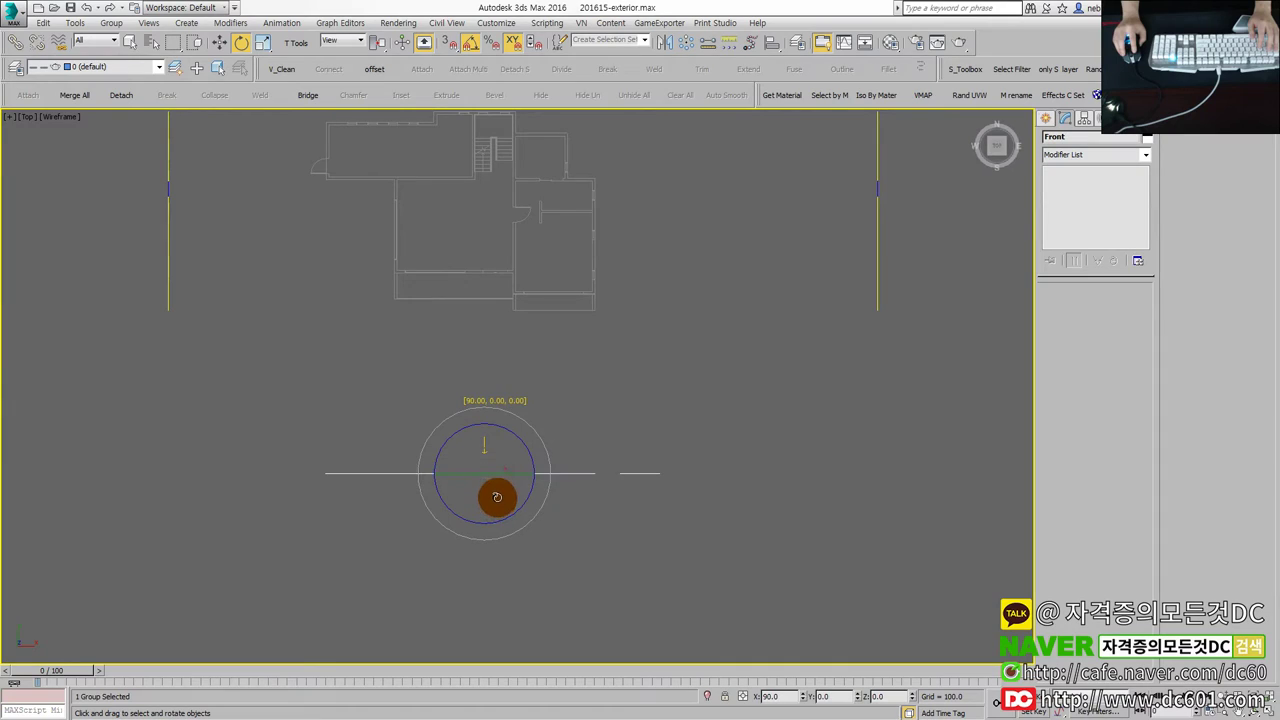
{"action": "key", "text": "alt+w"}
{"action": "left_click", "coordinate": [620, 521]}
{"action": "key", "text": "alt+w"}
{"action": "scroll", "coordinate": [680, 543], "scroll_direction": "down", "scroll_amount": 4}
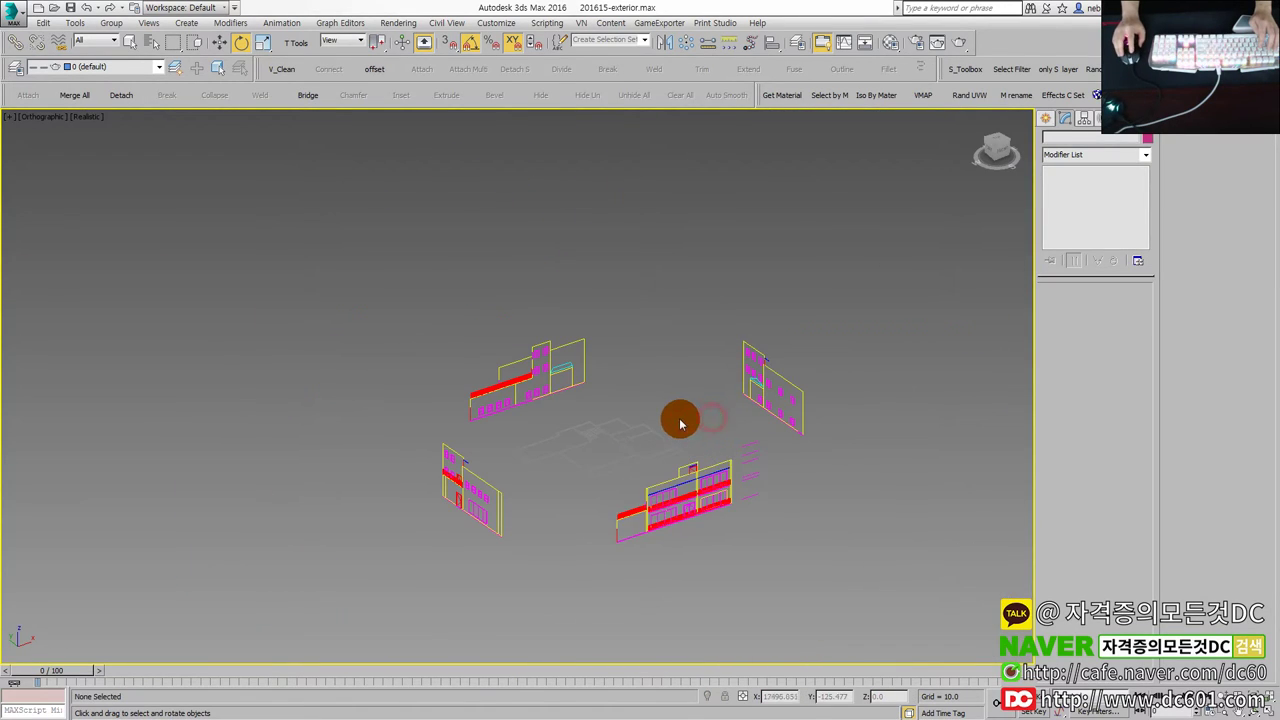
{"action": "scroll", "coordinate": [680, 420], "scroll_direction": "up", "scroll_amount": 1}
{"action": "left_click", "coordinate": [383, 477]}
In the Left view, raise the Left elevation group to the base level.
{"action": "key", "text": "alt+w"}
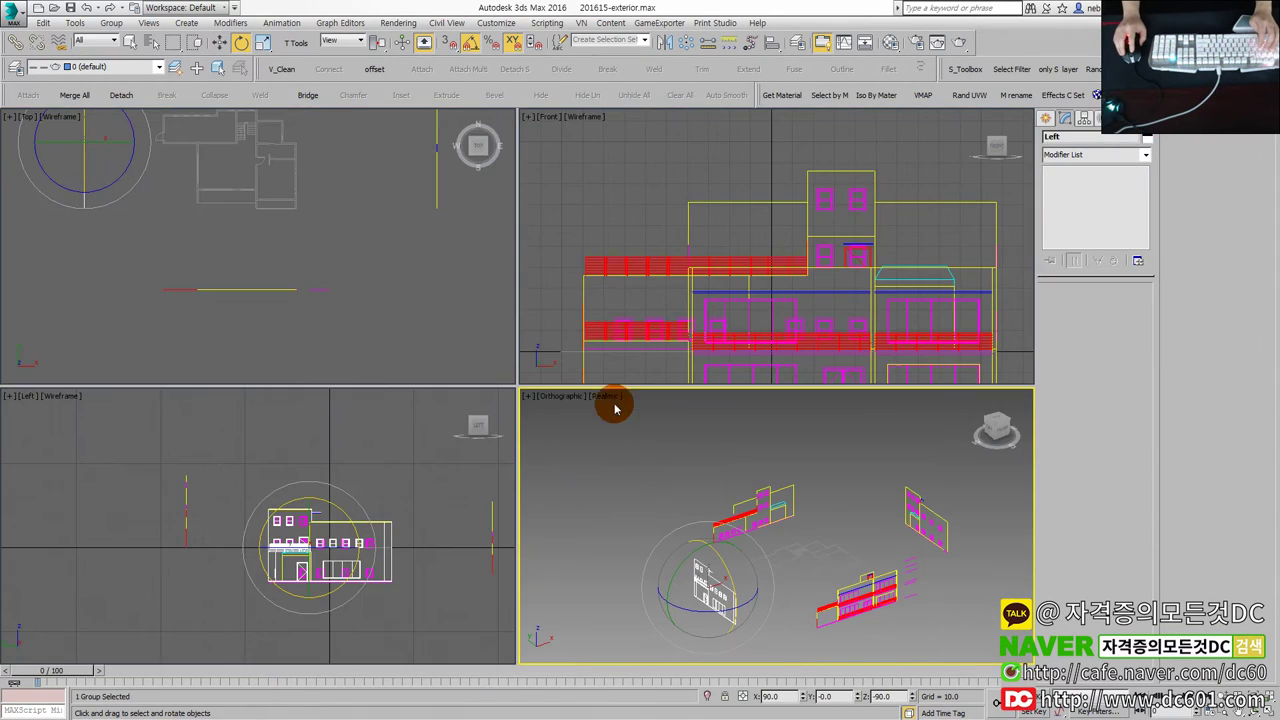
{"action": "key", "text": "alt+w"}
{"action": "key", "text": "w"}
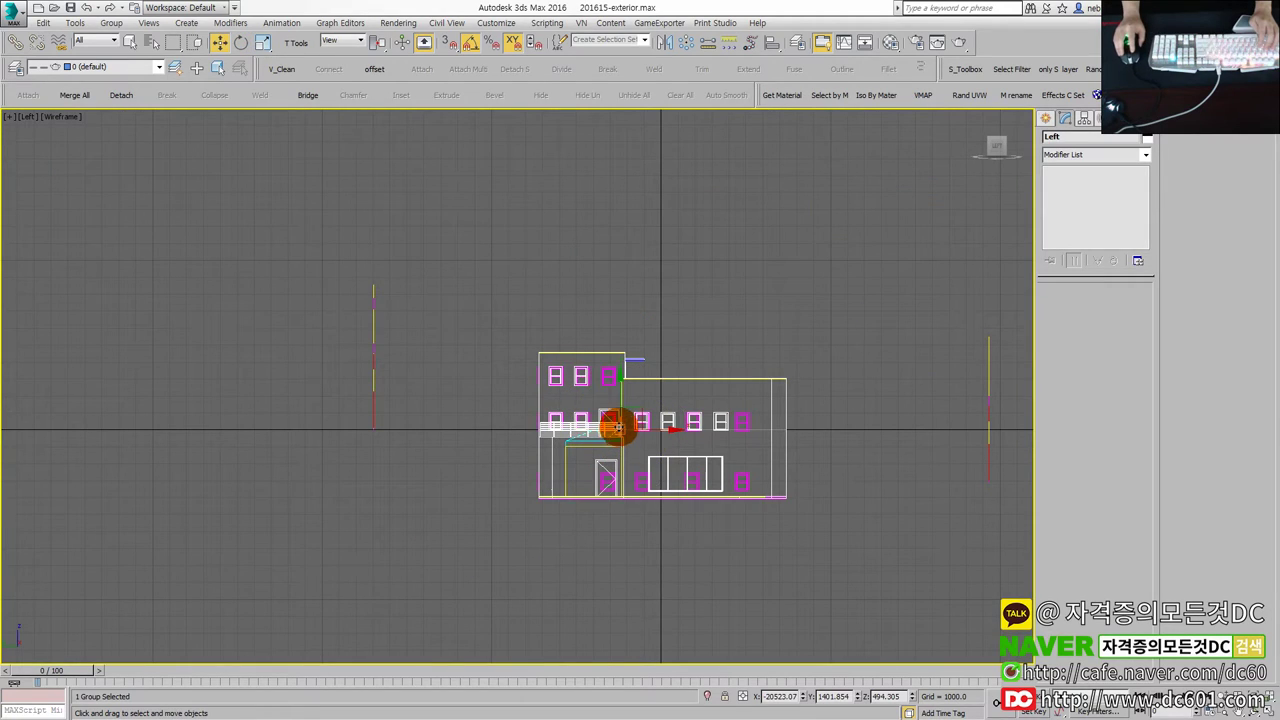
{"action": "mouse_move", "coordinate": [609, 423]}
{"action": "left_mouse_down"}
{"action": "mouse_move", "coordinate": [641, 387]}
{"action": "mouse_move", "coordinate": [651, 220]}
{"action": "left_mouse_up"}
{"action": "left_click", "coordinate": [880, 551]}
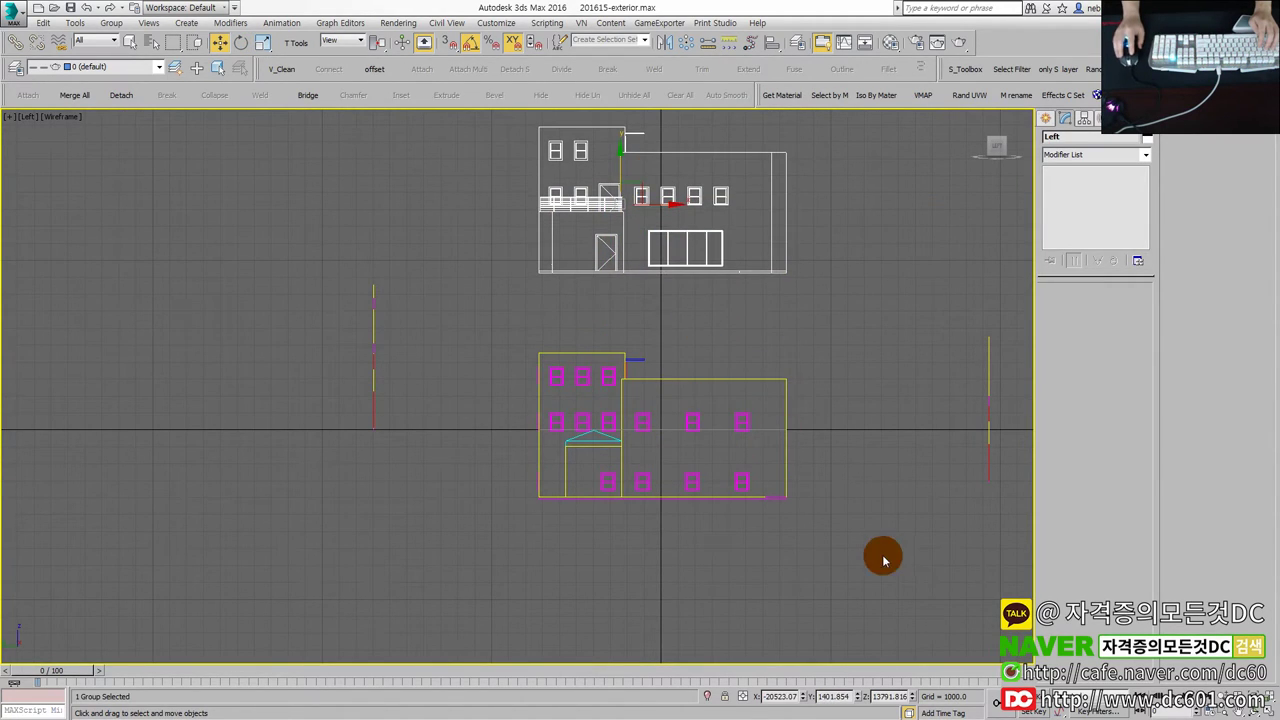
Lift the Right elevation and vertex-snap it to the Left elevation's corner.
{"action": "left_click", "coordinate": [760, 460]}
{"action": "scroll", "coordinate": [775, 466], "scroll_direction": "up", "scroll_amount": 5}
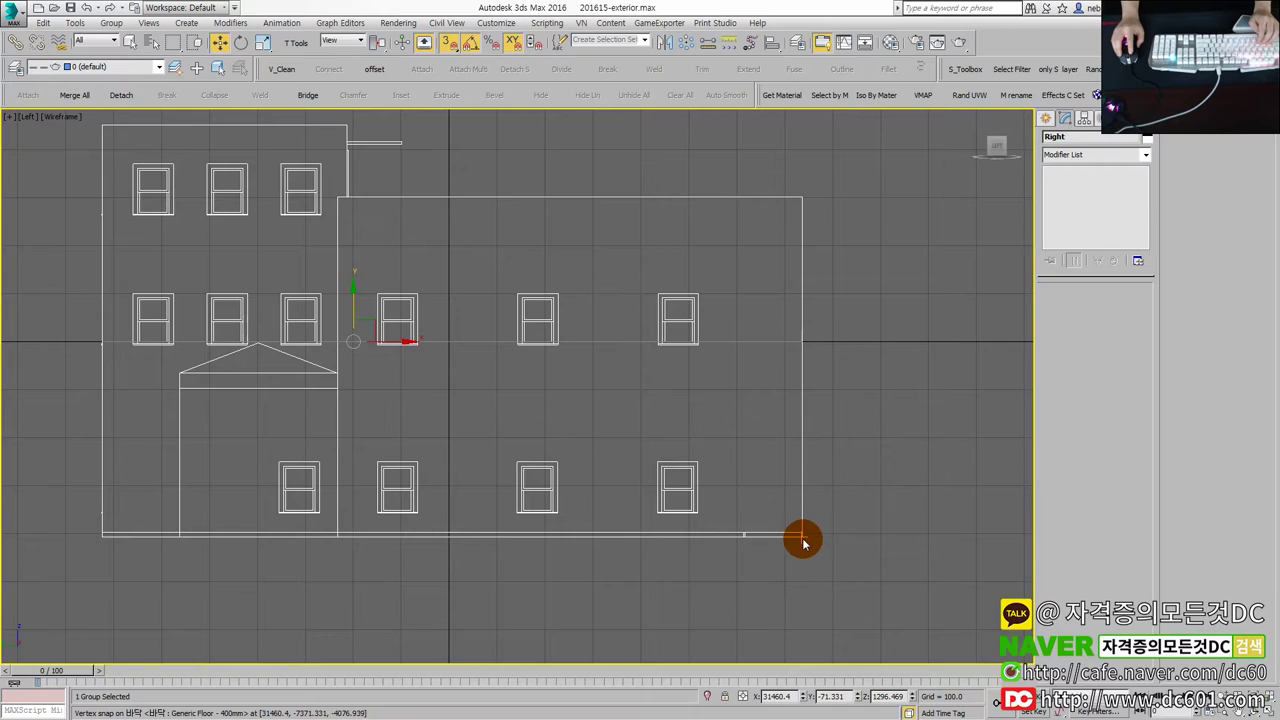
{"action": "left_click_drag", "start_coordinate": [800, 537], "coordinate": [806, 337]}
{"action": "scroll", "coordinate": [826, 389], "scroll_direction": "down", "scroll_amount": 3}
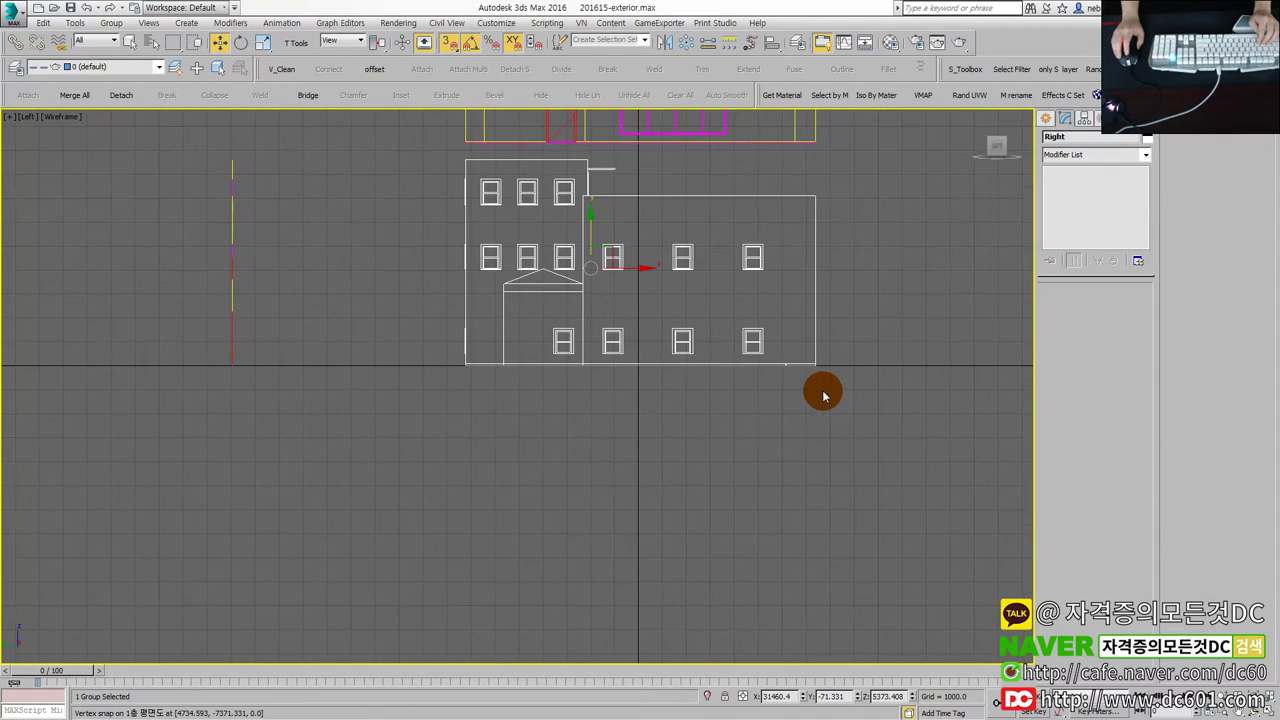
{"action": "middle_click_drag", "start_coordinate": [826, 389], "coordinate": [620, 582]}
{"action": "scroll", "coordinate": [632, 319], "scroll_direction": "up", "scroll_amount": 2}
{"action": "mouse_move", "coordinate": [646, 360]}
{"action": "left_mouse_down"}
{"action": "mouse_move", "coordinate": [600, 340]}
{"action": "mouse_move", "coordinate": [617, 589]}
{"action": "left_mouse_up"}
{"action": "scroll", "coordinate": [620, 348], "scroll_direction": "down", "scroll_amount": 2}
{"action": "scroll", "coordinate": [640, 450], "scroll_direction": "down", "scroll_amount": 2}
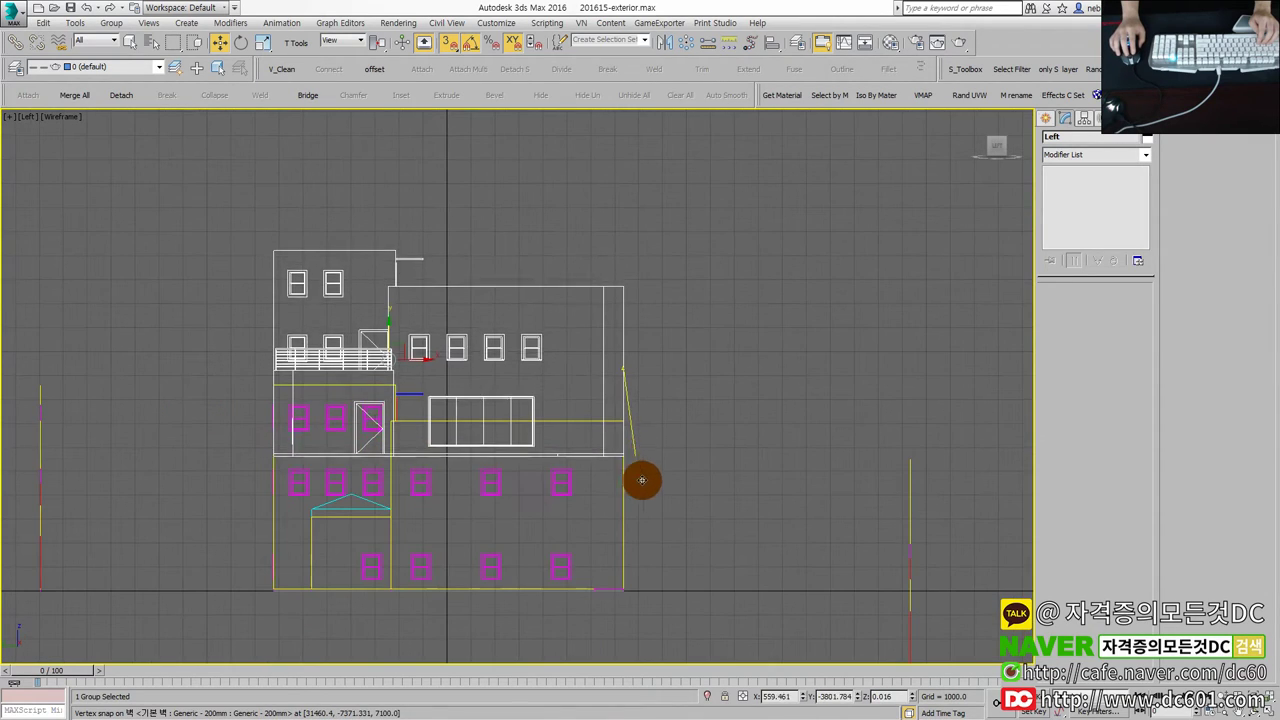
{"action": "scroll", "coordinate": [686, 549], "scroll_direction": "down", "scroll_amount": 1}
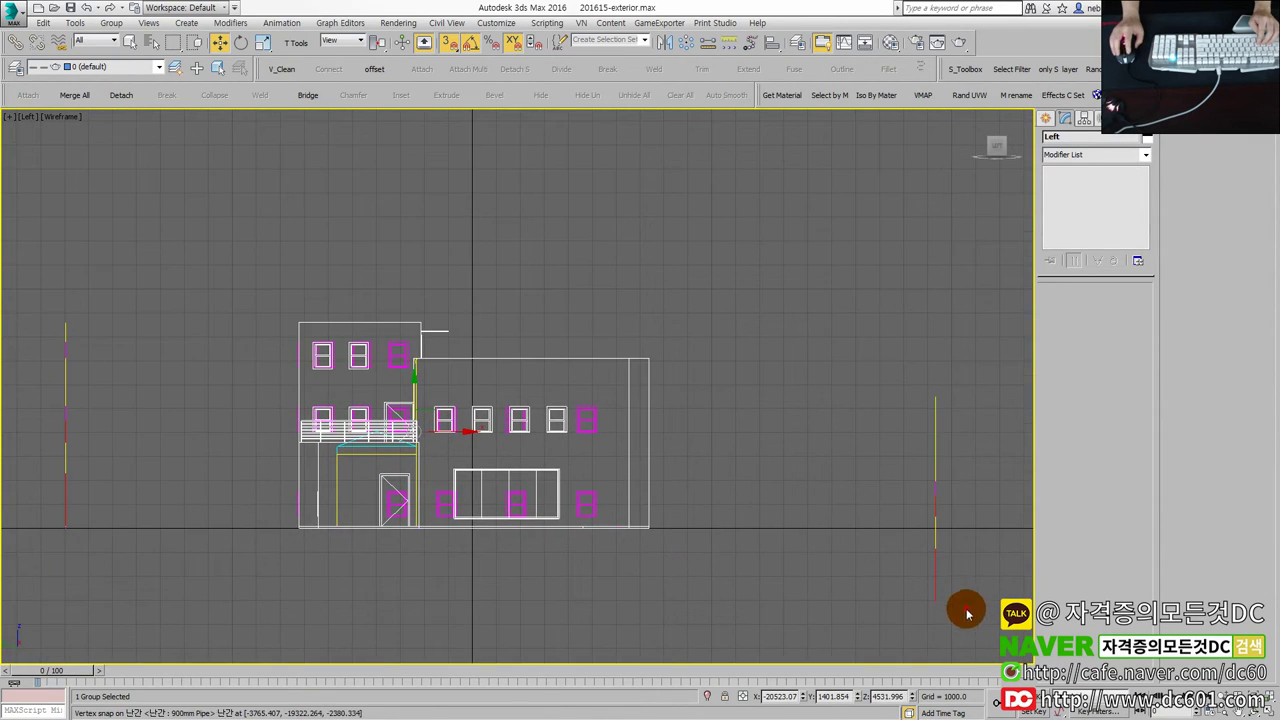
Snap the Front elevation down to the shared ground level.
{"action": "left_click", "coordinate": [930, 595]}
{"action": "scroll", "coordinate": [814, 534], "scroll_direction": "up", "scroll_amount": 3}
{"action": "scroll", "coordinate": [820, 555], "scroll_direction": "up", "scroll_amount": 1}
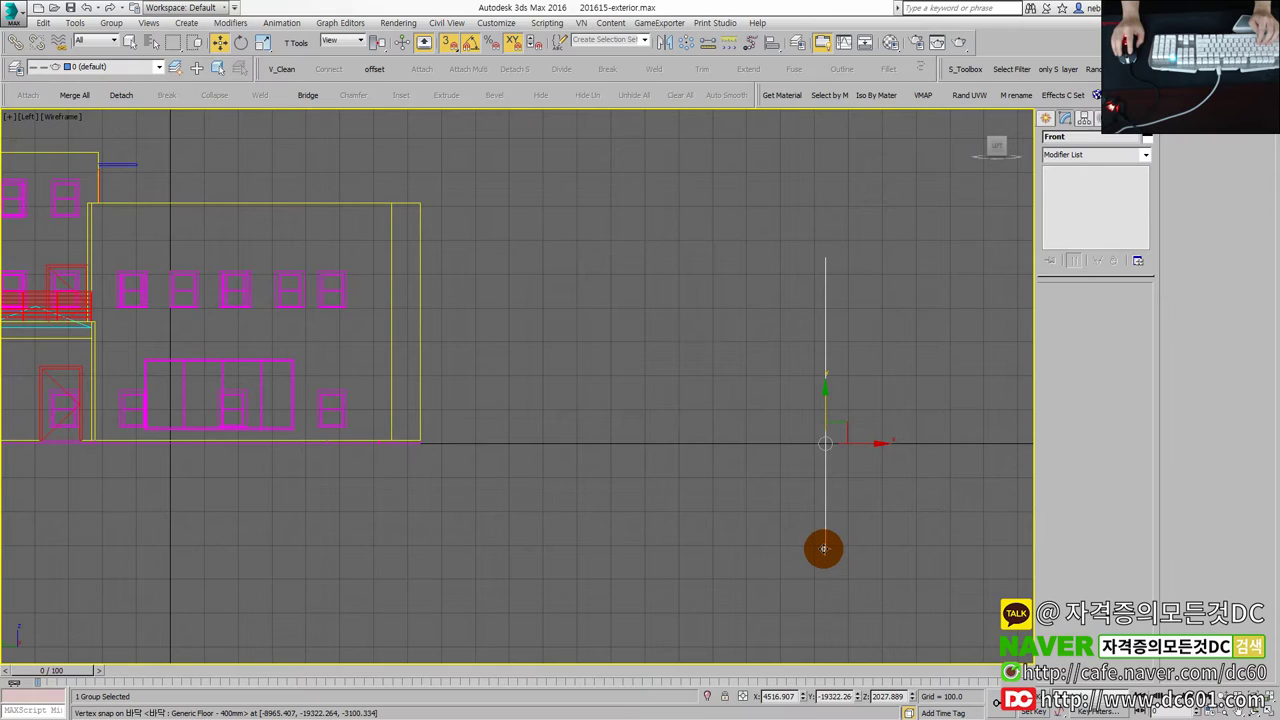
{"action": "left_click_drag", "start_coordinate": [823, 548], "coordinate": [417, 449]}
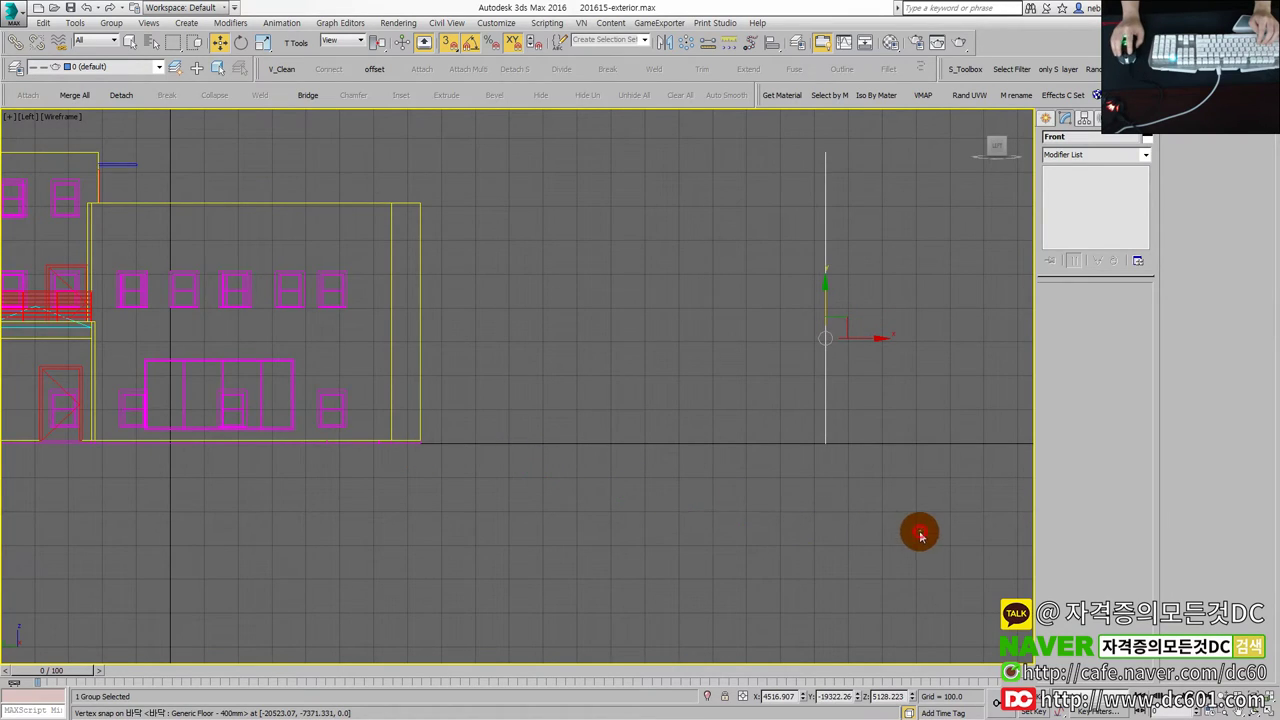
{"action": "left_click", "coordinate": [766, 479]}
In the Top view, move the Right elevation in against the floor plan.
{"action": "key", "text": "alt+w"}
{"action": "left_click", "coordinate": [366, 297]}
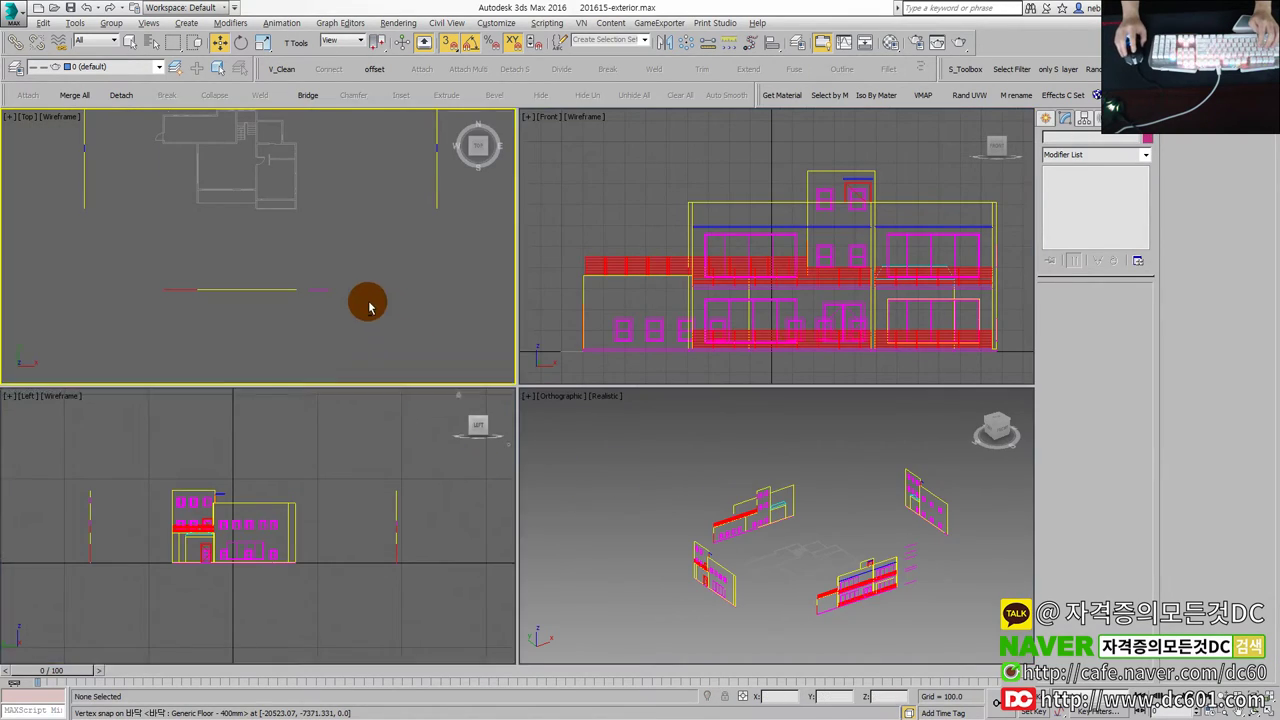
{"action": "key", "text": "alt+w"}
{"action": "left_click", "coordinate": [646, 320]}
{"action": "left_click_drag", "start_coordinate": [709, 347], "coordinate": [639, 397]}
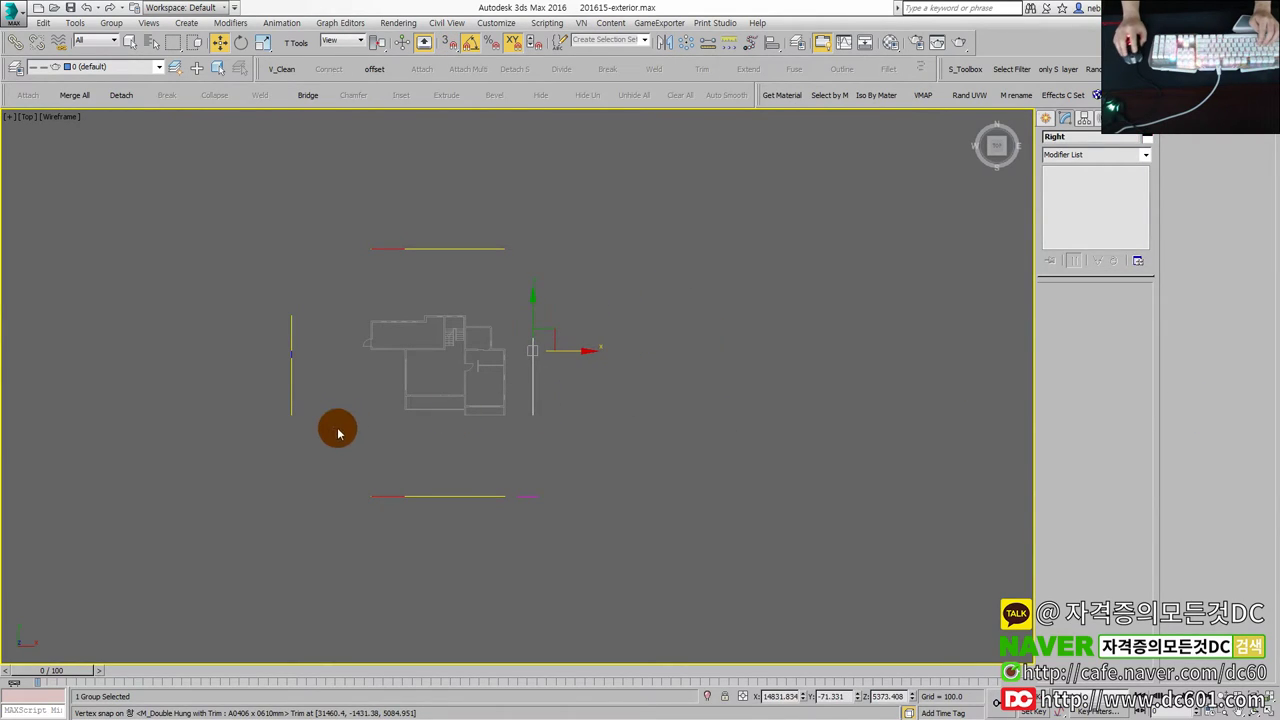
{"action": "left_click", "coordinate": [316, 362]}
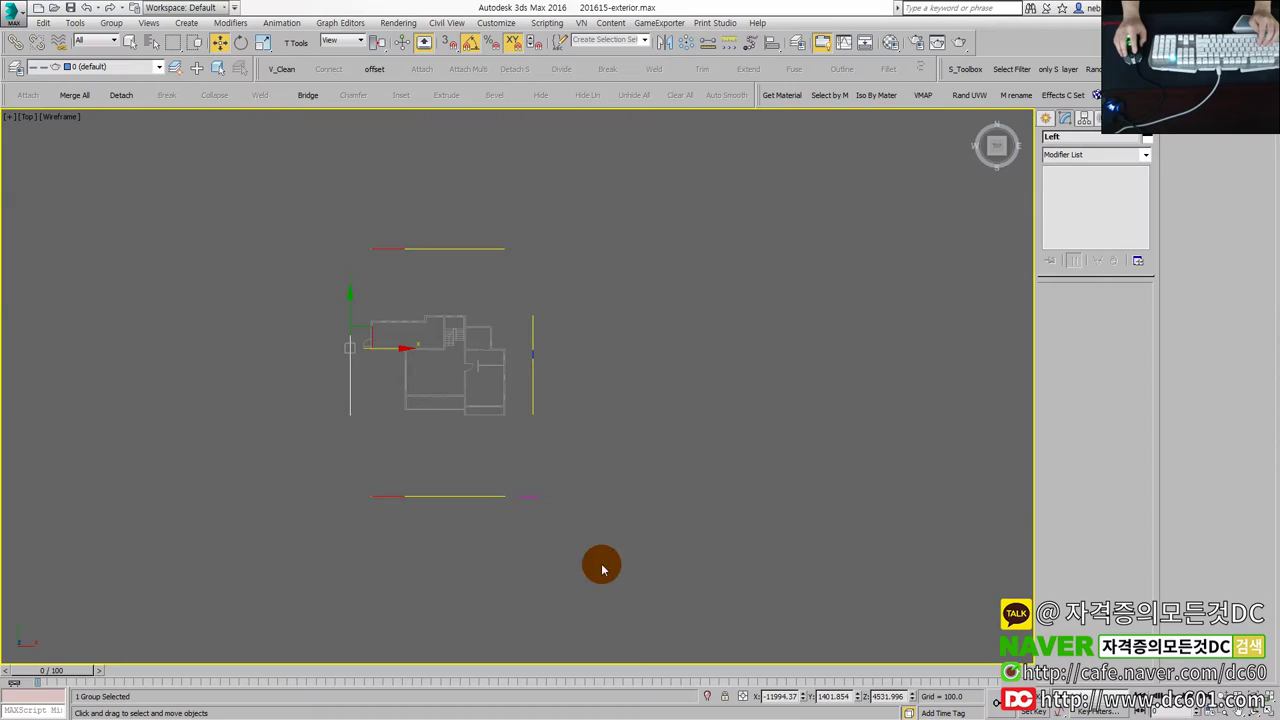
Move the Front and Back elevations in against the plan's edges.
{"action": "left_click_drag", "start_coordinate": [452, 371], "coordinate": [449, 386]}
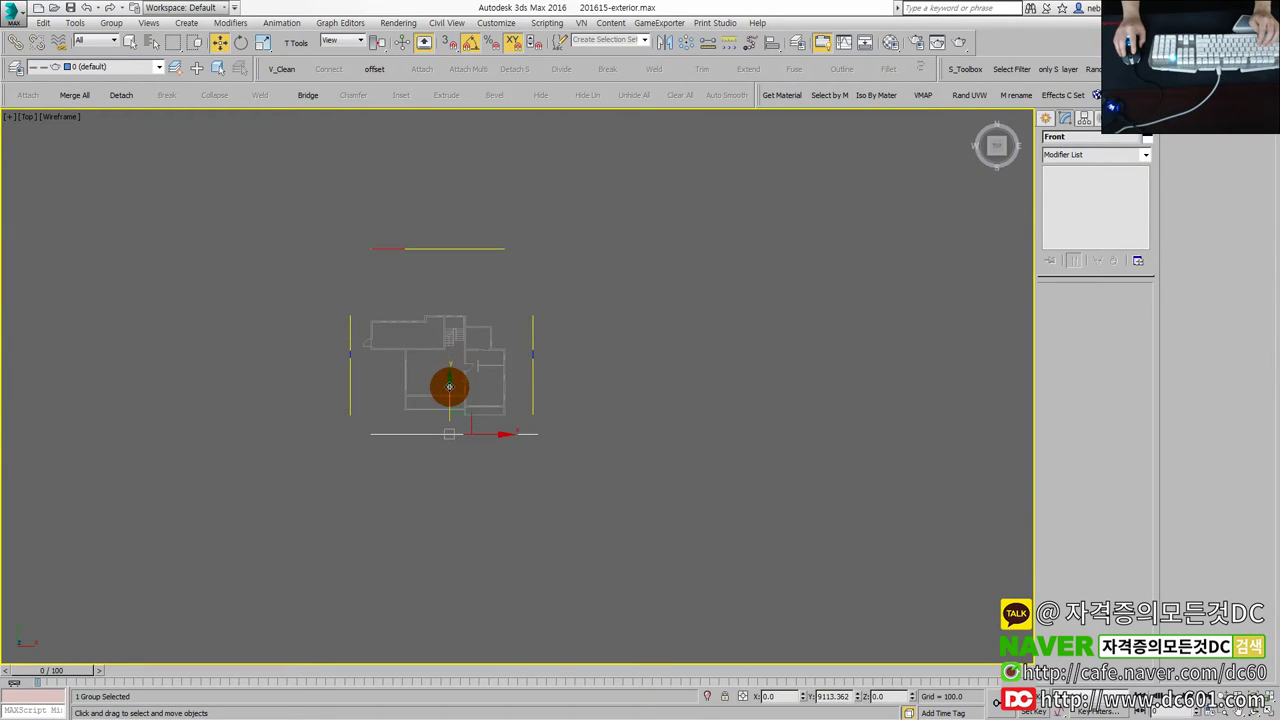
{"action": "left_click_drag", "start_coordinate": [429, 280], "coordinate": [430, 312]}
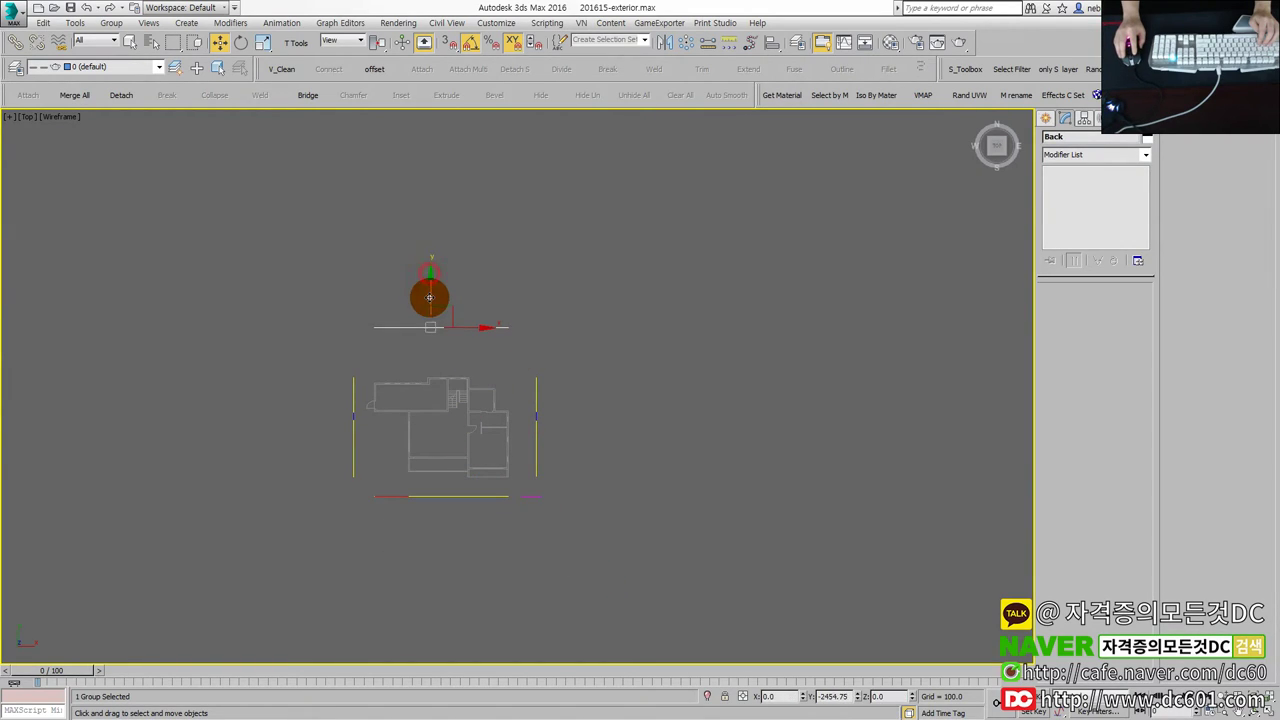
{"action": "left_click", "coordinate": [414, 376]}
{"action": "scroll", "coordinate": [414, 377], "scroll_direction": "up", "scroll_amount": 1}
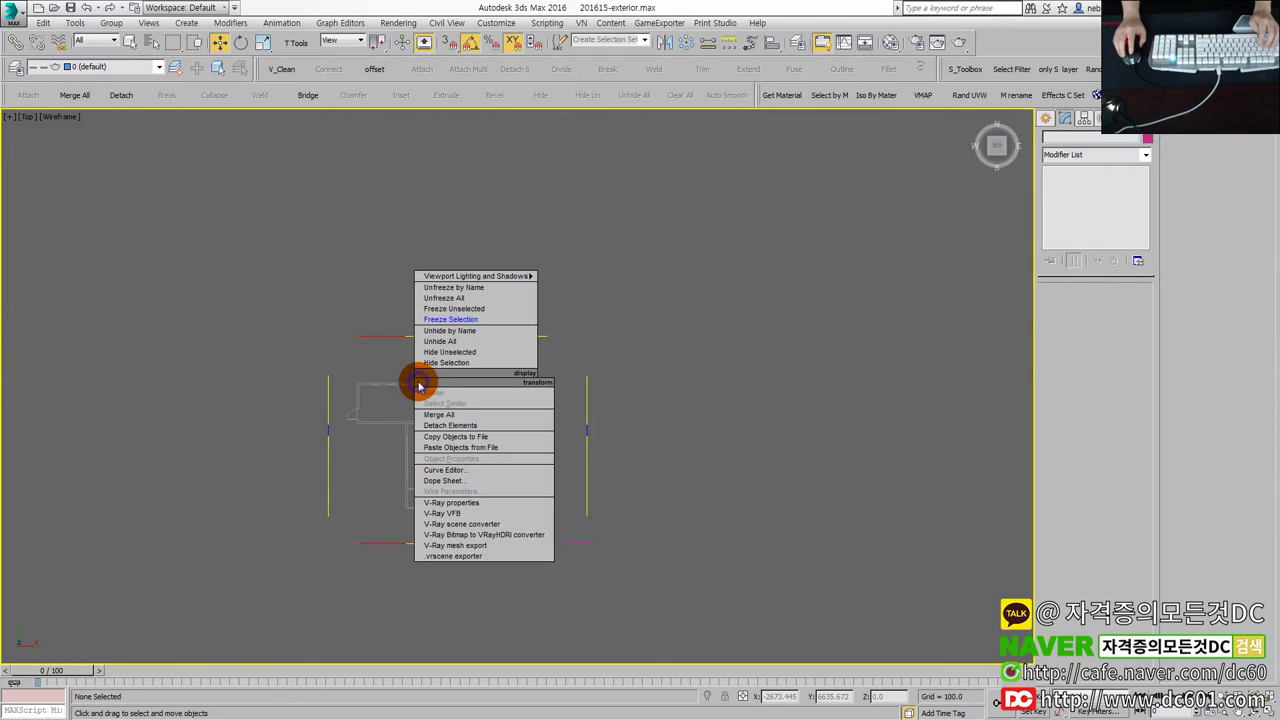
Use Unfreeze All and Unhide All to reveal the floor plans inside the elevations.
{"action": "right_click", "coordinate": [415, 377]}
{"action": "left_click", "coordinate": [444, 298]}
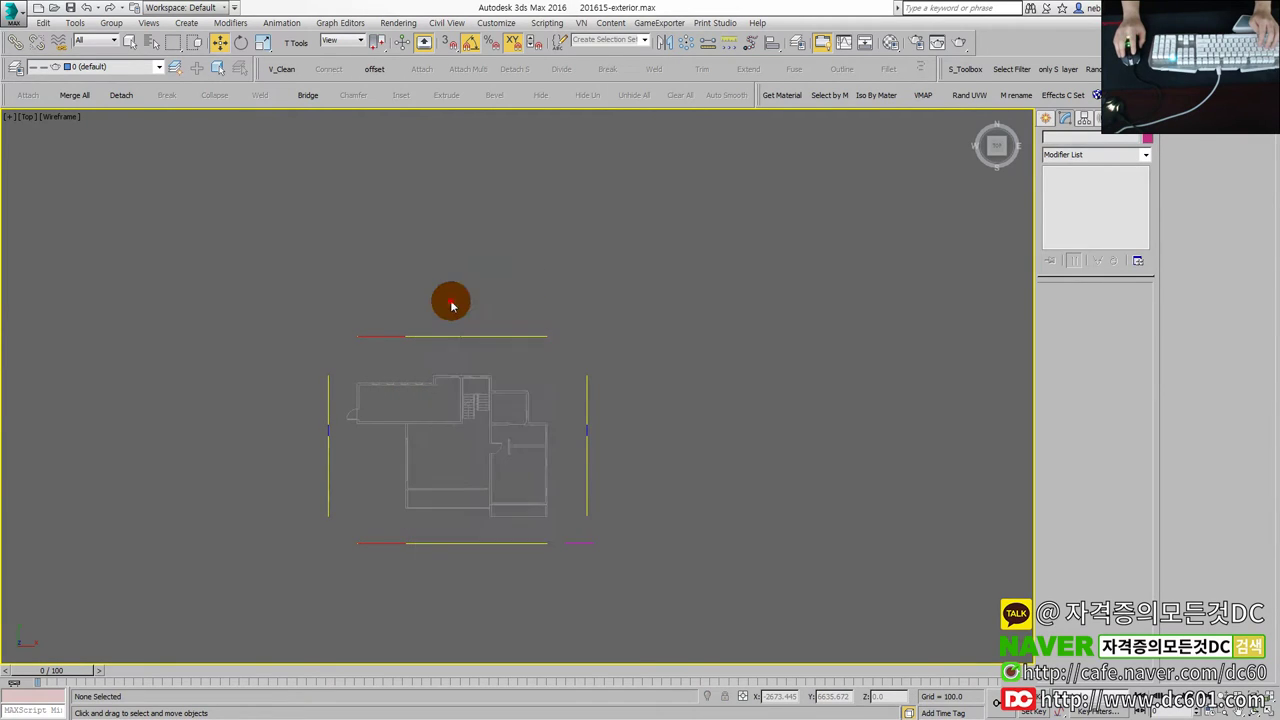
{"action": "right_click", "coordinate": [420, 392]}
{"action": "left_click", "coordinate": [440, 354]}
{"action": "right_click", "coordinate": [423, 400]}
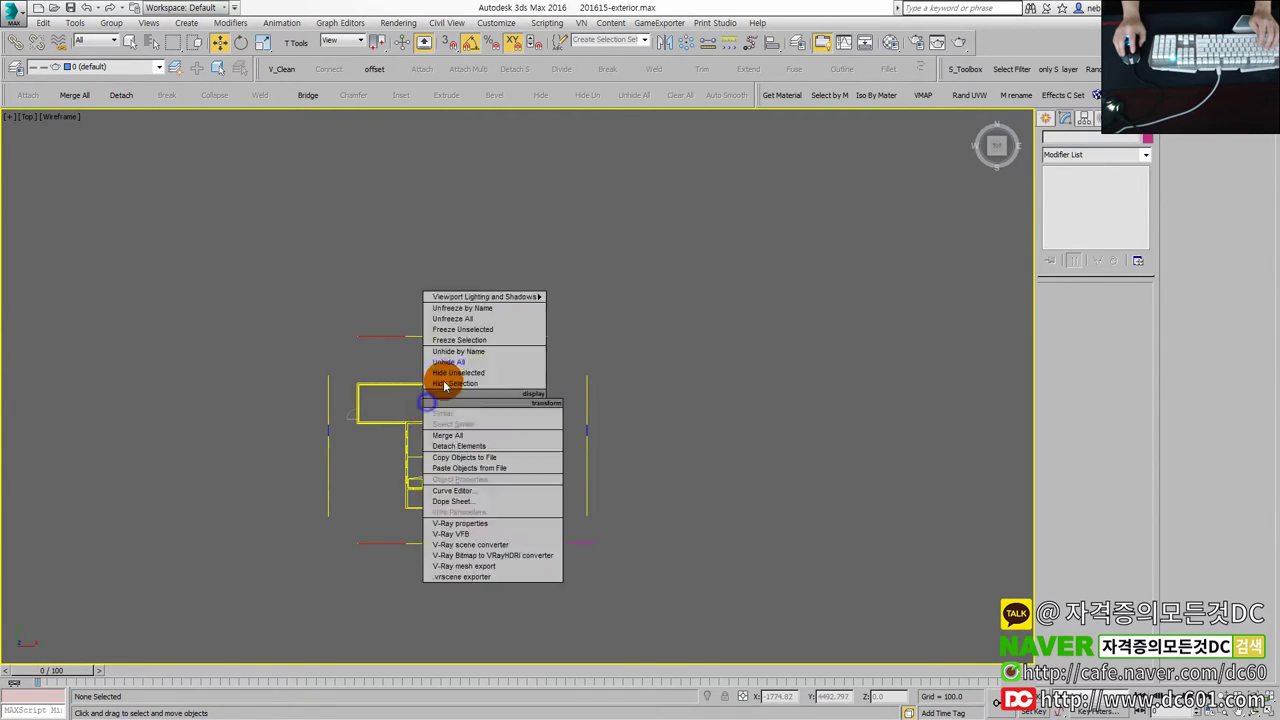
{"action": "left_click", "coordinate": [453, 318]}
{"action": "right_click", "coordinate": [409, 349]}
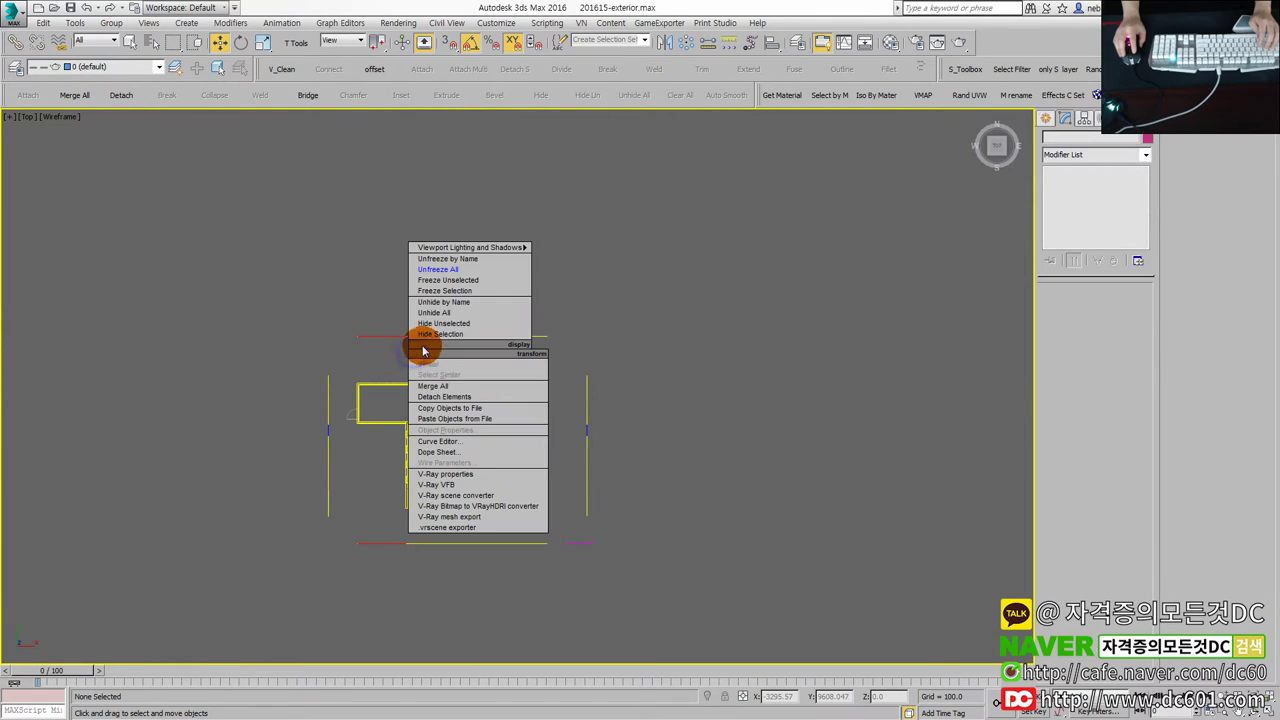
{"action": "left_click", "coordinate": [438, 280]}
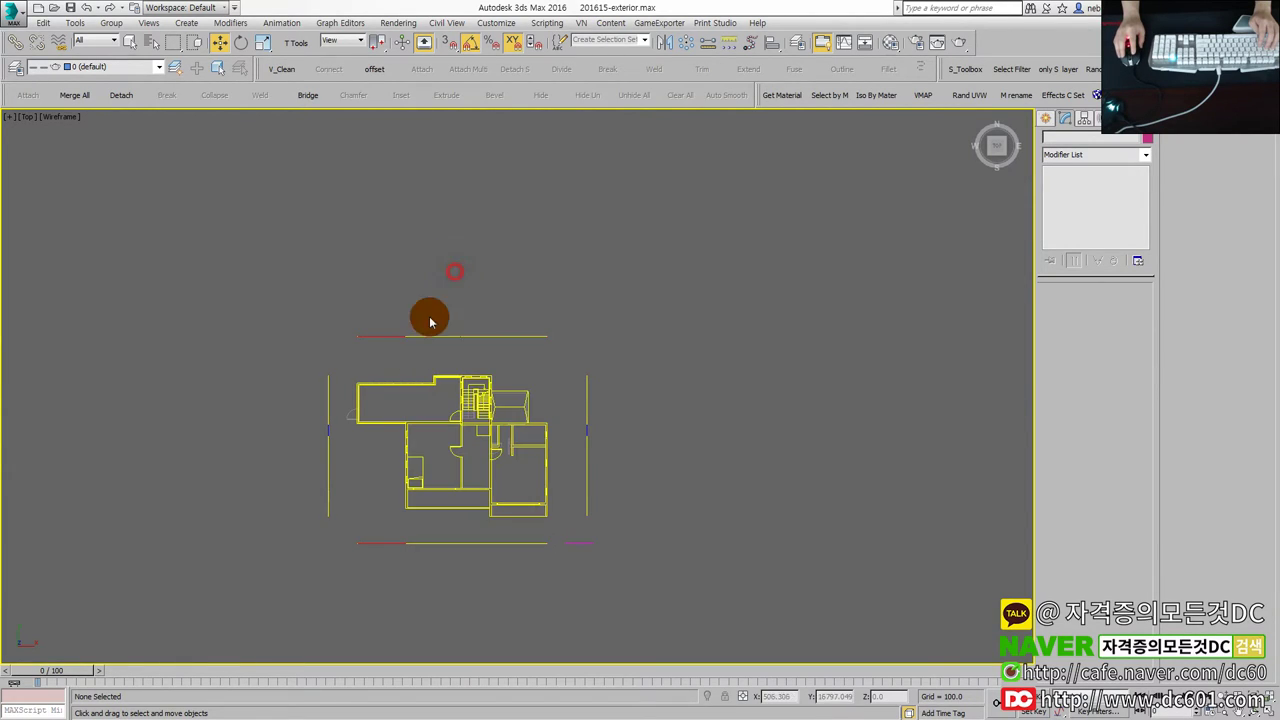
{"action": "left_click", "coordinate": [351, 411]}
{"action": "left_click", "coordinate": [709, 451]}
Maximize the Orthographic view, orbit around the building, and select the white floor-plan outline.
{"action": "key", "text": "alt+w"}
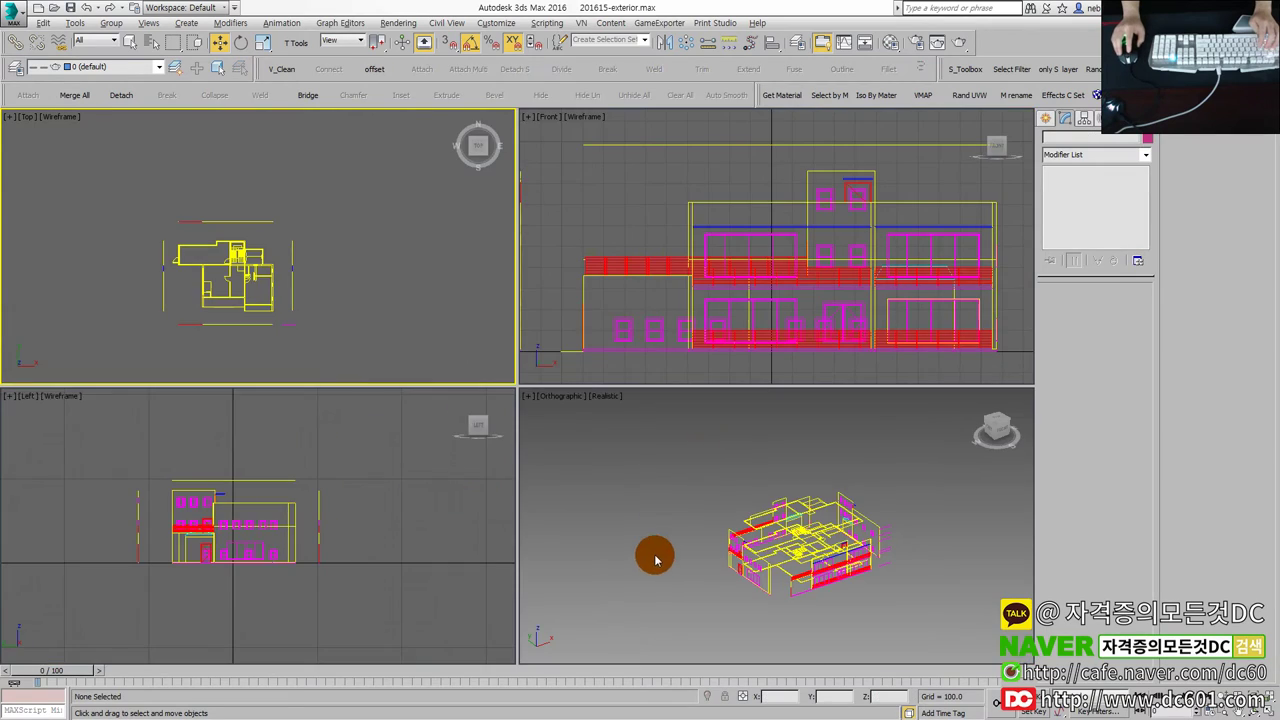
{"action": "left_click", "coordinate": [651, 551]}
{"action": "key", "text": "alt+w"}
{"action": "mouse_move", "coordinate": [611, 545]}
{"action": "middle_mouse_down", "text": "alt"}
{"action": "mouse_move", "coordinate": [623, 520]}
{"action": "mouse_move", "coordinate": [657, 509]}
{"action": "middle_mouse_up", "text": "alt"}
{"action": "scroll", "coordinate": [528, 451], "scroll_direction": "up", "scroll_amount": 4}
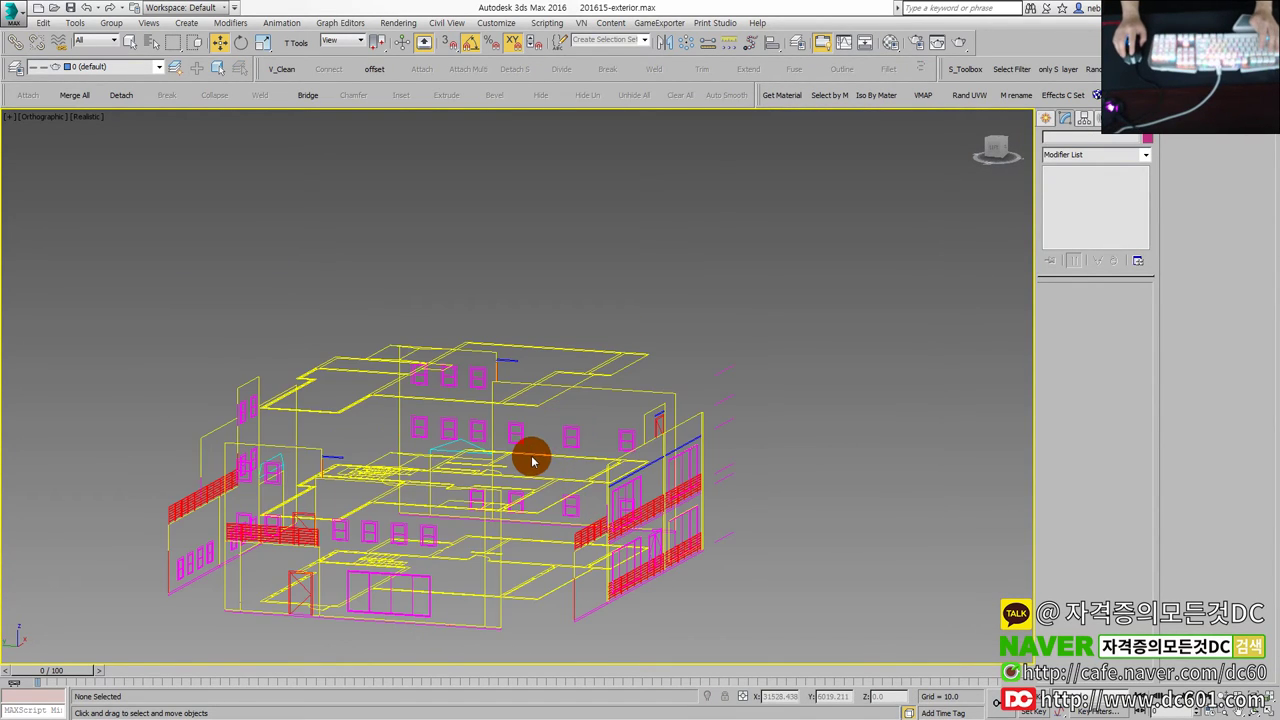
{"action": "scroll", "coordinate": [542, 487], "scroll_direction": "up", "scroll_amount": 2}
{"action": "middle_click_drag", "start_coordinate": [542, 487], "coordinate": [429, 523], "text": "alt"}
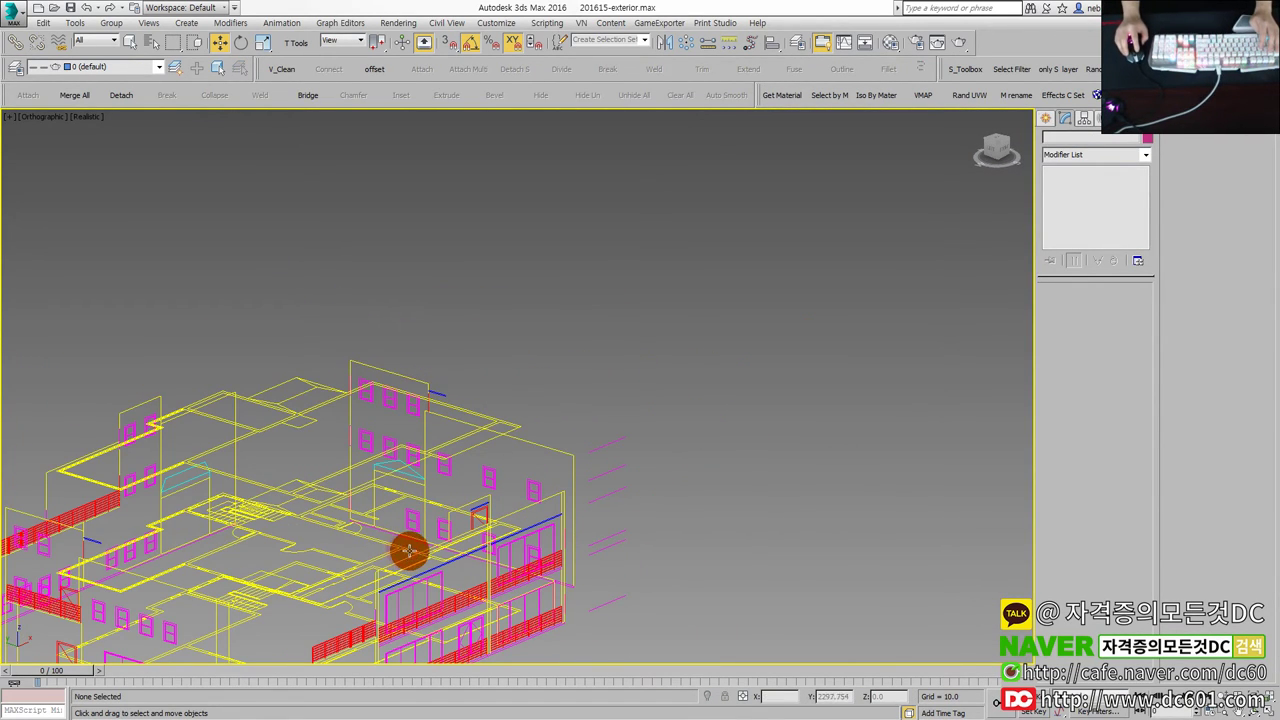
{"action": "left_click", "coordinate": [430, 547]}
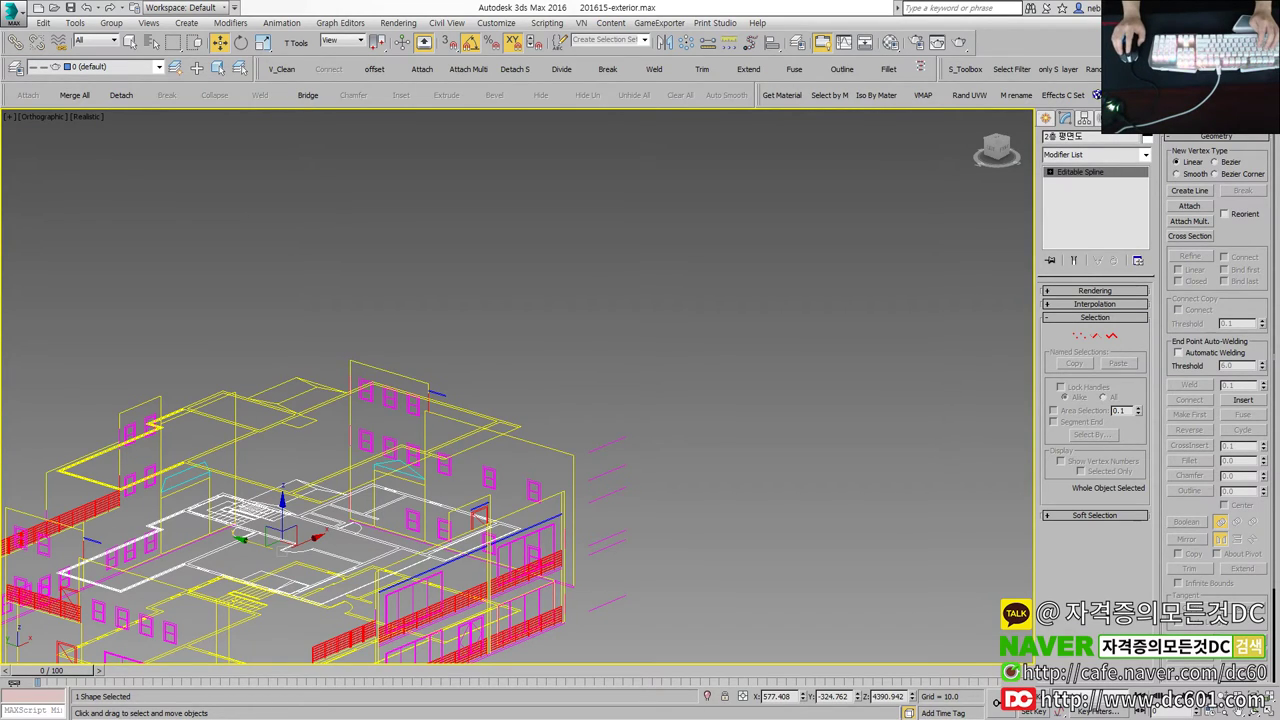
Deselect it and select the second-floor plan in the middle of the building instead.
{"action": "left_click", "coordinate": [384, 349]}
{"action": "scroll", "coordinate": [766, 251], "scroll_direction": "down", "scroll_amount": 3}
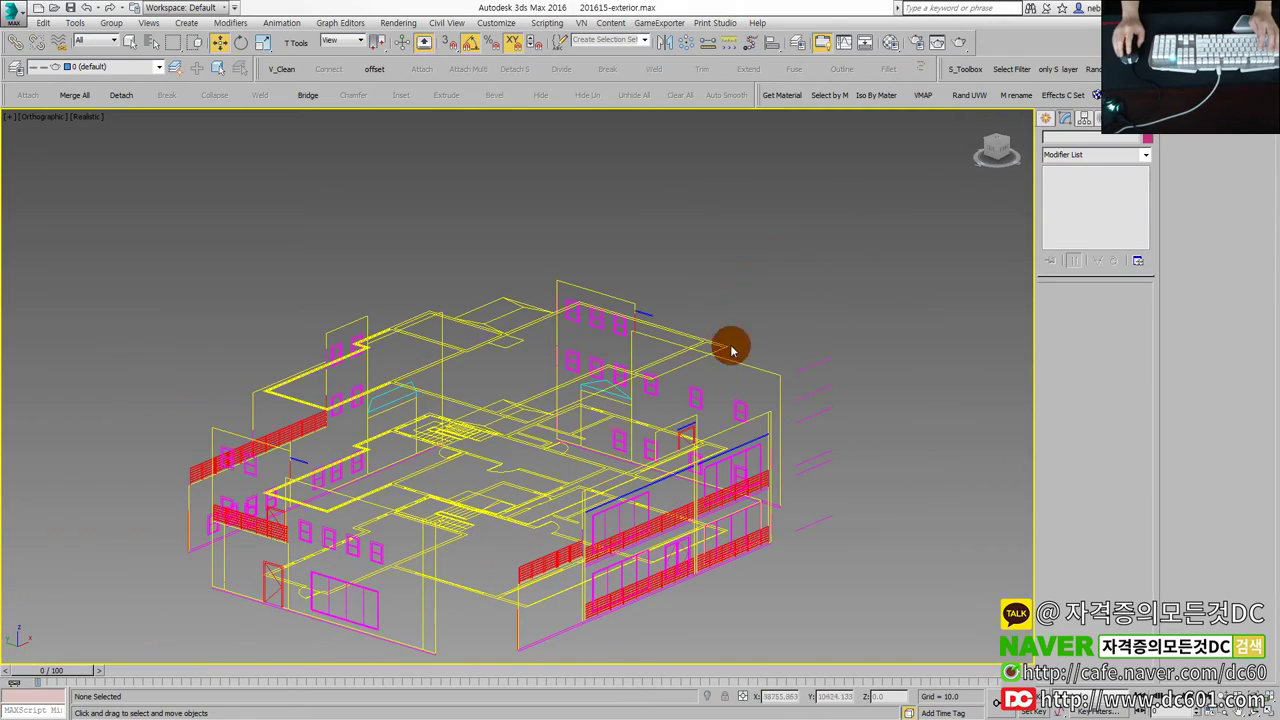
{"action": "left_click", "coordinate": [524, 448]}
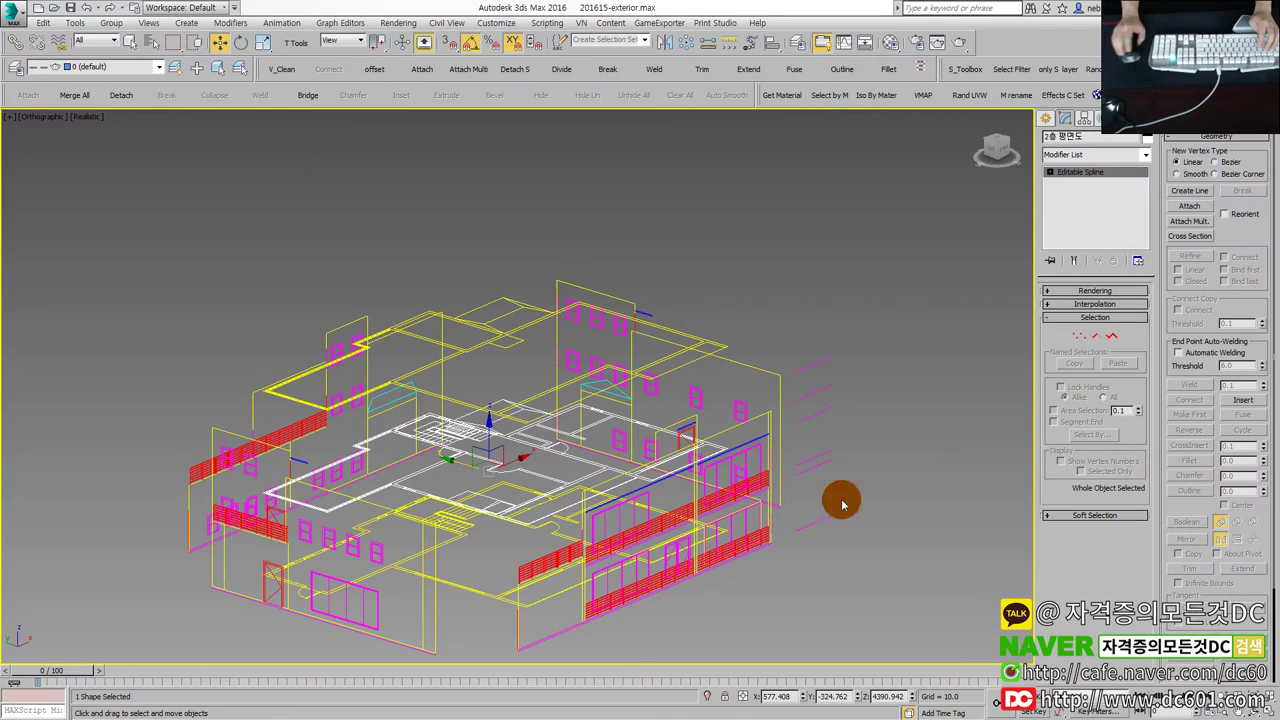
{"action": "mouse_move", "coordinate": [251, 271]}
{"action": "middle_mouse_down", "text": "alt"}
{"action": "mouse_move", "coordinate": [400, 398]}
{"action": "mouse_move", "coordinate": [500, 434]}
{"action": "middle_mouse_up", "text": "alt"}
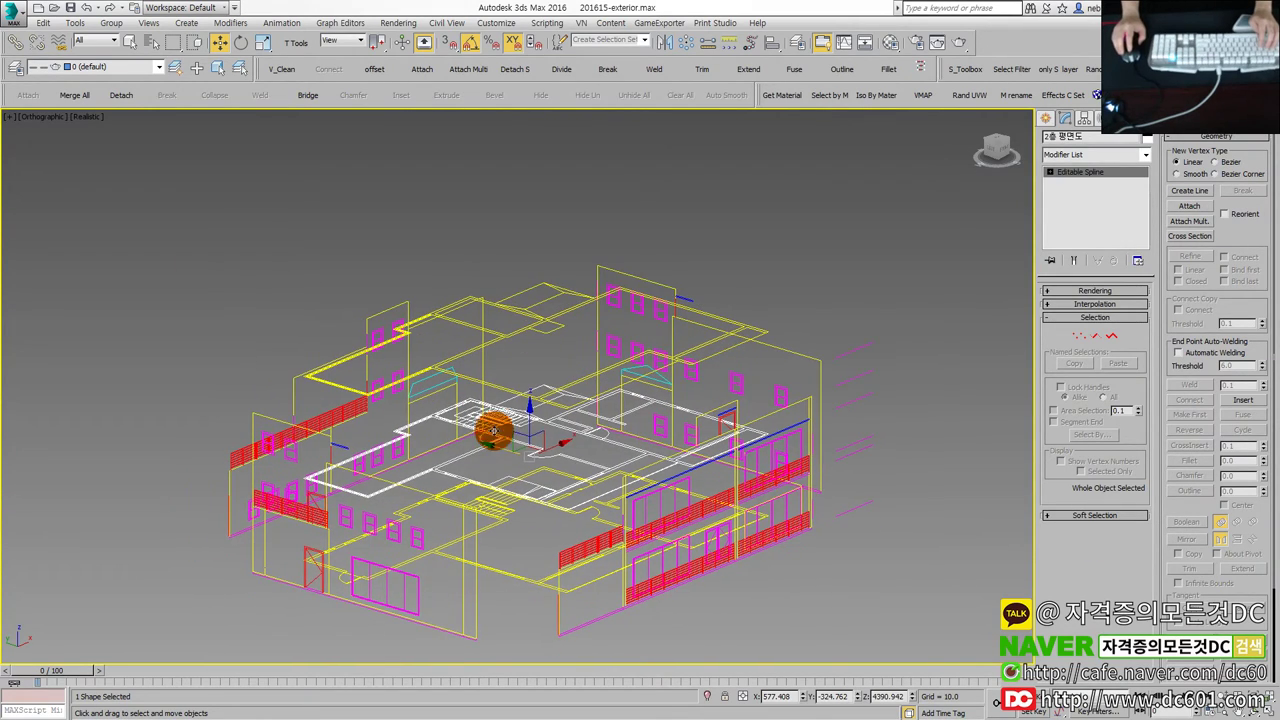
{"action": "key", "text": "alt+w"}
{"action": "key", "text": "alt+w"}
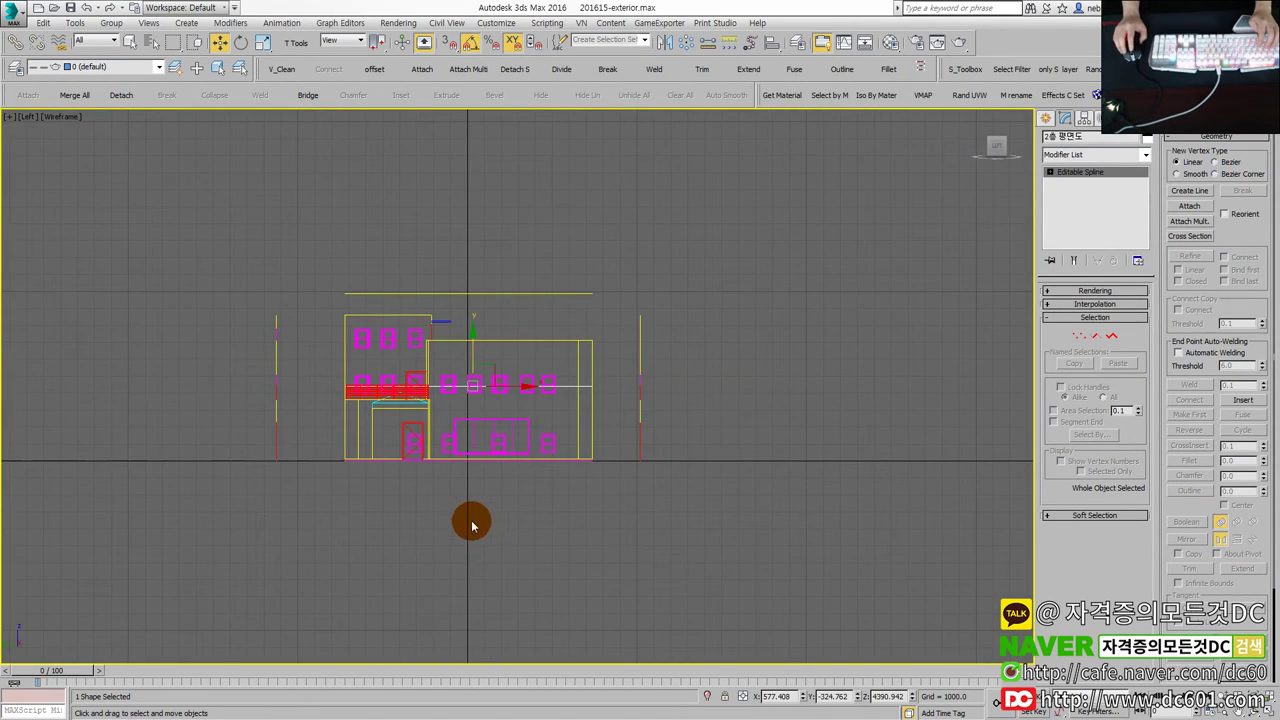
In the Front view, lift the second-floor plan above the building and reselect it.
{"action": "key", "text": "f"}
{"action": "scroll", "coordinate": [541, 431], "scroll_direction": "up", "scroll_amount": 2}
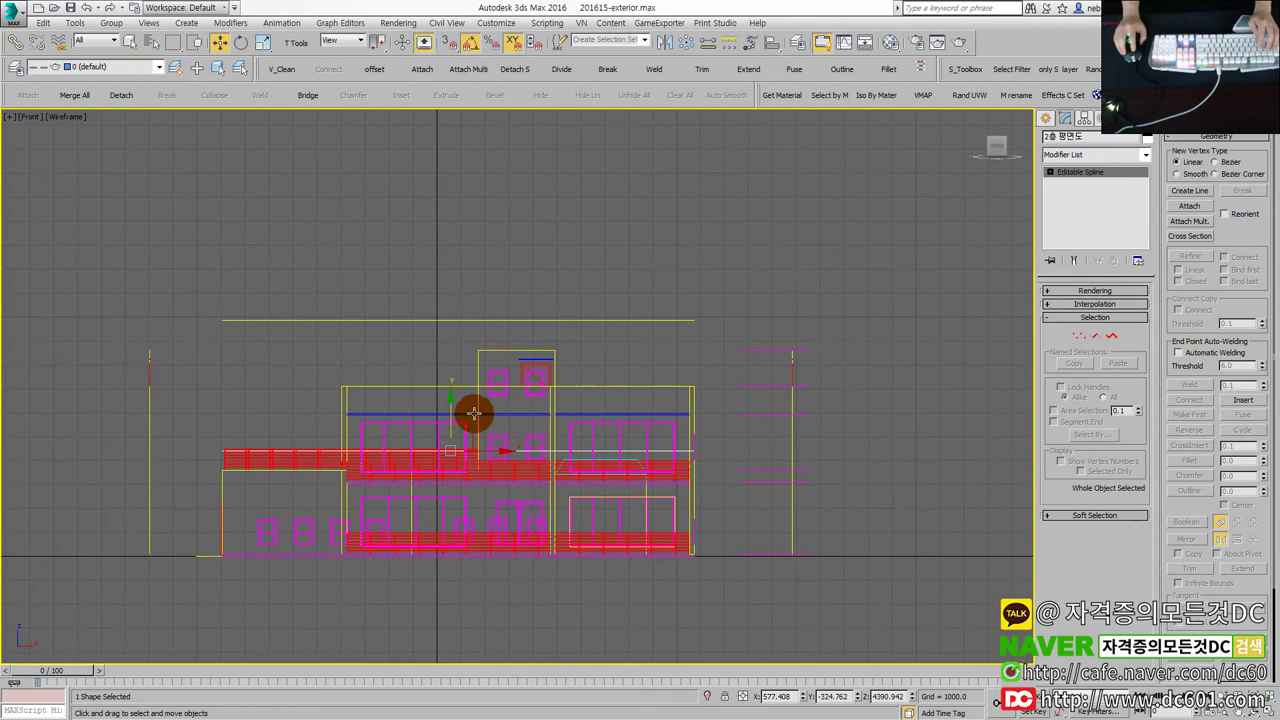
{"action": "mouse_move", "coordinate": [449, 423]}
{"action": "left_mouse_down"}
{"action": "mouse_move", "coordinate": [469, 266]}
{"action": "mouse_move", "coordinate": [561, 221]}
{"action": "mouse_move", "coordinate": [616, 216]}
{"action": "left_mouse_up"}
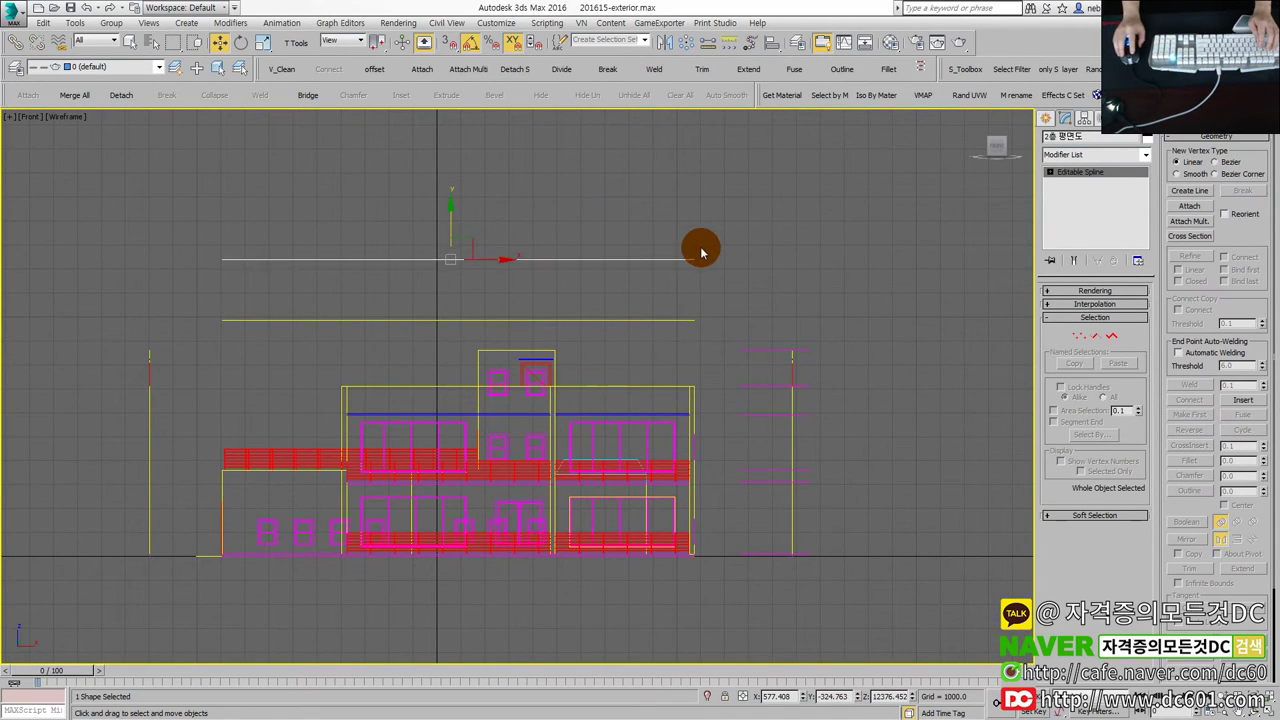
{"action": "scroll", "coordinate": [706, 244], "scroll_direction": "up", "scroll_amount": 2}
{"action": "scroll", "coordinate": [715, 300], "scroll_direction": "up", "scroll_amount": 2}
{"action": "scroll", "coordinate": [674, 511], "scroll_direction": "up", "scroll_amount": 2}
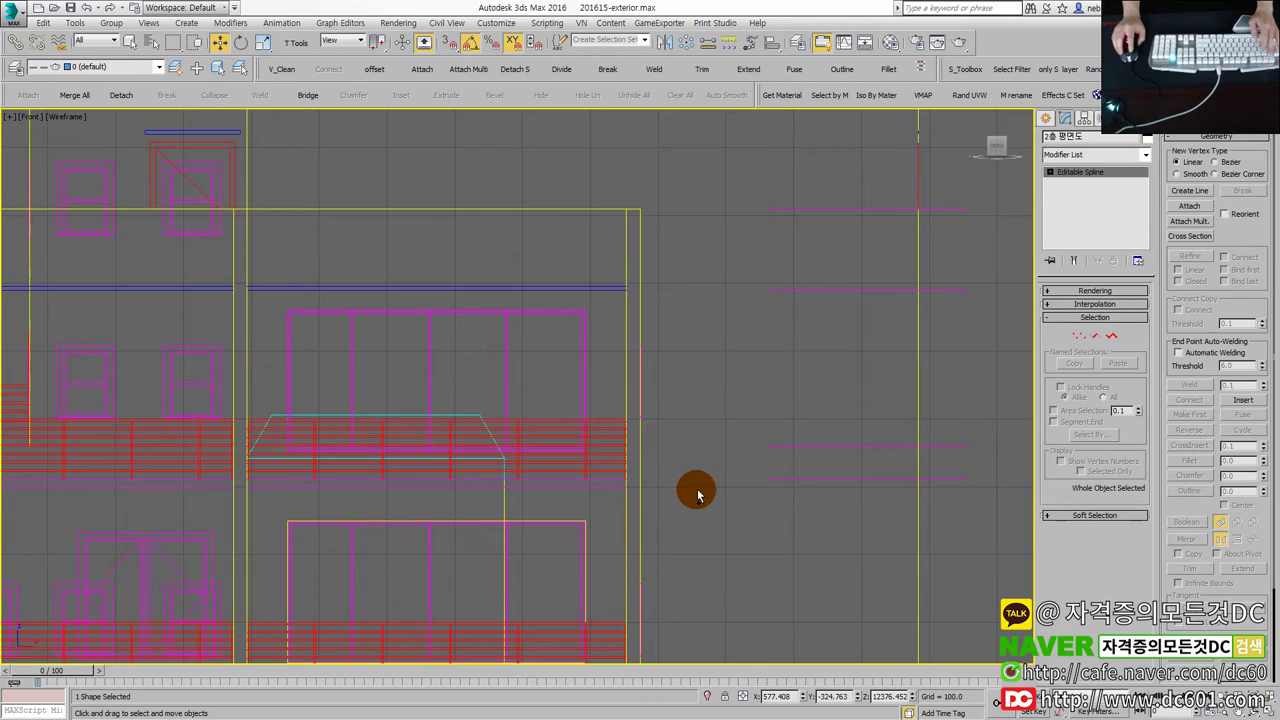
{"action": "left_click", "coordinate": [690, 487]}
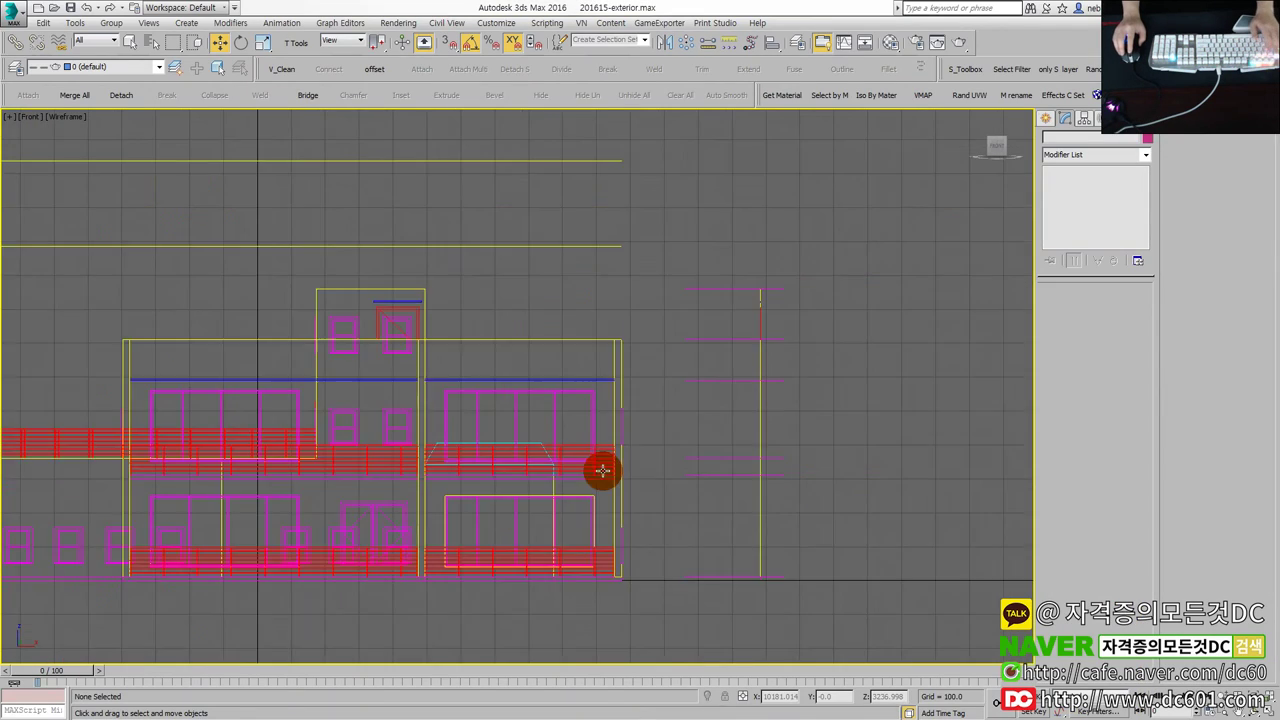
{"action": "scroll", "coordinate": [602, 471], "scroll_direction": "down", "scroll_amount": 3}
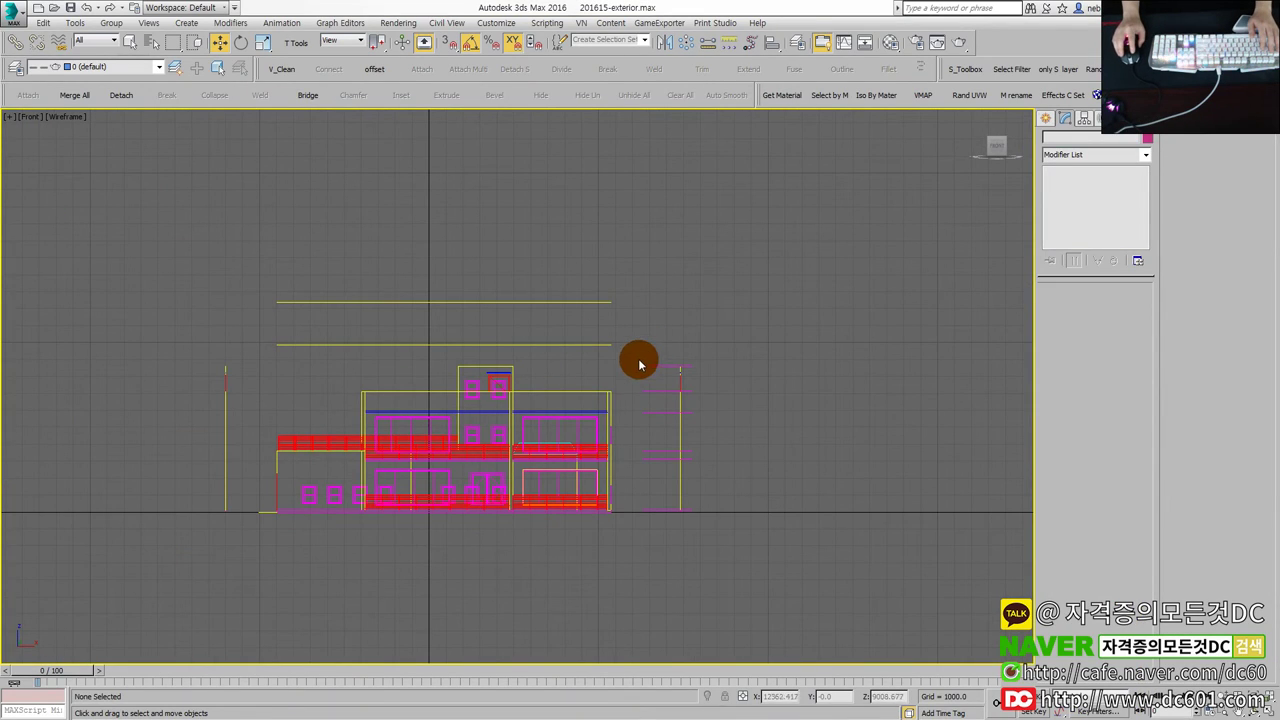
{"action": "left_click_drag", "start_coordinate": [559, 284], "coordinate": [634, 330]}
Turn on 3D vertex snap and snap the second-floor plan down to its level line.
{"action": "key", "text": "alt+w"}
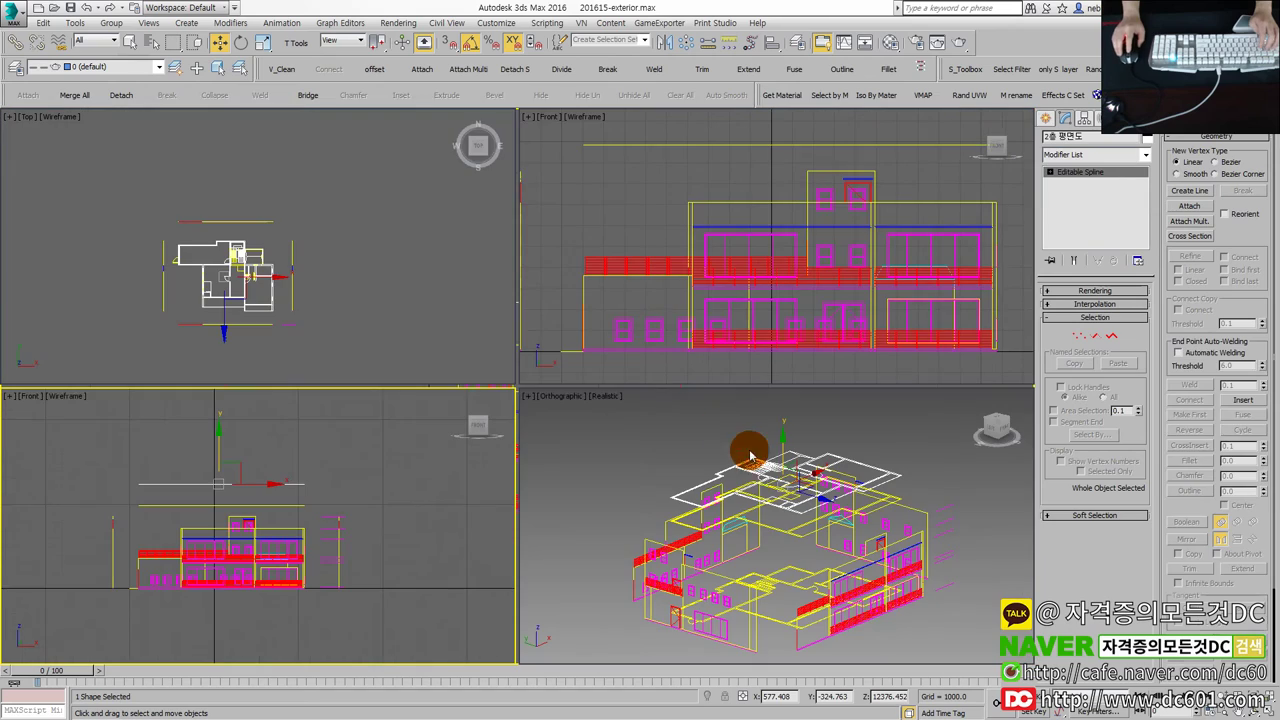
{"action": "key", "text": "alt+w"}
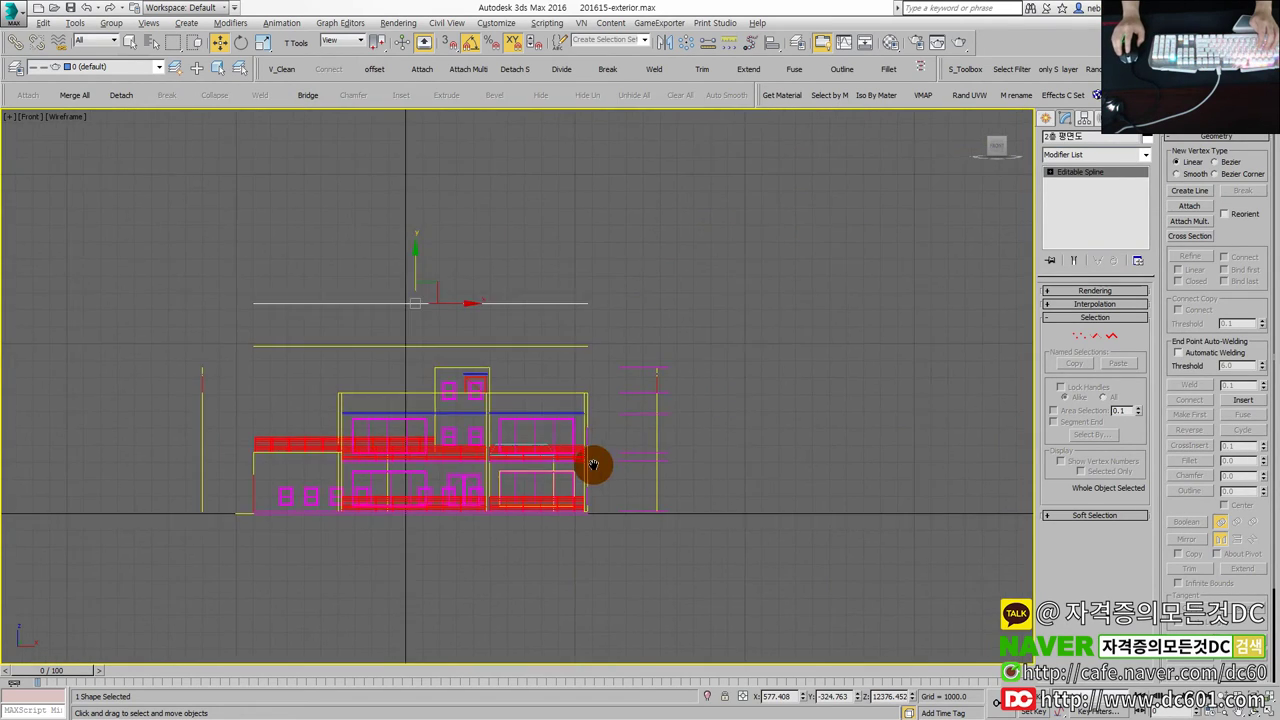
{"action": "scroll", "coordinate": [507, 371], "scroll_direction": "up", "scroll_amount": 2}
{"action": "key", "text": "s"}
{"action": "left_click_drag", "start_coordinate": [322, 250], "coordinate": [613, 472]}
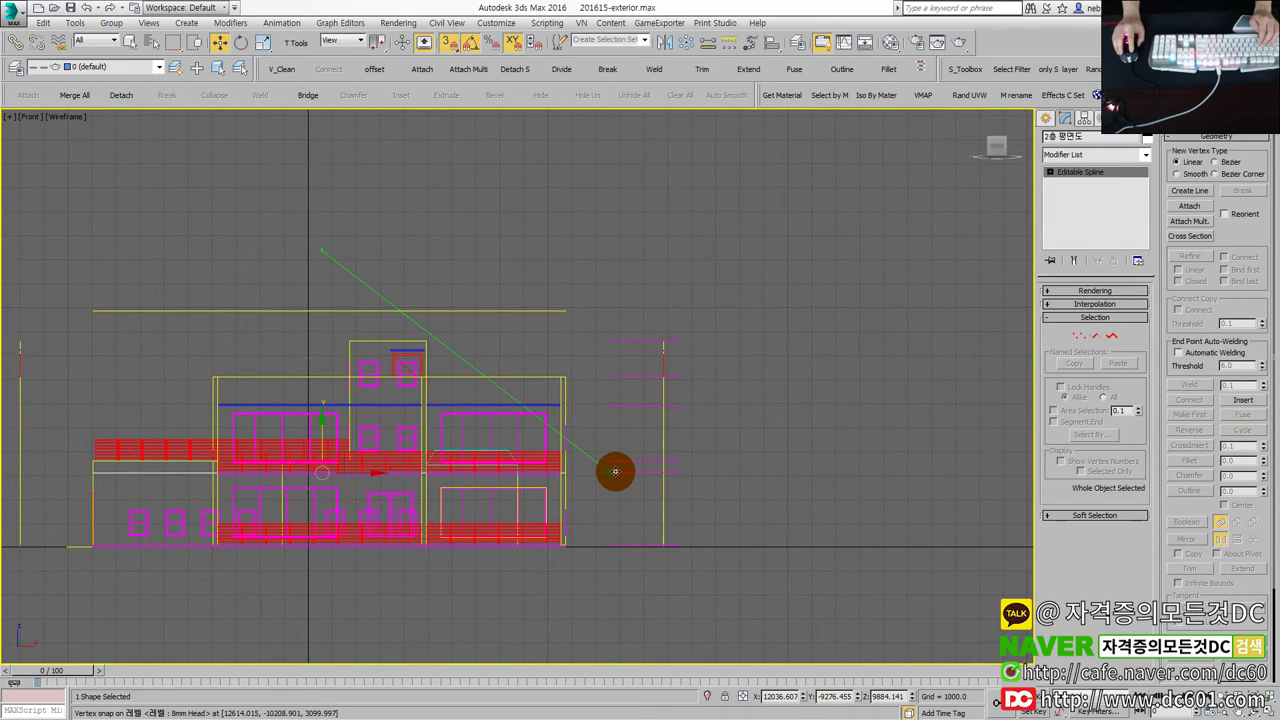
Snap the roof plan down onto the top level line of the front elevation.
{"action": "scroll", "coordinate": [609, 466], "scroll_direction": "up", "scroll_amount": 3}
{"action": "middle_click_drag", "start_coordinate": [600, 457], "coordinate": [616, 544]}
{"action": "left_click_drag", "start_coordinate": [585, 290], "coordinate": [429, 208]}
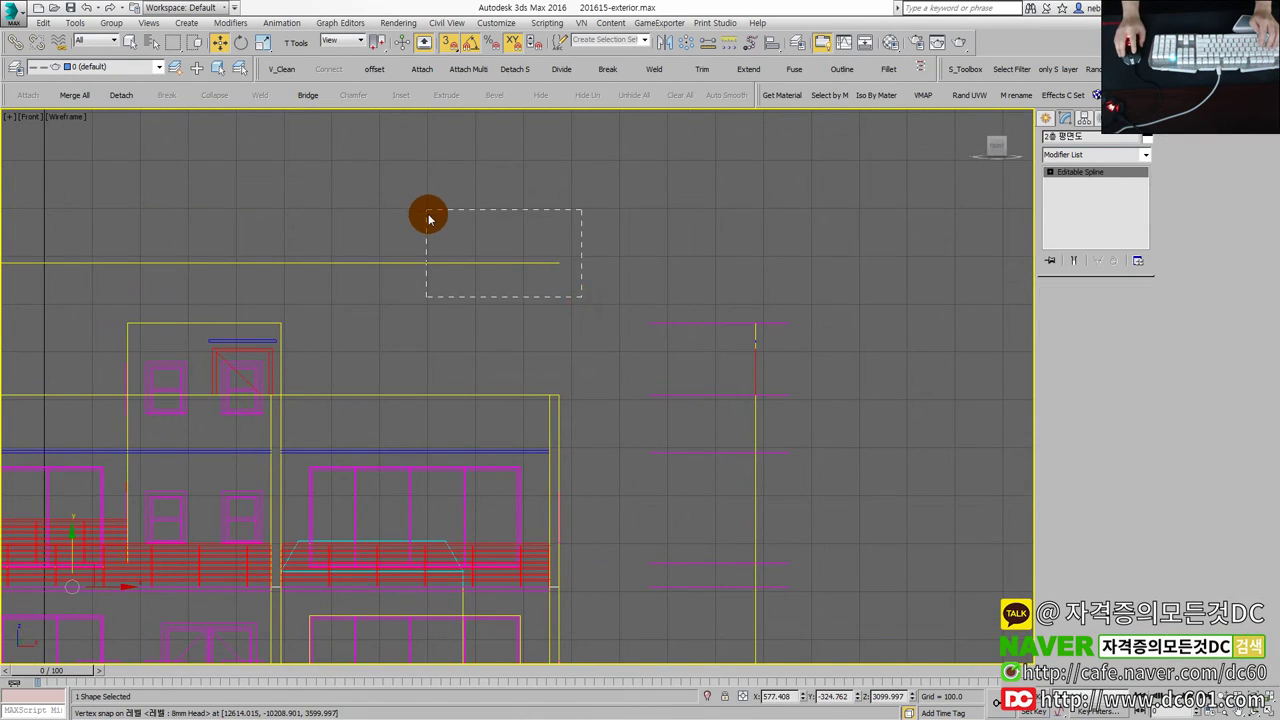
{"action": "left_click_drag", "start_coordinate": [127, 226], "coordinate": [664, 324]}
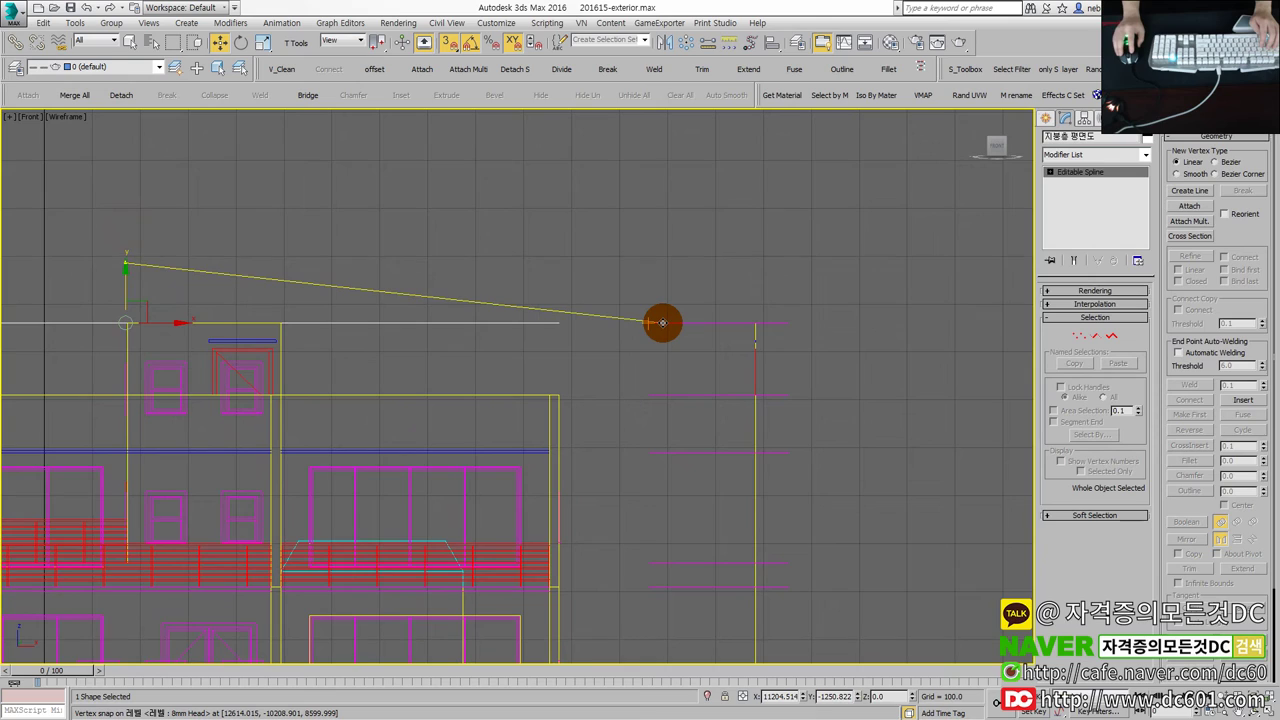
{"action": "scroll", "coordinate": [688, 325], "scroll_direction": "down", "scroll_amount": 2}
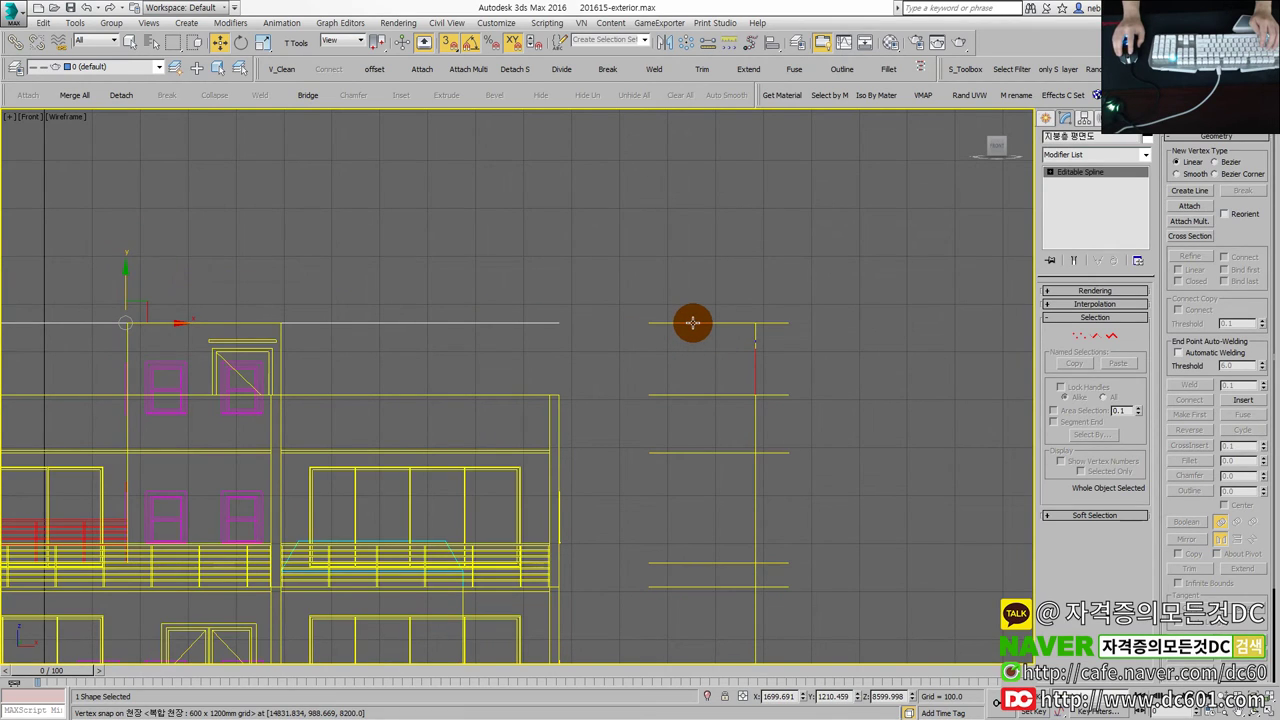
{"action": "left_click", "coordinate": [686, 330]}
{"action": "scroll", "coordinate": [686, 330], "scroll_direction": "down", "scroll_amount": 2}
{"action": "scroll", "coordinate": [682, 332], "scroll_direction": "down", "scroll_amount": 2}
Maximize the 3D Orthographic view and orbit around the assembled building.
{"action": "key", "text": "alt+w"}
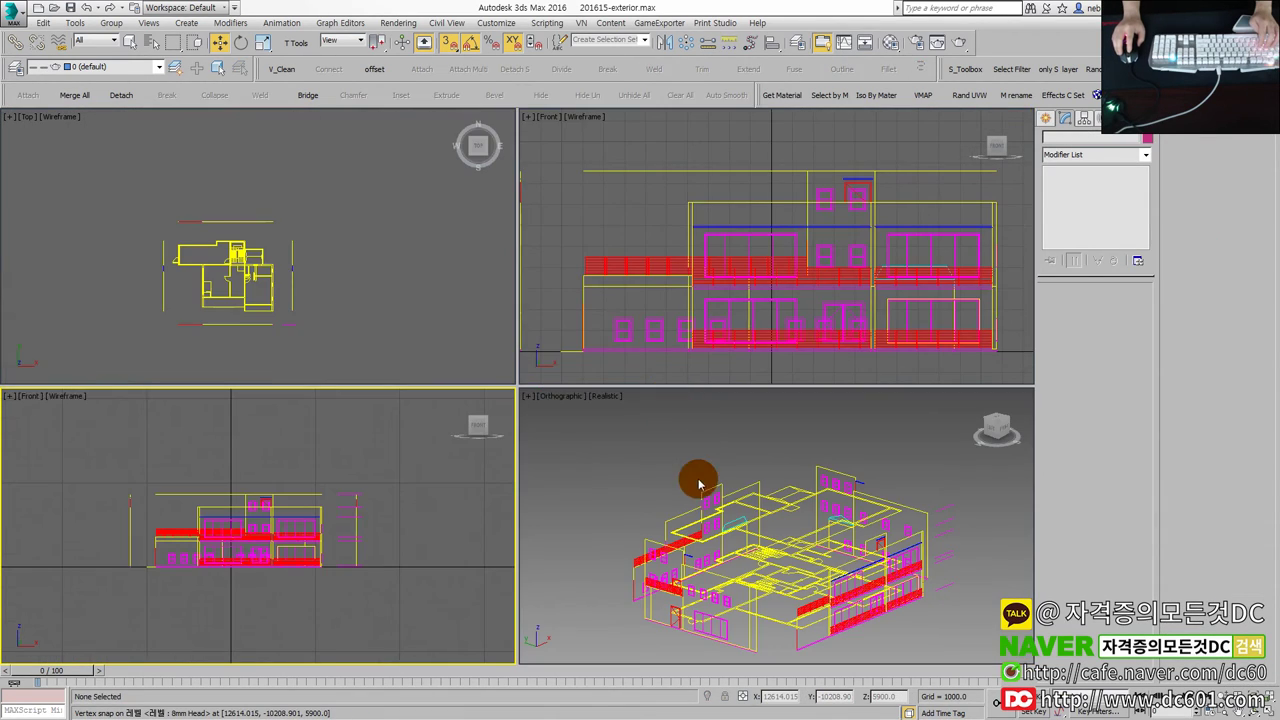
{"action": "left_click", "coordinate": [694, 474]}
{"action": "key", "text": "alt+w"}
{"action": "mouse_move", "coordinate": [655, 478]}
{"action": "middle_mouse_down", "text": "alt"}
{"action": "mouse_move", "coordinate": [514, 491]}
{"action": "mouse_move", "coordinate": [434, 480]}
{"action": "mouse_move", "coordinate": [671, 491]}
{"action": "mouse_move", "coordinate": [623, 389]}
{"action": "mouse_move", "coordinate": [678, 458]}
{"action": "mouse_move", "coordinate": [640, 449]}
{"action": "mouse_move", "coordinate": [646, 486]}
{"action": "mouse_move", "coordinate": [646, 457]}
{"action": "mouse_move", "coordinate": [663, 466]}
{"action": "mouse_move", "coordinate": [561, 479]}
{"action": "middle_mouse_up", "text": "alt"}
{"action": "scroll", "coordinate": [663, 480], "scroll_direction": "down", "scroll_amount": 2}
{"action": "scroll", "coordinate": [663, 480], "scroll_direction": "up", "scroll_amount": 2}
{"action": "scroll", "coordinate": [575, 464], "scroll_direction": "up", "scroll_amount": 2}
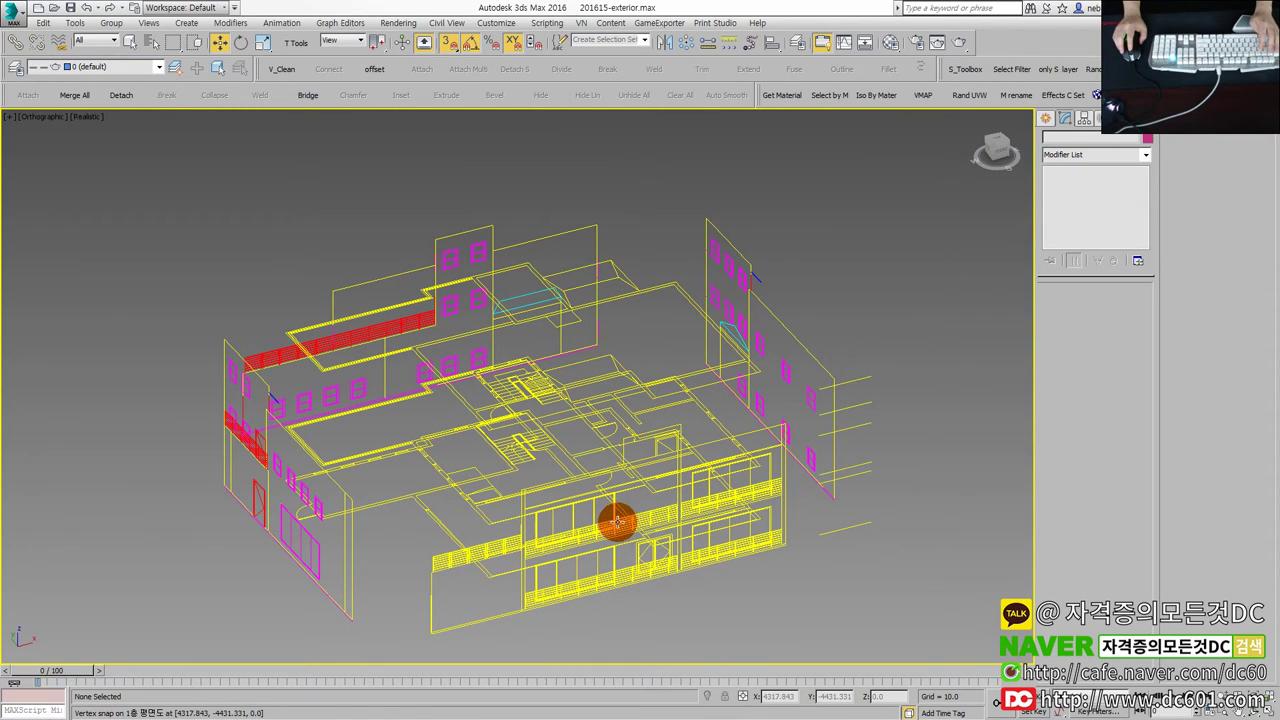
{"action": "mouse_move", "coordinate": [621, 516]}
{"action": "middle_mouse_down", "text": "alt"}
{"action": "mouse_move", "coordinate": [657, 528]}
{"action": "mouse_move", "coordinate": [643, 531]}
{"action": "middle_mouse_up", "text": "alt"}
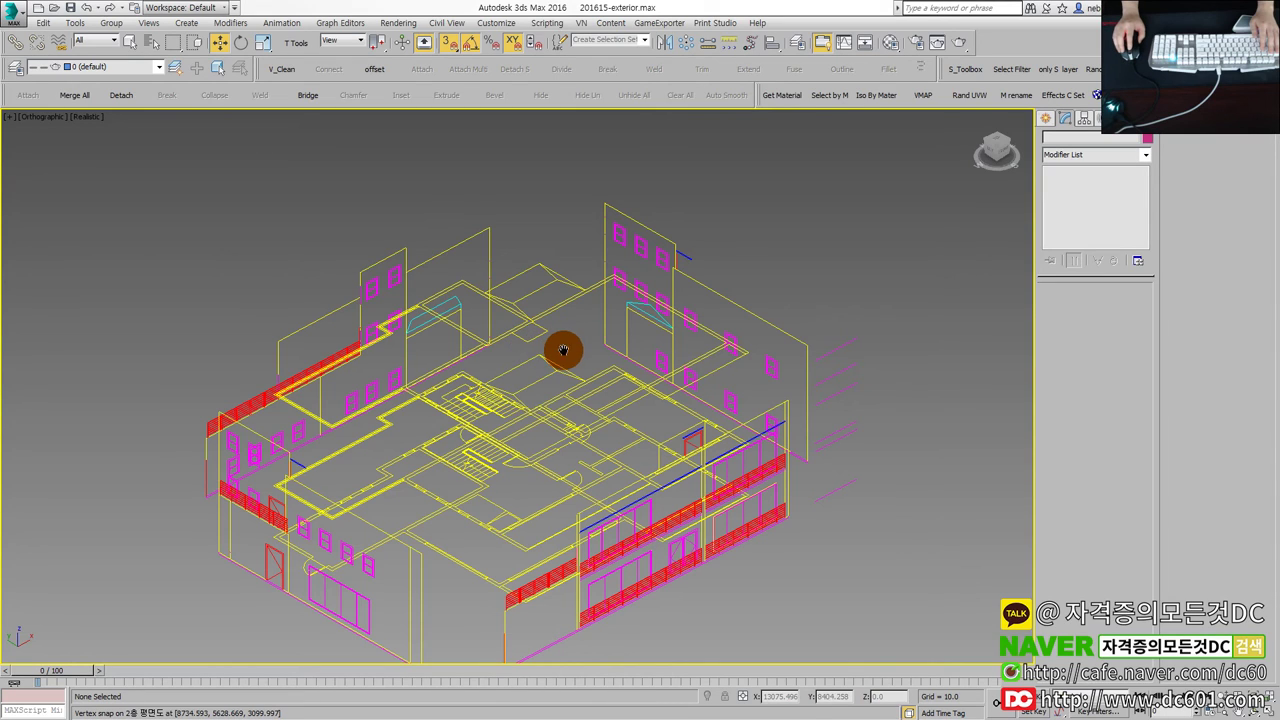
Orbit toward a front-facing angle, then pan and zoom over the stacked floor plans.
{"action": "scroll", "coordinate": [563, 351], "scroll_direction": "down", "scroll_amount": 2}
{"action": "mouse_move", "coordinate": [563, 363]}
{"action": "middle_mouse_down", "text": "alt"}
{"action": "mouse_move", "coordinate": [628, 328]}
{"action": "mouse_move", "coordinate": [514, 383]}
{"action": "mouse_move", "coordinate": [571, 366]}
{"action": "mouse_move", "coordinate": [554, 372]}
{"action": "middle_mouse_up", "text": "alt"}
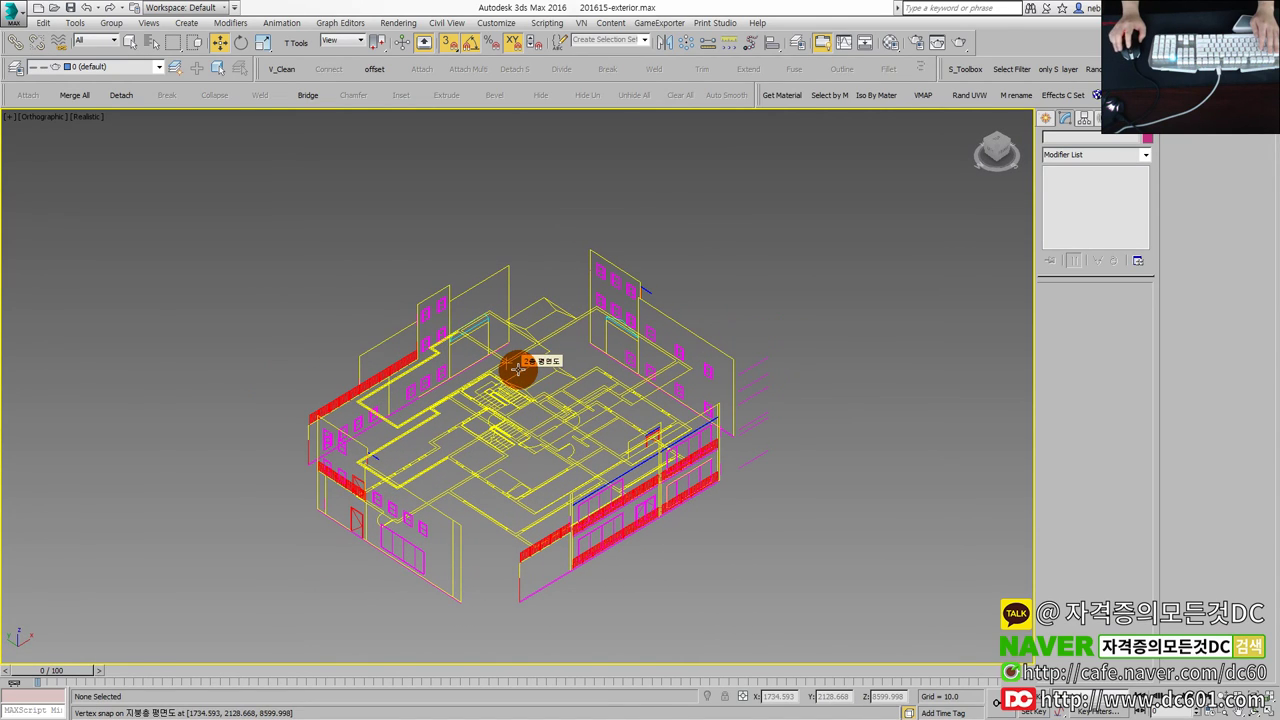
{"action": "scroll", "coordinate": [518, 370], "scroll_direction": "up", "scroll_amount": 2}
{"action": "middle_click_drag", "start_coordinate": [474, 354], "coordinate": [508, 331]}
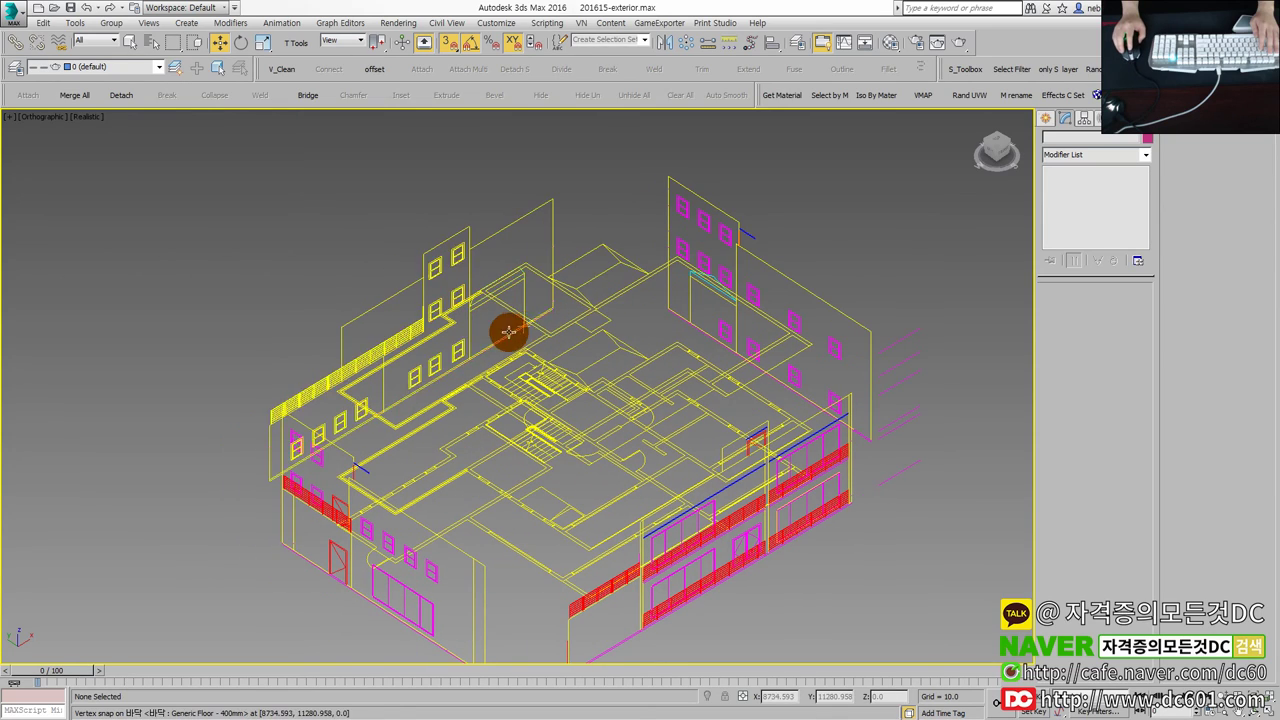
{"action": "mouse_move", "coordinate": [577, 310]}
{"action": "middle_mouse_down"}
{"action": "mouse_move", "coordinate": [489, 289]}
{"action": "mouse_move", "coordinate": [518, 255]}
{"action": "mouse_move", "coordinate": [443, 289]}
{"action": "middle_mouse_up"}
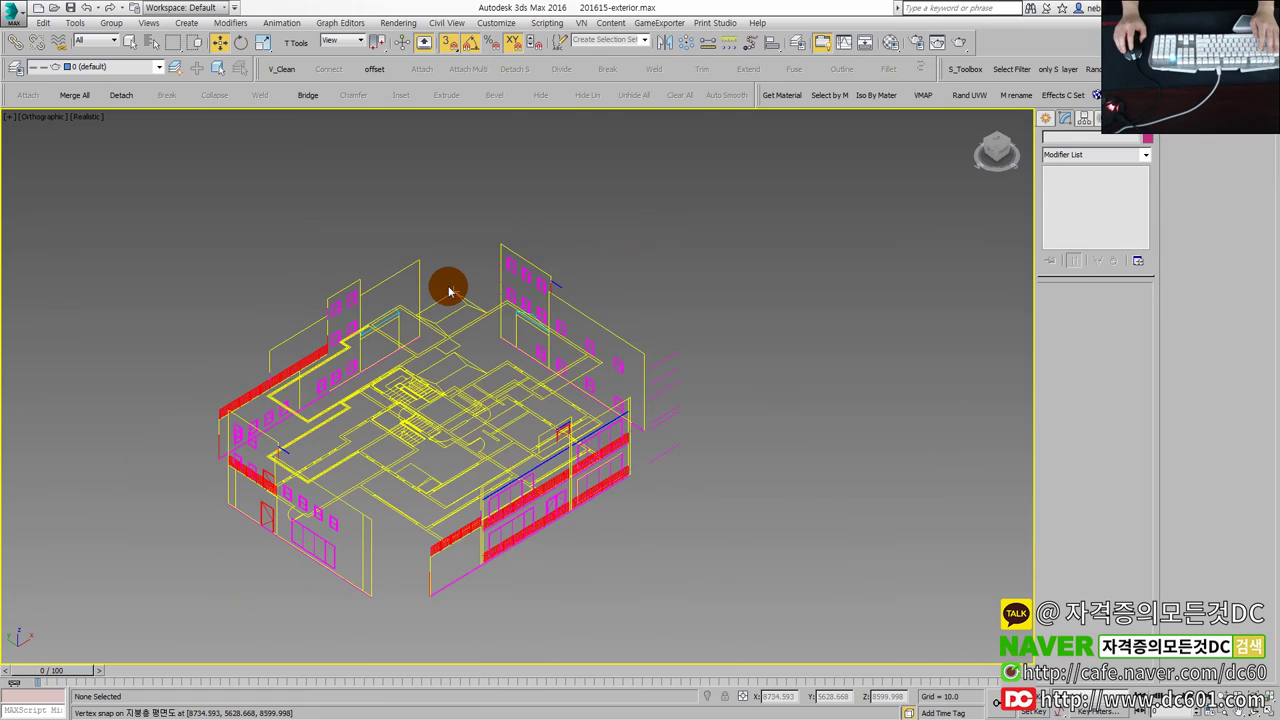
{"action": "scroll", "coordinate": [449, 280], "scroll_direction": "down", "scroll_amount": 2}
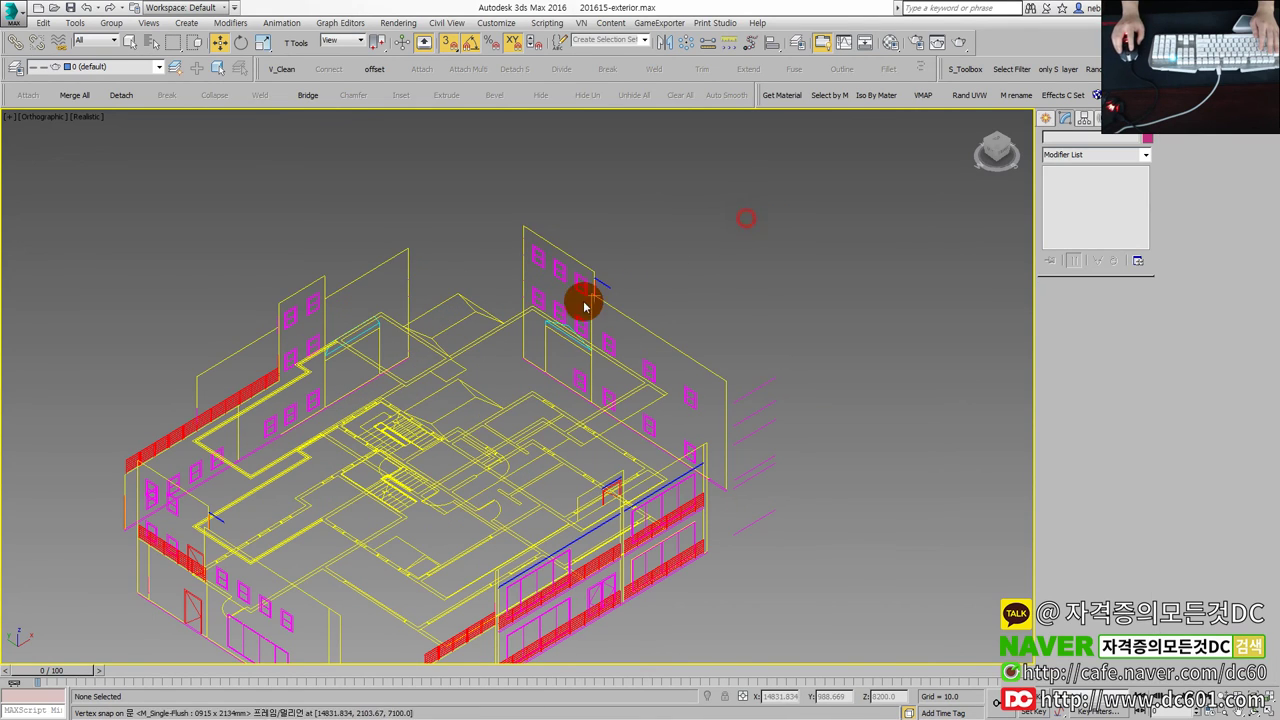
{"action": "mouse_move", "coordinate": [513, 333]}
{"action": "middle_mouse_down"}
{"action": "mouse_move", "coordinate": [603, 315]}
{"action": "mouse_move", "coordinate": [551, 274]}
{"action": "mouse_move", "coordinate": [506, 283]}
{"action": "middle_mouse_up"}
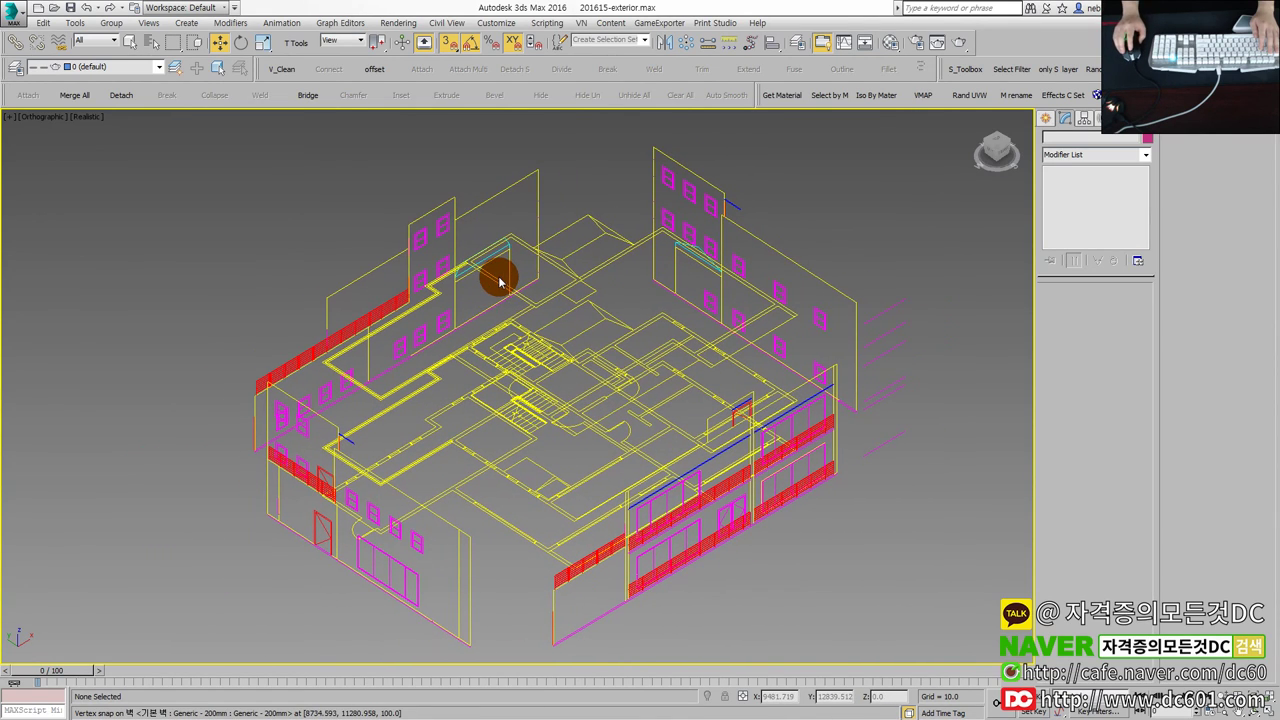
{"action": "scroll", "coordinate": [520, 295], "scroll_direction": "down", "scroll_amount": 2}
{"action": "scroll", "coordinate": [410, 325], "scroll_direction": "down", "scroll_amount": 1}
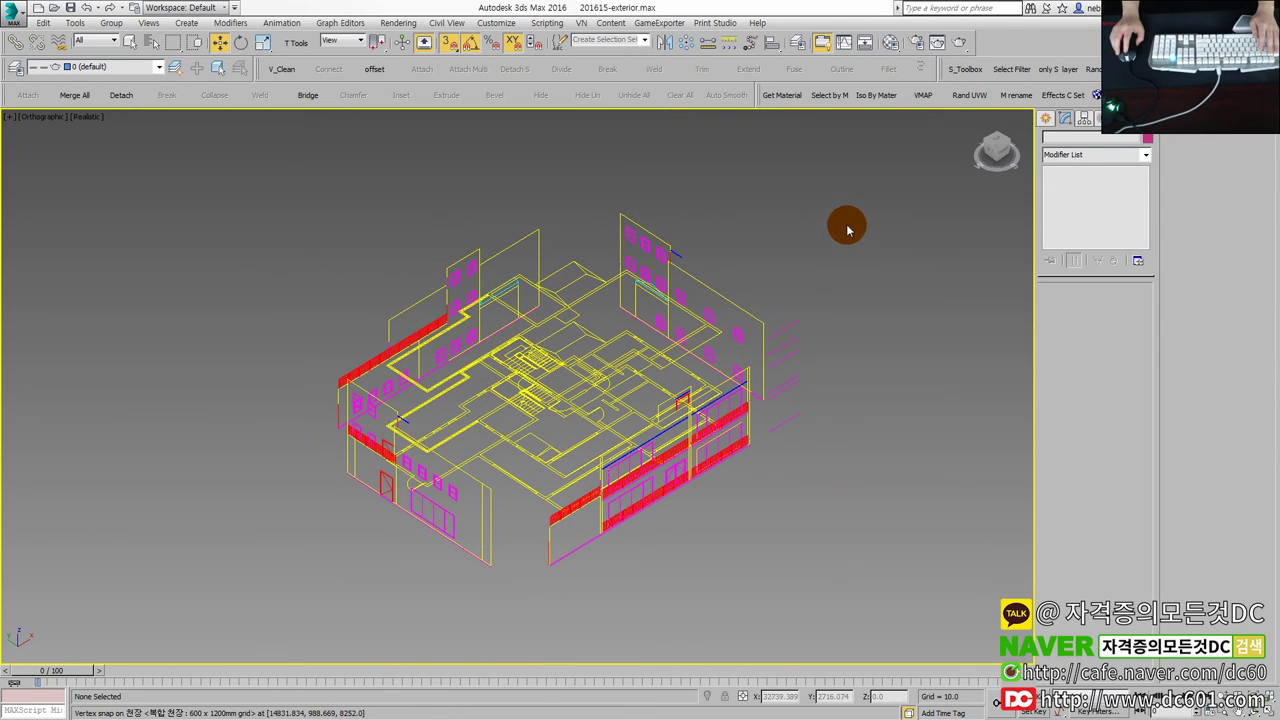
{"action": "scroll", "coordinate": [330, 198], "scroll_direction": "down", "scroll_amount": 4}
{"action": "scroll", "coordinate": [310, 195], "scroll_direction": "up", "scroll_amount": 3}
{"action": "scroll", "coordinate": [380, 198], "scroll_direction": "down", "scroll_amount": 4}
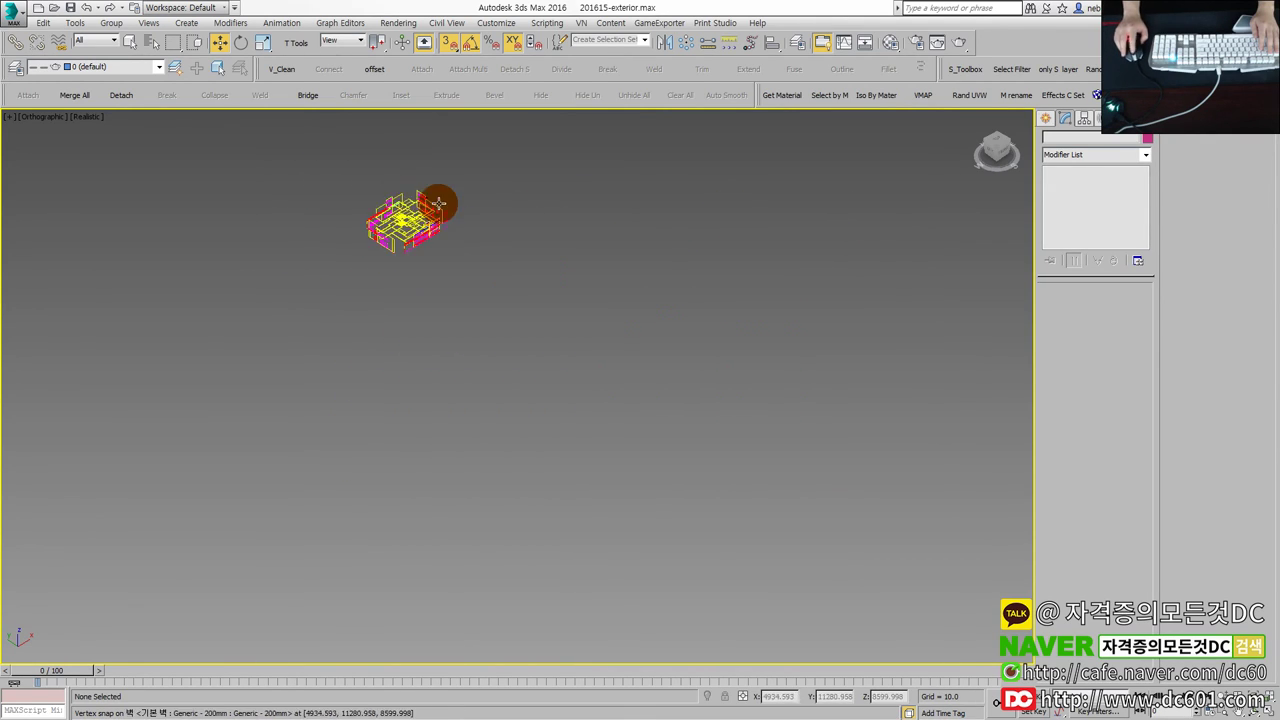
{"action": "scroll", "coordinate": [650, 195], "scroll_direction": "up", "scroll_amount": 3}
{"action": "scroll", "coordinate": [889, 189], "scroll_direction": "down", "scroll_amount": 3}
{"action": "scroll", "coordinate": [554, 160], "scroll_direction": "up", "scroll_amount": 5}
{"action": "scroll", "coordinate": [640, 180], "scroll_direction": "down", "scroll_amount": 1}
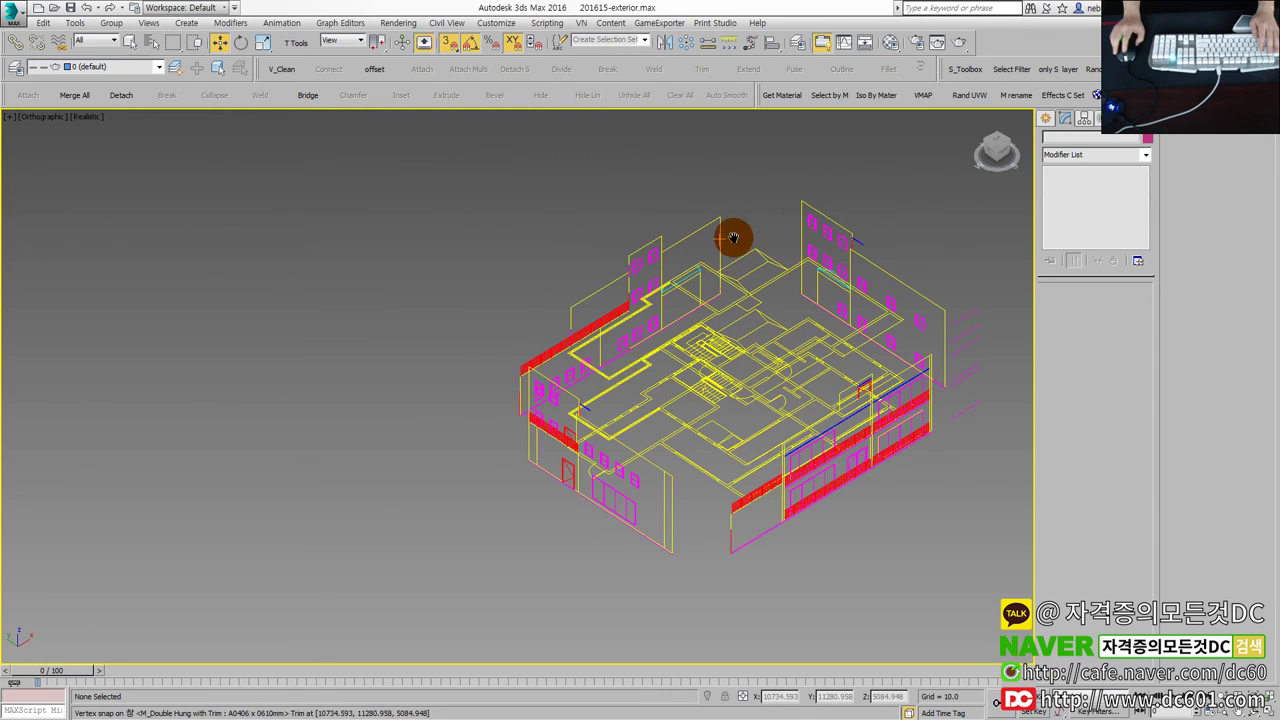
{"action": "scroll", "coordinate": [563, 246], "scroll_direction": "up", "scroll_amount": 2}
{"action": "scroll", "coordinate": [560, 263], "scroll_direction": "down", "scroll_amount": 3}
{"action": "scroll", "coordinate": [566, 246], "scroll_direction": "up", "scroll_amount": 1}
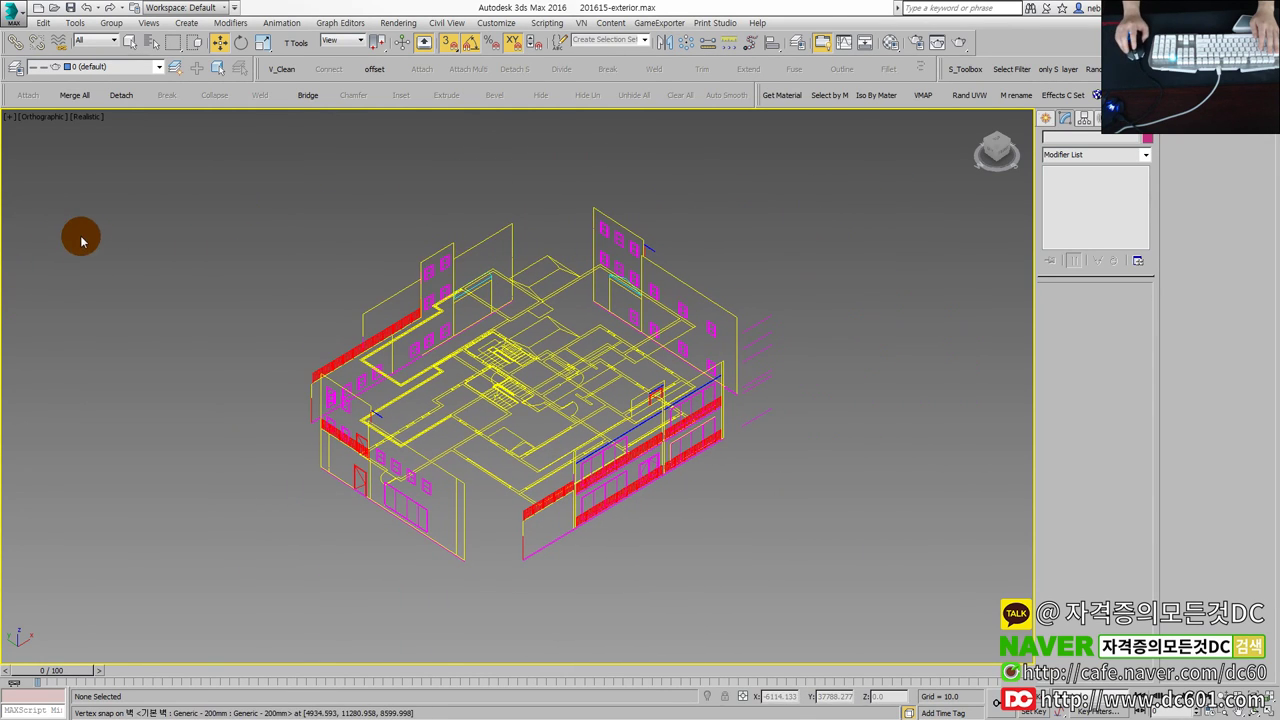